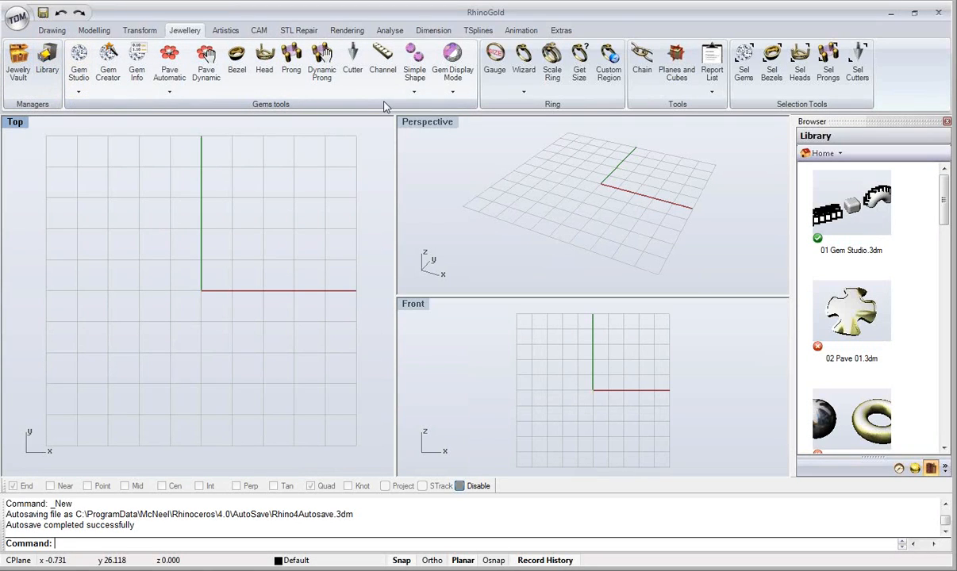
left_click(73, 93)
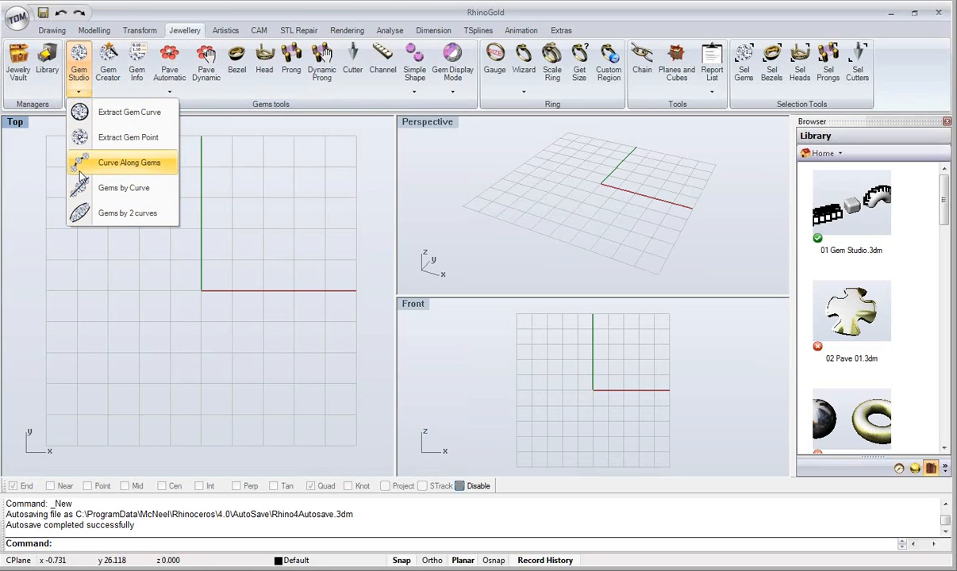
left_click(111, 72)
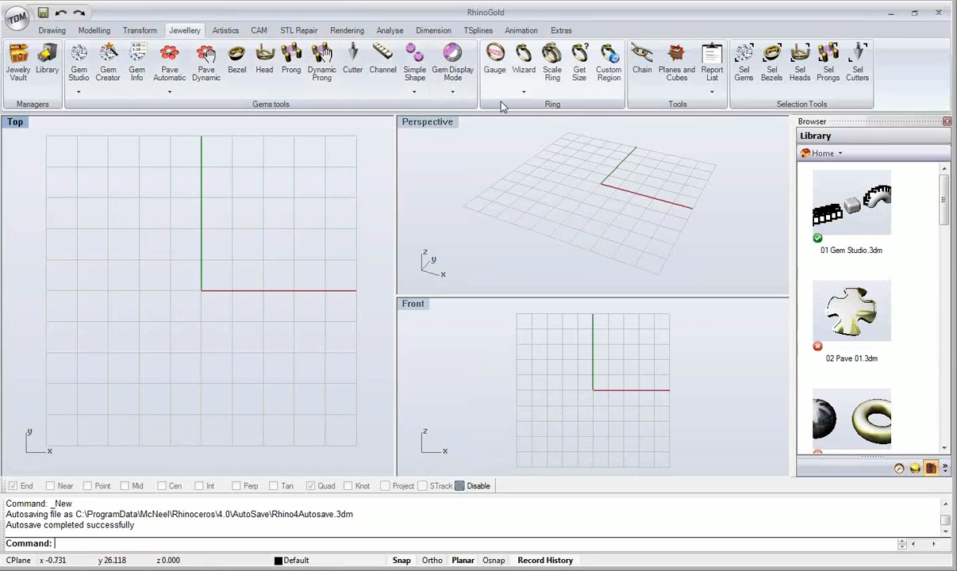
left_click(543, 191)
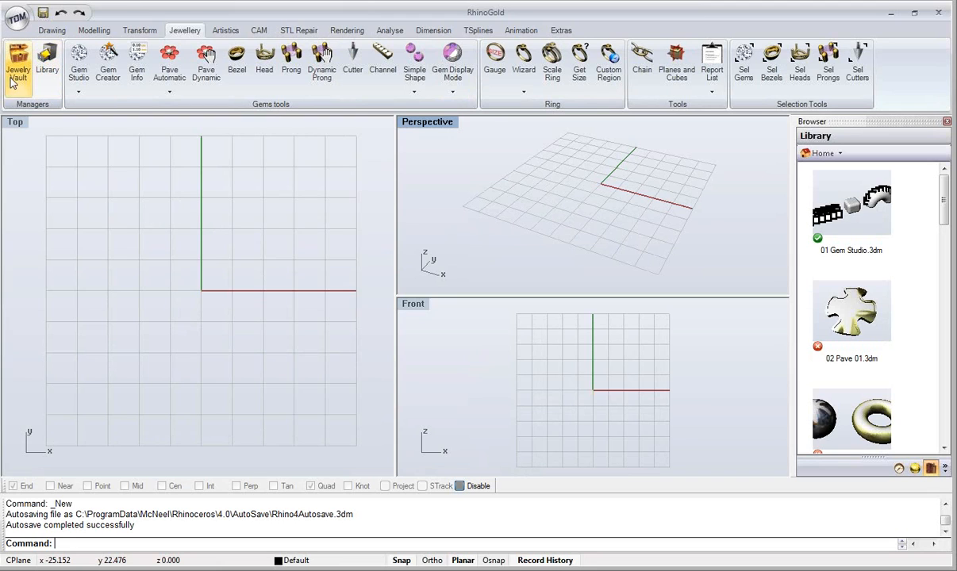
Step: Open the component Library, browse the components of the _Webinar _Jewelry Tool folder, and close it without inserting anything
left_click(51, 85)
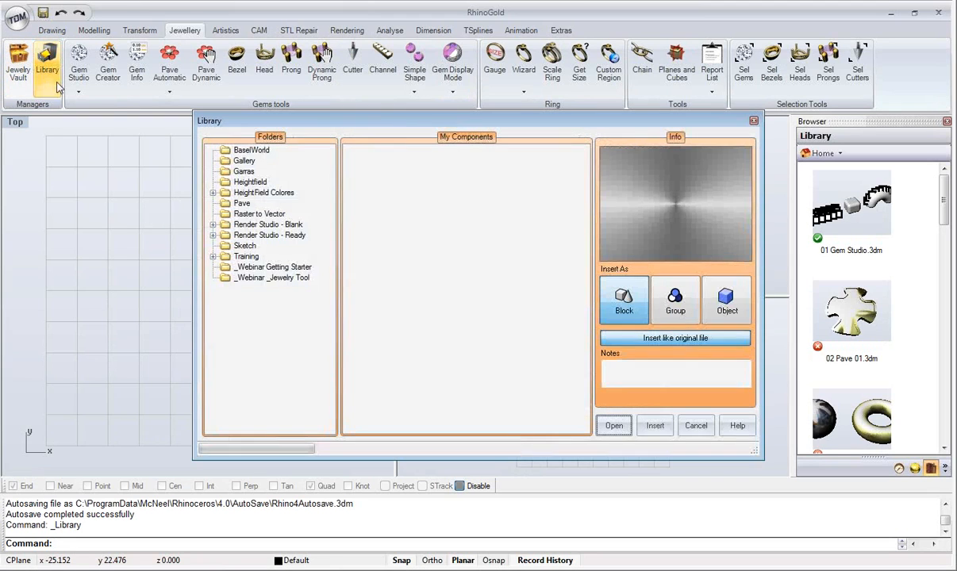
left_click_drag(286, 119, 180, 115)
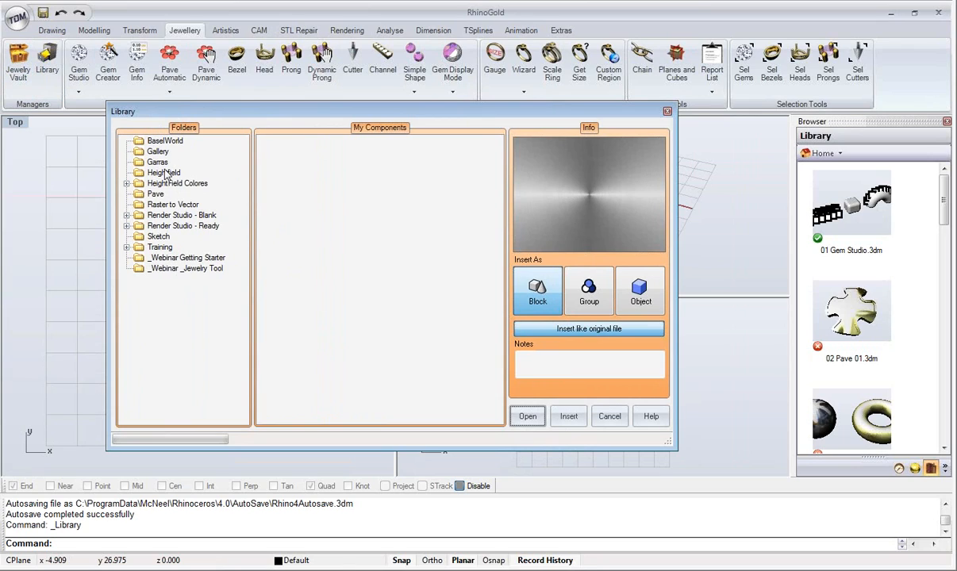
left_click(157, 269)
left_click_drag(496, 191, 486, 153)
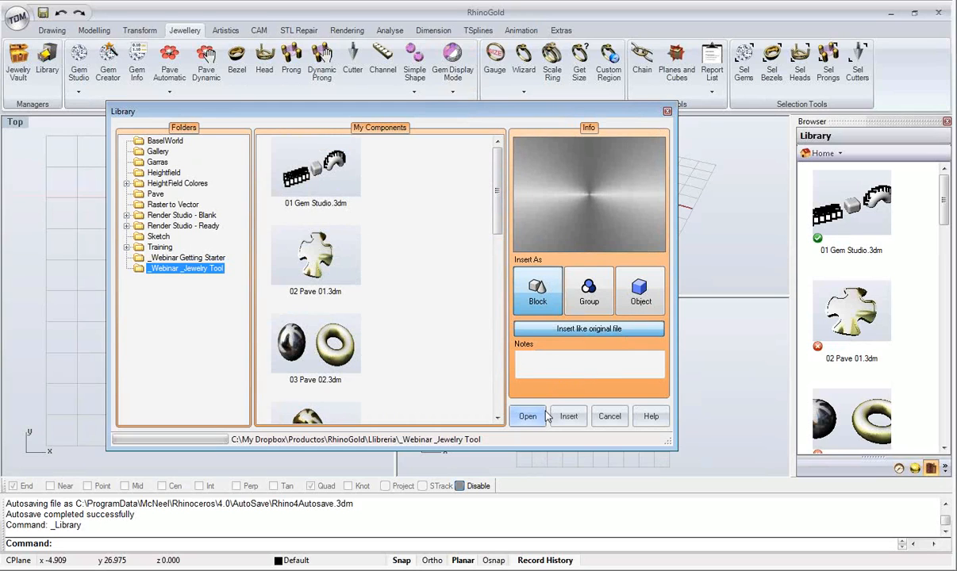
left_click(607, 416)
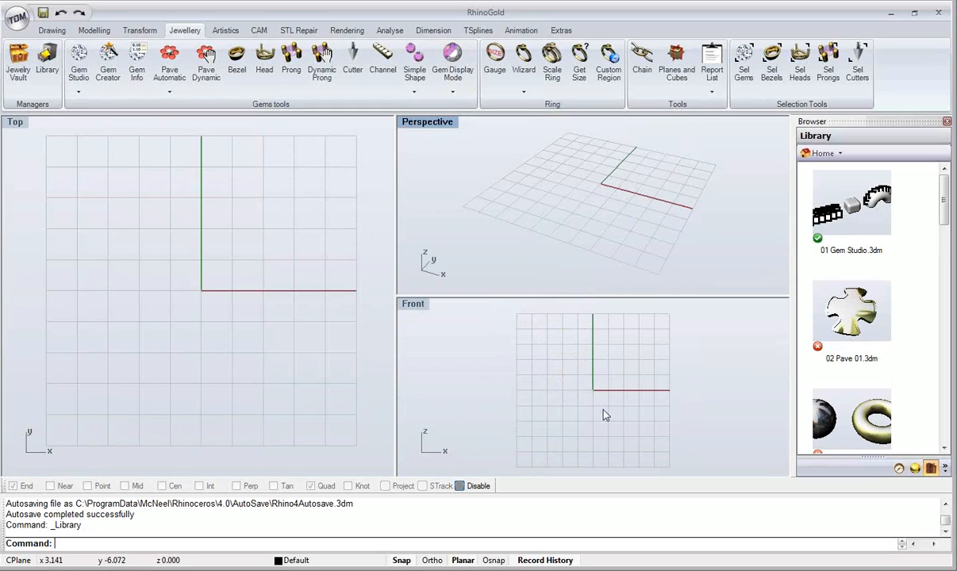
Step: Undock and close the Browser panel, reopen it, and dock it again beside the viewports
left_click_drag(839, 124, 561, 137)
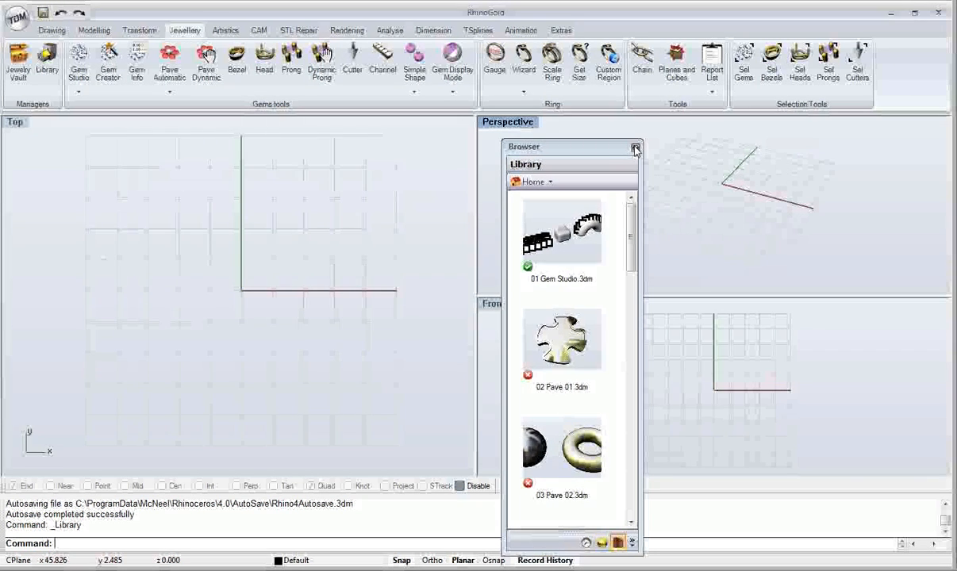
left_click(635, 148)
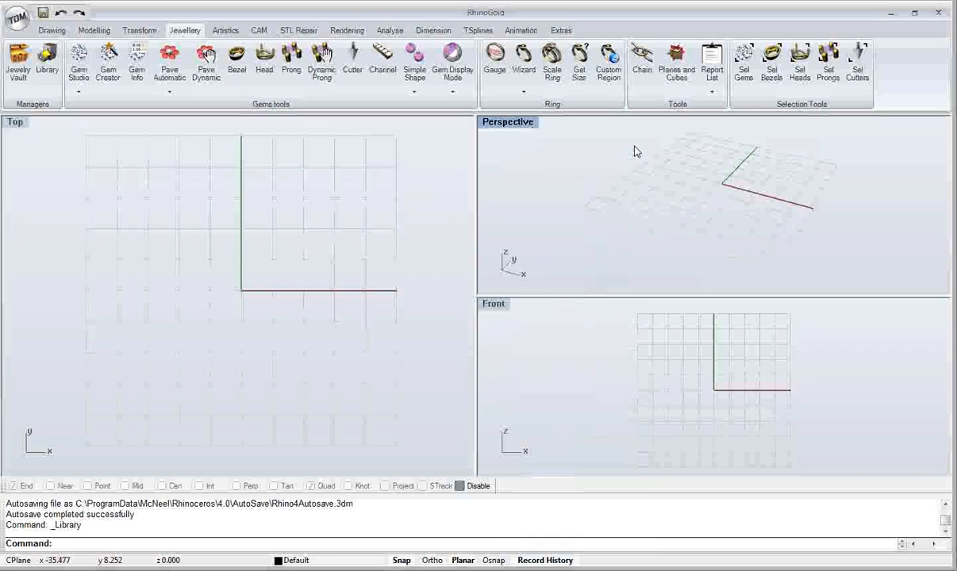
left_click(16, 18)
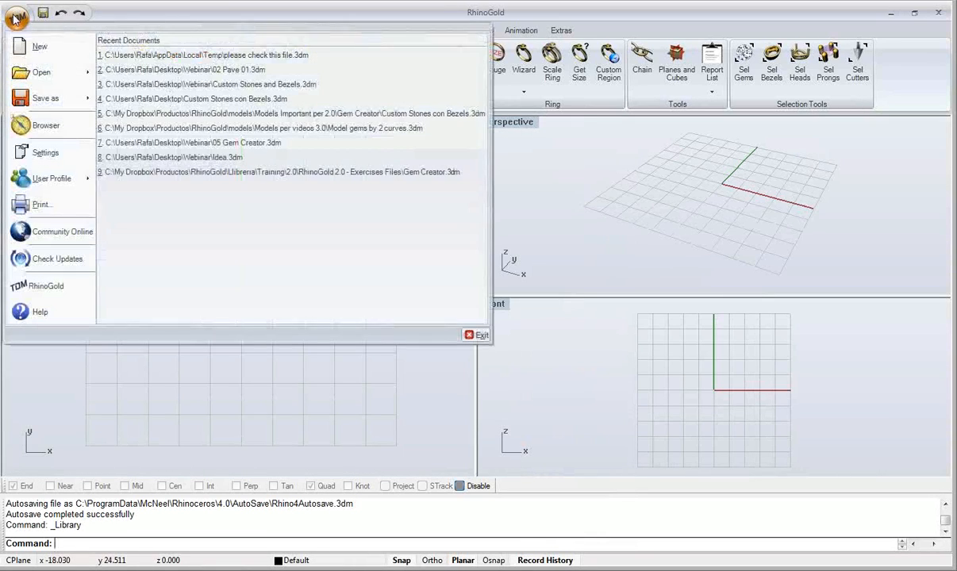
left_click(36, 125)
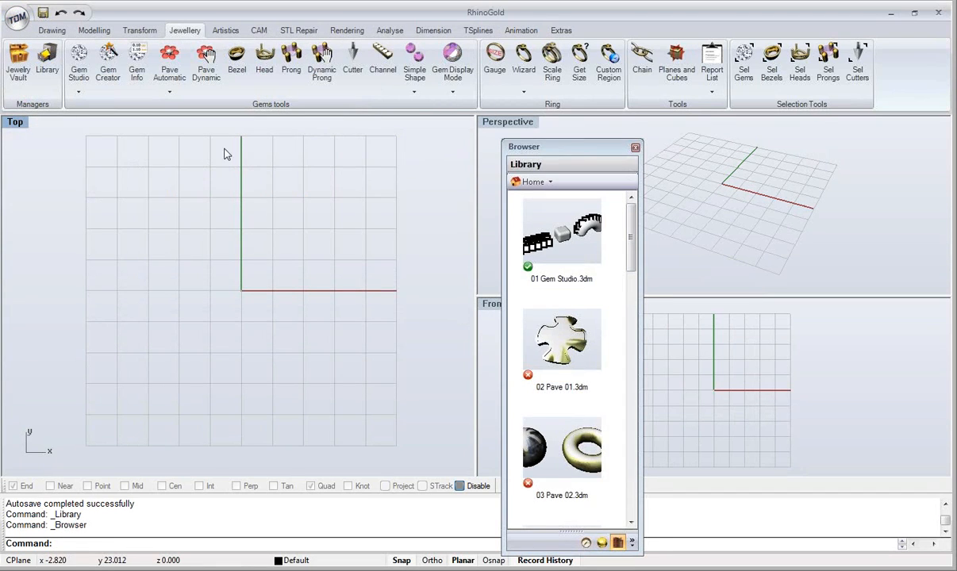
left_click_drag(537, 150, 951, 207)
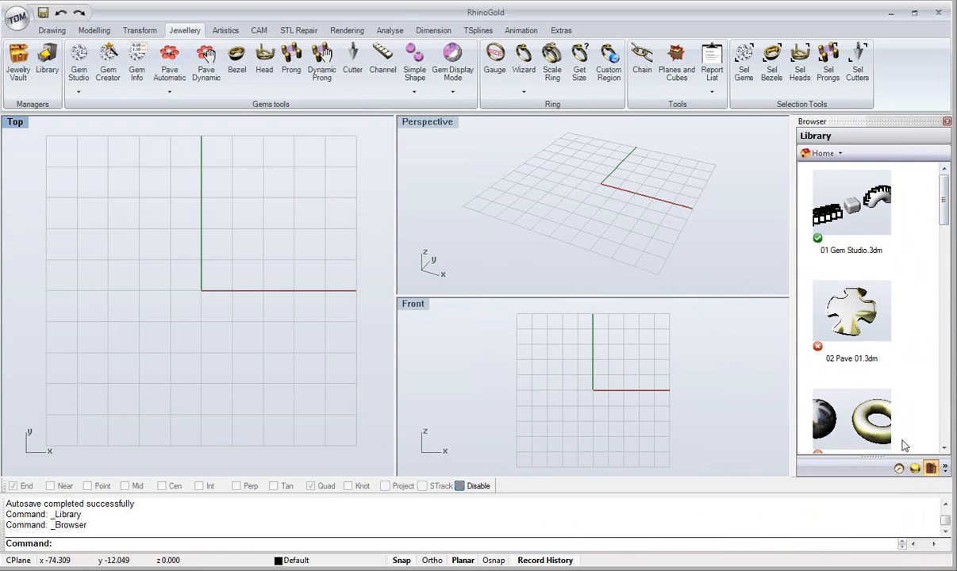
Step: Look at the Browser's Explorer page and the Metal materials on its Render page
left_click(898, 469)
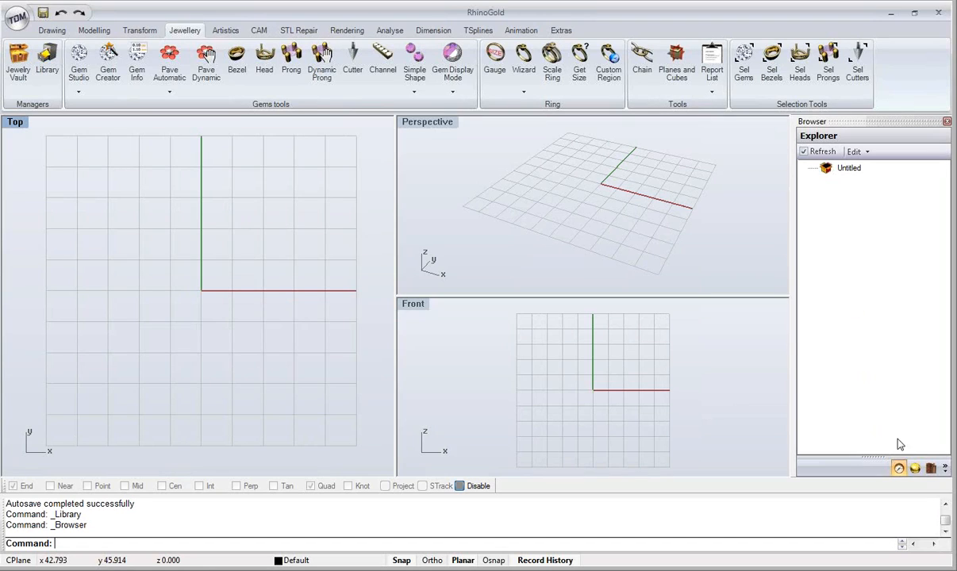
left_click(915, 468)
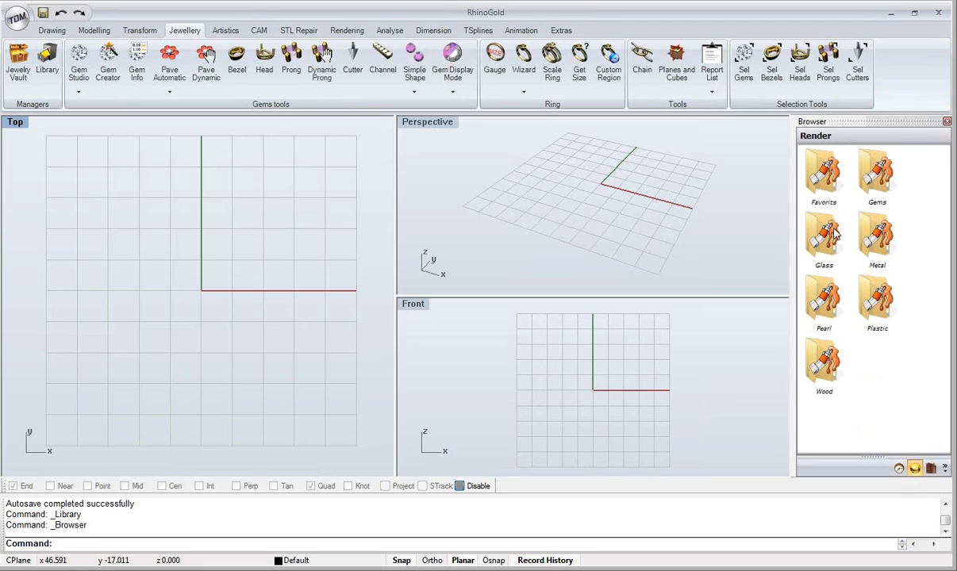
double_click(879, 236)
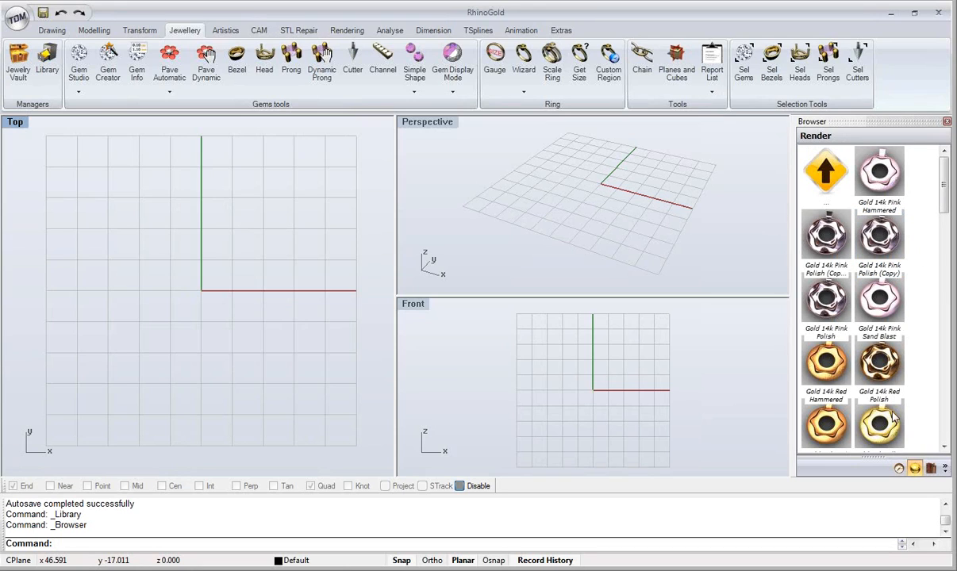
Step: Open 01 Gem Studio.3dm from the _Webinar _Jewelry Tool library folder, discarding the untitled model, and view its objects
left_click(930, 468)
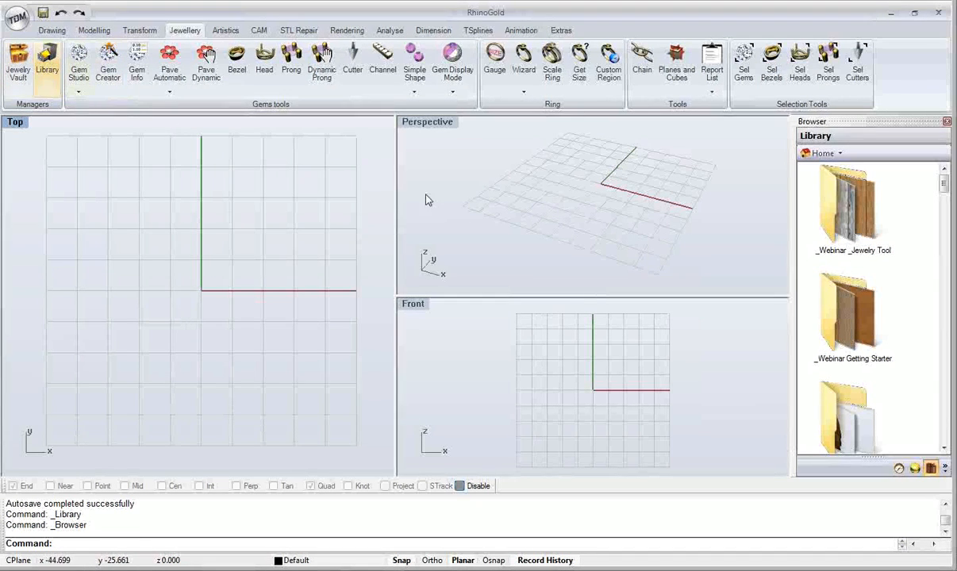
scroll(889, 169, "down", 1)
scroll(888, 169, "up", 1)
double_click(836, 194)
left_click_drag(943, 193, 943, 192)
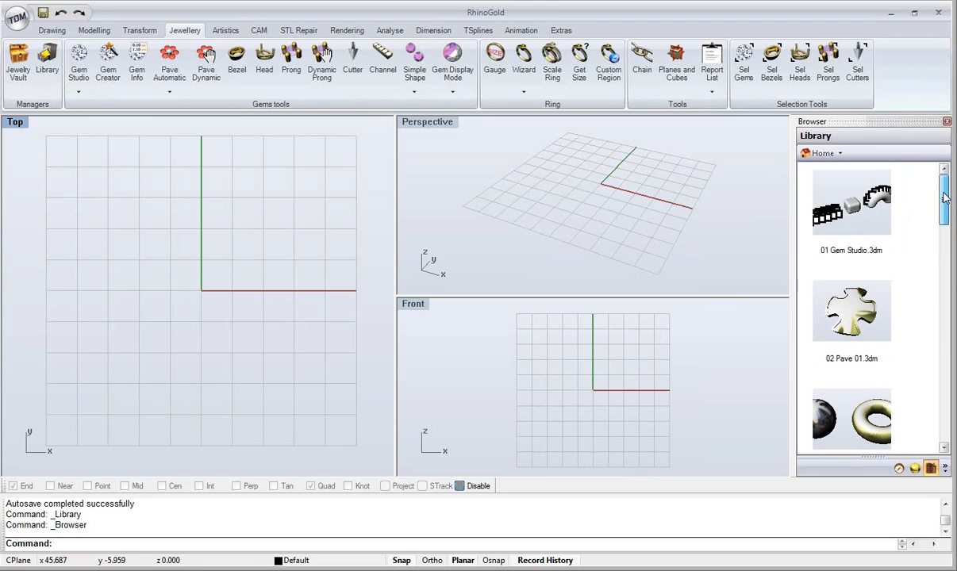
double_click(839, 214)
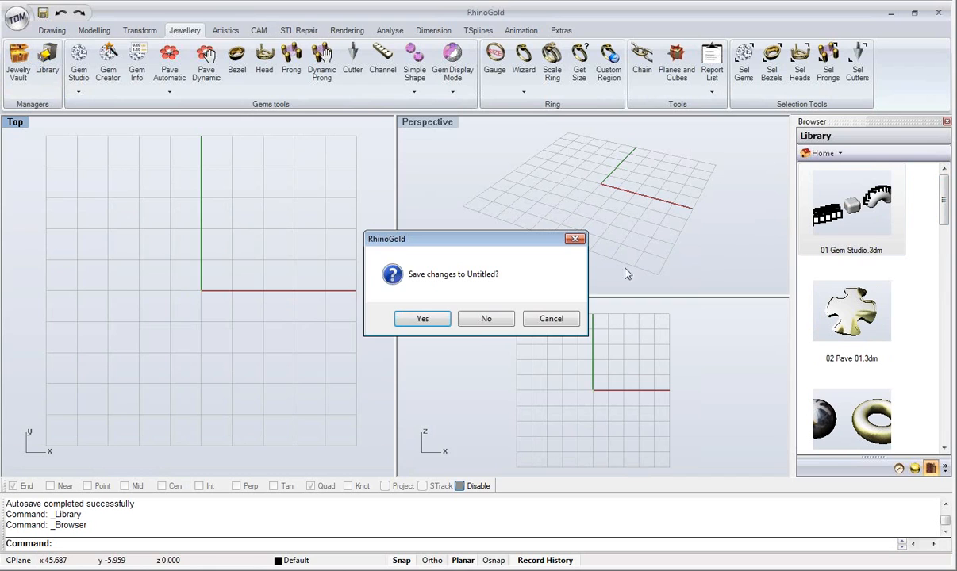
left_click(484, 319)
right_click_drag(478, 325, 449, 311)
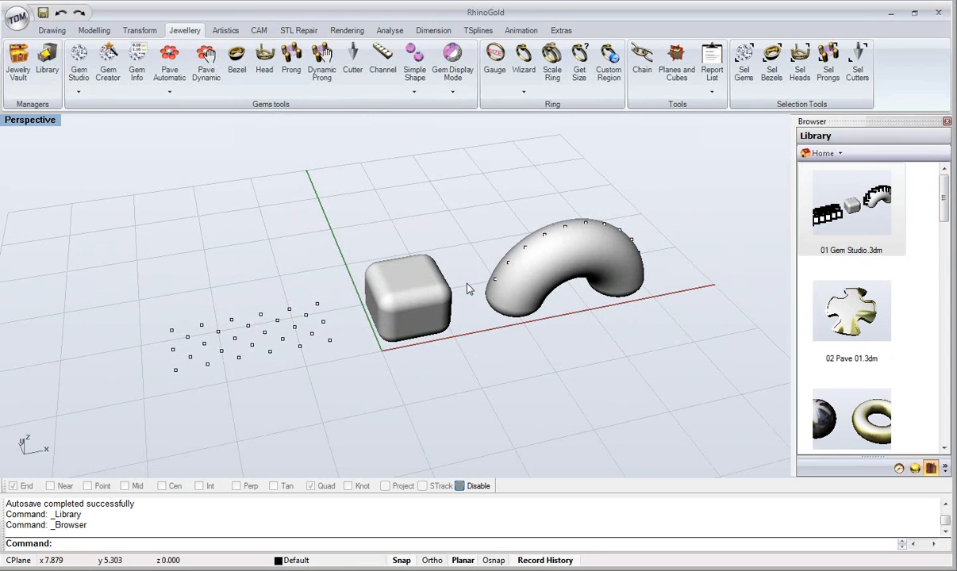
mouse_move(466, 283)
right_mouse_down()
mouse_move(480, 283)
mouse_move(472, 281)
right_mouse_up()
Step: Switch to PowerPoint, present the slides through Ring Wizard Exercise as a slide show, and return to RhinoGold
key("alt+Tab")
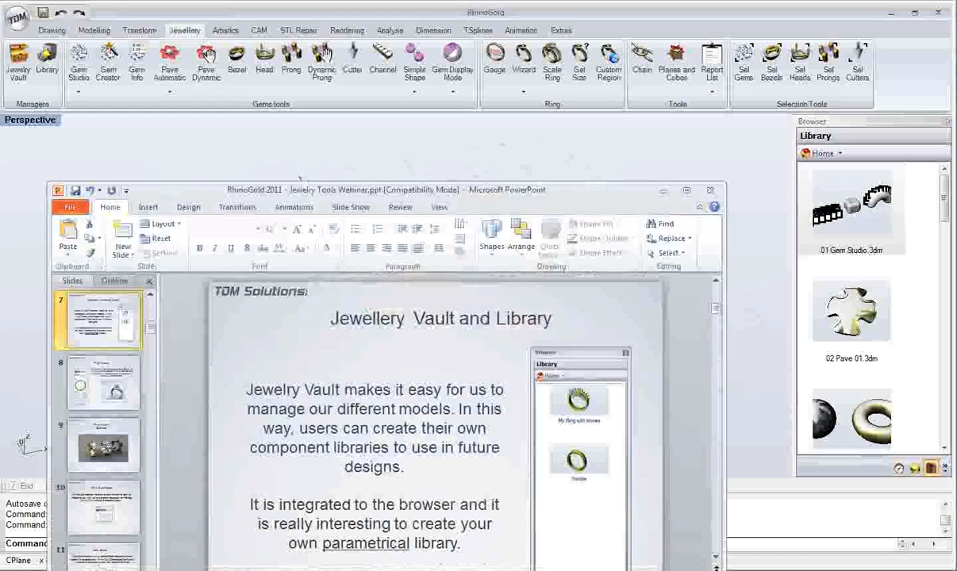
double_click(409, 191)
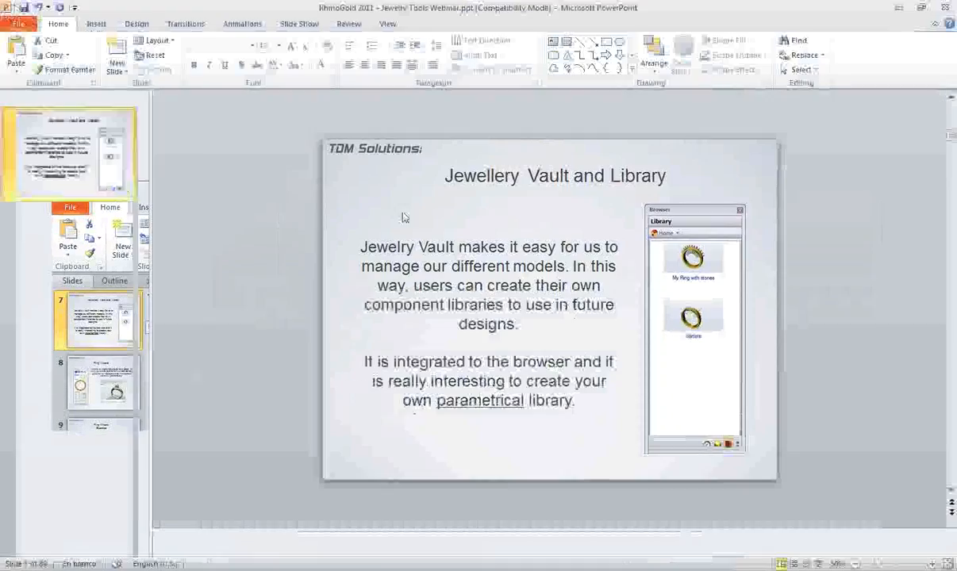
left_click(818, 563)
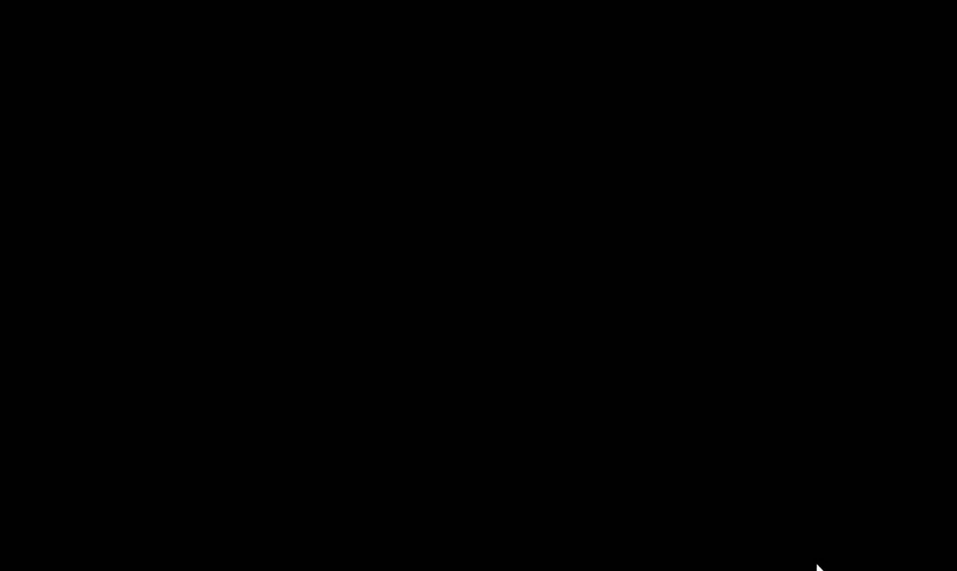
left_click(489, 355)
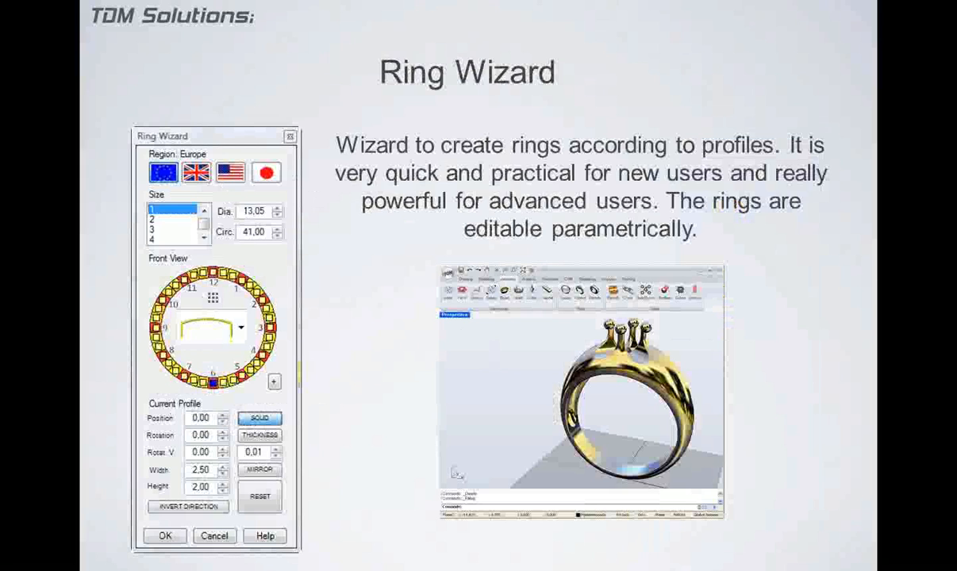
left_click(409, 321)
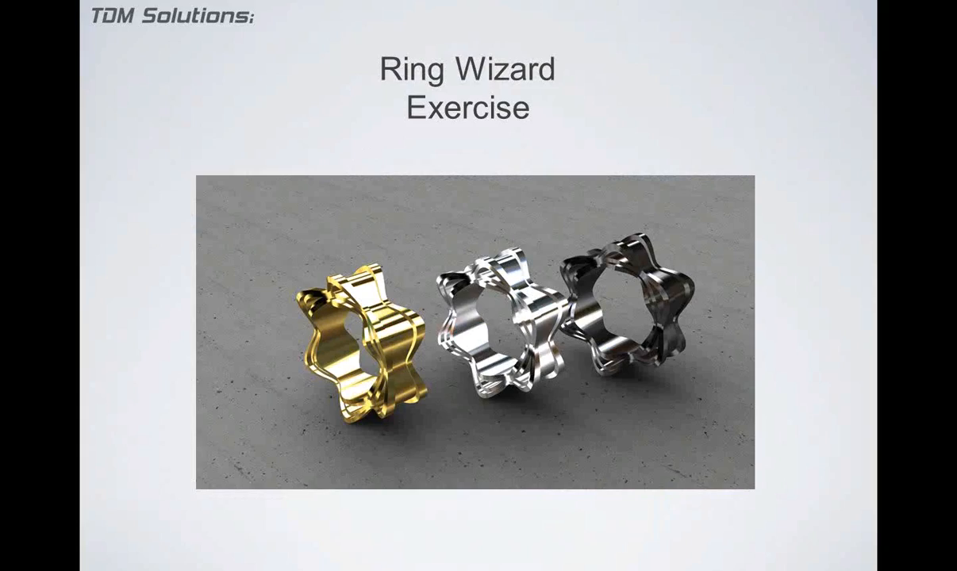
key("Escape")
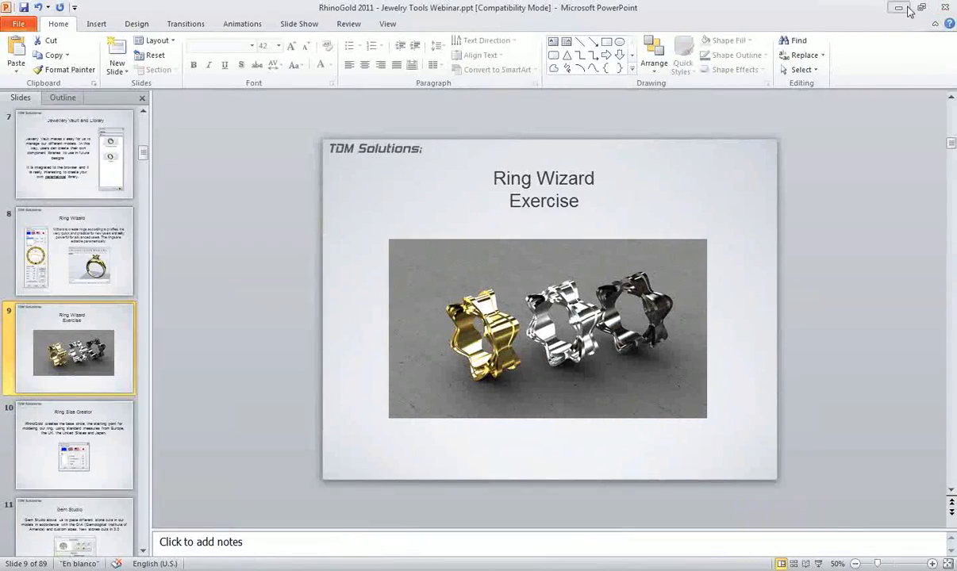
left_click(909, 10)
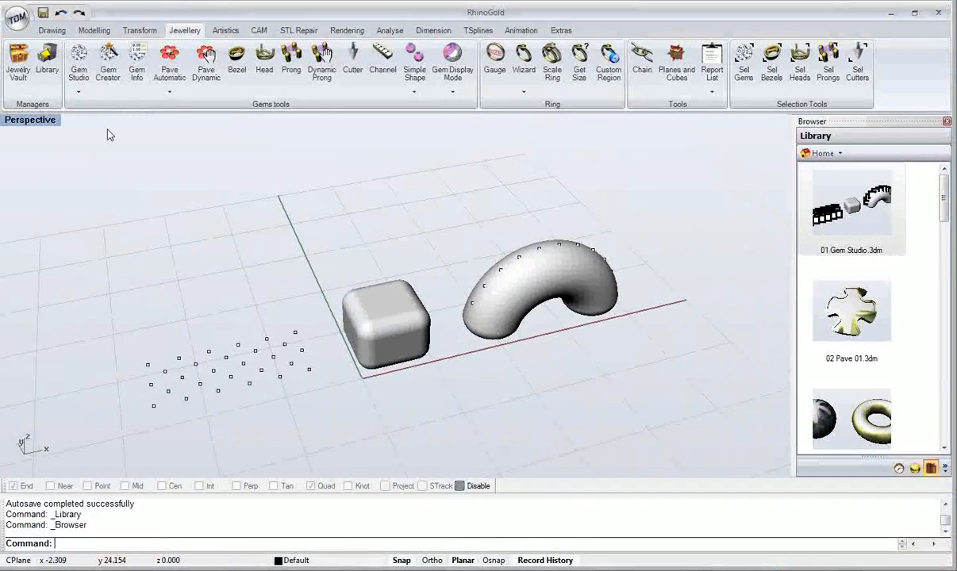
Step: Start a new, empty model in place of the Gem Studio file
left_click(17, 18)
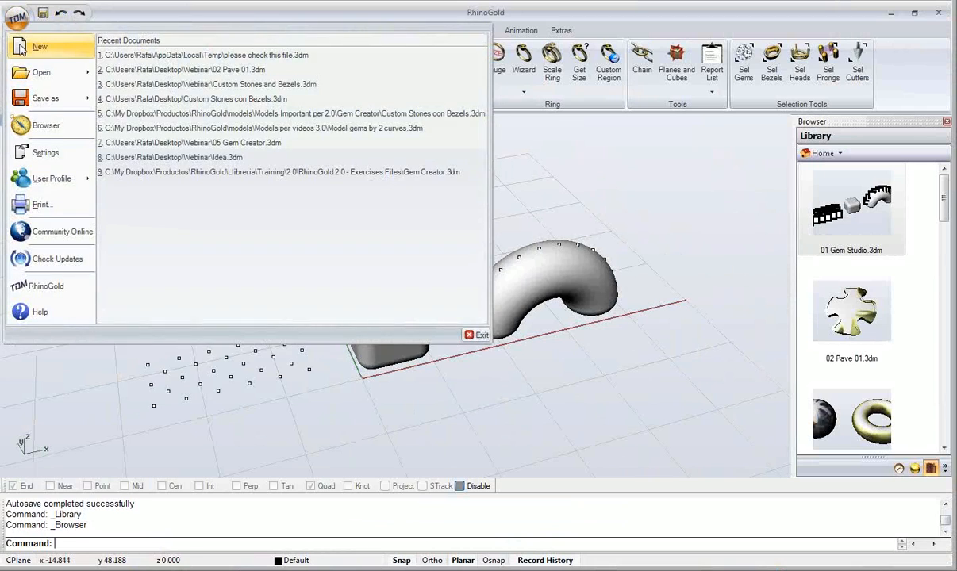
left_click(38, 47)
left_click(485, 315)
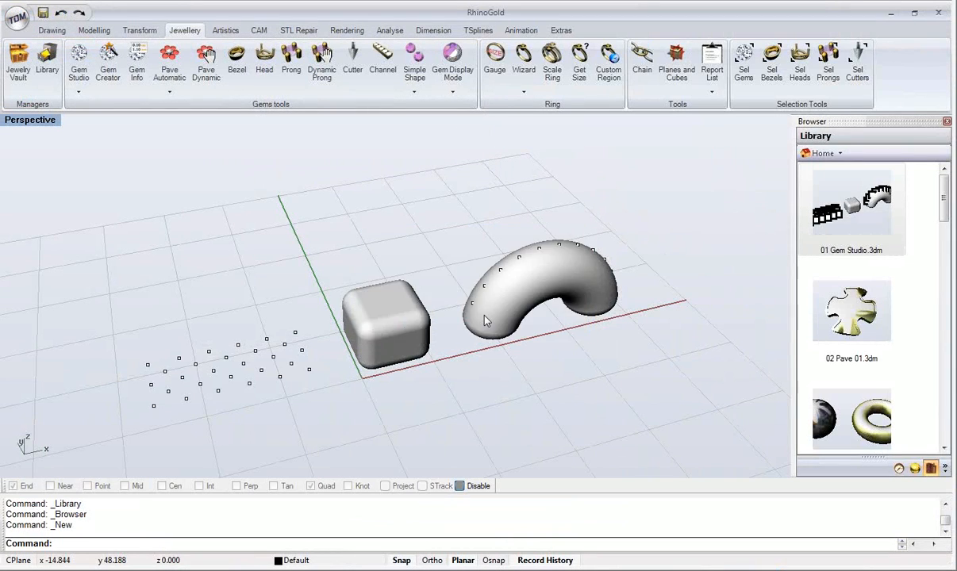
left_click(553, 381)
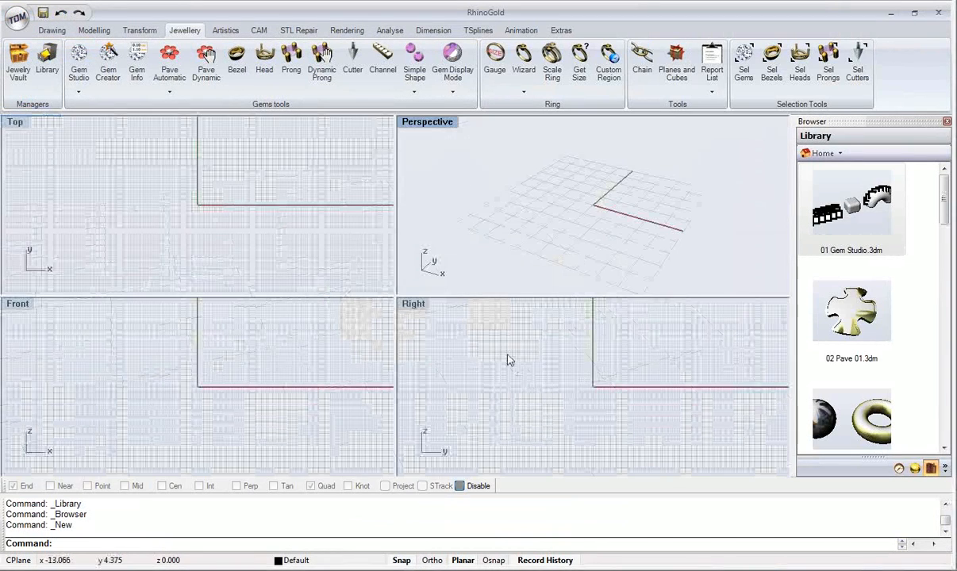
Step: Maximize the Perspective viewport with a closer view of the grid origin
left_click(275, 296)
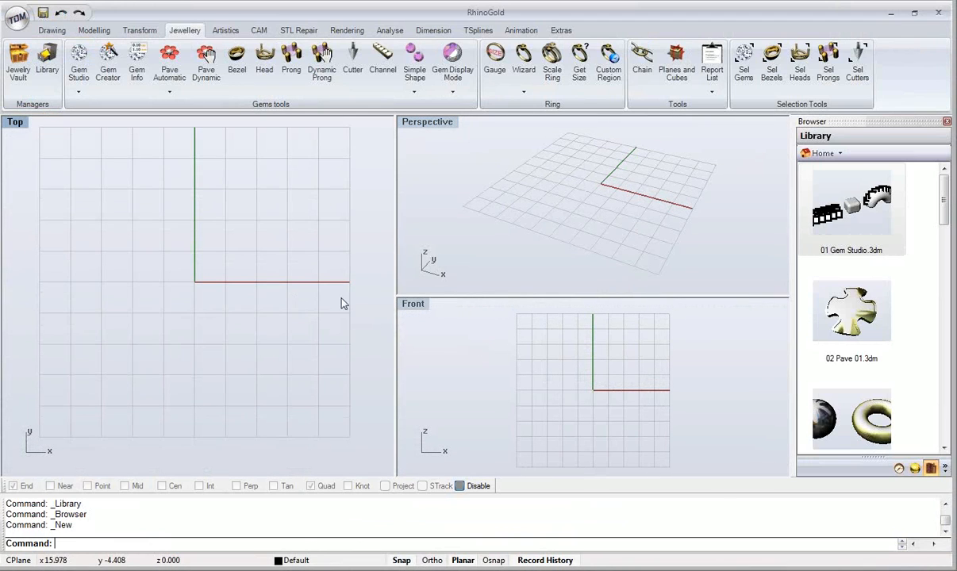
left_click(428, 125)
double_click(429, 123)
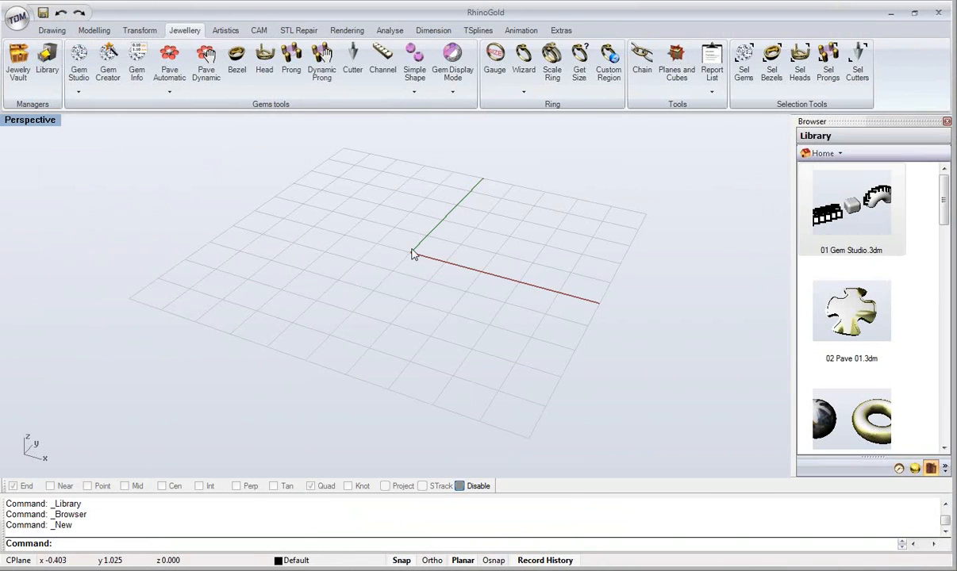
right_click_drag(412, 251, 455, 295, "shift")
scroll(426, 289, "up", 4)
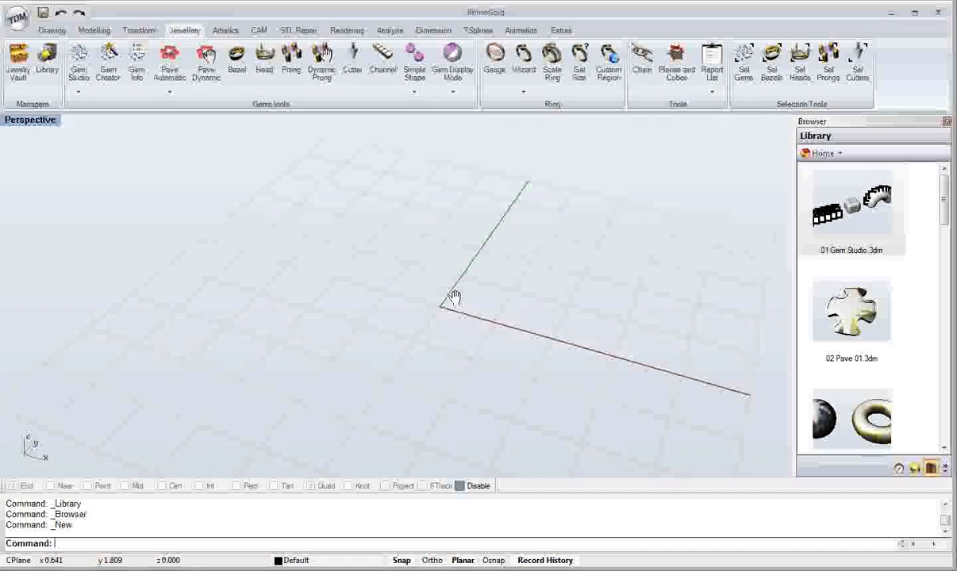
Step: Start a new ring with the Ring Wizard and move its dialog clear of the ring preview
left_click(522, 79)
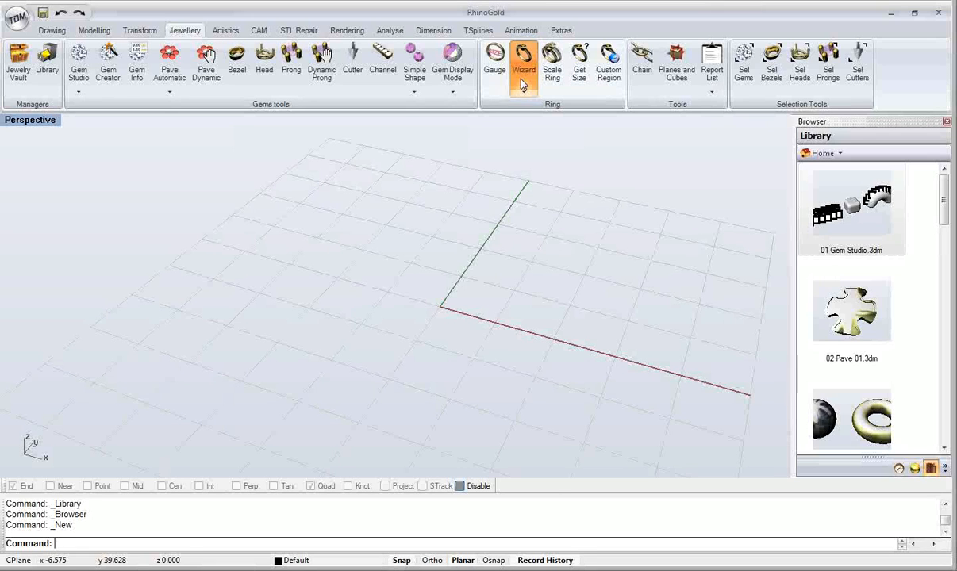
left_click_drag(513, 89, 239, 74)
scroll(407, 202, "up", 3)
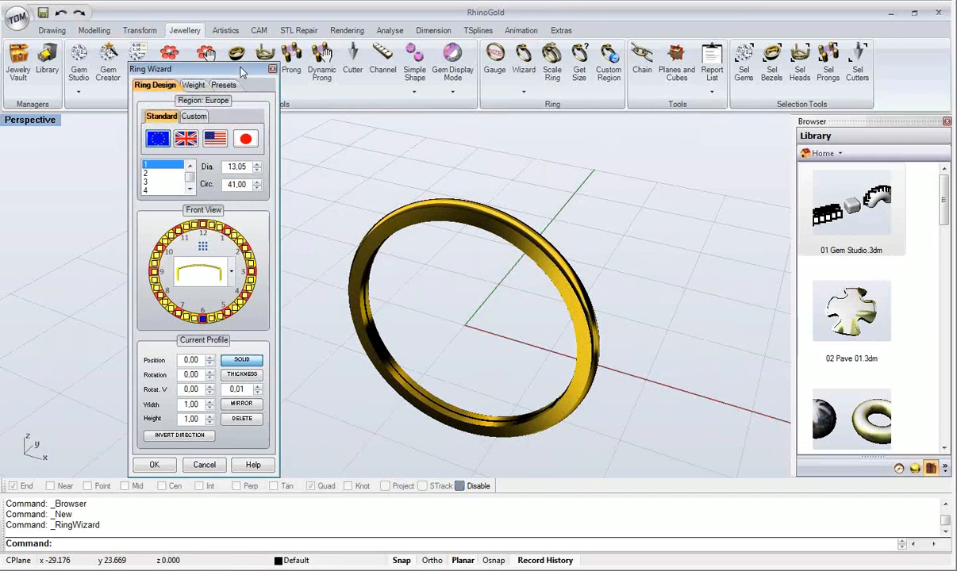
left_click_drag(231, 70, 215, 49)
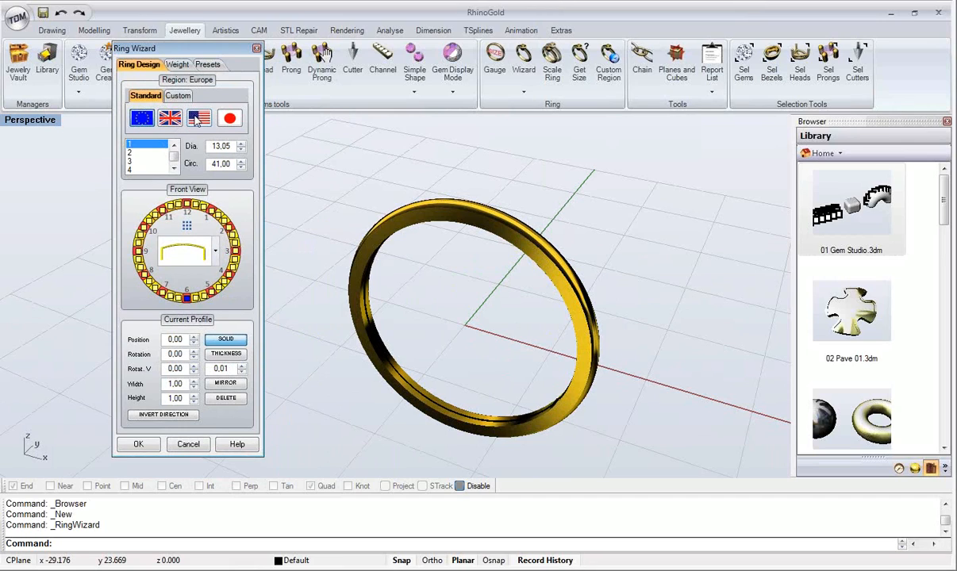
Step: Look at the custom region option and try the British standard for the ring size
left_click(178, 95)
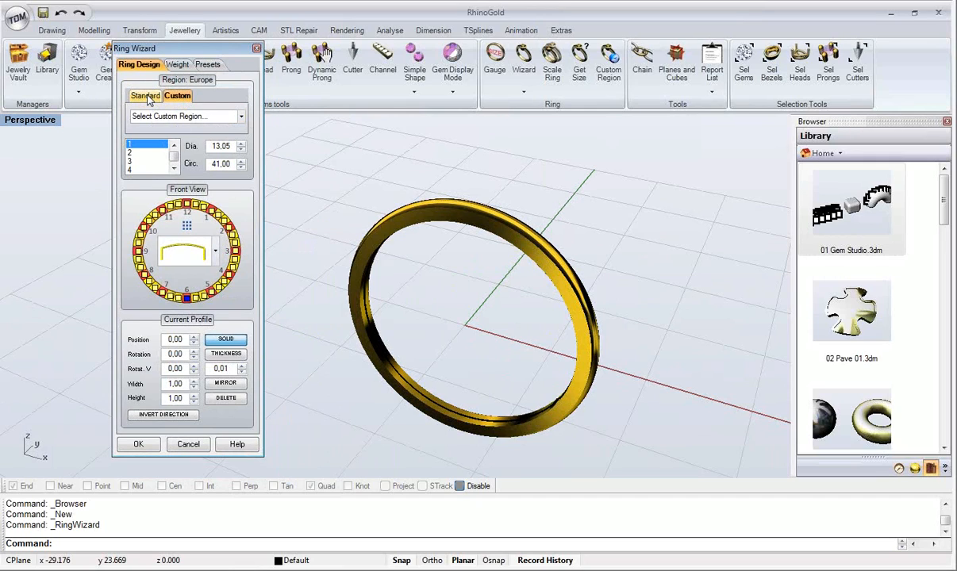
left_click(148, 96)
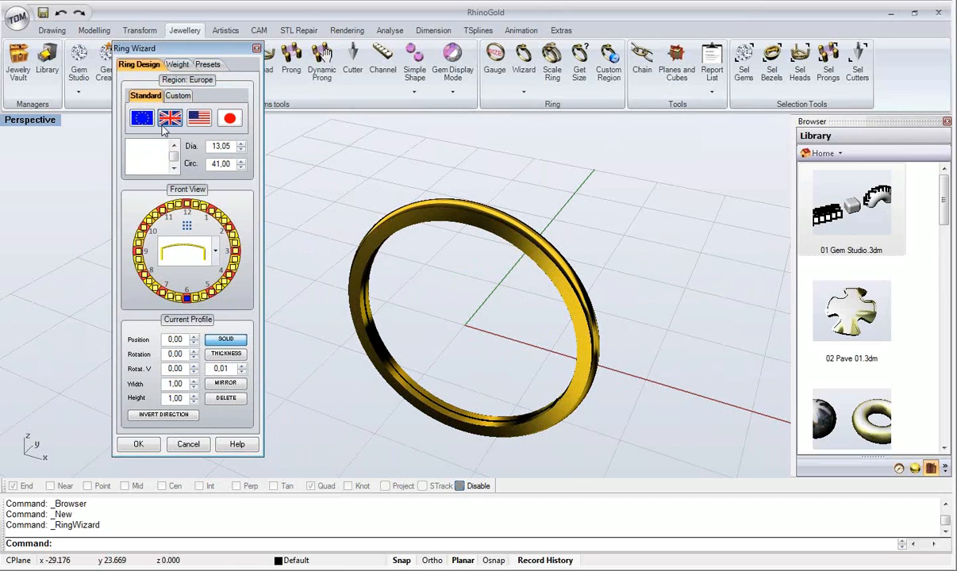
left_click(169, 119)
left_click_drag(174, 170, 174, 170)
Step: Size the ring to European standard size 16 and inspect it from several angles
left_click(142, 118)
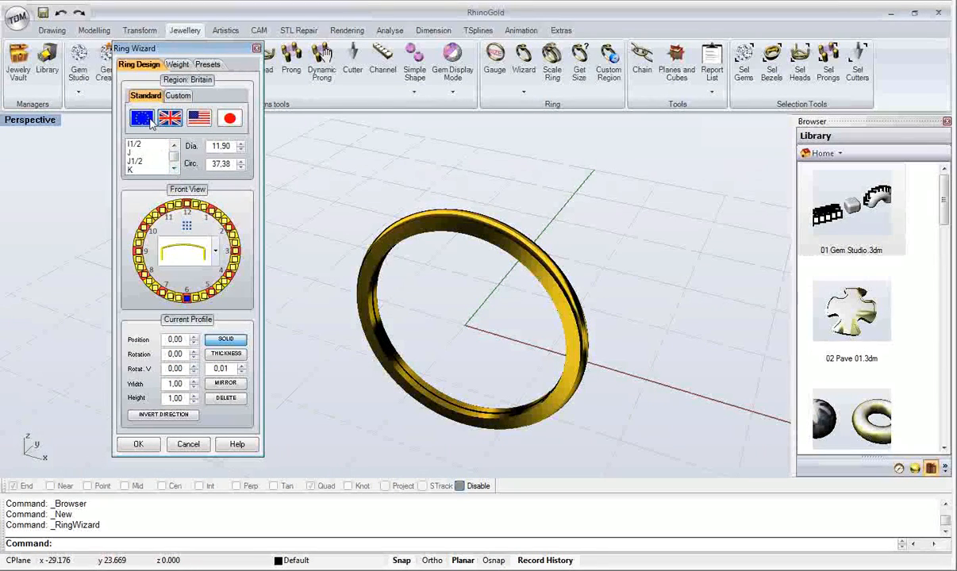
left_click(148, 163)
scroll(148, 164, "down", 3)
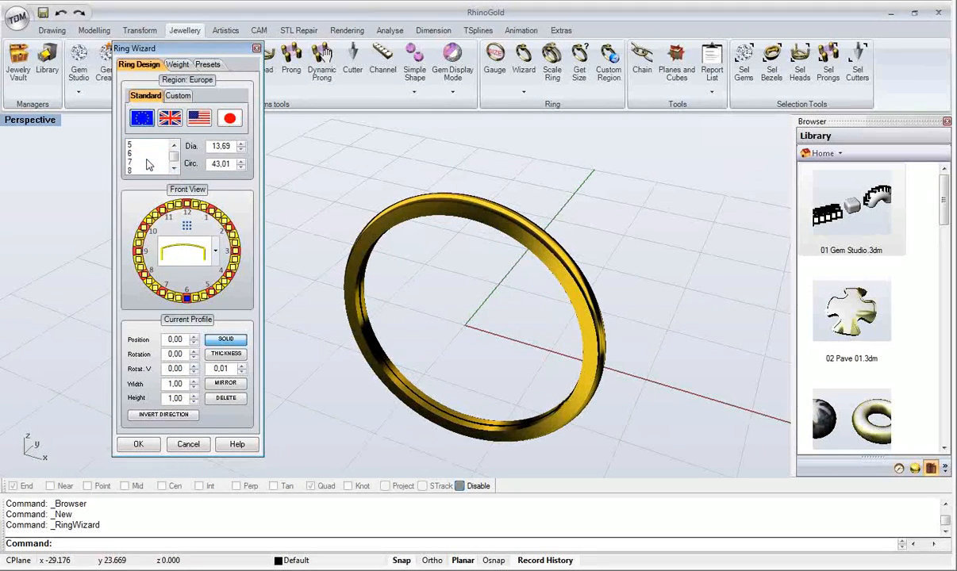
scroll(148, 164, "down", 1)
left_click(146, 170)
right_click_drag(485, 203, 466, 252)
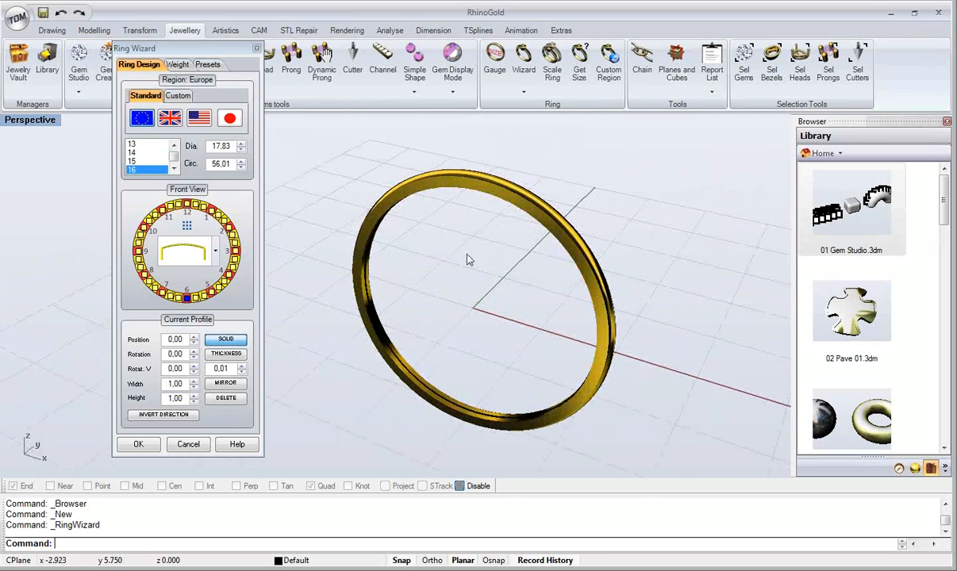
right_click_drag(436, 301, 483, 254)
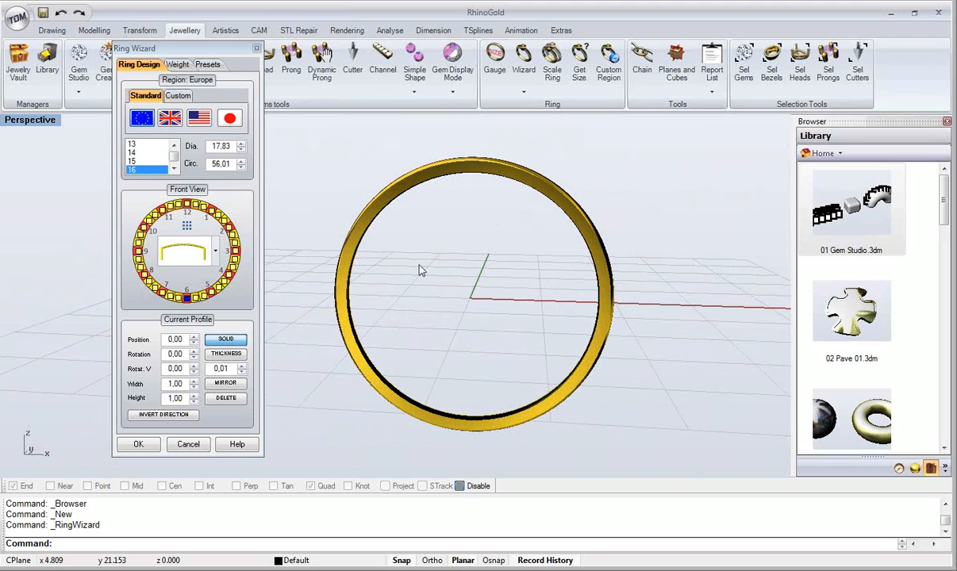
right_click_drag(484, 306, 433, 357)
Step: Change the ring's cross-section to the rounded half-dome profile
left_click(212, 253)
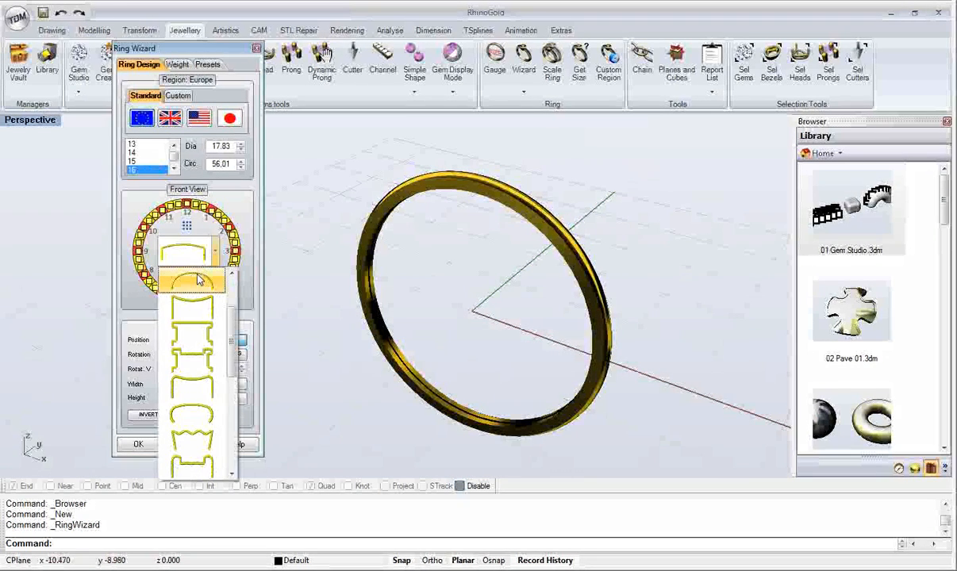
left_click(199, 281)
right_click_drag(381, 294, 330, 343)
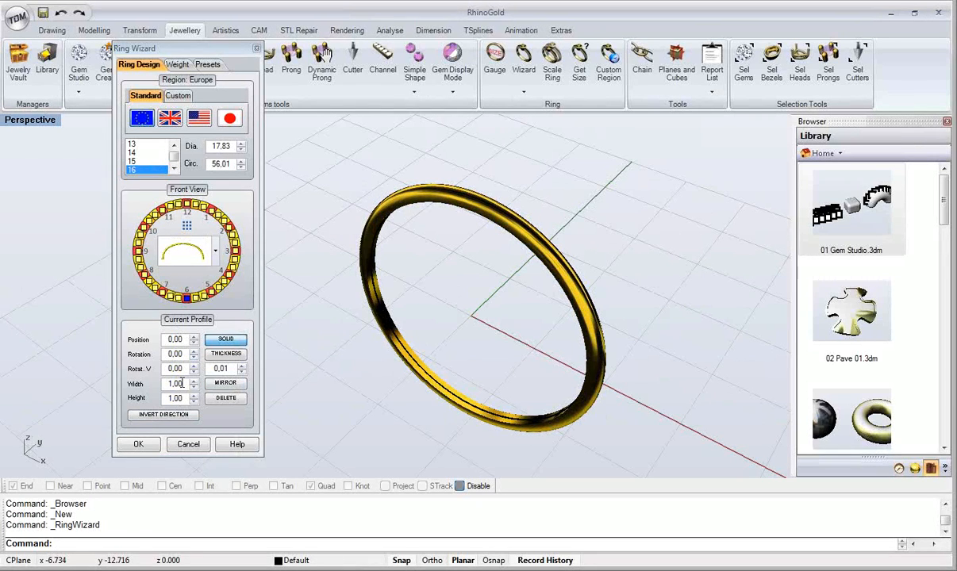
Step: Try out a range of widths for the ring profile, including 3.25, 2.50, 4.75 and 4.00
scroll(182, 383, "up", 9)
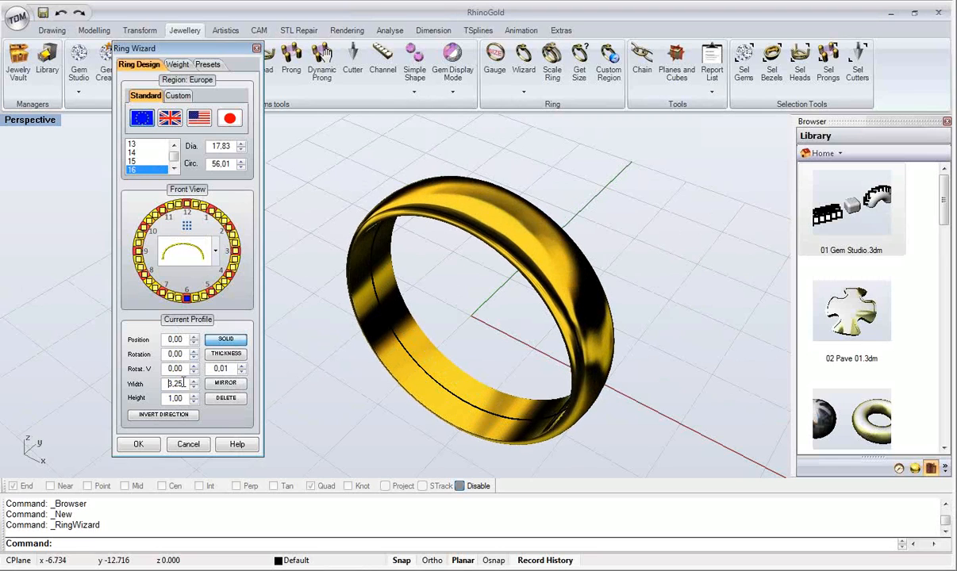
scroll(182, 383, "down", 6)
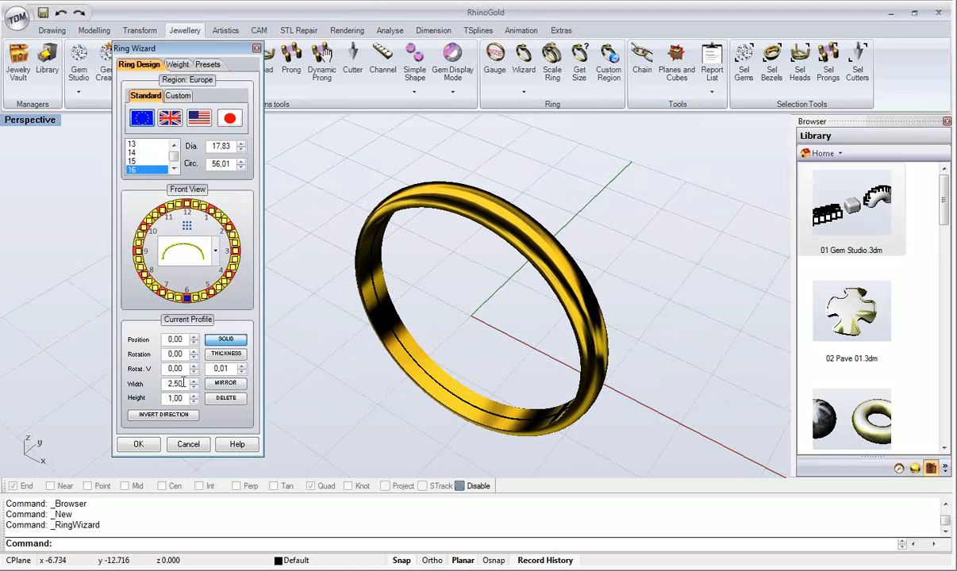
scroll(183, 383, "up", 5)
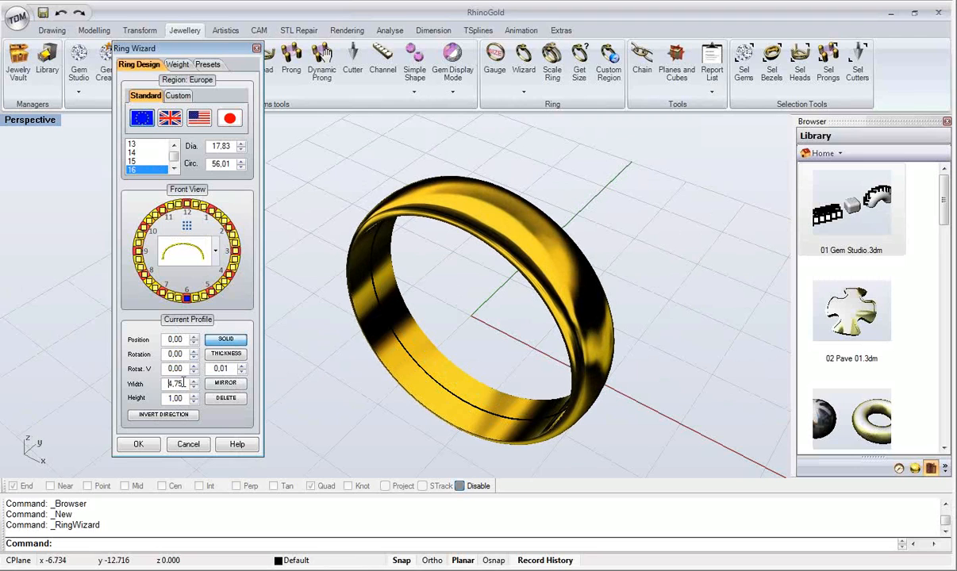
scroll(183, 383, "down", 7)
scroll(182, 383, "up", 9)
scroll(183, 383, "down", 6)
scroll(182, 383, "up", 3)
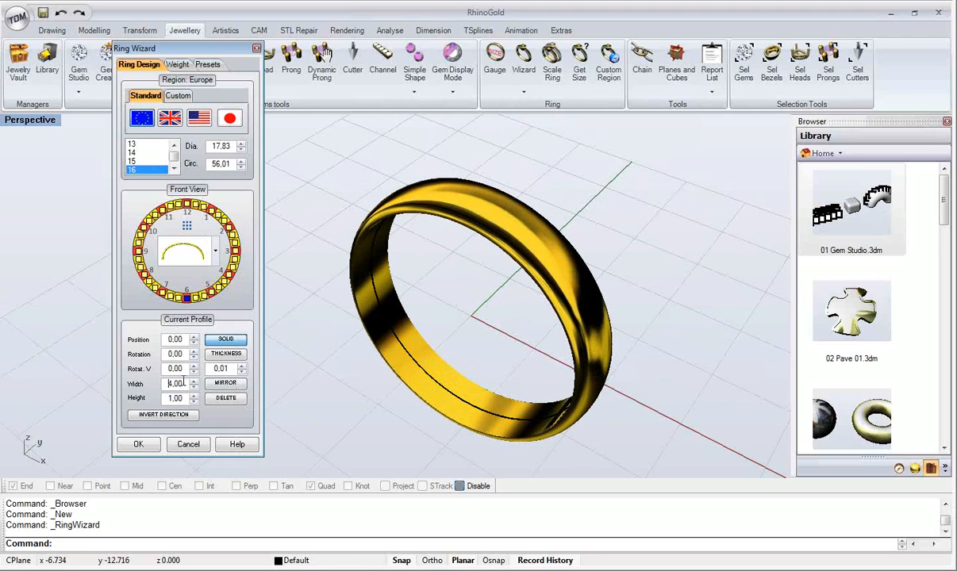
Step: Set the ring profile's width to 5 and its height to 2
type("5")
key("Return")
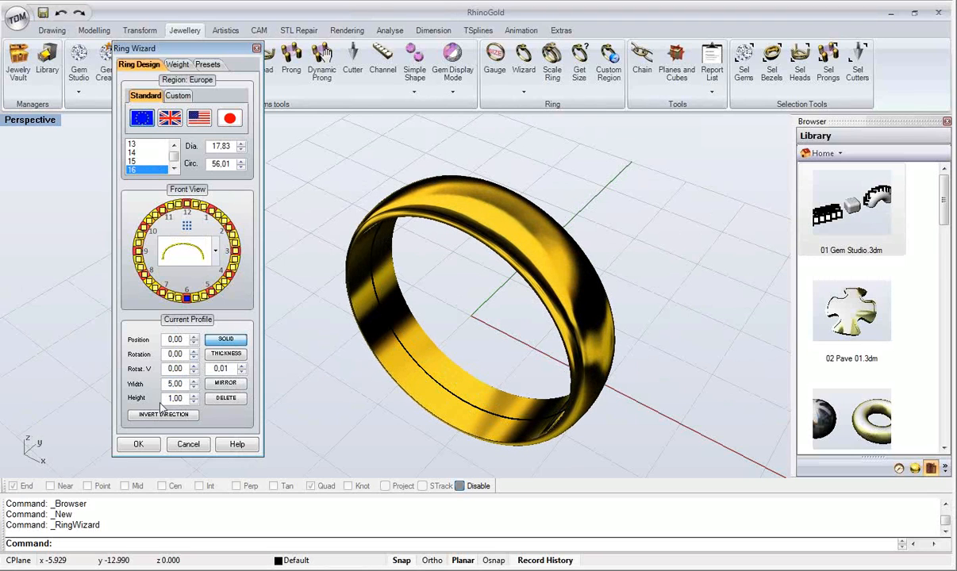
double_click(176, 396)
type("2")
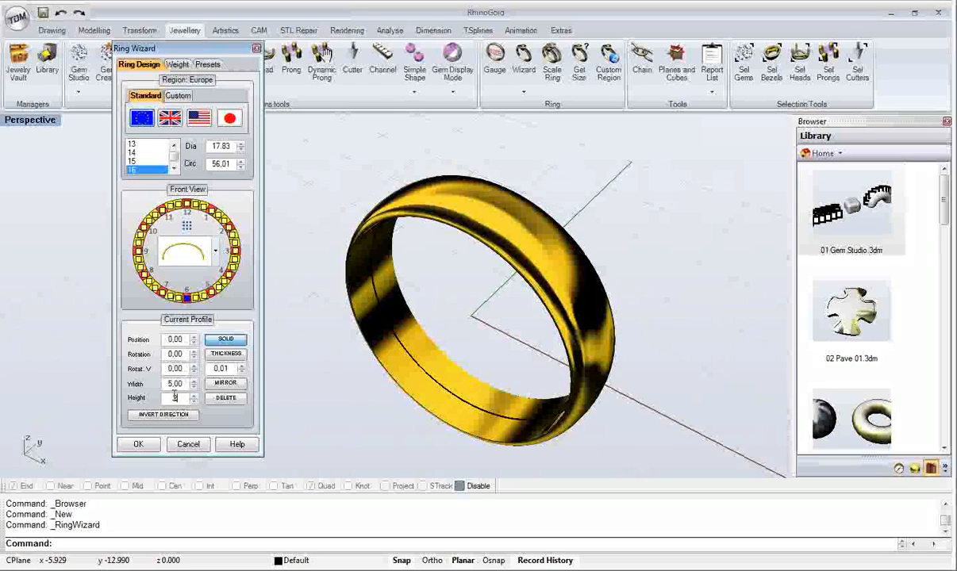
key("Return")
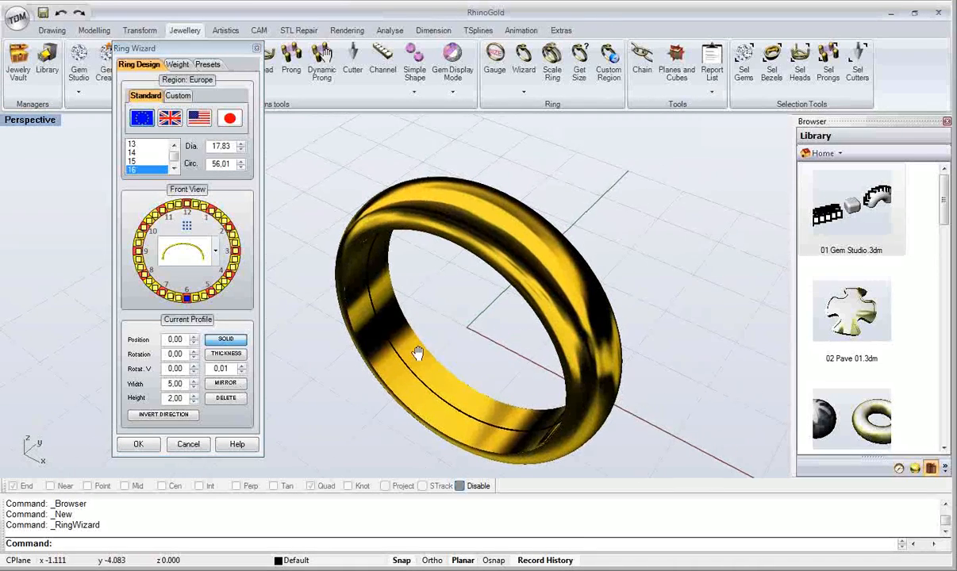
right_click_drag(418, 329, 412, 314)
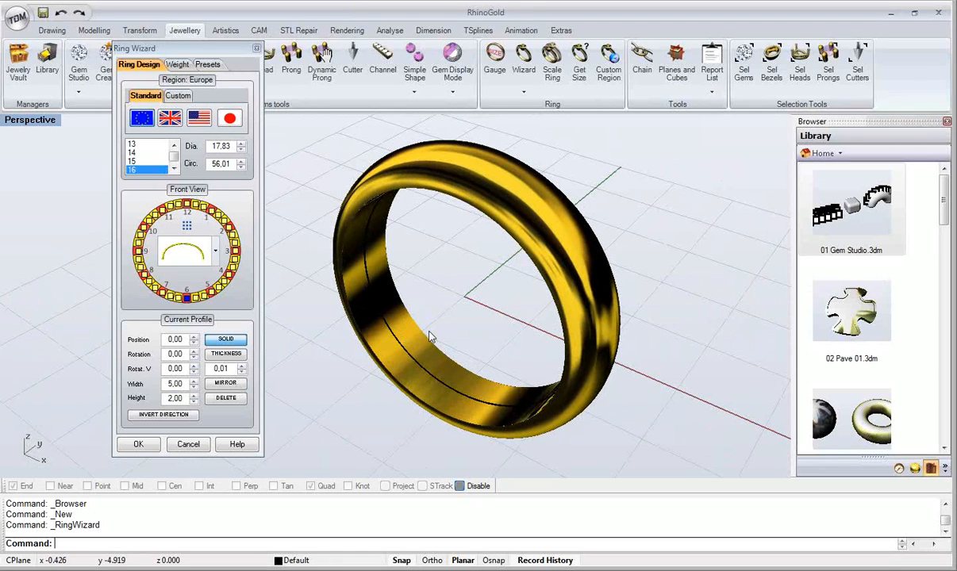
Step: Add a profile at the 12 o'clock position with a width of 11 and a height of 6.50
scroll(449, 320, "down", 5)
scroll(434, 329, "up", 3)
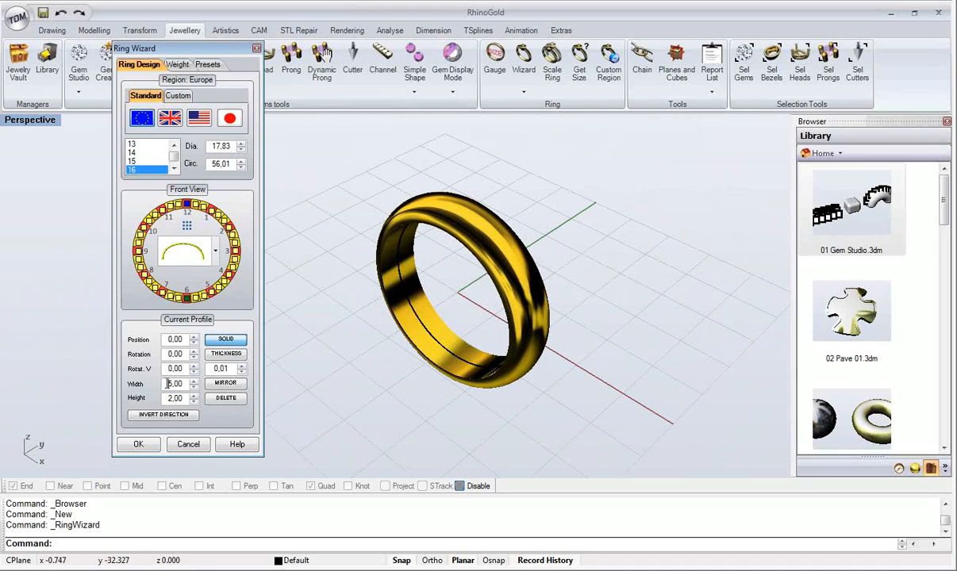
scroll(167, 383, "up", 20)
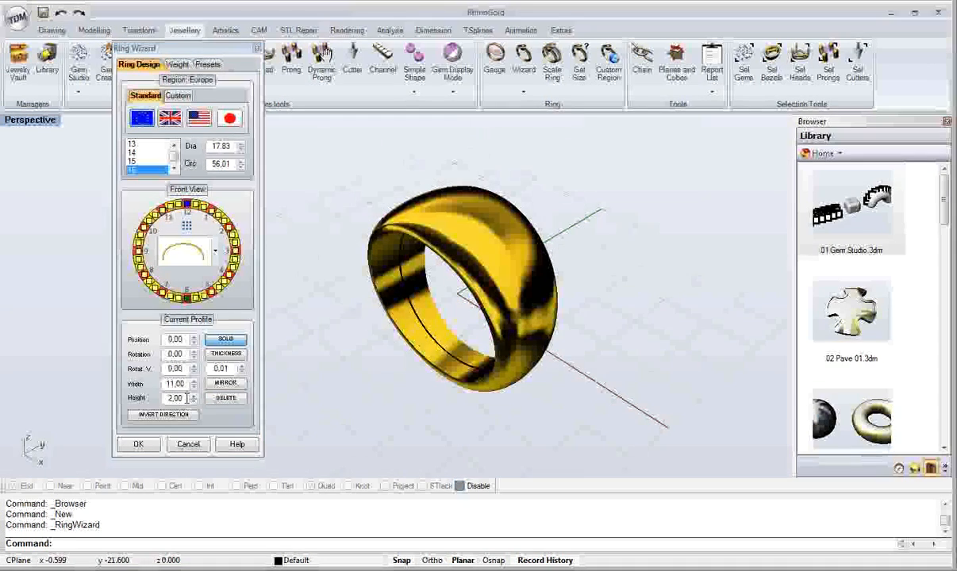
scroll(187, 399, "up", 15)
scroll(187, 399, "up", 3)
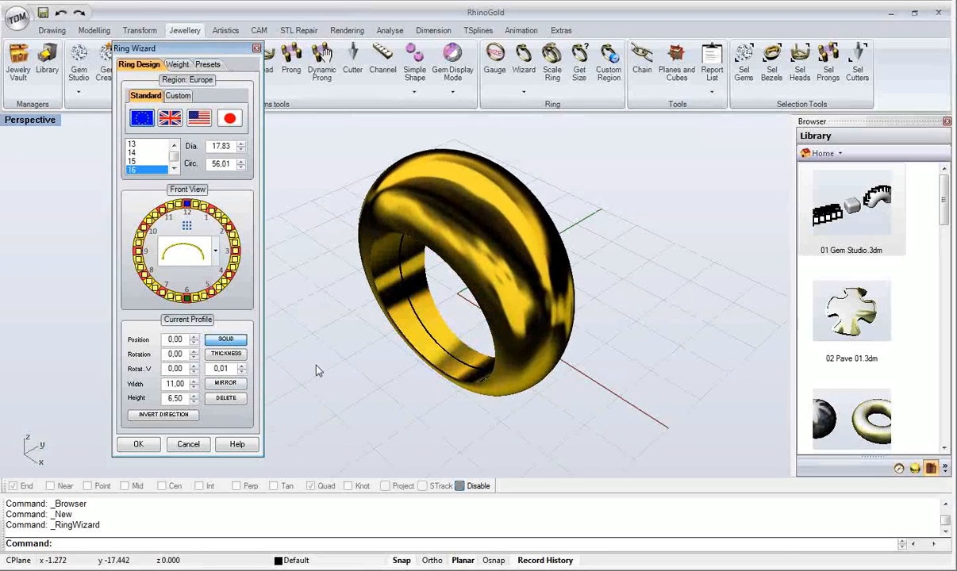
Step: Hollow the ring from the inside by switching it from solid to a wall thickness of 0.70
right_click_drag(370, 318, 325, 400)
right_click_drag(322, 357, 401, 242)
scroll(404, 241, "up", 4)
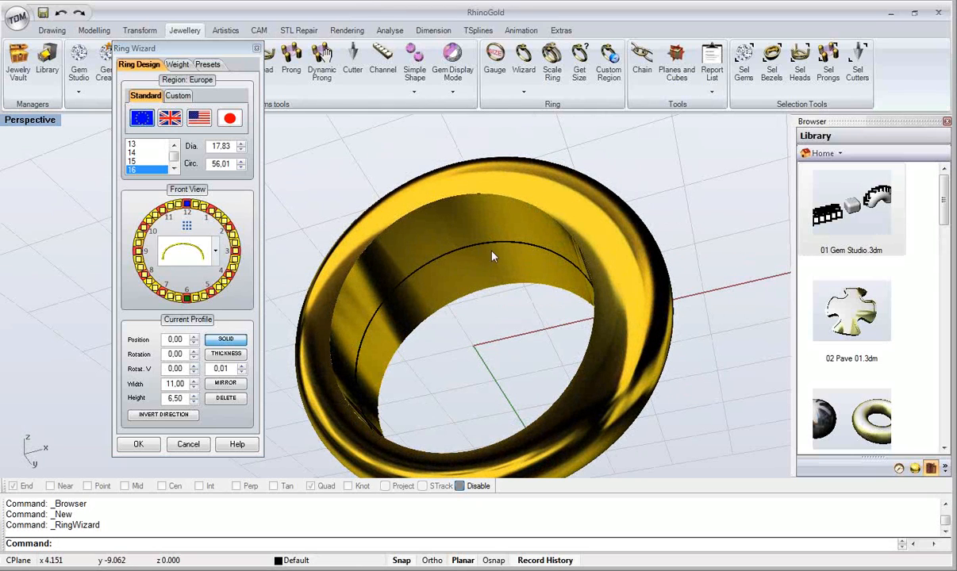
left_click(227, 355)
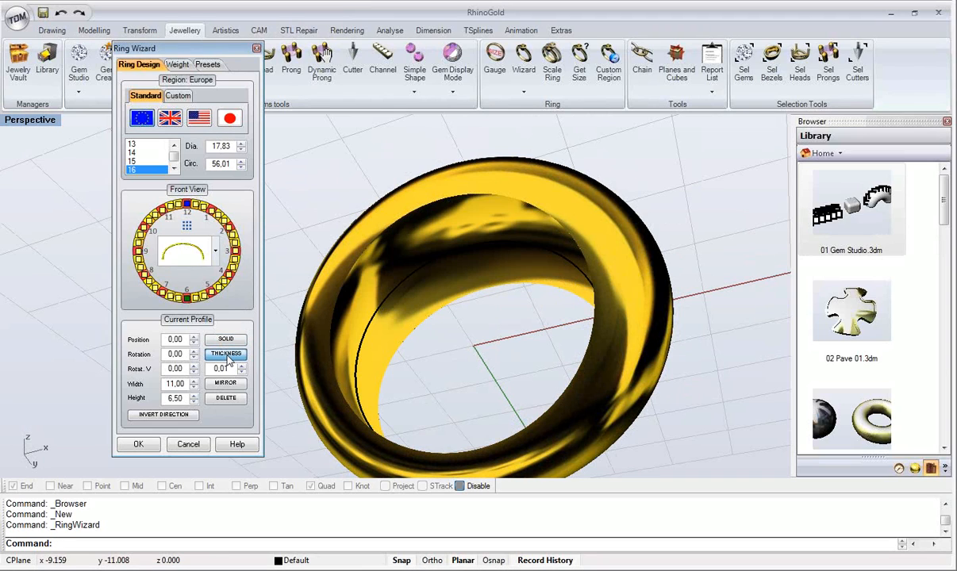
left_click(241, 367)
left_click(242, 366)
left_click(241, 366)
left_click(241, 366)
left_click(242, 366)
left_click(241, 366)
left_click(241, 367)
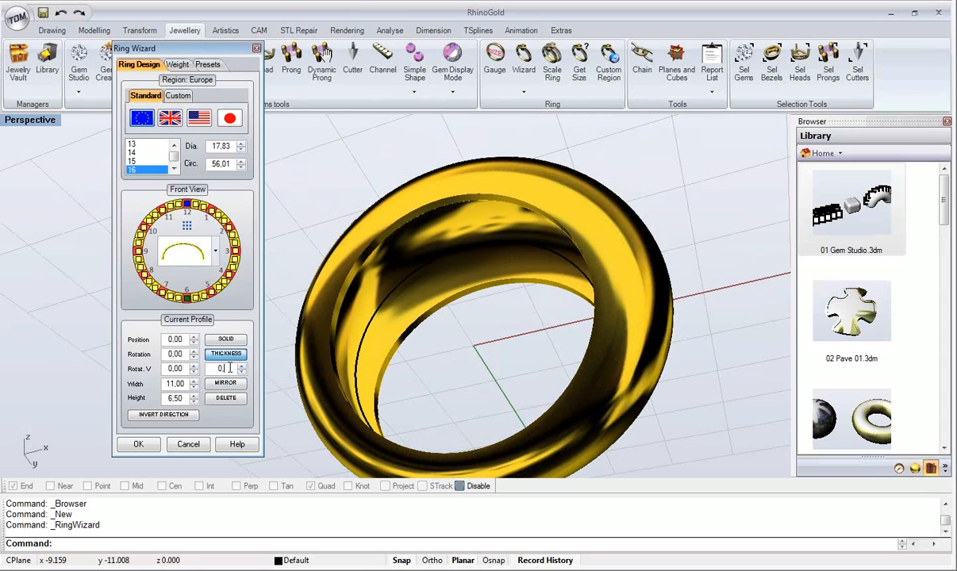
right_click_drag(386, 243, 409, 393)
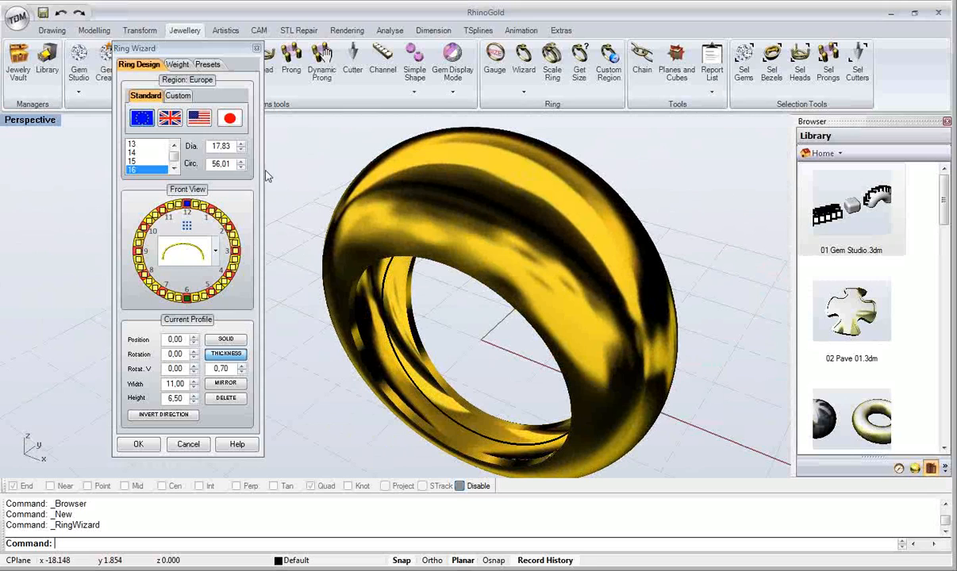
Step: Calculate the ring's weight in Gold 18k Yellow Polish, enable real-time analysis, and return to the ring design settings
left_click_drag(238, 52, 208, 67)
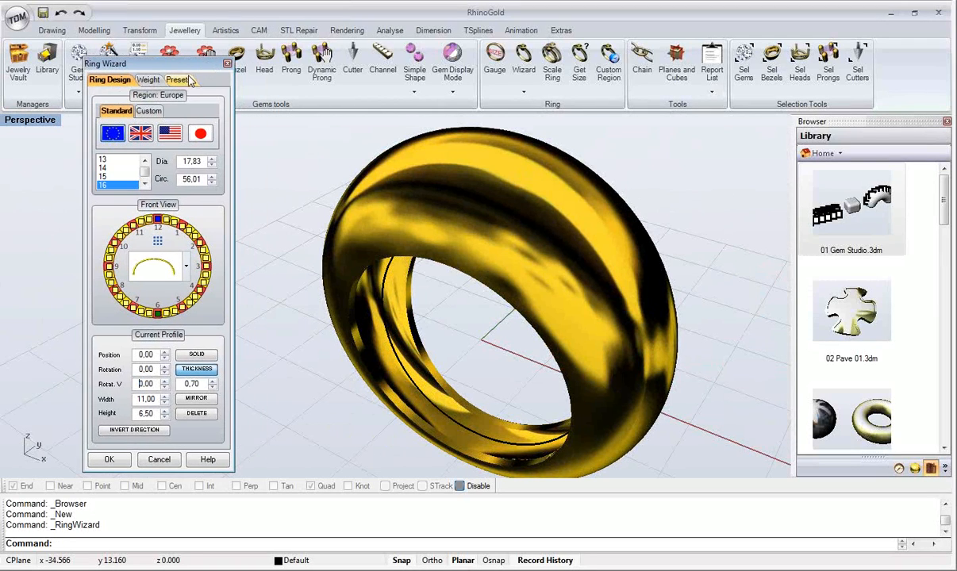
left_click(148, 80)
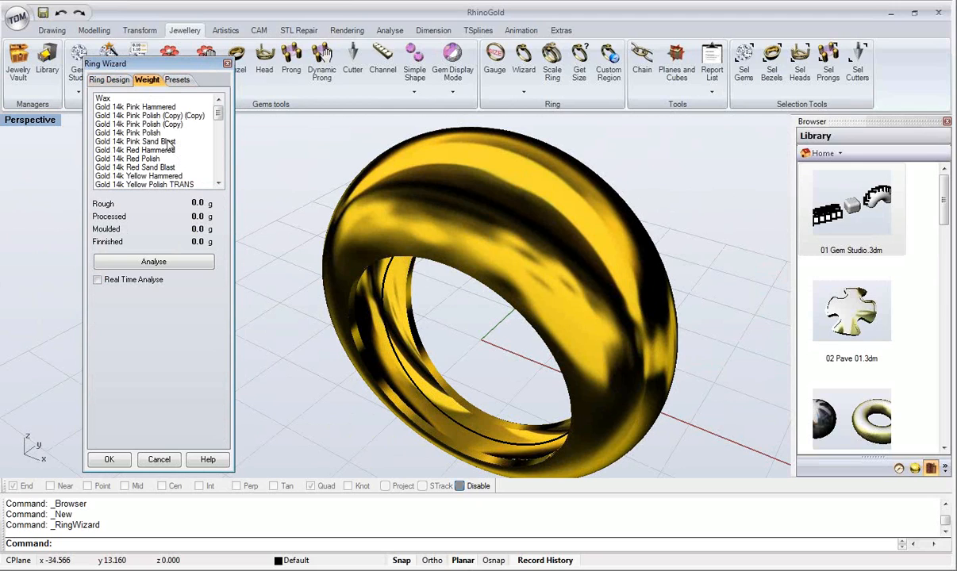
scroll(214, 186, "down", 4)
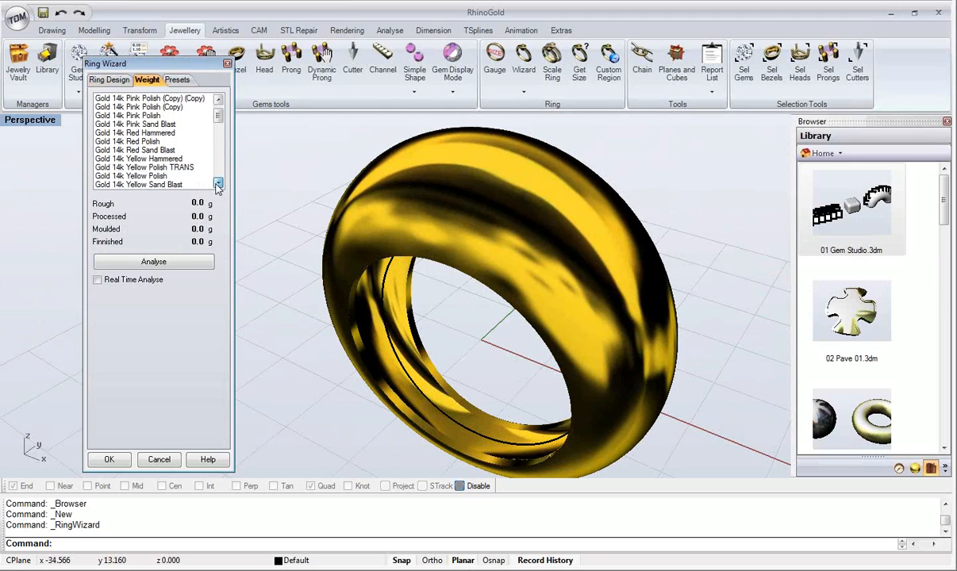
scroll(218, 184, "down", 1)
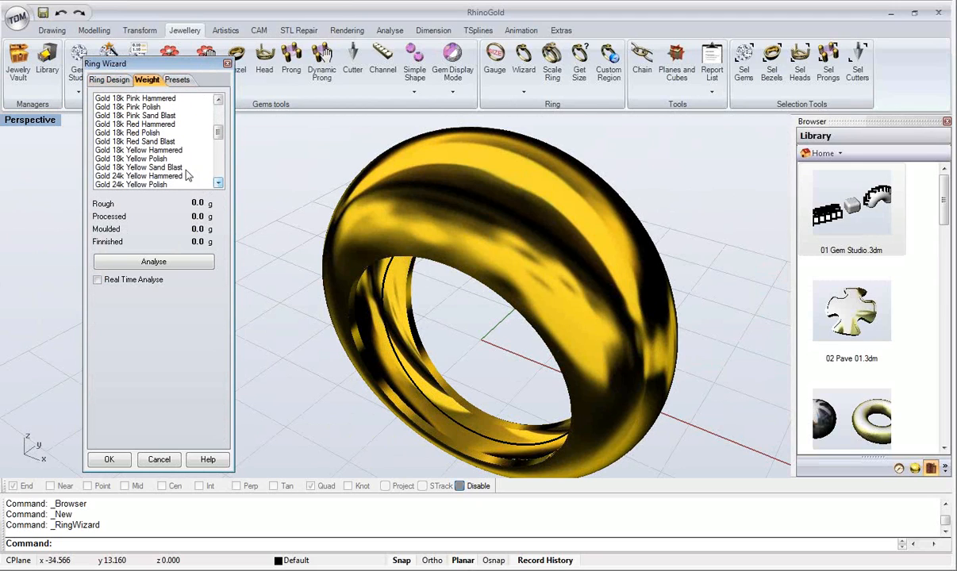
left_click(163, 159)
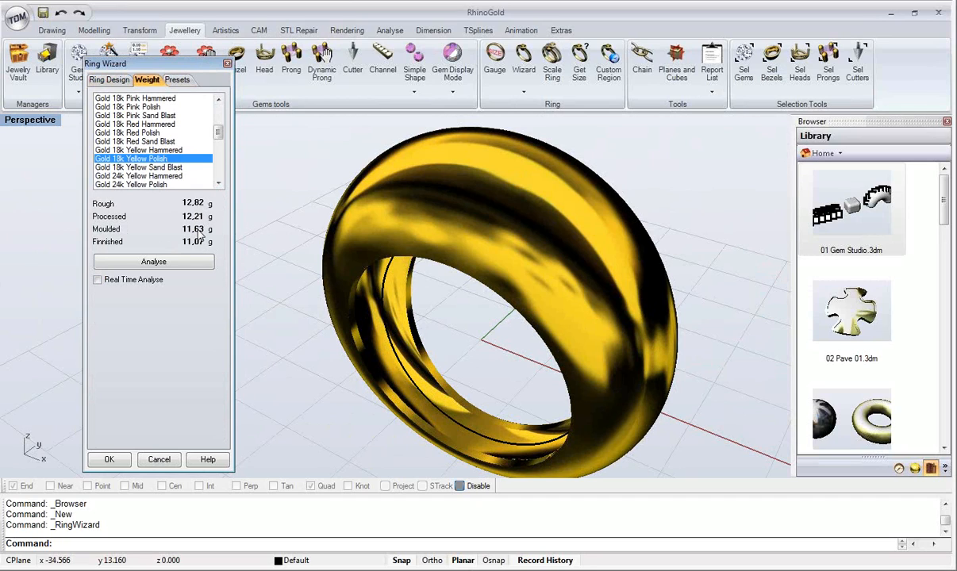
left_click(159, 281)
left_click(113, 82)
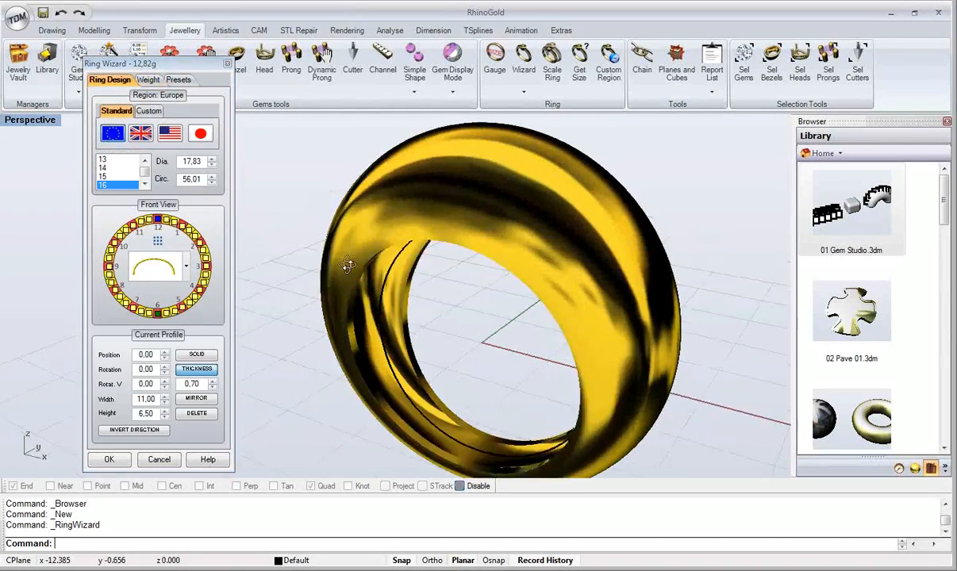
Step: Widen the 12 o'clock profile to 12 with real-time weight analysis active
left_click(164, 397)
left_click(164, 397)
left_click(164, 397)
left_click(164, 397)
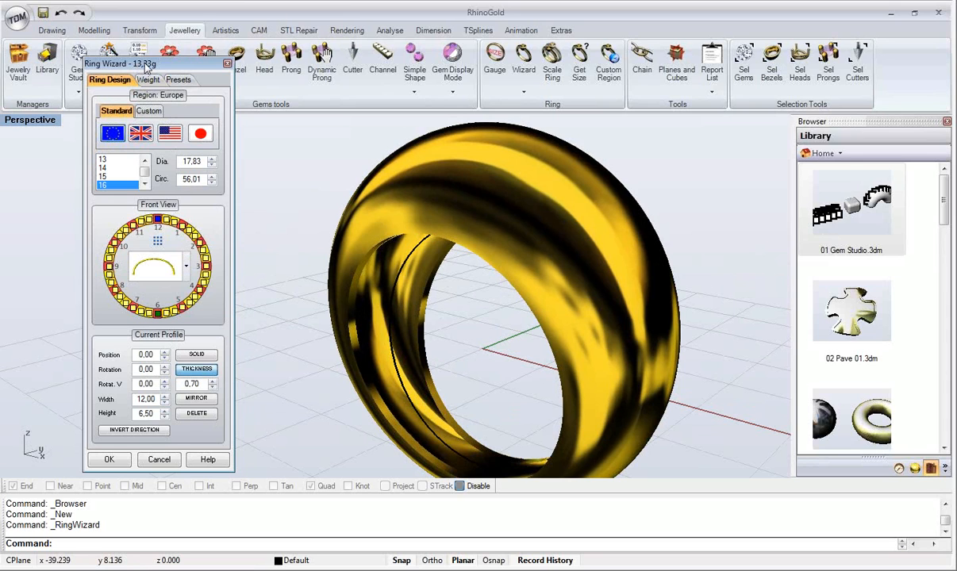
right_click_drag(508, 318, 424, 347)
Step: Accept the Ring Wizard settings to create the hollow ring and show it in the Explorer's object tree
left_click(110, 460)
scroll(441, 368, "down", 2)
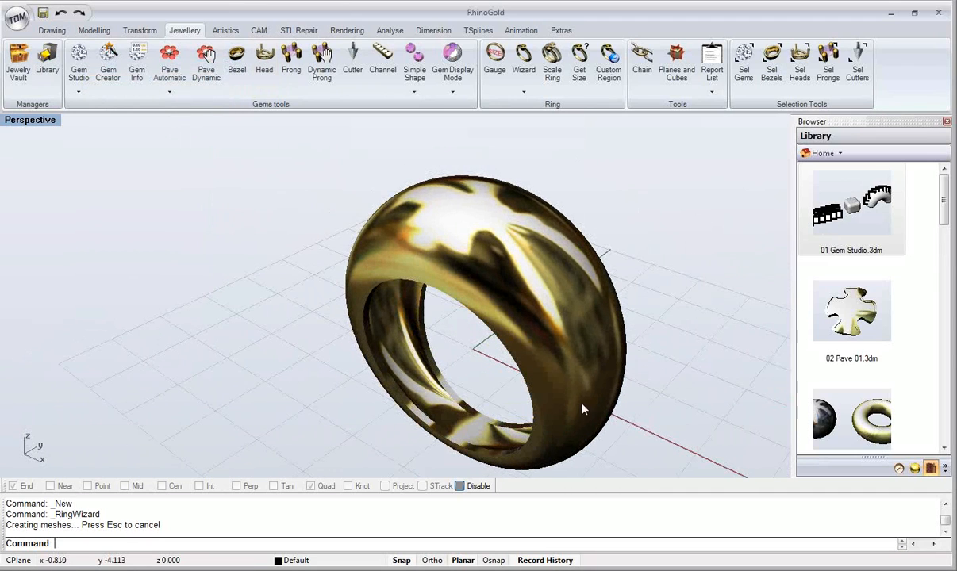
left_click(899, 469)
right_click_drag(584, 334, 562, 229)
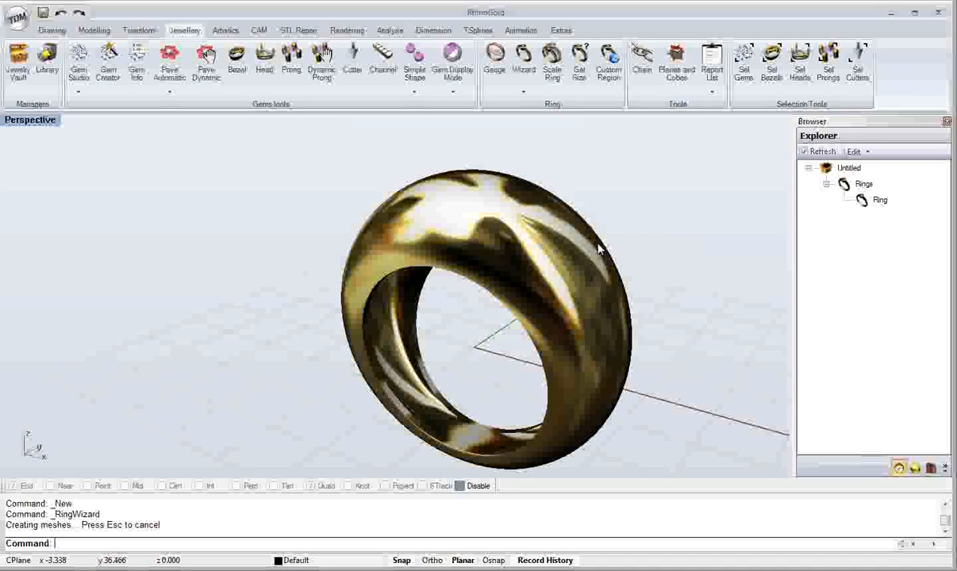
Step: Delete the finished hollow ring from the model
right_click_drag(598, 248, 535, 288)
left_click(537, 286)
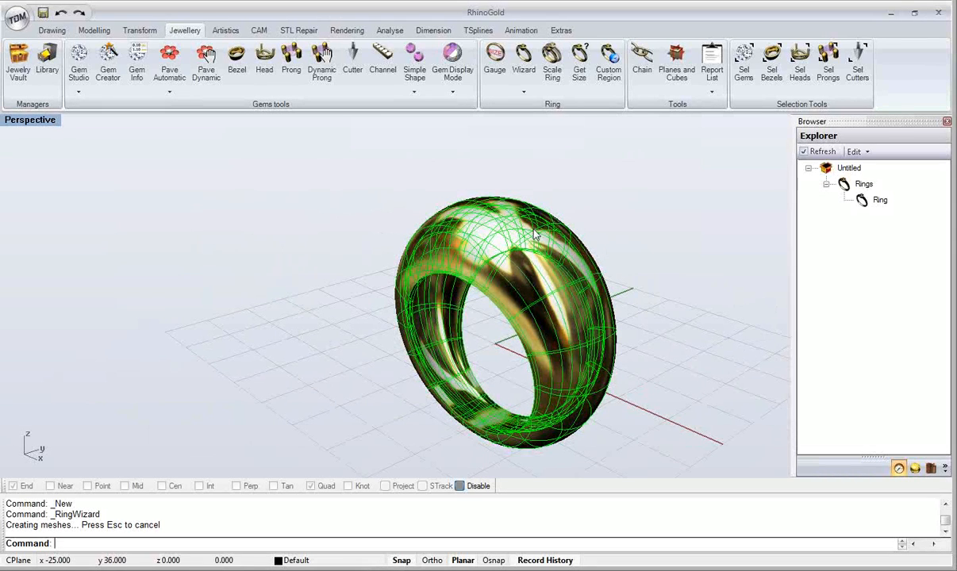
key("Delete")
right_click_drag(546, 238, 509, 197)
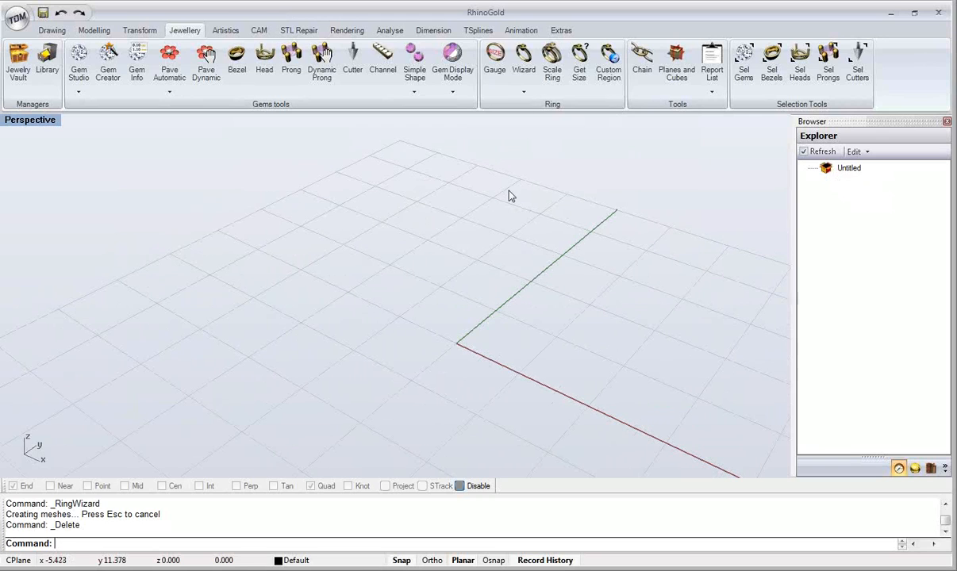
Step: Start a new ring with the Ring Wizard using European size 14
left_click(517, 84)
left_click_drag(517, 84, 272, 65)
scroll(188, 167, "down", 4)
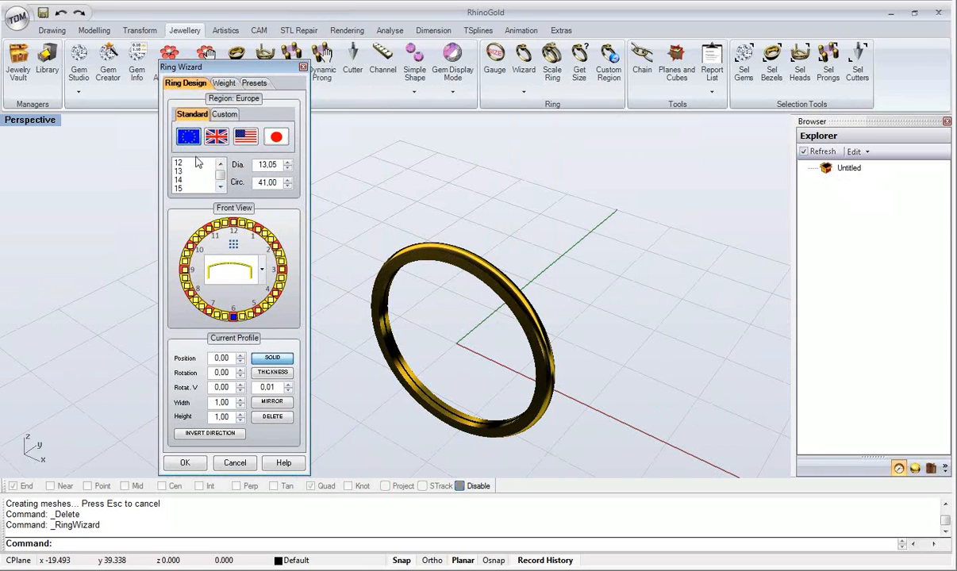
left_click(188, 182)
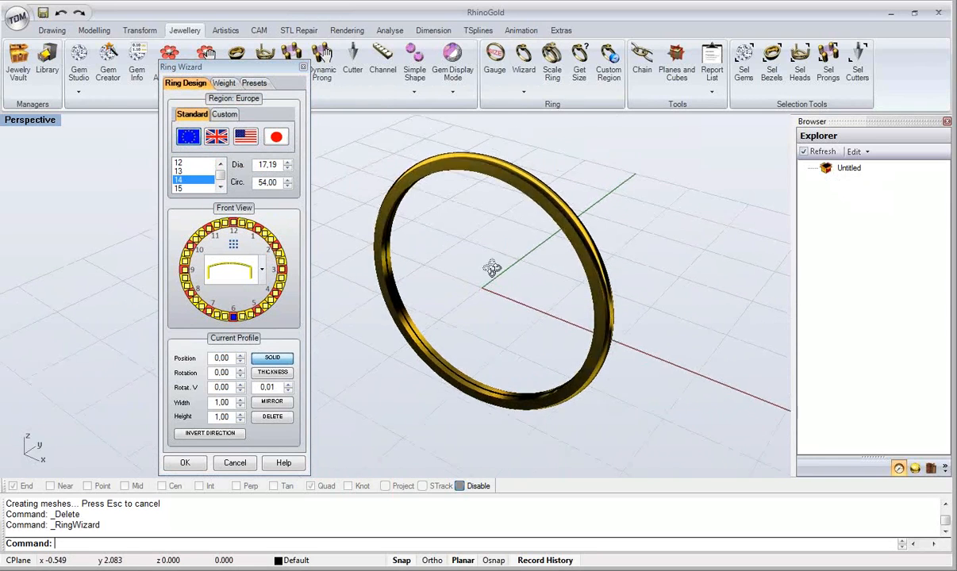
Step: Choose the stepped profile with a recessed centre and raised edges, with a width of 9 and a height of 5
left_click(223, 271)
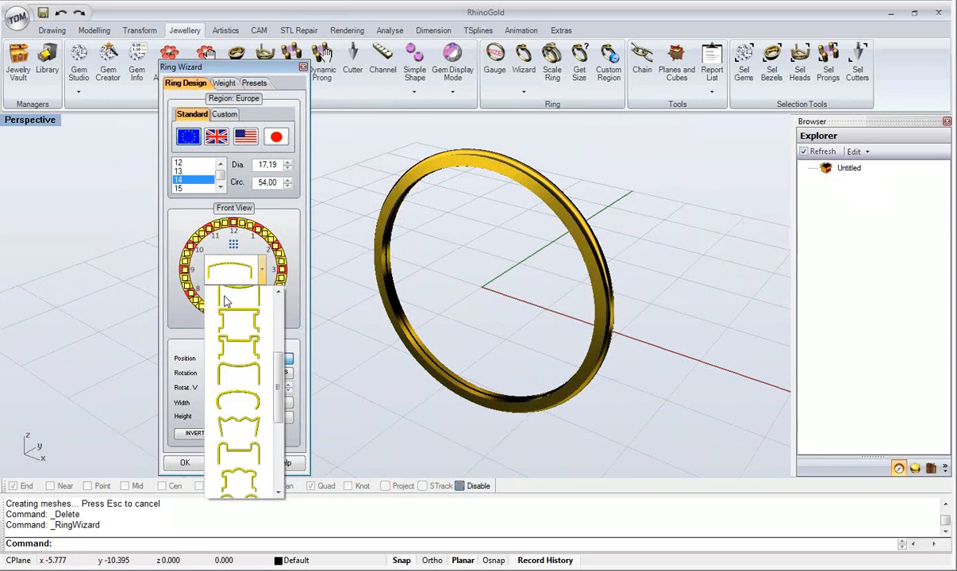
scroll(226, 302, "up", 5)
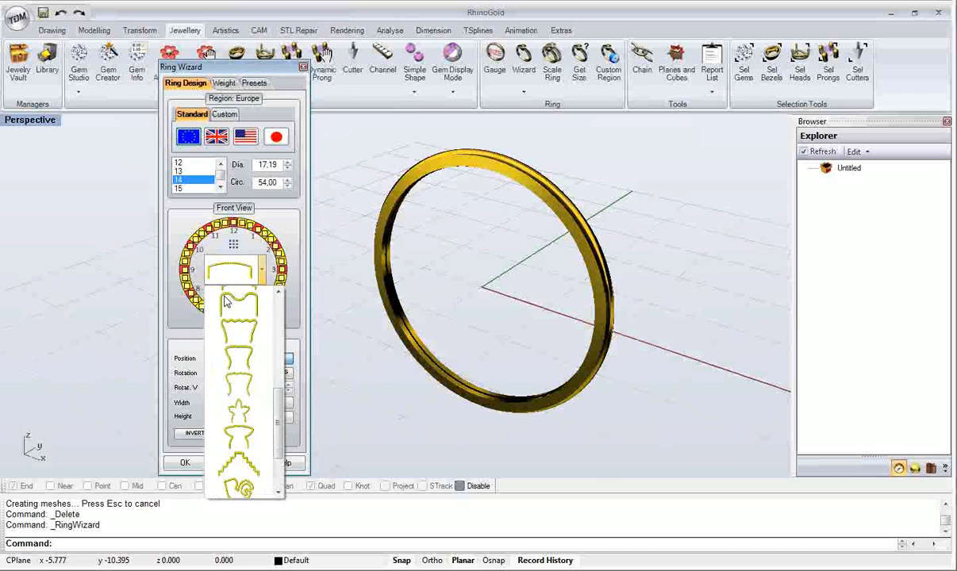
left_click(226, 306)
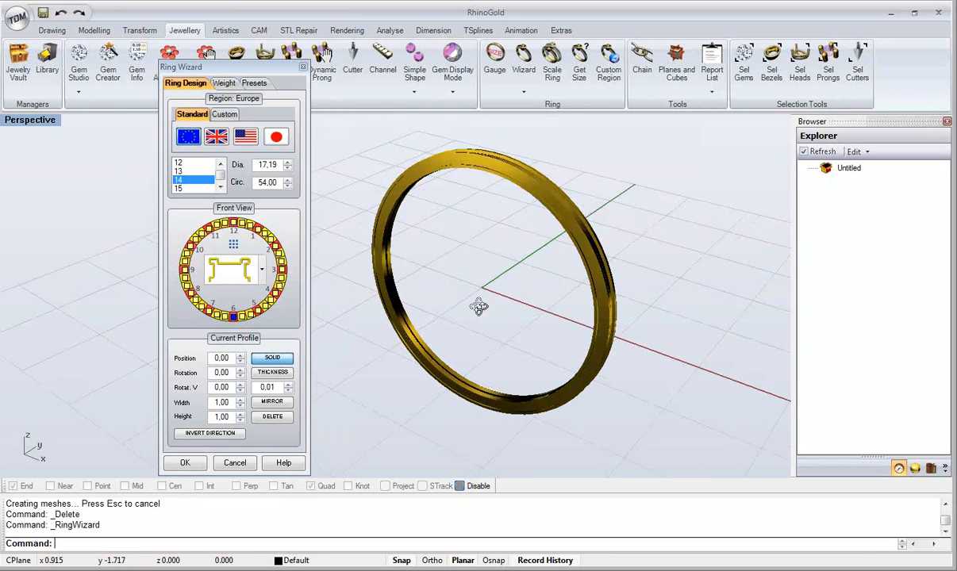
double_click(221, 402)
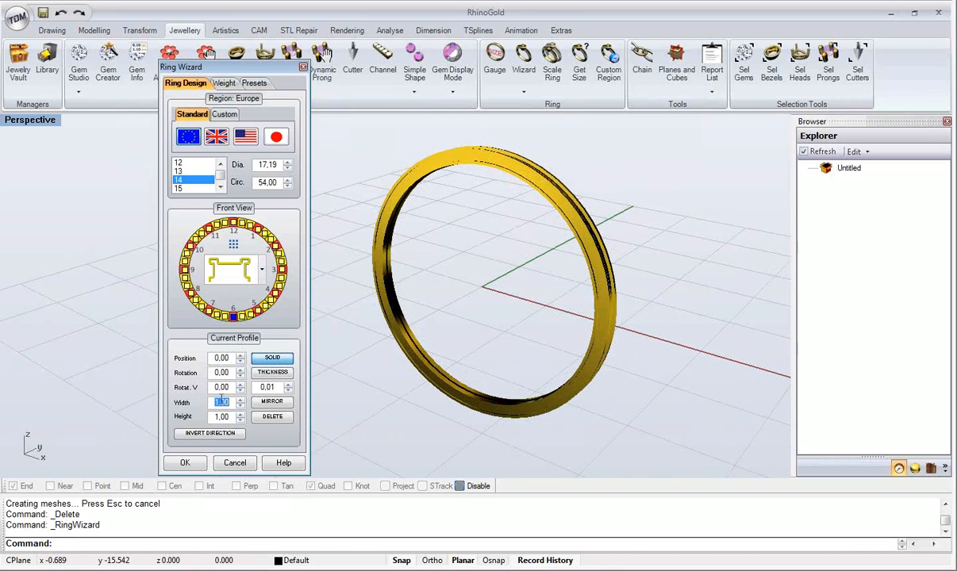
type("9")
left_click(220, 417)
type("5")
key("Return")
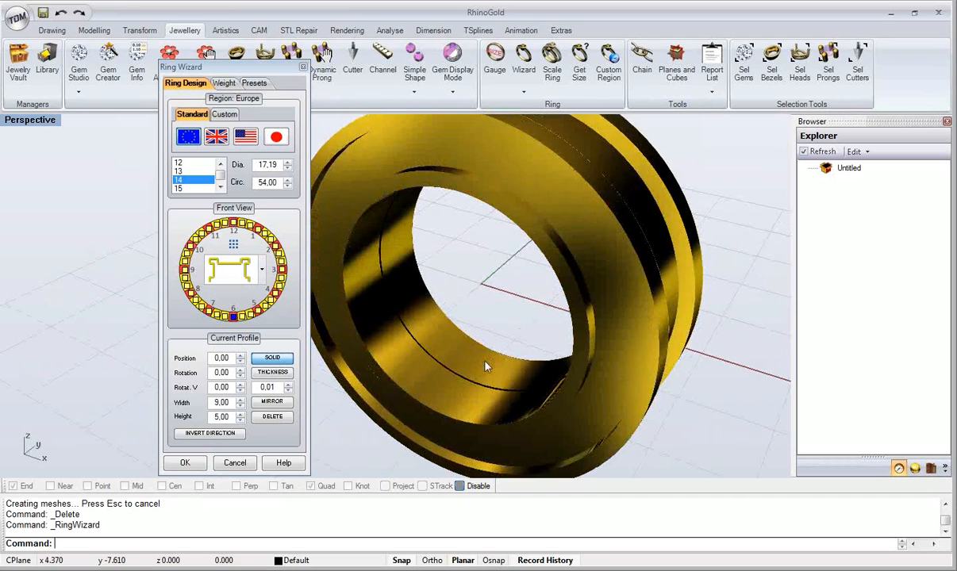
Step: Add matching ring profiles at the 12, 2, 4, 8 and 10 o'clock positions
right_click_drag(493, 320, 472, 327)
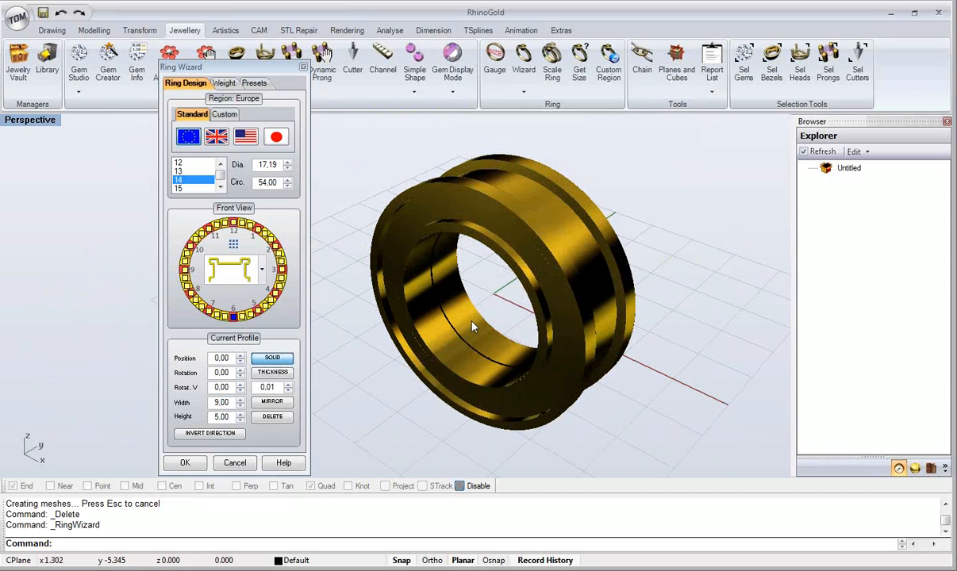
right_click_drag(476, 318, 349, 324)
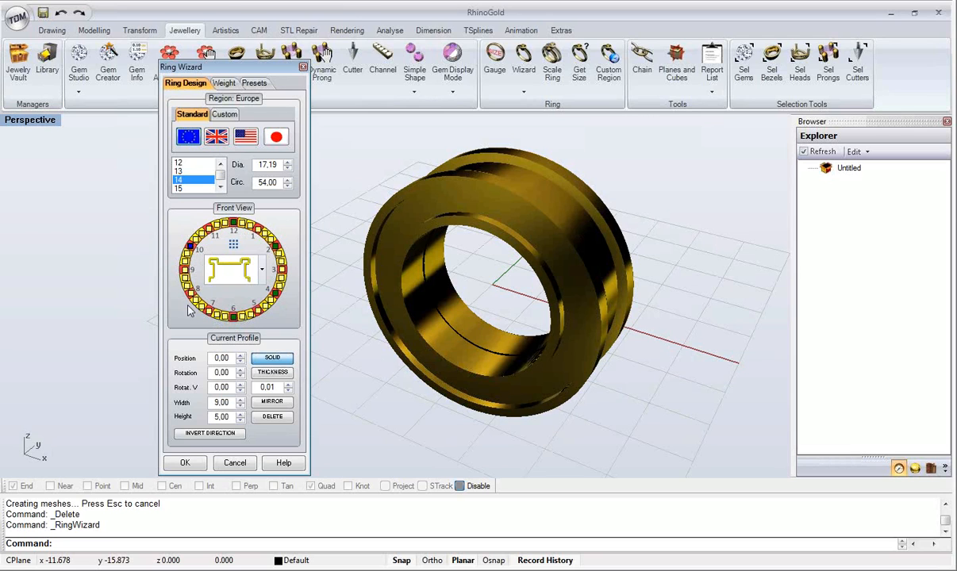
right_click_drag(355, 314, 414, 318)
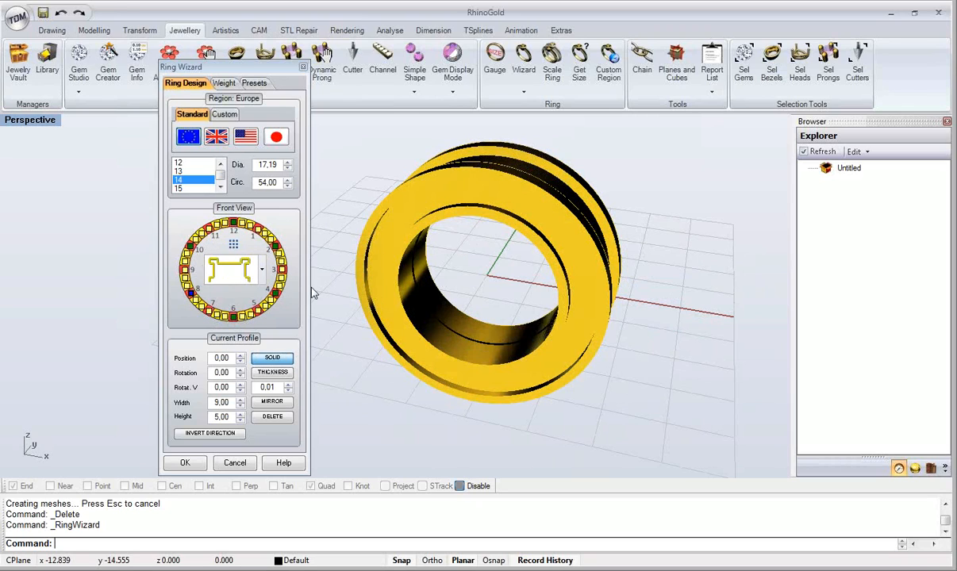
right_click_drag(479, 245, 434, 270)
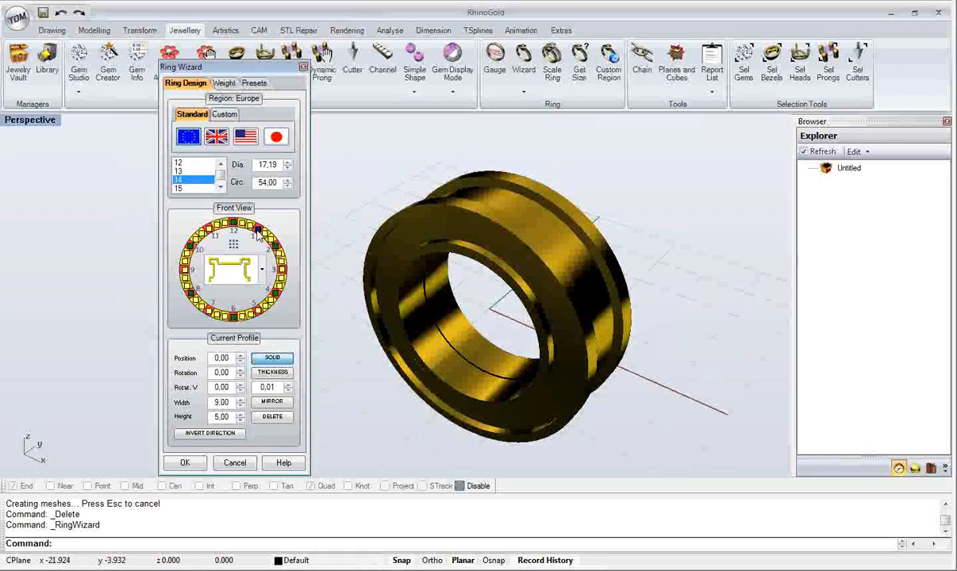
Step: Set the 1 o'clock profile to a width of 5 and a height of 2
double_click(227, 404)
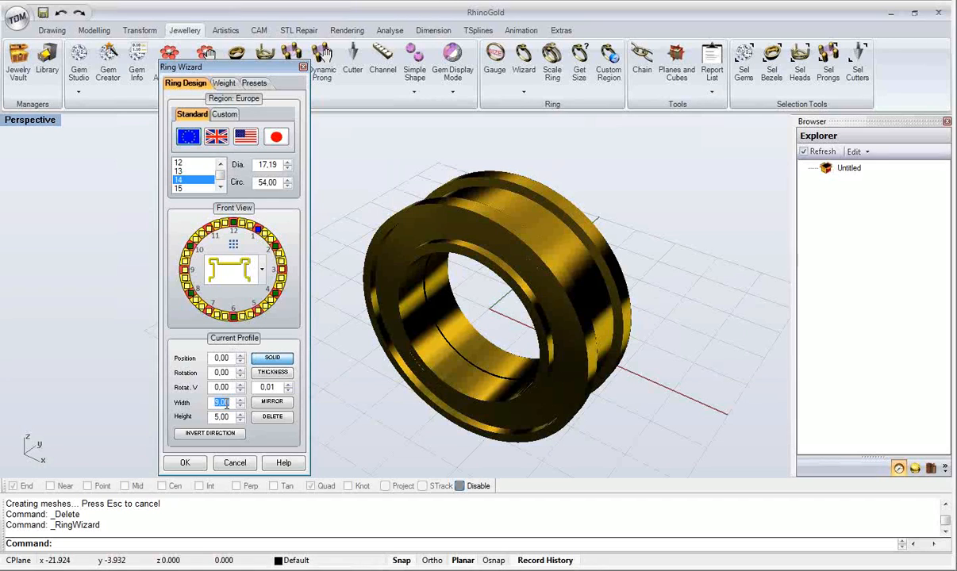
type("5")
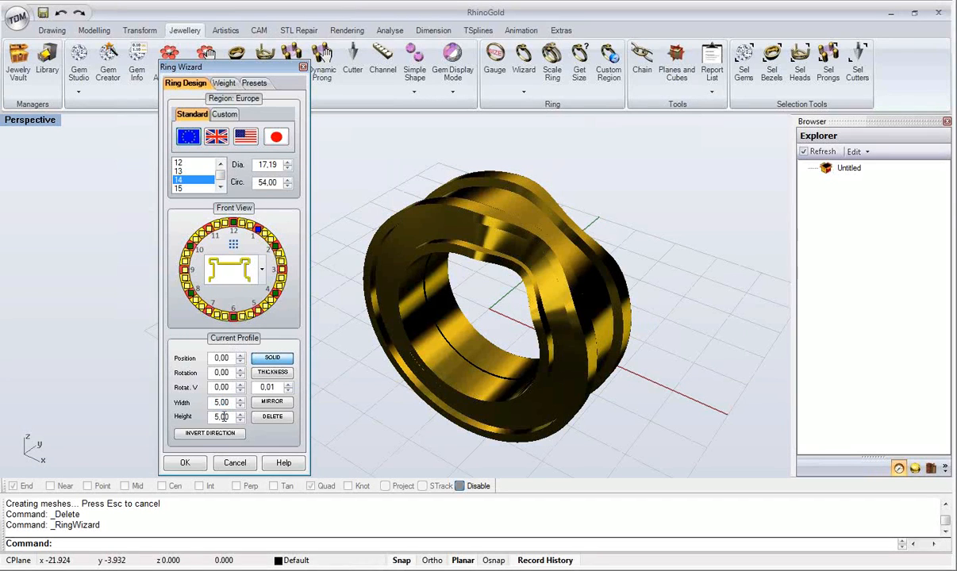
type("2")
mouse_move(362, 401)
right_mouse_down()
mouse_move(484, 310)
mouse_move(519, 262)
mouse_move(533, 295)
mouse_move(527, 333)
mouse_move(496, 339)
mouse_move(468, 306)
right_mouse_up()
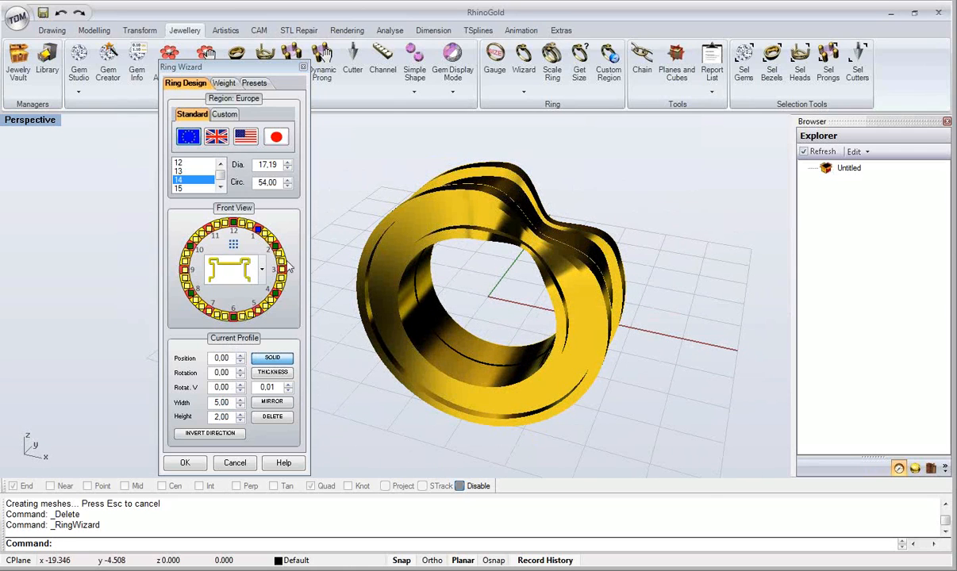
Step: Add the same 5 wide, 2 high profile at the 3, 5, 7, 9 and 11 o'clock positions
left_click(282, 274)
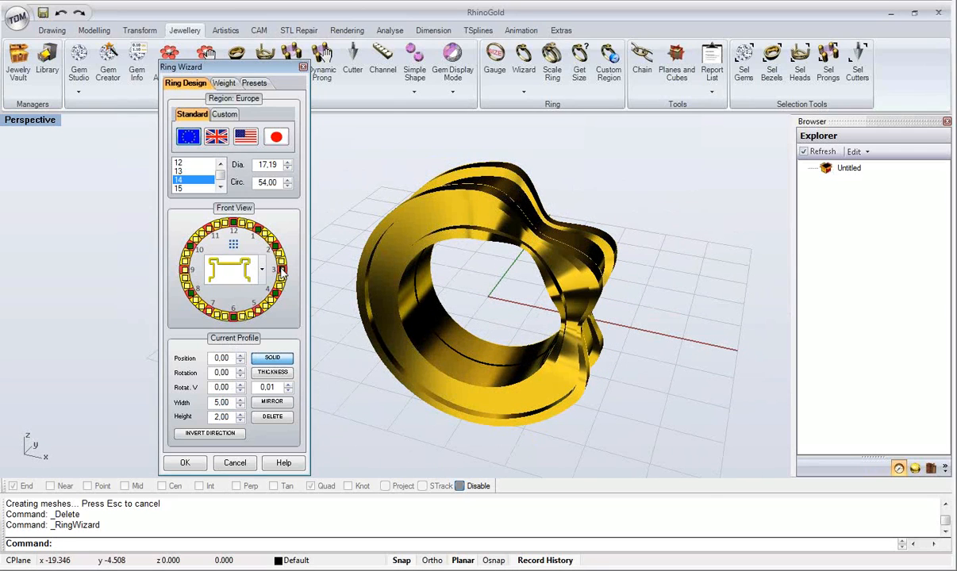
left_click(259, 313)
left_click(206, 313)
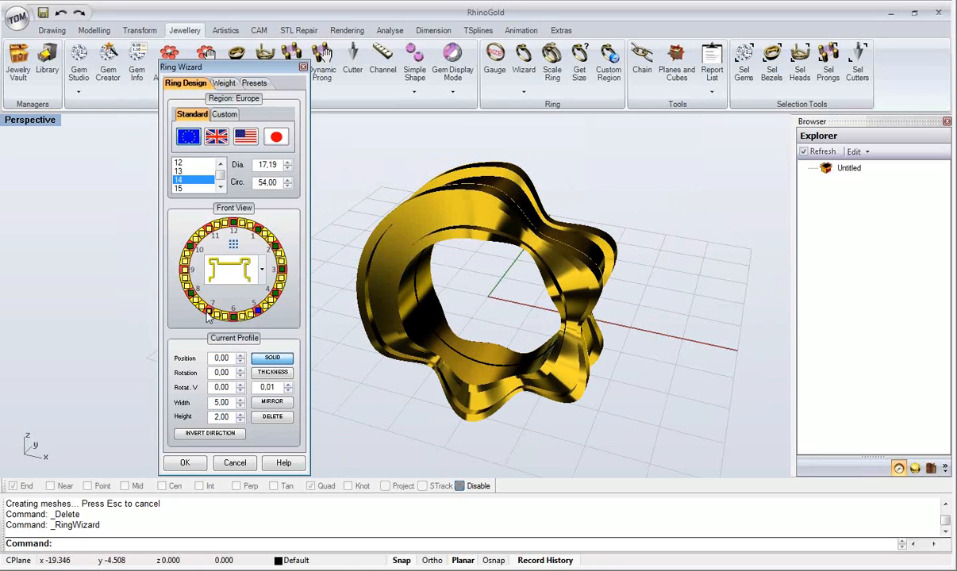
left_click(185, 272)
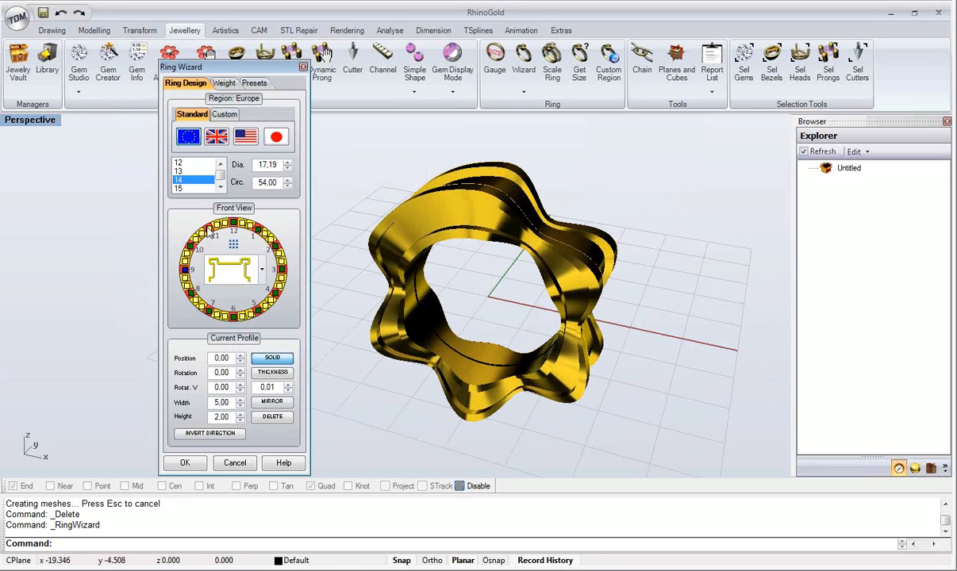
left_click(211, 231)
right_click_drag(381, 333, 368, 268)
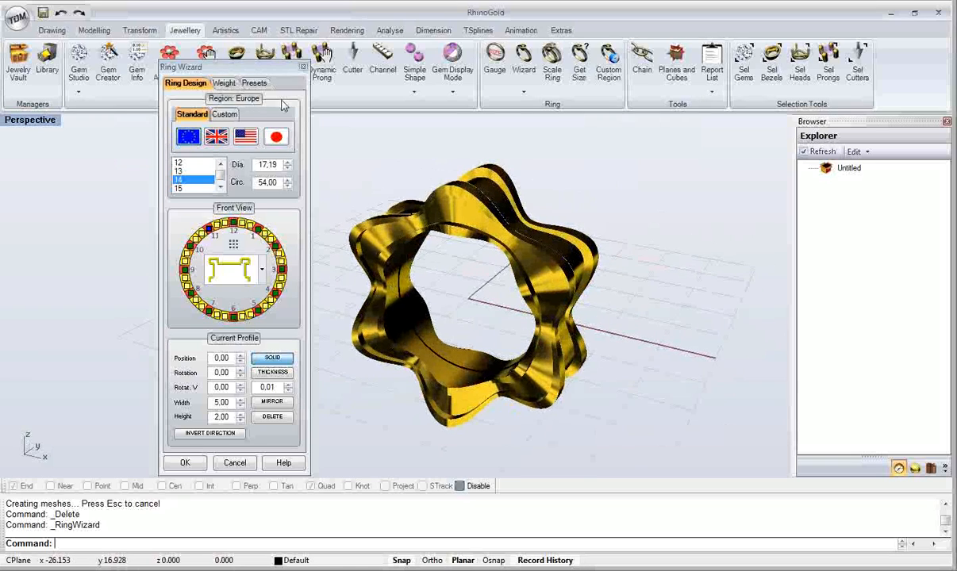
Step: Save the current ring design as a Ring Wizard preset named My Ring
left_click_drag(264, 70, 233, 62)
left_click(226, 71)
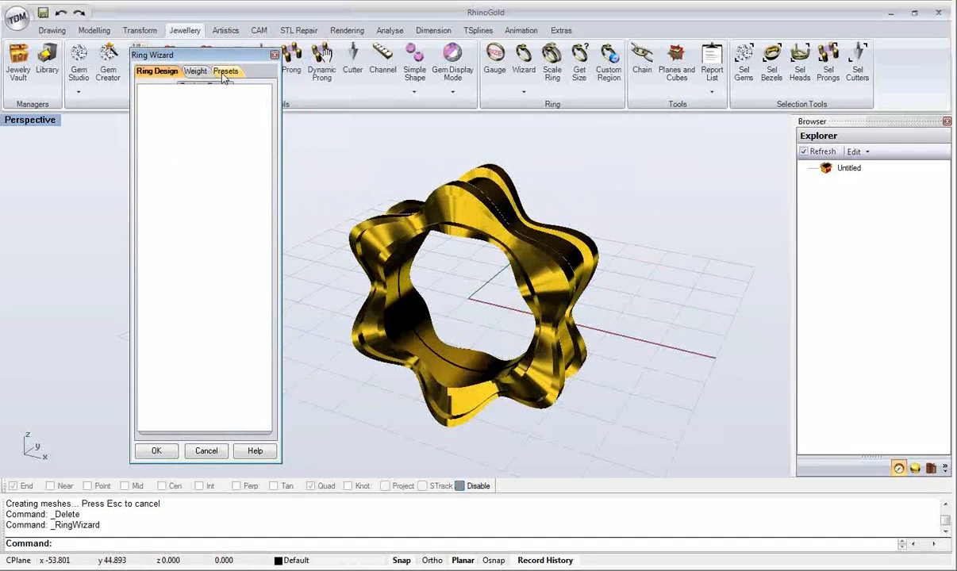
right_click_drag(425, 239, 417, 253)
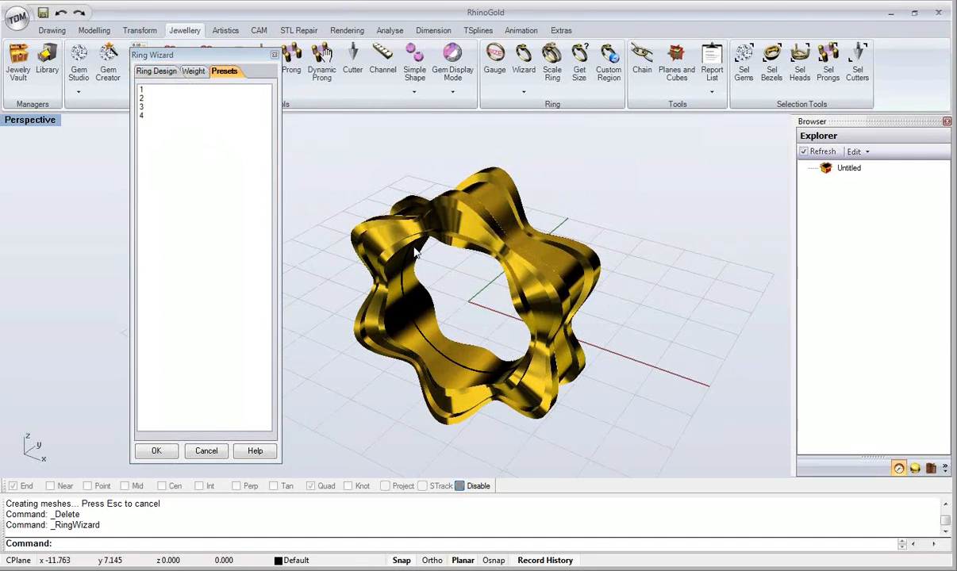
right_click(175, 163)
left_click(194, 166)
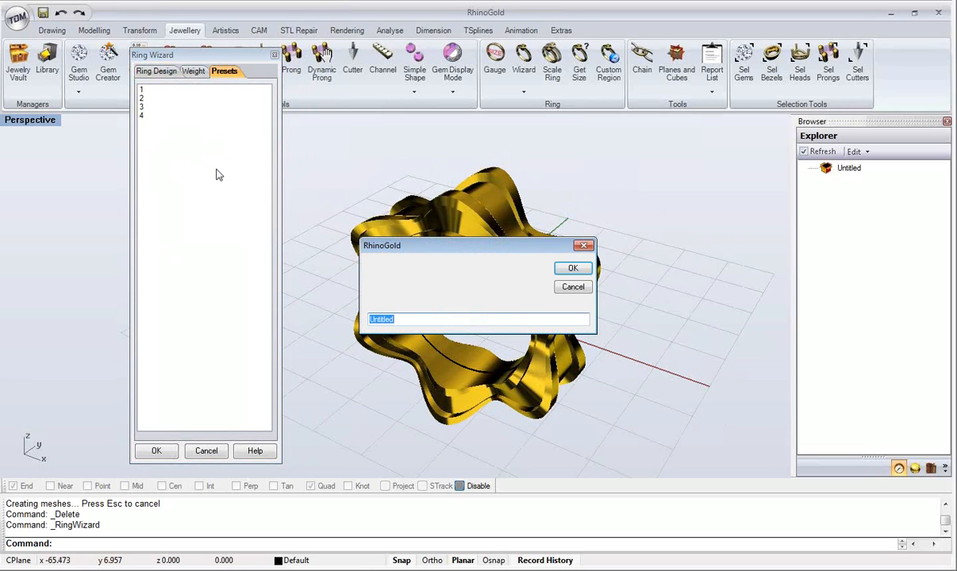
type("My Ring")
key("Return")
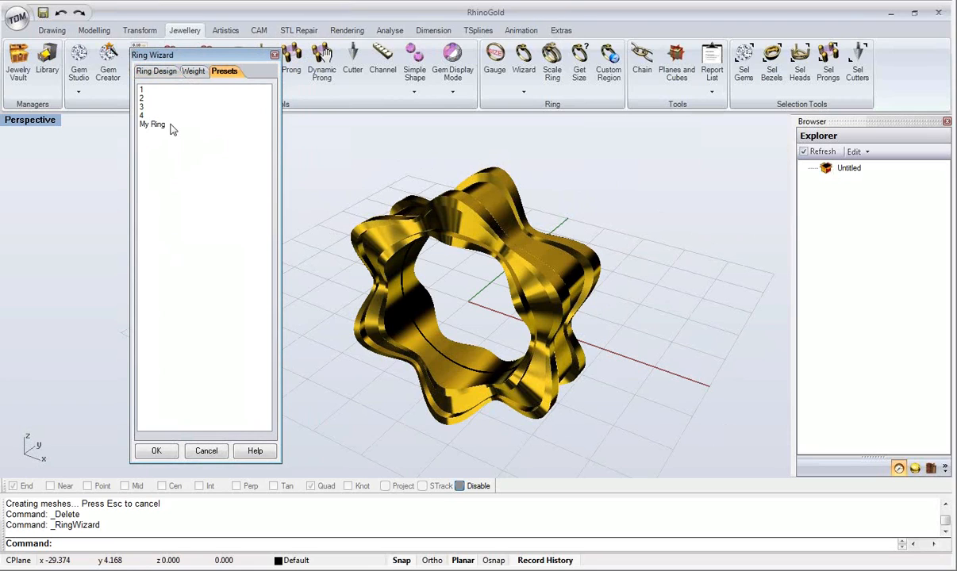
Step: Accept the Ring Wizard settings to create the wavy six-lobed ring in the model
left_click_drag(183, 60, 191, 60)
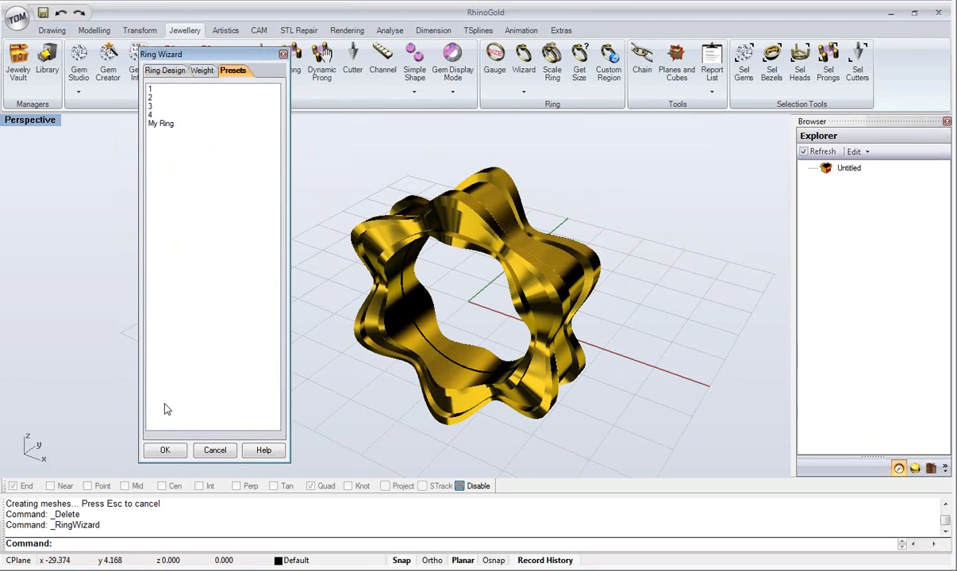
left_click(167, 456)
right_click_drag(455, 343, 274, 238)
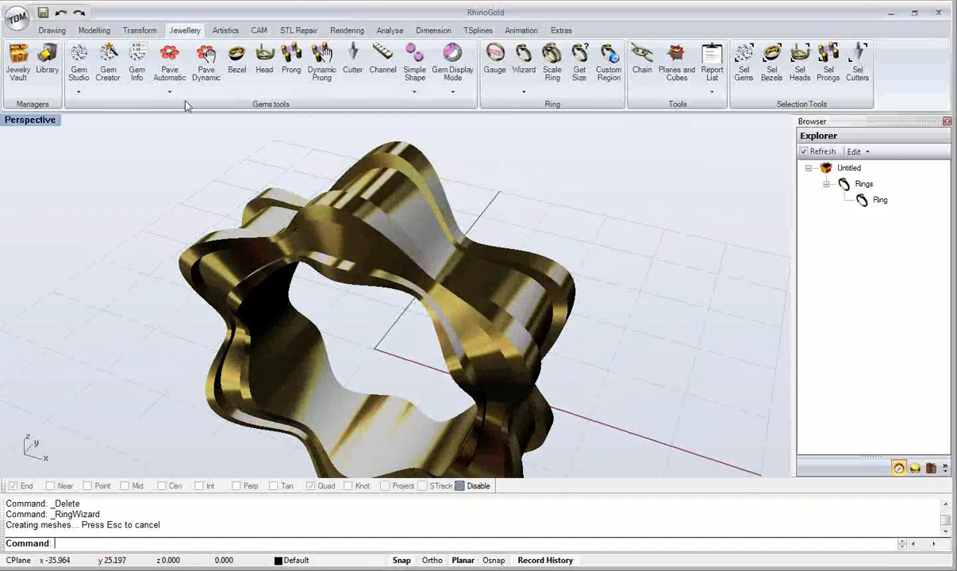
Step: Duplicate the inner and outer wavy edges on the front side of the ring as curves
left_click(93, 30)
right_click_drag(352, 205, 349, 180)
left_click(448, 82)
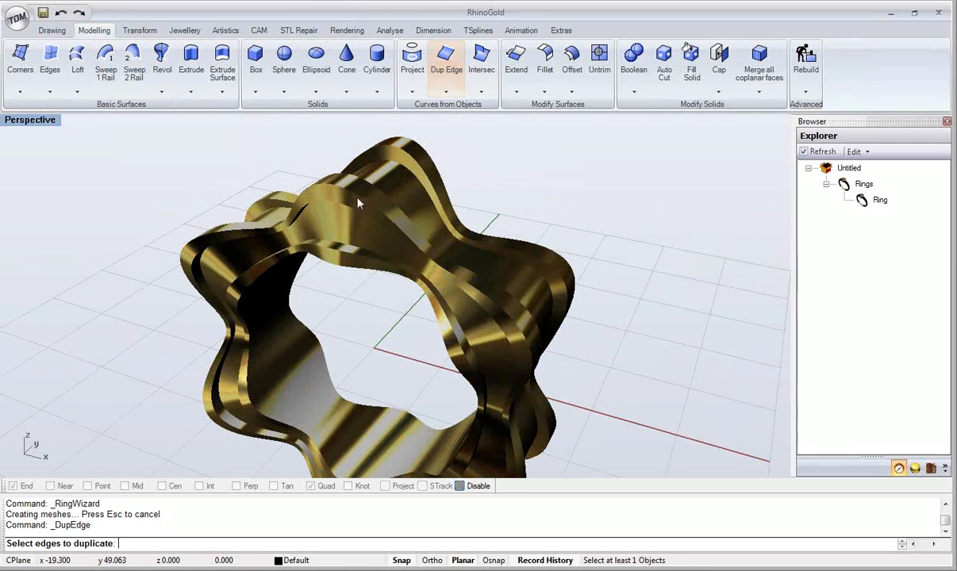
right_click_drag(285, 203, 329, 232)
scroll(303, 170, "up", 5)
left_click(311, 168)
right_click_drag(337, 280, 365, 286)
right_click(260, 301)
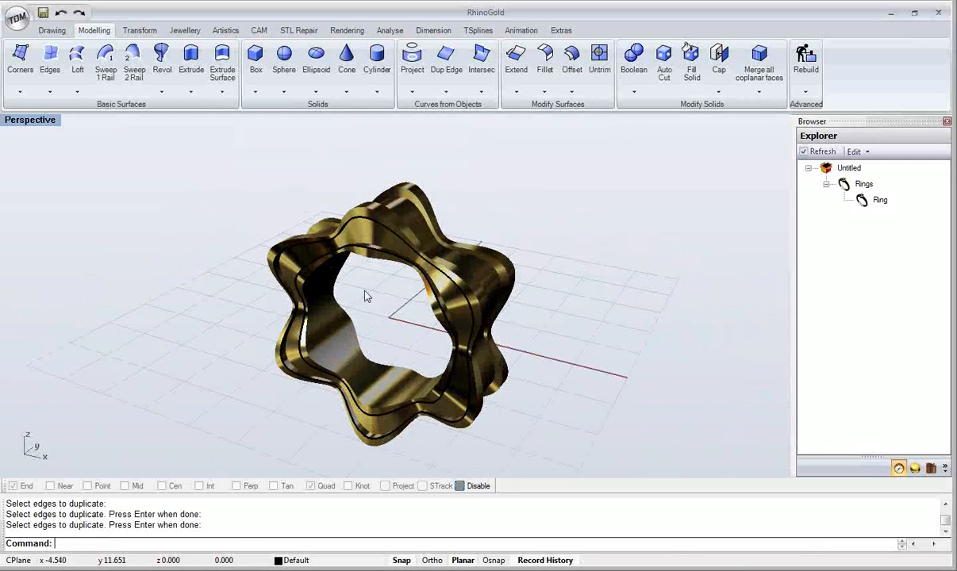
Step: Hide the ring so that only the two duplicated edge curves are shown
middle_click(464, 242)
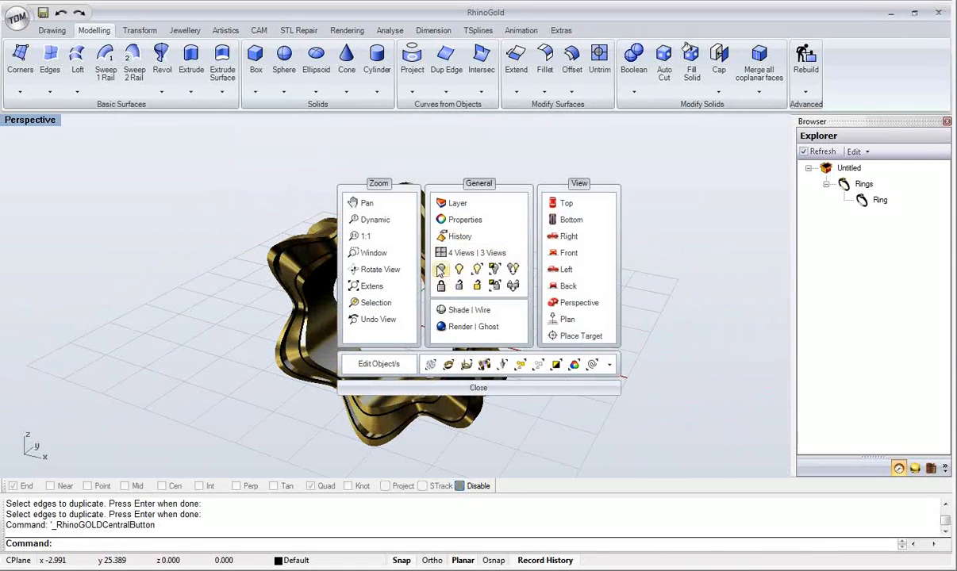
left_click(440, 271)
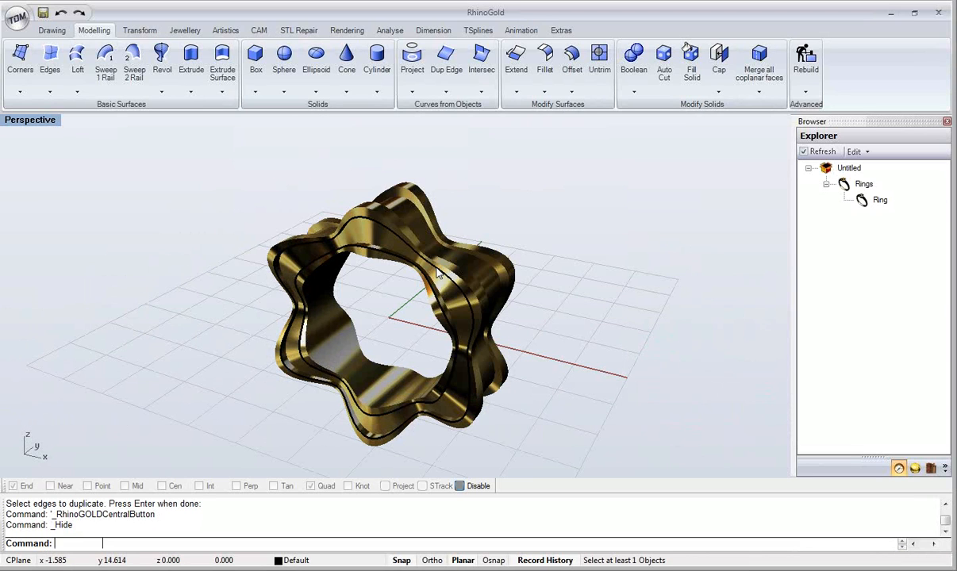
left_click(421, 262)
key("Return")
mouse_move(426, 270)
right_mouse_down()
mouse_move(315, 269)
mouse_move(255, 257)
mouse_move(428, 274)
right_mouse_up()
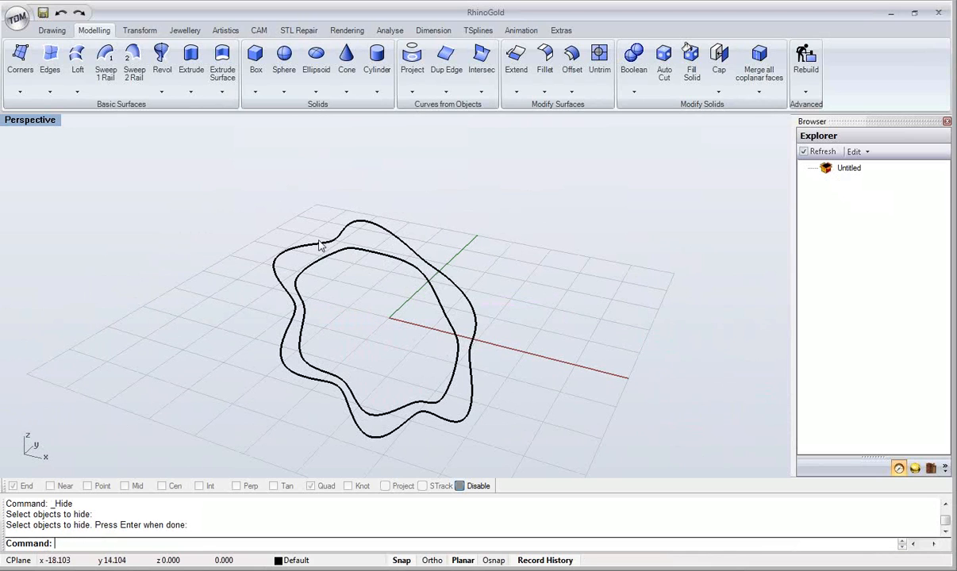
Step: Project both wavy edge curves onto the Front construction plane, deleting the input objects
right_click_drag(335, 248, 333, 237, "shift")
left_click(140, 30)
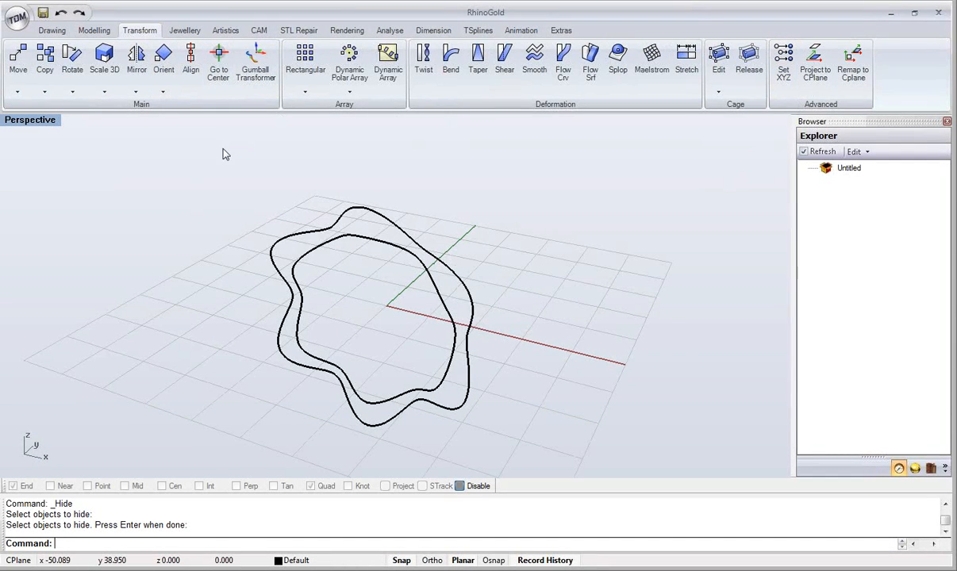
right_click_drag(402, 286, 319, 280)
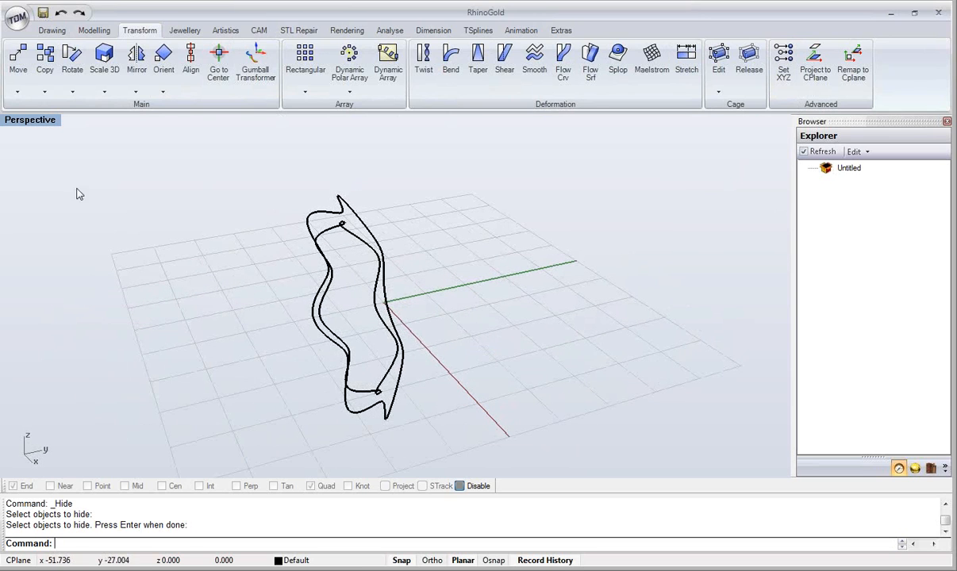
double_click(32, 120)
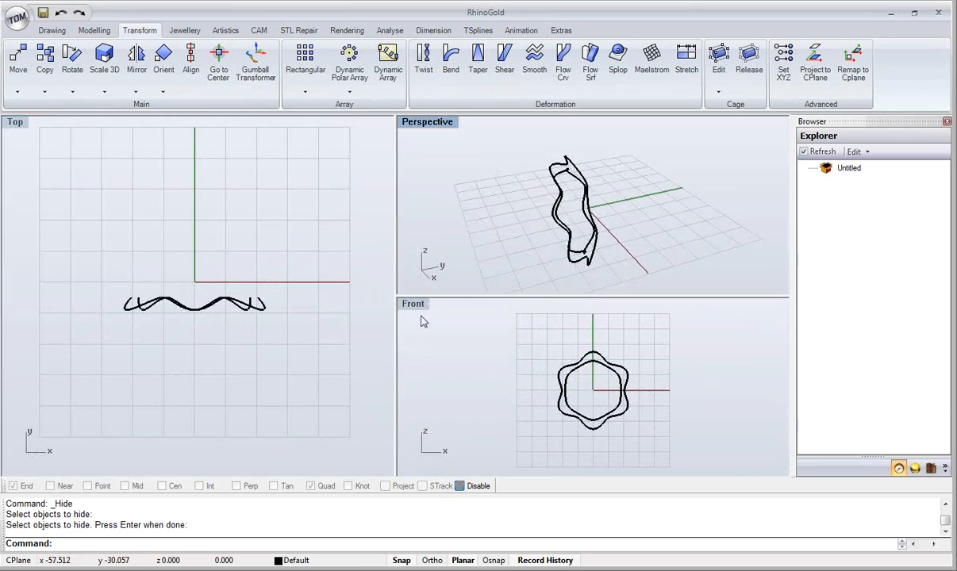
double_click(403, 305)
left_click_drag(404, 255, 382, 275)
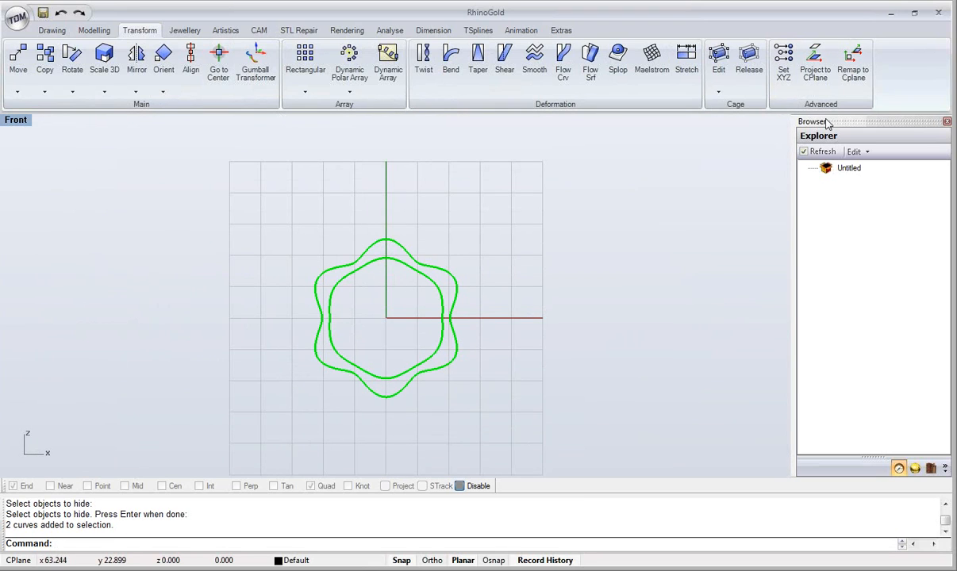
left_click(818, 72)
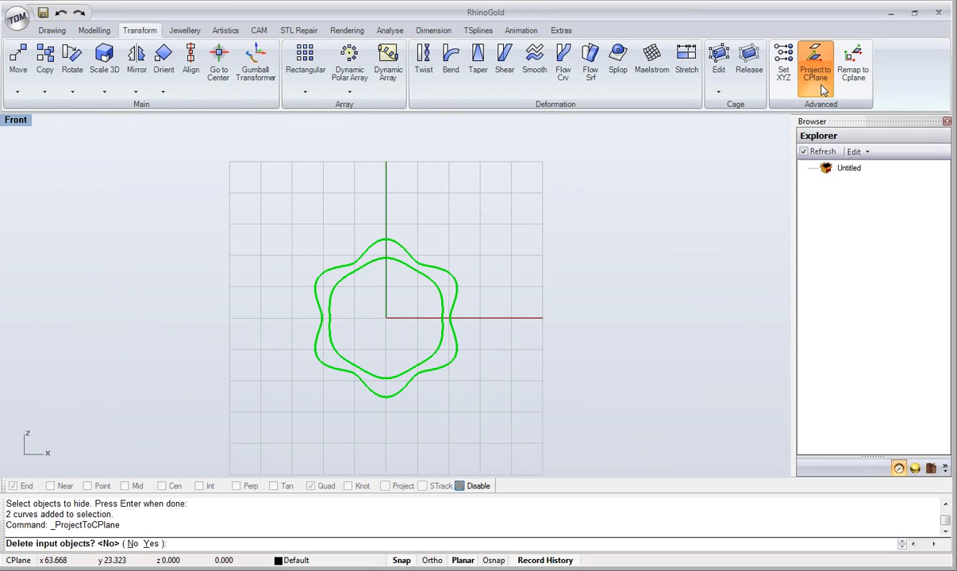
left_click(151, 543)
right_click_drag(231, 359, 243, 332)
left_click(244, 331)
Step: Undo and redo the projection twice to compare the wavy curves with their flattened versions in all views
double_click(18, 122)
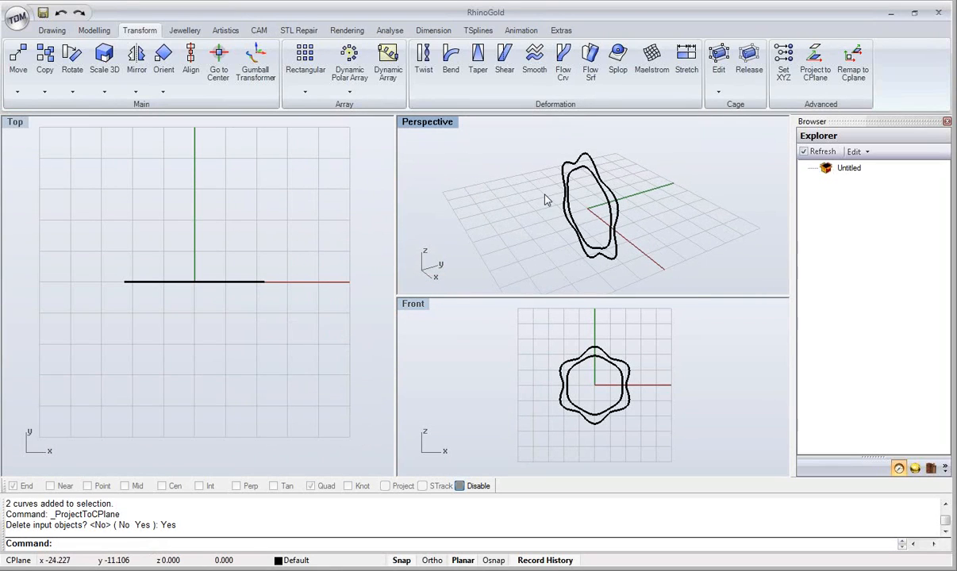
scroll(559, 201, "up", 2)
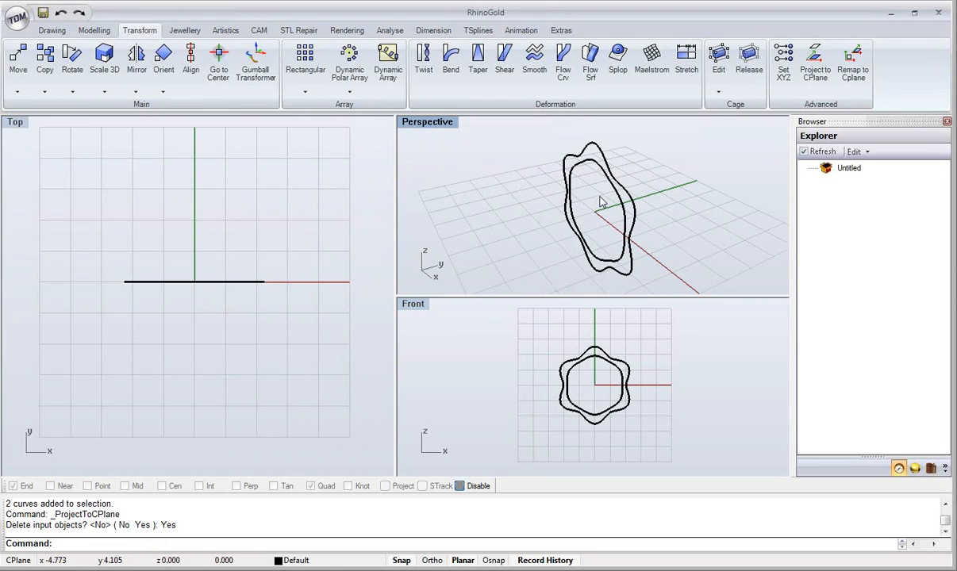
key("ctrl+z")
key("ctrl+y")
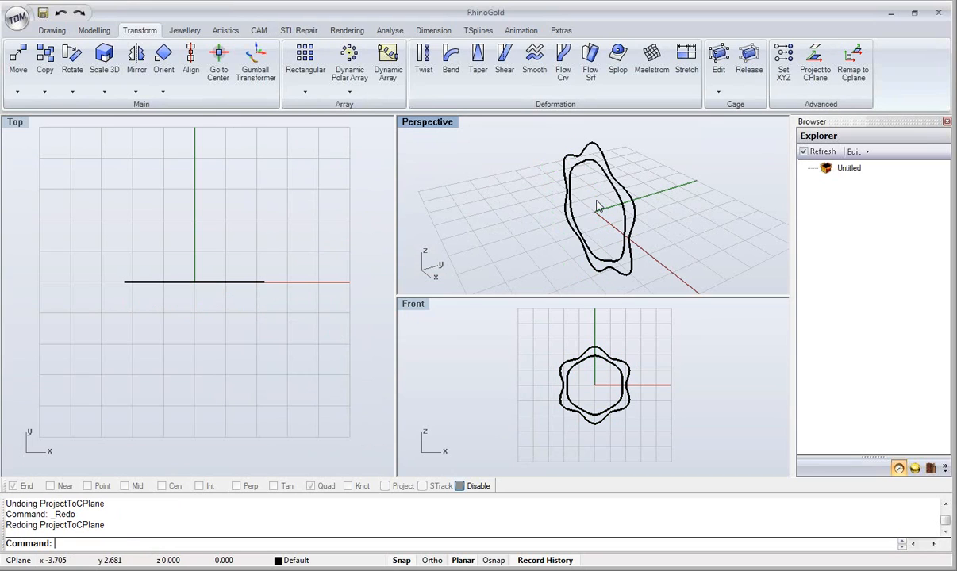
key("ctrl+z")
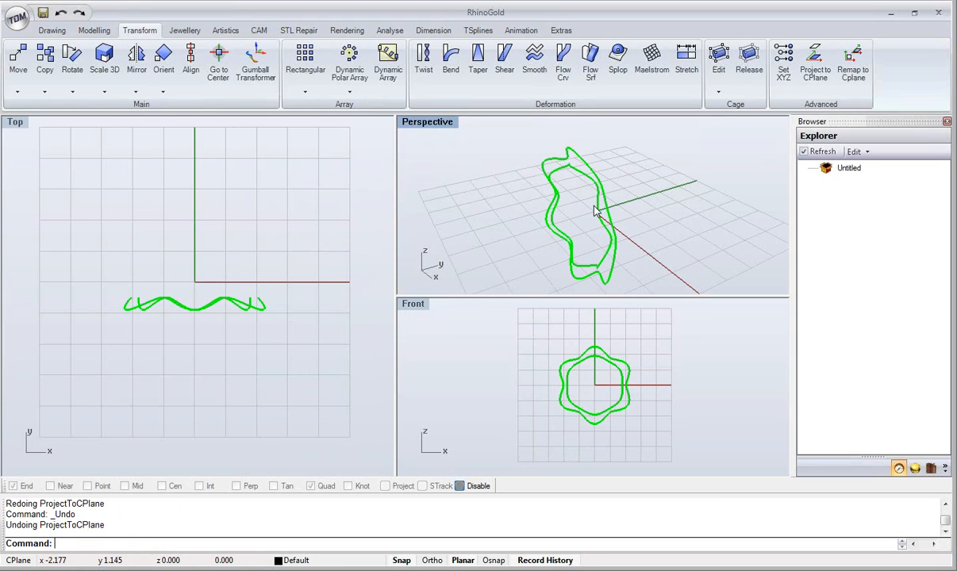
key("ctrl+y")
right_click_drag(593, 211, 608, 182)
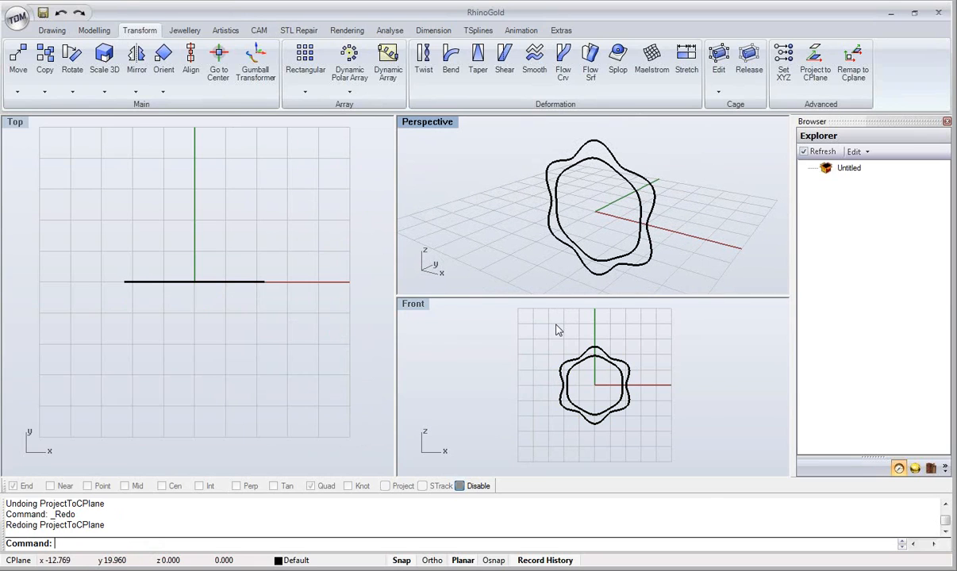
right_click_drag(564, 338, 555, 331)
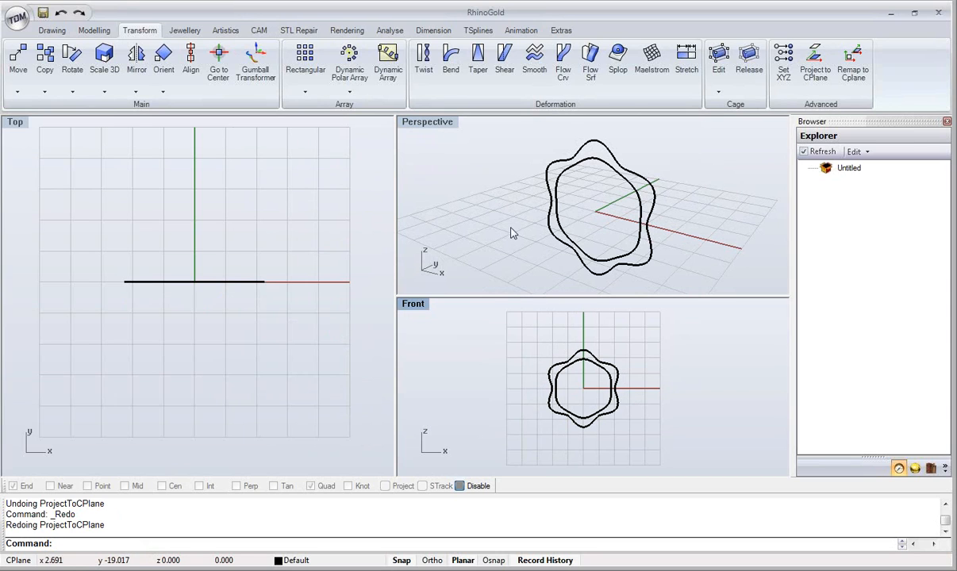
Step: Offset the outer wavy curve inward by 0.75 in the Front view
double_click(412, 311)
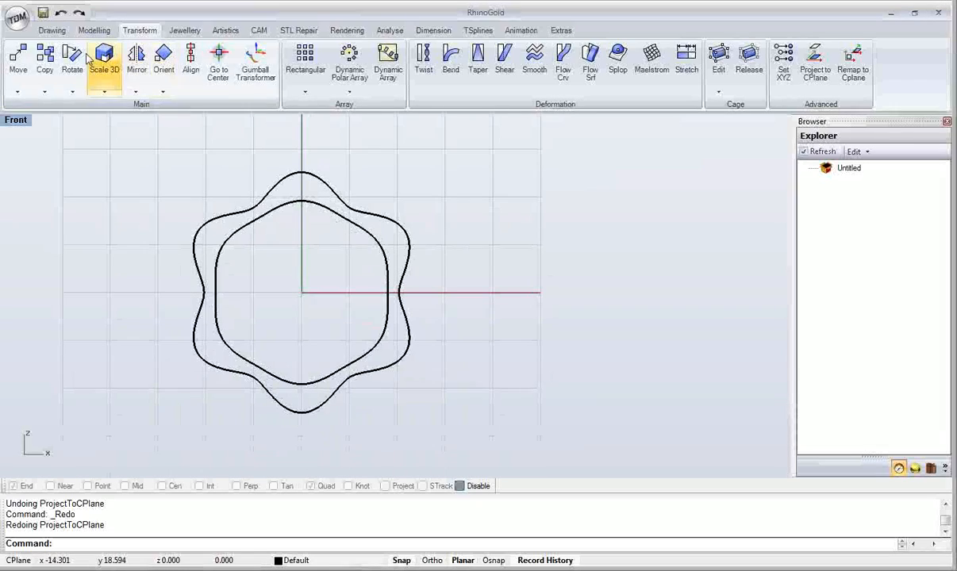
left_click(53, 31)
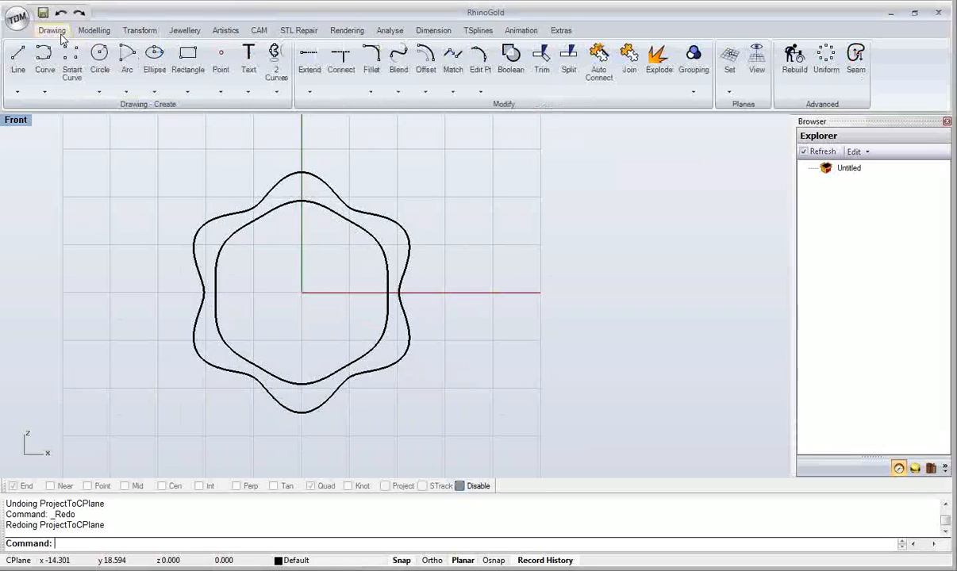
left_click(426, 83)
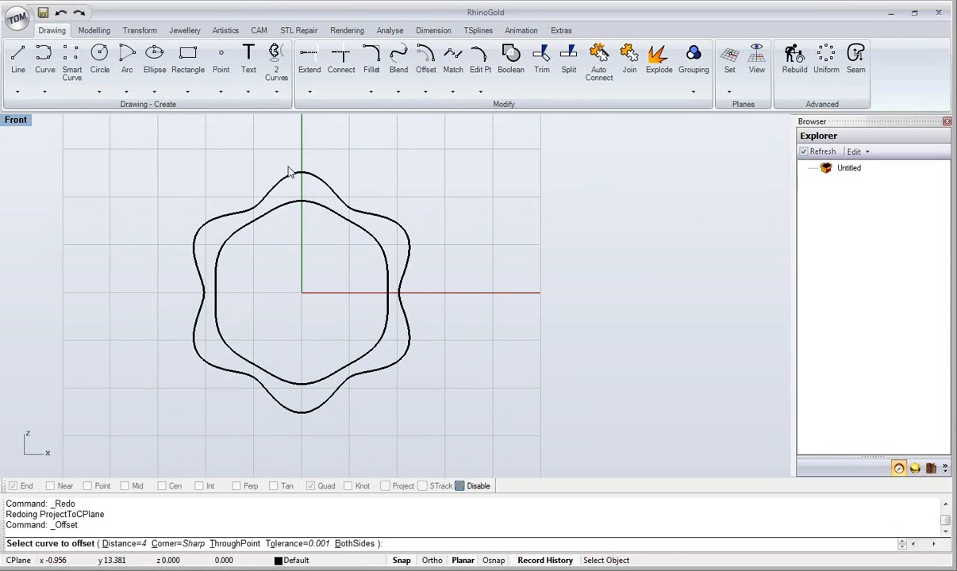
left_click(264, 176)
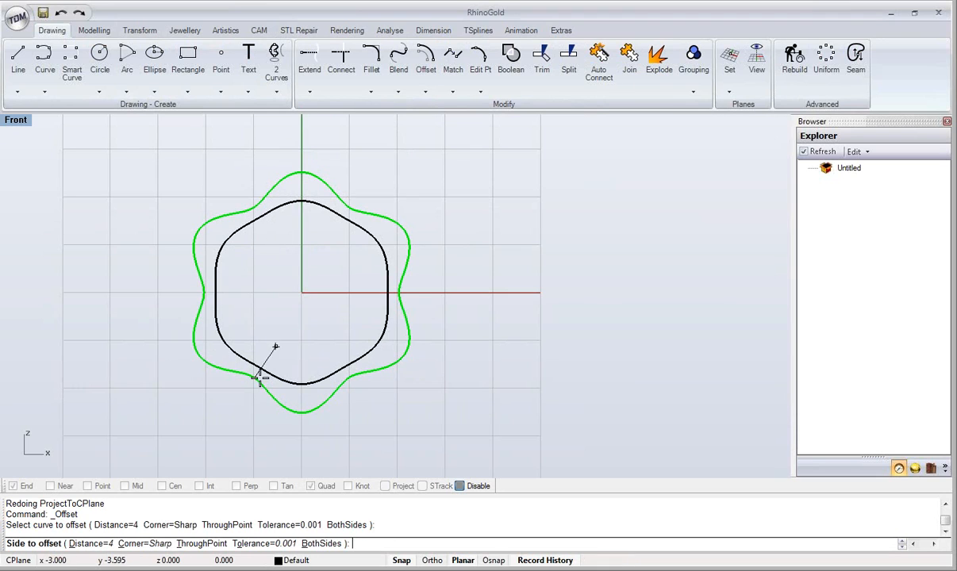
left_click(91, 543)
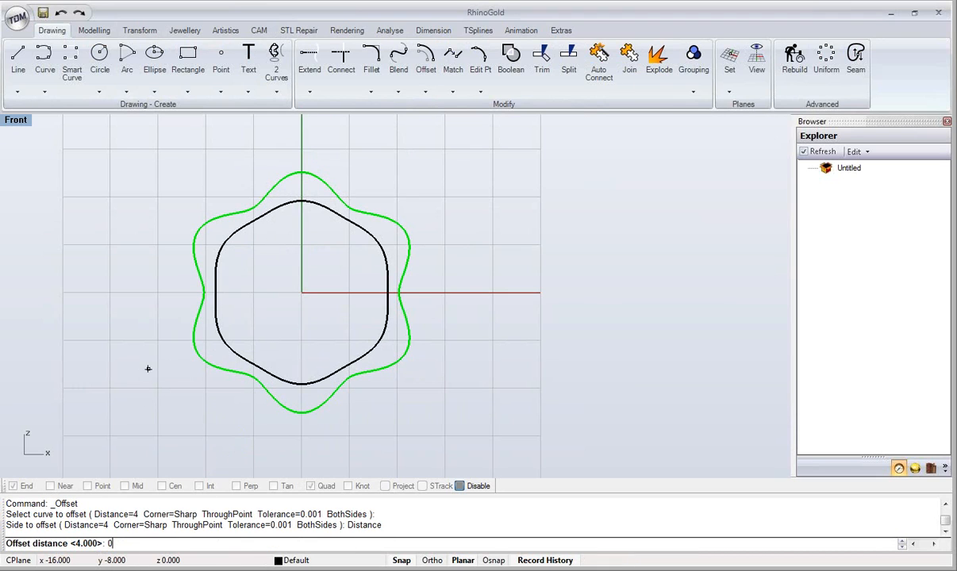
key("Return")
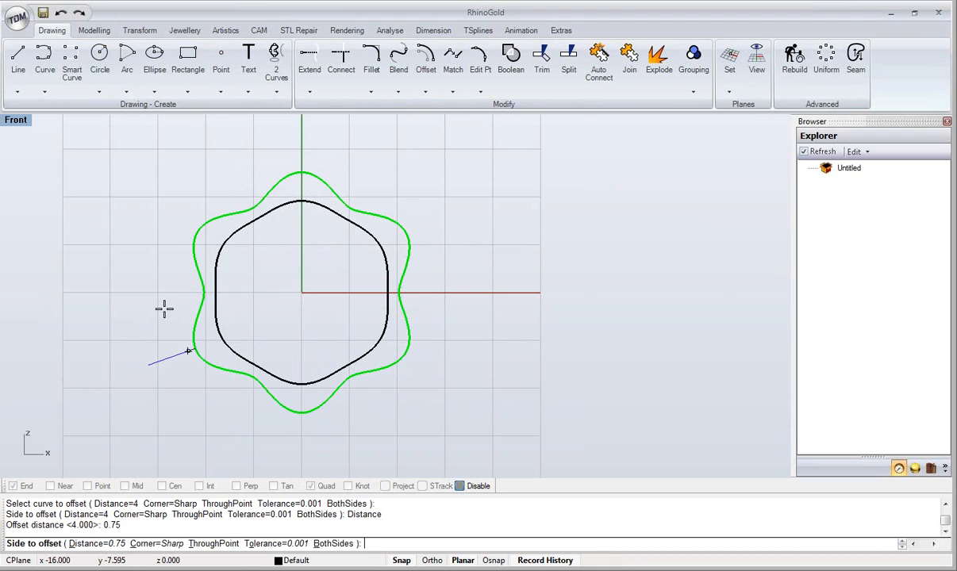
left_click(292, 251)
Step: Offset the inner curve outward by the same 0.75 distance so it crosses the outer curve's offset
scroll(291, 230, "up", 3)
left_click(322, 223)
right_click(321, 223)
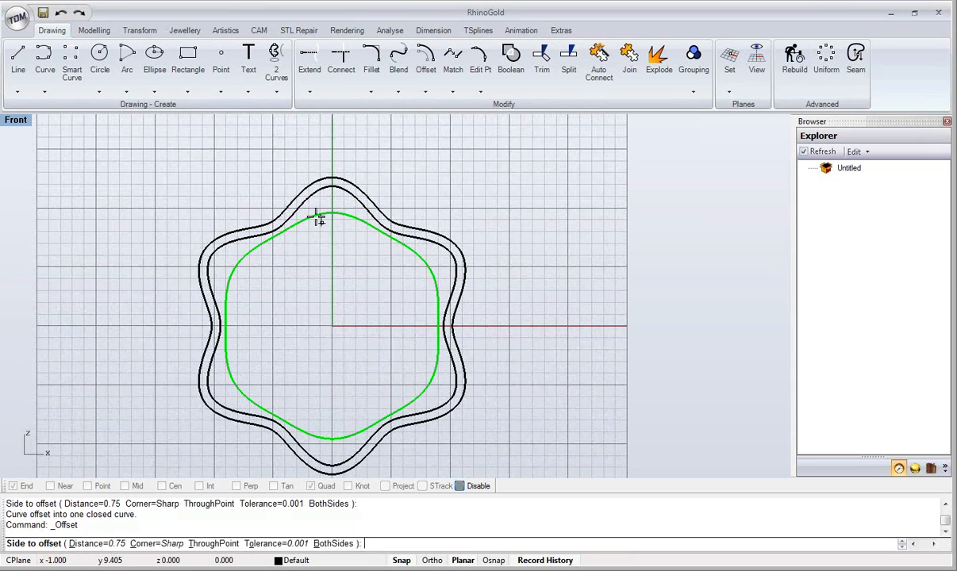
left_click(293, 165)
left_click(290, 262)
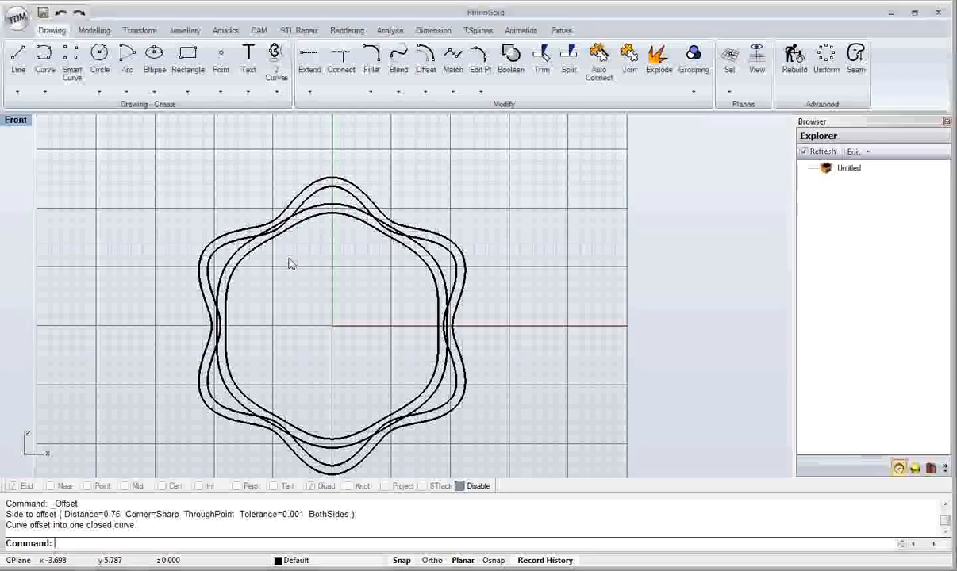
Step: Start a curve Boolean with DeleteInput set to All and use all four ring curves as its input
right_click_drag(341, 256, 401, 251)
scroll(376, 267, "up", 2)
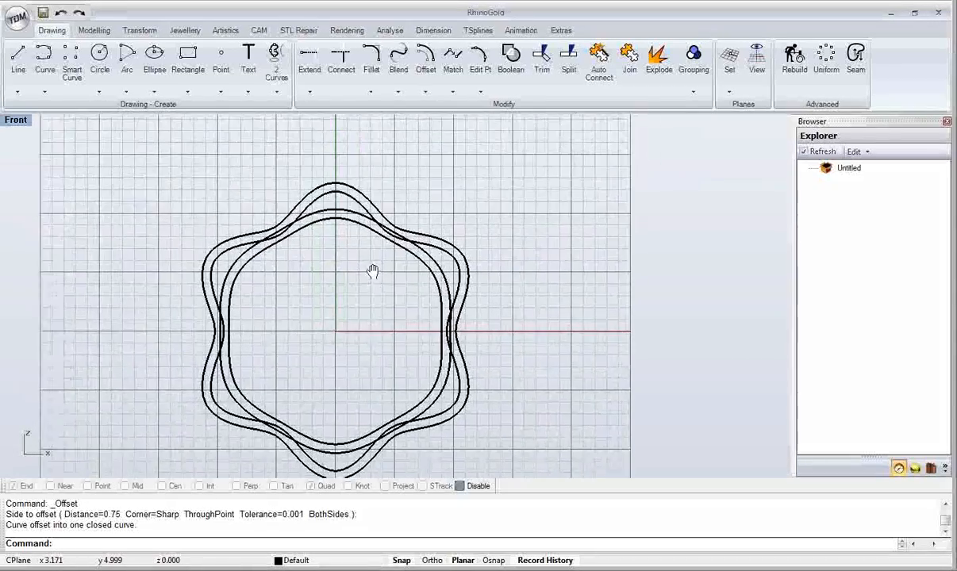
scroll(446, 189, "down", 2)
scroll(448, 166, "up", 1)
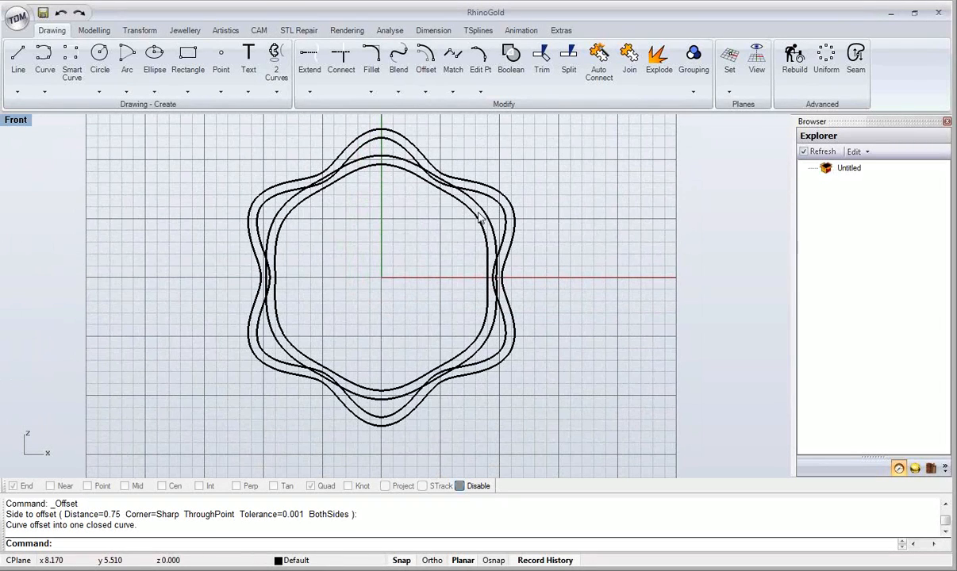
right_click_drag(479, 212, 488, 228)
left_click(512, 68)
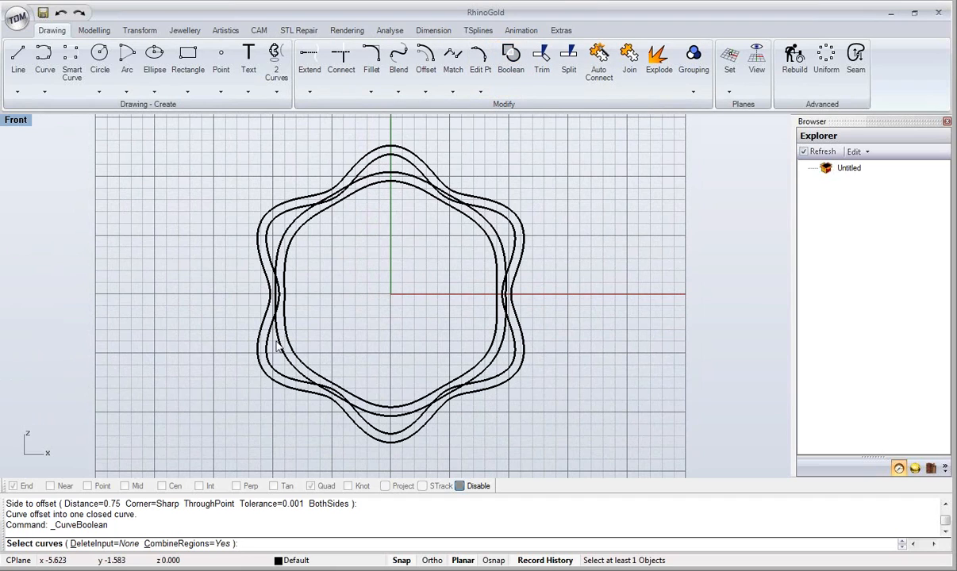
left_click(130, 544)
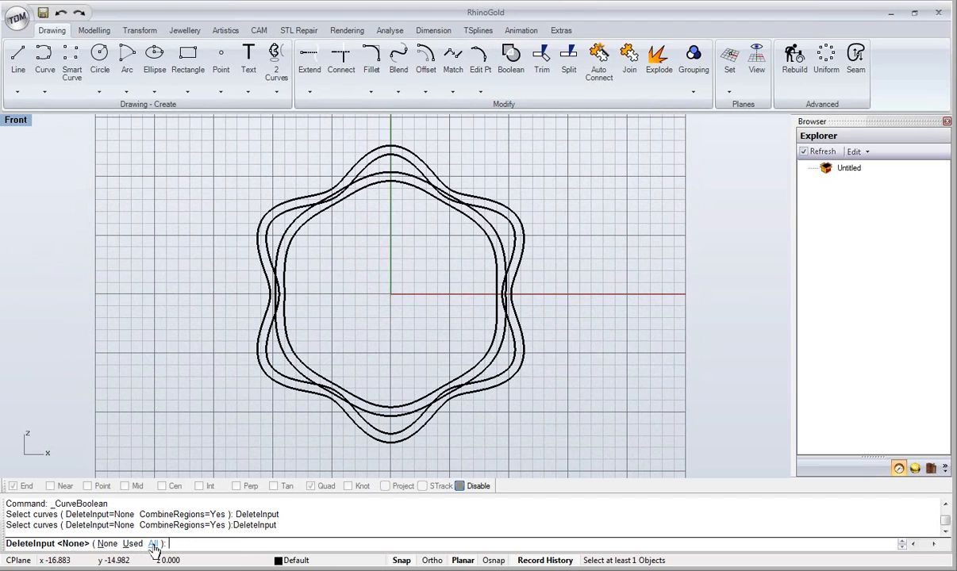
left_click(153, 545)
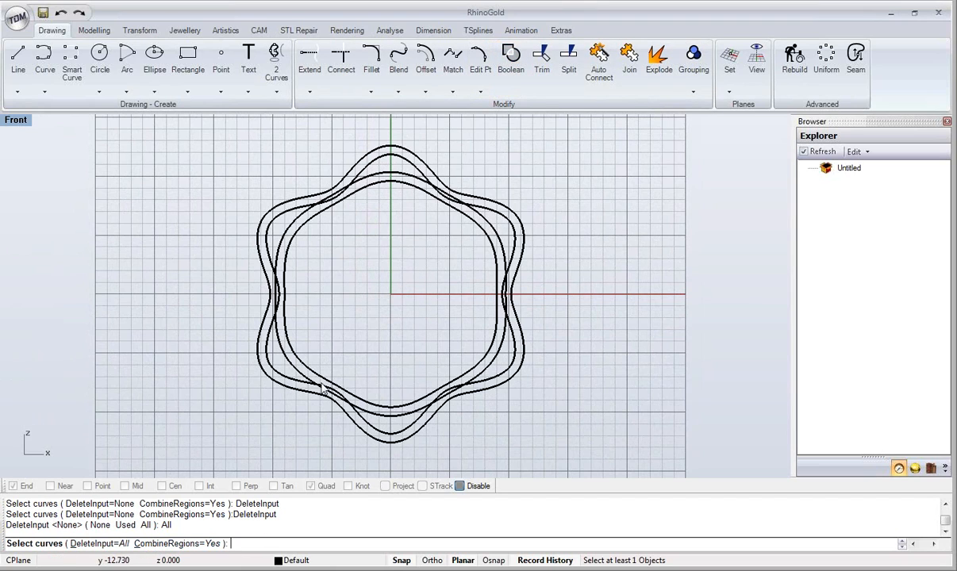
right_click_drag(365, 329, 394, 340)
left_click_drag(273, 367, 272, 373)
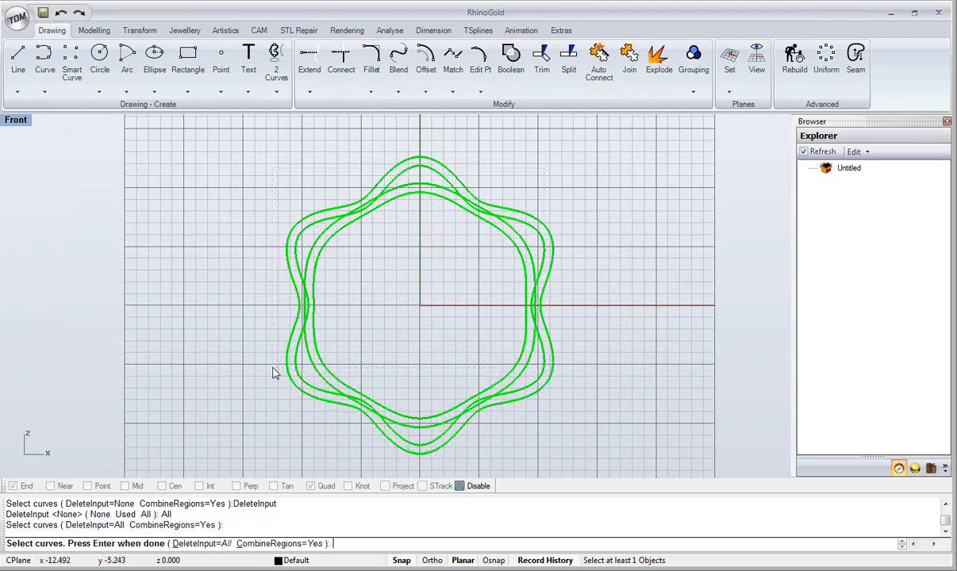
key("Return")
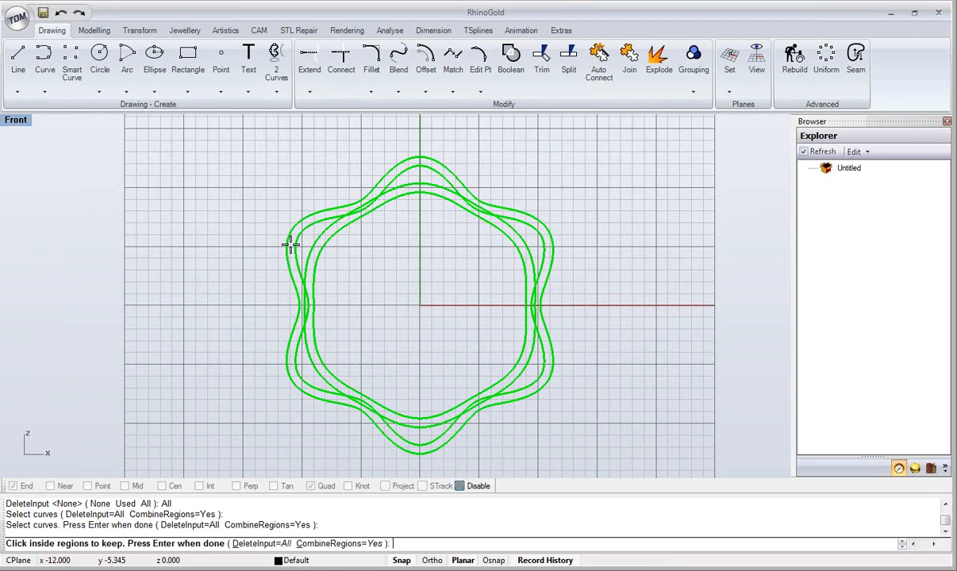
Step: Keep the six crescent regions enclosed between the two offset curves and complete the curve Boolean
scroll(290, 244, "up", 3)
left_click(327, 231)
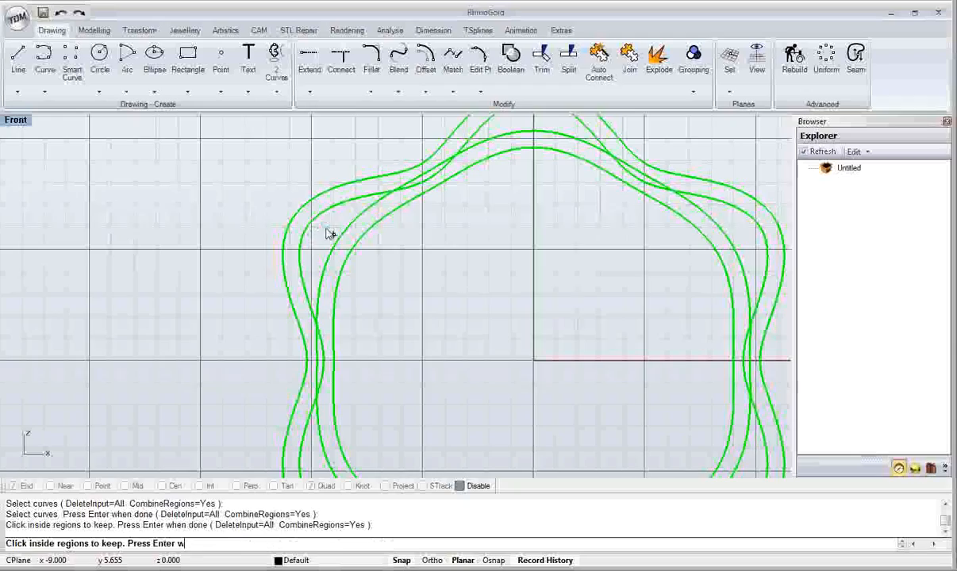
scroll(327, 229, "down", 3)
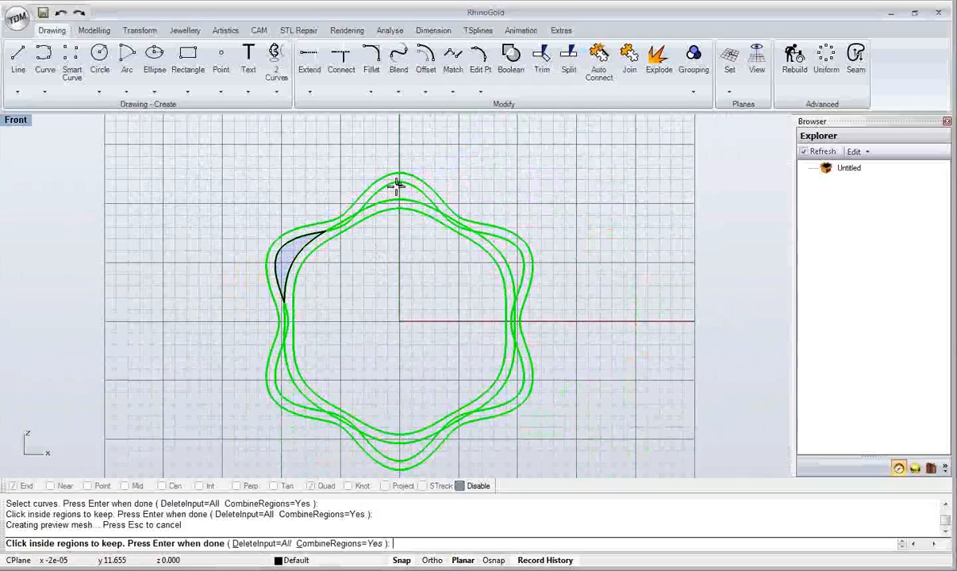
left_click(397, 189)
left_click(505, 249)
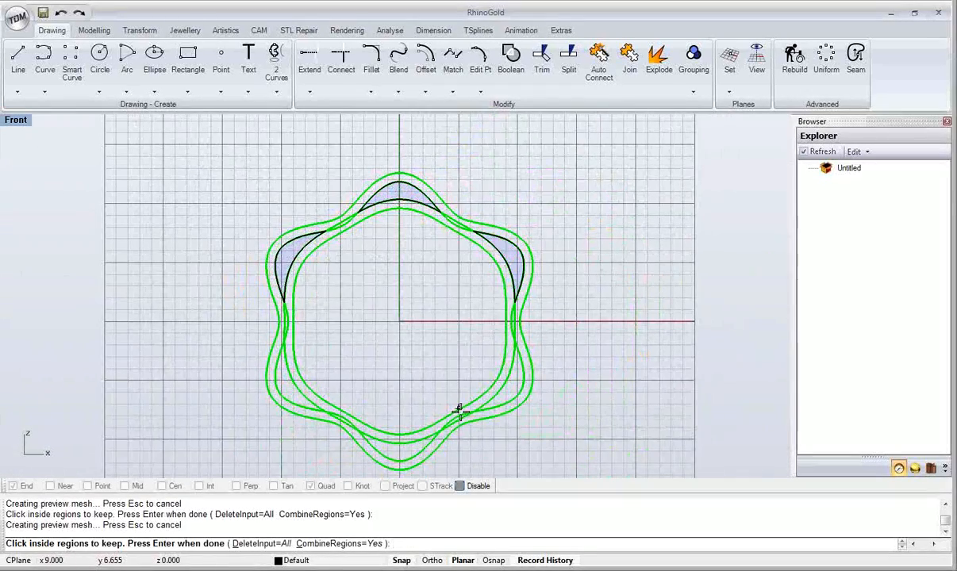
scroll(459, 411, "up", 2)
left_click(512, 299)
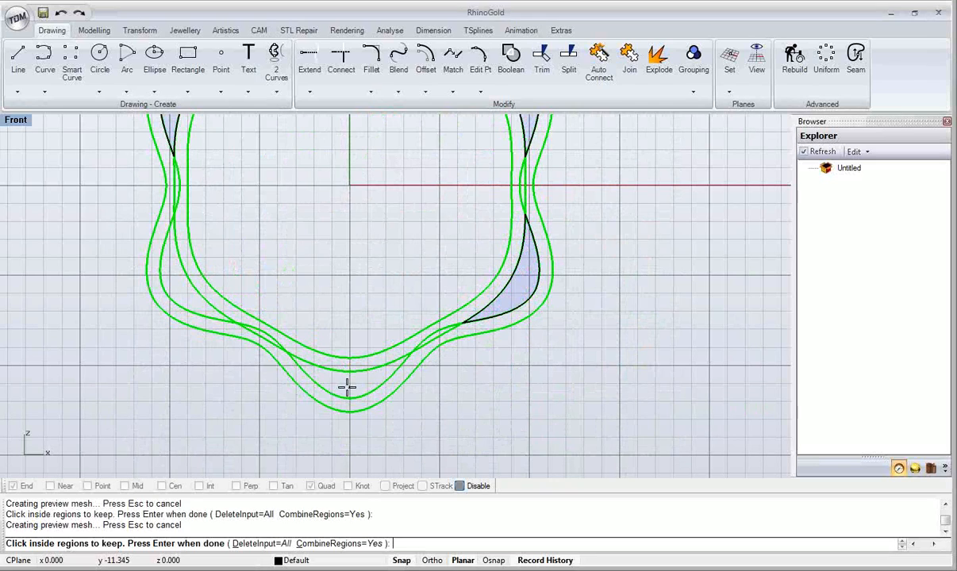
left_click(319, 375)
left_click(188, 303)
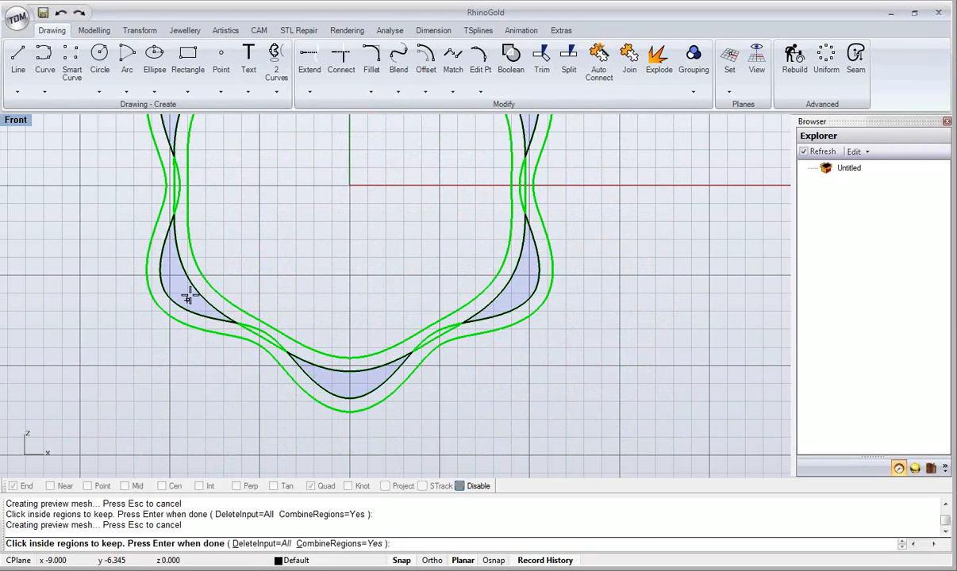
key("Return")
scroll(250, 260, "down", 5)
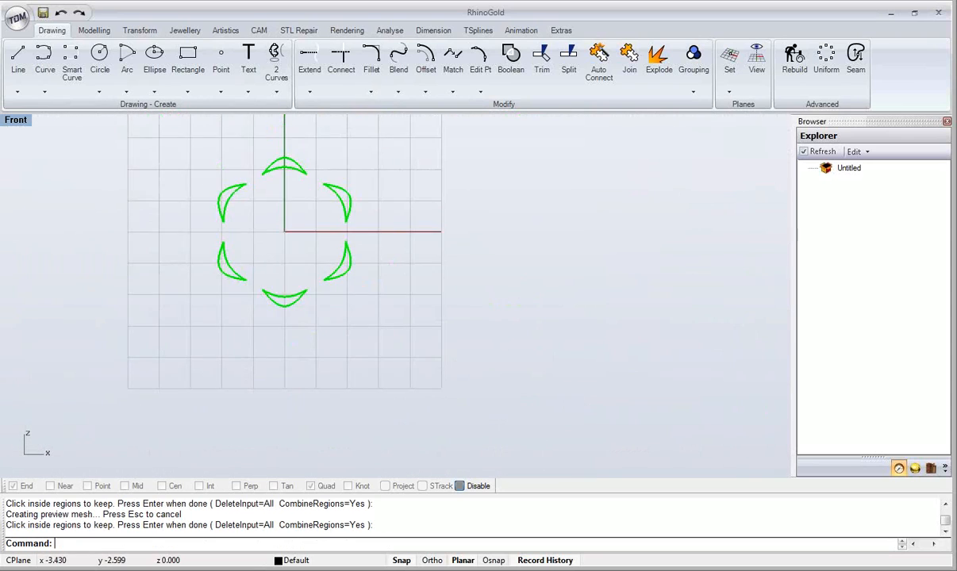
key("Escape")
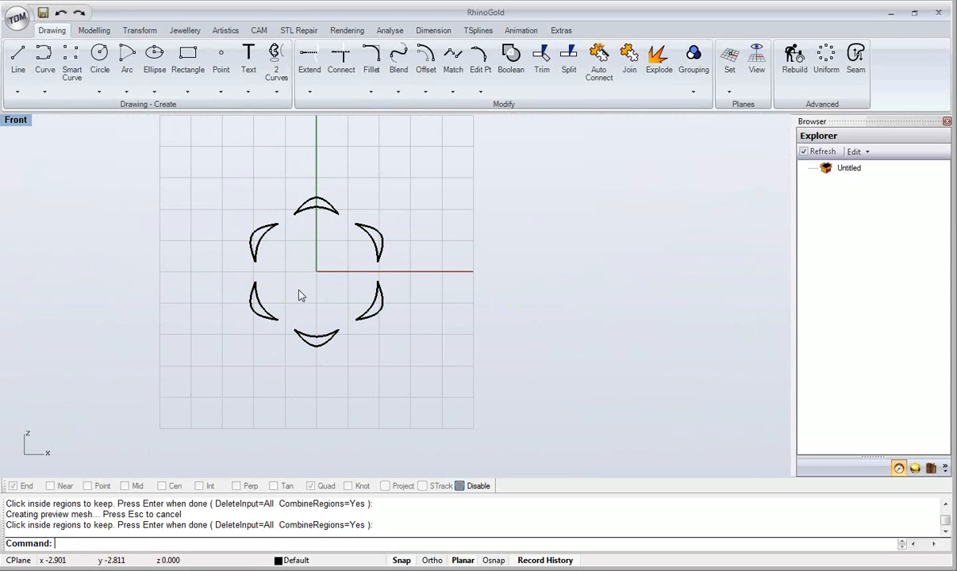
Step: Maximize the Perspective view and look at the six crescent curves
double_click(28, 124)
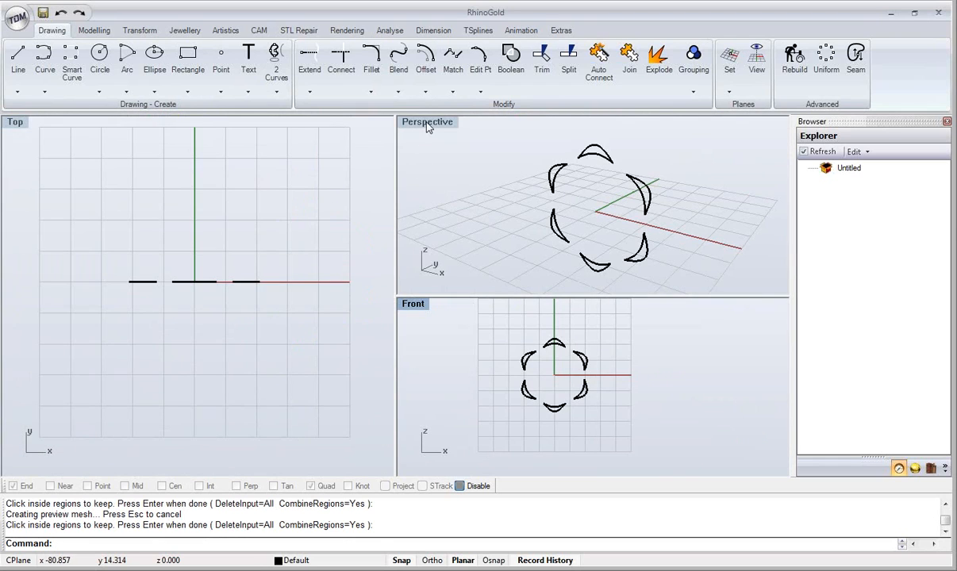
double_click(428, 124)
scroll(408, 208, "down", 3)
scroll(402, 228, "up", 4)
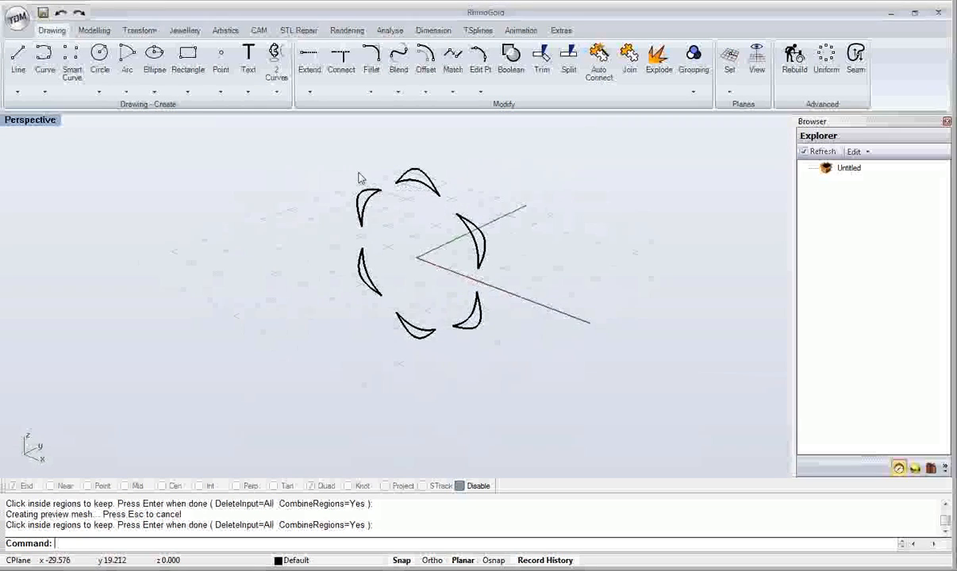
Step: Select the six crescent curves and move them together out in front of the ring's position
left_click_drag(399, 268, 400, 268)
right_click_drag(536, 385, 490, 361)
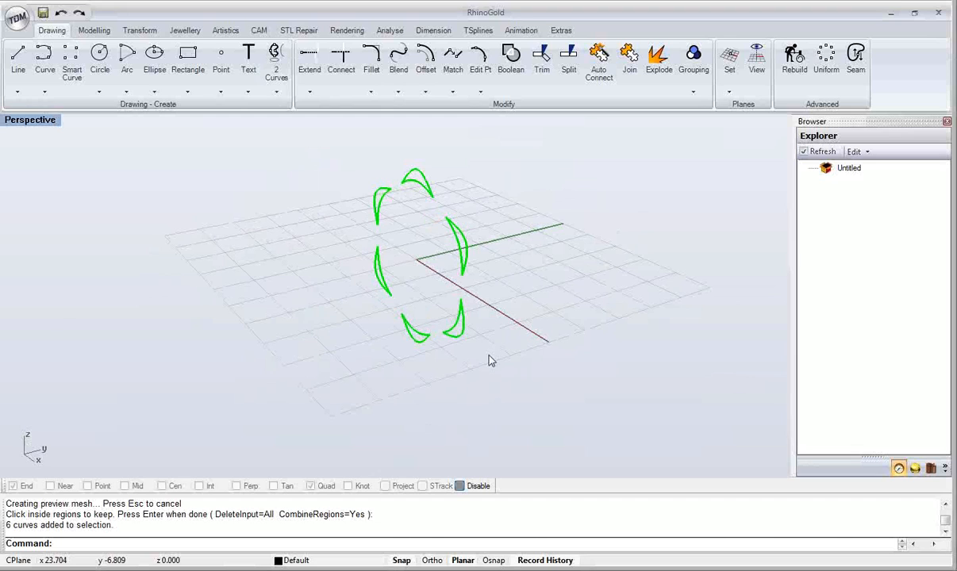
left_click_drag(467, 330, 393, 350)
left_click(434, 378)
right_click_drag(433, 379, 469, 358)
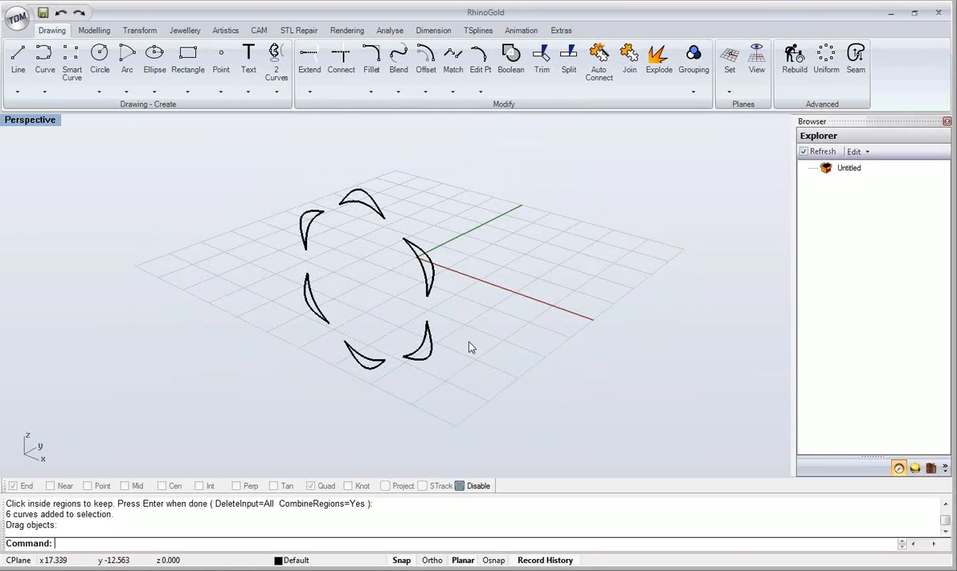
Step: Show the hidden ring again behind the moved crescent curves
middle_click(470, 347)
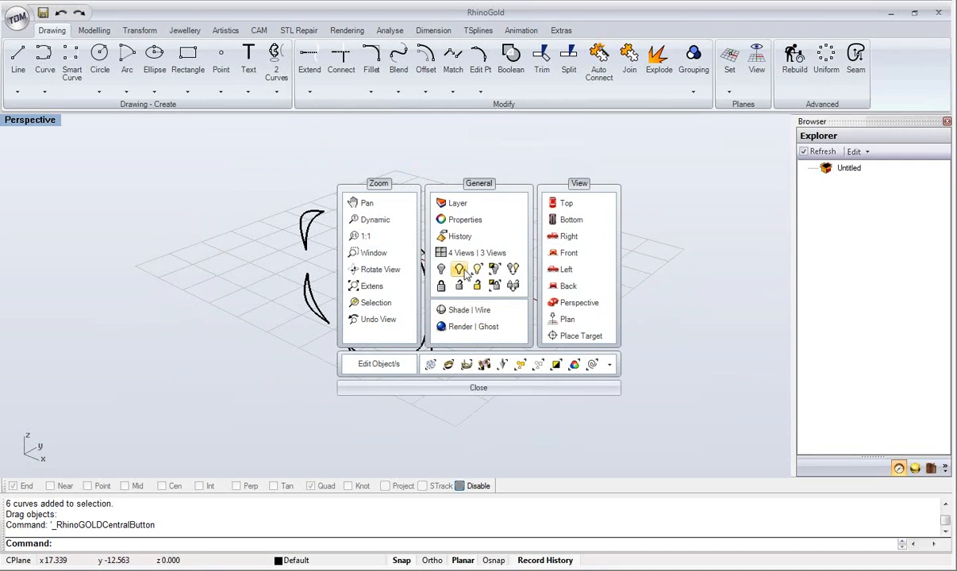
left_click(476, 271)
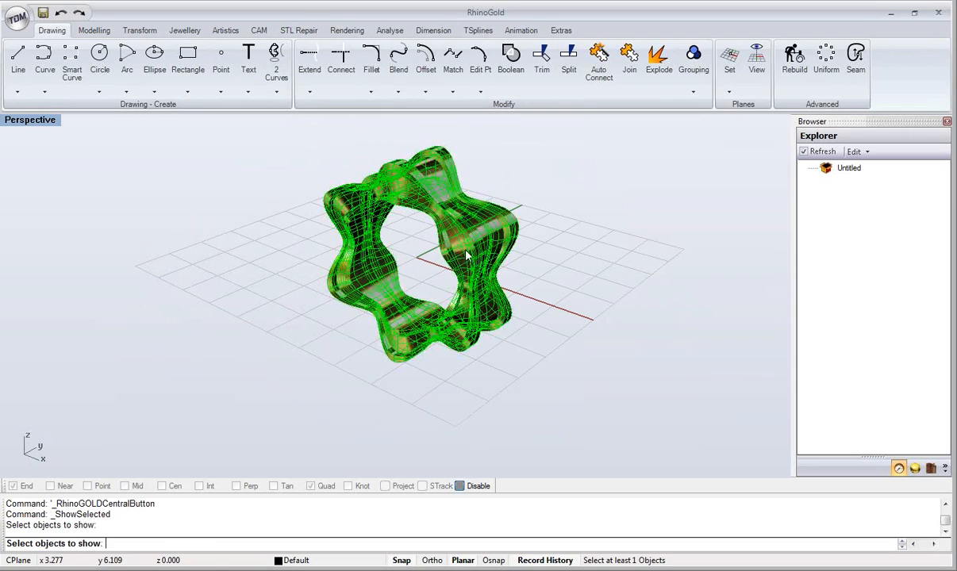
right_click_drag(467, 259, 226, 144)
Step: Auto Cut the ring with the six planar crescent curves and inspect the cut openings from the side
left_click(94, 30)
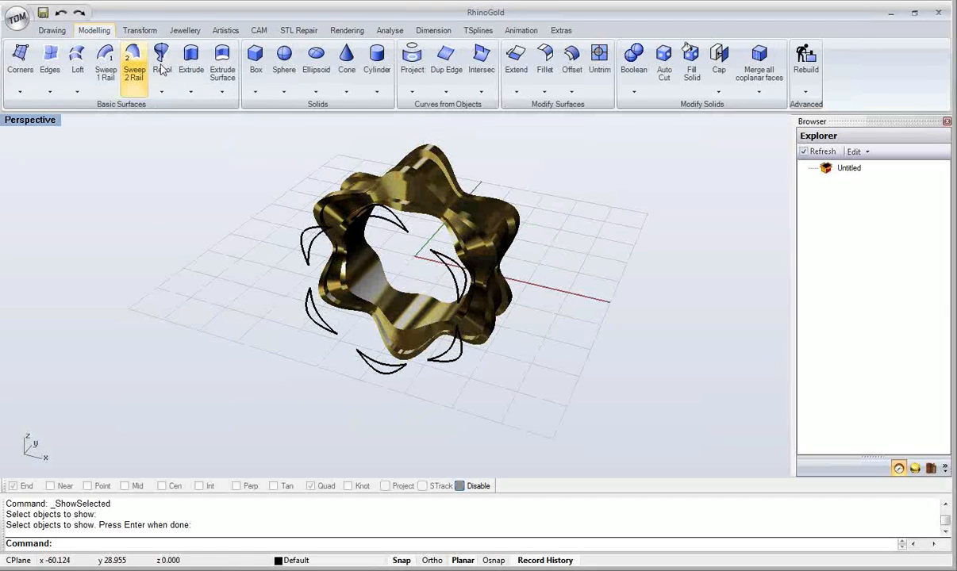
left_click(664, 71)
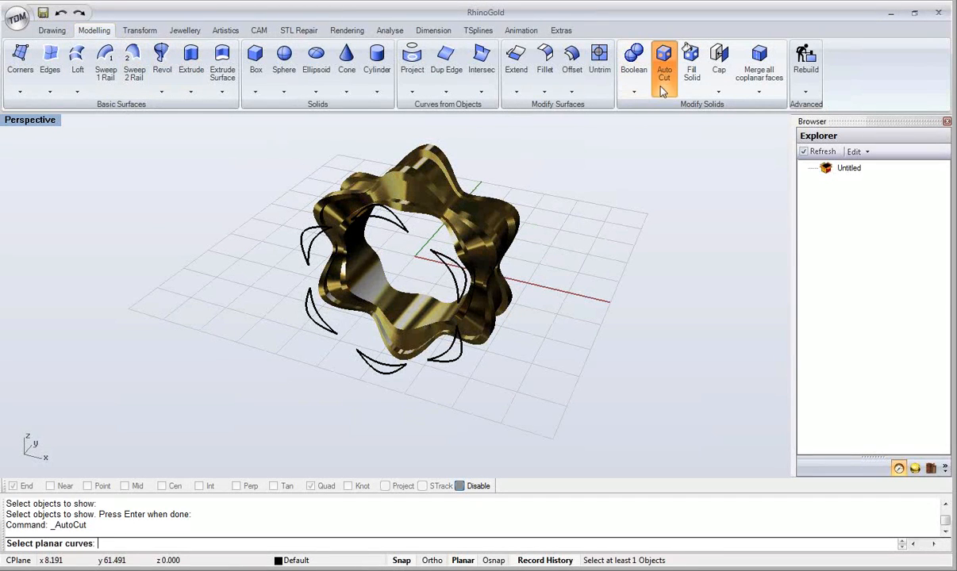
right_click_drag(532, 191, 427, 159)
left_click_drag(274, 149, 332, 392)
right_click_drag(348, 399, 440, 255)
key("Return")
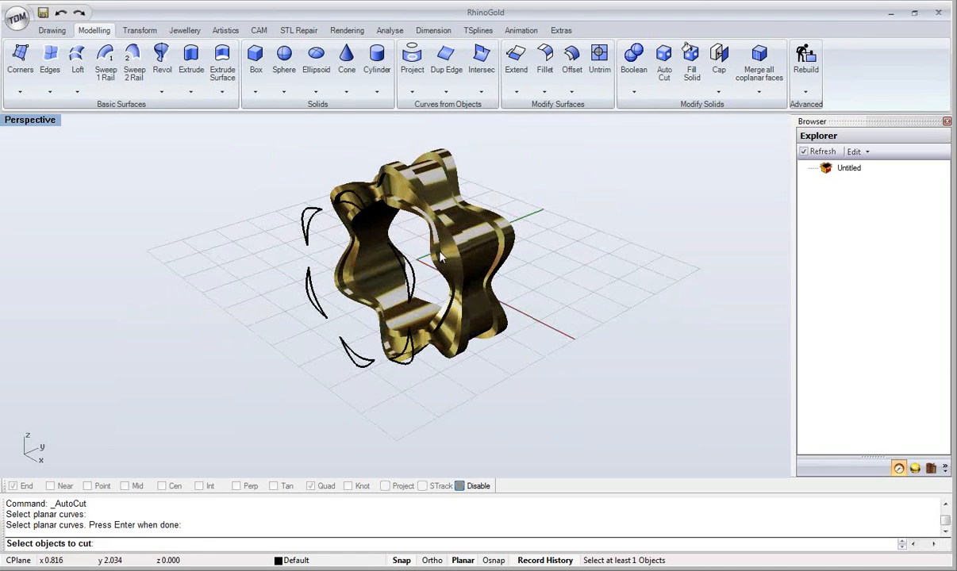
left_click(442, 254)
key("Return")
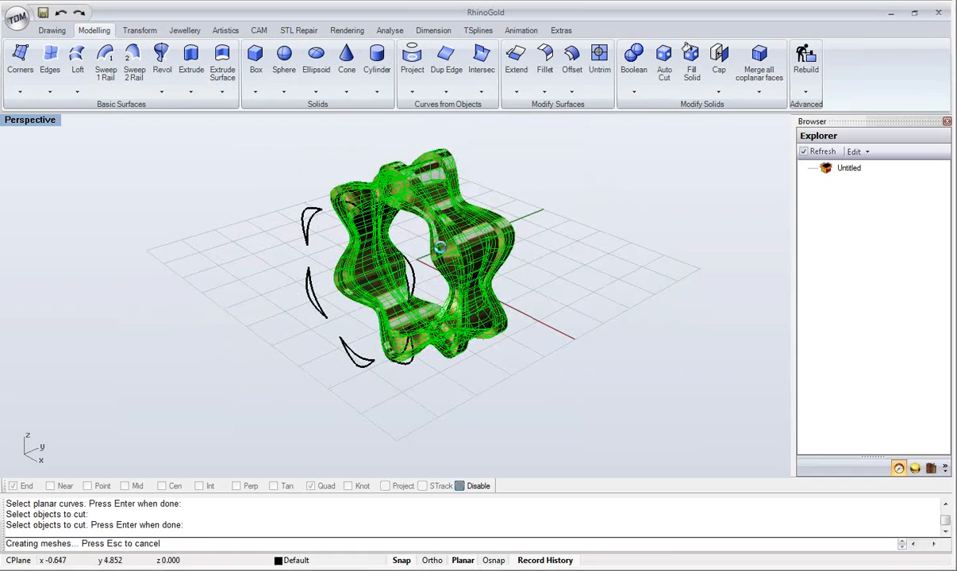
right_click_drag(442, 254, 280, 267)
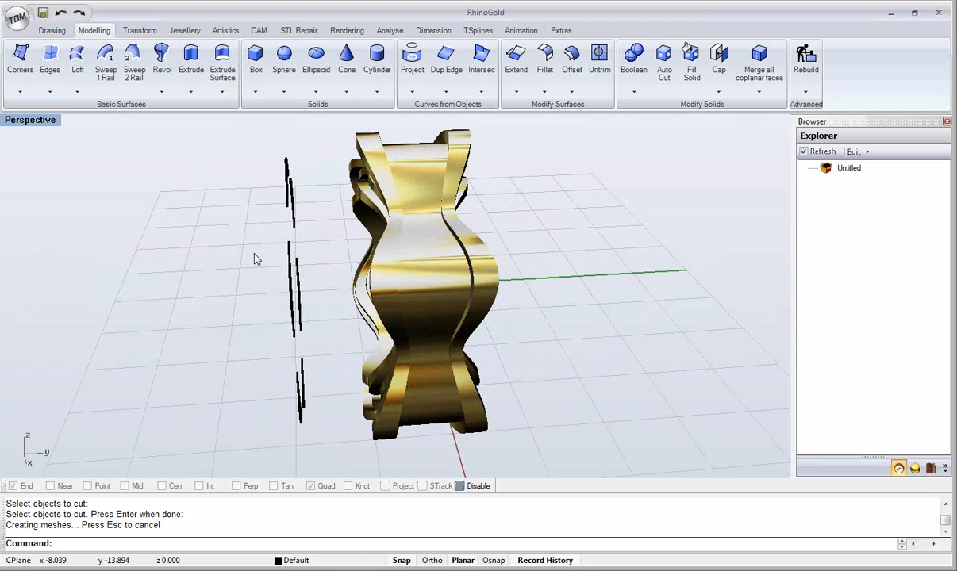
right_click_drag(255, 259, 281, 257)
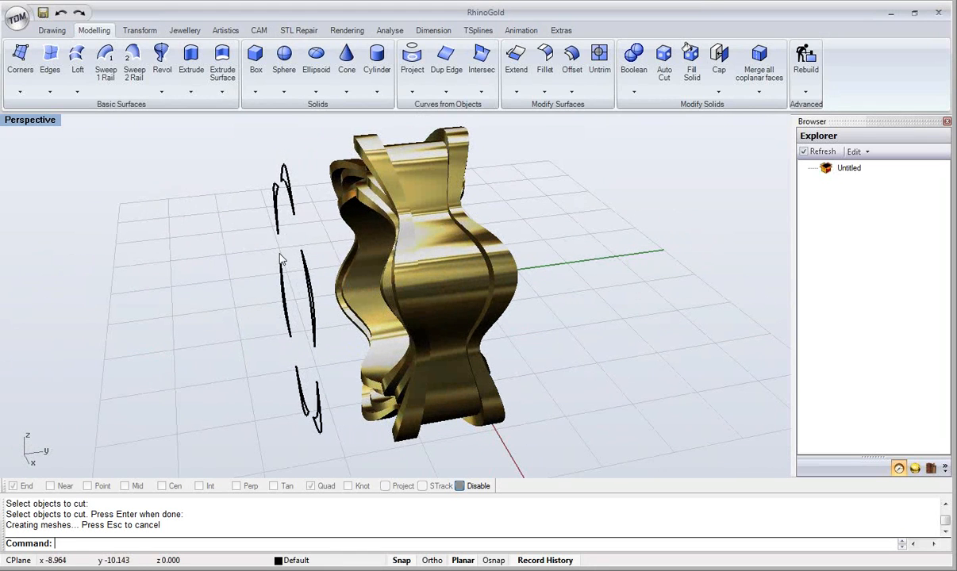
right_click_drag(215, 197, 203, 163)
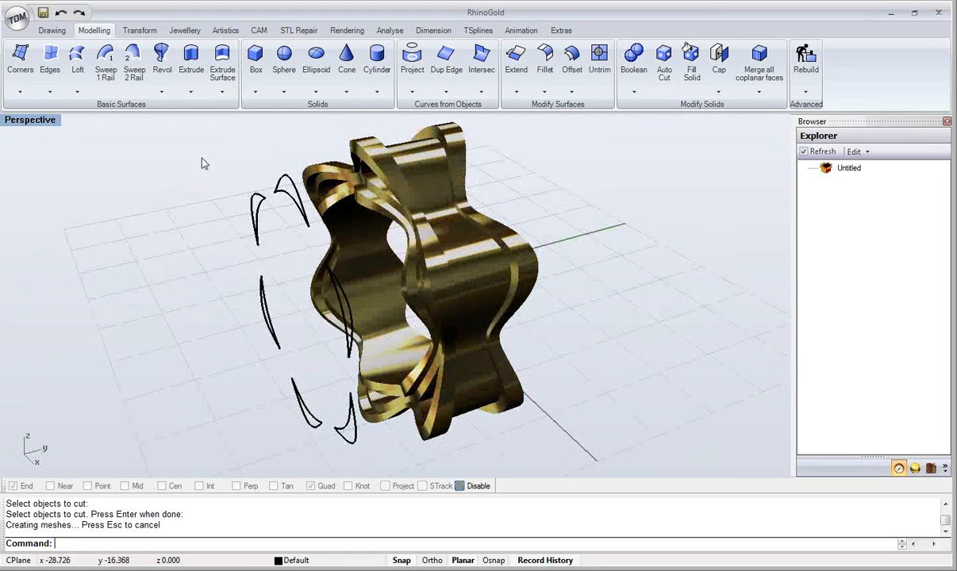
Step: Undo the Auto Cut, the move of the crescents and the curve Boolean to restore the four ring curves
left_click(62, 16)
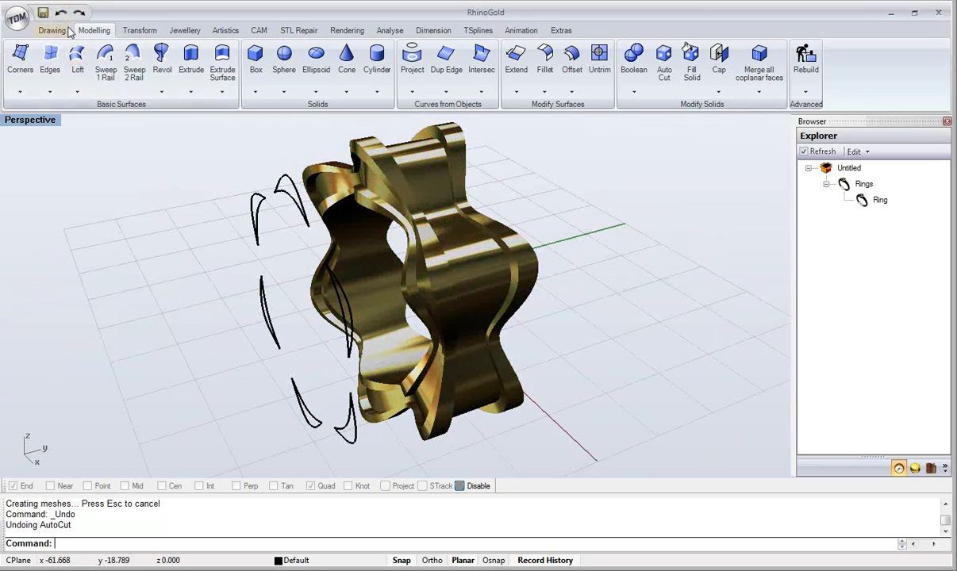
left_click(61, 14)
left_click(61, 14)
left_click(143, 198)
right_click_drag(143, 199, 46, 134)
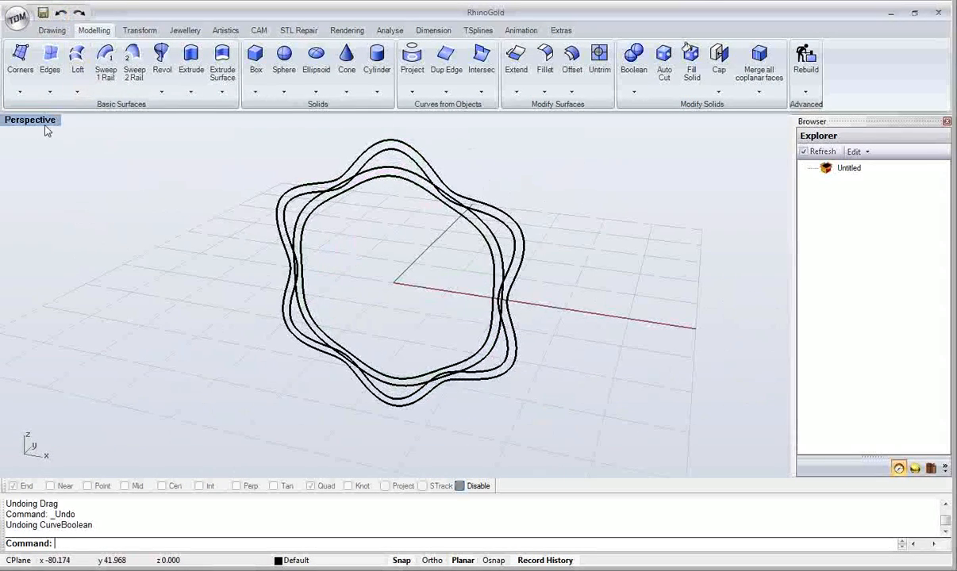
Step: In the Front view, try trimming the crossing segments between the top and upper-right lobes with all four curves as cutters, and undo it
double_click(45, 123)
double_click(411, 305)
scroll(387, 306, "up", 5)
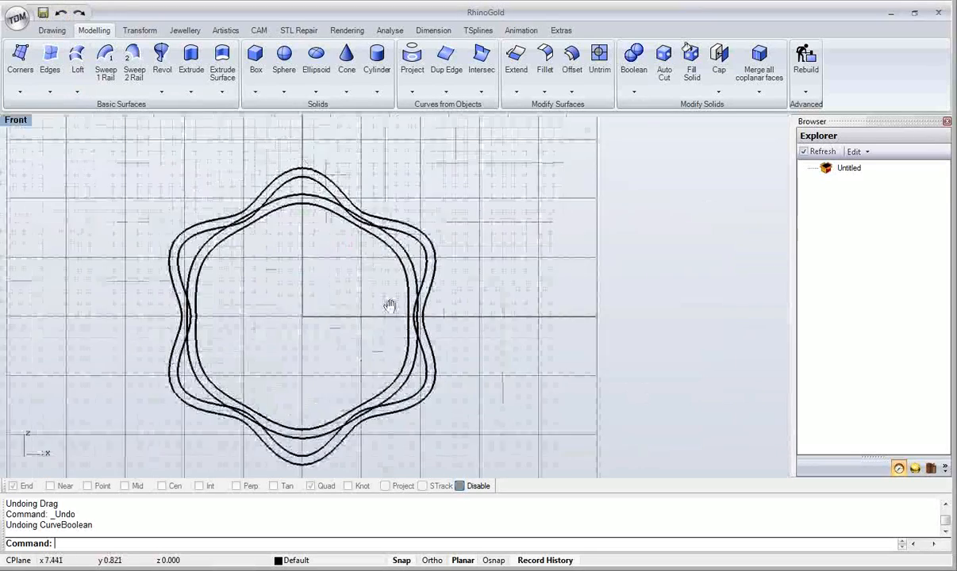
left_click(53, 35)
left_click(540, 77)
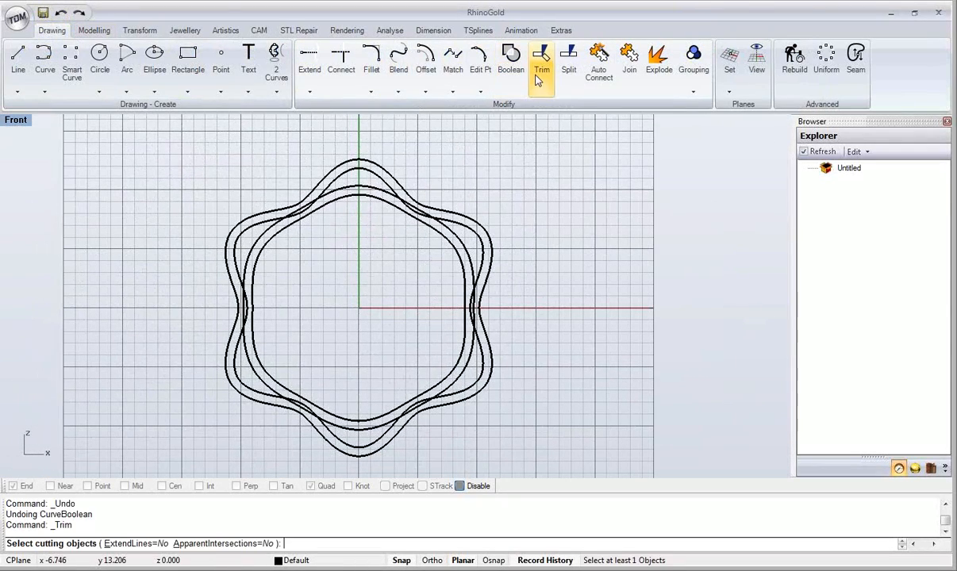
left_click_drag(515, 183, 369, 290)
right_click(371, 295)
left_click(413, 215)
left_click(414, 216)
left_click(402, 201)
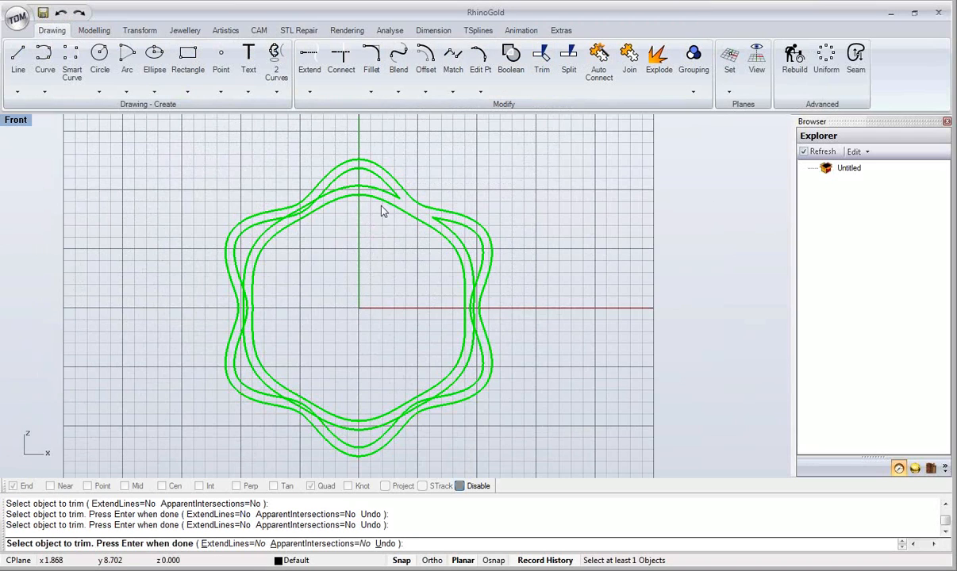
right_click(286, 247)
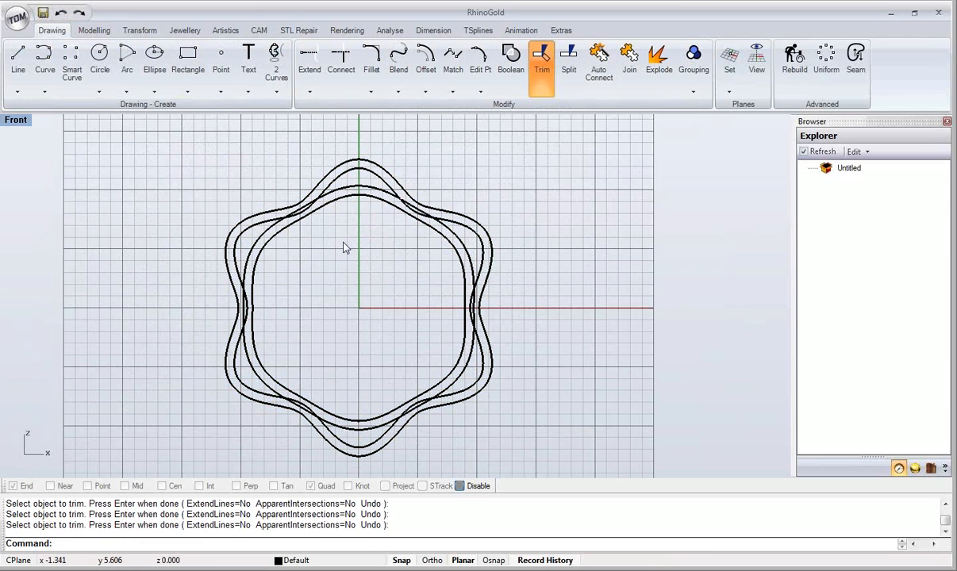
key("ctrl+z")
Step: Start a curve Boolean with DeleteInput=All and CombineRegions=Yes on all four ring curves
left_click(511, 59)
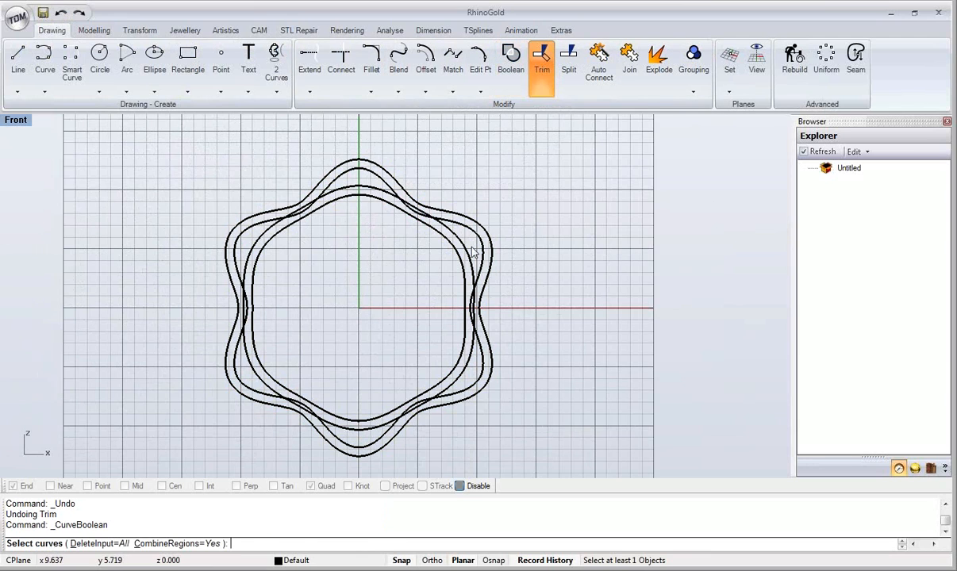
right_click_drag(471, 252, 483, 247)
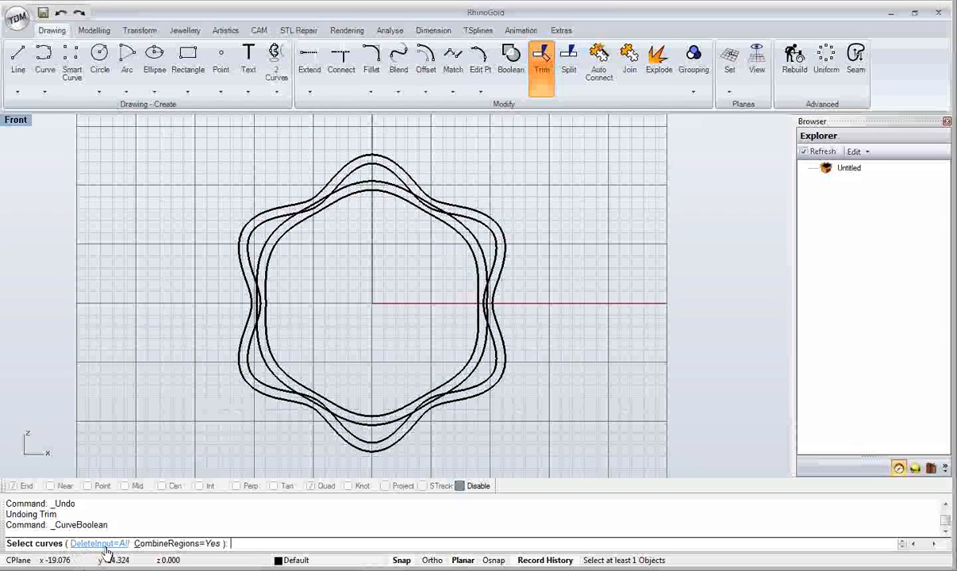
left_click_drag(361, 364, 266, 446)
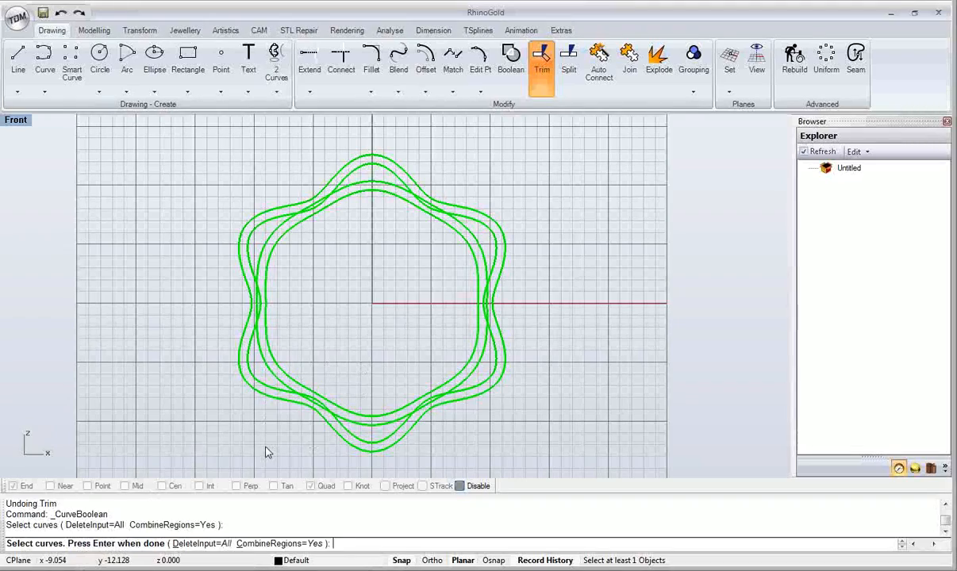
right_click(265, 441)
Step: Keep the six crescent regions between the two middle curves and complete the curve Boolean
scroll(277, 395, "up", 5)
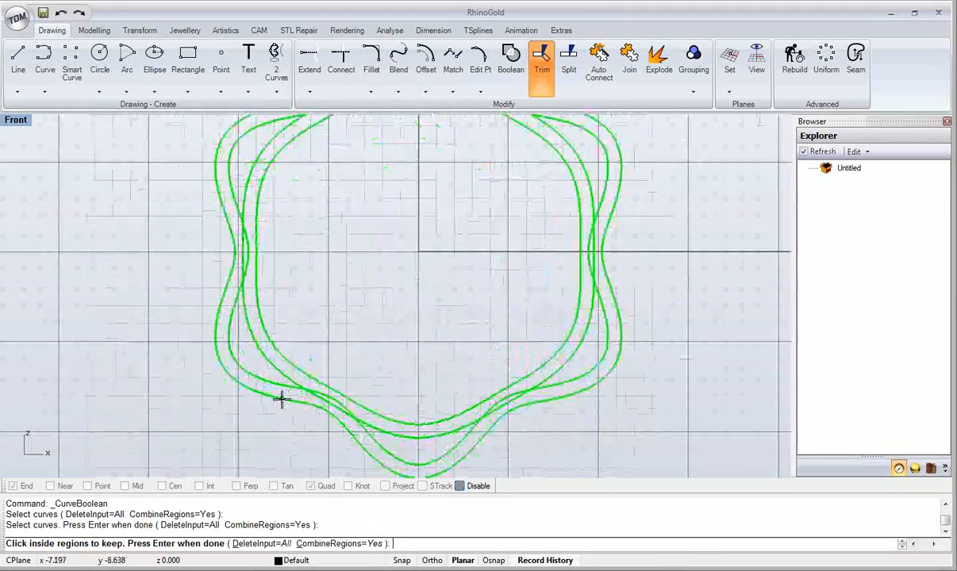
left_click(224, 333)
scroll(238, 285, "down", 5)
right_click_drag(234, 208, 218, 254)
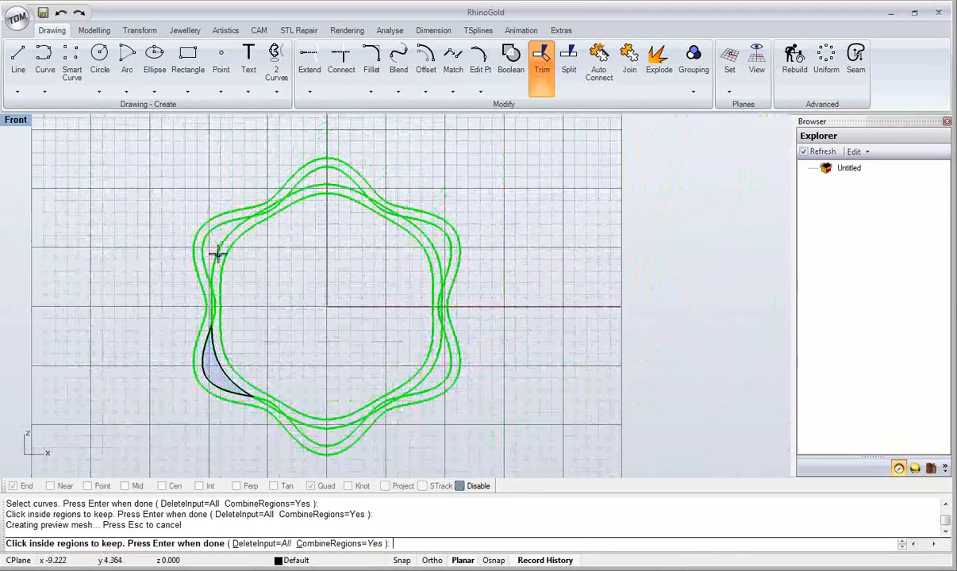
left_click(210, 234)
left_click(316, 179)
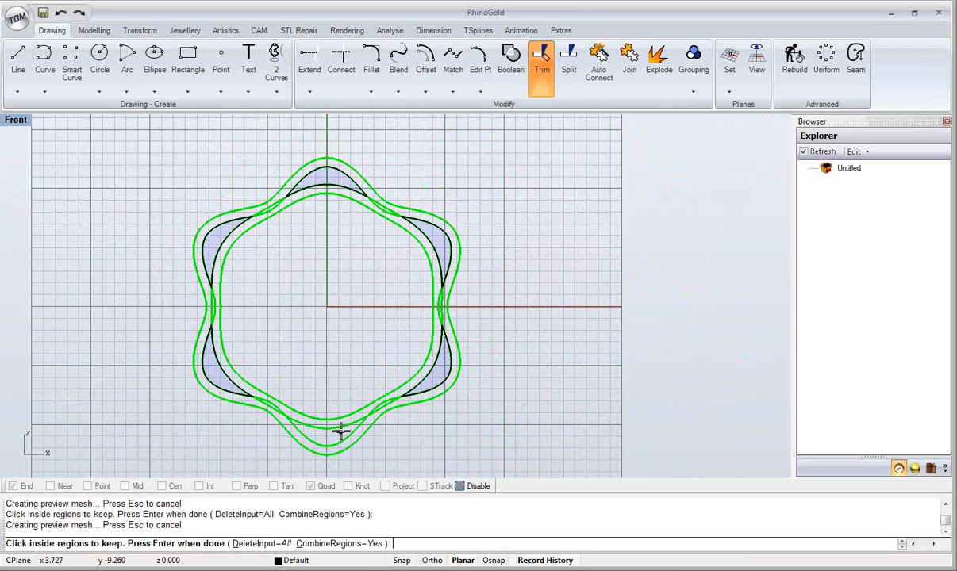
key("Return")
right_click_drag(313, 337, 327, 318)
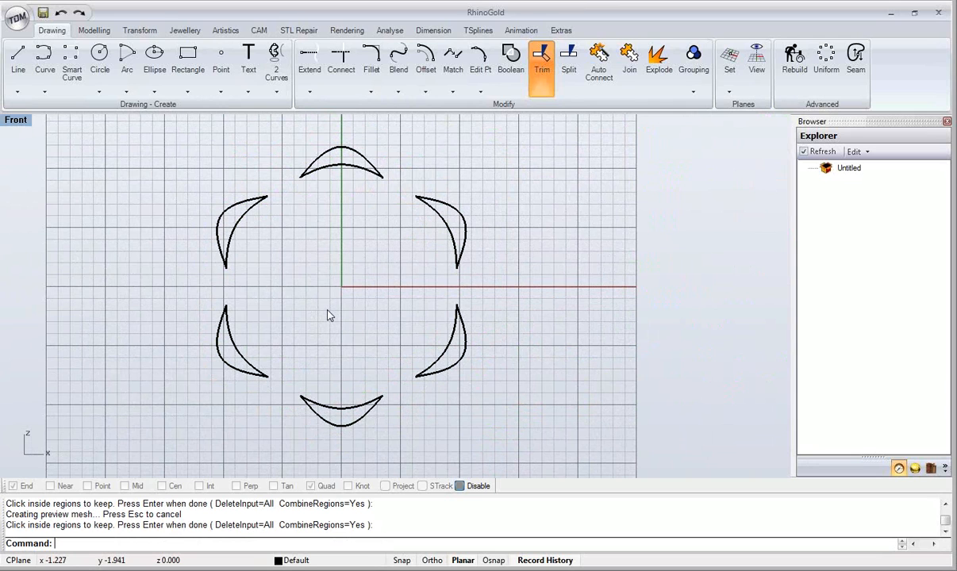
Step: In the maximized Perspective view, move the six crescent curves together out in front of the ring's position and deselect them
double_click(16, 122)
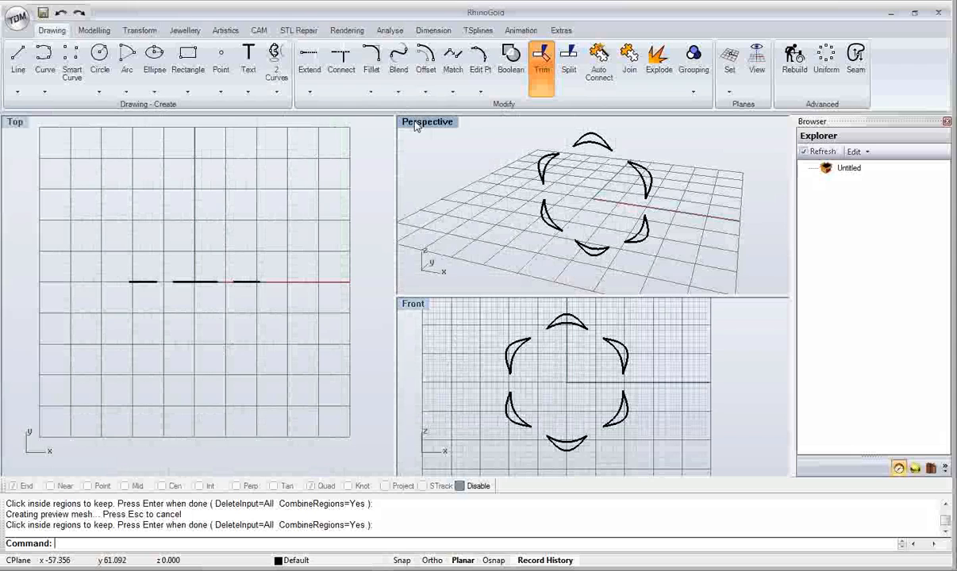
double_click(416, 123)
right_click_drag(423, 257, 337, 254)
left_click_drag(311, 145, 374, 419)
key("Escape")
right_click_drag(437, 428, 435, 391)
Step: Bring the hidden ring back into view beside the crescent curves
middle_click(427, 365)
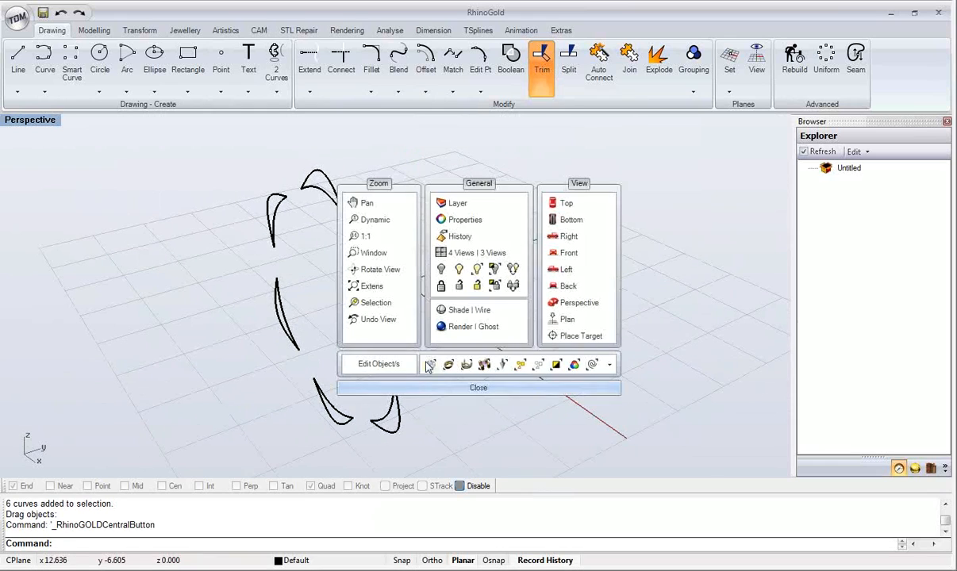
left_click(466, 276)
right_click_drag(439, 303, 301, 206)
Step: Extrude the six crescent curves about 9.3 to both sides with Cap=Yes through the ring, and undo the extrusion
left_click_drag(274, 127, 337, 473)
right_click_drag(338, 473, 373, 397)
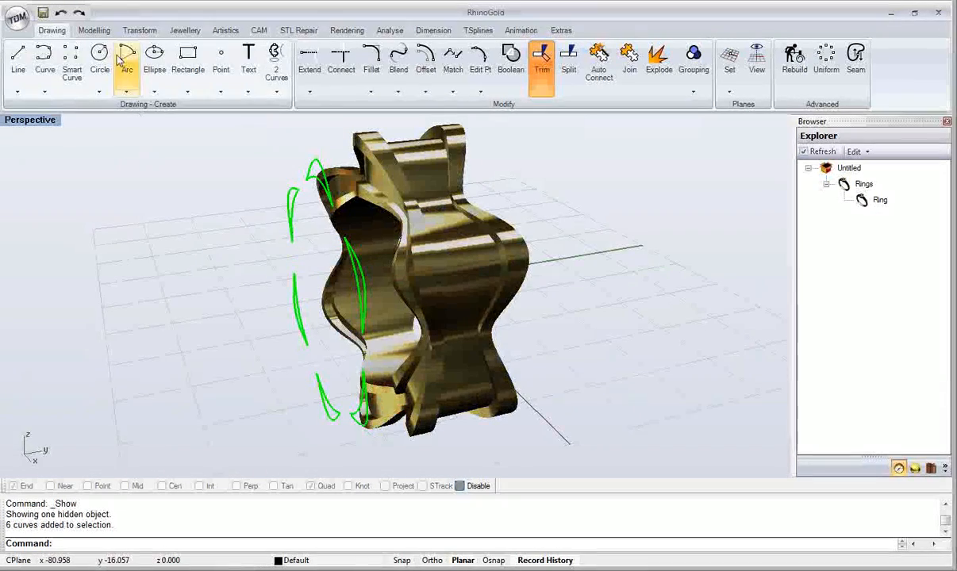
left_click(93, 30)
left_click(191, 59)
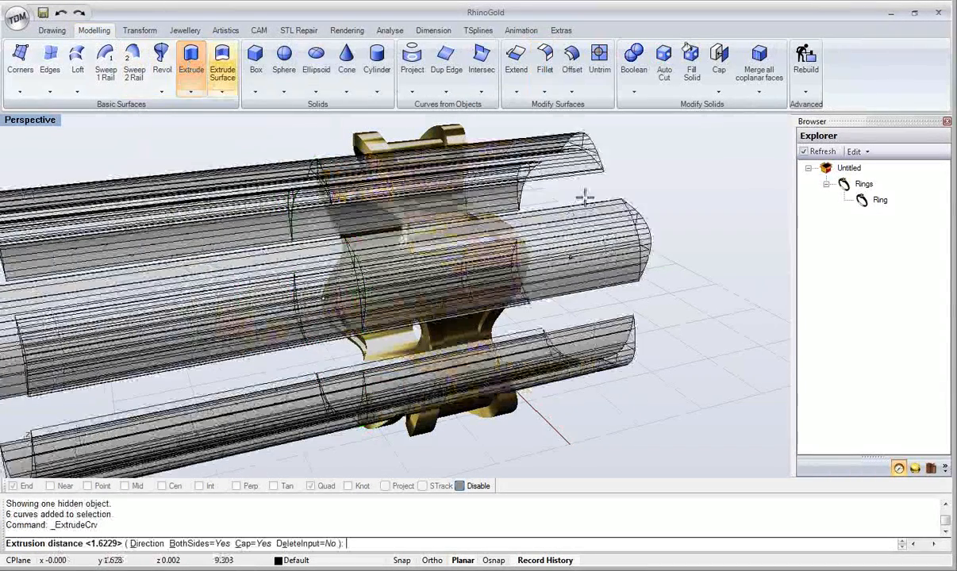
left_click(587, 199)
right_click_drag(639, 407, 530, 331)
key("ctrl+z")
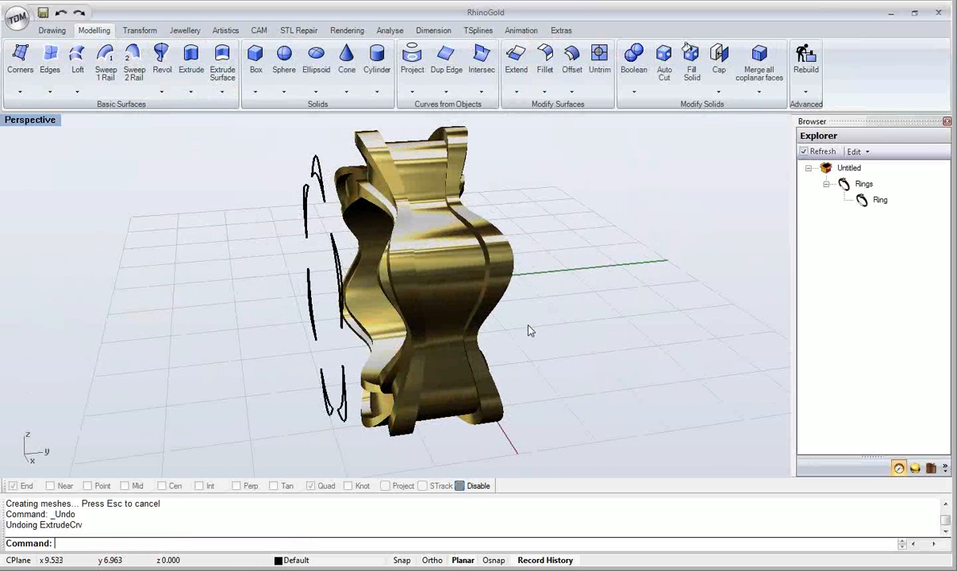
Step: Use Auto Cut with the six crescent curves as planar cutters to cut openings through the ring
left_click(663, 76)
right_click_drag(318, 206, 269, 149)
left_click_drag(301, 272, 347, 443)
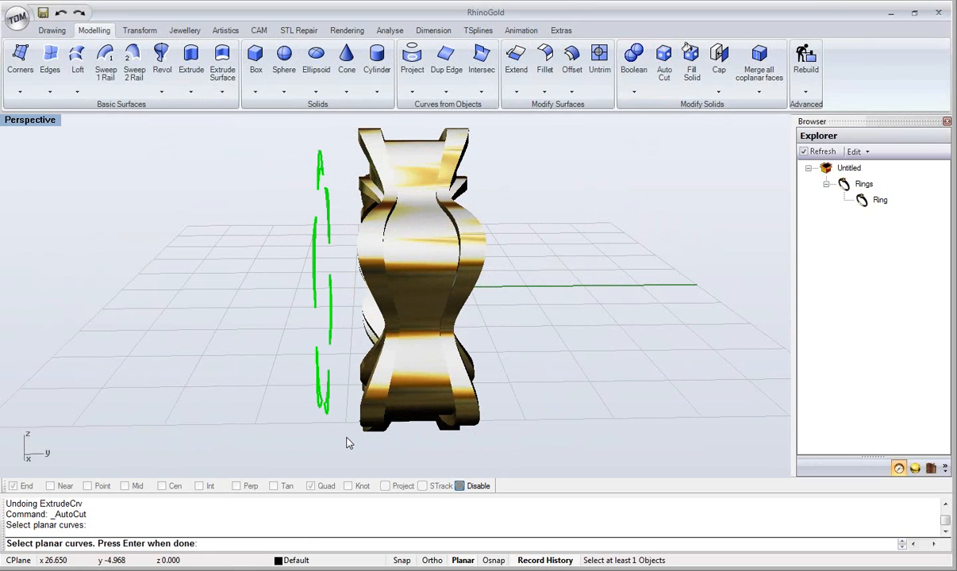
key("Return")
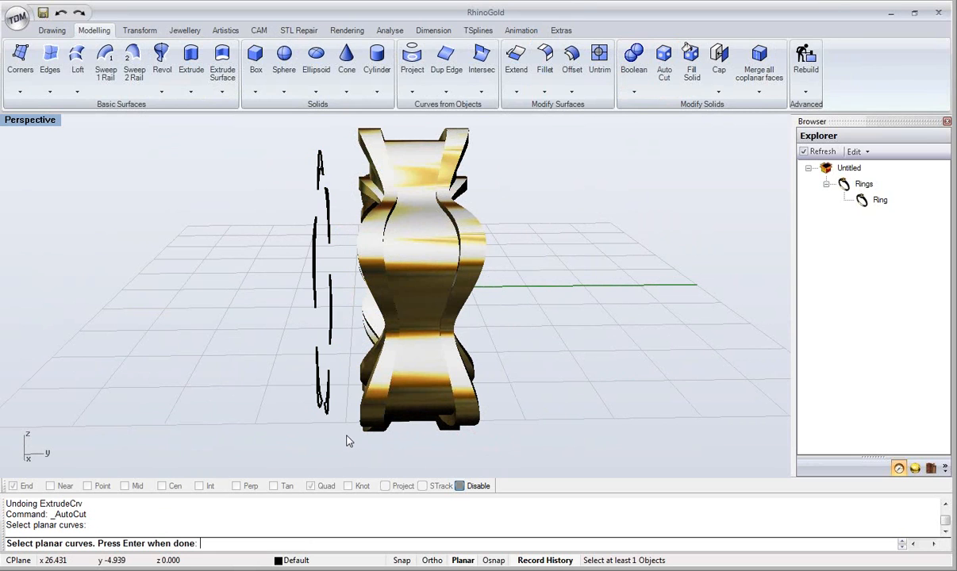
right_click_drag(260, 365, 378, 384)
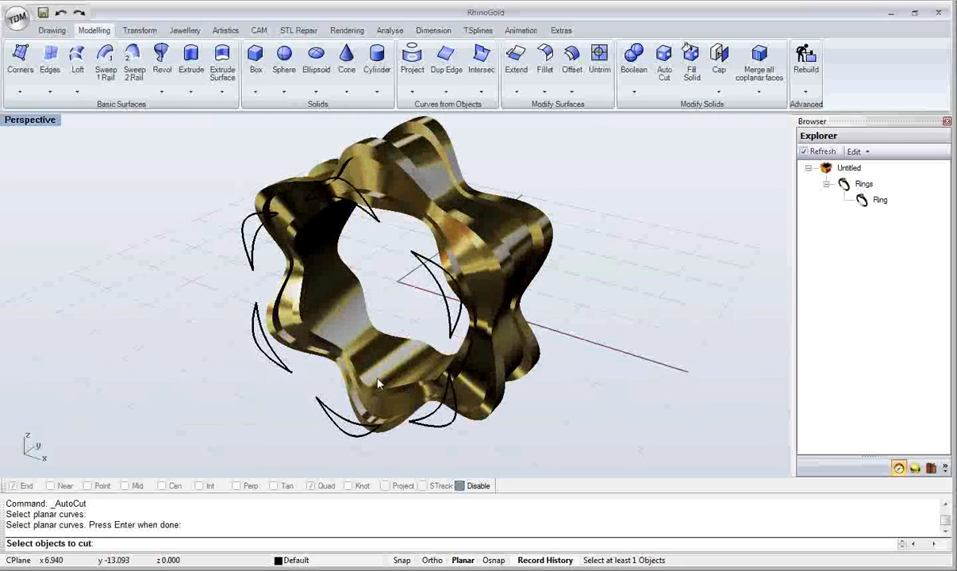
left_click(447, 216)
key("Return")
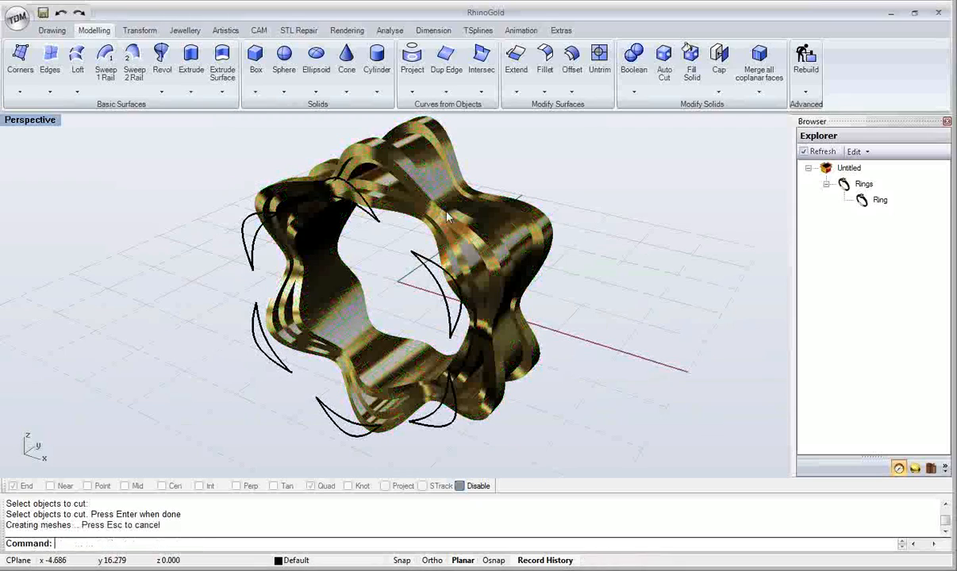
Step: Select the six crescent curves beside the ring and delete them
right_click_drag(448, 217, 282, 192)
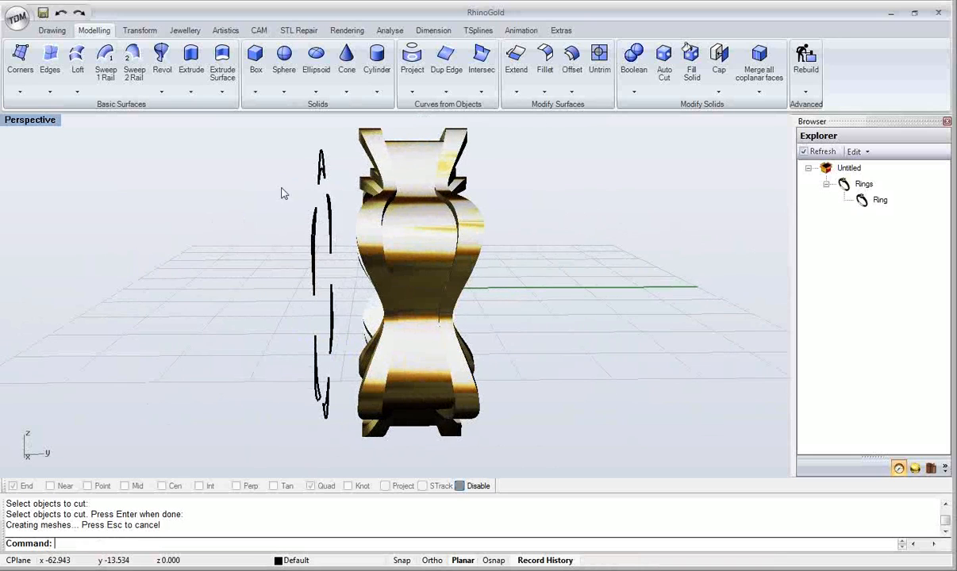
left_click_drag(349, 466, 351, 464)
key("Delete")
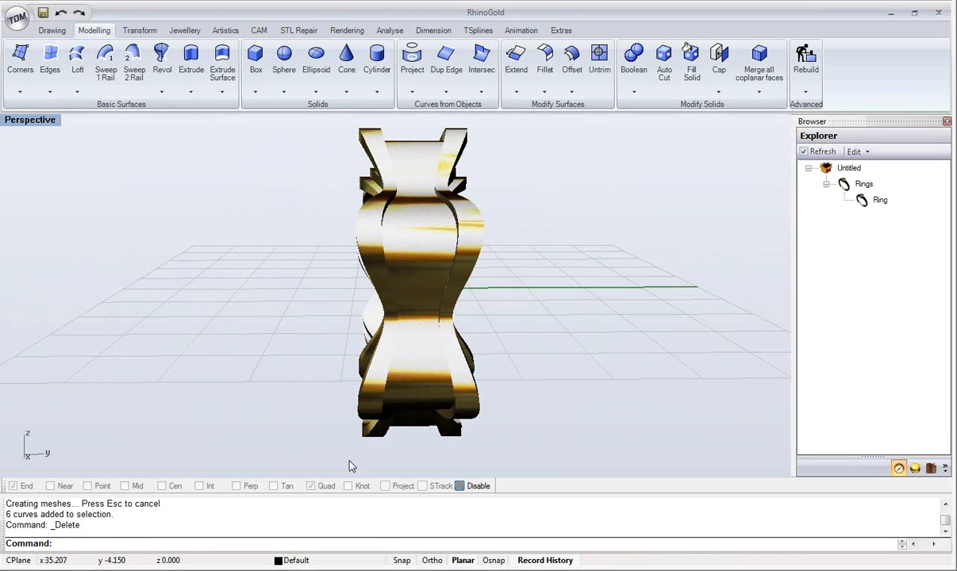
Step: Copy the cut ring twice, placing both duplicates in a row beside the original
right_click_drag(351, 464, 391, 335)
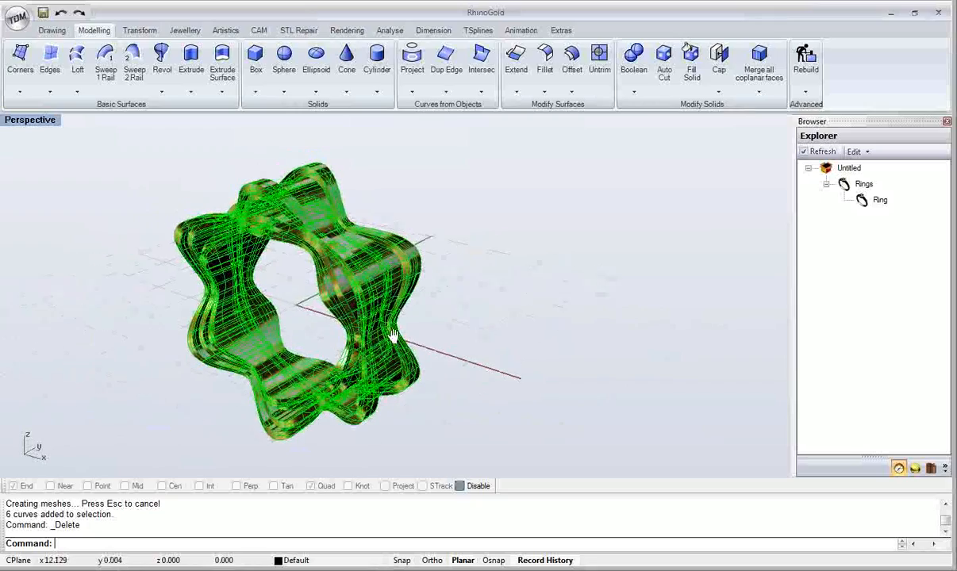
left_click(140, 30)
left_click(45, 59)
left_click(110, 336)
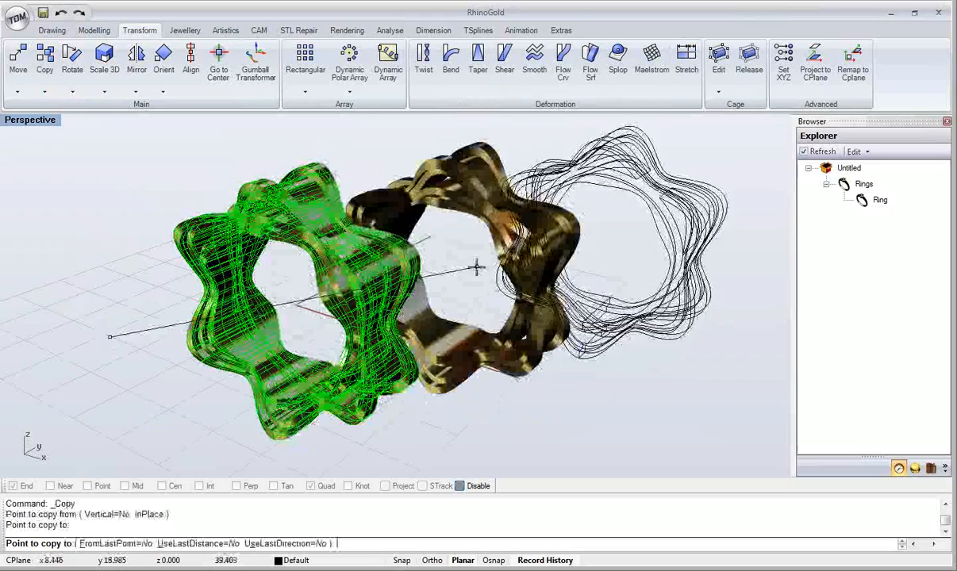
left_click(469, 267)
key("Return")
Step: Move the rings along the row so all three stand apart without overlapping
right_click_drag(456, 286, 500, 321)
left_click_drag(500, 322, 536, 333)
key("Escape")
right_click_drag(536, 333, 487, 389)
left_click_drag(245, 354, 220, 363)
left_click_drag(423, 371, 452, 370)
left_click(426, 394)
mouse_move(472, 360)
right_mouse_down("shift")
mouse_move(488, 369)
mouse_move(471, 368)
right_mouse_up("shift")
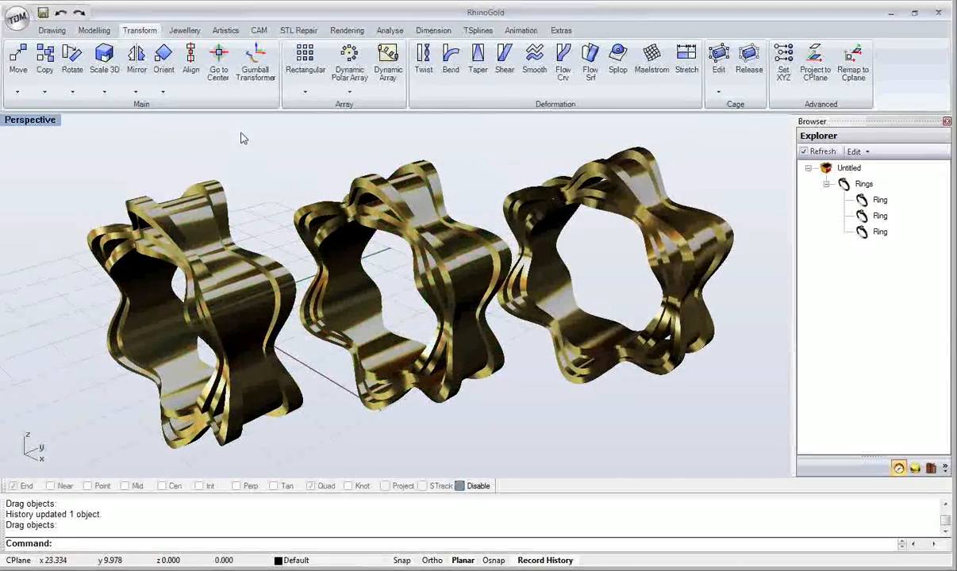
Step: Open Render Studio for Brazil, load an environment as the scene background and fit the three rings inside the render frame
left_click(339, 33)
left_click(453, 57)
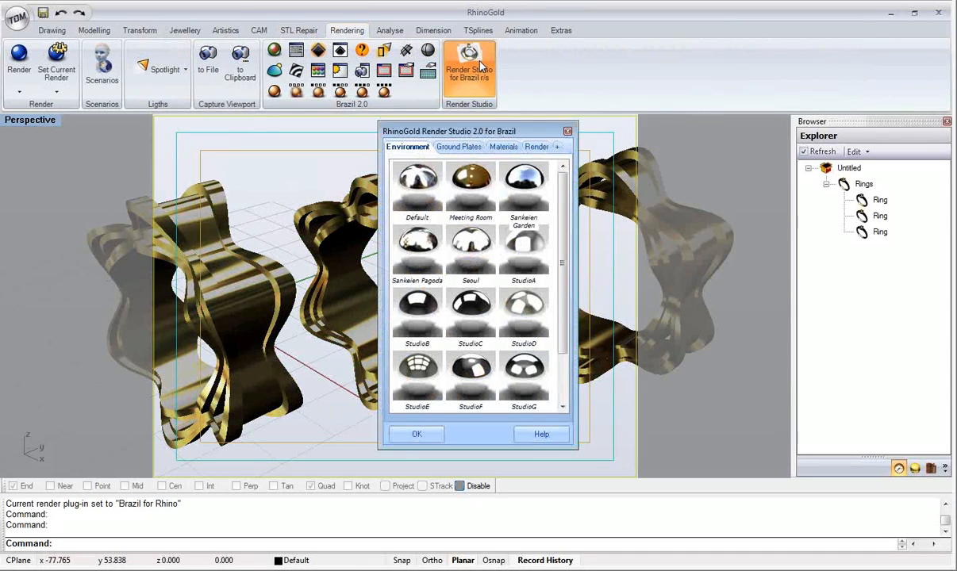
left_click_drag(459, 128, 698, 139)
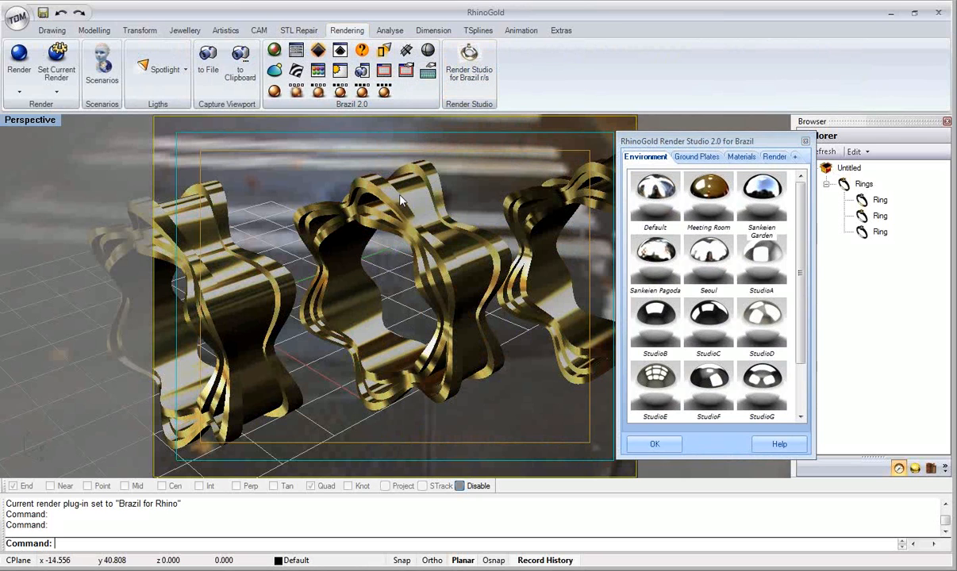
scroll(412, 223, "down", 3)
right_click_drag(413, 223, 512, 246)
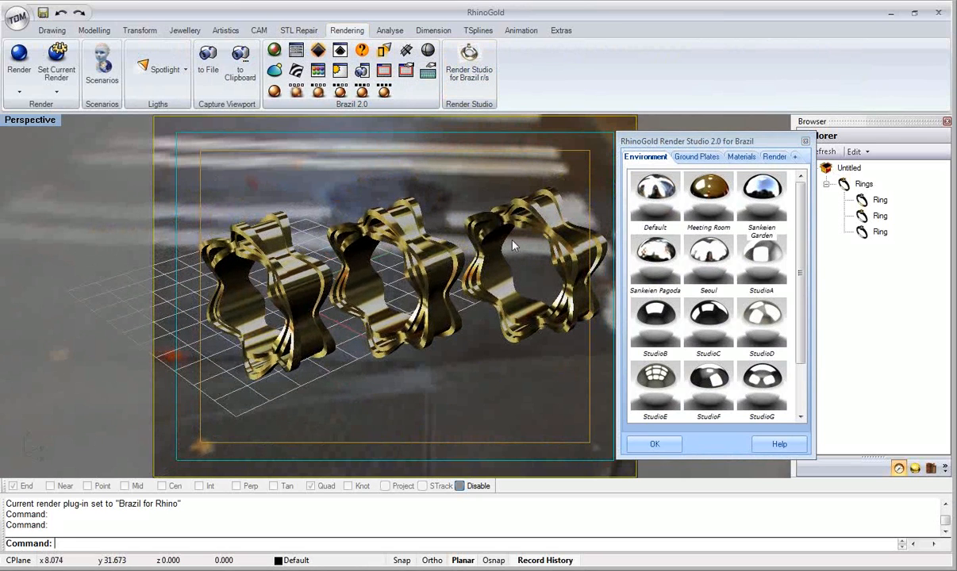
Step: Add the Concrete 01 ground plate from the Arquitecture family beneath the rings
left_click(695, 161)
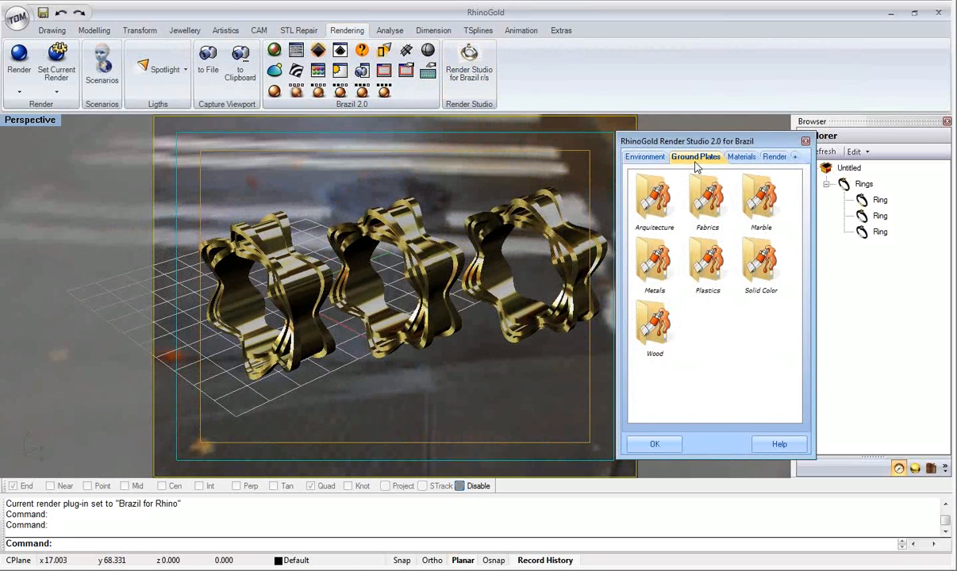
double_click(676, 208)
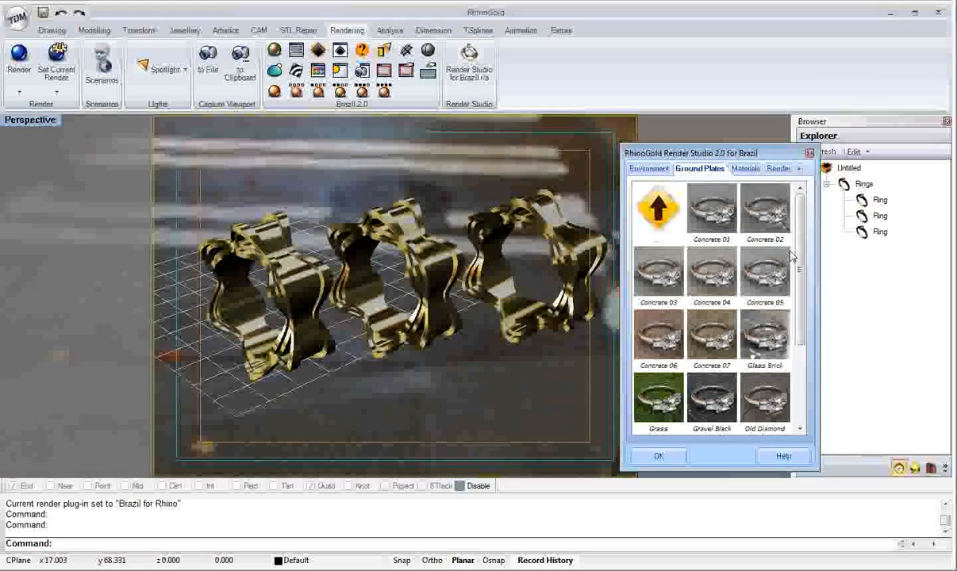
scroll(798, 258, "down", 5)
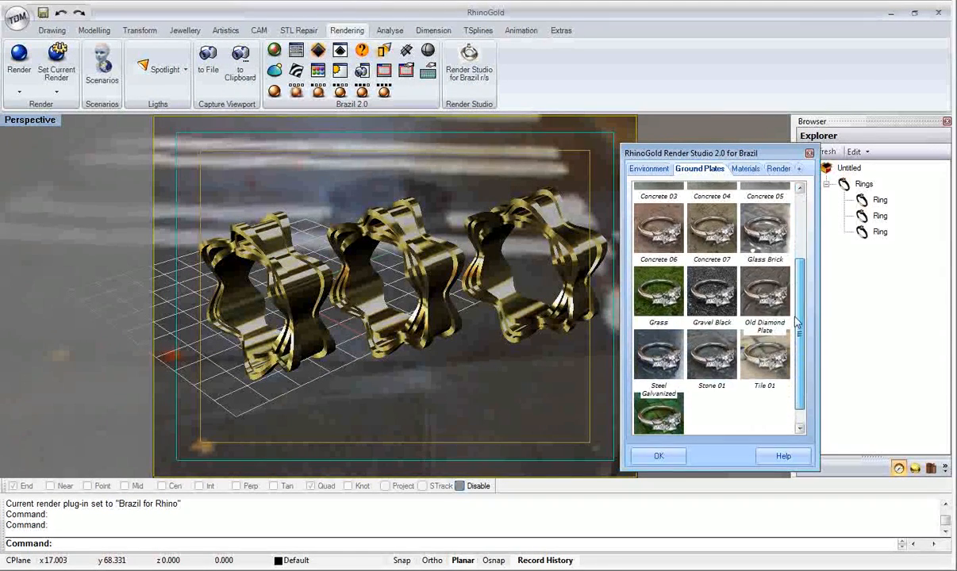
scroll(796, 242, "up", 5)
double_click(698, 207)
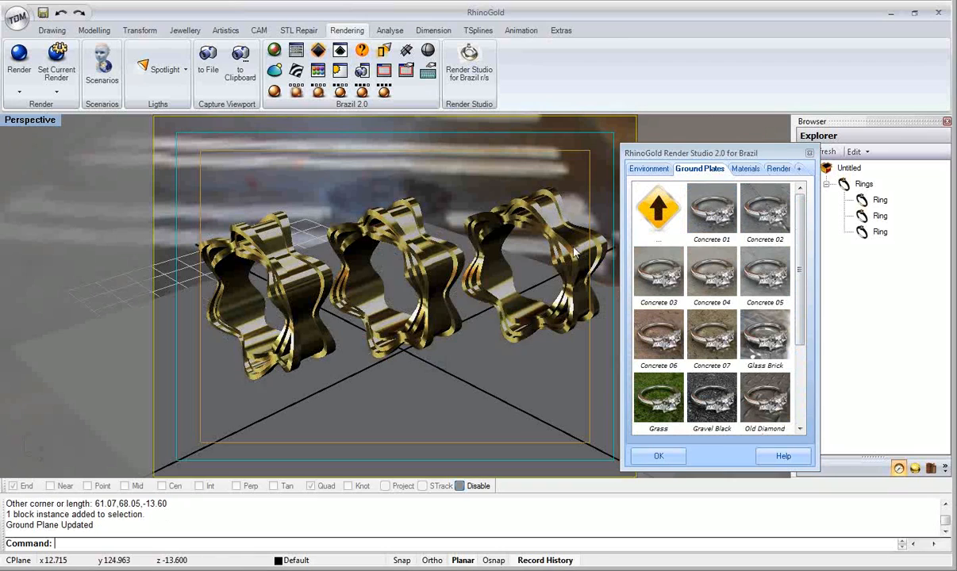
Step: Assign the metal material Gold 14k Yellow Polish to the nearest ring
left_click(743, 169)
right_click_drag(341, 223, 559, 239)
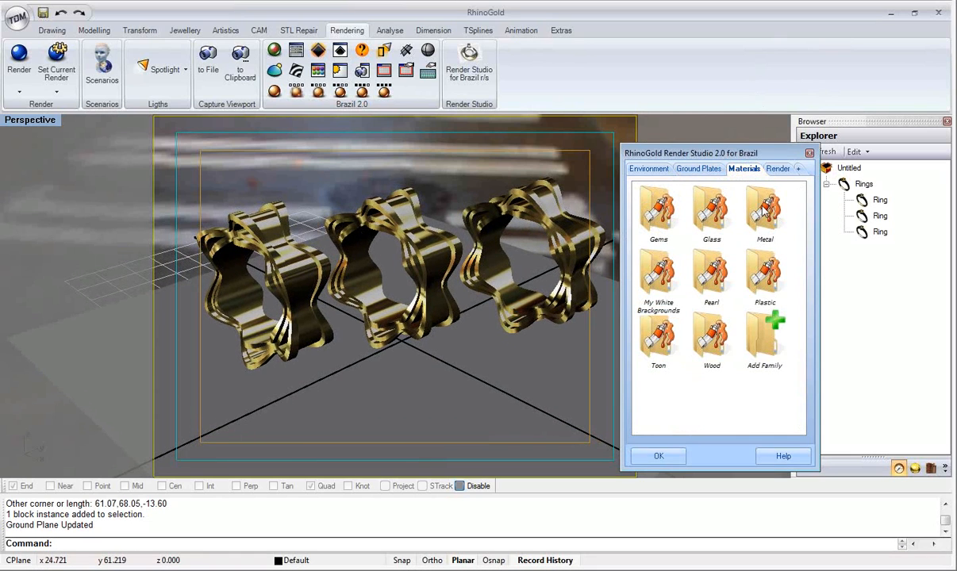
double_click(764, 212)
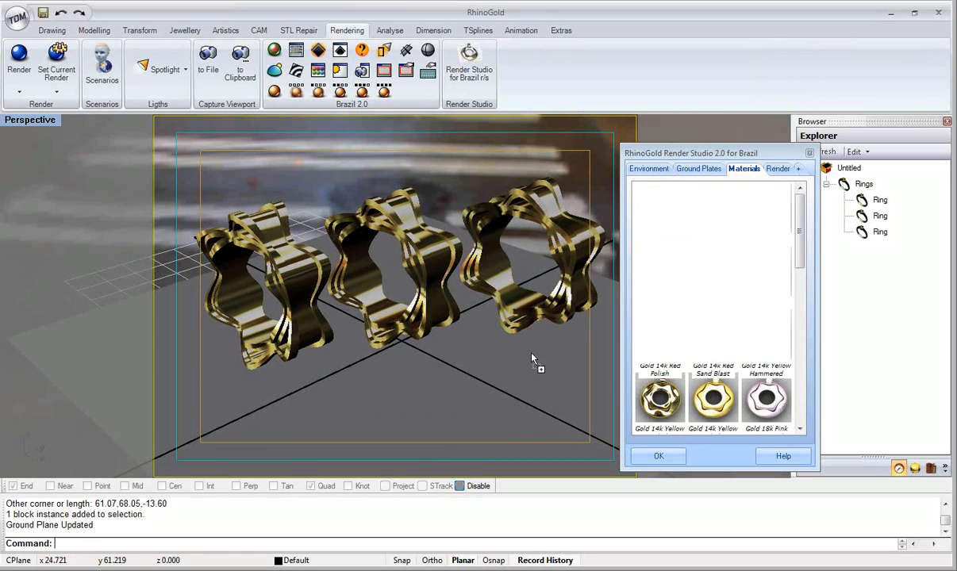
left_click(235, 191)
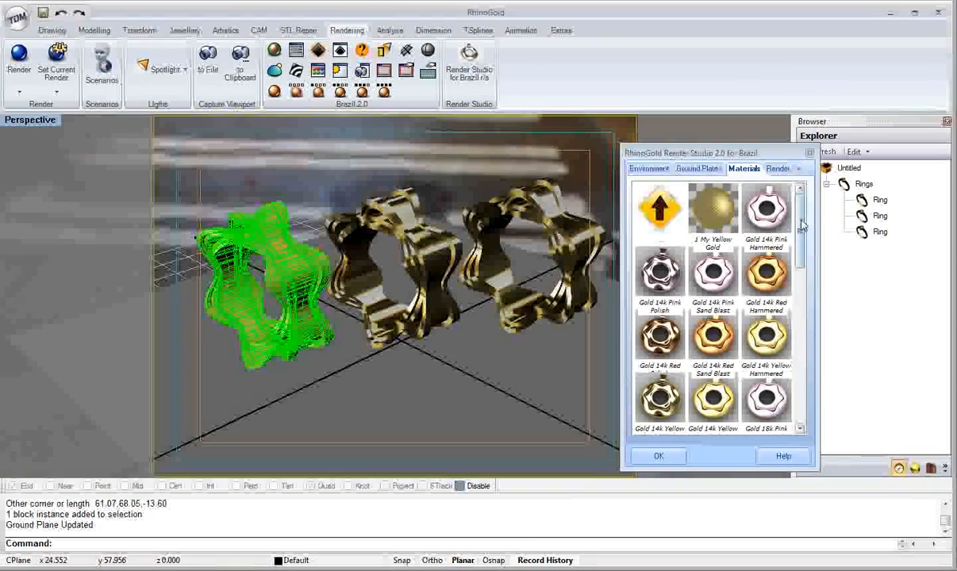
scroll(649, 238, "down", 10)
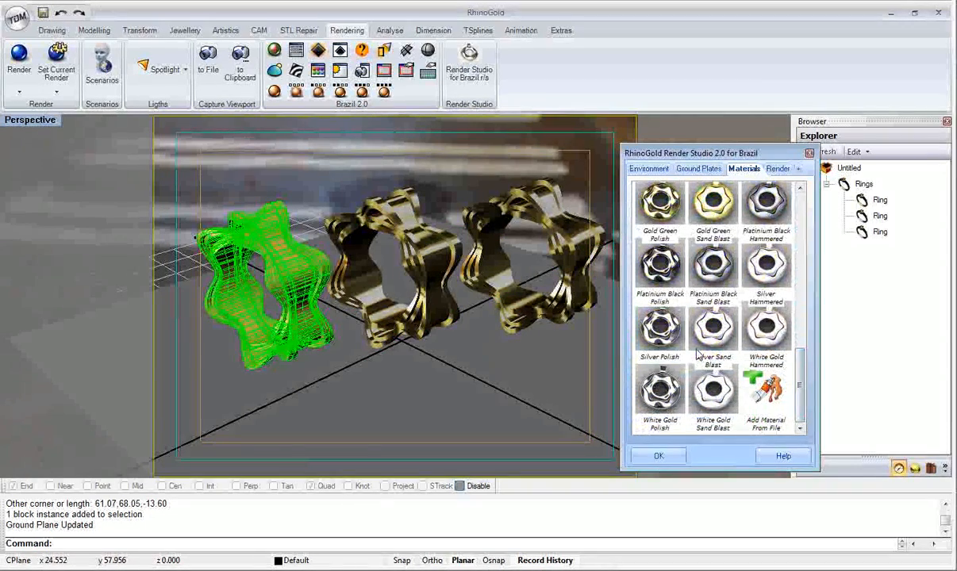
Step: Assign White Gold Polish to the middle ring and Platinium Black Polish to the farthest ring
left_click(395, 203)
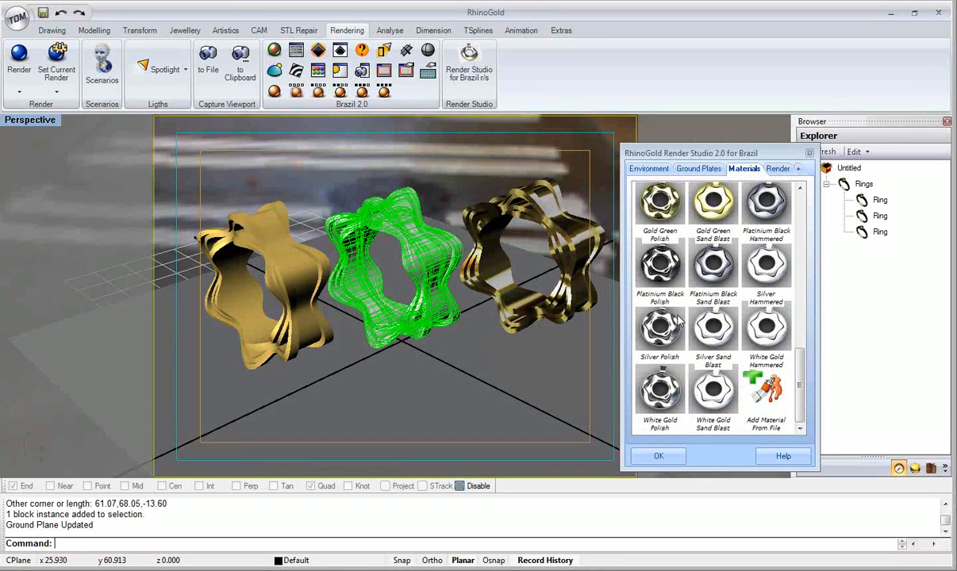
left_click(507, 220)
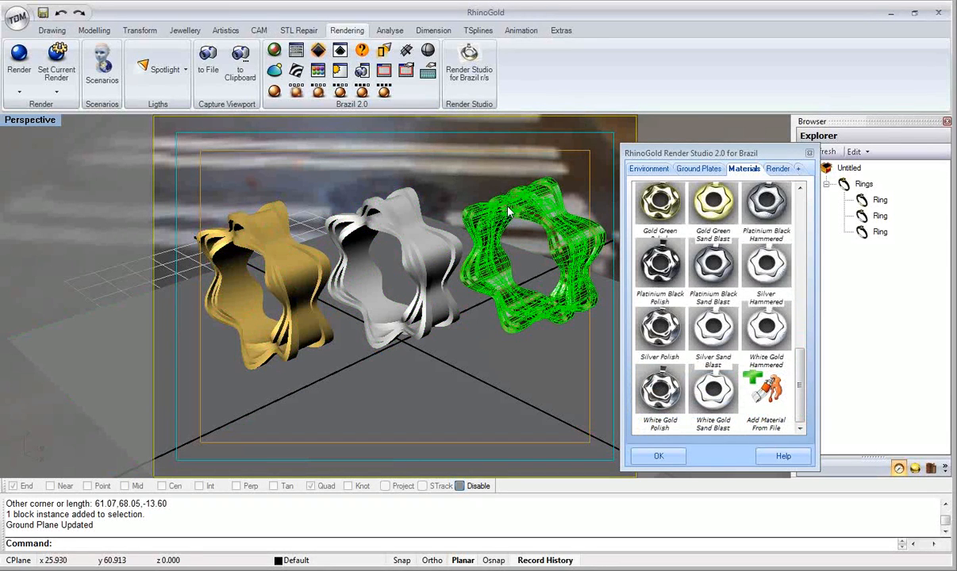
left_click(662, 270)
left_click(454, 171)
right_click_drag(455, 170, 454, 251)
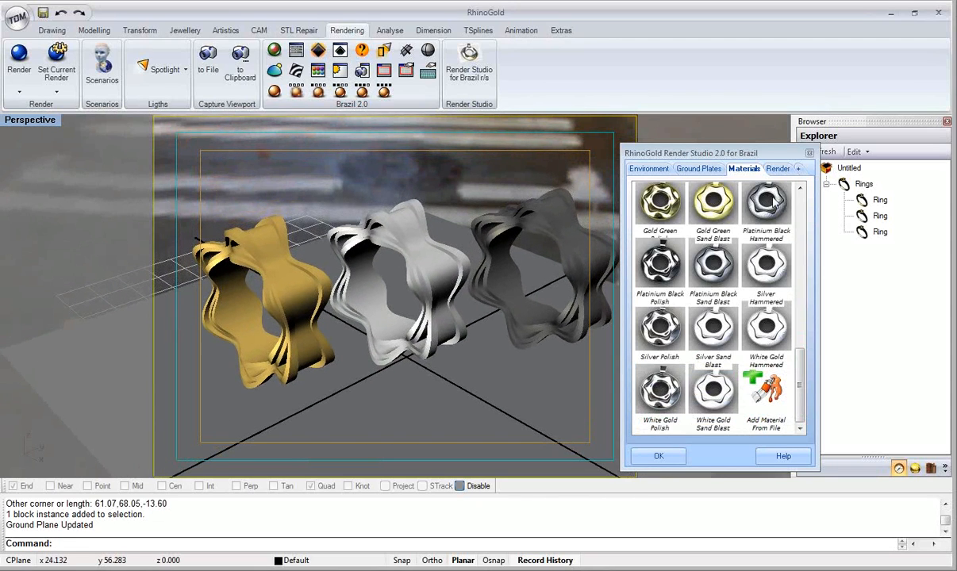
Step: Set the Render Studio output resolution to 1280x720
left_click(776, 168)
left_click_drag(772, 159, 793, 159)
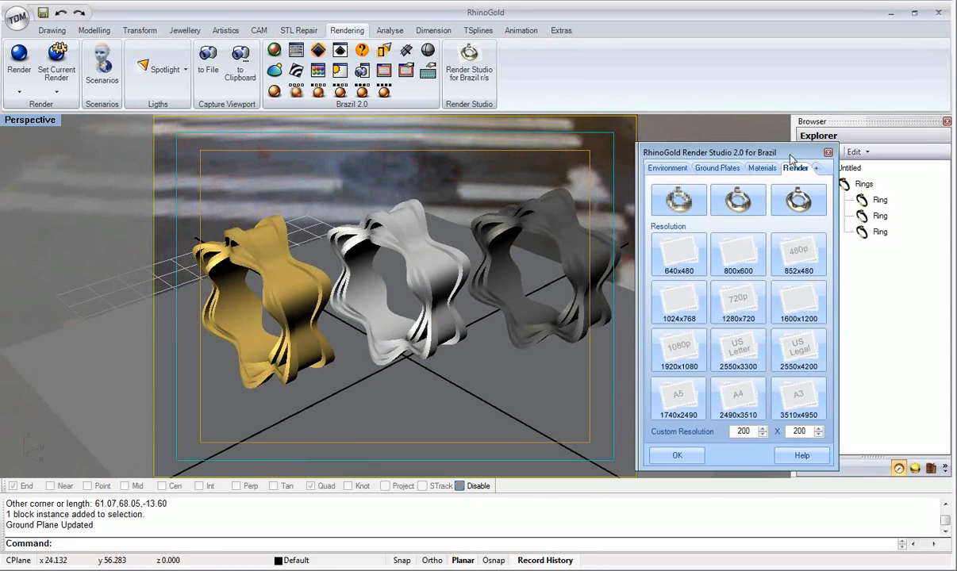
left_click(751, 321)
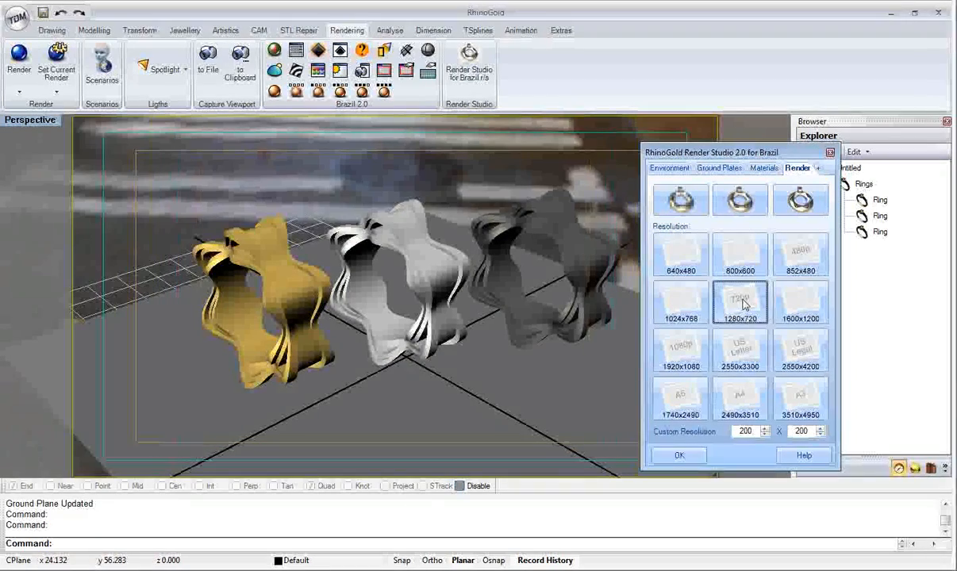
Step: Frame the three rings larger, render them with the finest quality preset and close the finished image
scroll(480, 305, "up", 2)
right_click_drag(447, 282, 575, 317)
left_click_drag(718, 153, 771, 150)
left_click(835, 199)
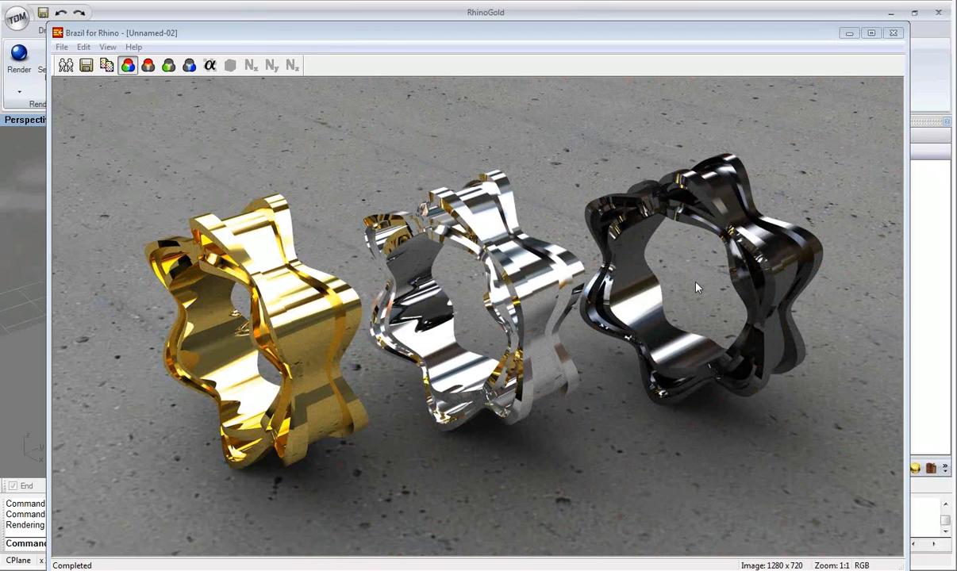
left_click(892, 35)
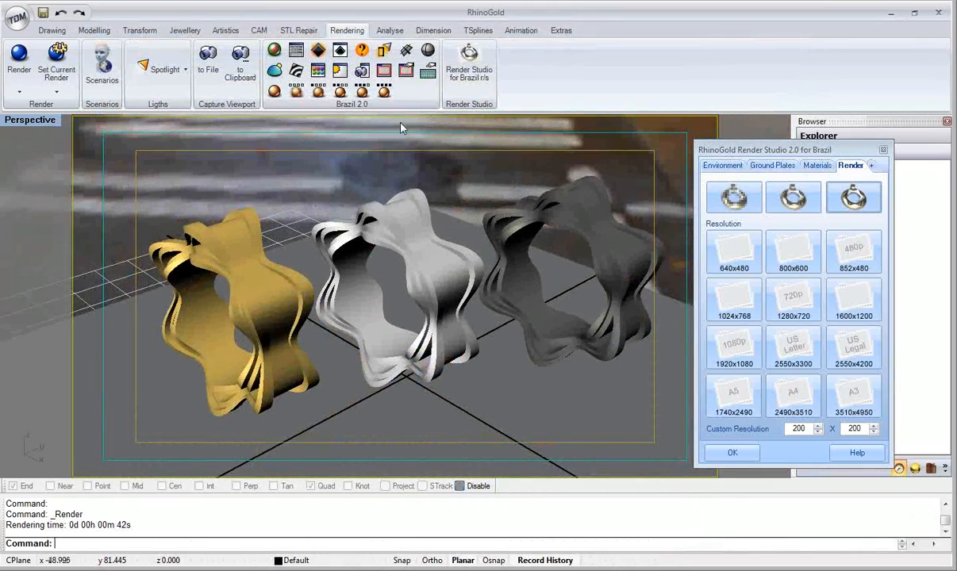
Step: In the Material Editor, exclude all scene objects from the reflections of Gold 14k Yellow Polish
left_click(274, 51)
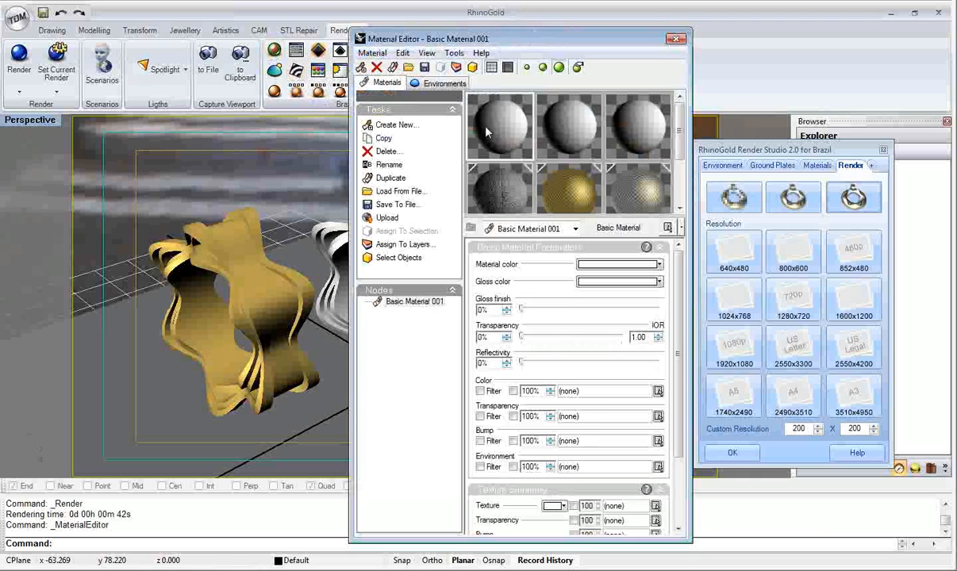
left_click_drag(539, 45, 639, 33)
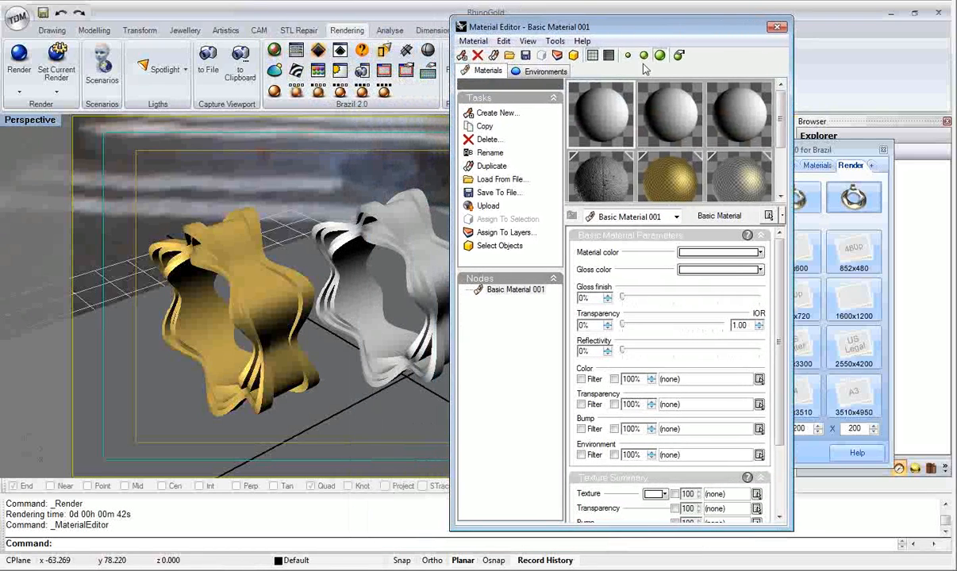
left_click(665, 168)
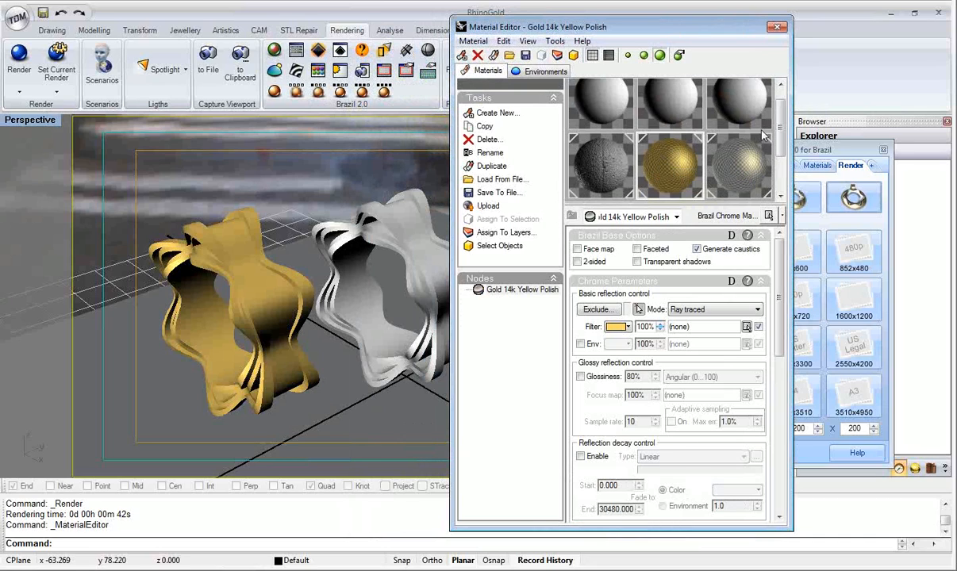
scroll(664, 168, "down", 1)
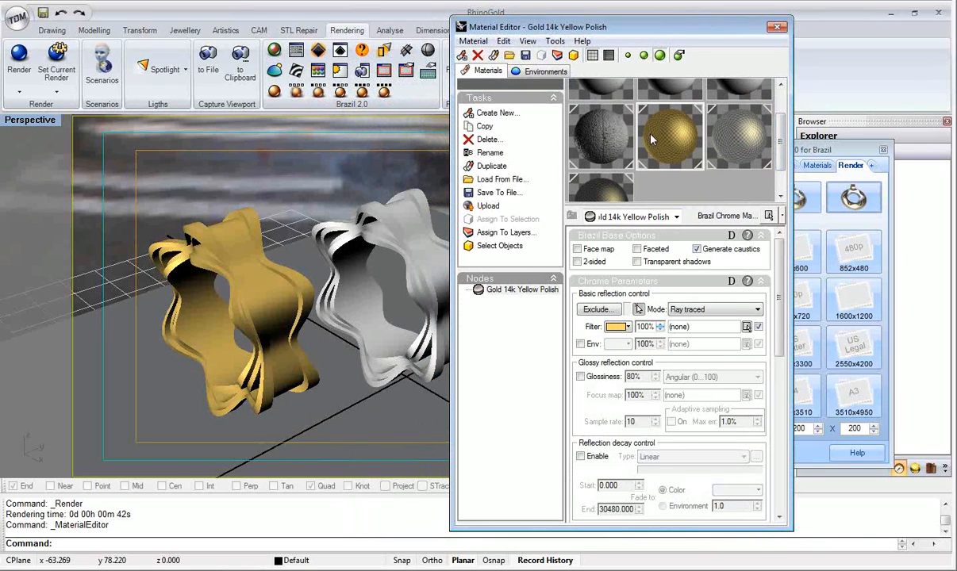
left_click(596, 310)
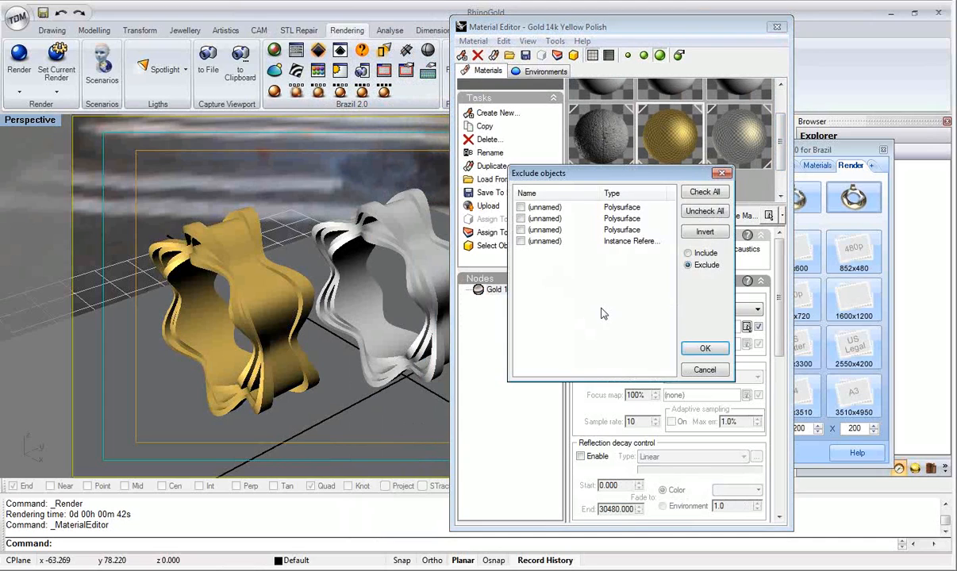
left_click(697, 194)
left_click(702, 350)
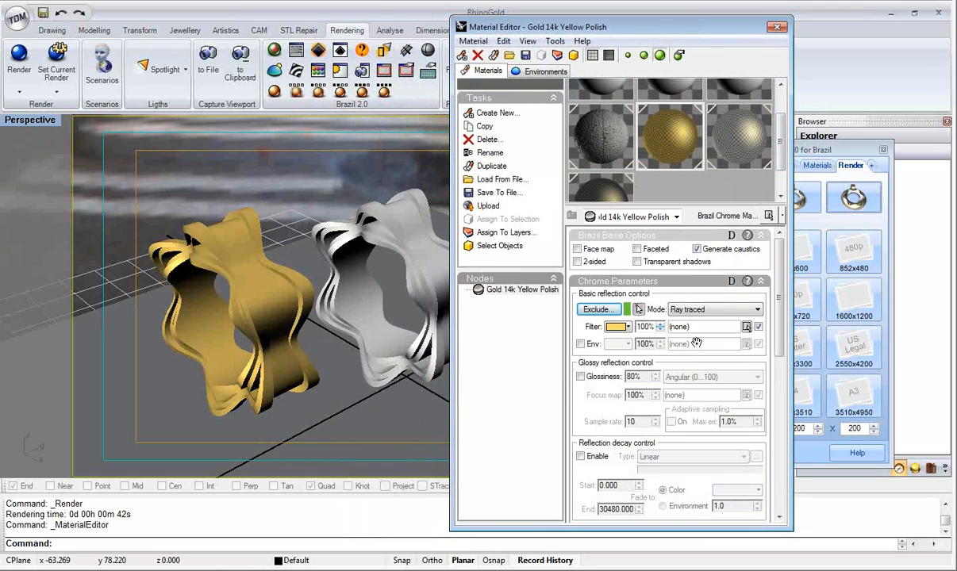
Step: Exclude all scene objects from the reflections of White Gold Polish
left_click(736, 157)
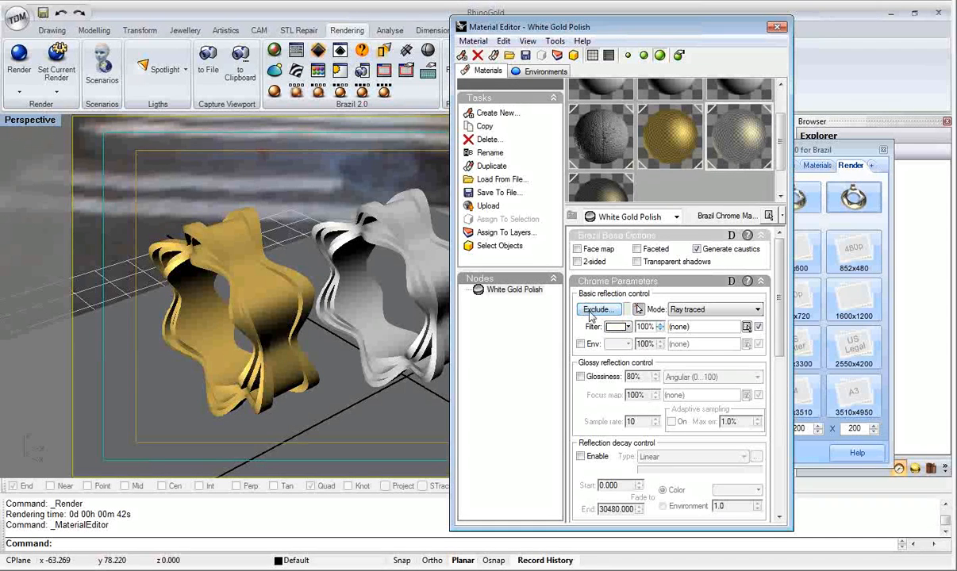
left_click(597, 310)
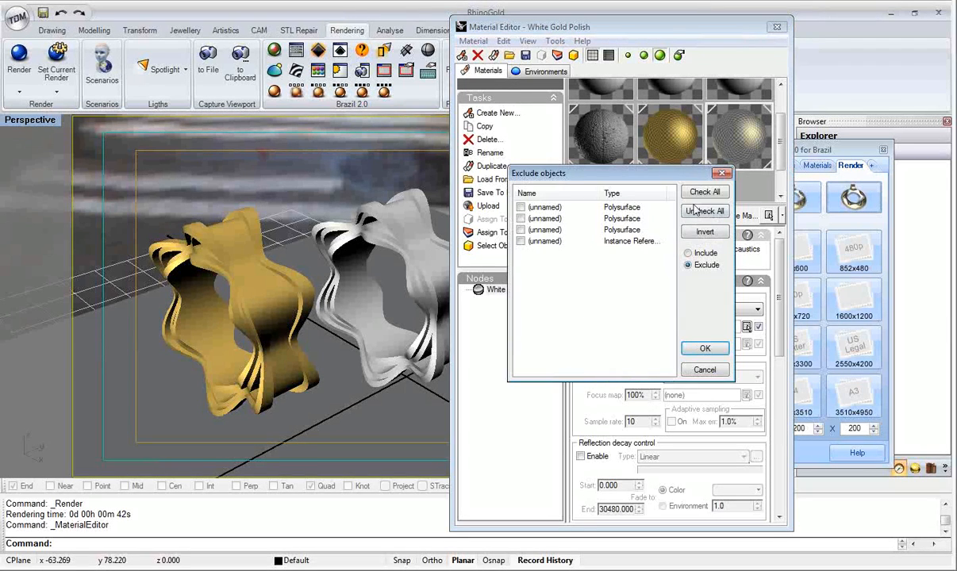
left_click(701, 346)
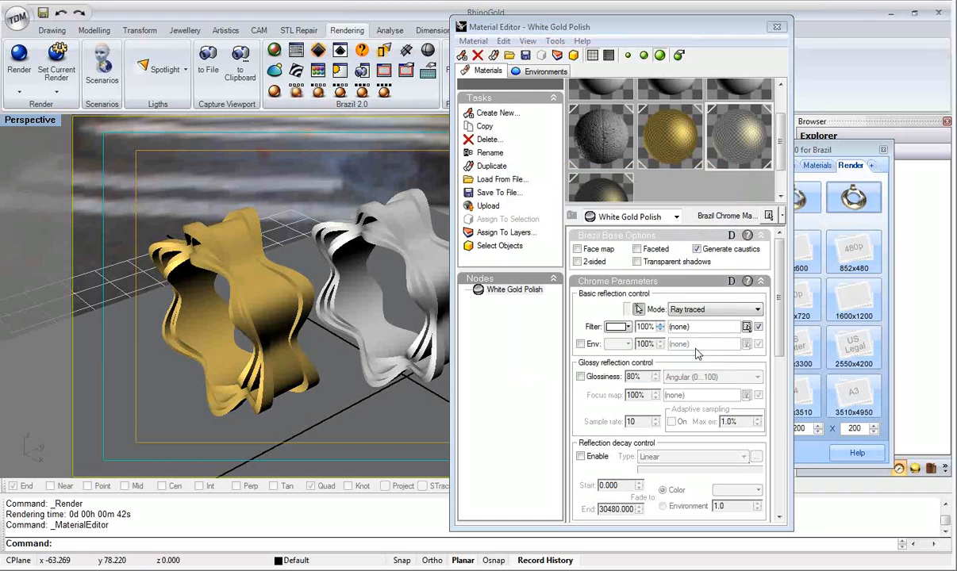
Step: Exclude all scene objects from the reflections of Platinium Black Polish and close the Material Editor
left_click(601, 190)
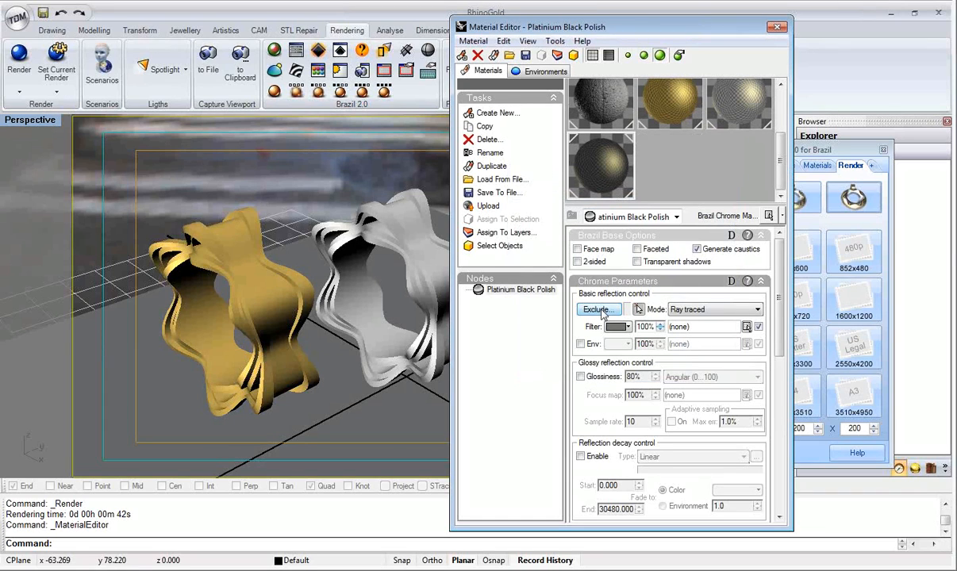
left_click(601, 311)
left_click(703, 192)
left_click(703, 348)
left_click(776, 26)
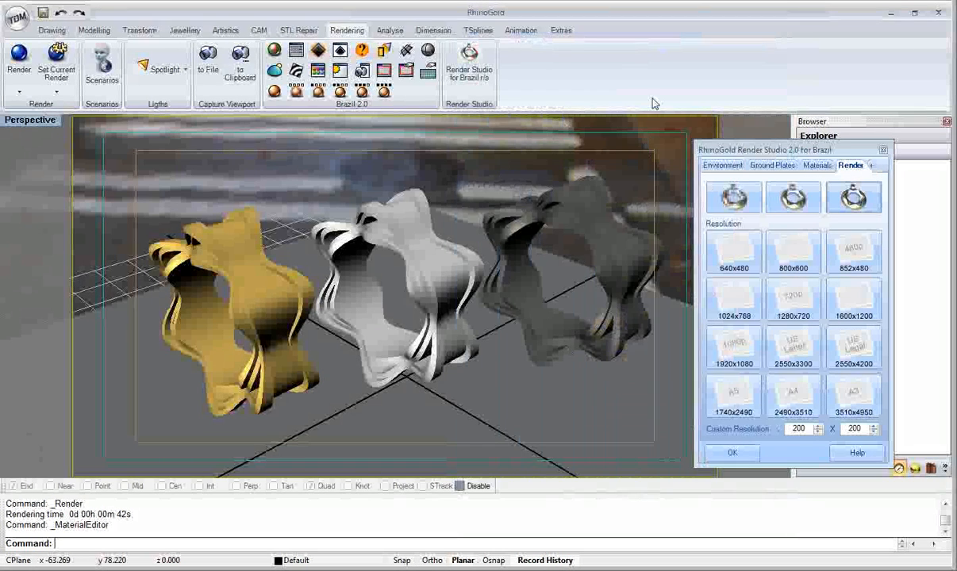
Step: Render the three rings again and save the image to the Desktop as the JPEG file Render 1
left_click(734, 198)
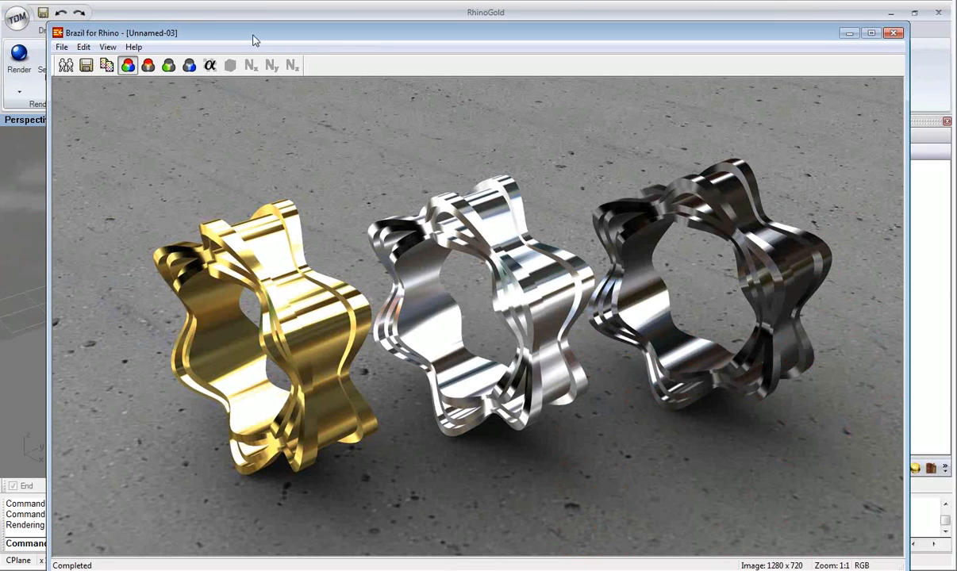
left_click_drag(254, 40, 251, 26)
left_click(83, 52)
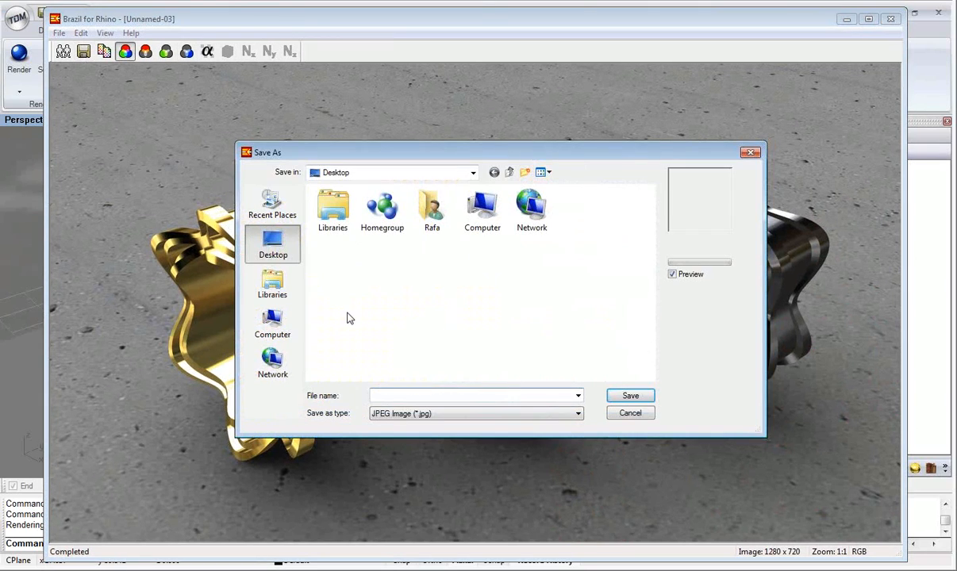
type("Render 1")
key("Return")
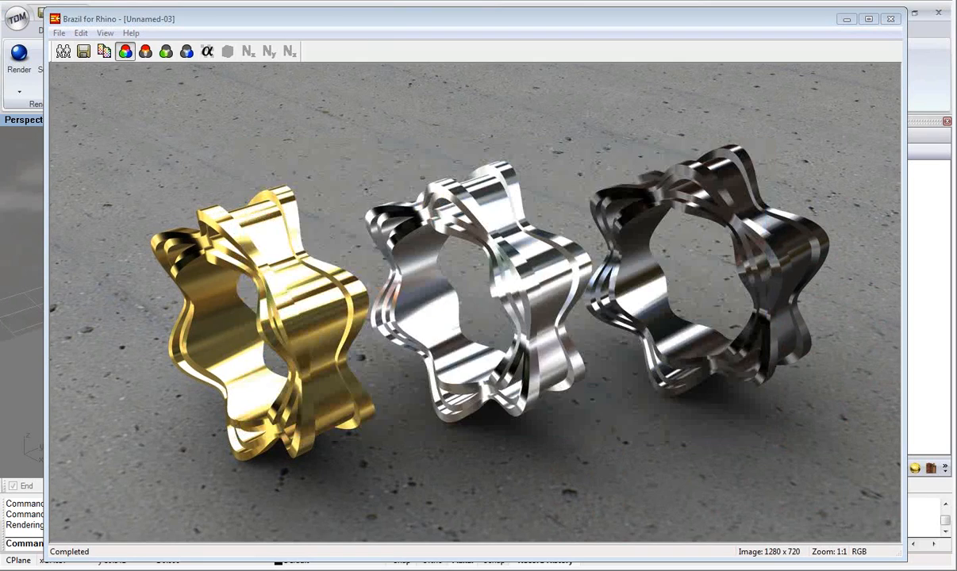
Step: Close the Brazil render window with the three finished rings
left_click_drag(521, 22, 344, 46)
left_click(656, 49)
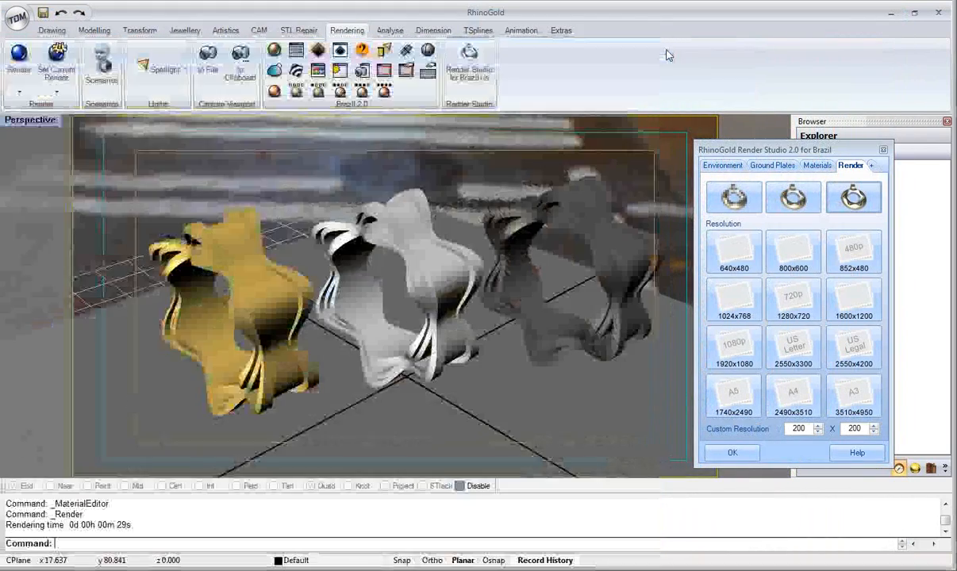
right_click_drag(431, 190, 603, 194)
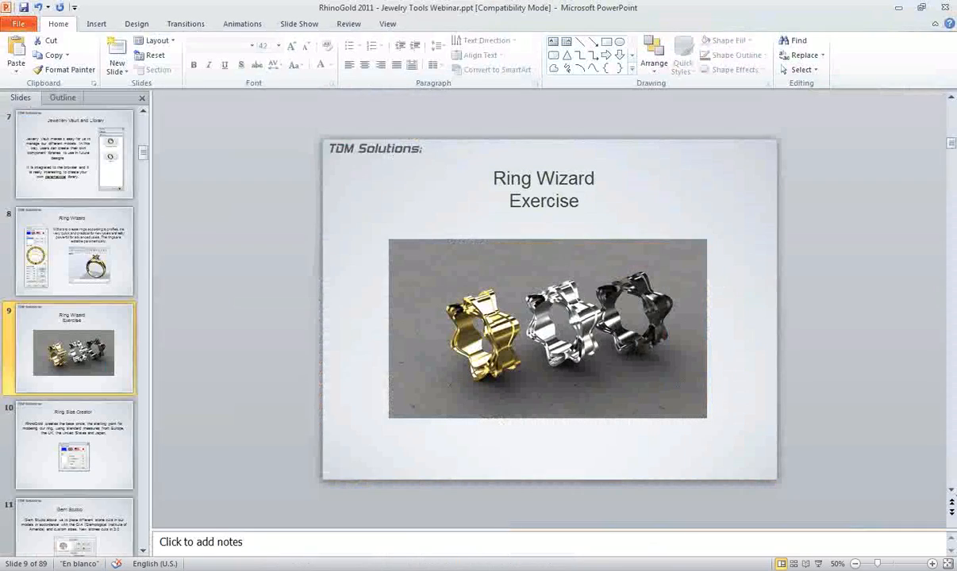
Step: Present the Ring Wizard Exercise and Ring Size Creator slides full screen in PowerPoint, and end the slide show
left_click(819, 563)
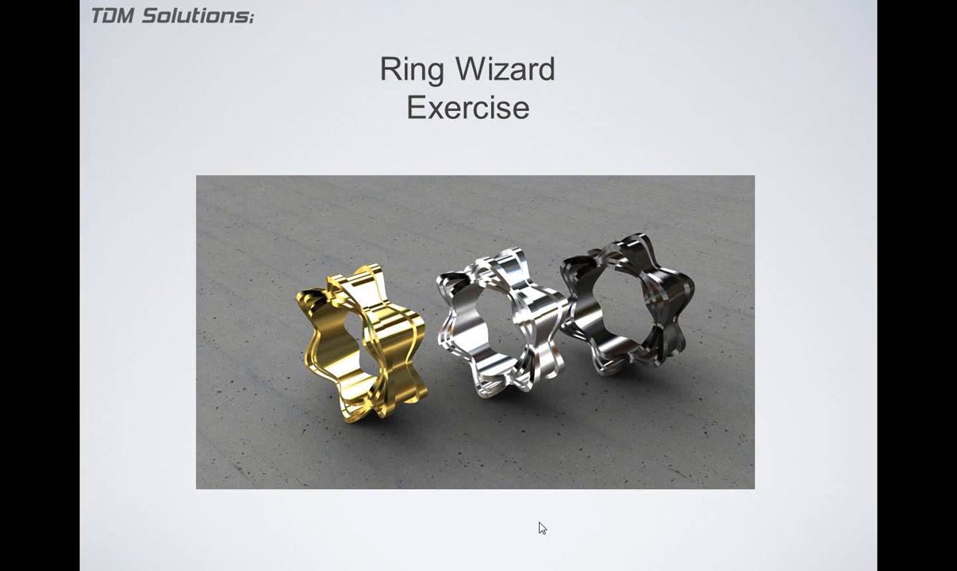
left_click(476, 556)
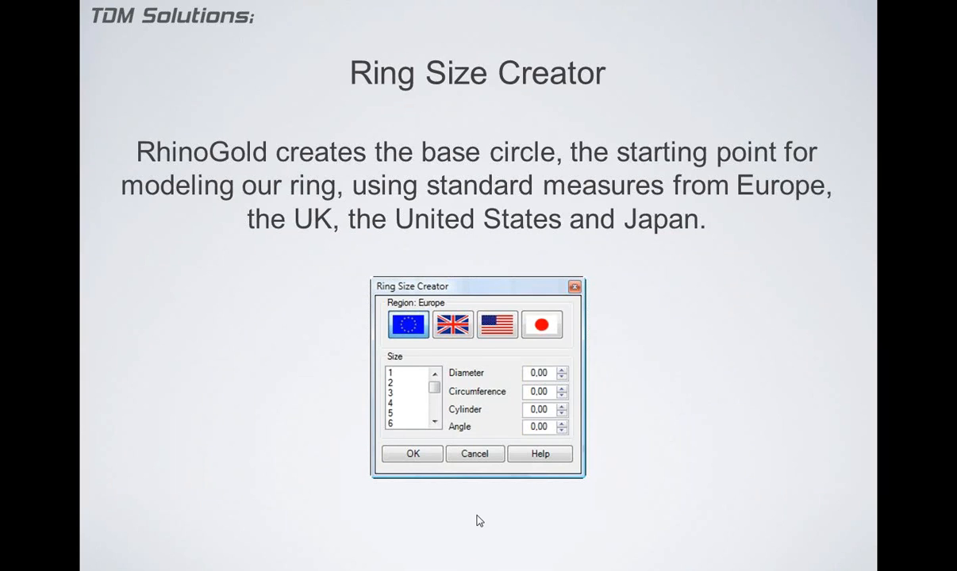
key("Escape")
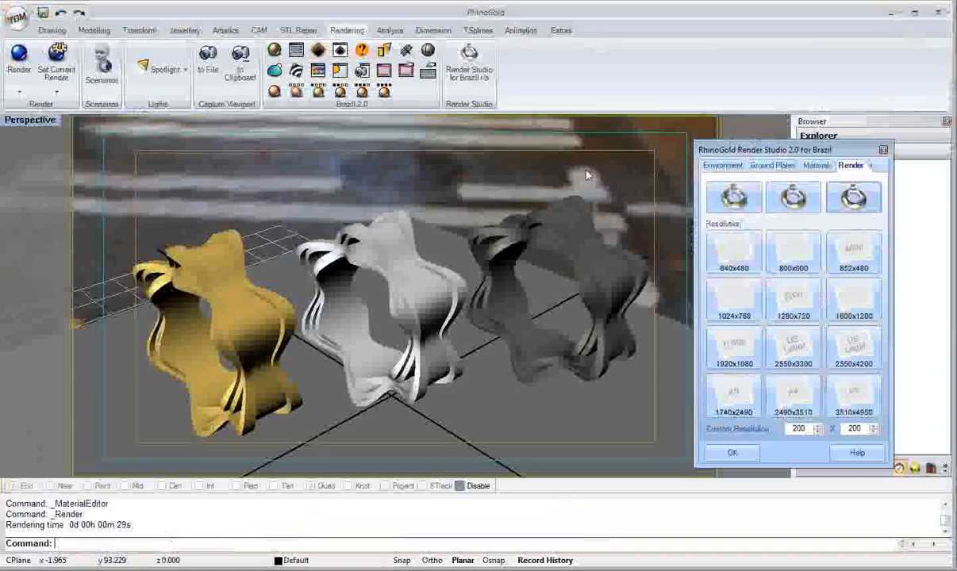
Step: Start a new RhinoGold document without saving the ring scene, and maximize the Perspective viewport
left_click(15, 16)
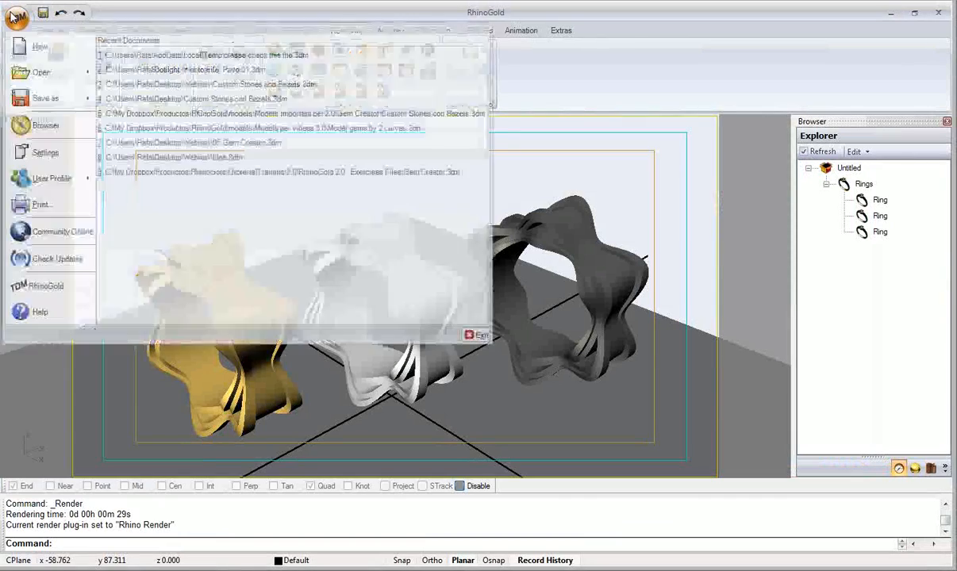
left_click(38, 47)
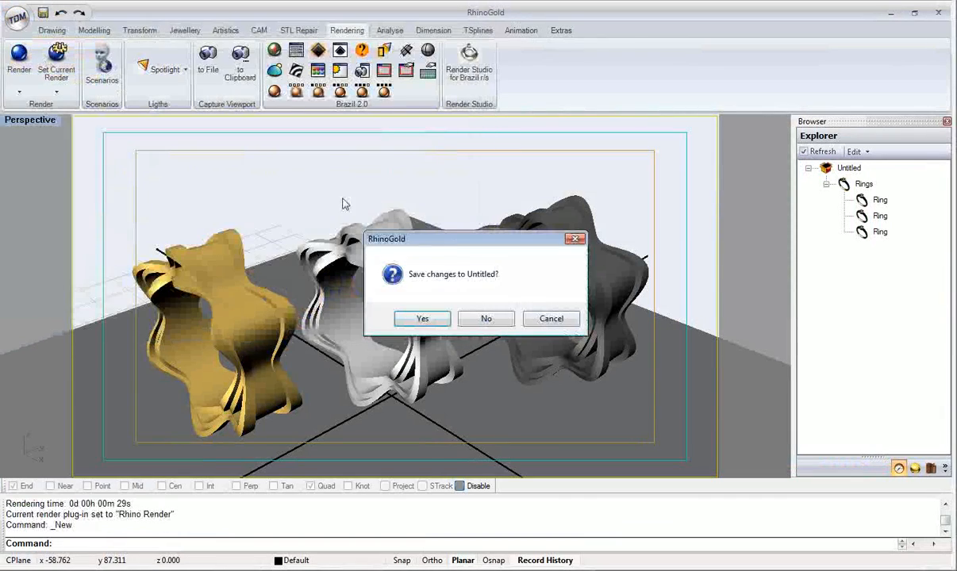
left_click(478, 316)
left_click(552, 376)
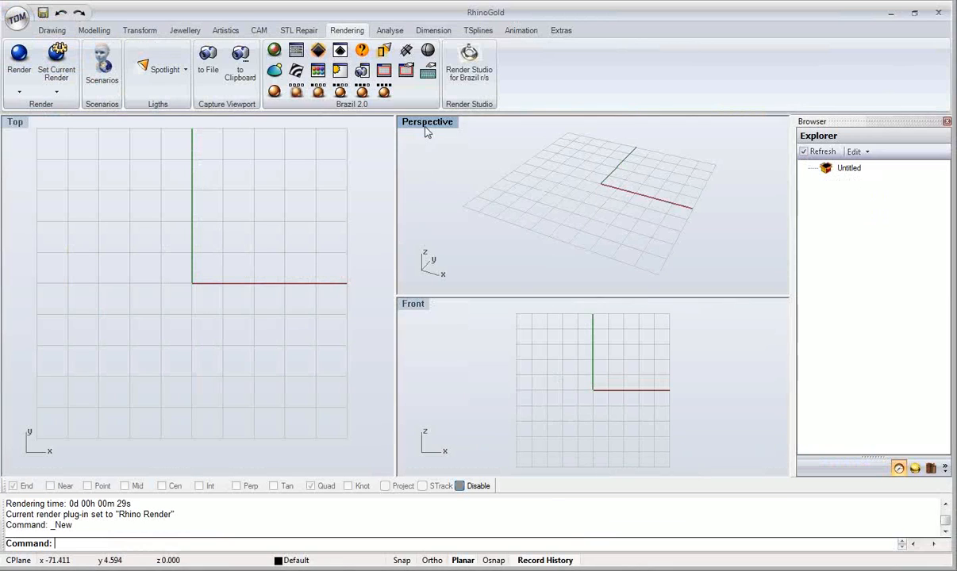
double_click(409, 122)
scroll(414, 253, "up", 5)
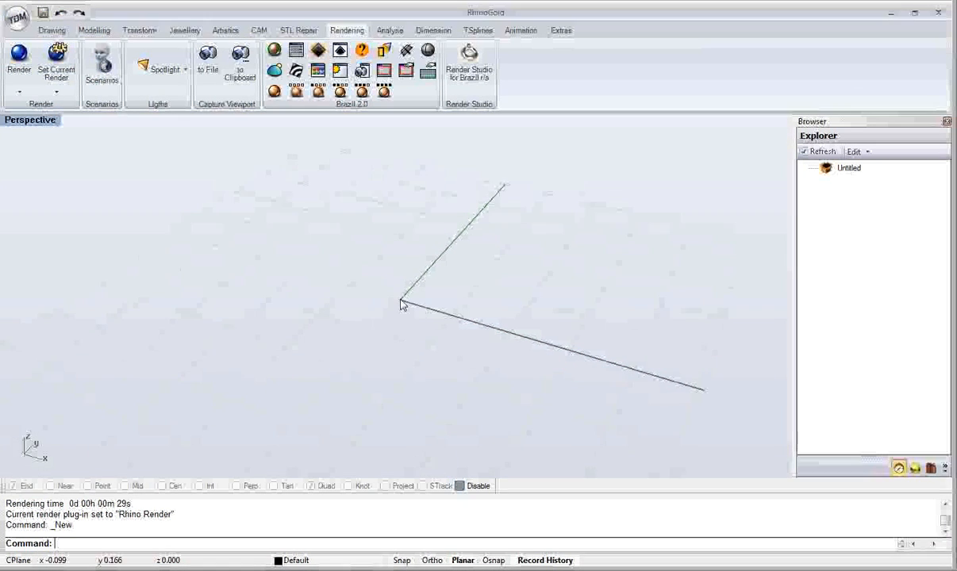
Step: Start the Ring Size Creator and preview a gauge in European standard size 5
left_click(185, 30)
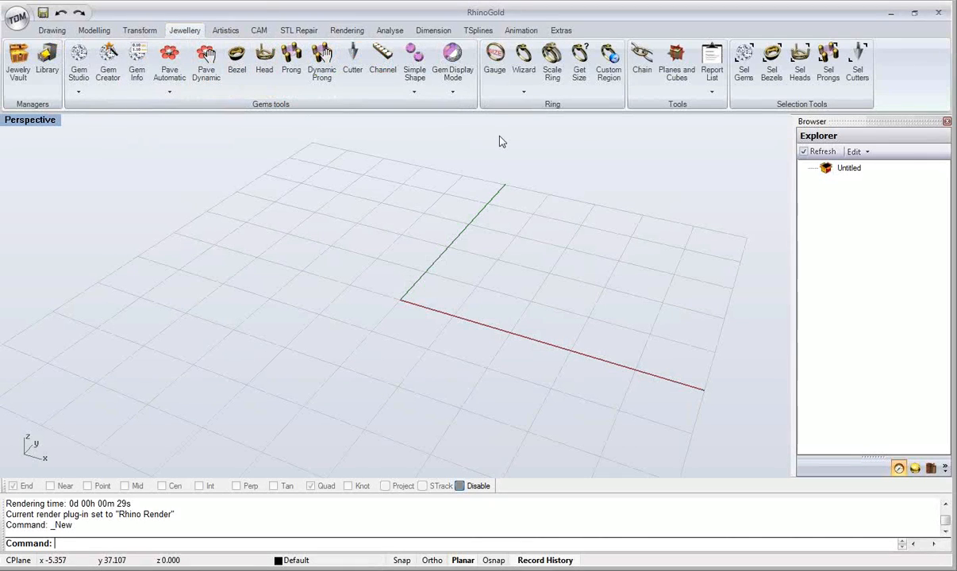
left_click(500, 96)
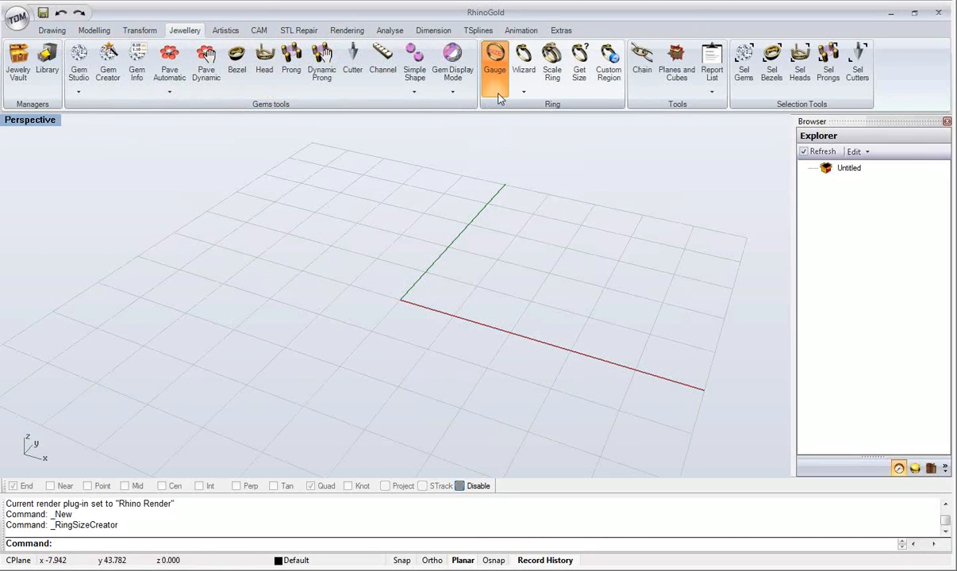
right_click_drag(387, 249, 411, 265)
scroll(413, 268, "down", 3)
left_click_drag(109, 156, 115, 156)
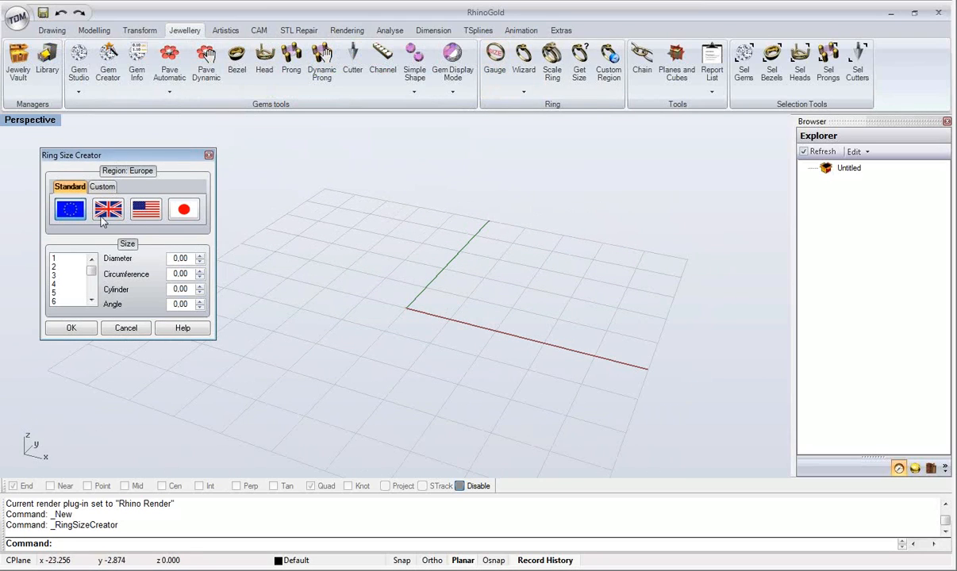
left_click(72, 290)
scroll(73, 290, "down", 1)
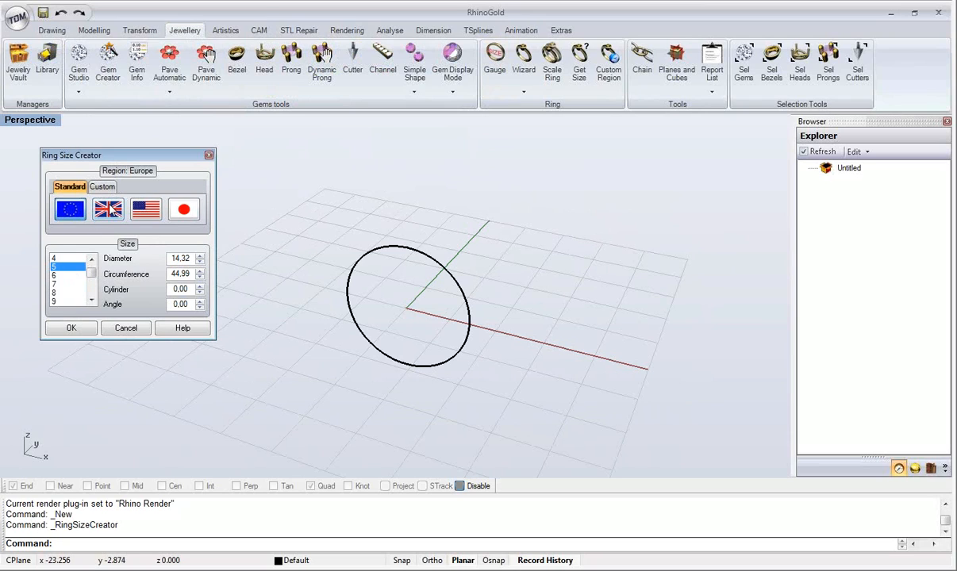
Step: Change the gauge's region to Britain and its ring size to G1/2
left_click(108, 208)
left_click(61, 274)
scroll(69, 291, "down", 3)
scroll(69, 290, "down", 1)
left_click(69, 285)
mouse_move(366, 329)
right_mouse_down()
mouse_move(442, 321)
mouse_move(402, 334)
mouse_move(369, 326)
right_mouse_up()
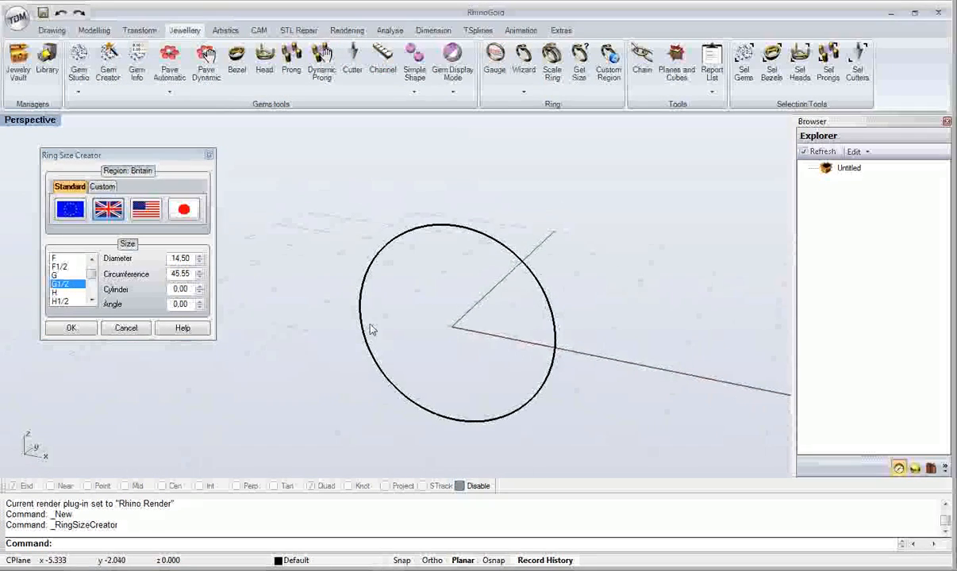
Step: Give the gauge an opening angle and a cylinder, and create it
left_click(186, 303)
scroll(187, 302, "up", 1)
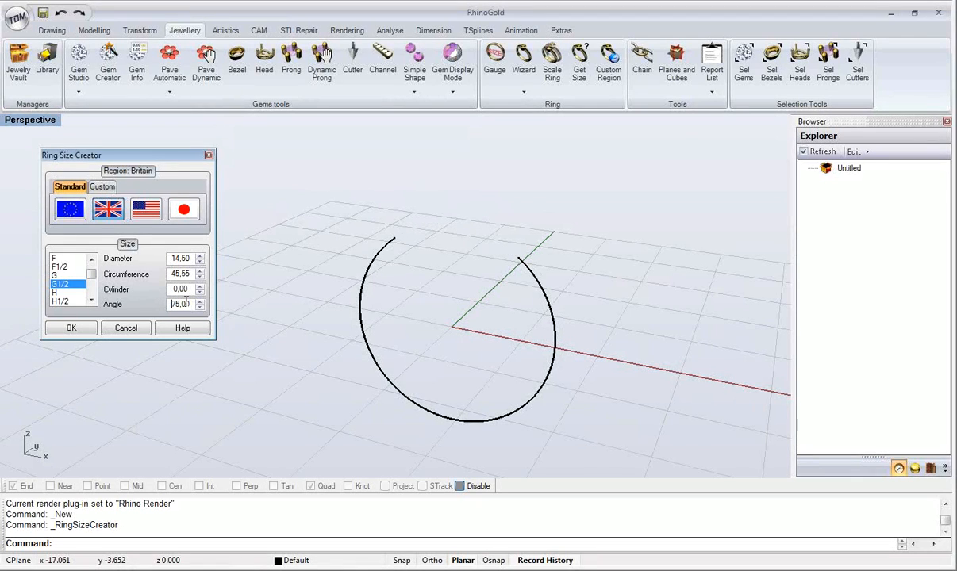
scroll(186, 300, "down", 1)
scroll(190, 286, "up", 5)
right_click_drag(511, 326, 448, 275)
left_click(89, 325)
Step: Turn on the control points of the open gauge curve and select the four points beside its gap
right_click_drag(582, 239, 513, 277)
left_click(500, 277)
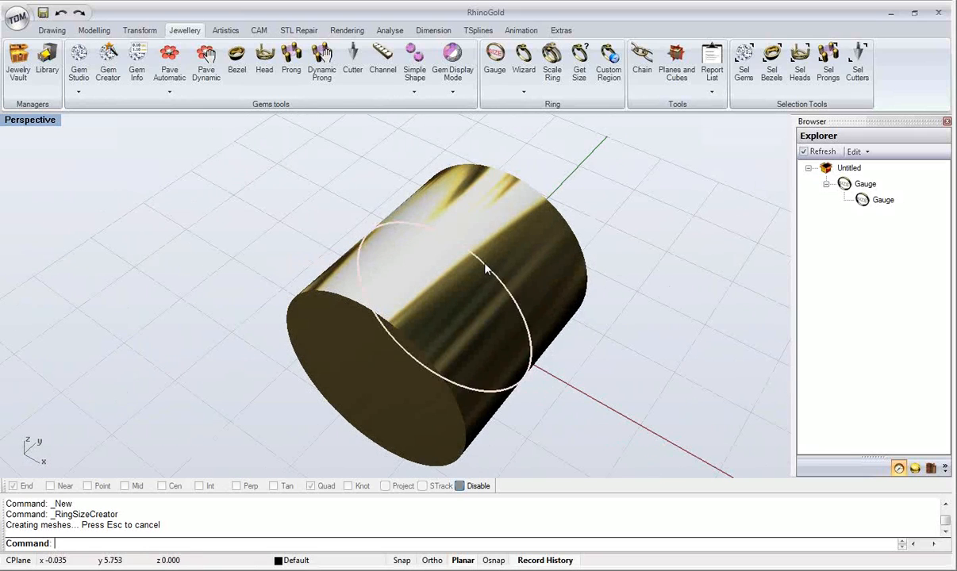
left_click(537, 300)
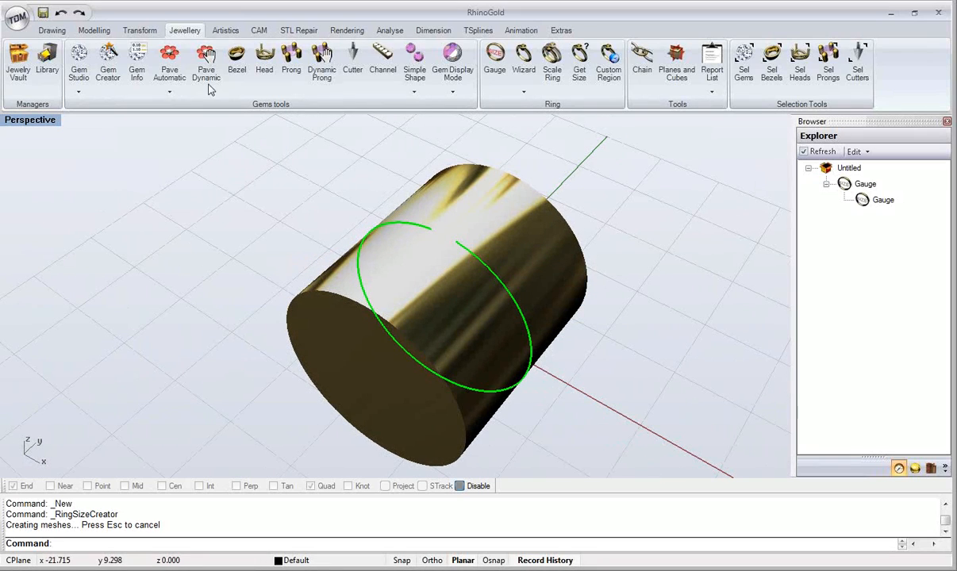
left_click(62, 32)
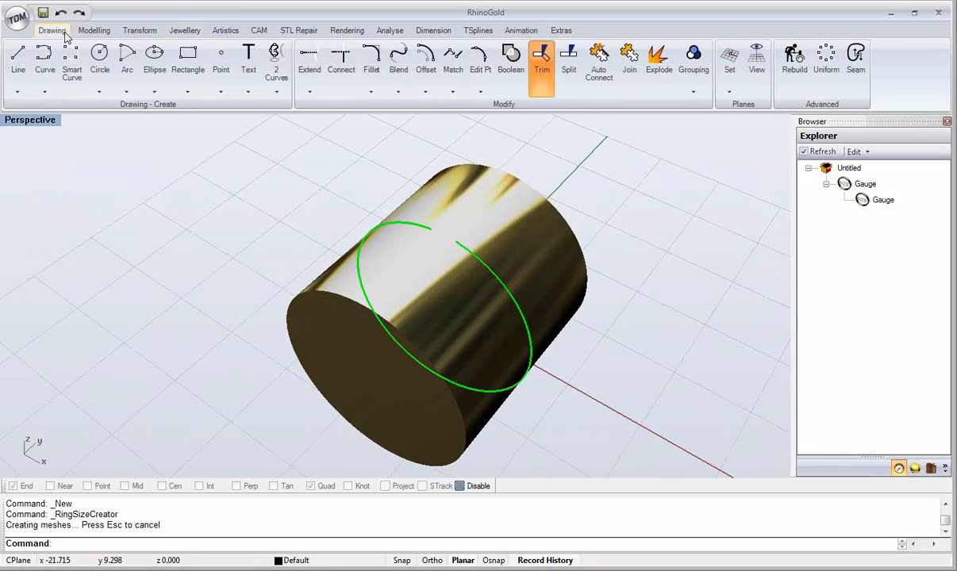
left_click(481, 67)
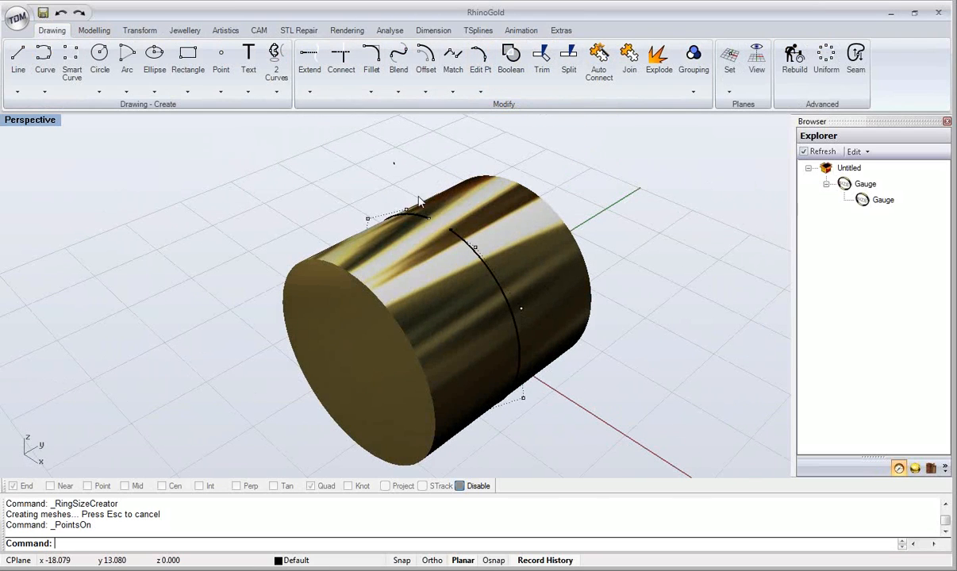
left_click_drag(368, 155, 468, 242)
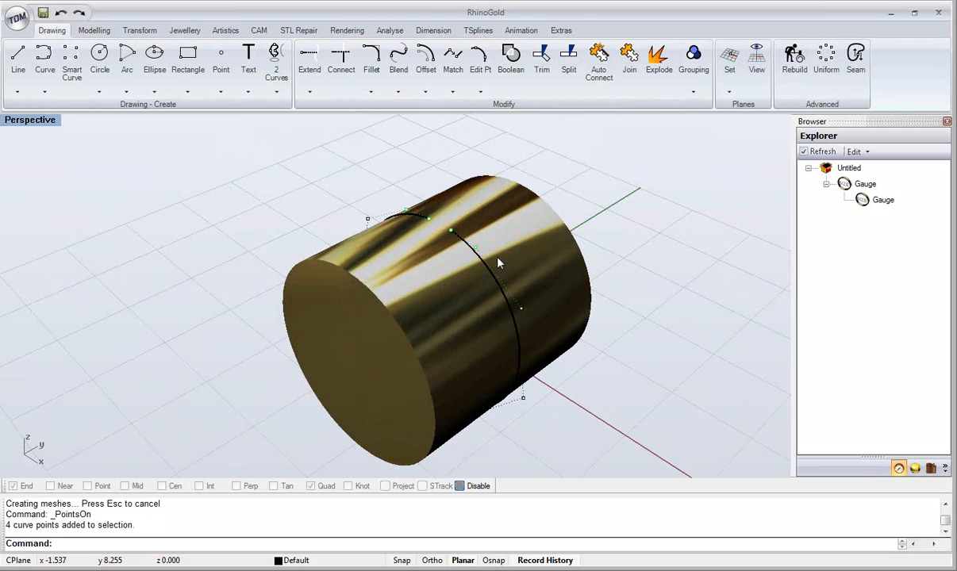
Step: Rotate the selected control points about the vertical axis with the Gumball Transformer, twisting the two open curve ends apart
left_click(139, 30)
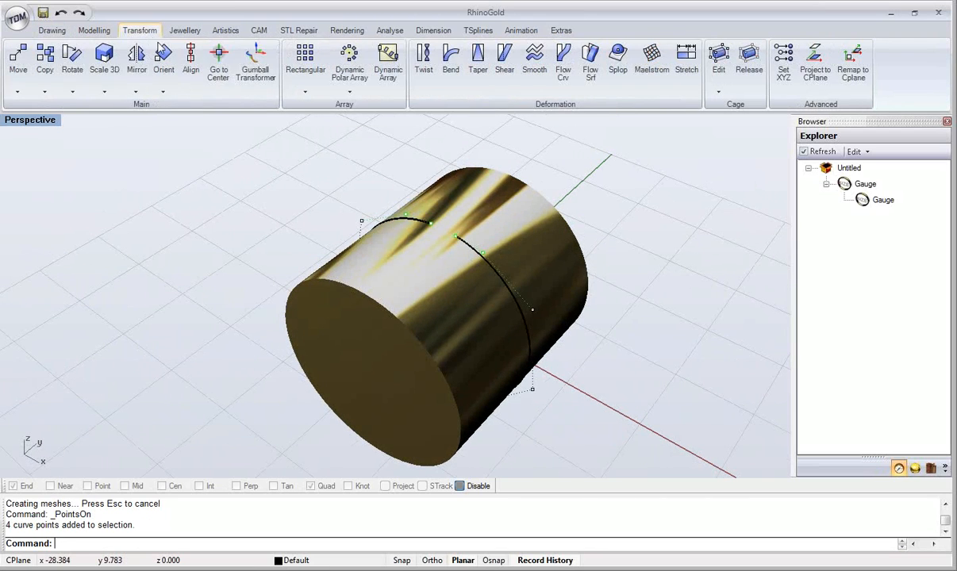
left_click(252, 72)
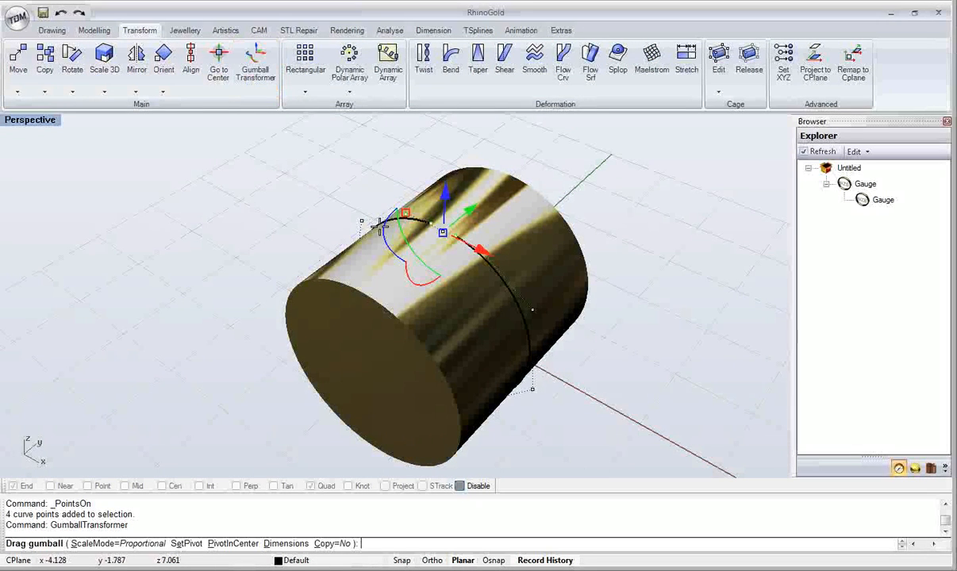
left_click_drag(385, 226, 396, 268)
right_click(395, 268)
right_click_drag(340, 251, 308, 182)
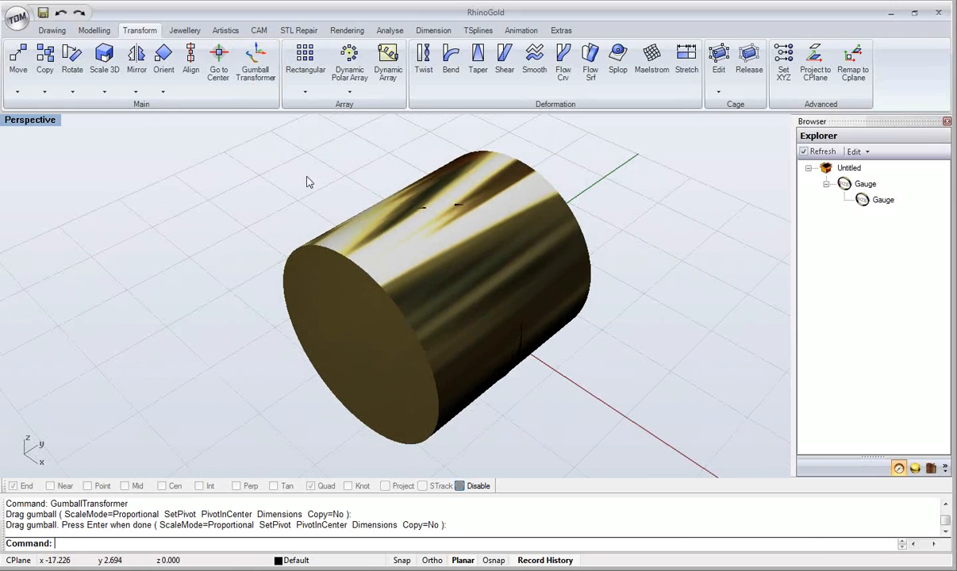
Step: Create a Dynamic Profile along the twisted gauge curve, using it as the rail with a width and height of 1.00
left_click(184, 30)
left_click(523, 92)
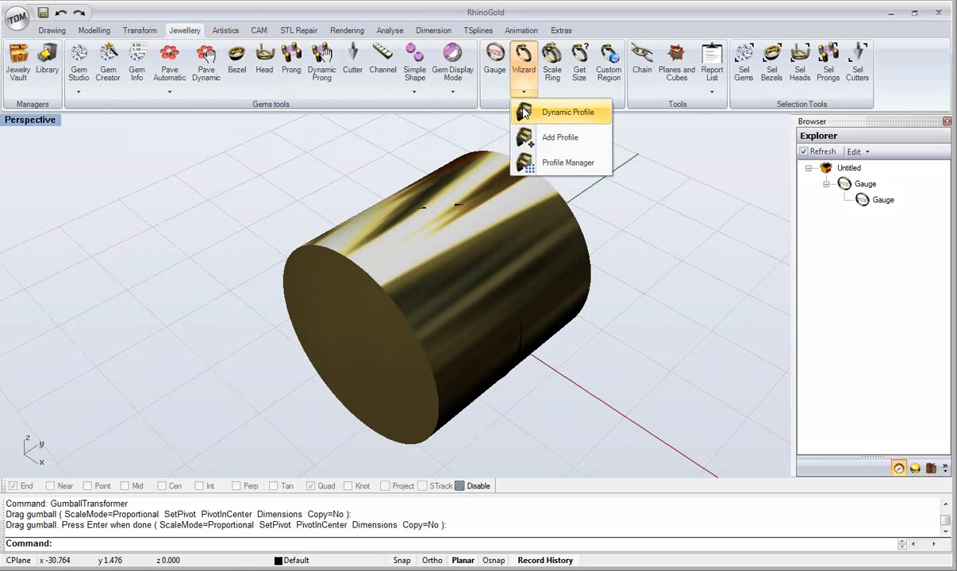
left_click(524, 112)
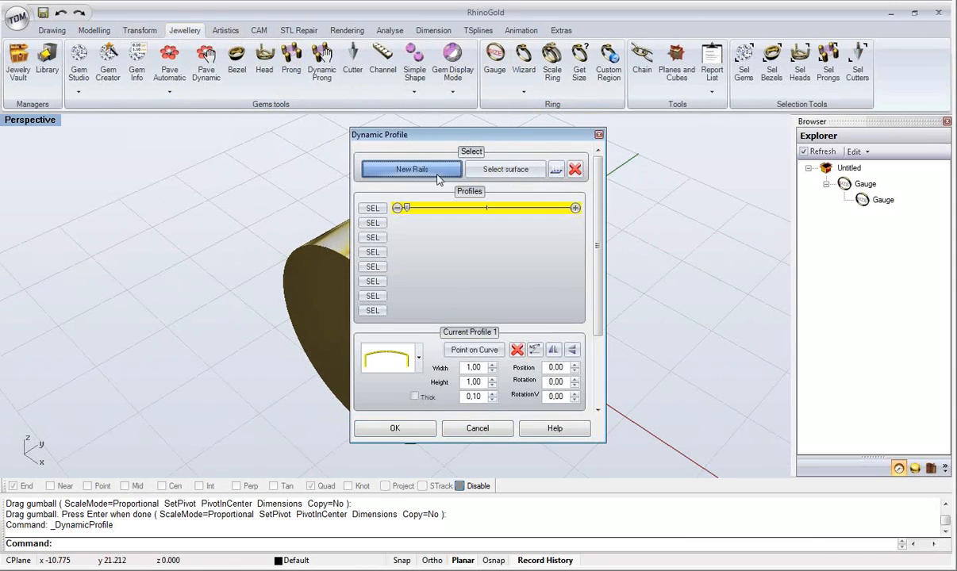
left_click(386, 168)
left_click(458, 208)
key("Return")
left_click_drag(438, 71, 654, 141)
right_click_drag(476, 222, 411, 256)
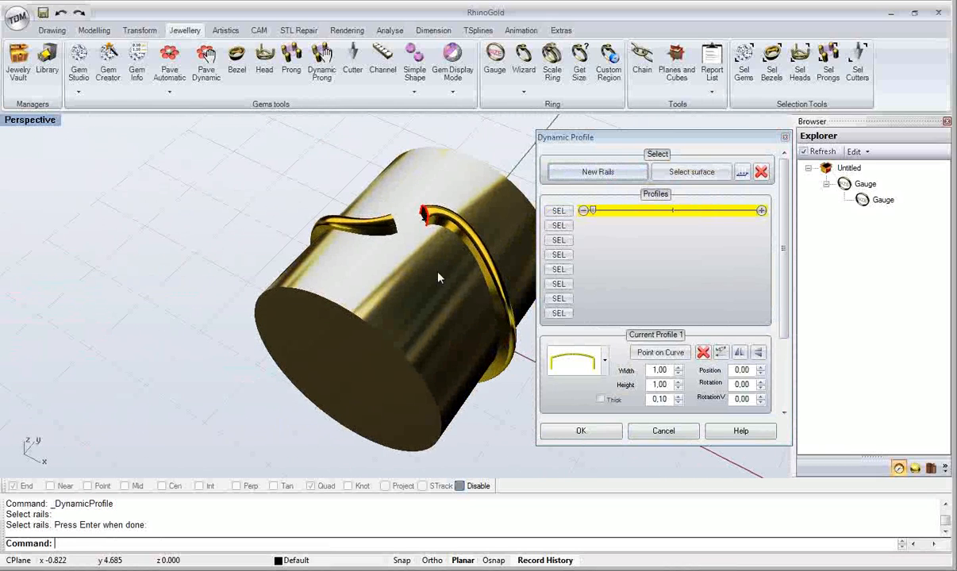
left_click(613, 433)
right_click_drag(612, 432, 538, 359)
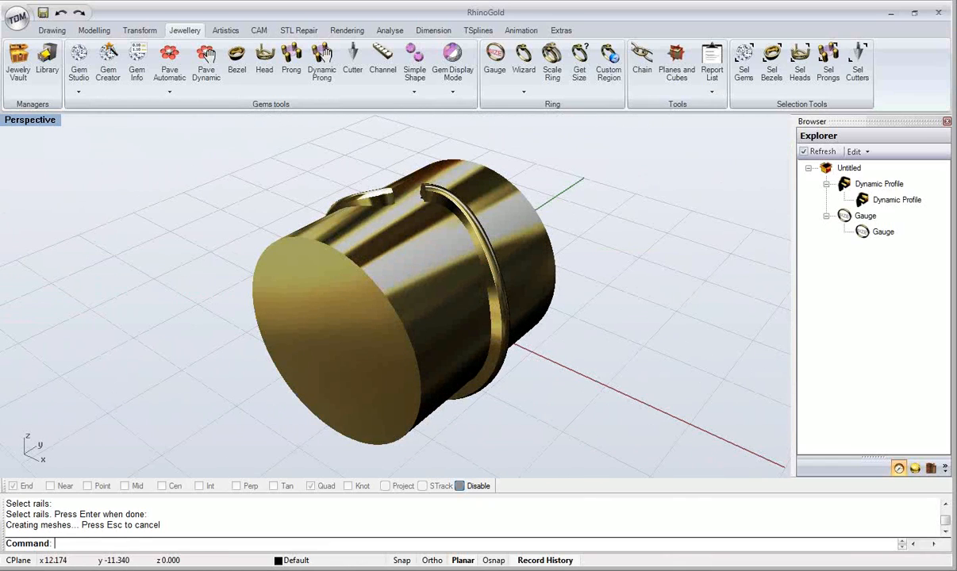
Step: Switch to PowerPoint, present the Gem Studio slide full screen, and return to RhinoGold
key("alt+Tab")
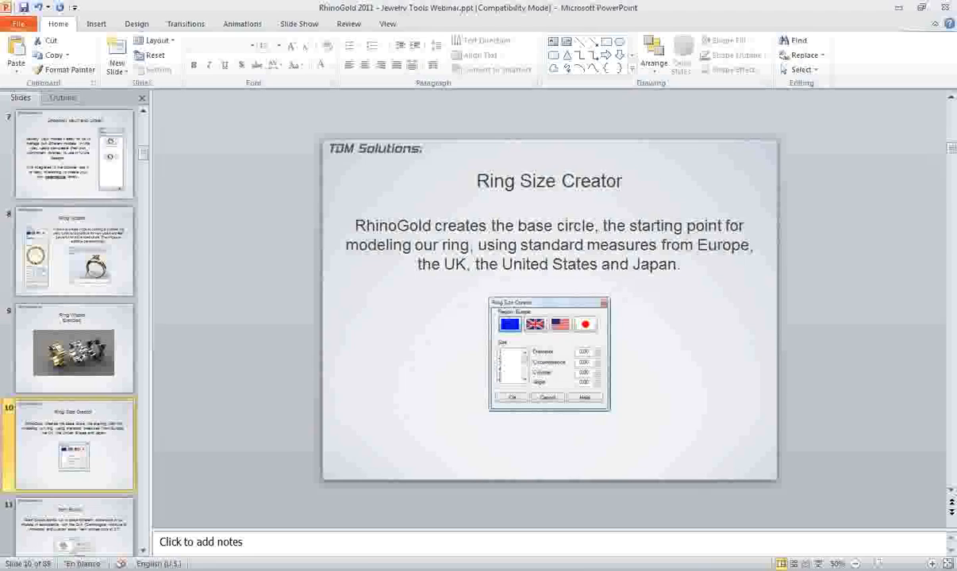
left_click(819, 563)
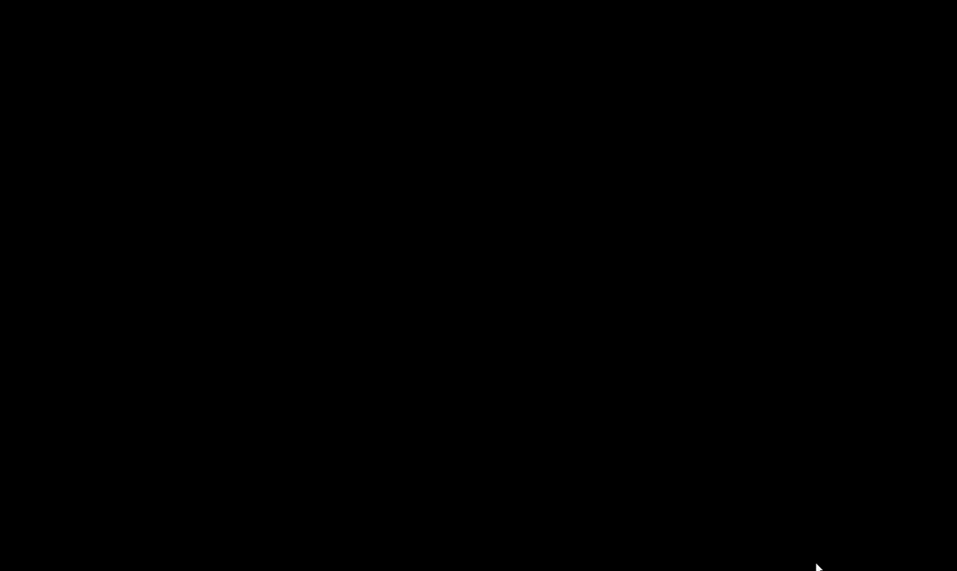
left_click(620, 412)
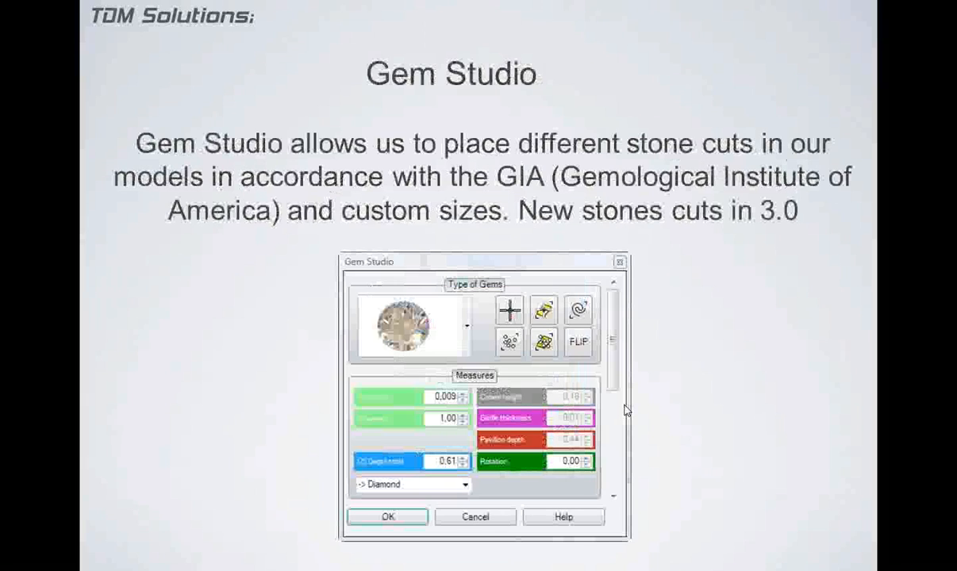
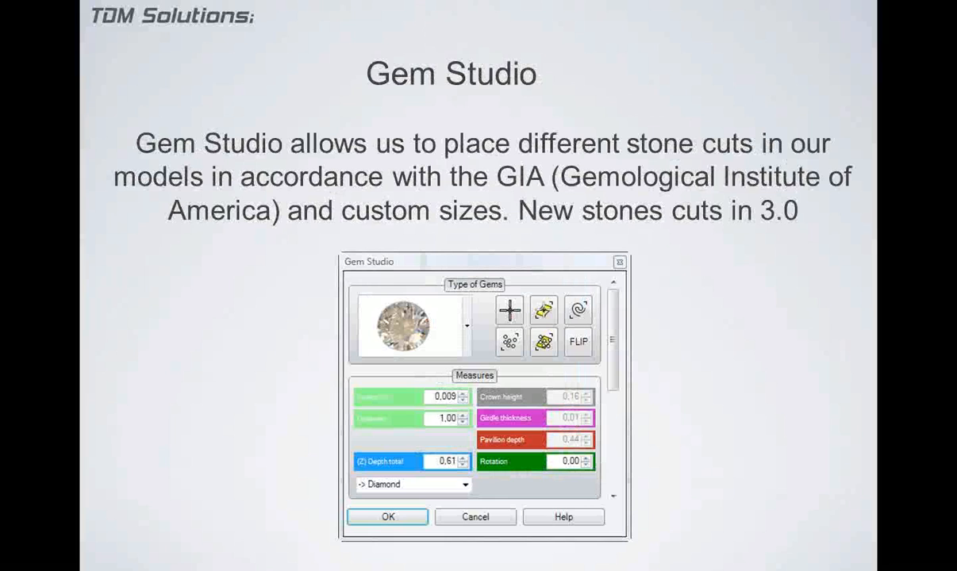
key("Escape")
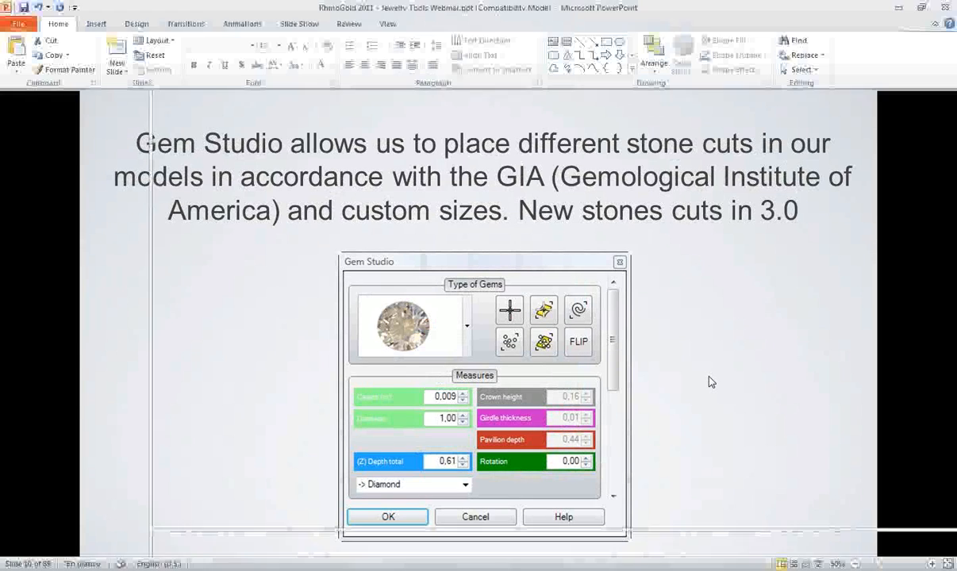
left_click(902, 9)
Step: Delete all objects in the model, including the gauge and the dynamic profile
mouse_move(601, 145)
right_mouse_down()
mouse_move(566, 235)
mouse_move(594, 153)
right_mouse_up()
key("ctrl+a")
key("Delete")
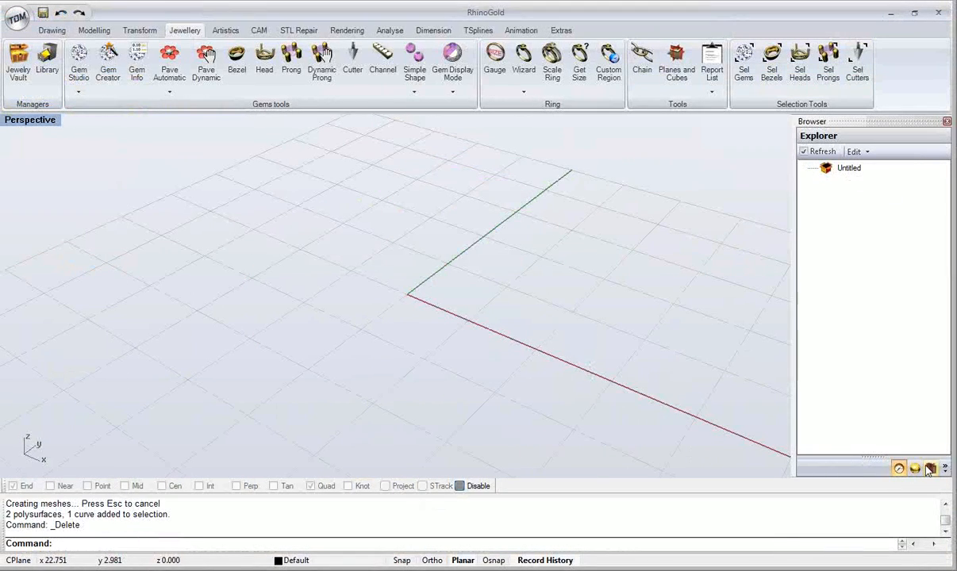
Step: Open 01 Gem Studio.3dm from the _Webinar _Jewelry Tool library folder without saving the untitled model
left_click(931, 468)
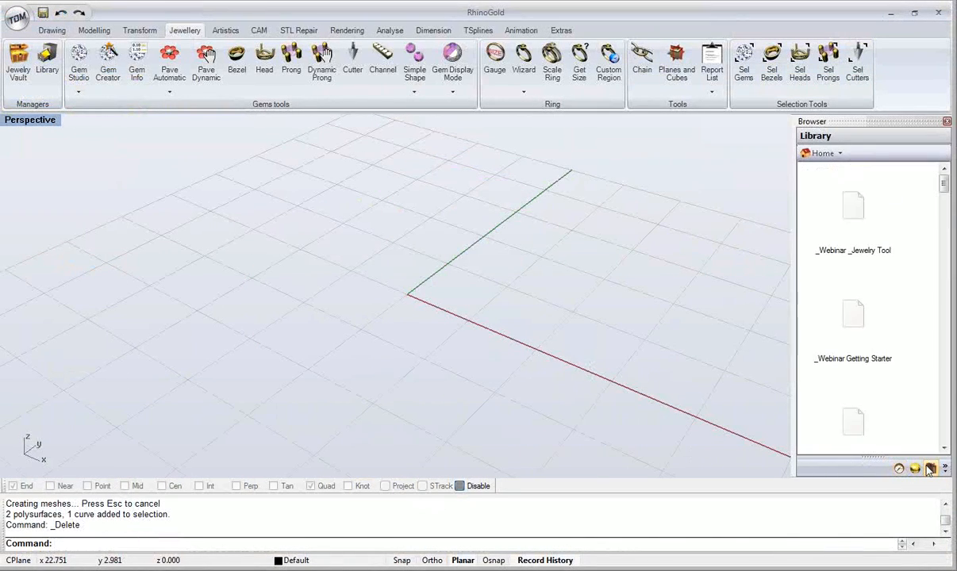
double_click(861, 252)
left_click_drag(825, 208, 534, 315)
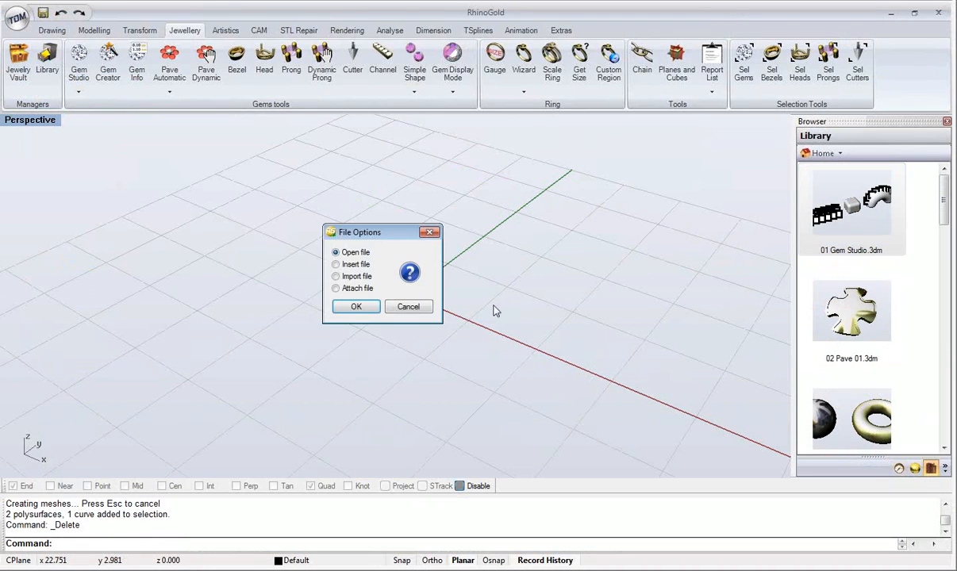
left_click(348, 306)
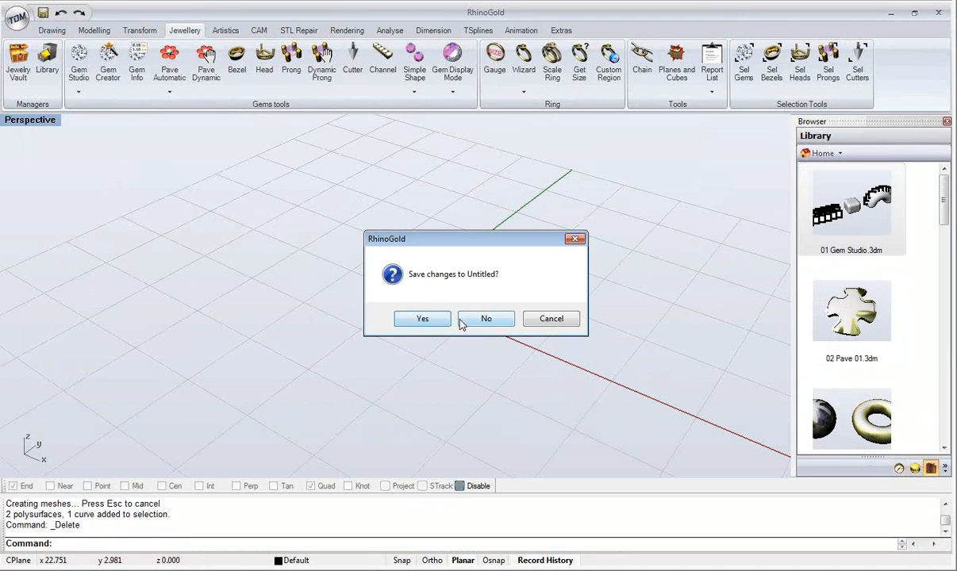
key("n")
right_click_drag(454, 315, 413, 318)
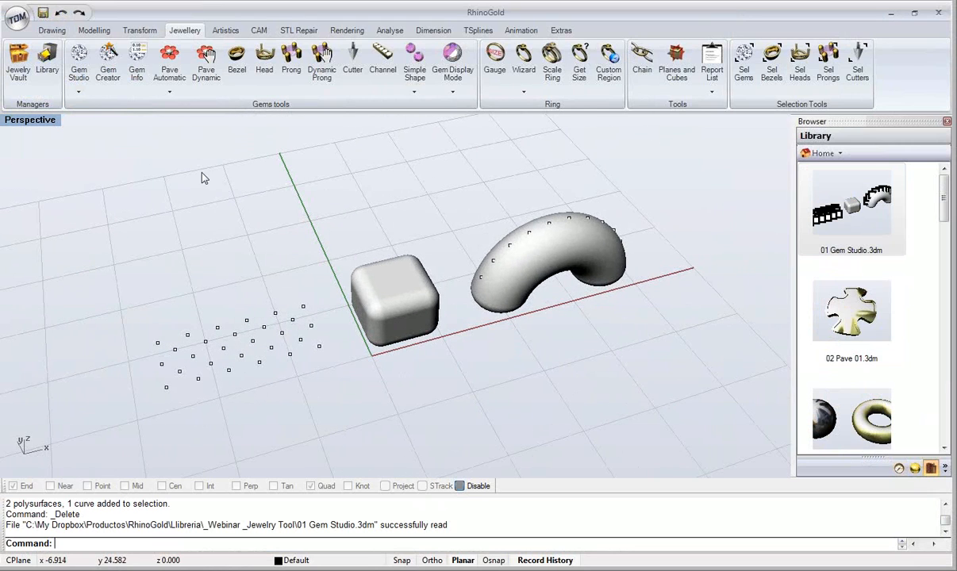
Step: Open Gem Studio and preview the available gem cuts, returning to the round brilliant
left_click(79, 75)
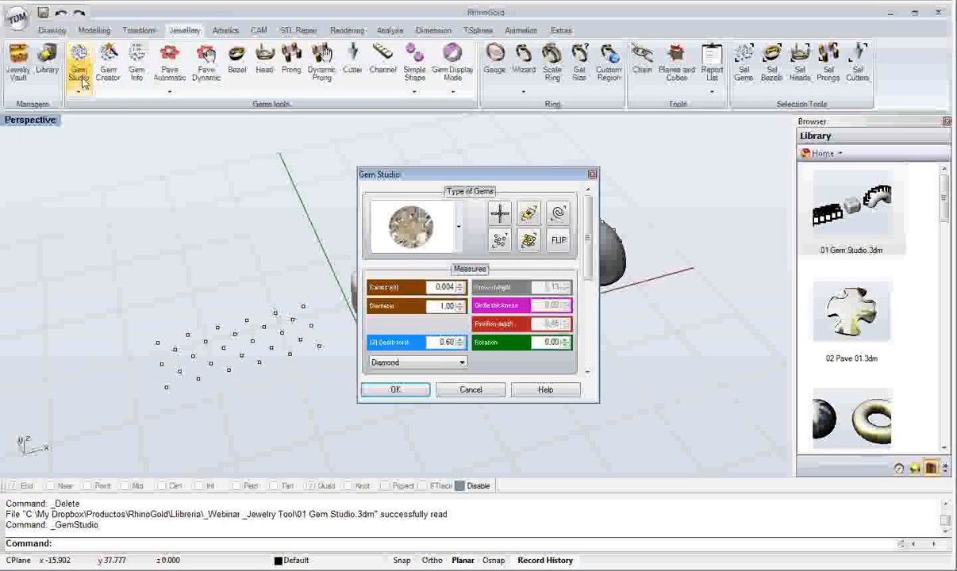
left_click_drag(456, 180, 155, 145)
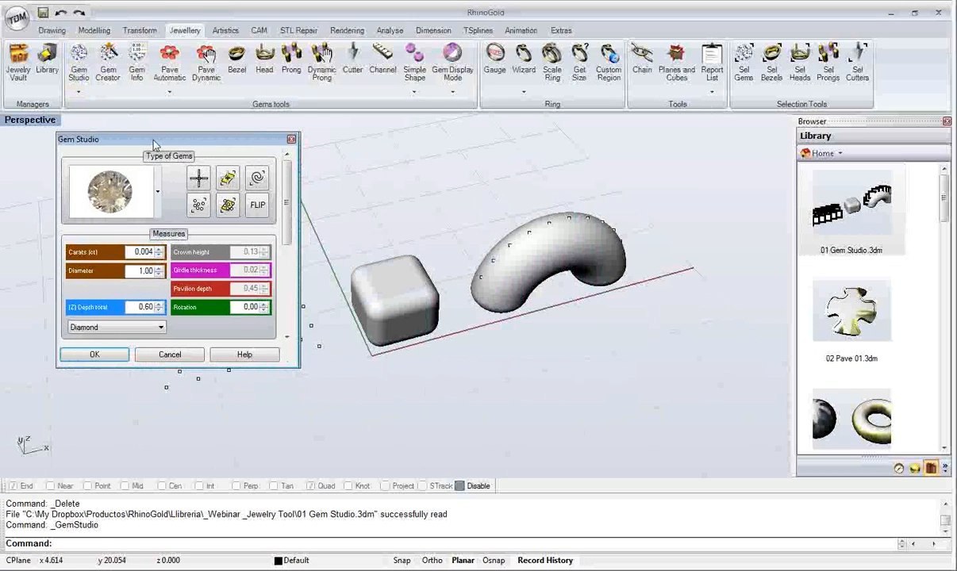
left_click(119, 189)
scroll(119, 167, "down", 3)
scroll(118, 167, "up", 5)
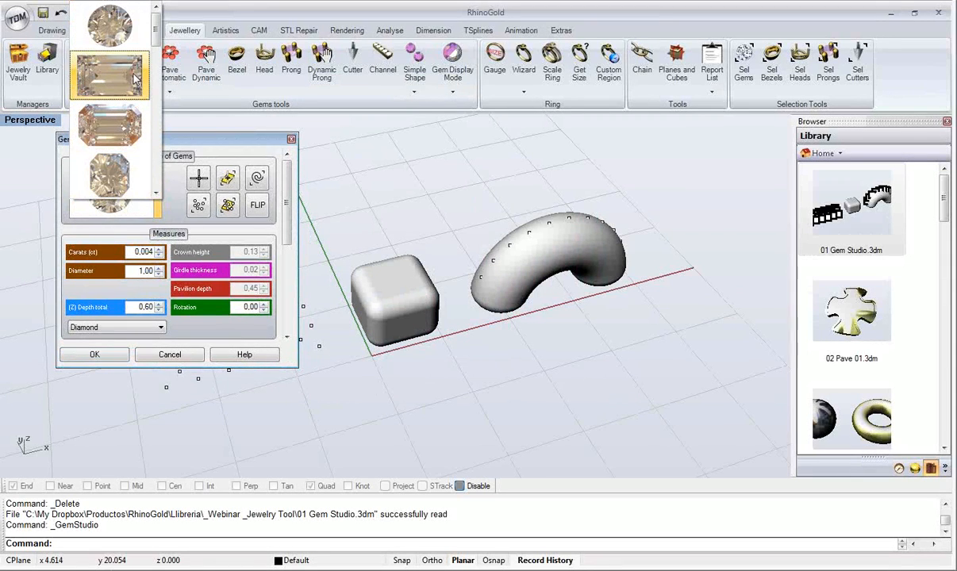
left_click(133, 78)
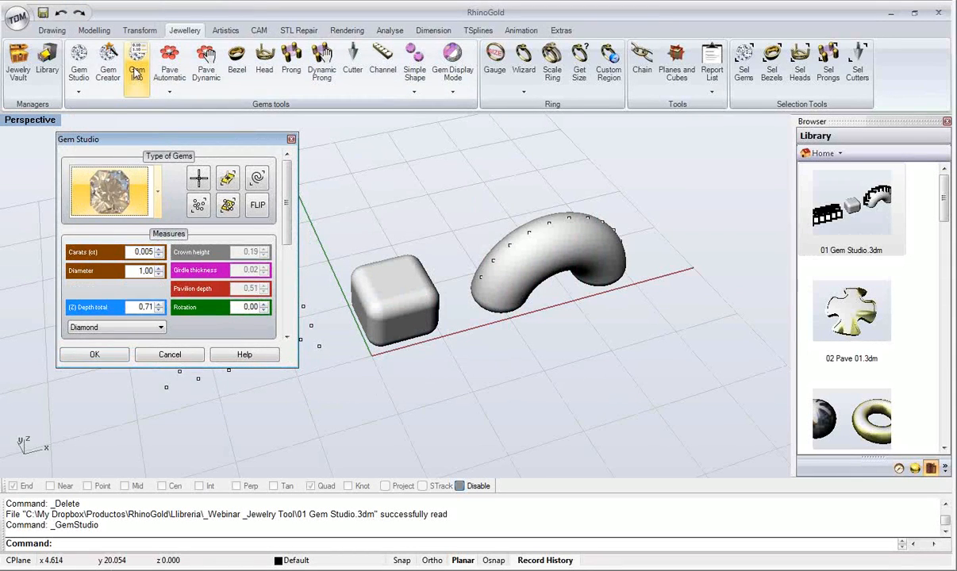
scroll(137, 73, "down", 2)
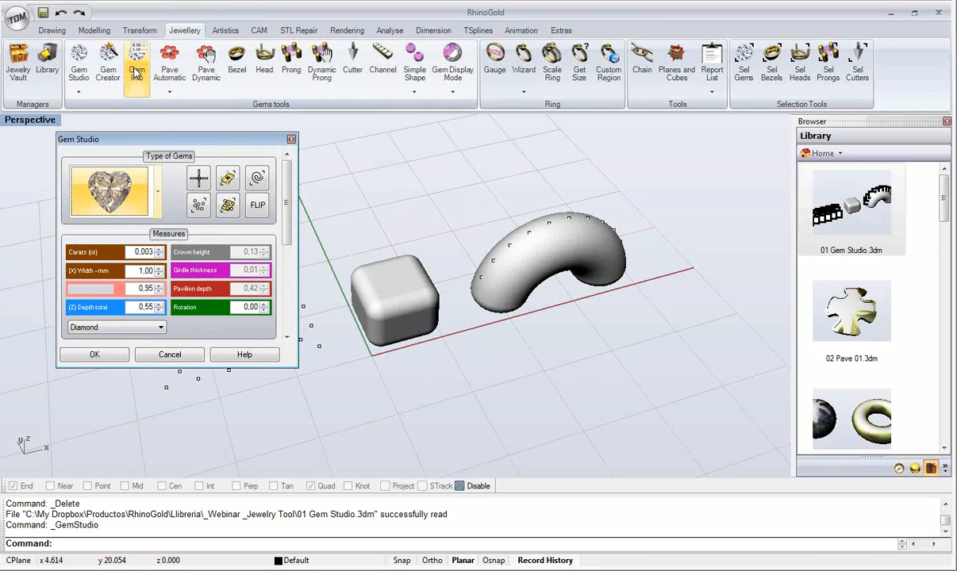
scroll(136, 73, "down", 2)
scroll(137, 73, "down", 4)
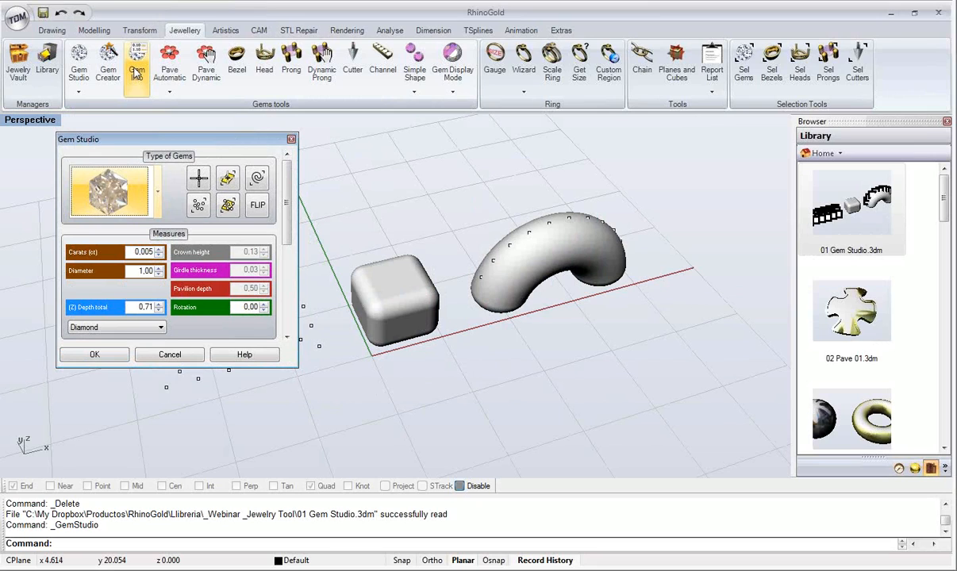
scroll(136, 73, "down", 1)
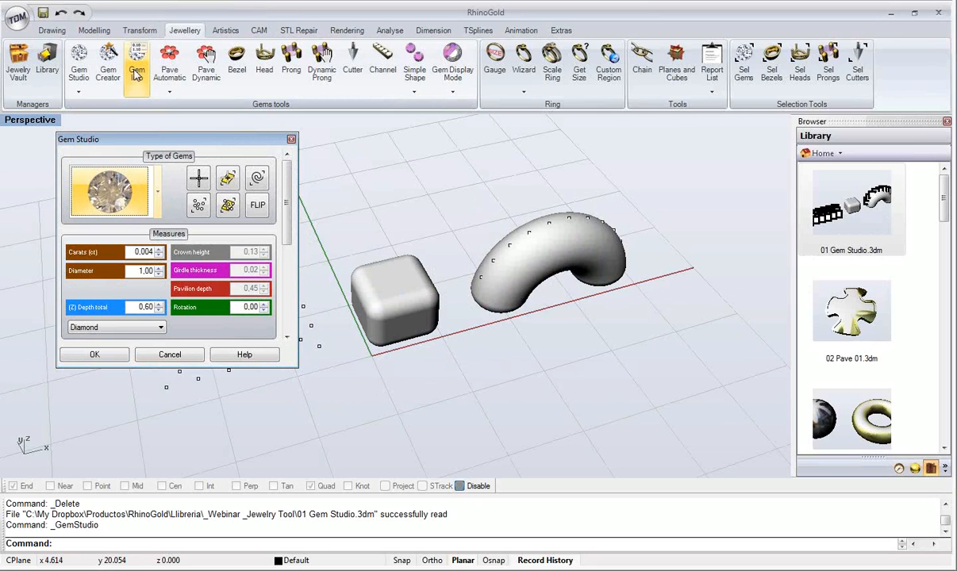
left_click_drag(146, 143, 137, 143)
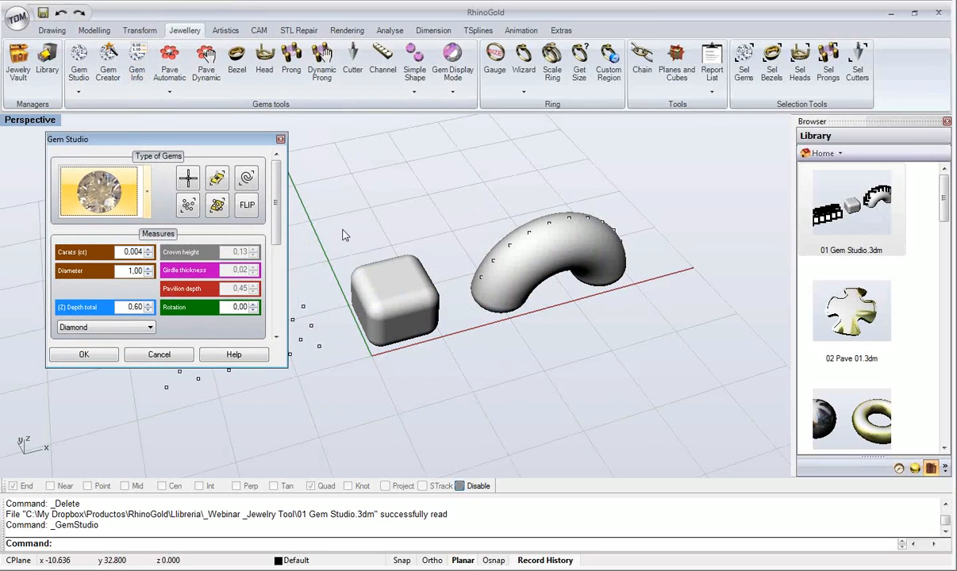
Step: Set the gem weight to 1 carat and look through the gem materials, keeping Diamond
right_click_drag(470, 267, 536, 299, "shift")
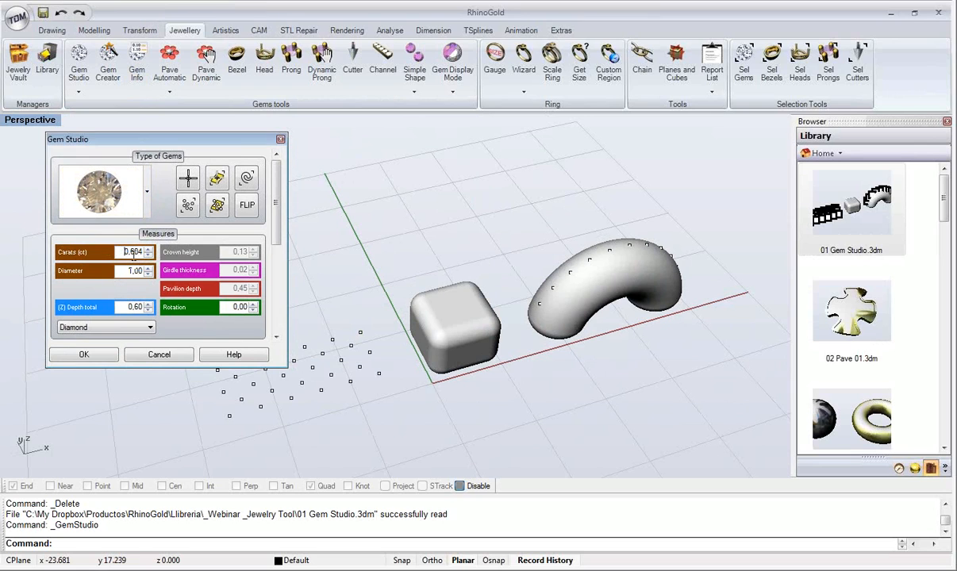
type("1")
left_click(150, 327)
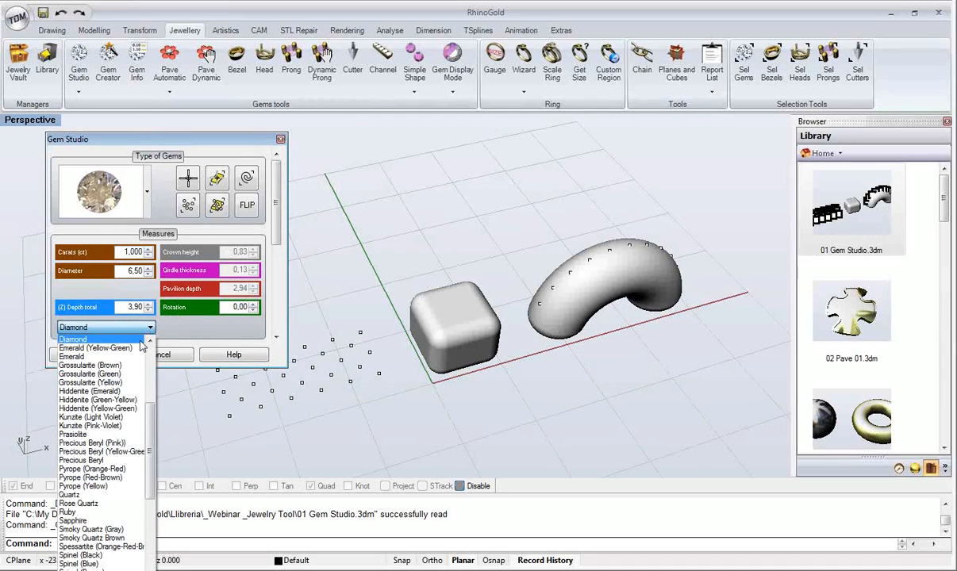
scroll(101, 485, "down", 4)
scroll(110, 456, "up", 5)
scroll(111, 451, "up", 4)
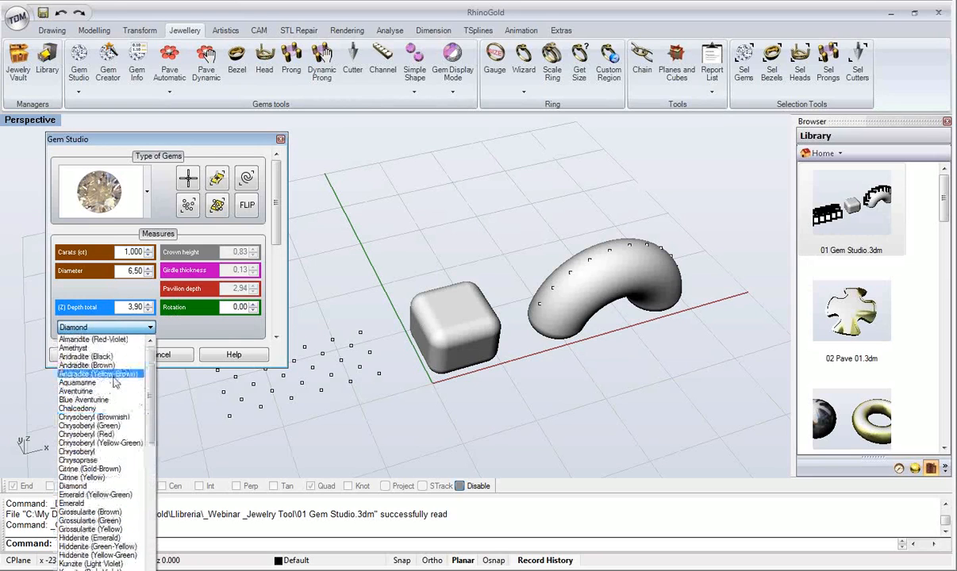
left_click(123, 321)
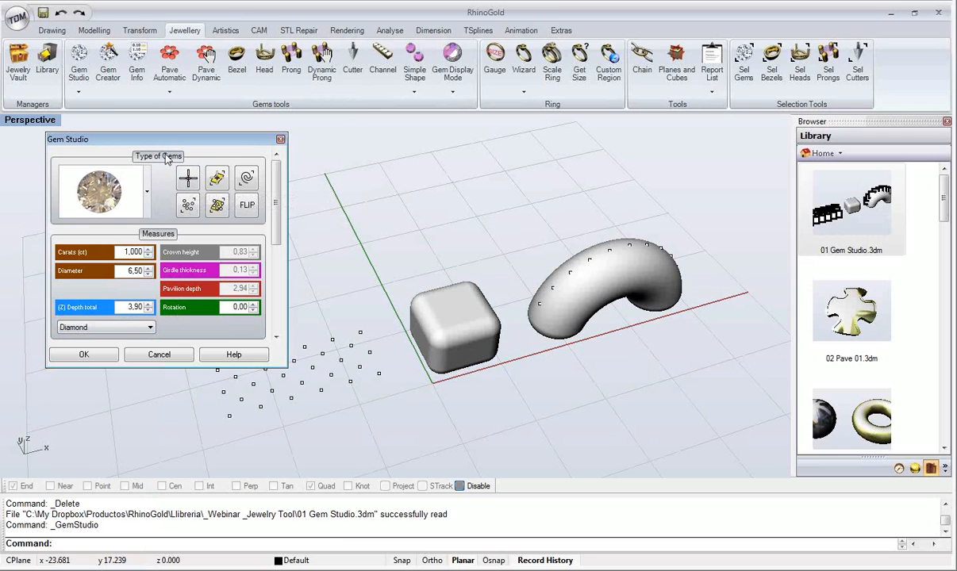
Step: Place four 1-carat round diamonds by point in a row behind the rounded block and curved tube, and accept them
left_click(187, 179)
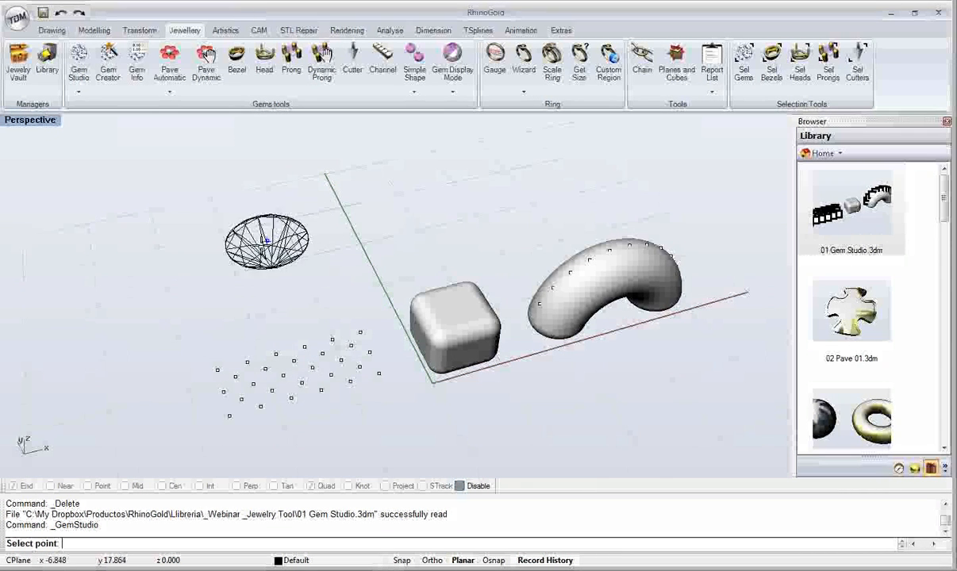
left_click(243, 238)
left_click(345, 225)
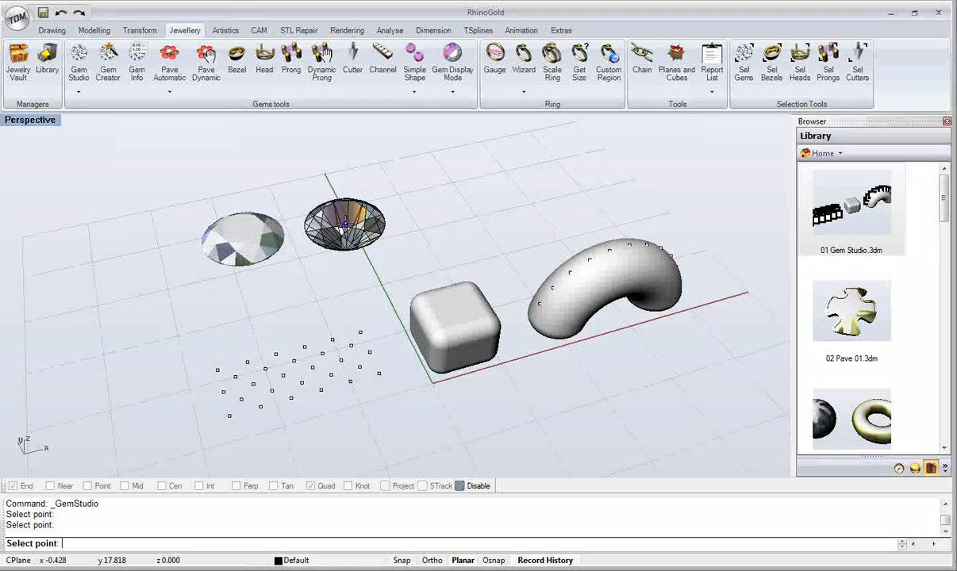
left_click(437, 199)
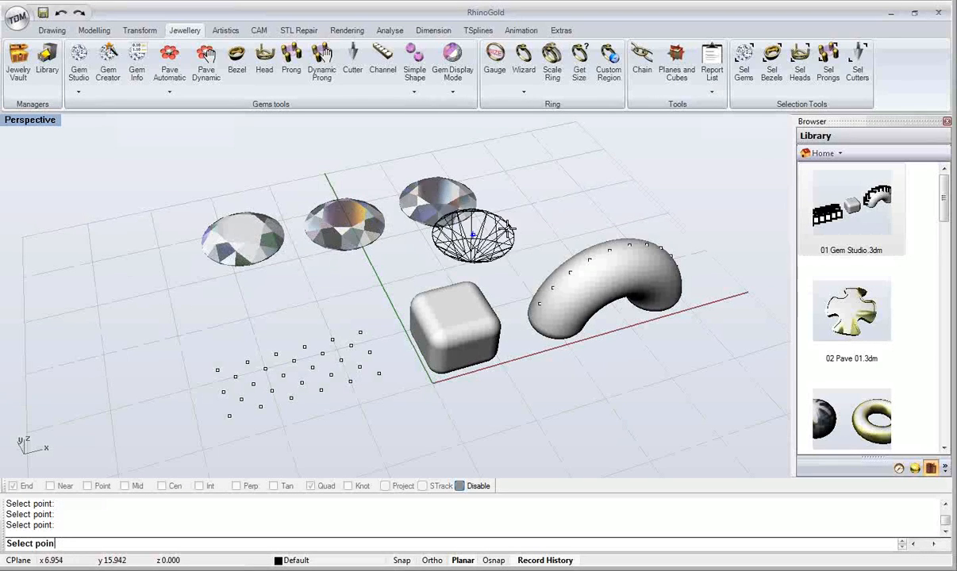
left_click(555, 192)
key("Return")
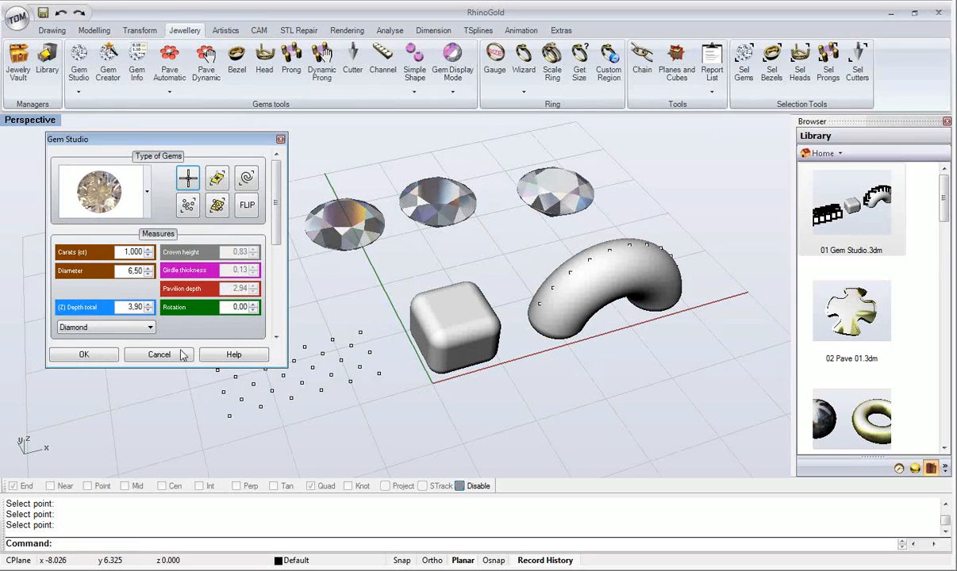
left_click(93, 355)
Step: Restore the four-viewport layout and make the Front viewport active
mouse_move(412, 310)
right_mouse_down()
mouse_move(476, 290)
mouse_move(412, 310)
right_mouse_up()
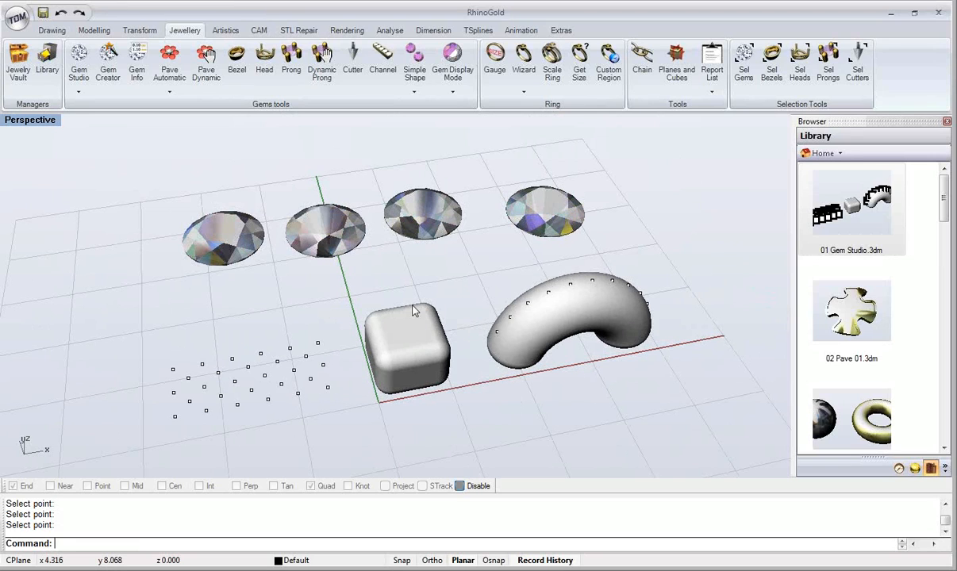
scroll(412, 310, "down", 8)
scroll(411, 310, "up", 5)
right_click_drag(412, 310, 431, 251, "shift")
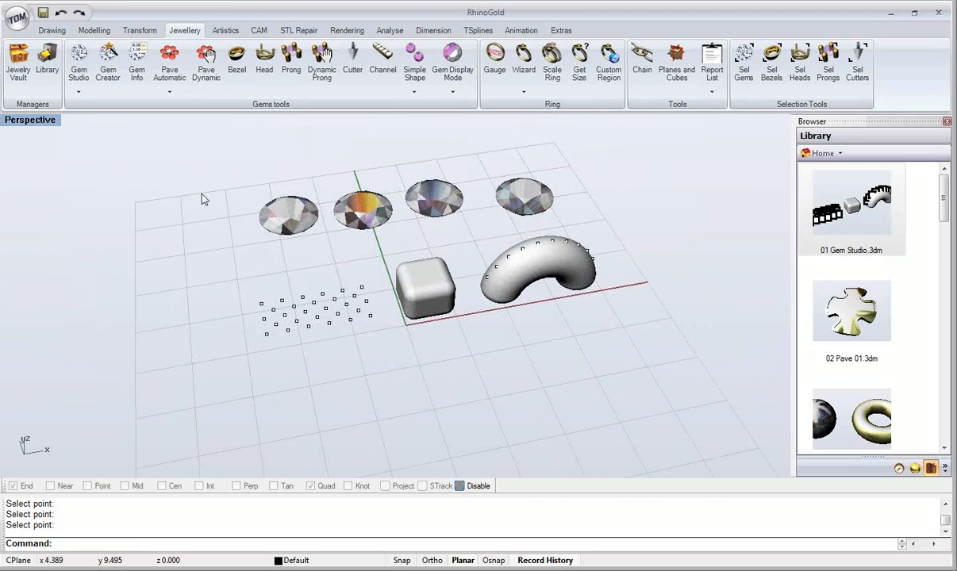
double_click(16, 121)
left_click(426, 323)
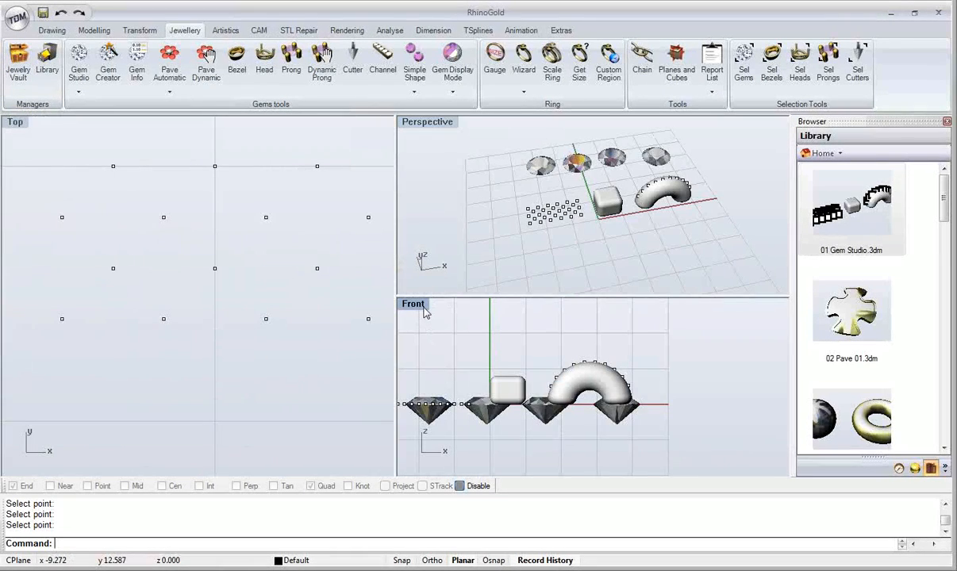
right_click_drag(472, 345, 498, 349)
Step: Place three round diamonds of 1.00 diameter by point in a horizontal row in the Front viewport with Gem Studio
left_click(79, 64)
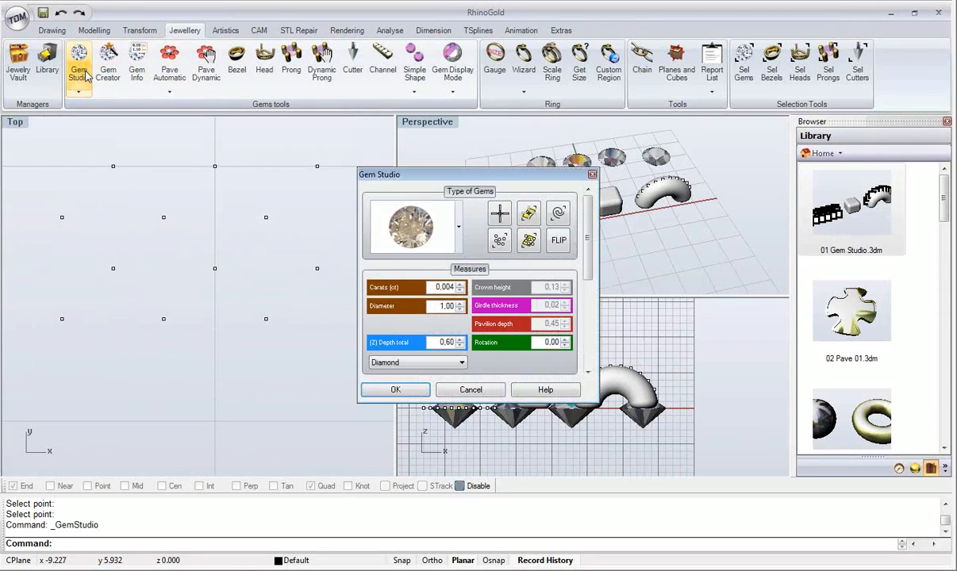
left_click_drag(399, 167, 168, 164)
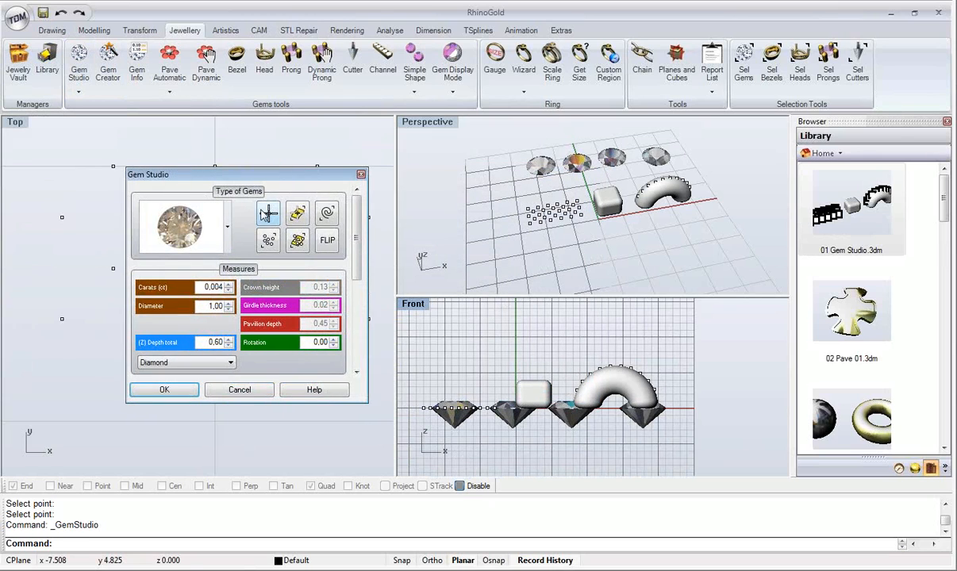
left_click(158, 381)
scroll(460, 338, "up", 5)
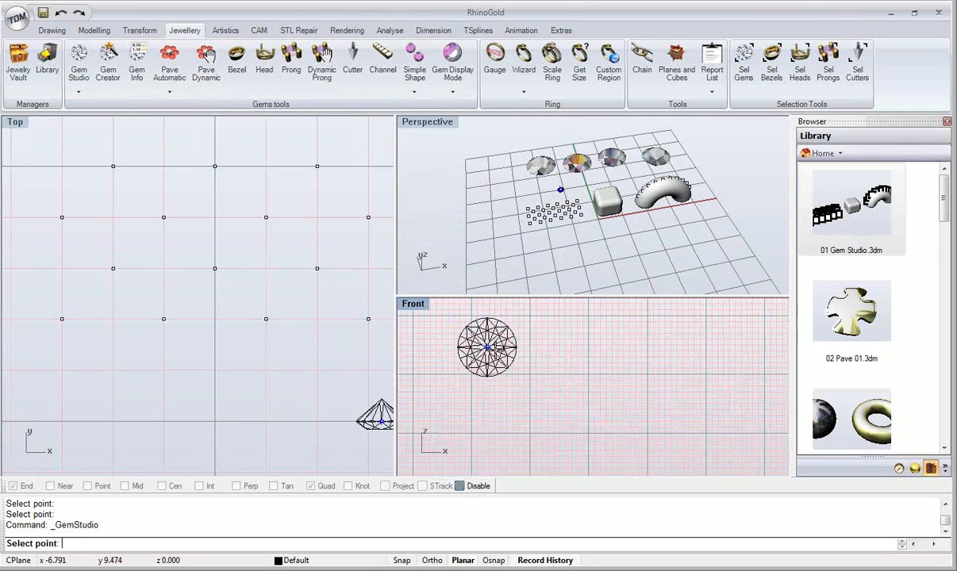
left_click(562, 378)
left_click(666, 378)
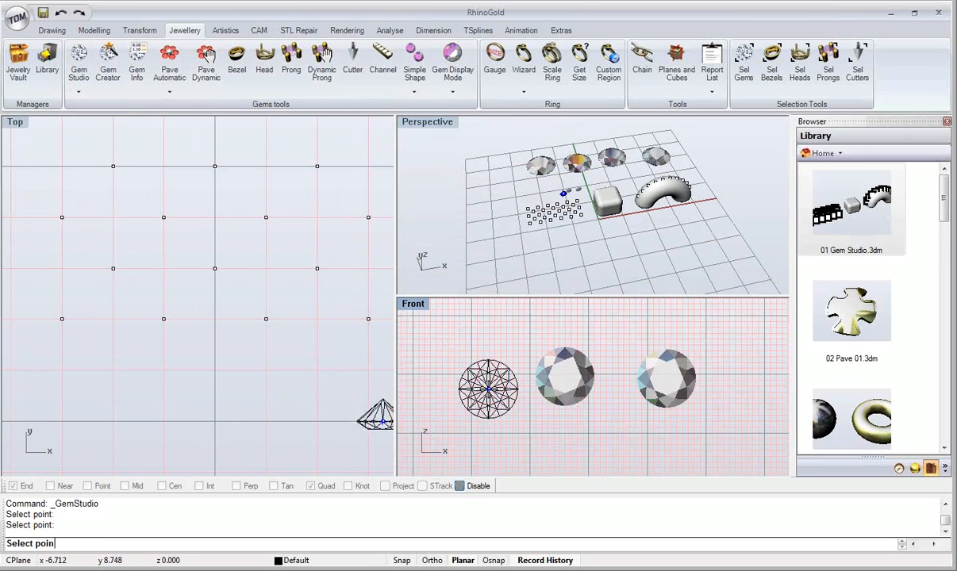
left_click(475, 374)
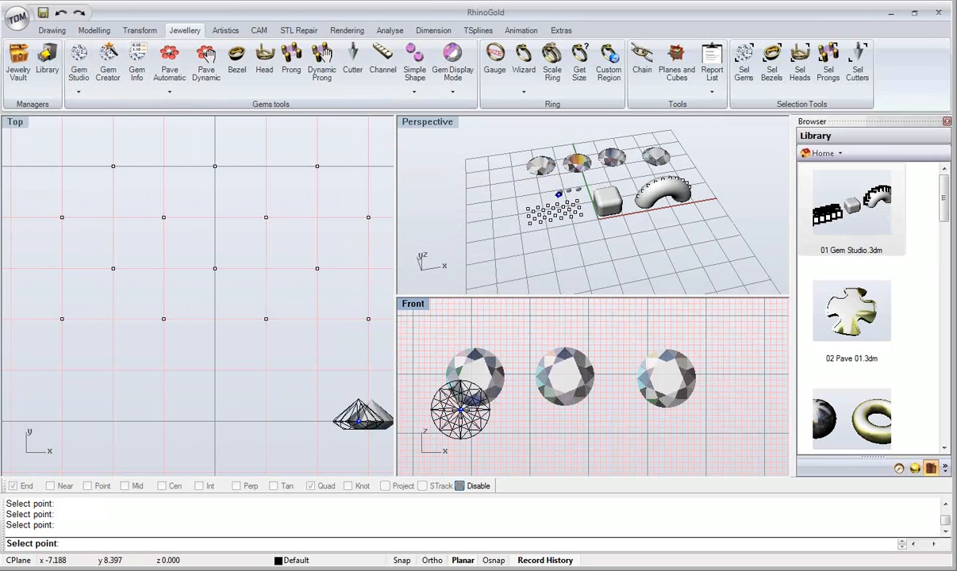
right_click(479, 341)
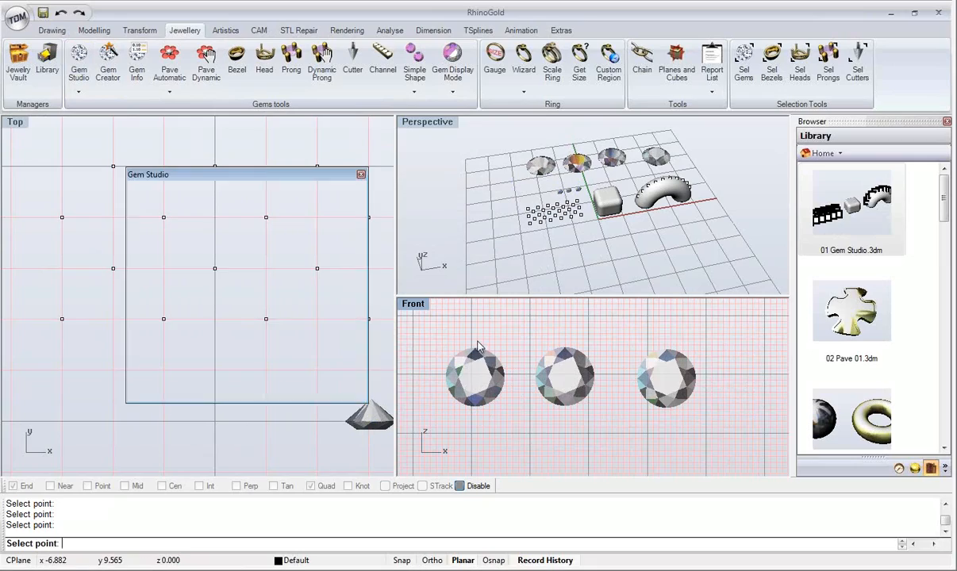
Step: Inspect the three small diamonds in the Perspective viewport and maximize that viewport
right_click_drag(493, 237, 546, 219)
scroll(516, 208, "down", 2)
scroll(516, 208, "up", 4)
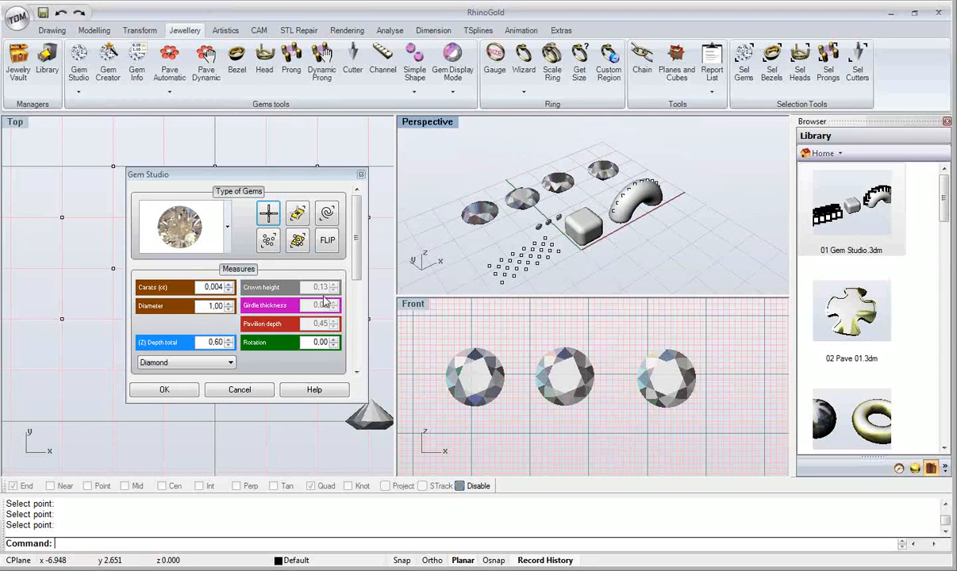
scroll(577, 210, "up", 5)
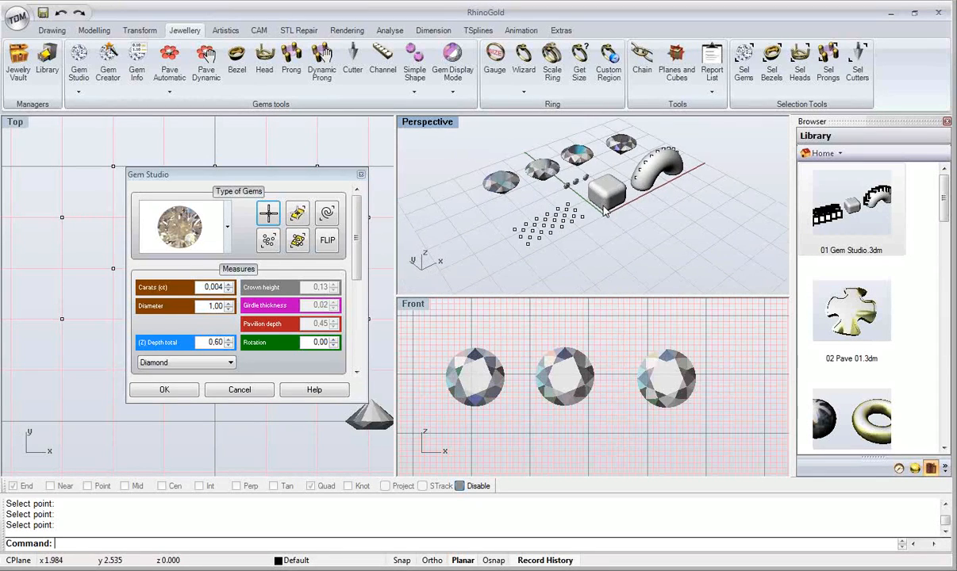
scroll(577, 210, "down", 4)
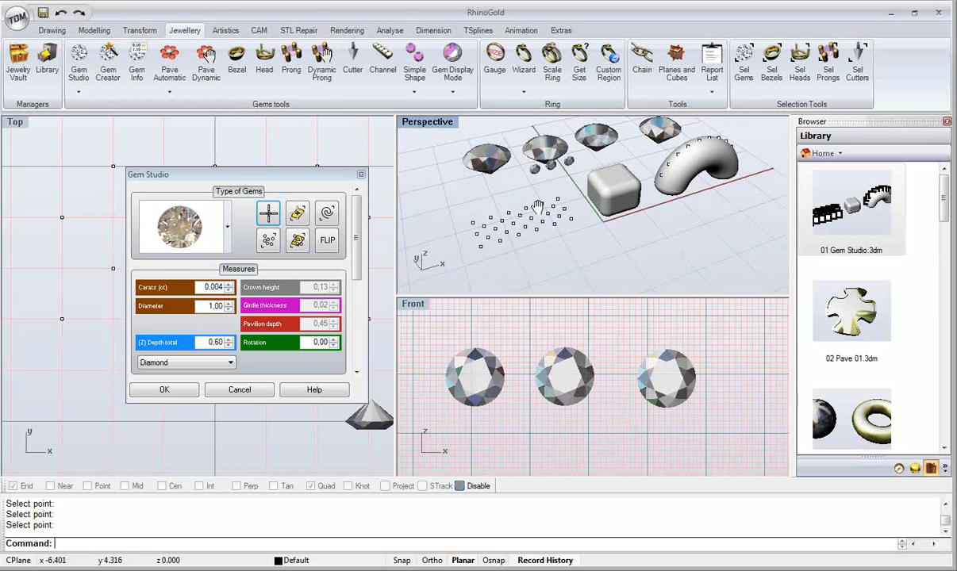
double_click(428, 123)
scroll(500, 219, "up", 3)
scroll(450, 228, "down", 3)
scroll(449, 228, "up", 4)
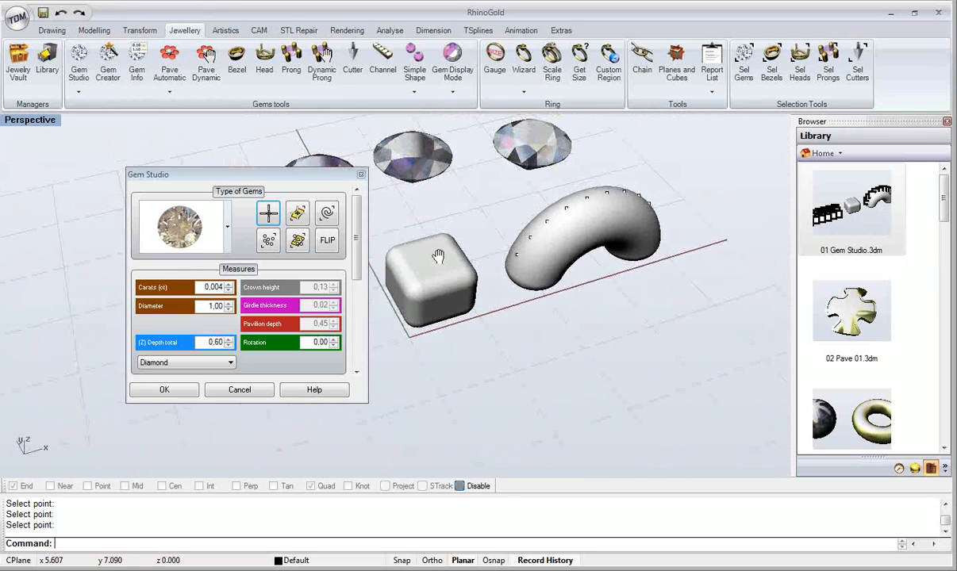
Step: Place four round diamonds of 1.00 diameter in a row on the front surface of the curved tube with Gem Studio
left_click(297, 214)
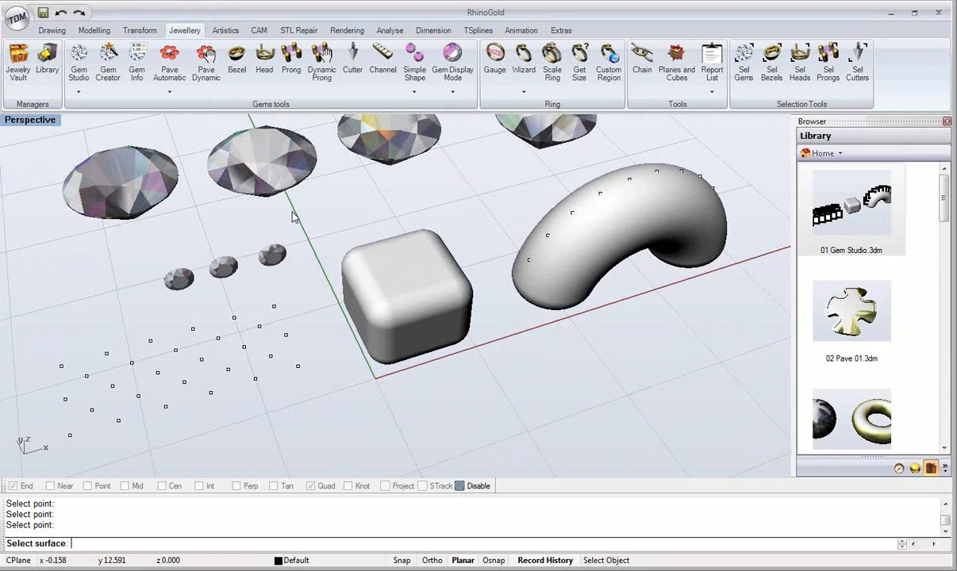
left_click(586, 265)
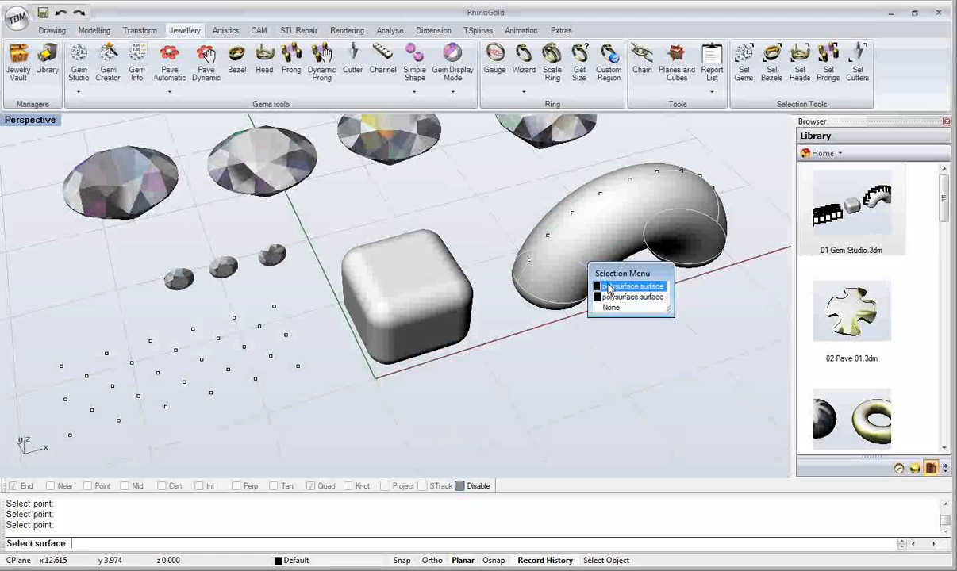
left_click(608, 286)
left_click(569, 252)
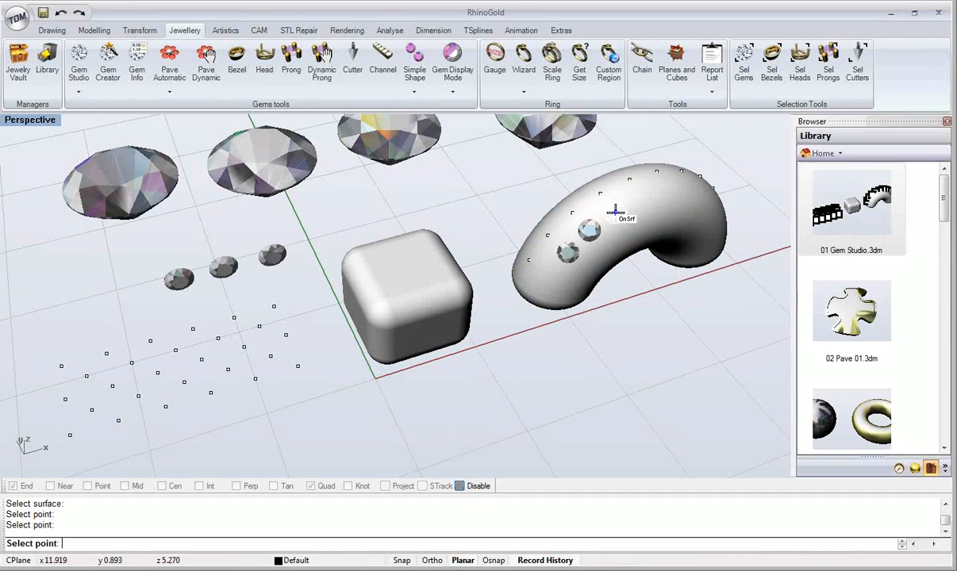
left_click(616, 210)
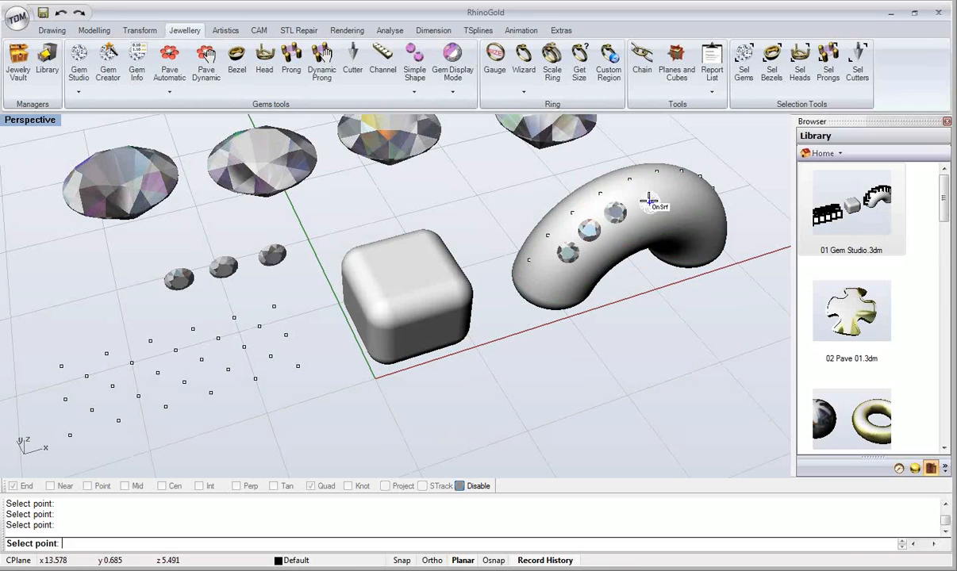
left_click(641, 200)
key("Return")
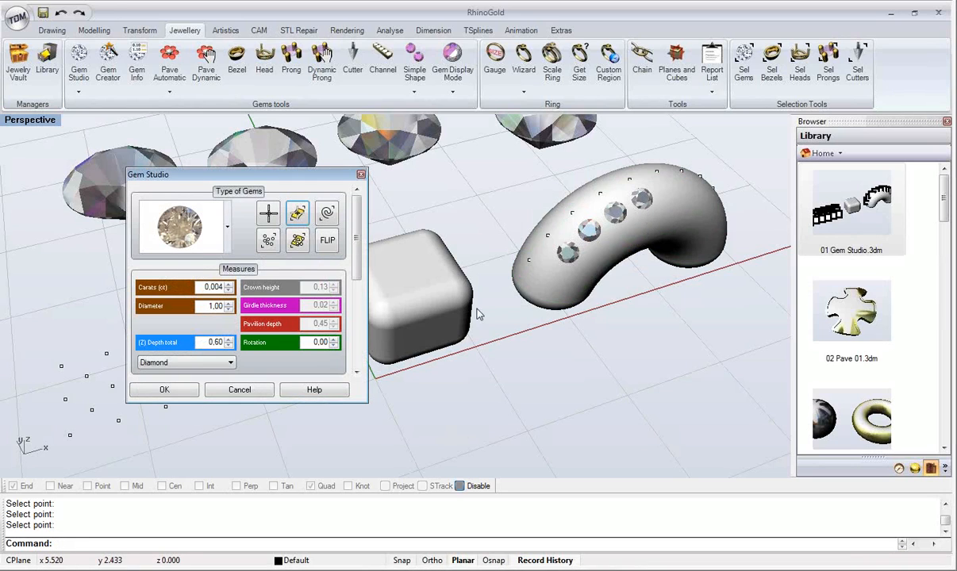
right_click_drag(479, 314, 465, 328, "shift")
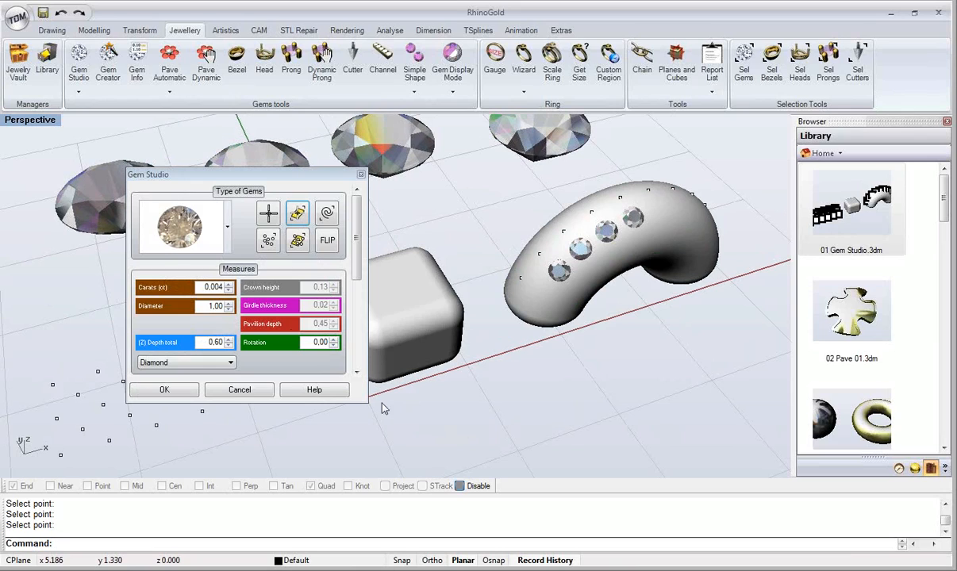
Step: Place round diamonds of 1.00 diameter on all the points of the grid beside the rounded block
mouse_move(250, 175)
left_mouse_down()
mouse_move(251, 165)
mouse_move(251, 195)
left_mouse_up()
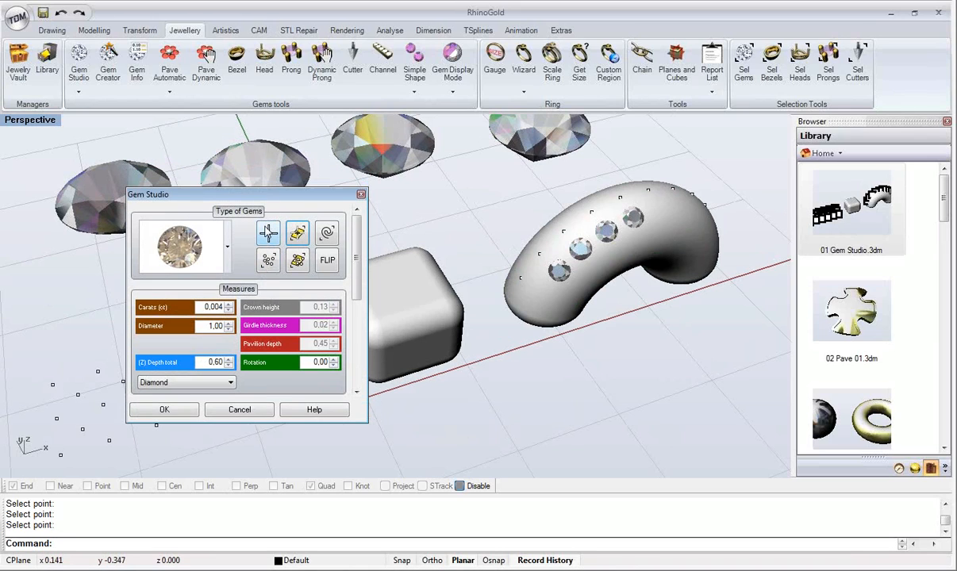
left_click(274, 267)
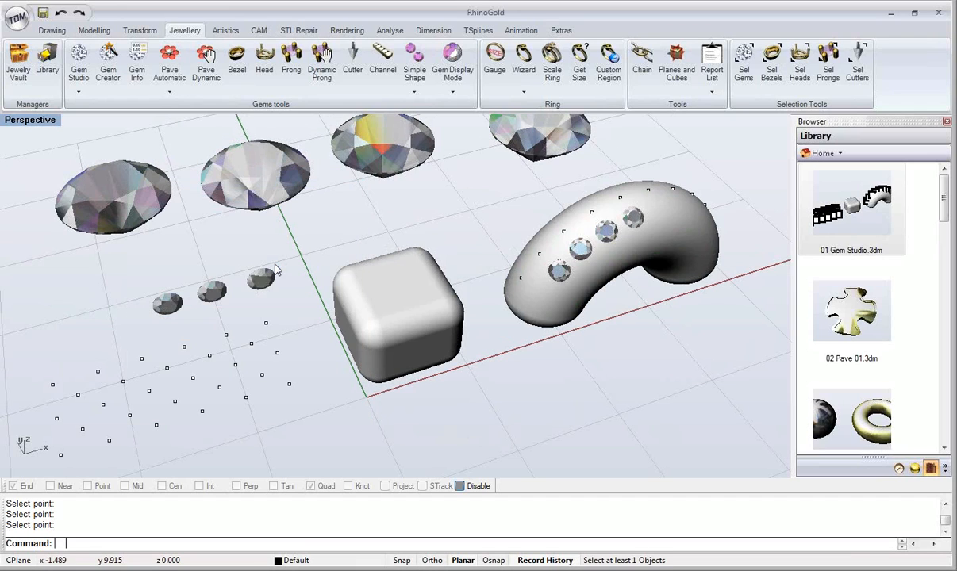
right_click_drag(250, 308, 406, 217, "shift")
right_click_drag(403, 304, 246, 273)
left_click_drag(142, 233, 367, 396)
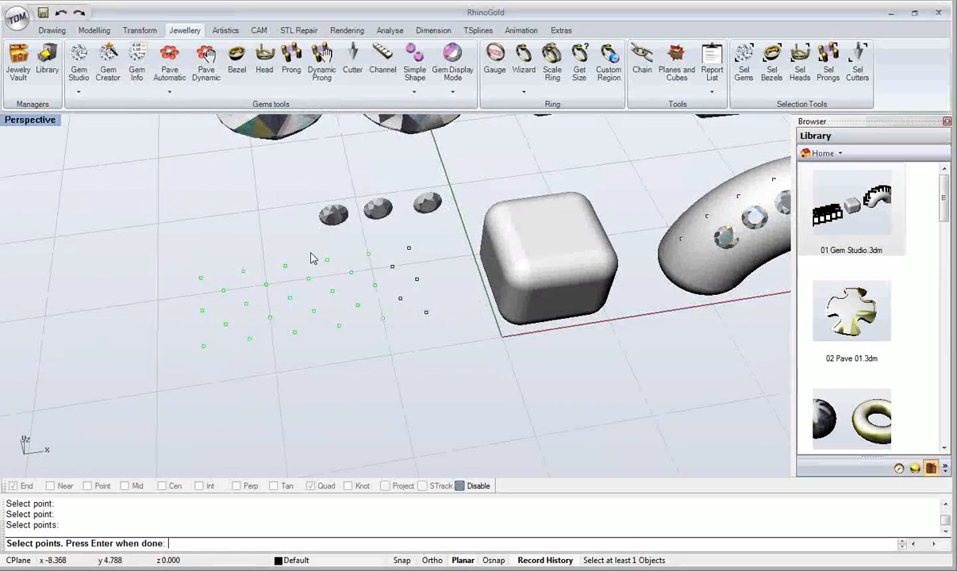
left_click_drag(462, 357, 480, 414, "ctrl")
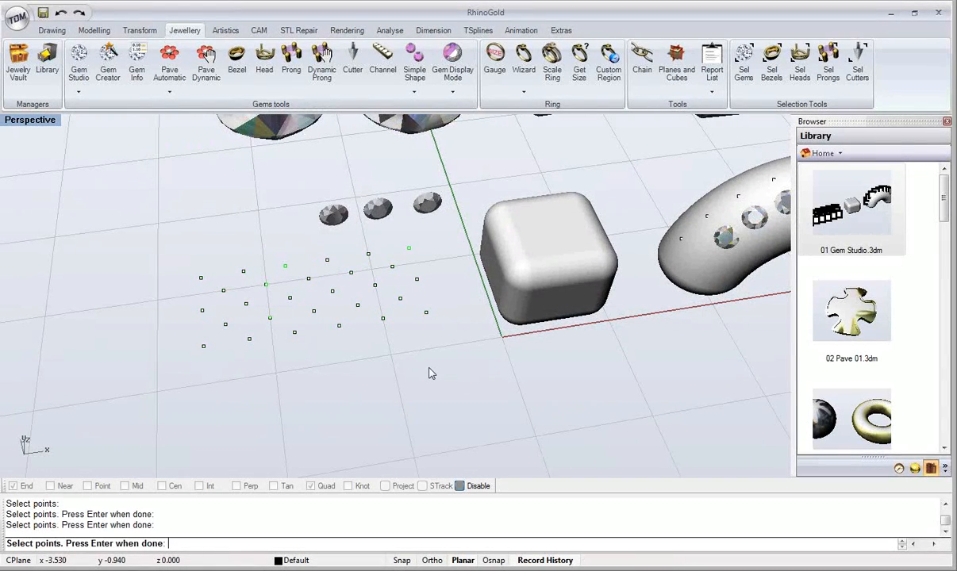
key("Return")
left_click_drag(324, 199, 664, 246)
right_click_drag(324, 290, 301, 286)
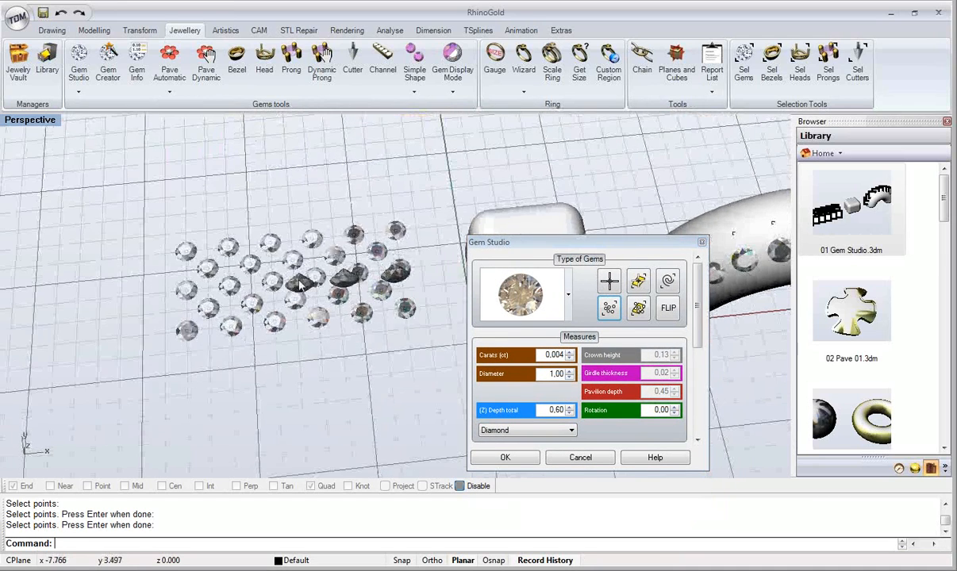
scroll(301, 287, "up", 4)
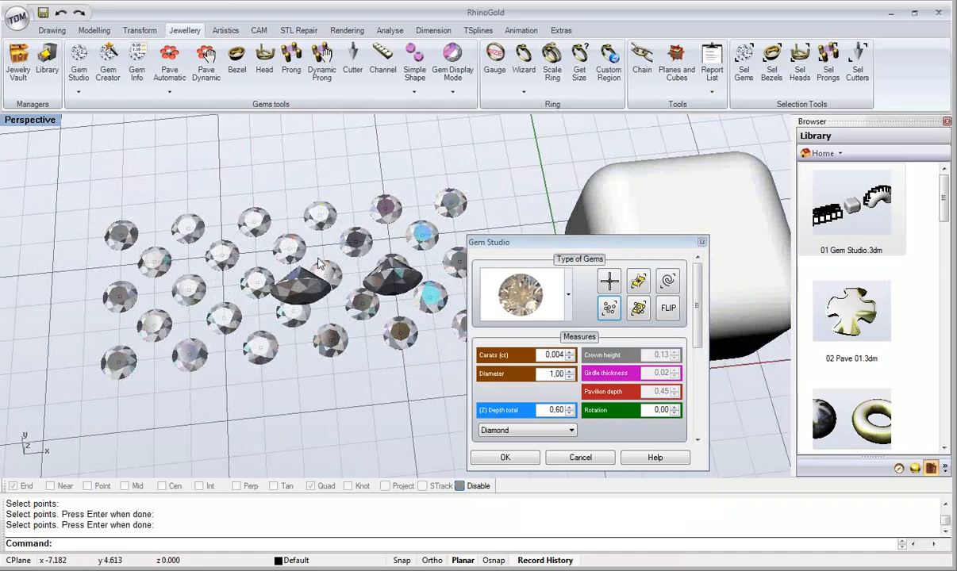
scroll(318, 264, "down", 6)
right_click_drag(323, 299, 306, 292)
Step: Place round diamonds of 1.00 diameter on the row of points along the curved tube, oriented to its surface, and accept the gems
left_click_drag(533, 246, 294, 217)
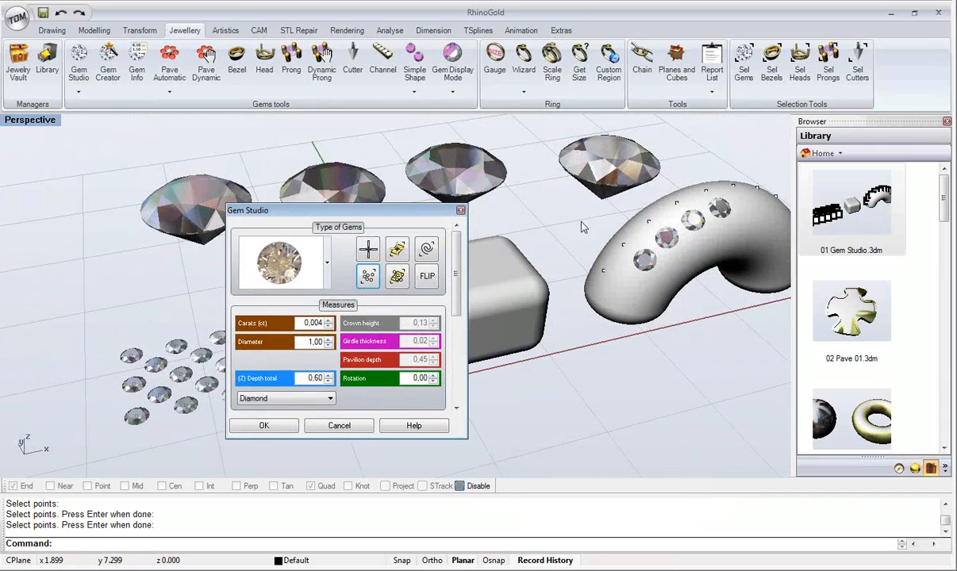
right_click_drag(581, 228, 520, 300)
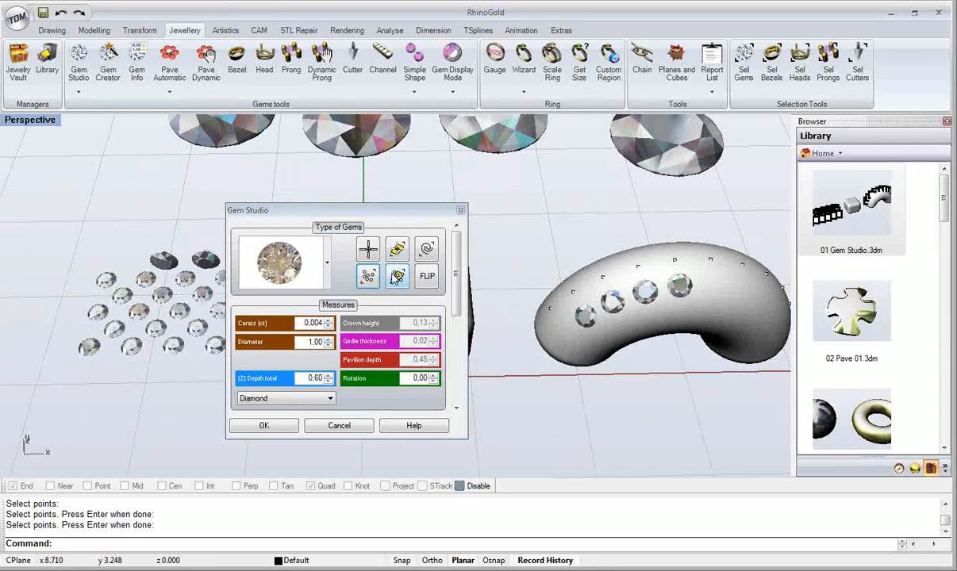
left_click(367, 249)
left_click(566, 340)
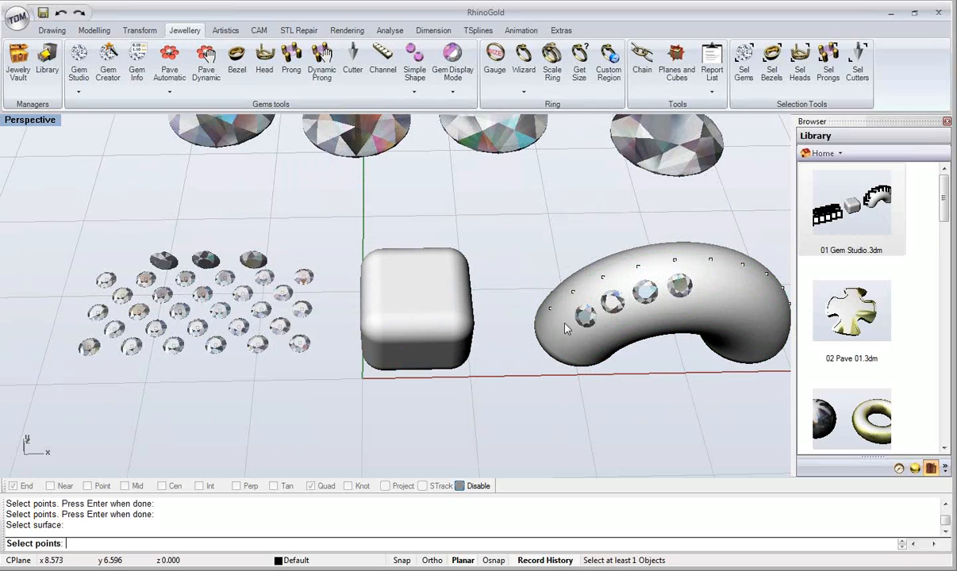
left_click_drag(584, 338, 583, 338)
left_click_drag(568, 210, 799, 328)
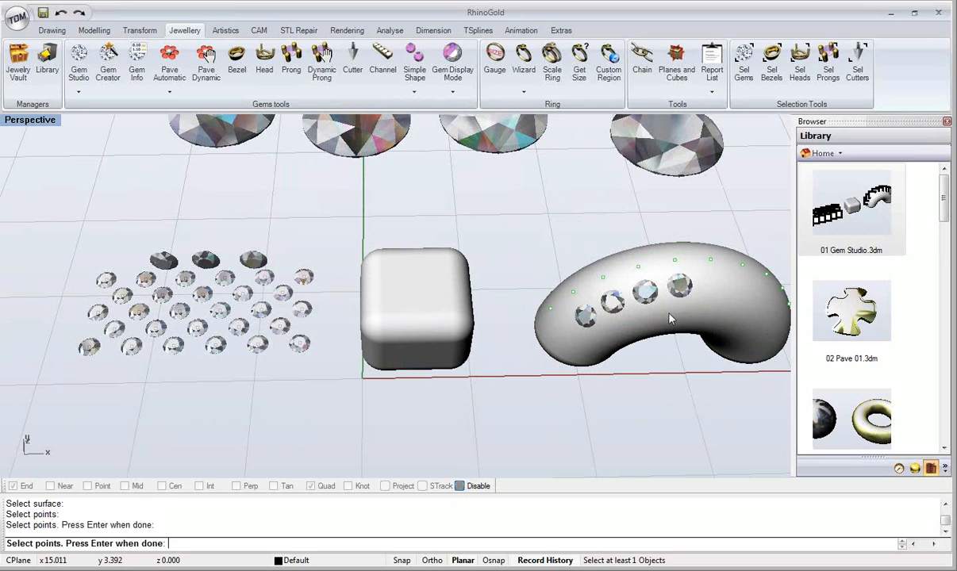
key("Return")
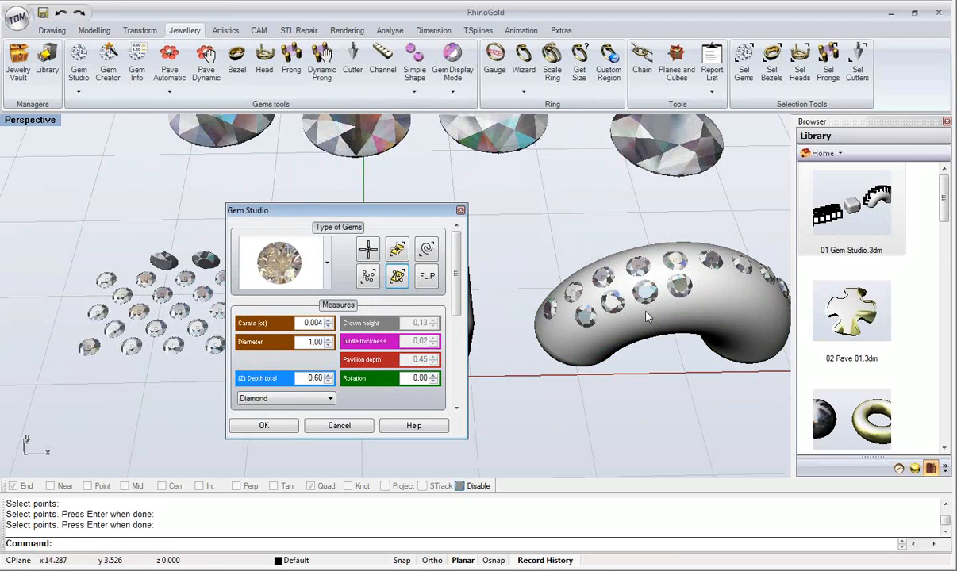
scroll(623, 300, "up", 3)
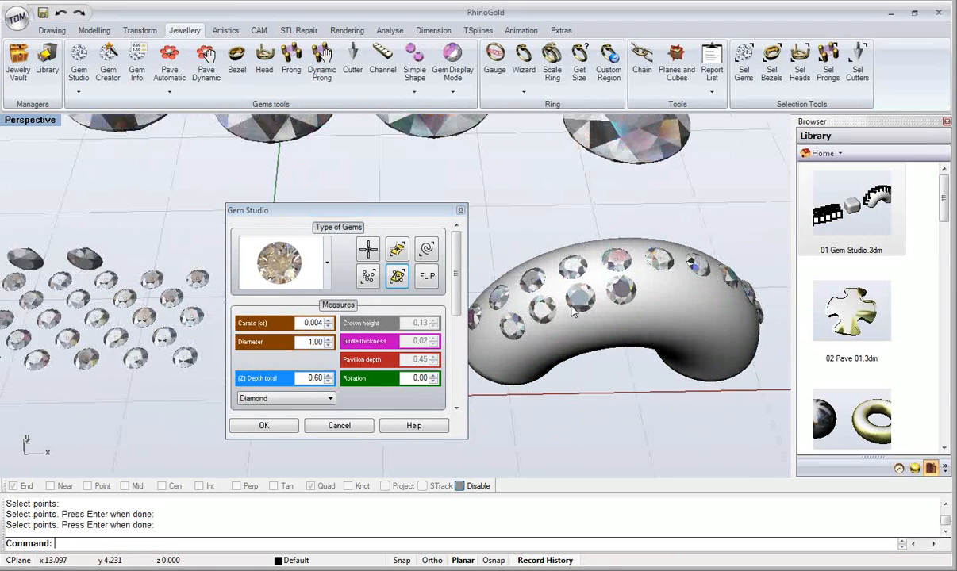
left_click(262, 425)
Step: Review the placed gems by size in the Explorer, collapsing the Size 1,00 and Size 6,50 groups
scroll(376, 292, "up", 3)
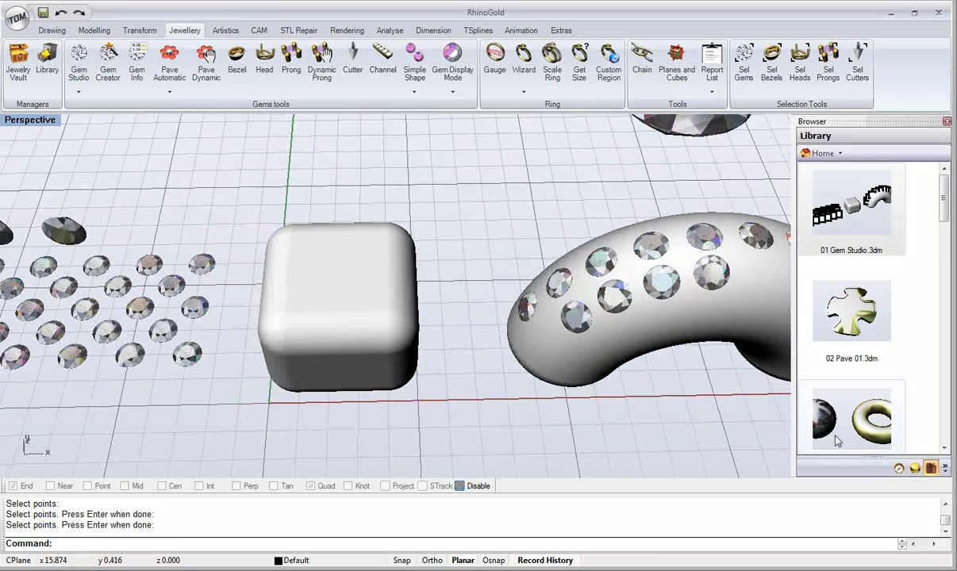
left_click(899, 468)
left_click_drag(950, 384, 948, 203)
left_click(843, 200)
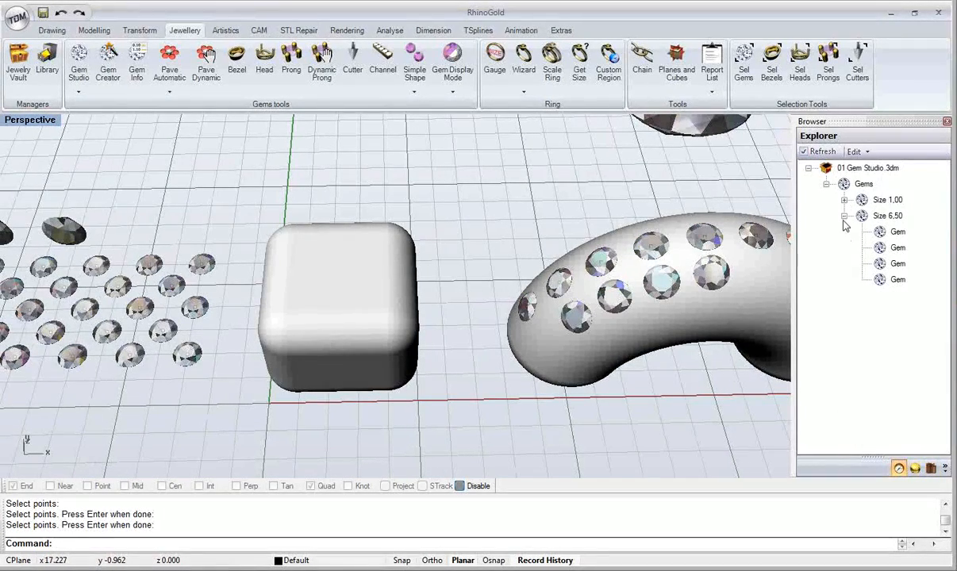
left_click(844, 216)
scroll(587, 270, "down", 5)
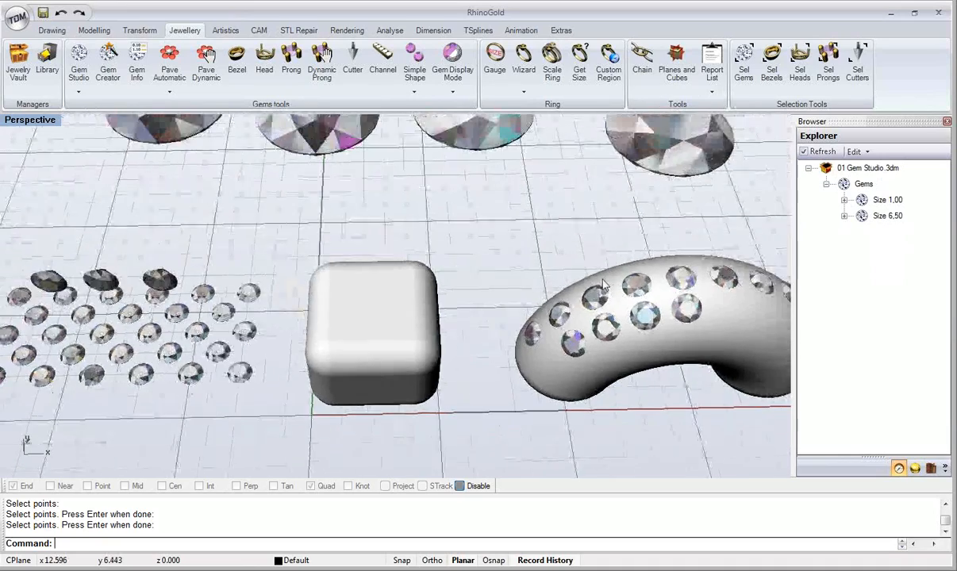
scroll(594, 281, "down", 5)
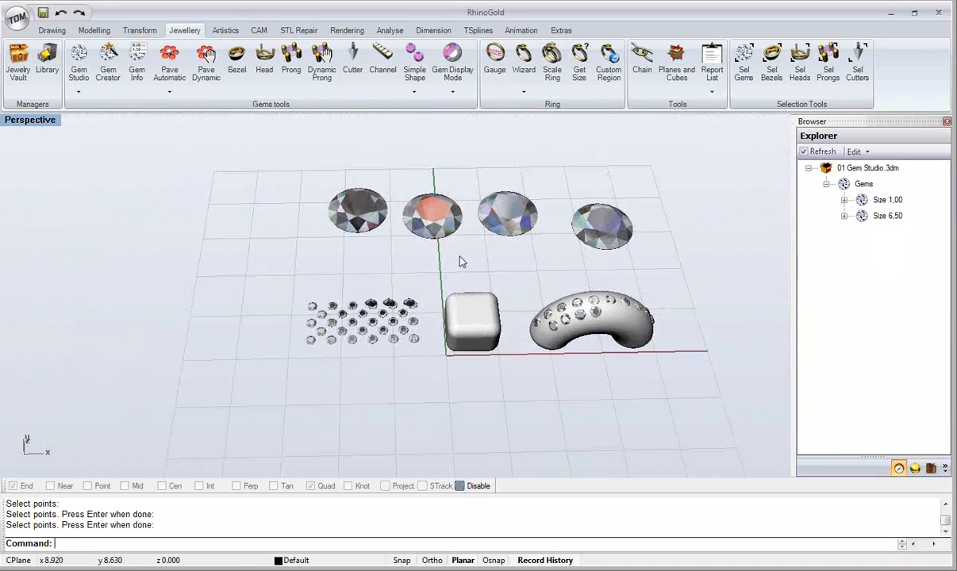
Step: Isolate the grid of small diamonds and their points by hiding all other objects, and zoom to their extents
right_click_drag(462, 261, 350, 354)
scroll(351, 357, "up", 2)
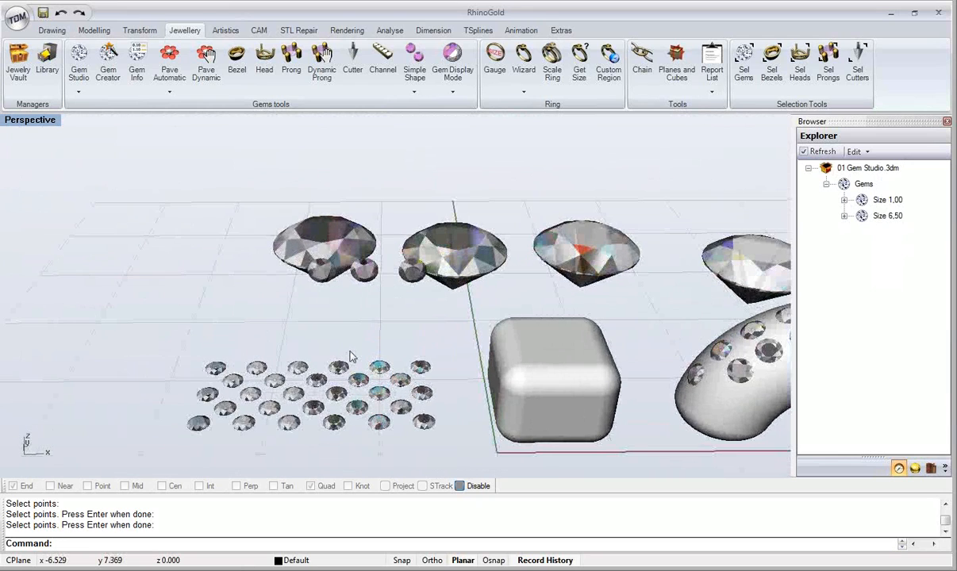
left_click_drag(142, 333, 441, 485)
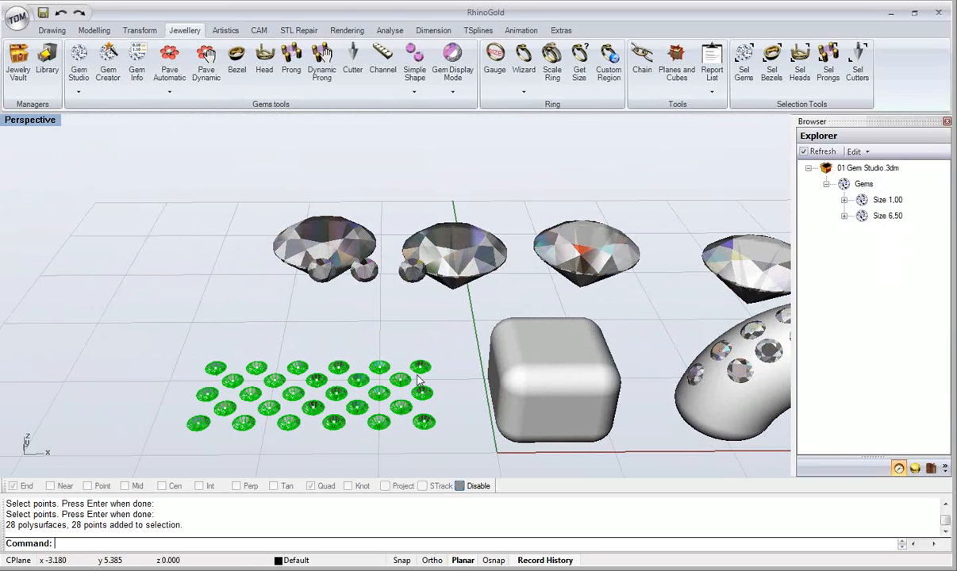
middle_click(418, 381)
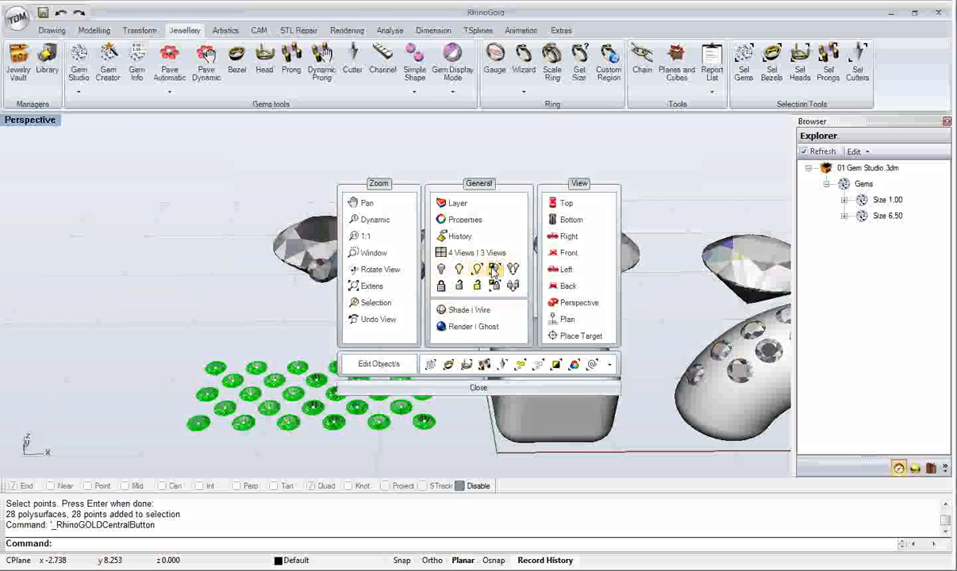
left_click(493, 270)
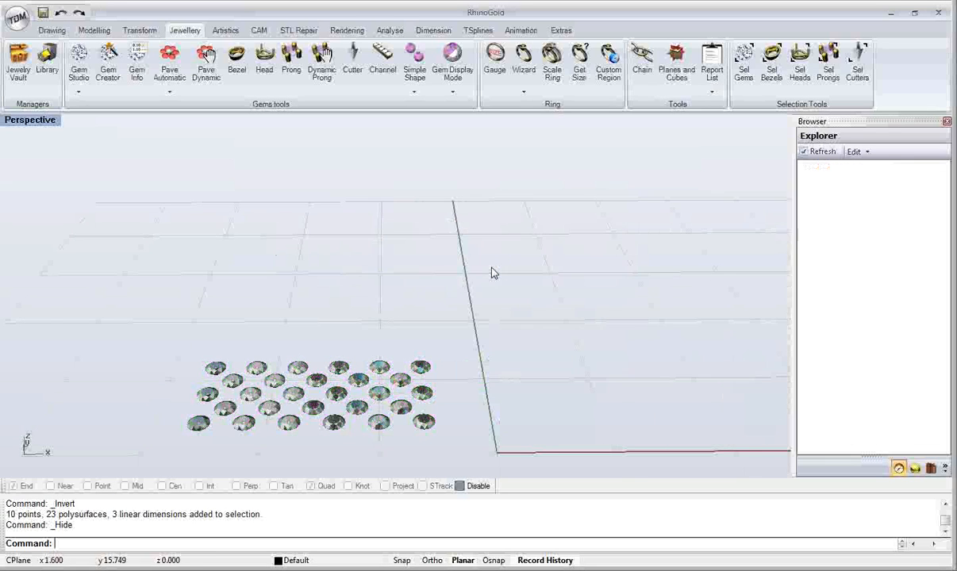
middle_click(483, 273)
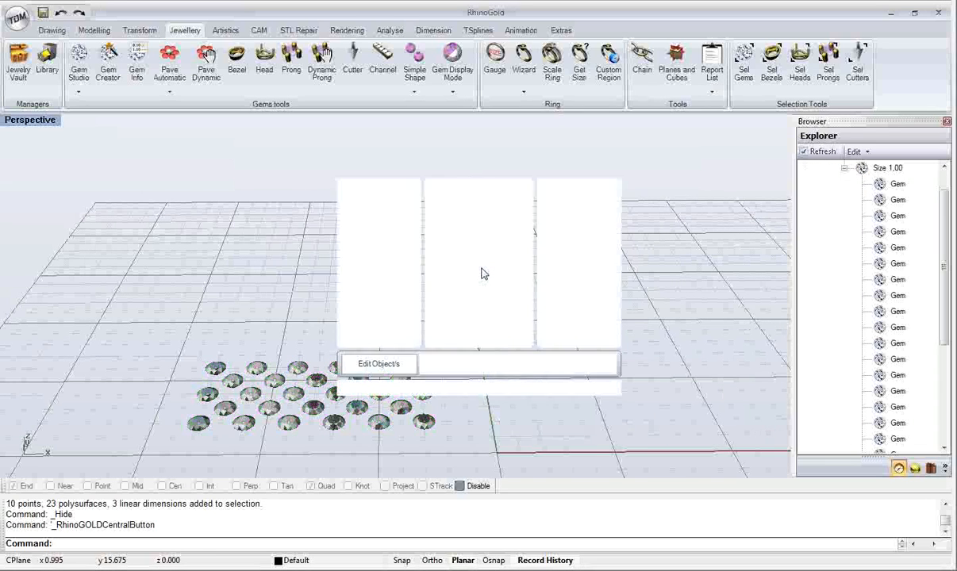
left_click(371, 273)
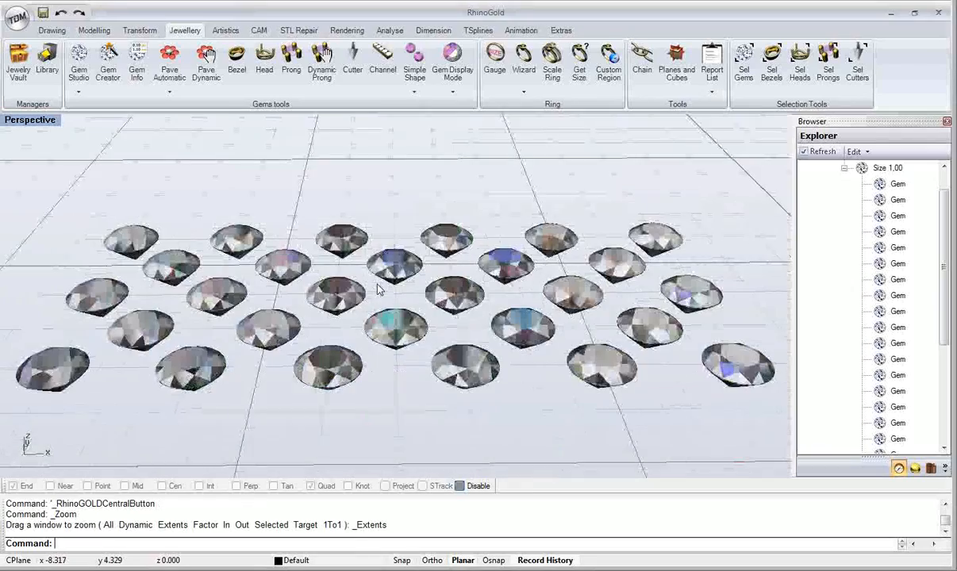
mouse_move(380, 299)
right_mouse_down()
mouse_move(382, 339)
mouse_move(373, 297)
right_mouse_up()
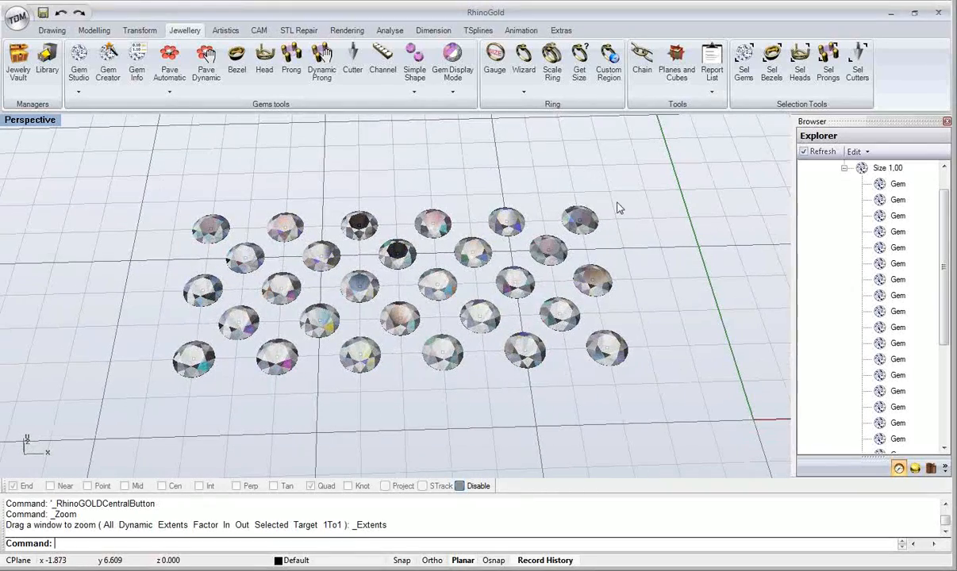
Step: Open all the isolated diamonds for parameter editing and set their width to 1.30 mm
left_click_drag(279, 421, 167, 428)
middle_click(482, 296)
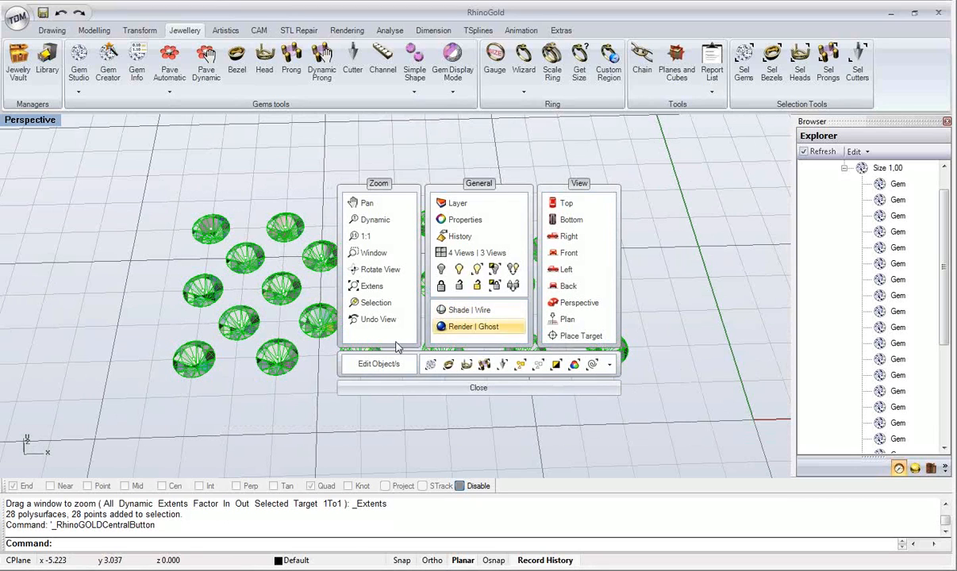
left_click(363, 364)
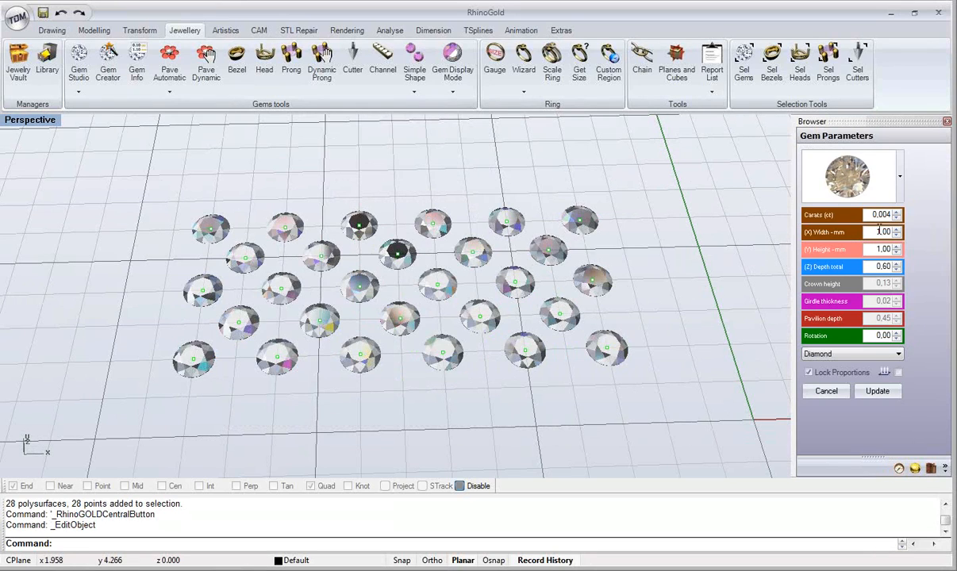
left_click(895, 229)
left_click(896, 230)
left_click(896, 229)
Step: Change the cut of the selected diamonds from round to the square step-cut shape
left_click(866, 194)
scroll(864, 184, "down", 5)
left_click(864, 183)
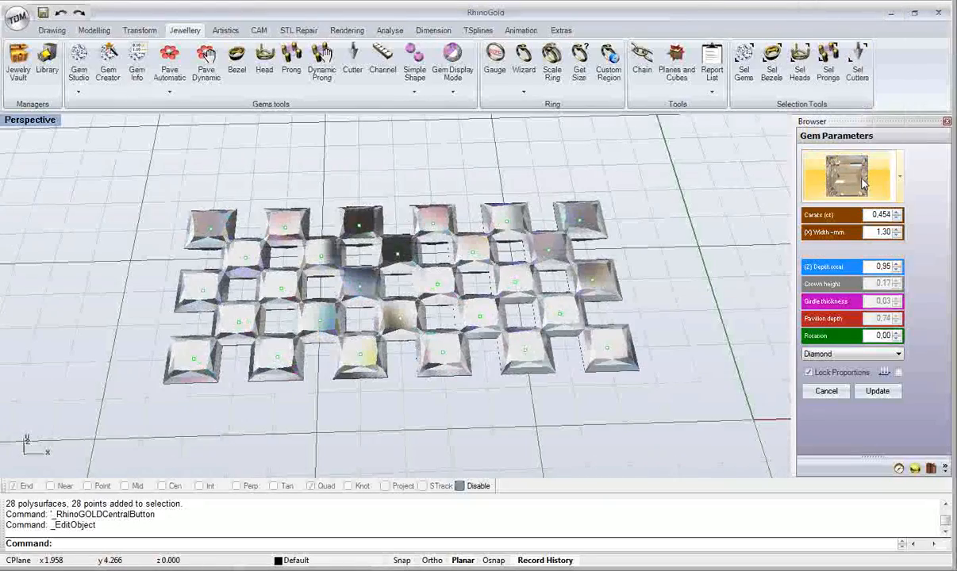
Step: Set the rotation of all selected square gems to 45 degrees and apply the parameter update
right_click_drag(510, 298, 508, 329)
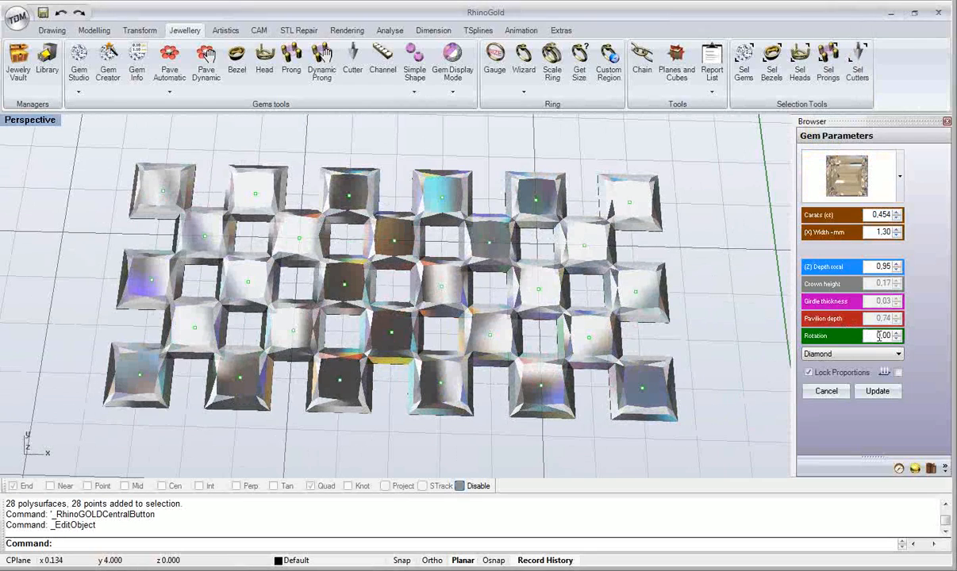
left_click(884, 232)
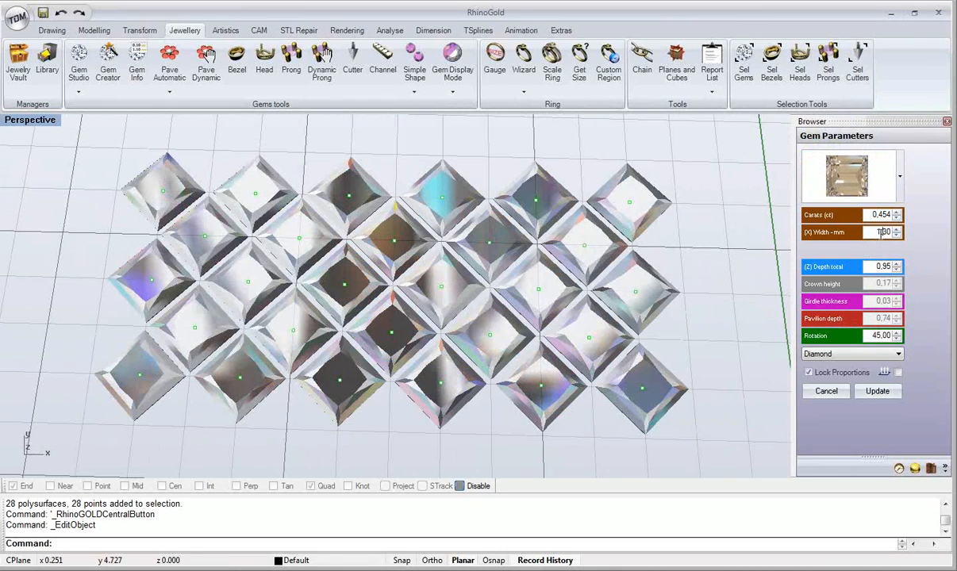
left_click(879, 232)
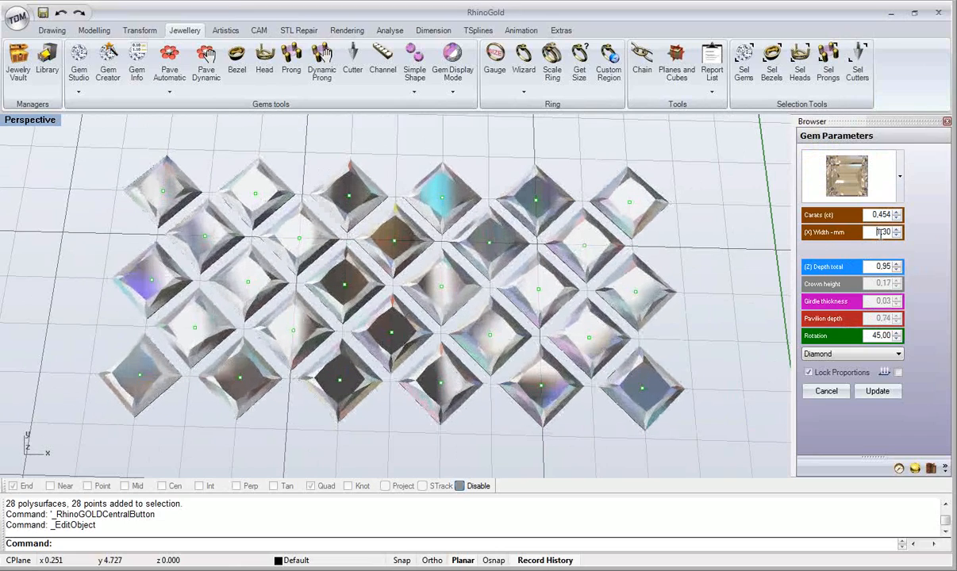
left_click(877, 391)
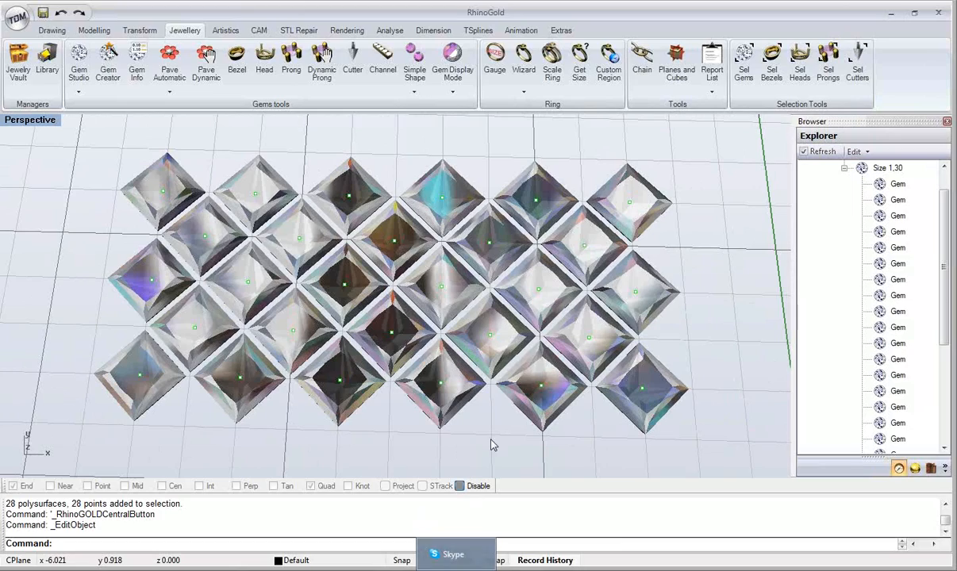
scroll(487, 399, "down", 6)
scroll(479, 377, "up", 2)
right_click_drag(479, 378, 412, 387, "shift")
Step: Switch to PowerPoint, show the Gem Studio Exercise slide full screen, and return to RhinoGold
key("alt+Tab")
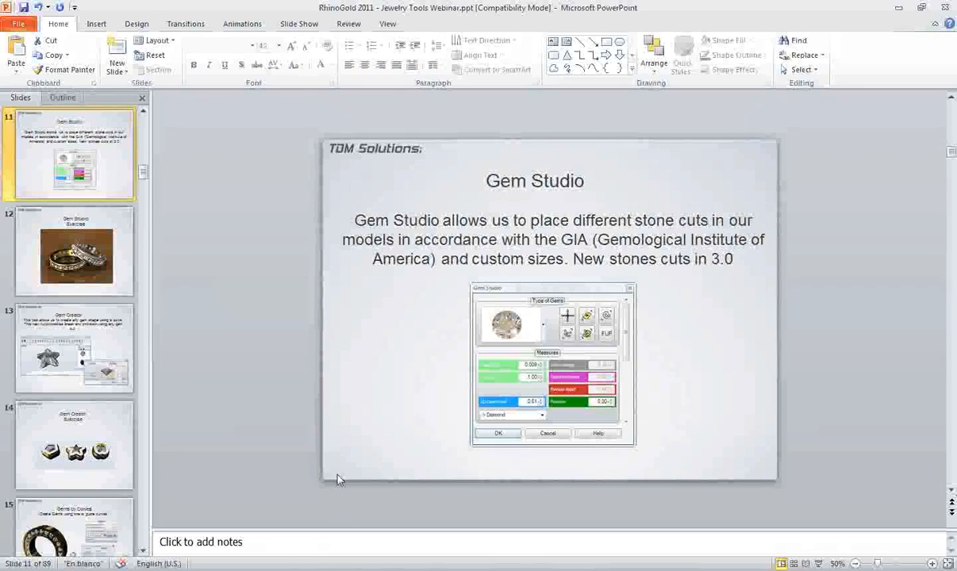
scroll(318, 447, "down", 1)
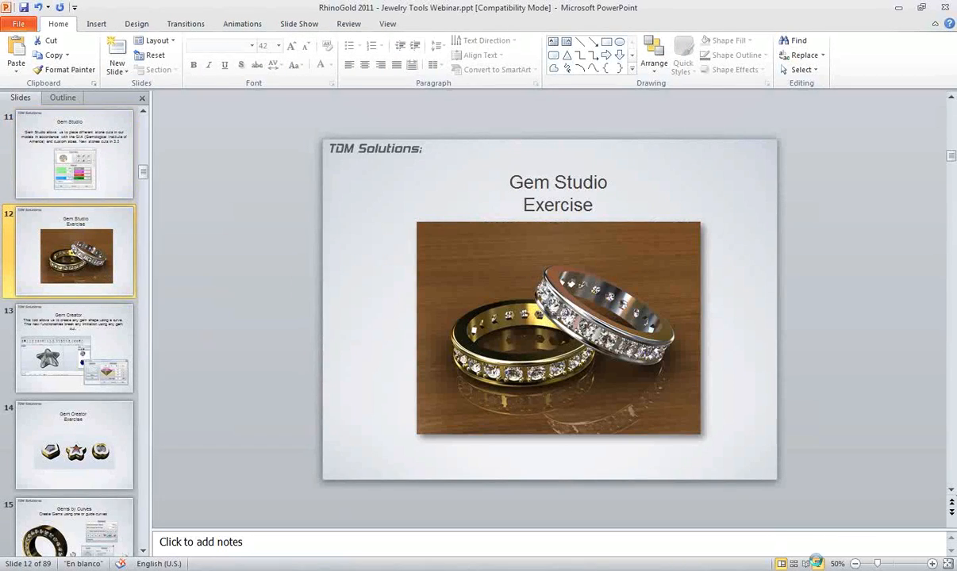
key("shift+F5")
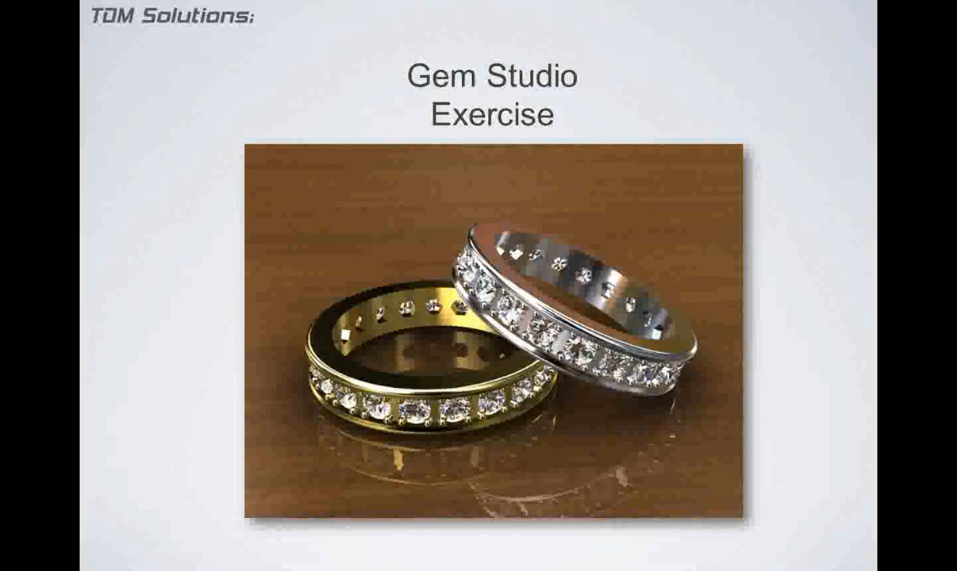
key("Escape")
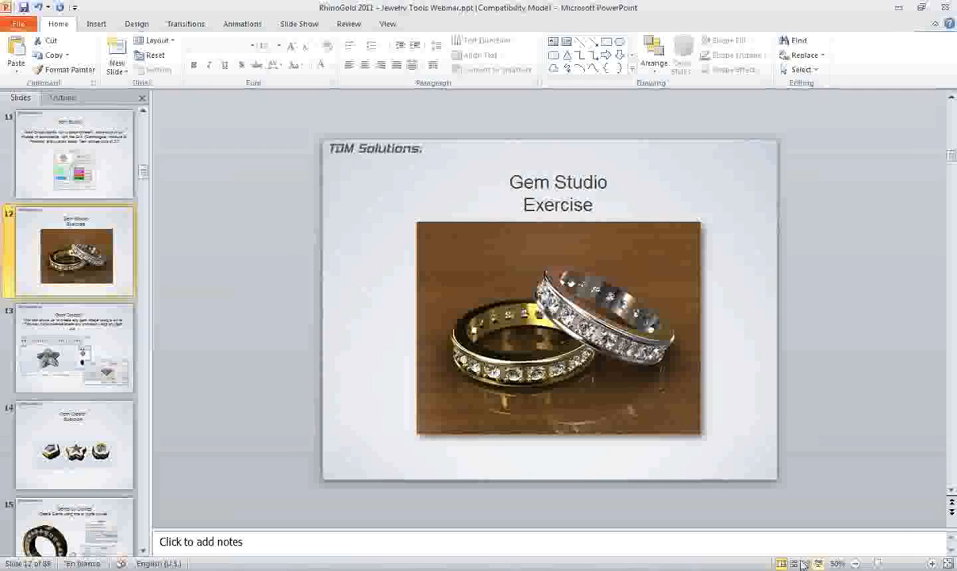
left_click(898, 8)
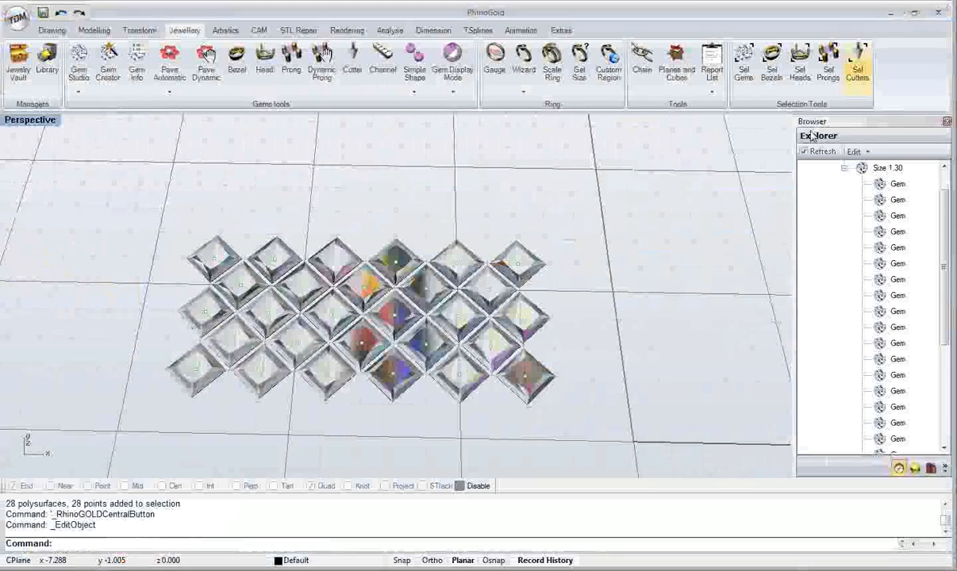
Step: Create a new document without saving the current one, and maximize the Perspective view
left_click(15, 17)
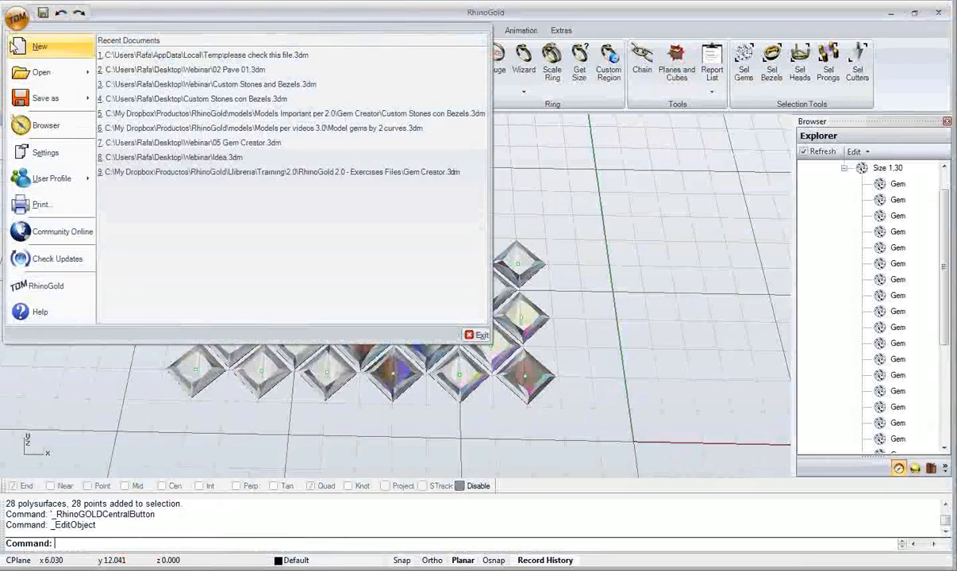
left_click(36, 46)
left_click(450, 319)
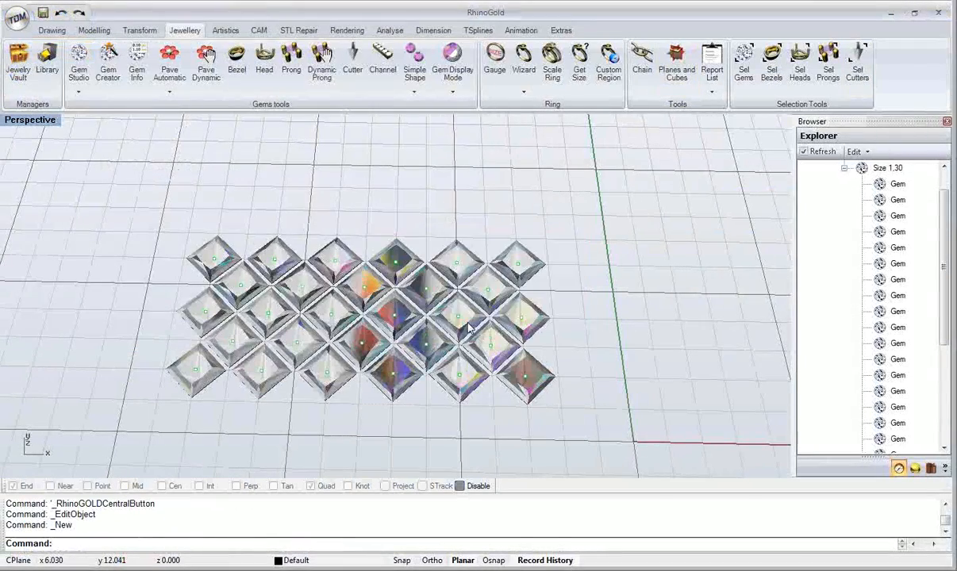
left_click(546, 378)
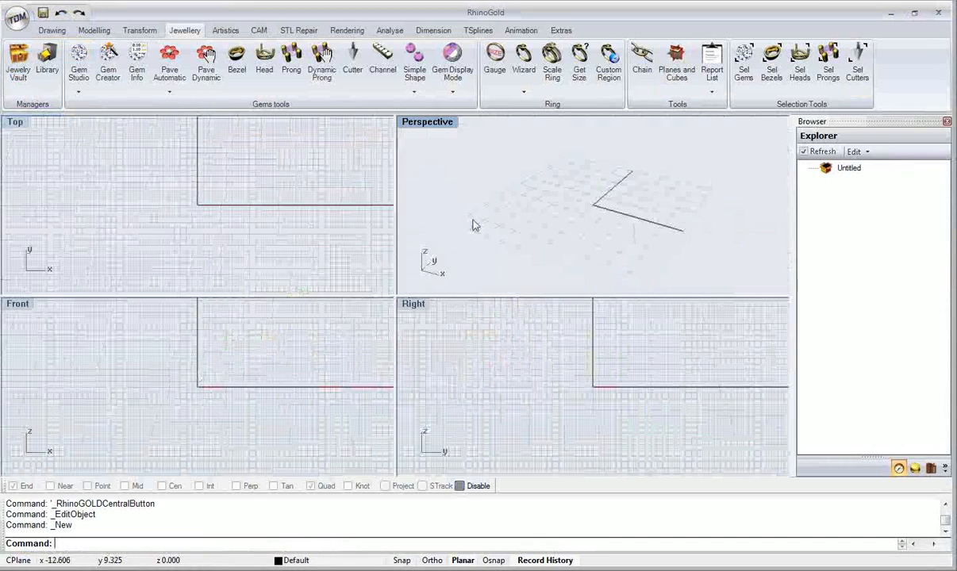
double_click(437, 130)
right_click_drag(405, 239, 414, 285, "shift")
scroll(332, 282, "up", 5)
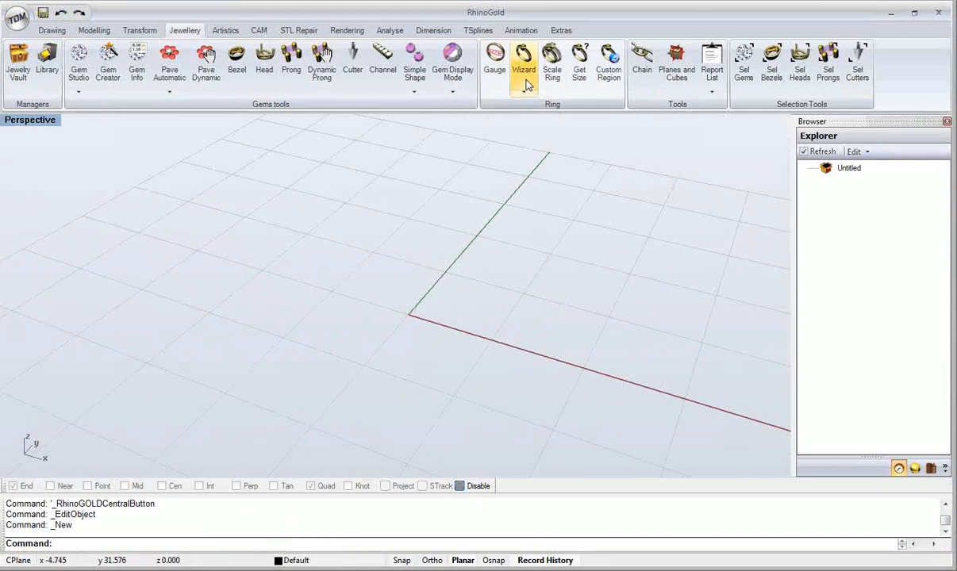
Step: Start a ring with the Ring Wizard and set it to European standard size 13
left_click(525, 80)
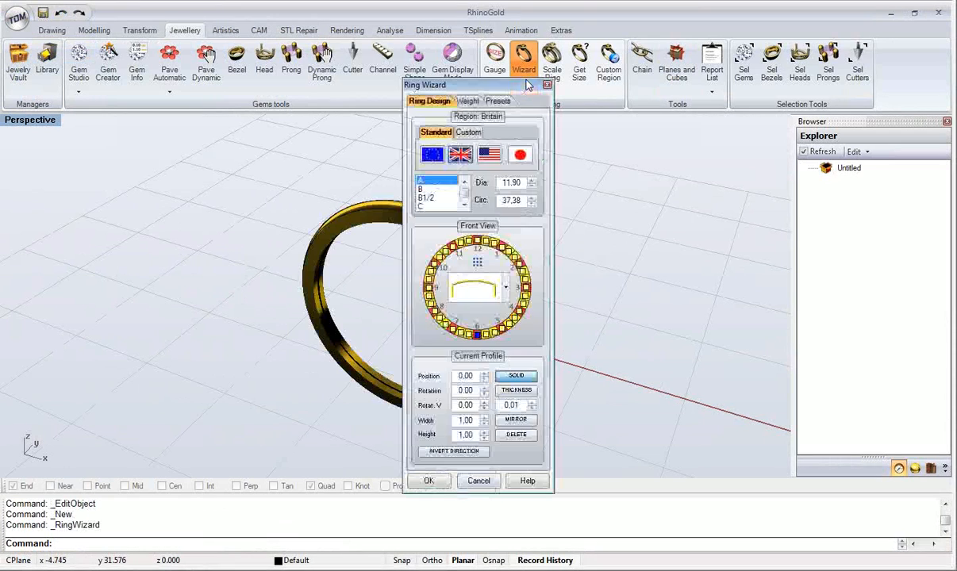
left_click_drag(485, 85, 635, 80)
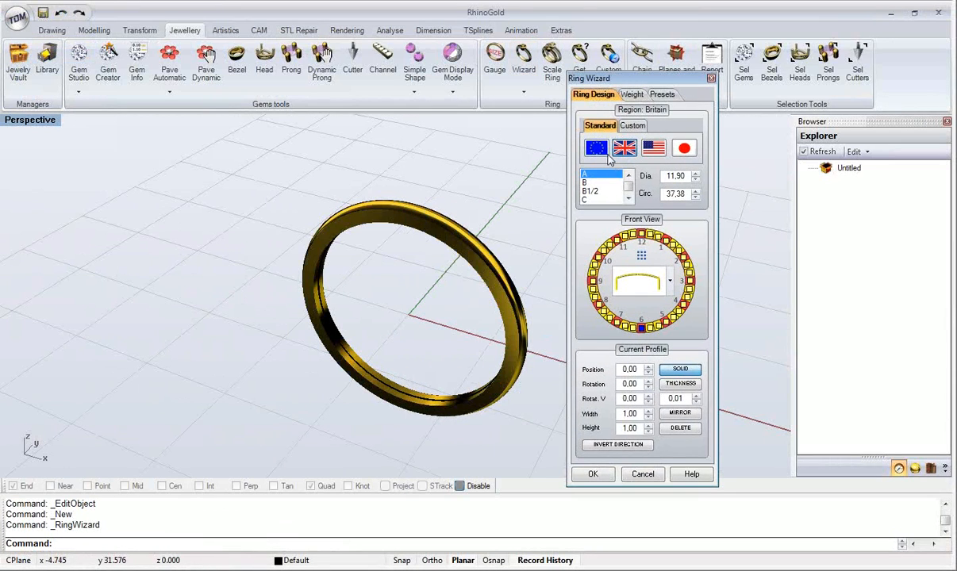
left_click(601, 153)
left_click(626, 198)
left_click(627, 199)
left_click(608, 200)
right_click_drag(465, 270, 397, 265, "shift")
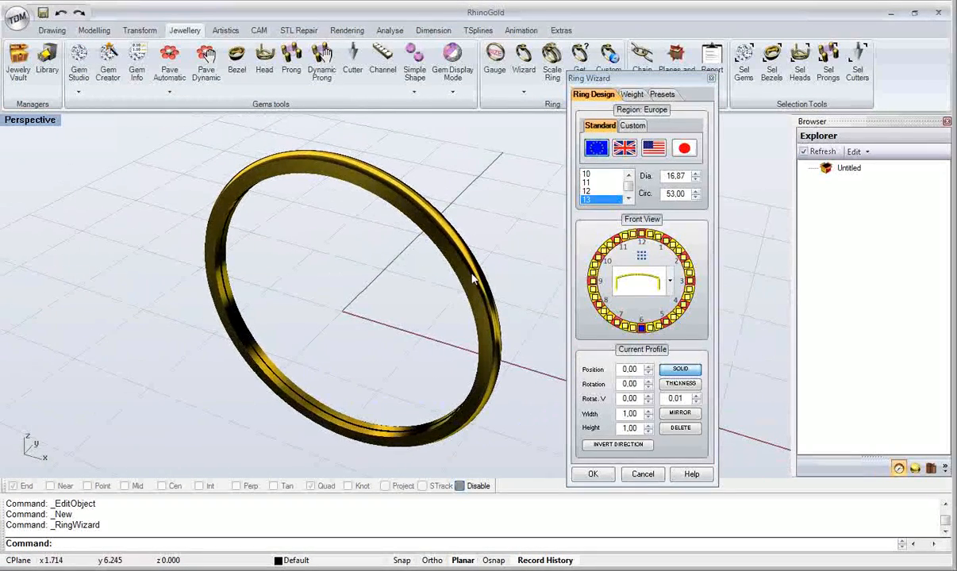
Step: Change the ring's profile to the flat channel shape with a raised rounded rim on each side
left_click(630, 291)
scroll(634, 333, "down", 5)
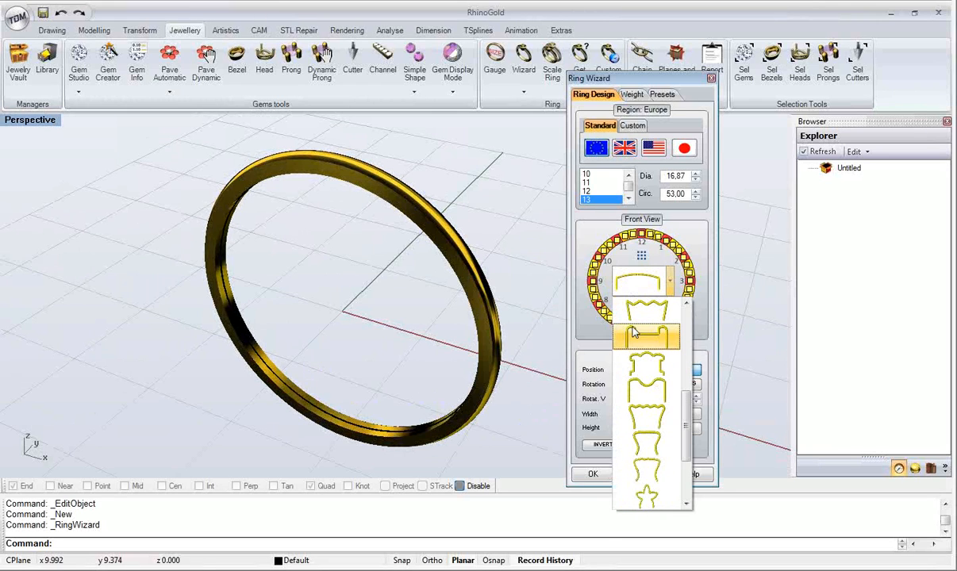
left_click(634, 333)
right_click_drag(419, 246, 425, 284)
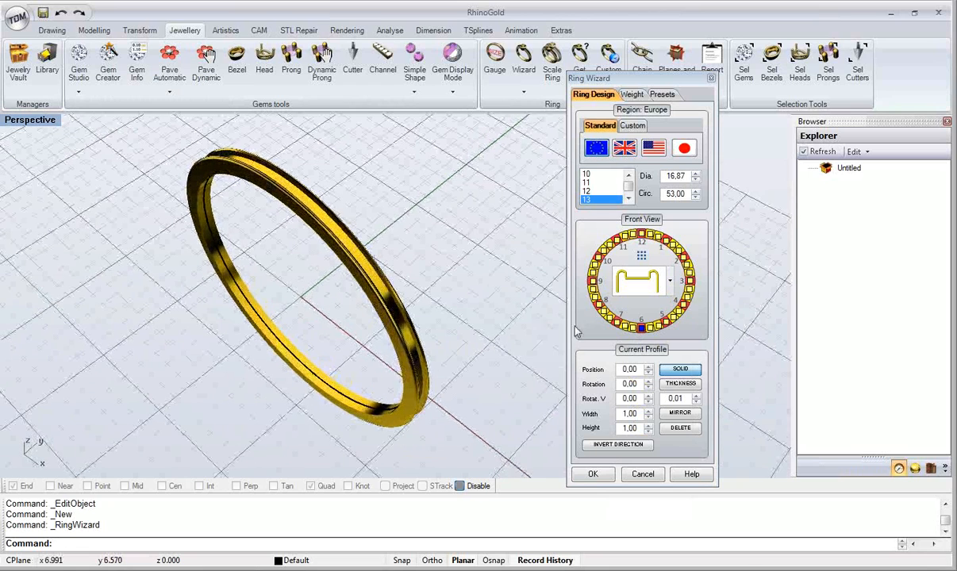
Step: Set the ring profile's width to 4 mm and height to 2.25 mm, and create the ring
double_click(631, 414)
type("4")
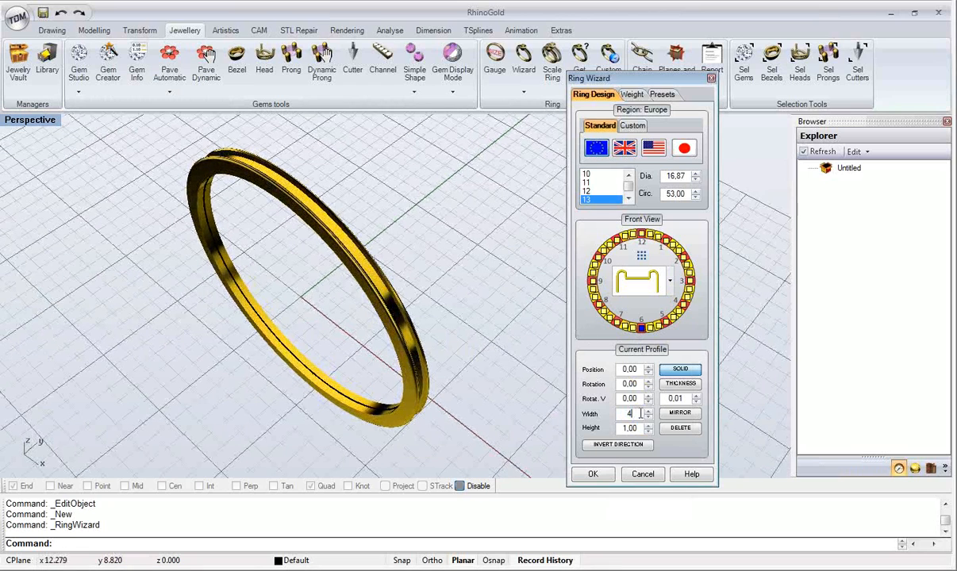
key("Return")
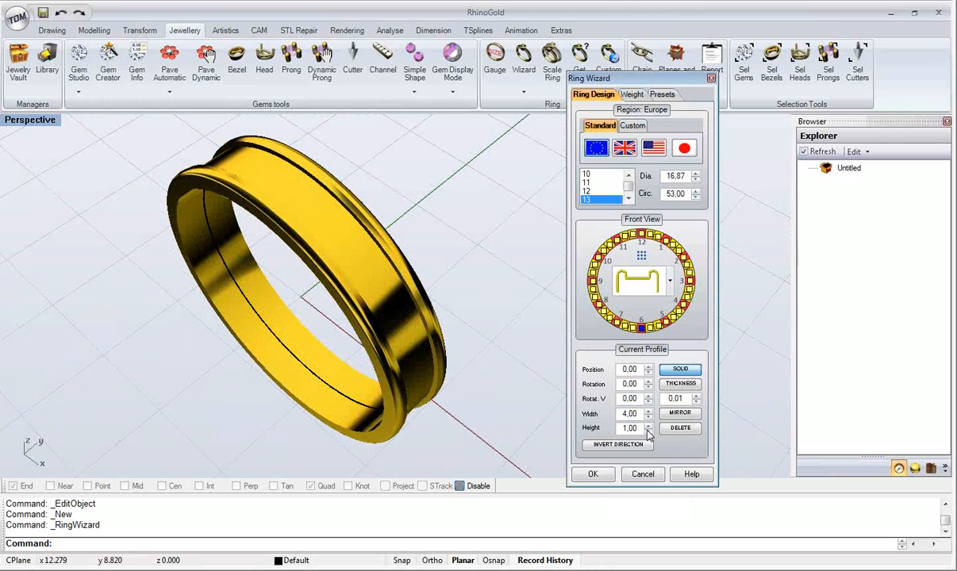
left_click_drag(637, 429, 630, 429)
type("2,25")
right_click_drag(484, 353, 448, 305)
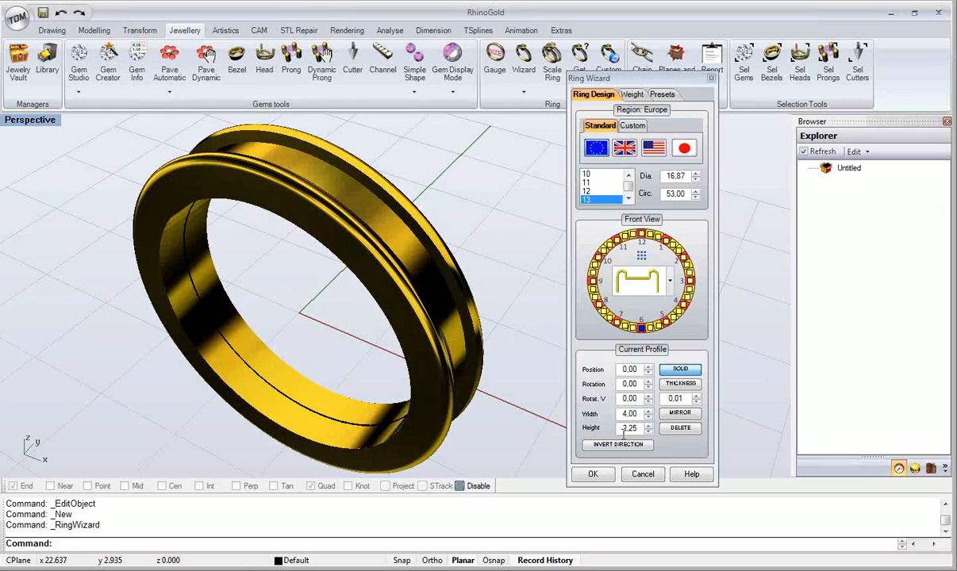
left_click(593, 474)
right_click_drag(363, 316, 341, 246)
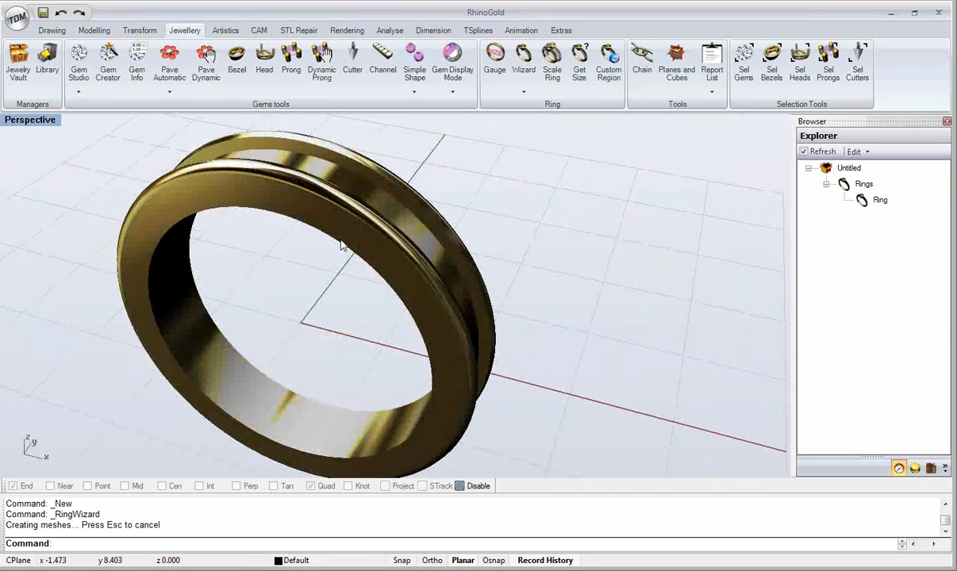
Step: Place one 2.5 mm round gem inside the ring with Gem Studio and move it to the origin
left_click(80, 72)
double_click(441, 306)
type("2,5")
key("Return")
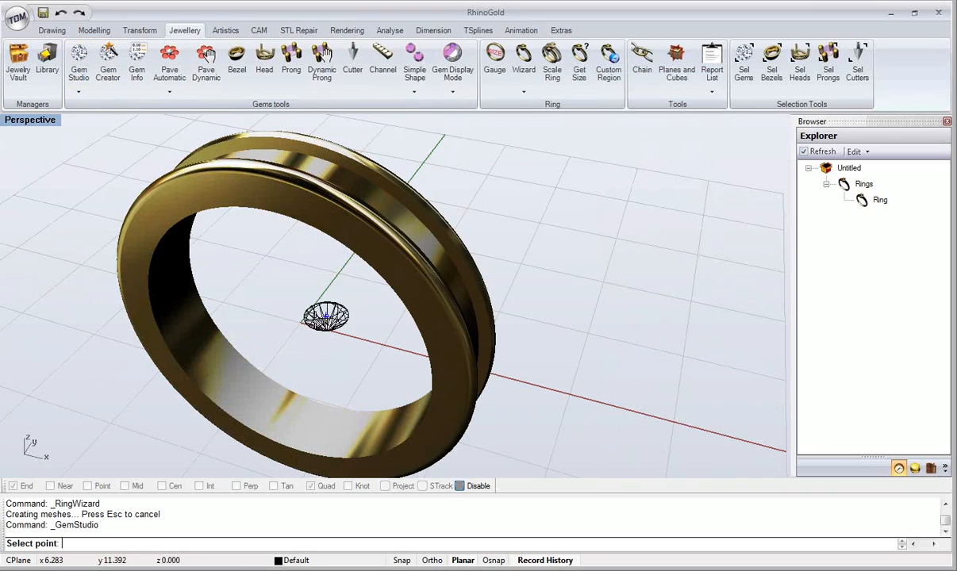
left_click(361, 315)
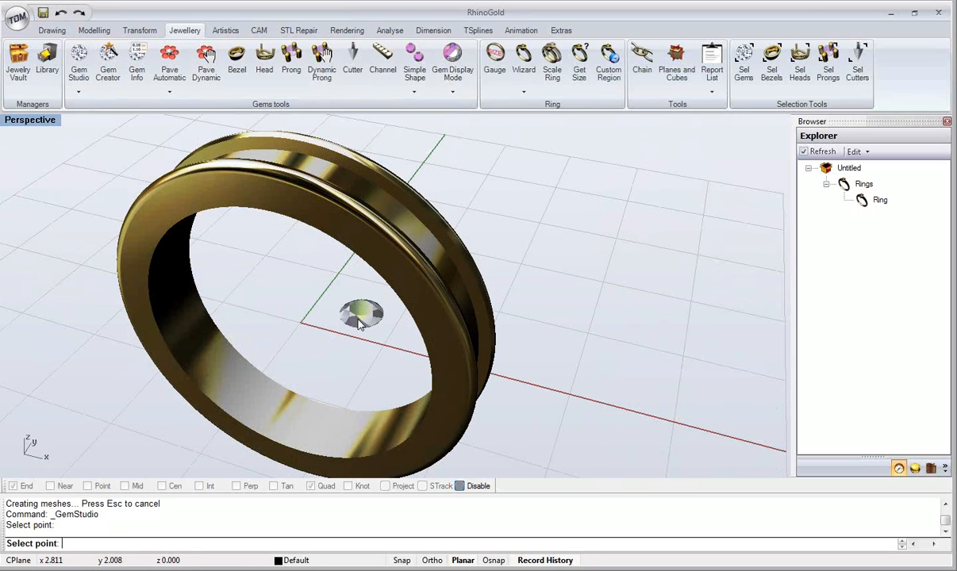
left_click(391, 389)
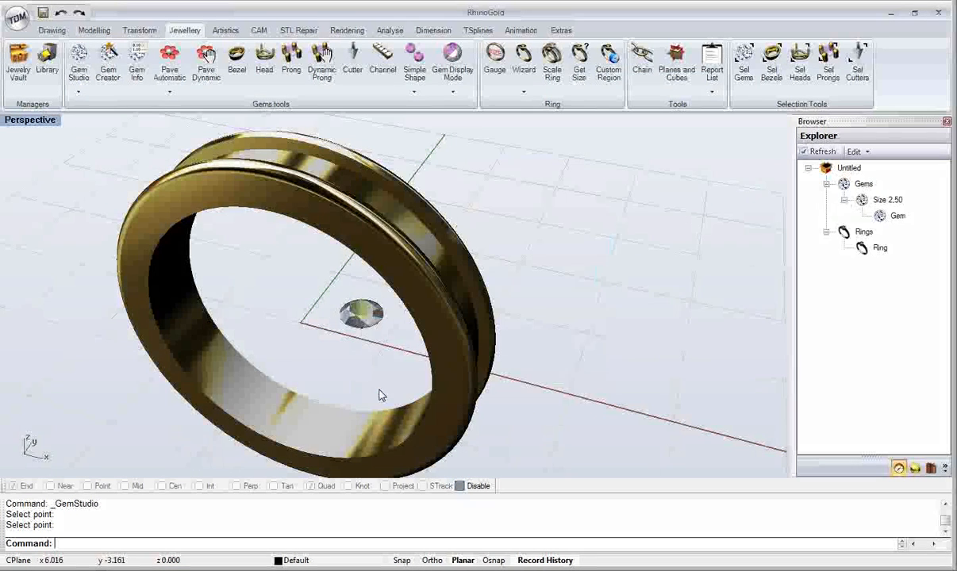
right_click_drag(368, 364, 376, 359)
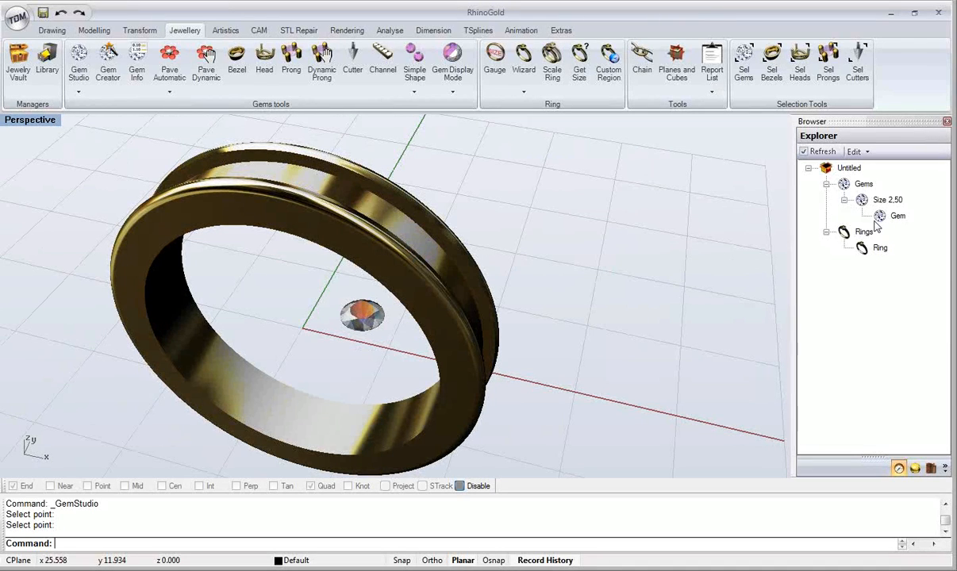
left_click(361, 319)
key("Home")
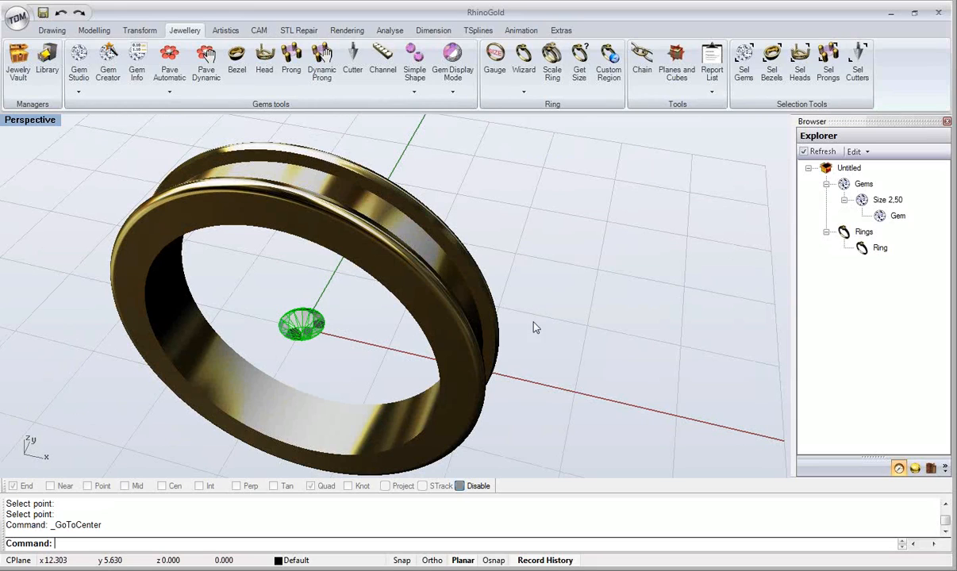
Step: Restore the multi-view layout and display the Front view in wireframe
double_click(38, 120)
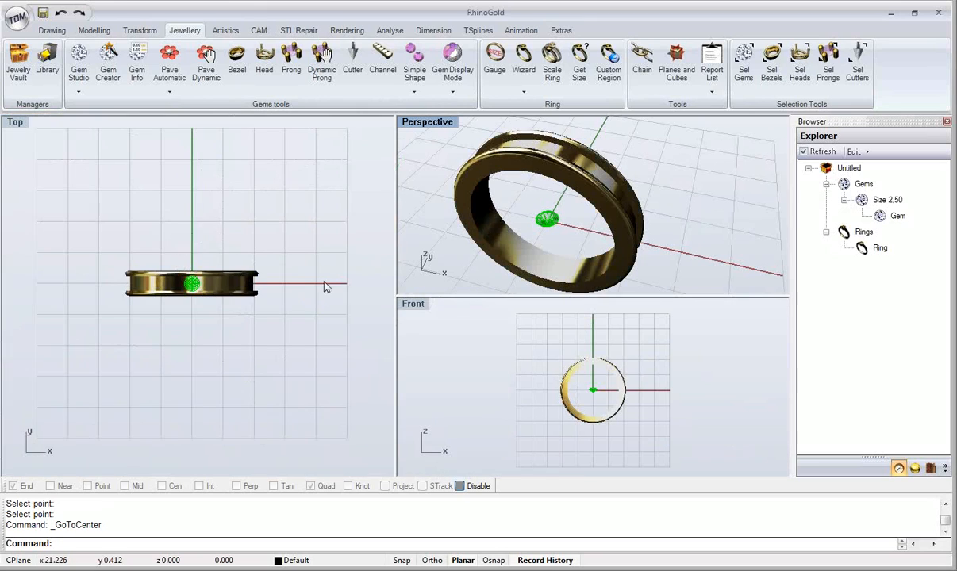
right_click_drag(451, 377, 481, 361)
scroll(481, 361, "up", 3)
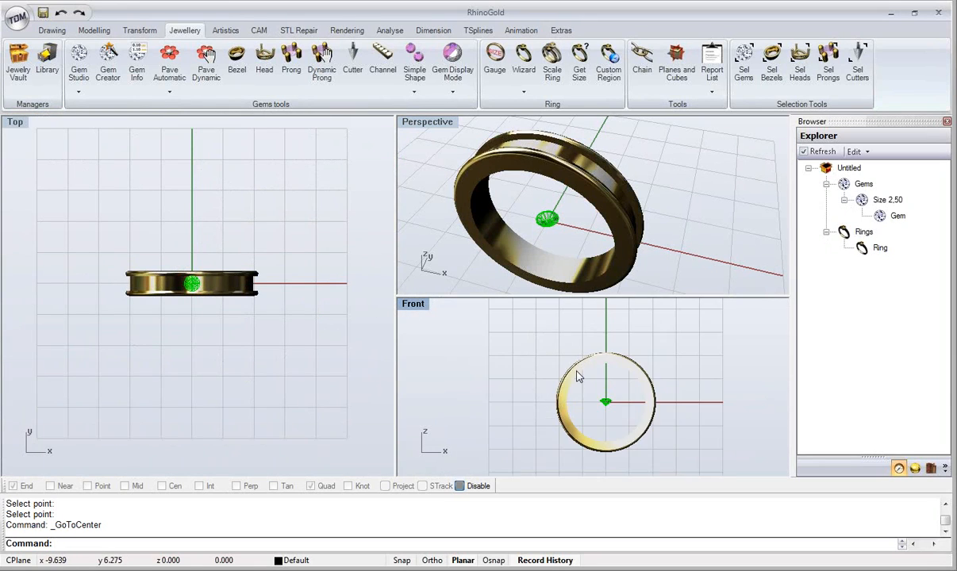
scroll(559, 358, "up", 3)
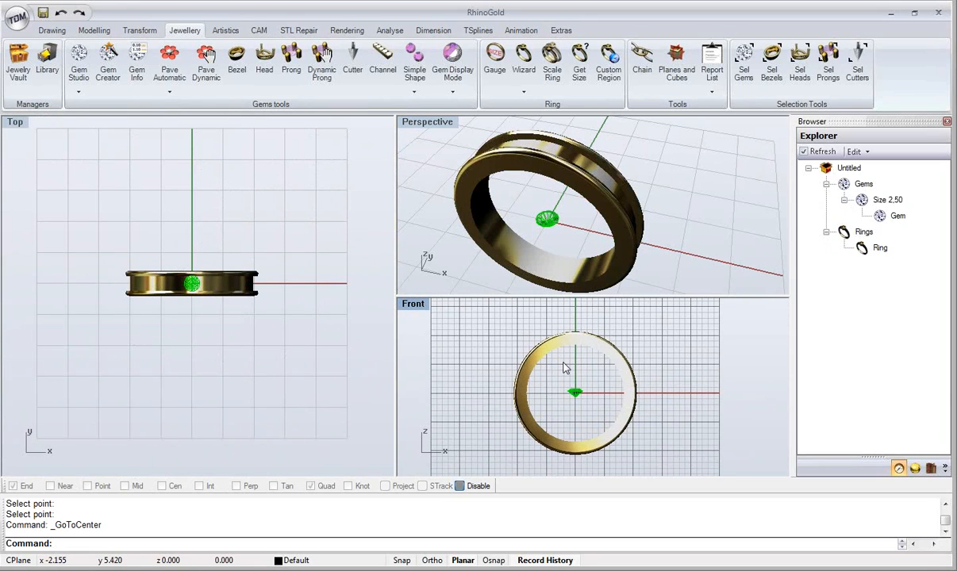
middle_click(565, 361)
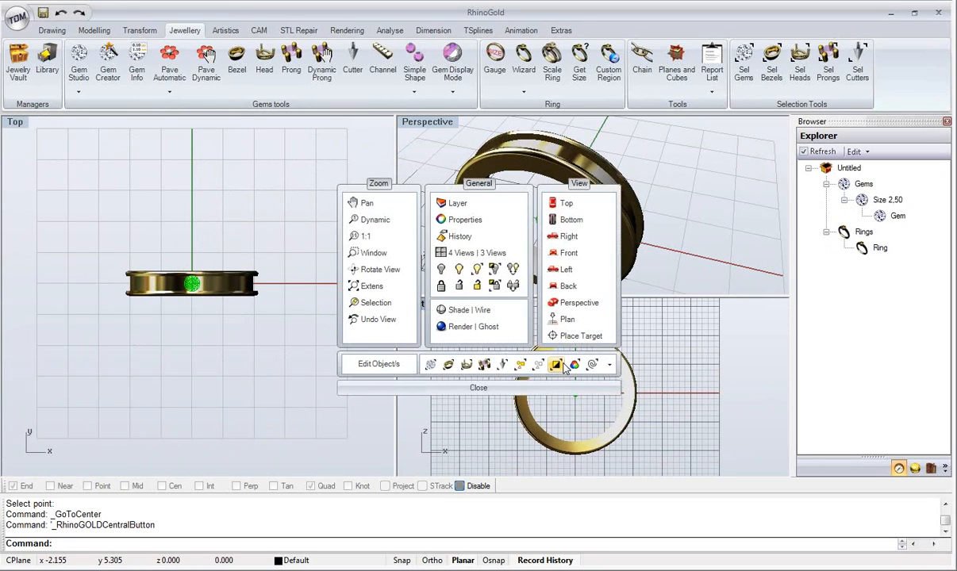
right_click(459, 316)
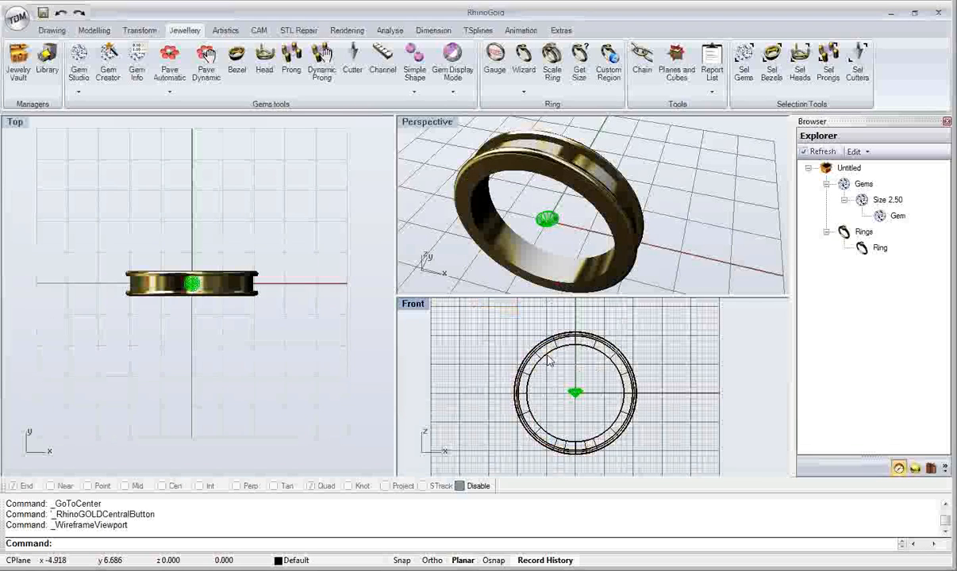
Step: Move the gem straight up from the origin into the top of the ring band in the Front view
scroll(547, 357, "up", 4)
right_click_drag(575, 362, 544, 387)
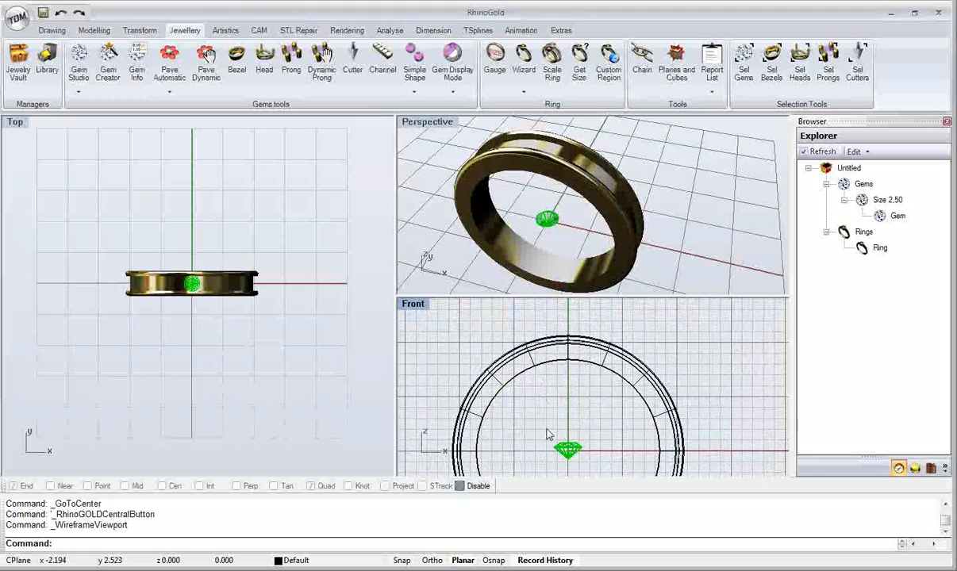
scroll(576, 456, "up", 3)
left_click_drag(579, 462, 597, 308)
right_click_drag(587, 337, 584, 397)
left_click_drag(584, 397, 583, 335)
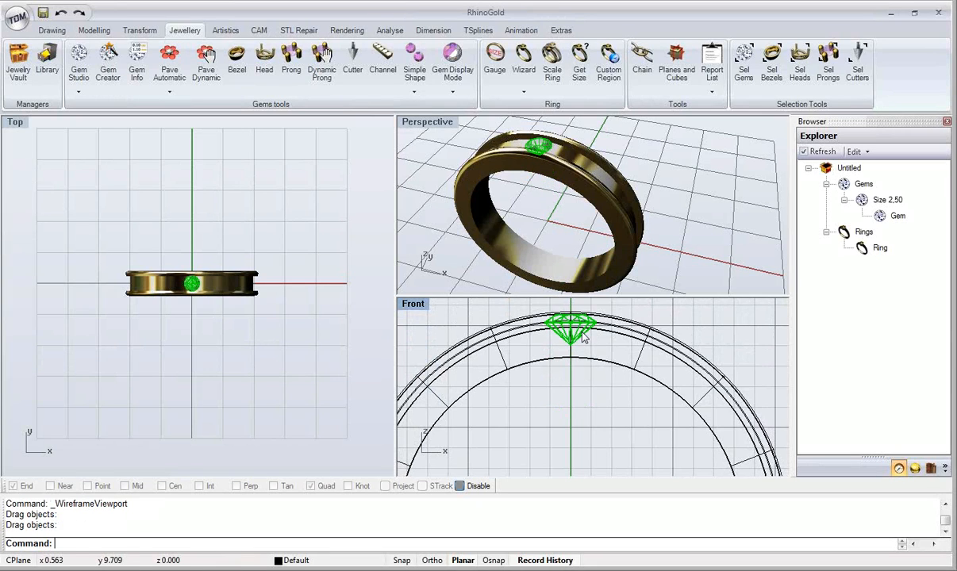
Step: Lower the gem to just beneath the inner edge at the top of the ring
scroll(574, 369, "up", 2)
left_click_drag(573, 369, 566, 428)
scroll(566, 426, "down", 2)
scroll(566, 429, "down", 1)
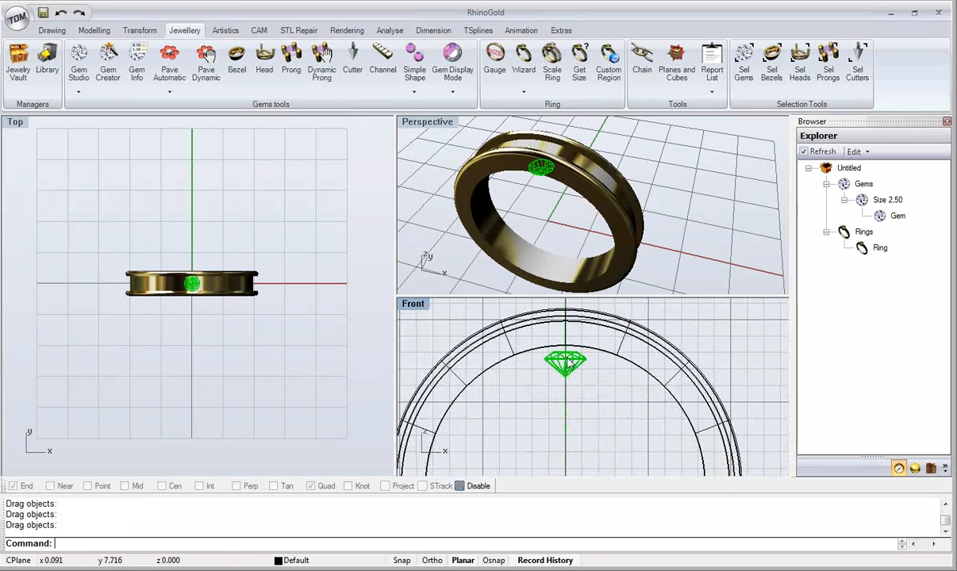
Step: Raise the gem in the Front view so that it sits in the channel at the top of the ring
left_click_drag(583, 357, 577, 329)
scroll(583, 329, "up", 6)
left_click(443, 277)
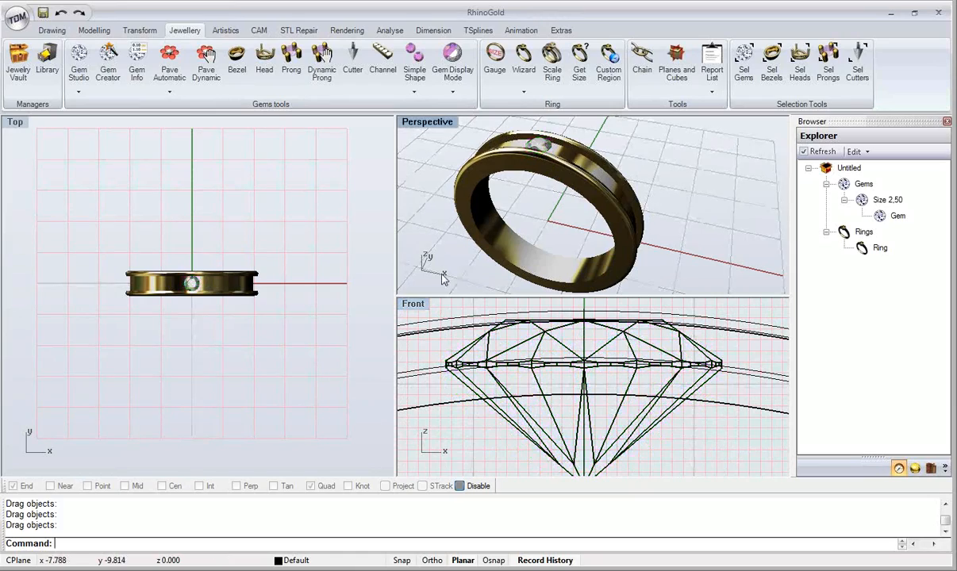
Step: Edit the gem's parameters to reduce its width to 2.30 mm and update it in the ring channel
double_click(414, 122)
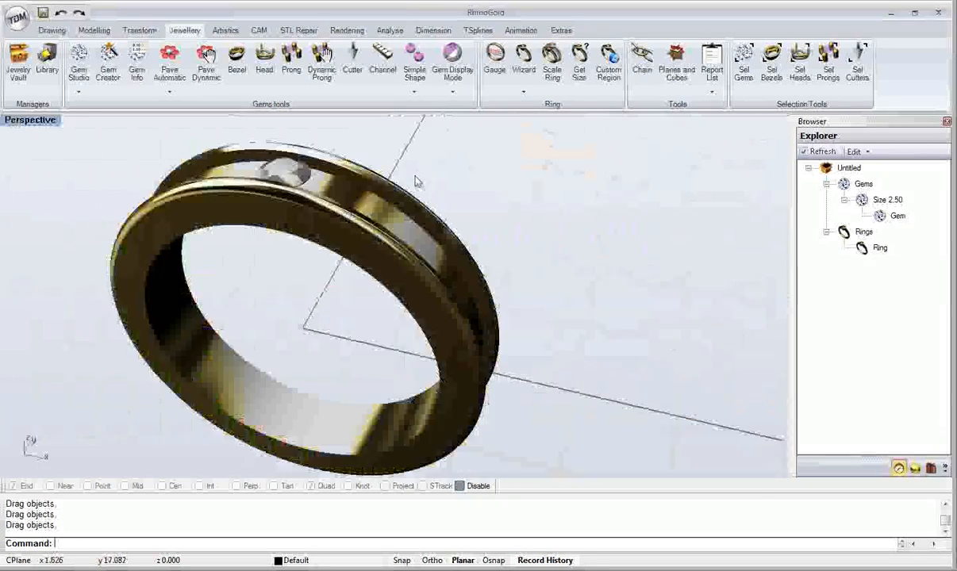
scroll(269, 230, "up", 8)
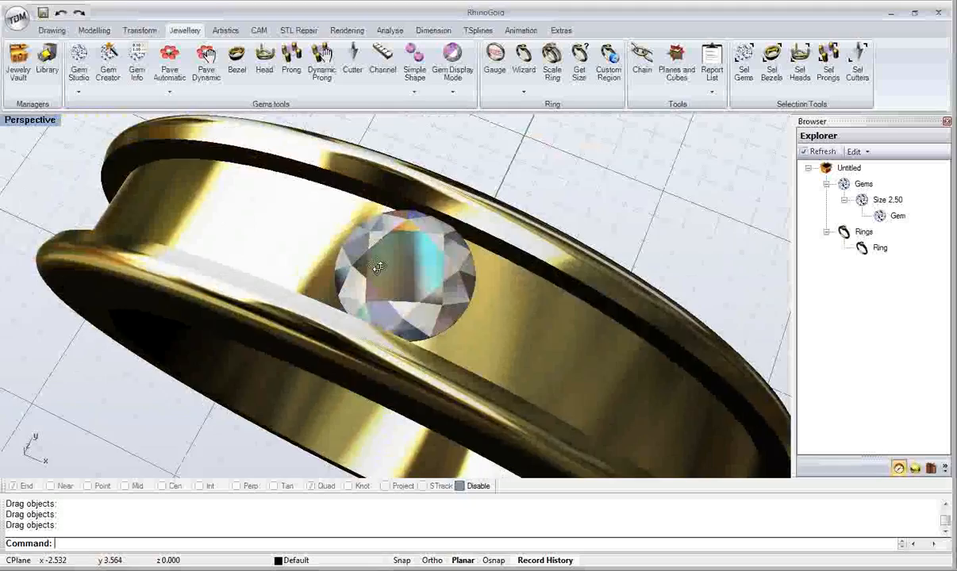
right_click_drag(378, 268, 366, 239)
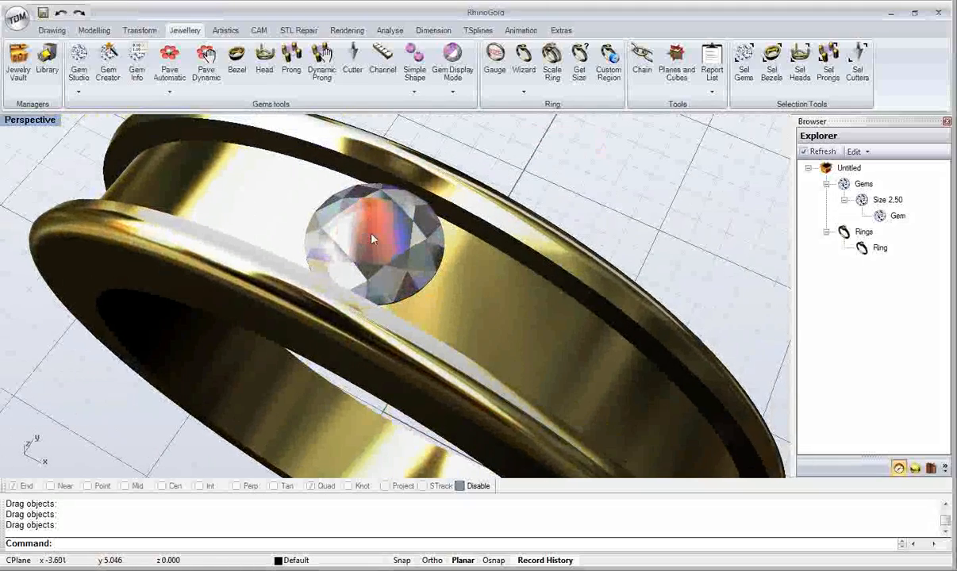
left_click(882, 200)
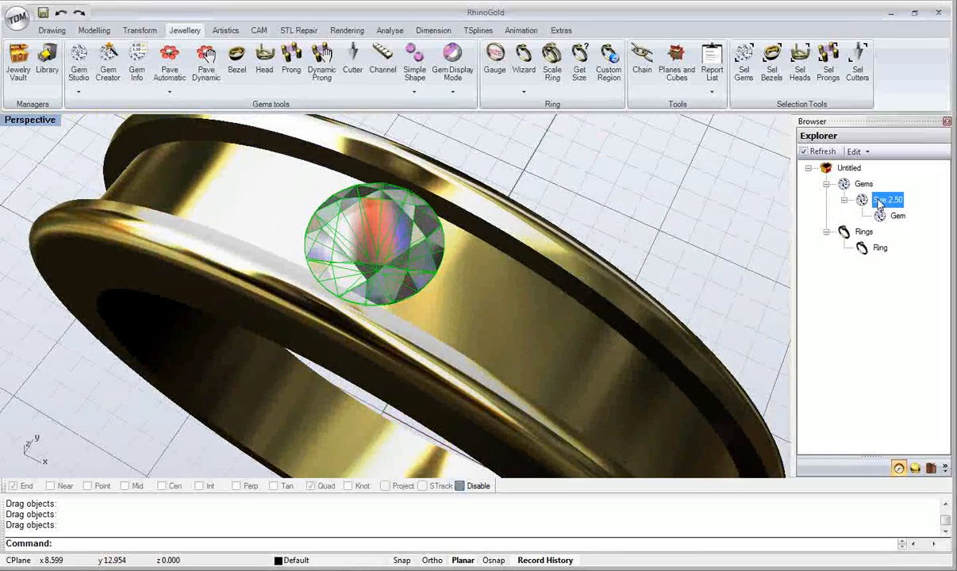
double_click(879, 201)
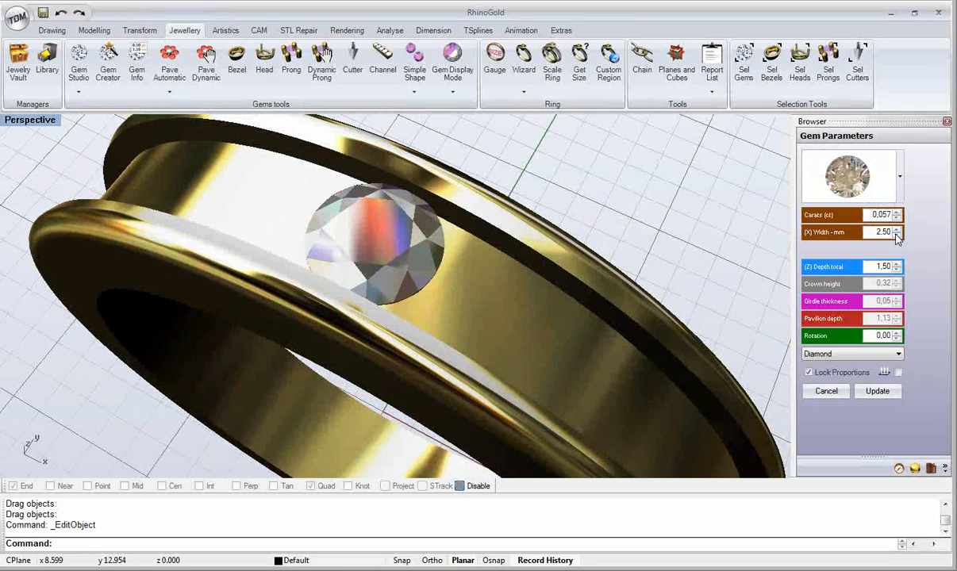
left_click(896, 236)
left_click(896, 236)
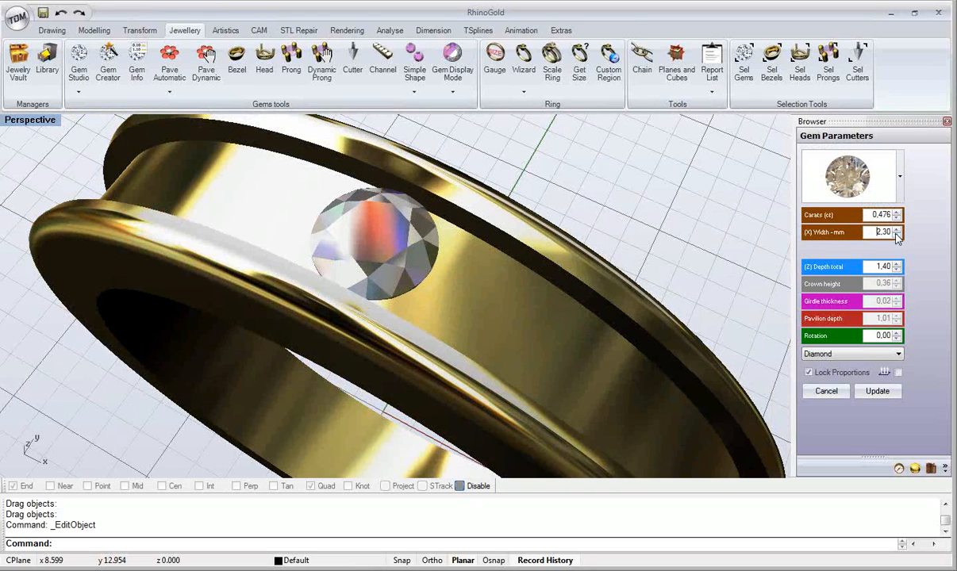
left_click(888, 392)
right_click_drag(349, 277, 370, 274)
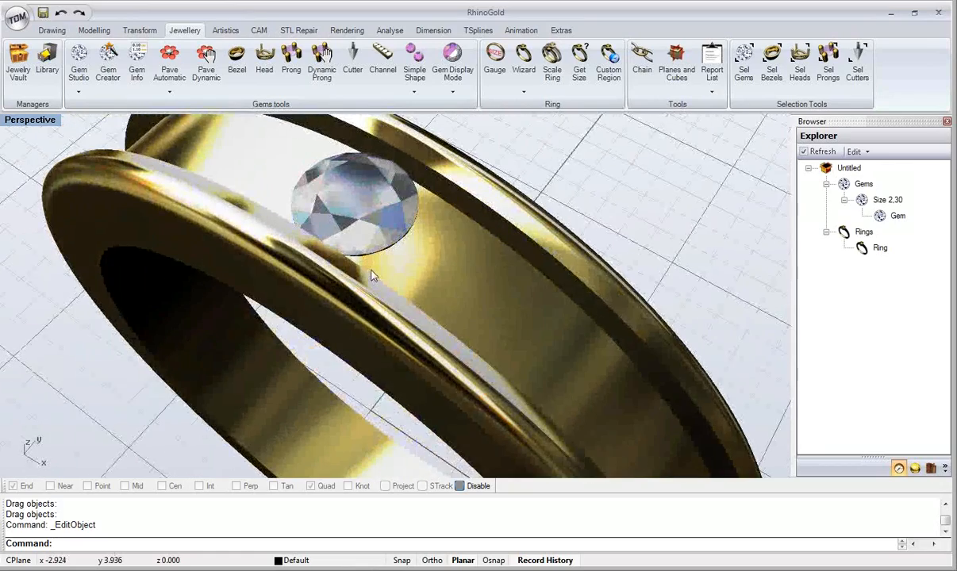
scroll(368, 269, "down", 8)
scroll(367, 270, "up", 4)
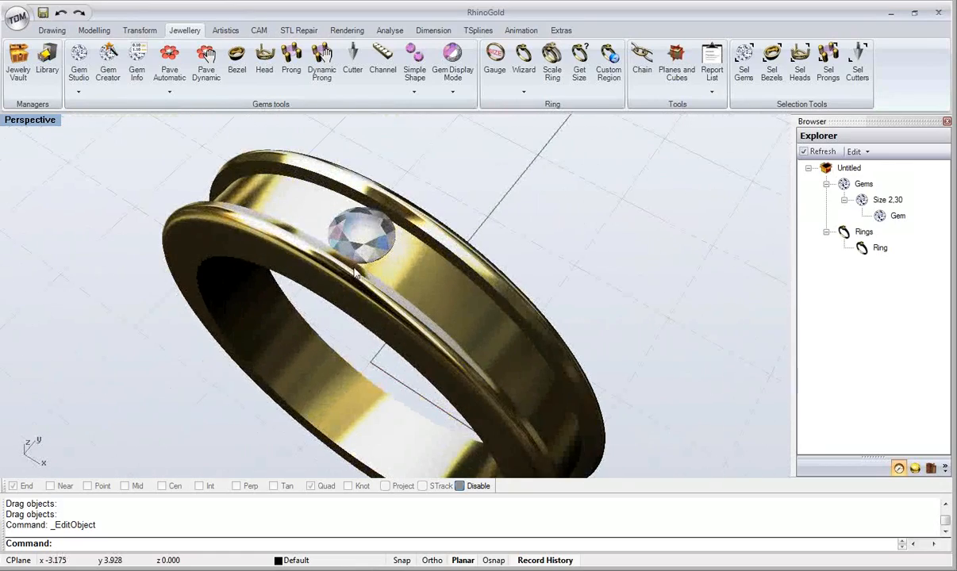
Step: Maximize the Front view and select the gem at the top of the ring
double_click(9, 121)
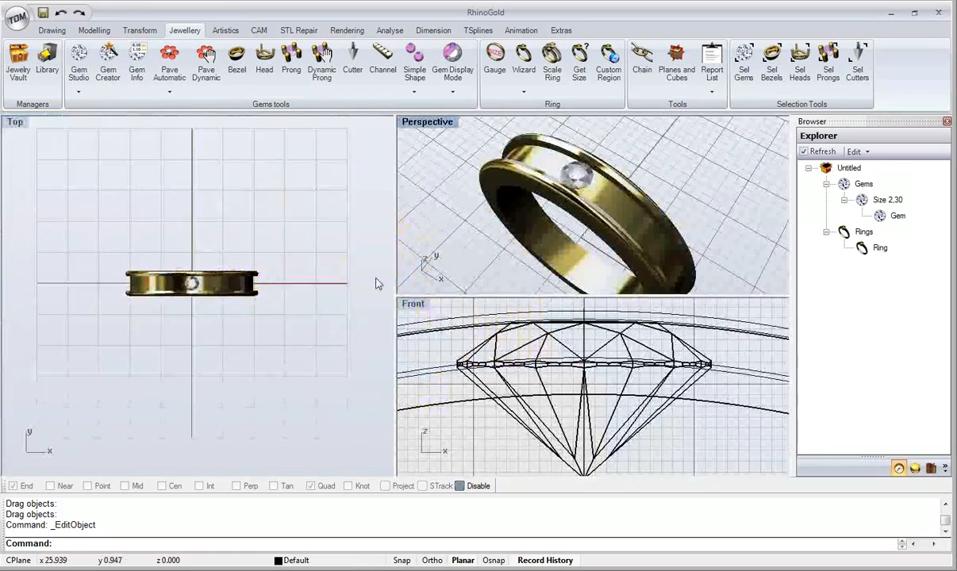
double_click(407, 305)
scroll(379, 314, "down", 6)
scroll(375, 323, "down", 4)
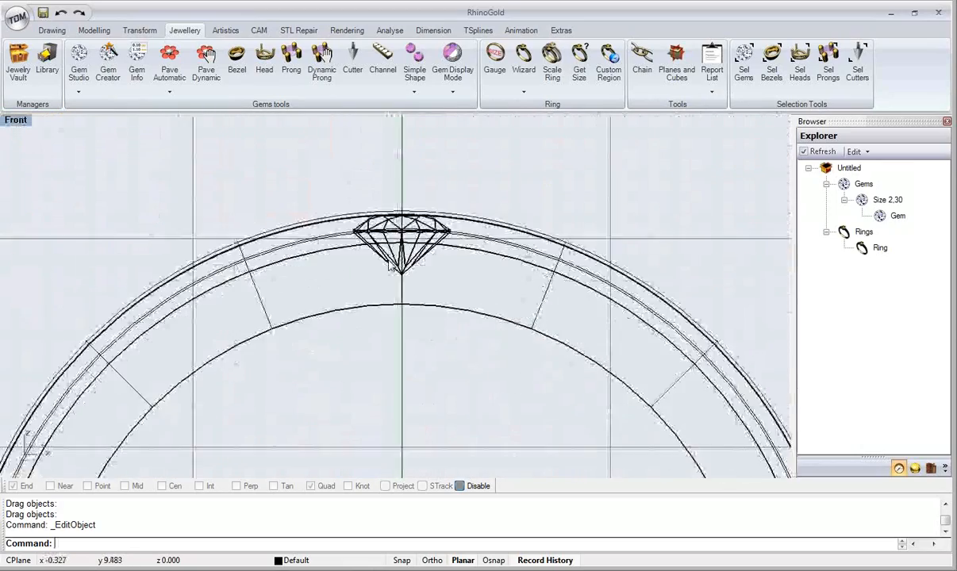
left_click(347, 245)
right_click_drag(326, 248, 361, 230)
Step: Start a Dynamic Polar Array and assign the gem as the object to copy
left_click(138, 32)
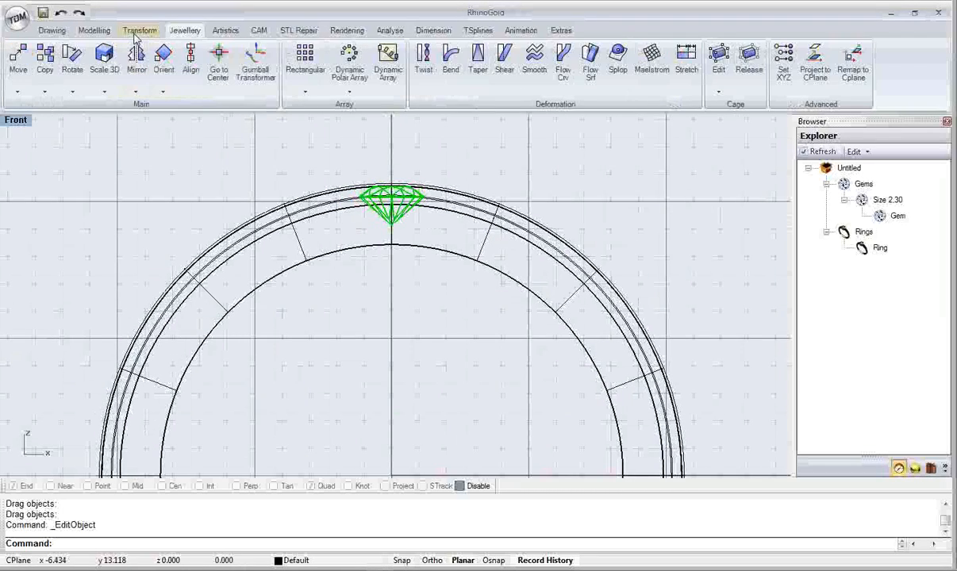
left_click(354, 83)
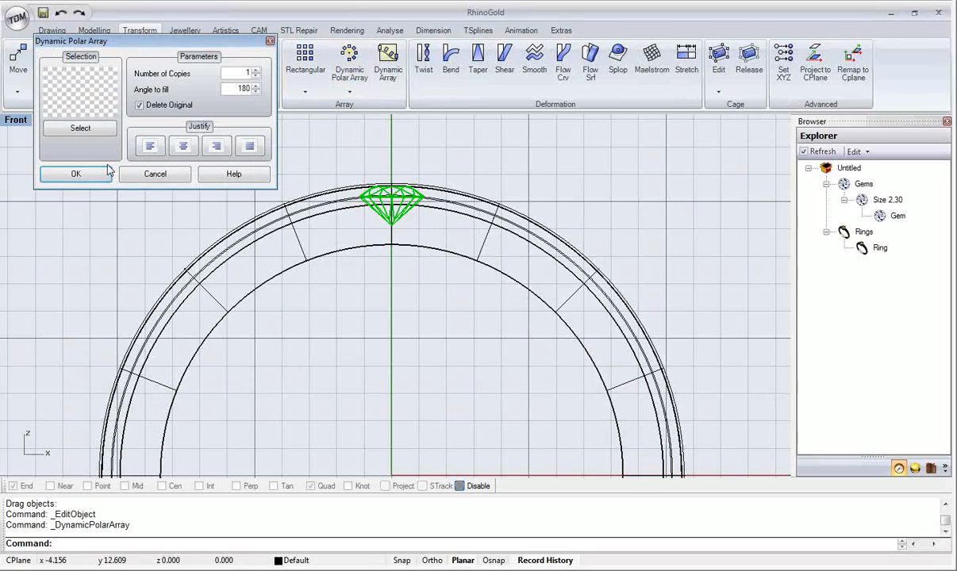
left_click(88, 128)
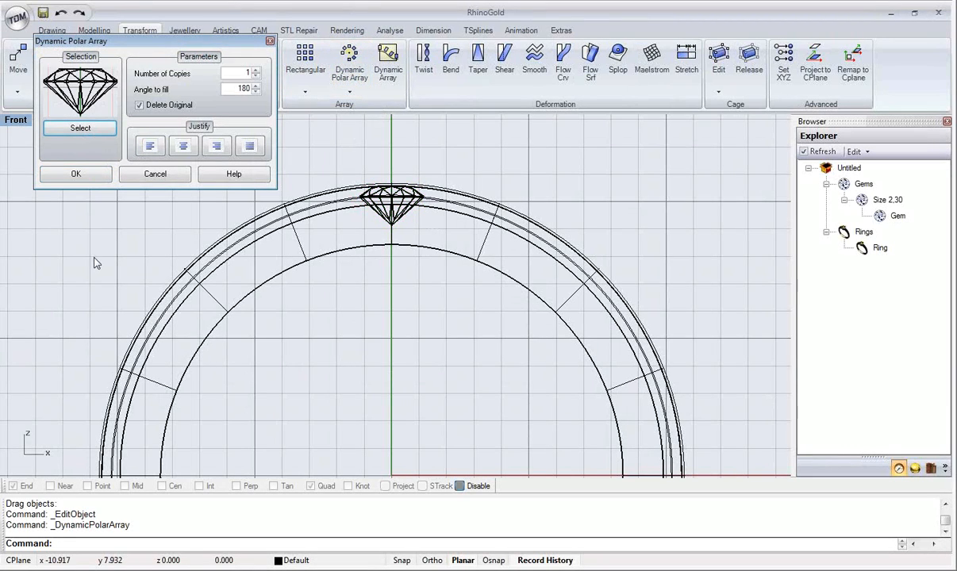
left_click(65, 129)
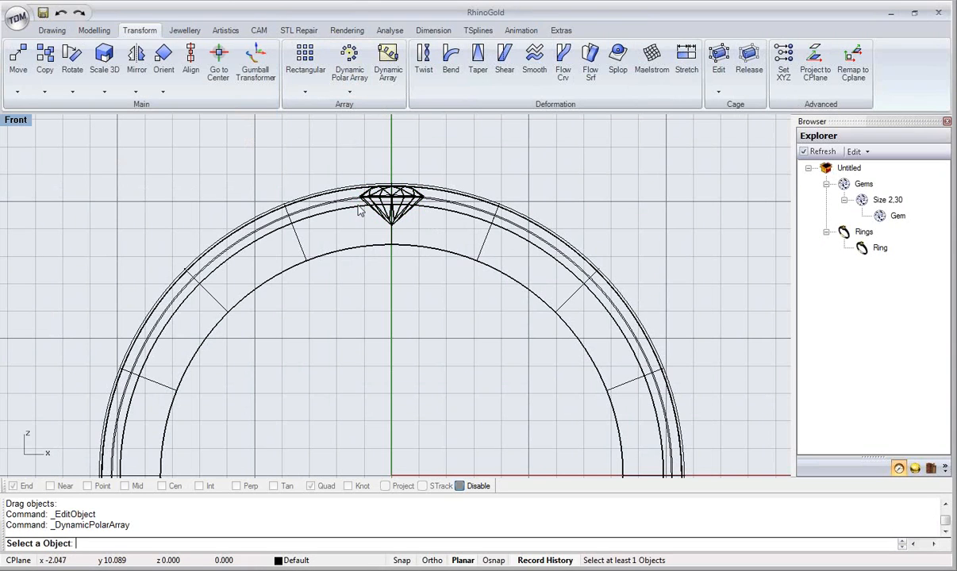
left_click(379, 221)
key("Return")
scroll(373, 226, "down", 2)
scroll(375, 228, "down", 2)
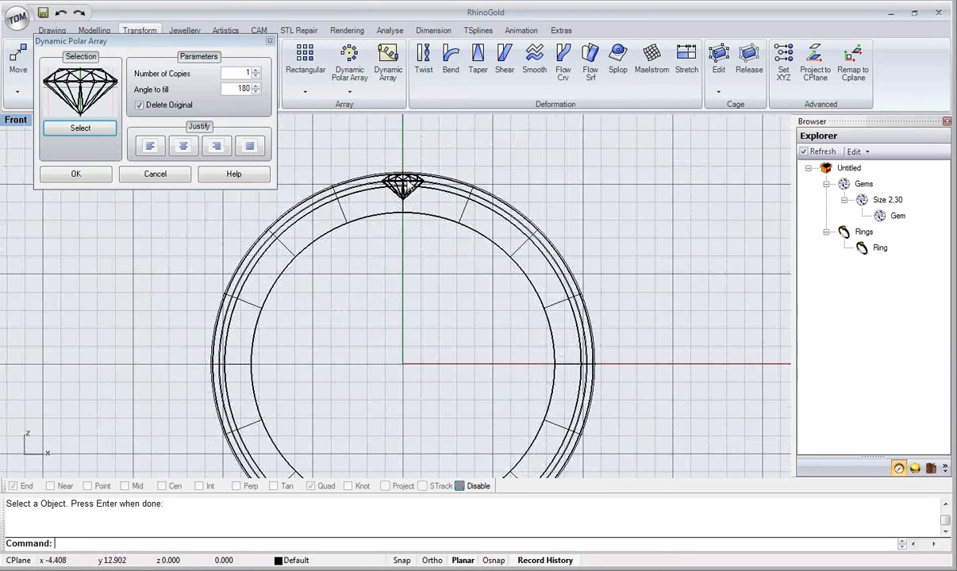
left_click(392, 196)
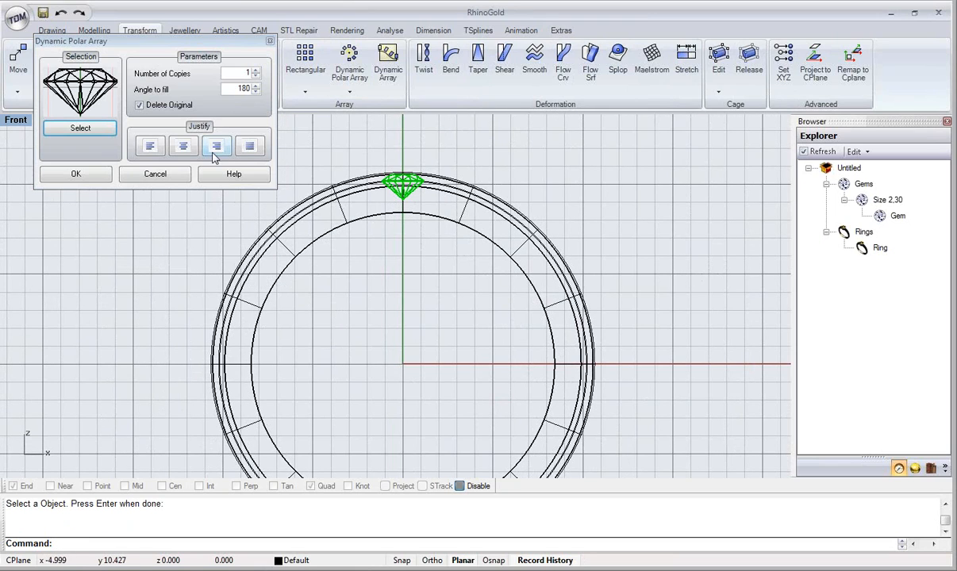
left_click(98, 136)
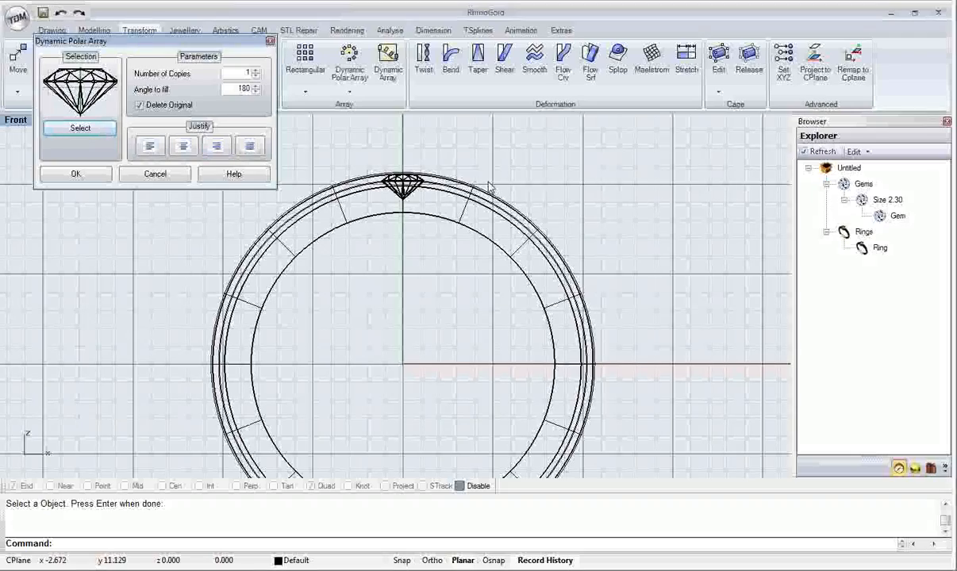
Step: Set the polar array to 13 copies and justify it to fill the full 360 degrees around the ring
right_click_drag(391, 179, 426, 151)
scroll(425, 157, "down", 2)
left_click(237, 72)
scroll(237, 72, "up", 4)
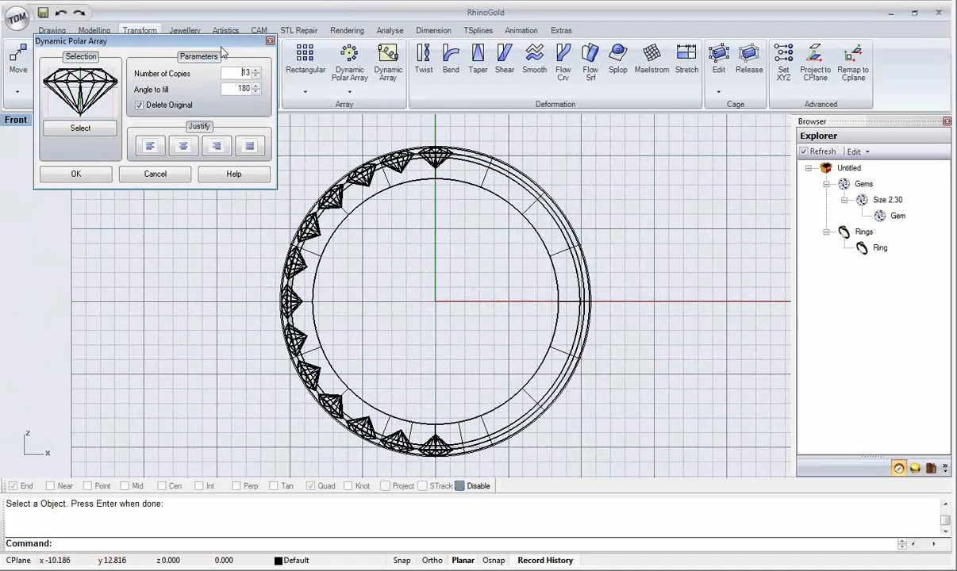
left_click_drag(208, 41, 209, 59)
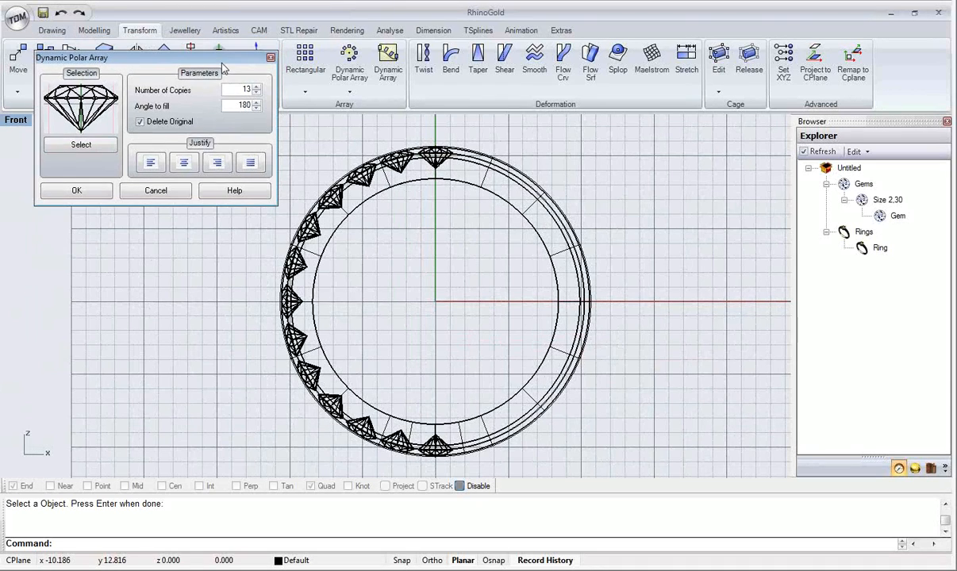
left_click(250, 164)
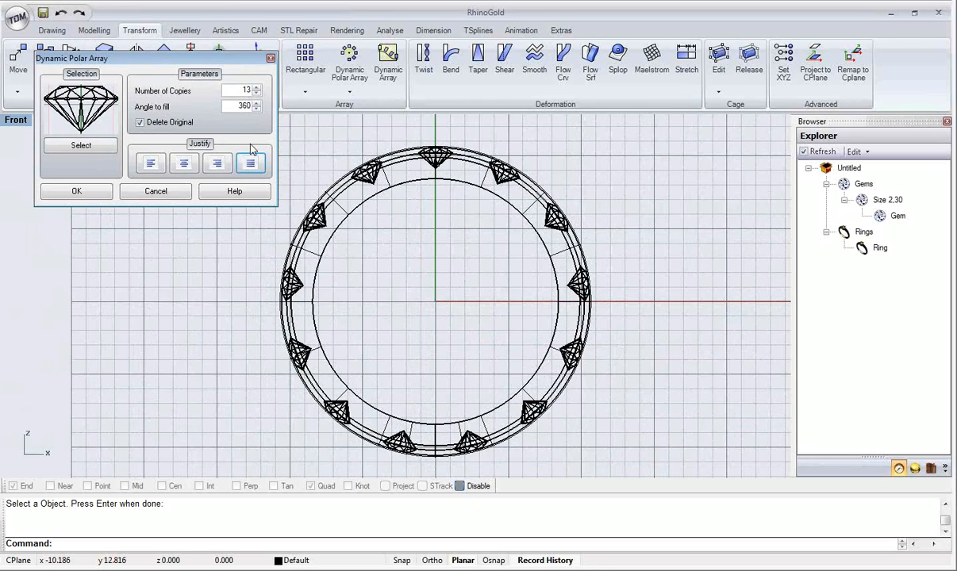
Step: Set the number of copies to 24 so the gems fit around the band, and accept the polar array
left_click(247, 93)
scroll(247, 93, "up", 12)
scroll(248, 93, "up", 6)
scroll(254, 96, "down", 6)
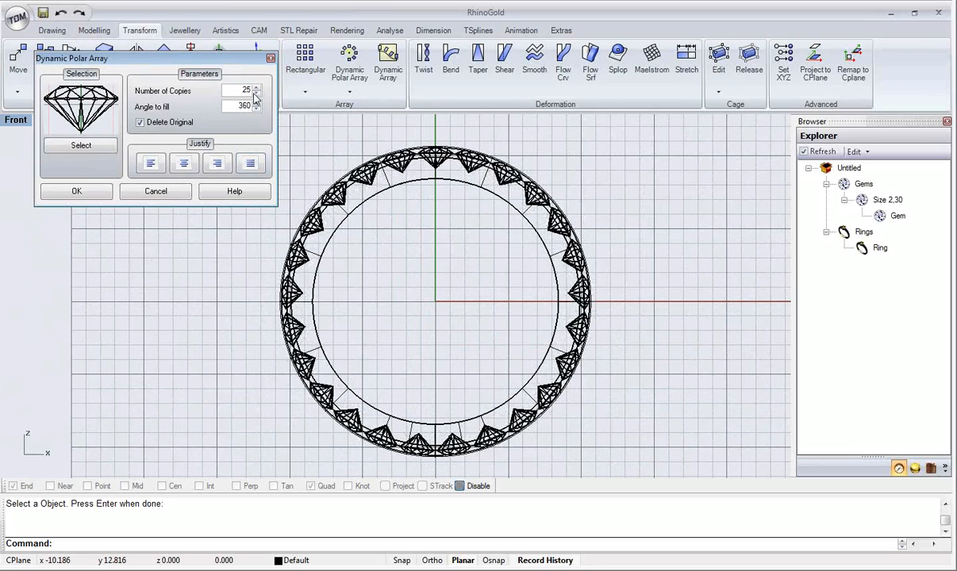
scroll(253, 97, "down", 1)
scroll(520, 261, "up", 3)
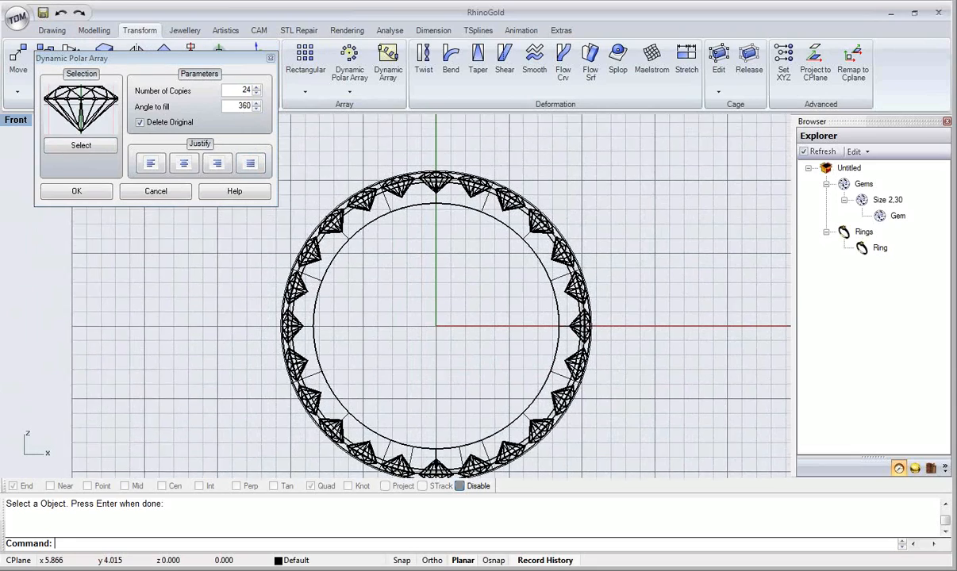
scroll(445, 227, "up", 2)
right_click_drag(440, 223, 430, 232)
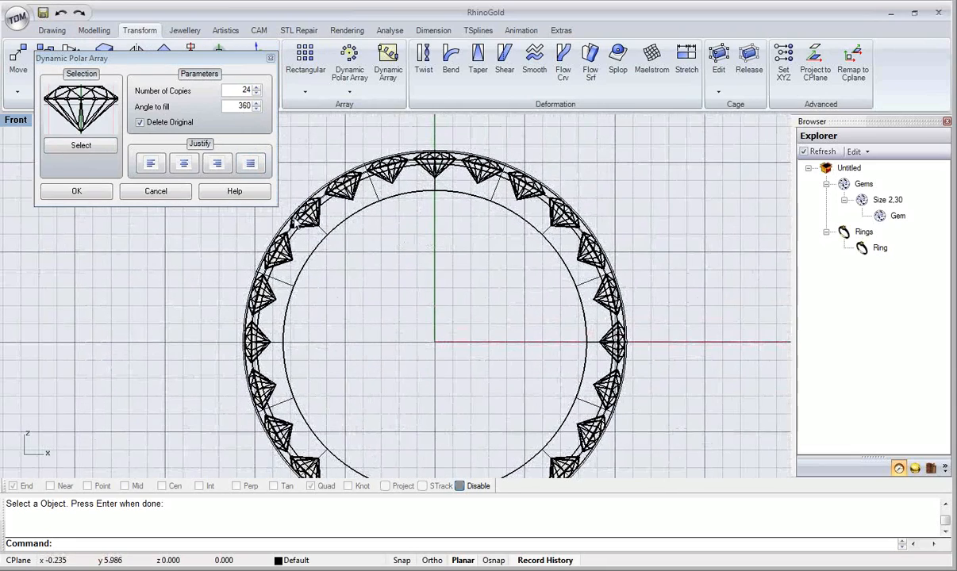
left_click(71, 196)
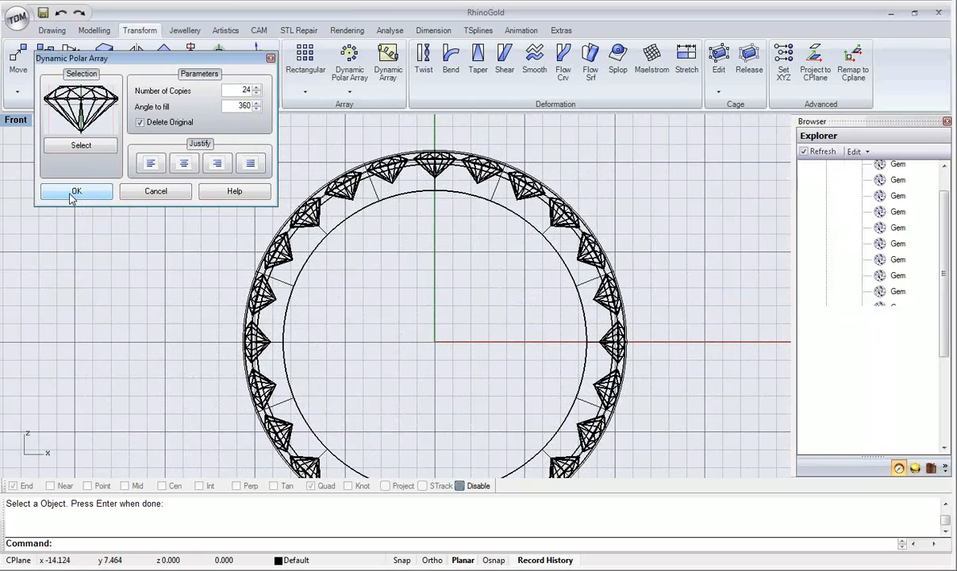
right_click_drag(155, 198, 144, 217)
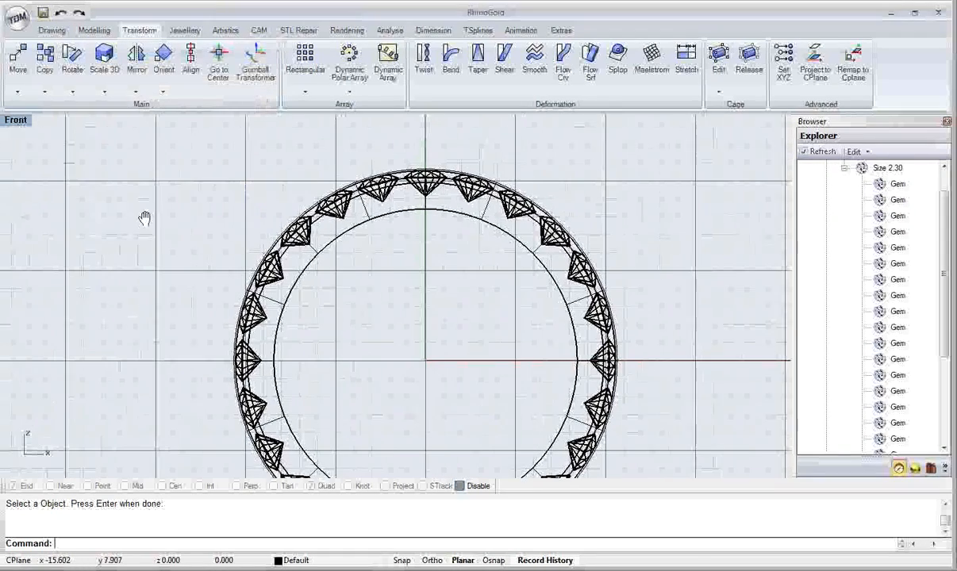
Step: Examine the gem-set ring in the maximized Perspective view, collapsing the 2.30 gem group and highlighting its gems
double_click(16, 124)
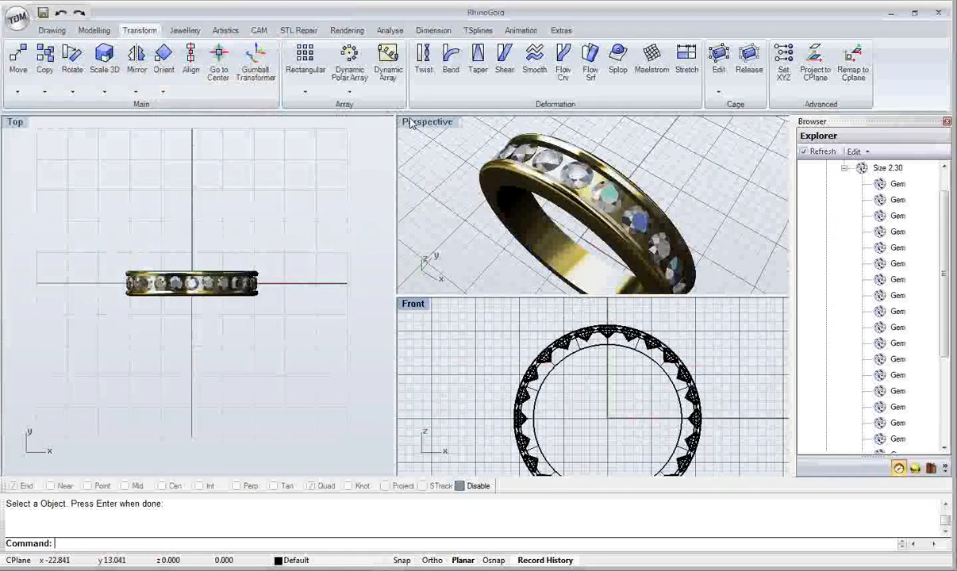
double_click(409, 120)
scroll(870, 203, "up", 1)
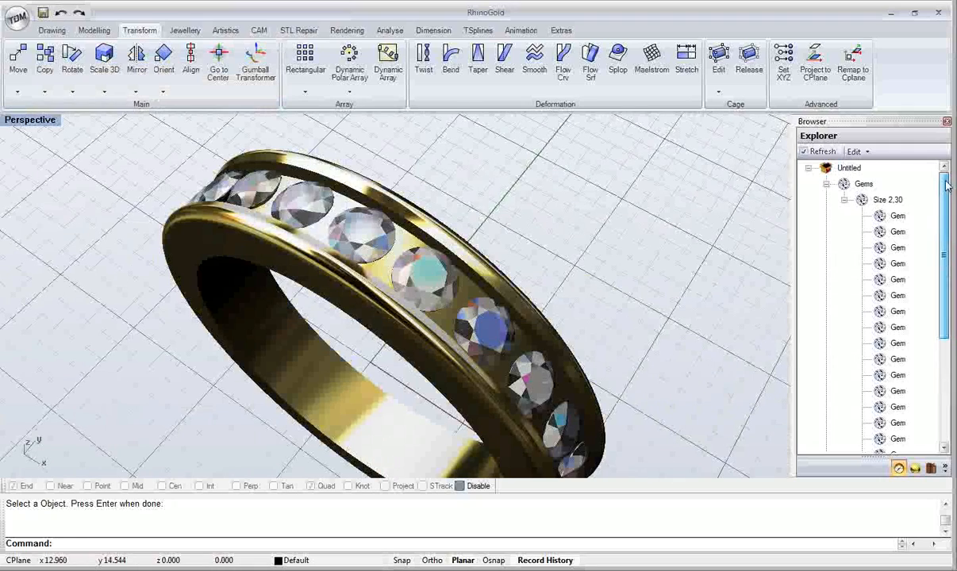
left_click(844, 200)
left_click(877, 201)
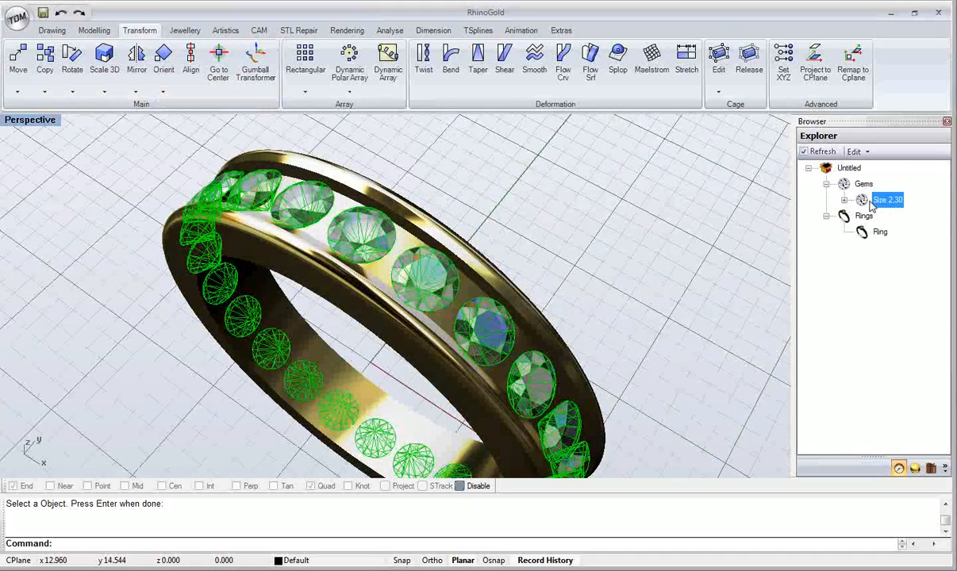
left_click(739, 221)
left_click(867, 202)
left_click(599, 232)
right_click_drag(374, 236, 416, 239)
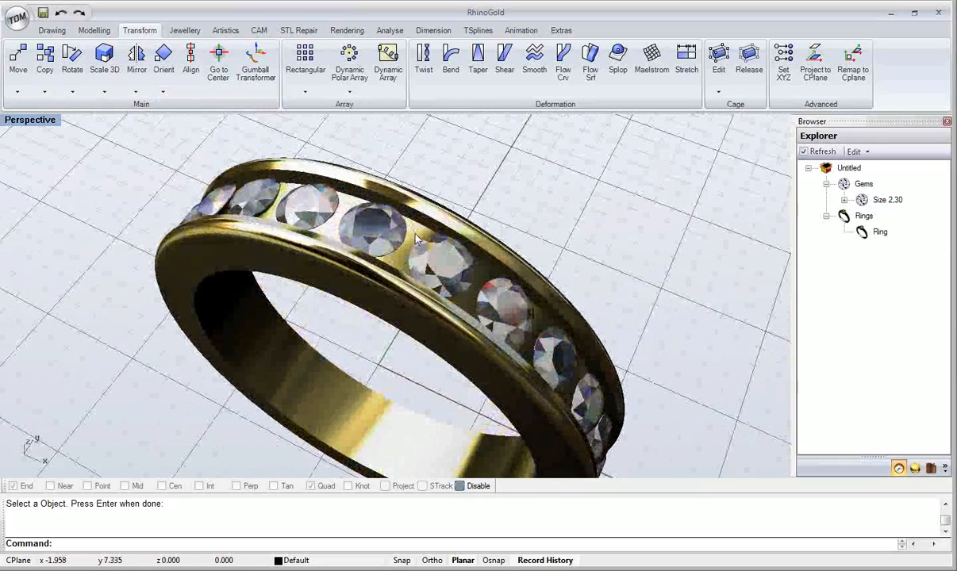
Step: Start Prong Studio and select one gem near the front of the band as the gem to receive prongs
left_click(184, 30)
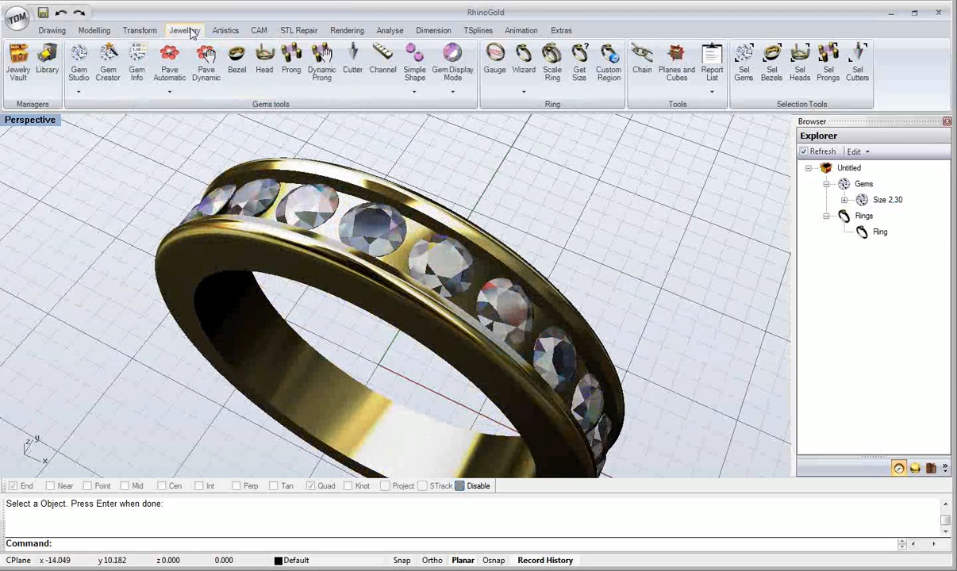
left_click(289, 77)
left_click_drag(422, 138, 592, 137)
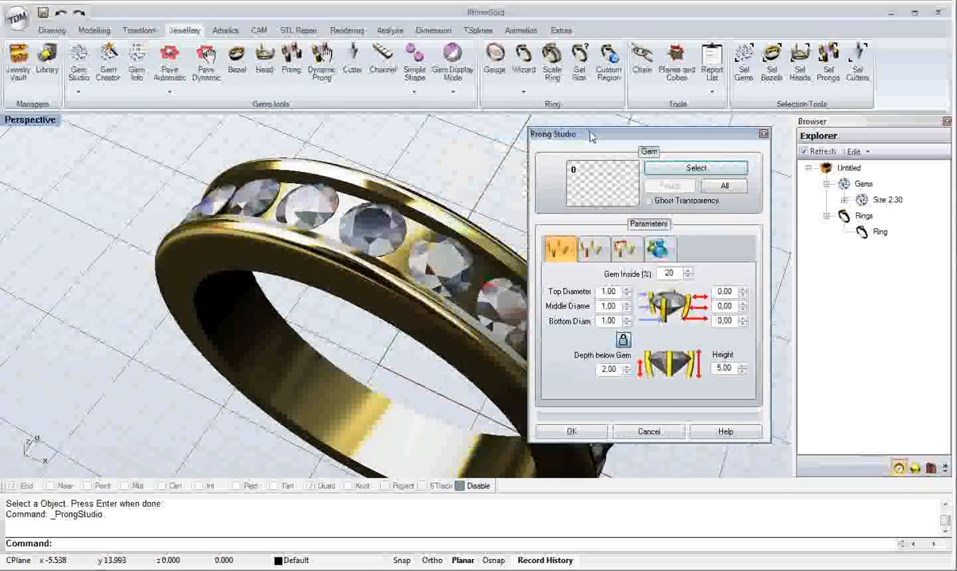
left_click(655, 167)
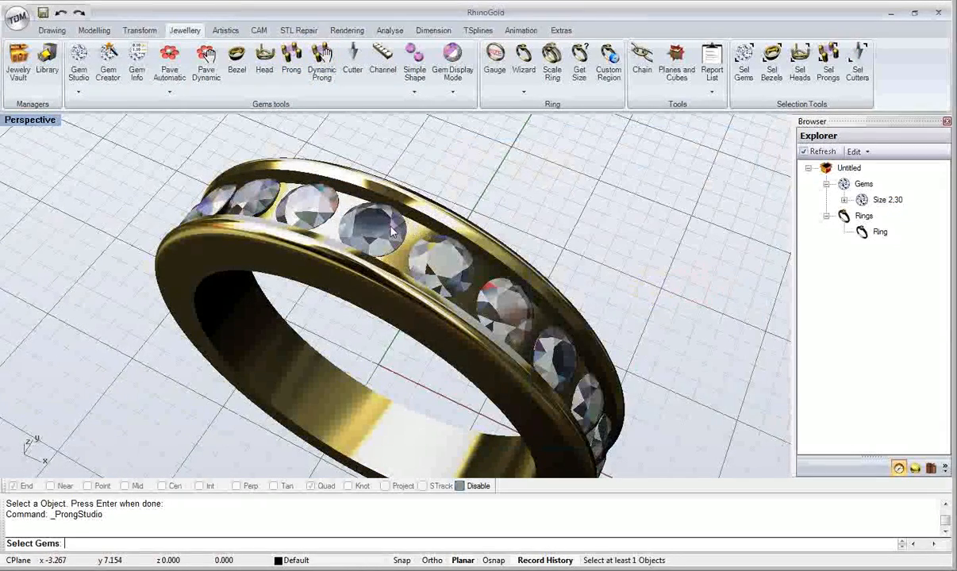
left_click(392, 230)
key("Return")
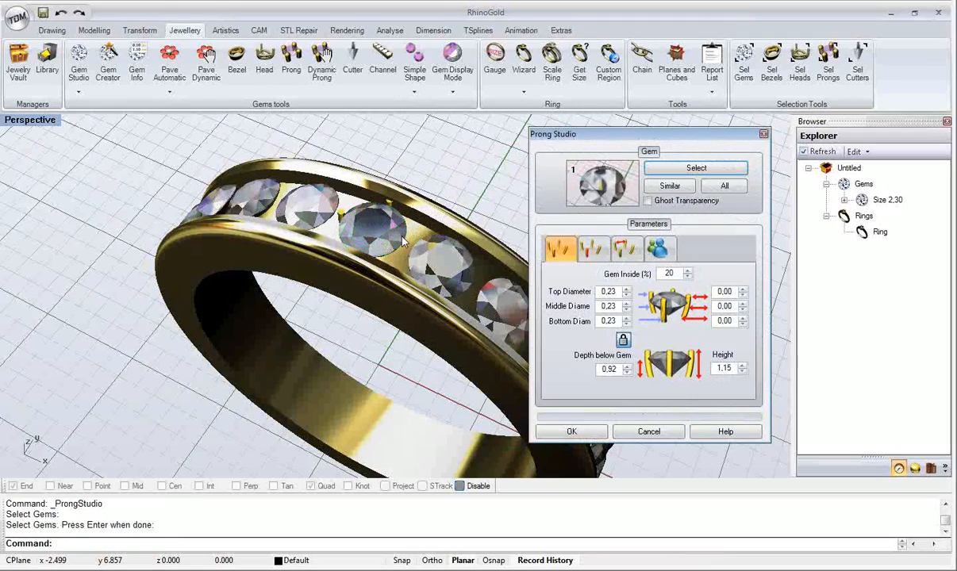
Step: Set the prongs' top, middle and bottom diameters to 0.60
right_click_drag(355, 217, 336, 215)
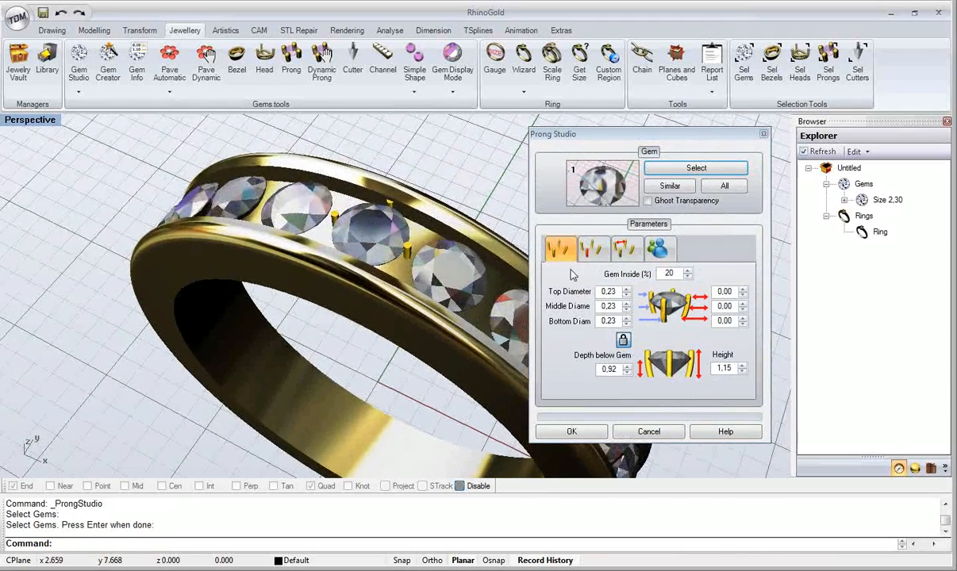
left_click(626, 290)
left_click(626, 289)
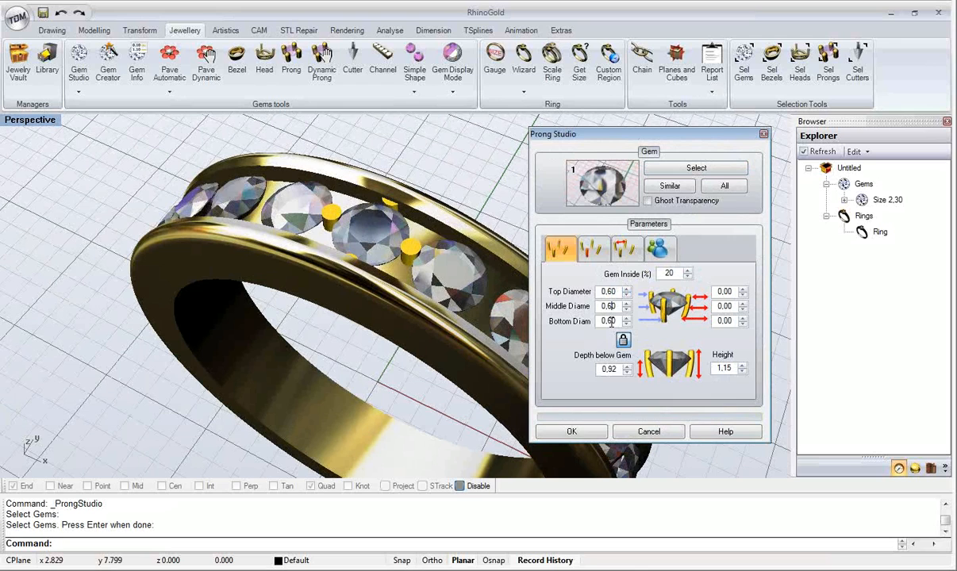
right_click_drag(444, 318, 304, 371)
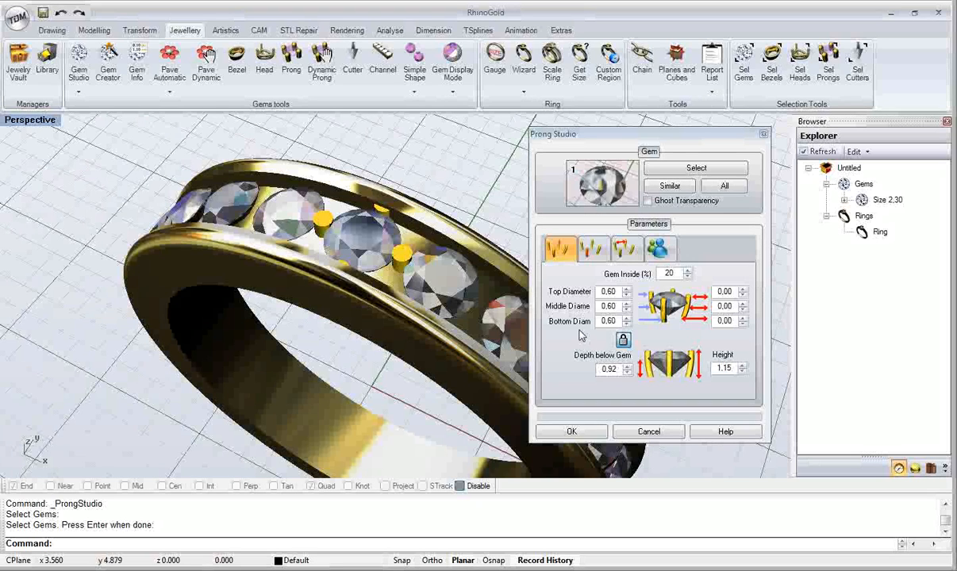
right_click_drag(349, 285, 335, 292)
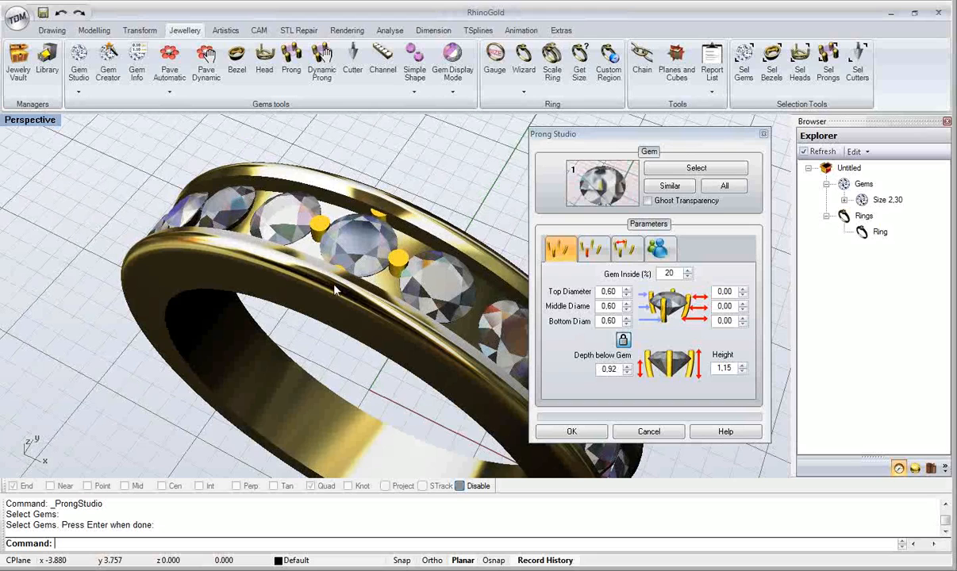
Step: Choose the rounded-top prong type and set the number of prongs to 6
left_click(589, 252)
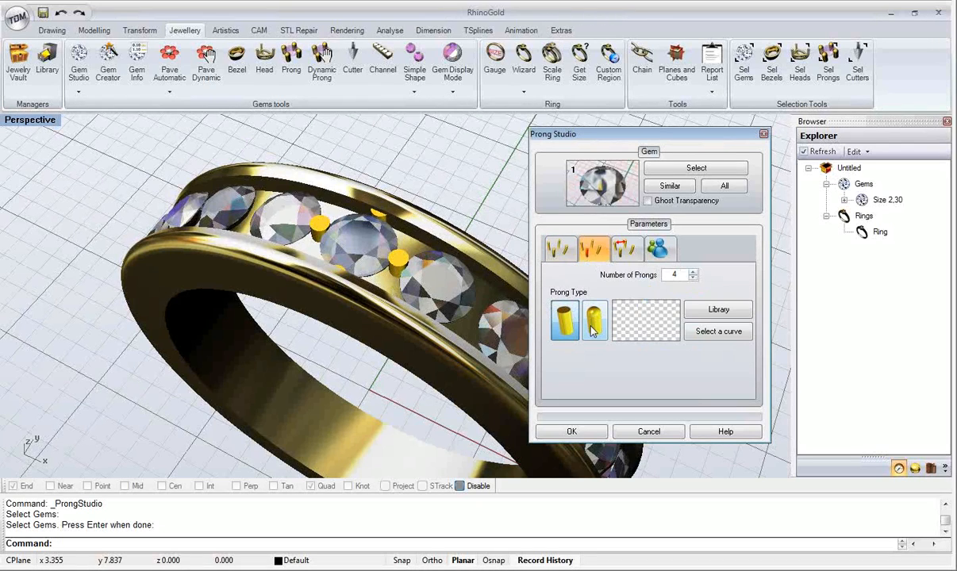
left_click(593, 325)
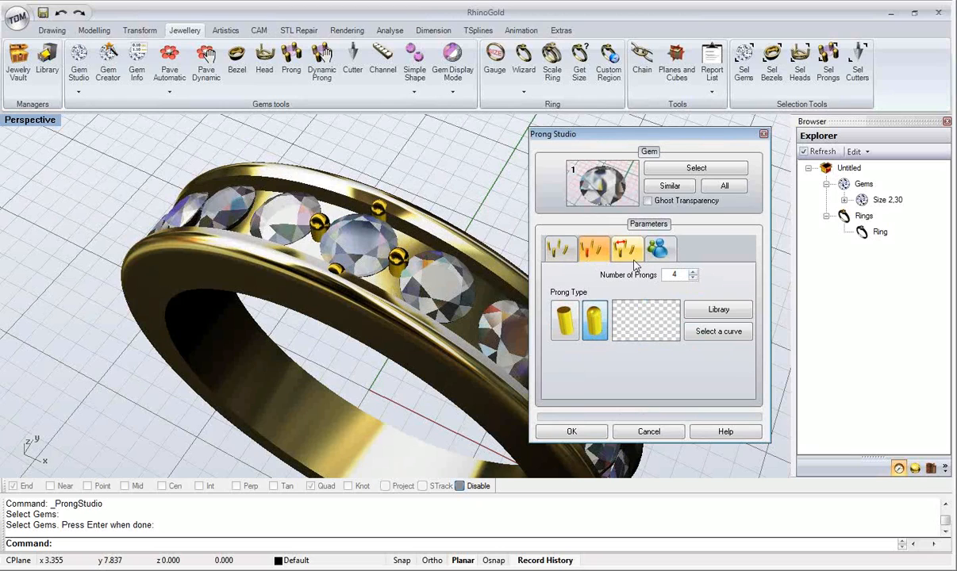
left_click(694, 273)
left_click(693, 272)
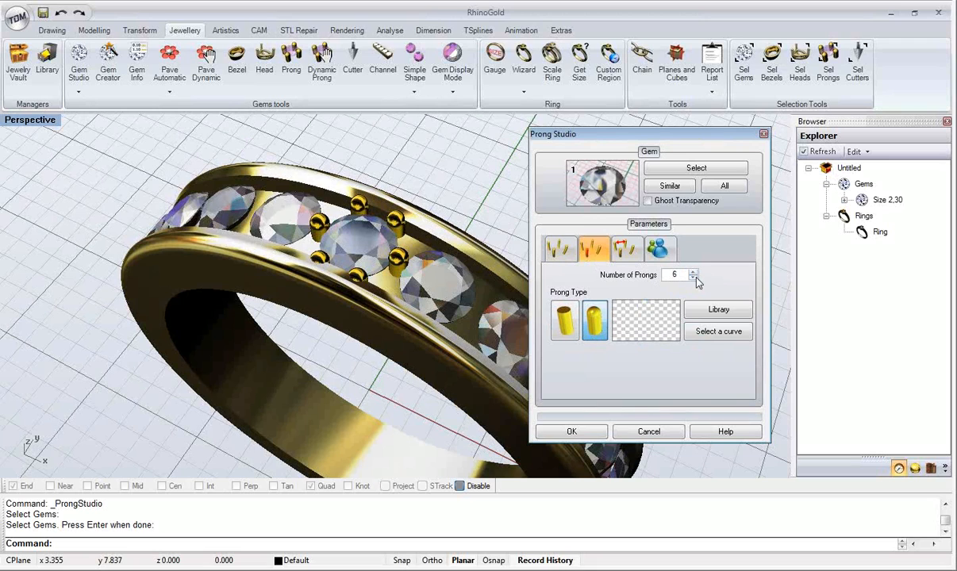
Step: Try the library's Heart 1 curve as the prong profile and return to the rounded-top prong type
left_click(710, 309)
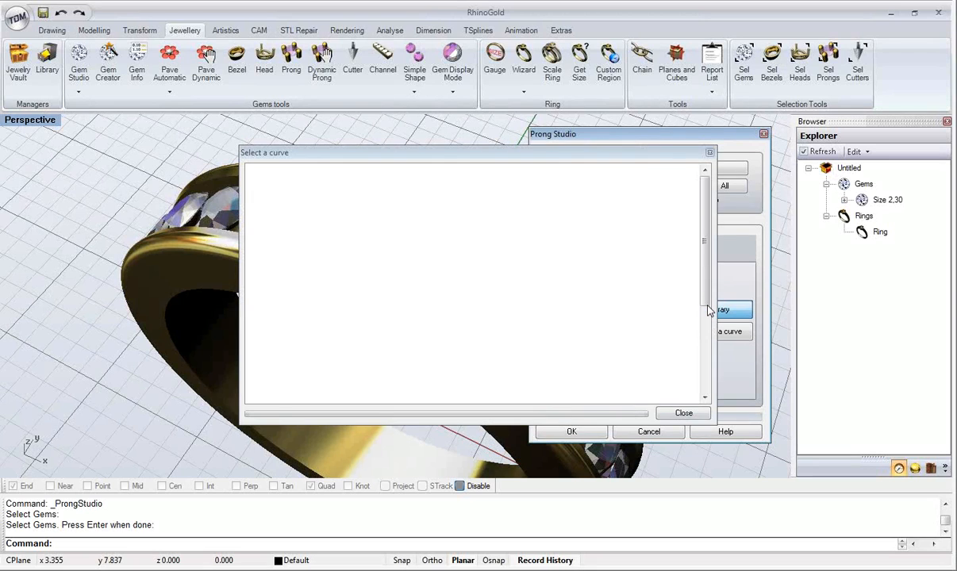
mouse_move(703, 204)
left_mouse_down()
mouse_move(703, 342)
mouse_move(704, 191)
left_mouse_up()
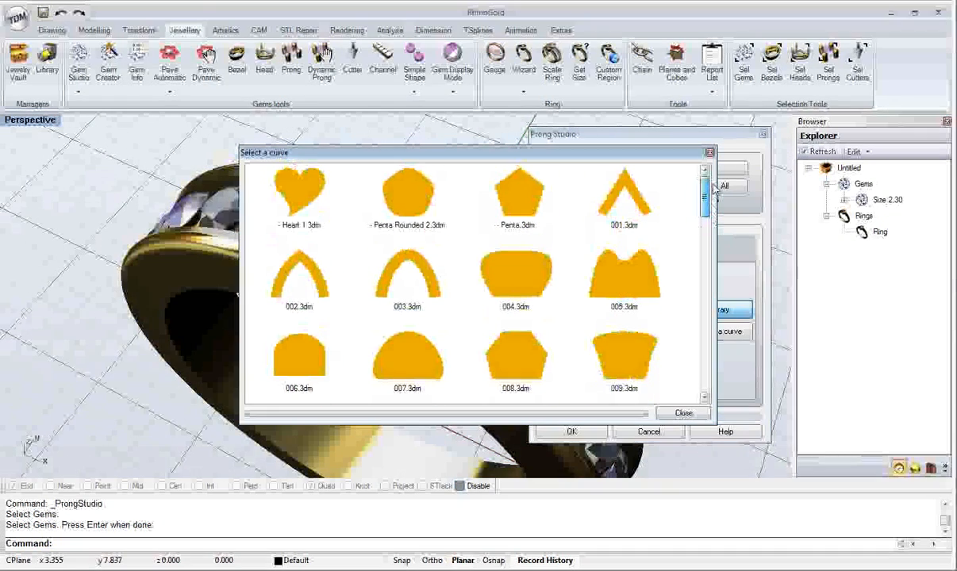
left_click(296, 177)
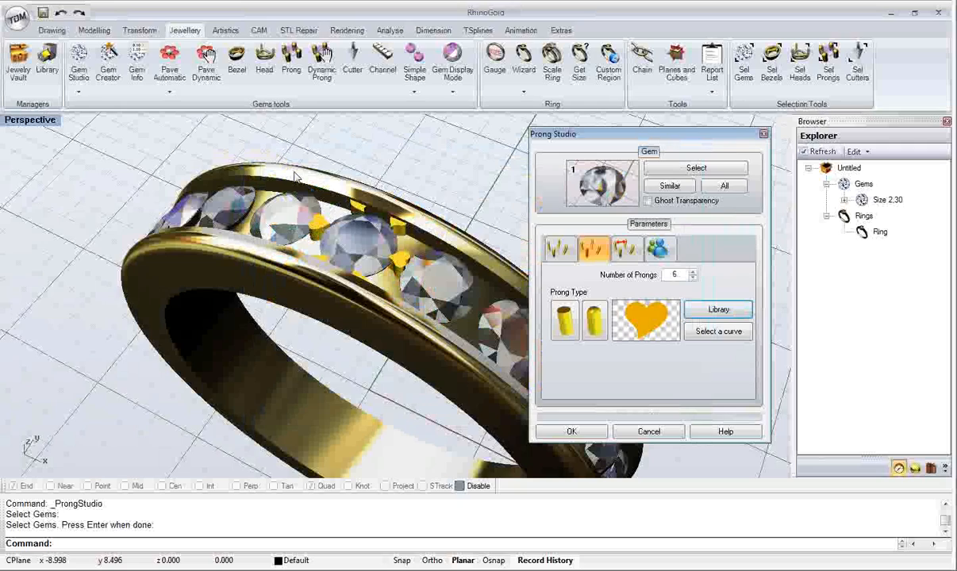
right_click_drag(308, 243, 291, 279)
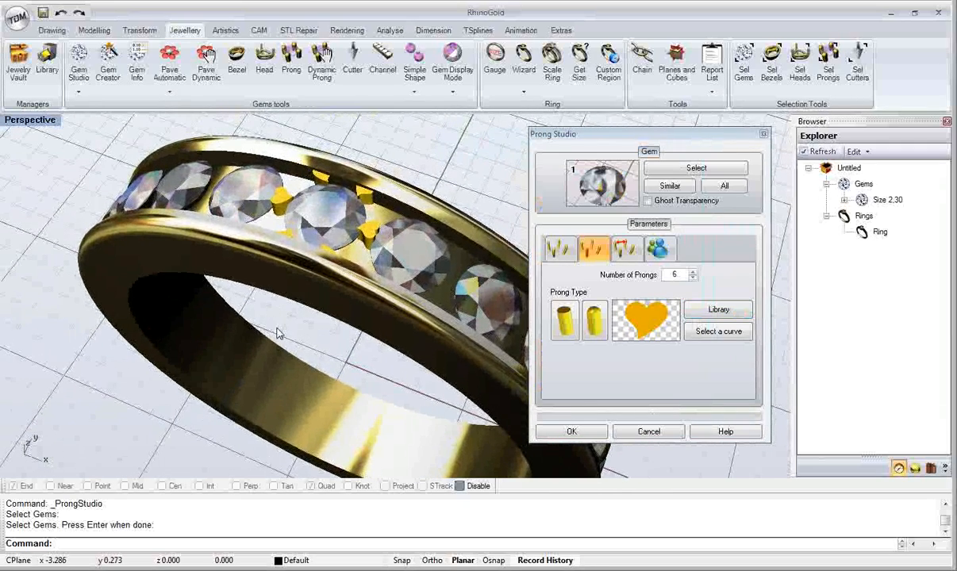
left_click(599, 333)
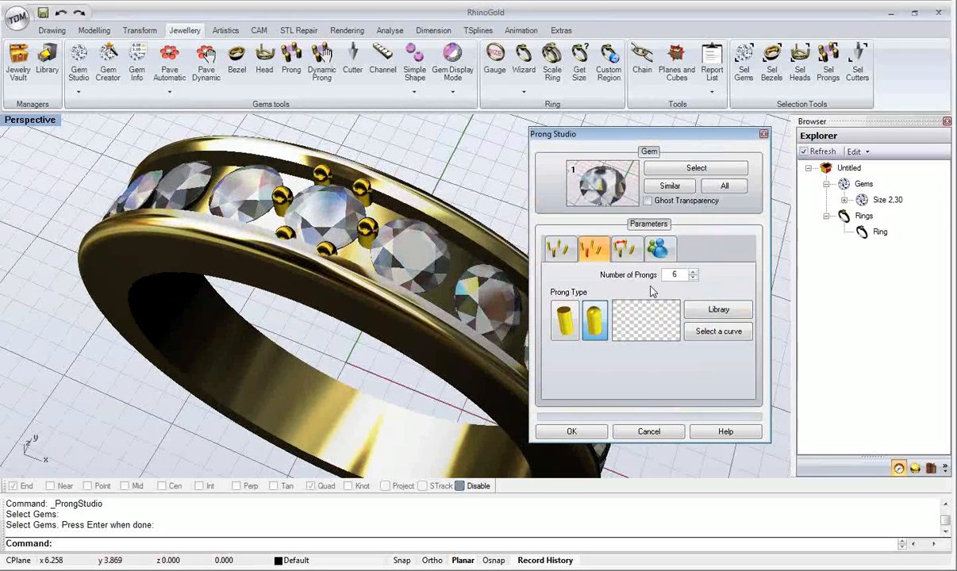
Step: Try moving prong 1 on its own around the gem and bring it back
left_click(623, 250)
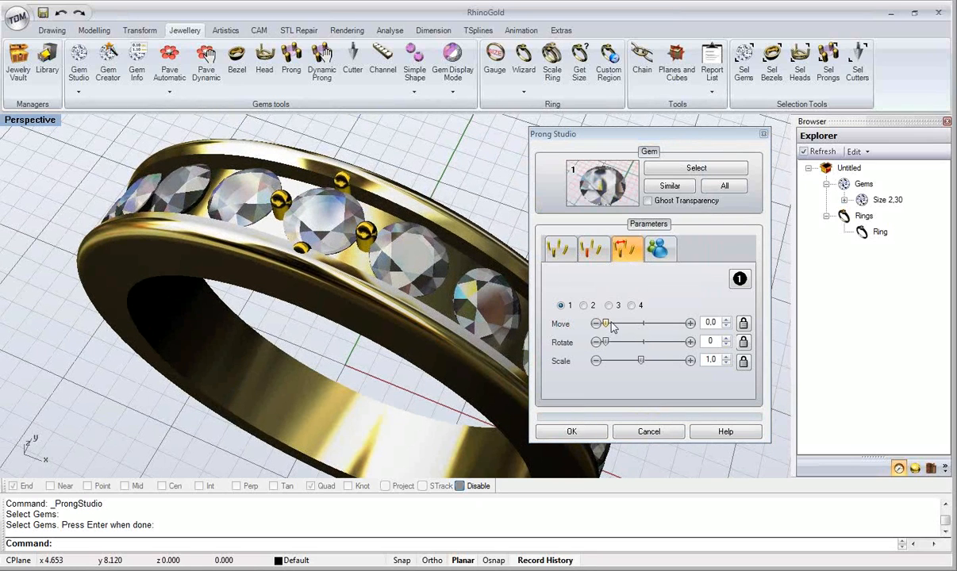
left_click(690, 323)
left_click(691, 323)
left_click(595, 324)
left_click(596, 324)
left_click(596, 324)
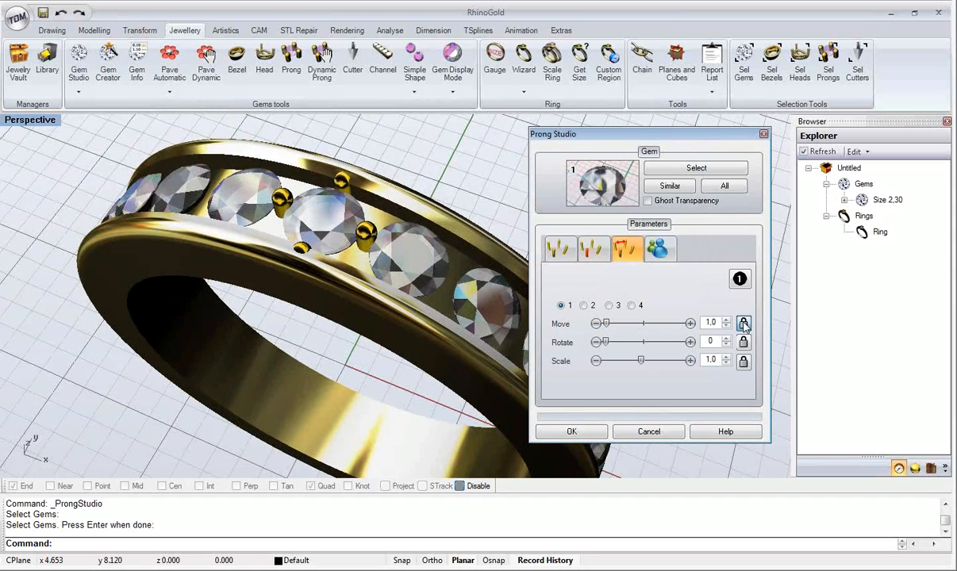
Step: Lock the Move setting so all four prongs shift together, and set it to 12.5
left_click(690, 324)
left_click(690, 324)
left_click(690, 323)
left_click(690, 323)
left_click(690, 324)
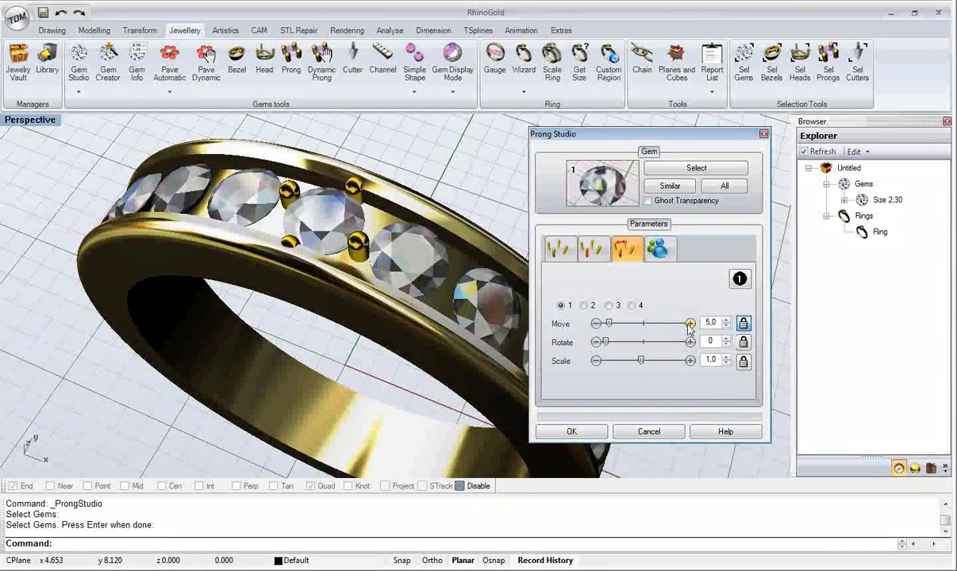
left_click(690, 324)
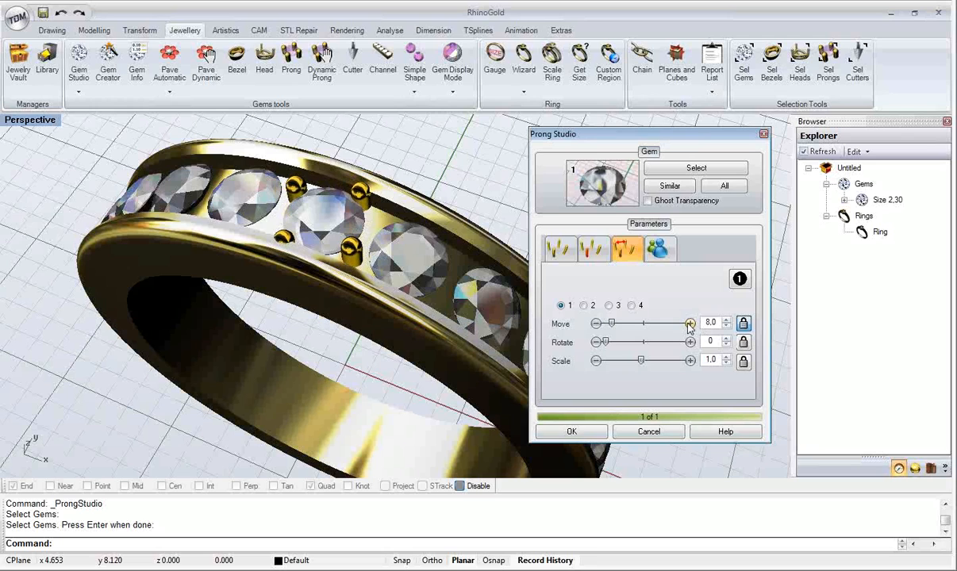
left_click(690, 324)
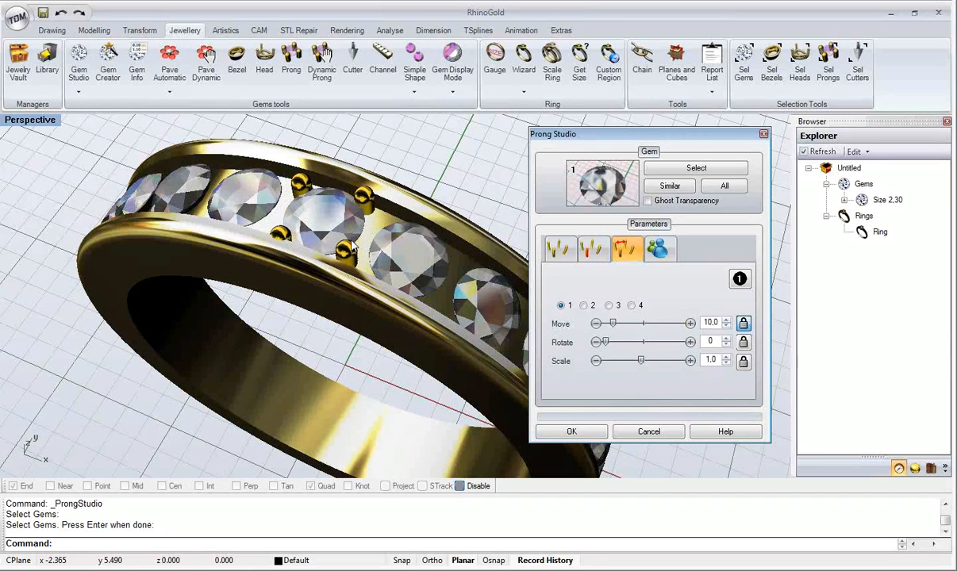
left_click(691, 324)
left_click(690, 323)
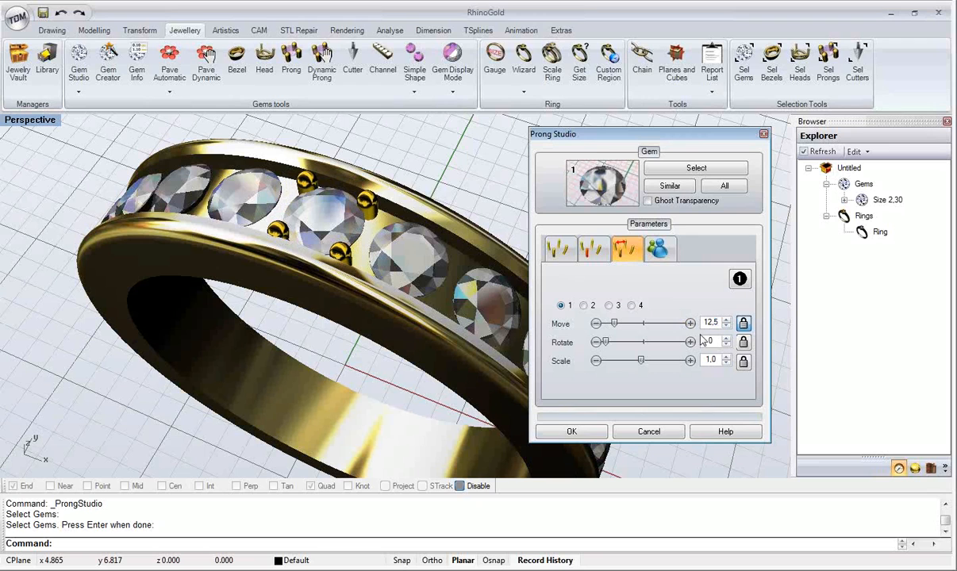
Step: Maximize the Front view and examine the prongs' height and position against the top gem
right_click_drag(287, 276, 315, 231)
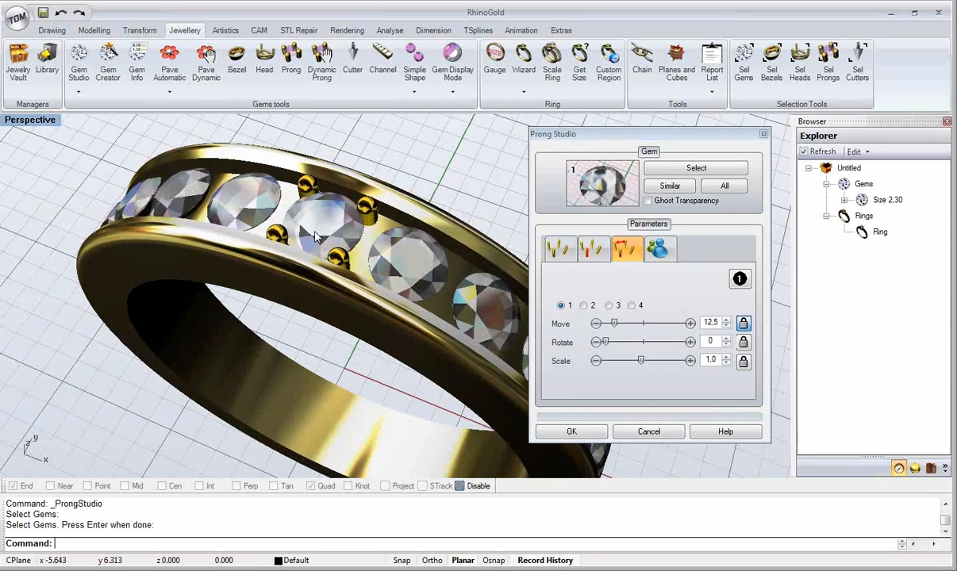
double_click(32, 120)
double_click(411, 302)
scroll(435, 253, "up", 8)
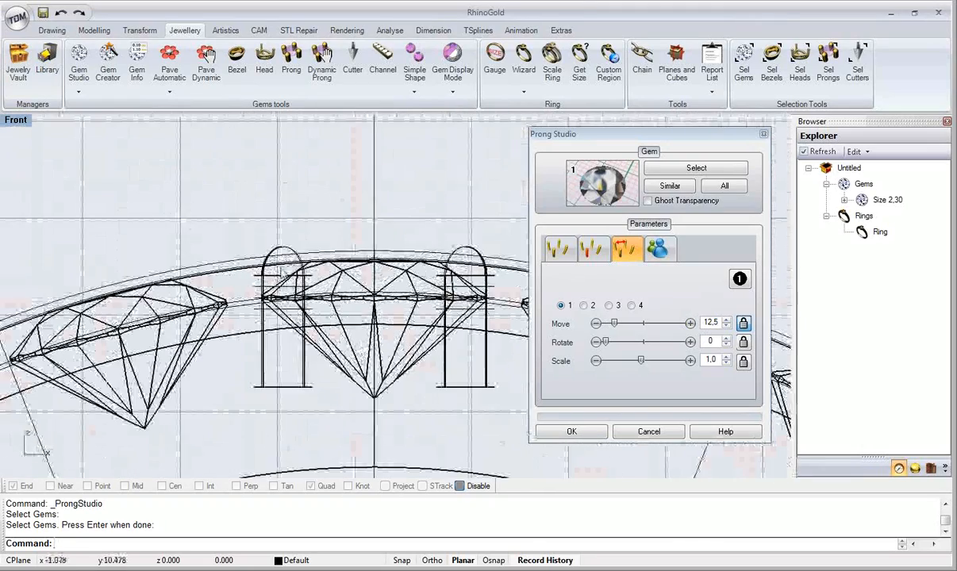
right_click_drag(272, 273, 256, 238)
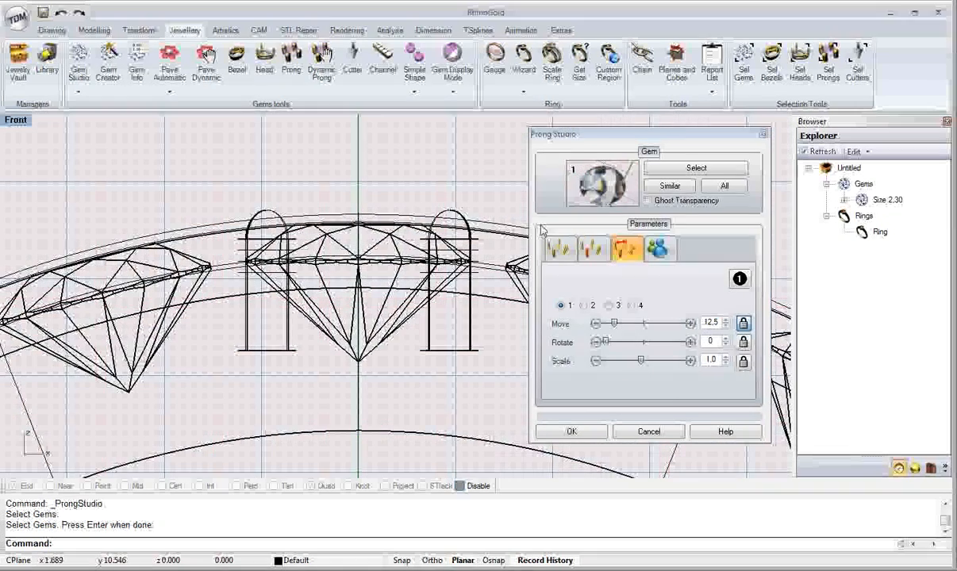
Step: Set the prong height to 1.00 in the prong dimension parameters
left_click(558, 250)
left_click_drag(735, 368, 727, 368)
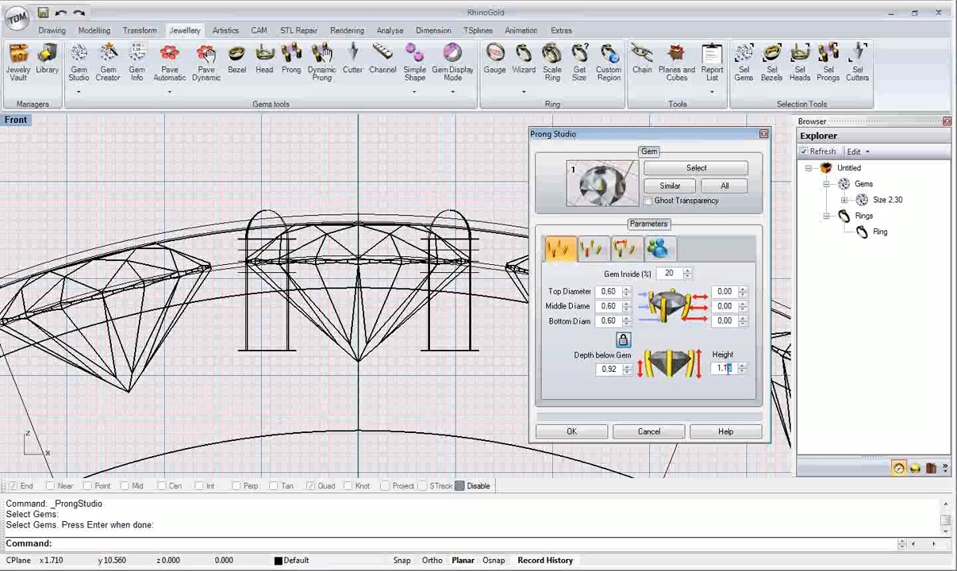
left_click(727, 369)
key("BackSpace")
key("BackSpace")
type("0")
key("Return")
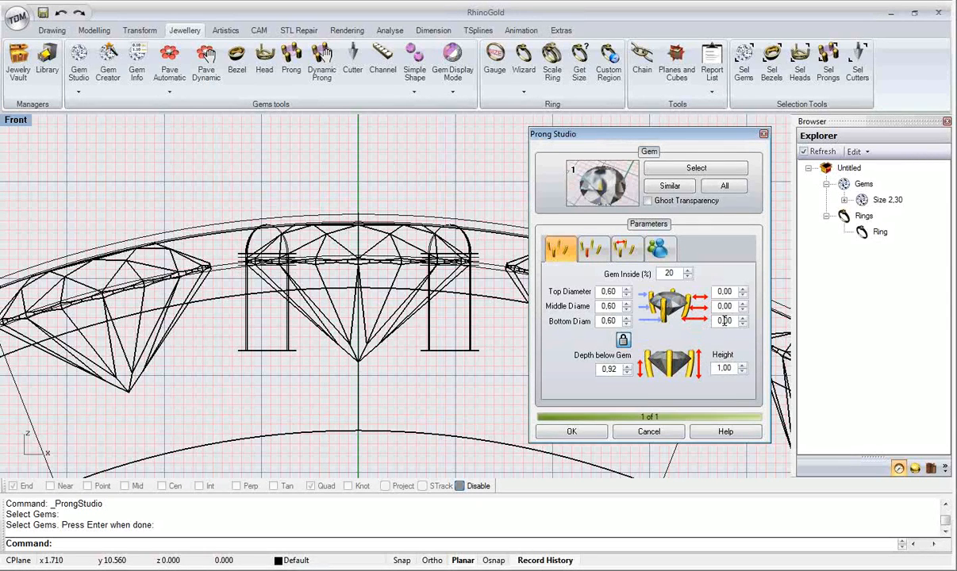
Step: Set the height of the prongs around the top gem to 1.05
right_click_drag(386, 267, 329, 266)
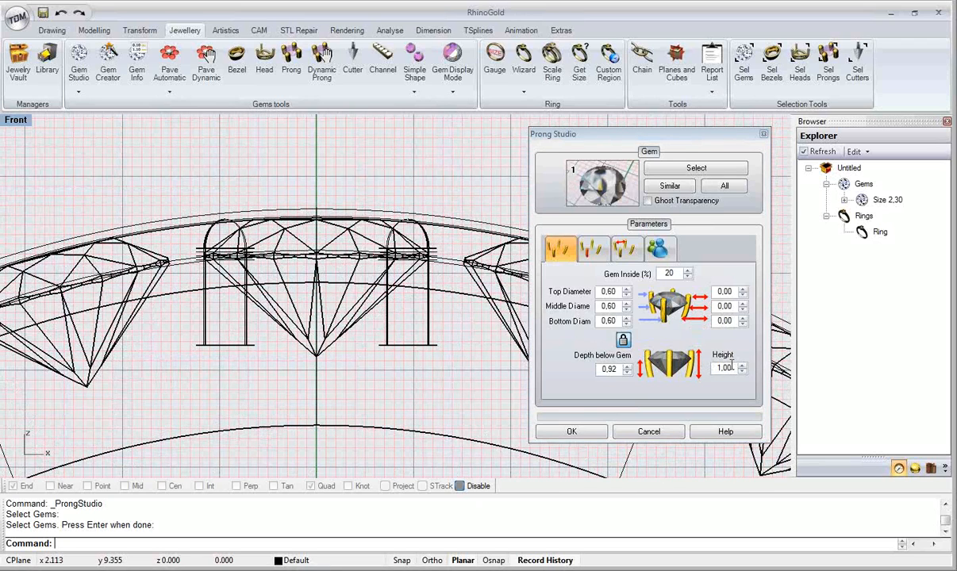
left_click_drag(728, 369, 725, 368)
type("5")
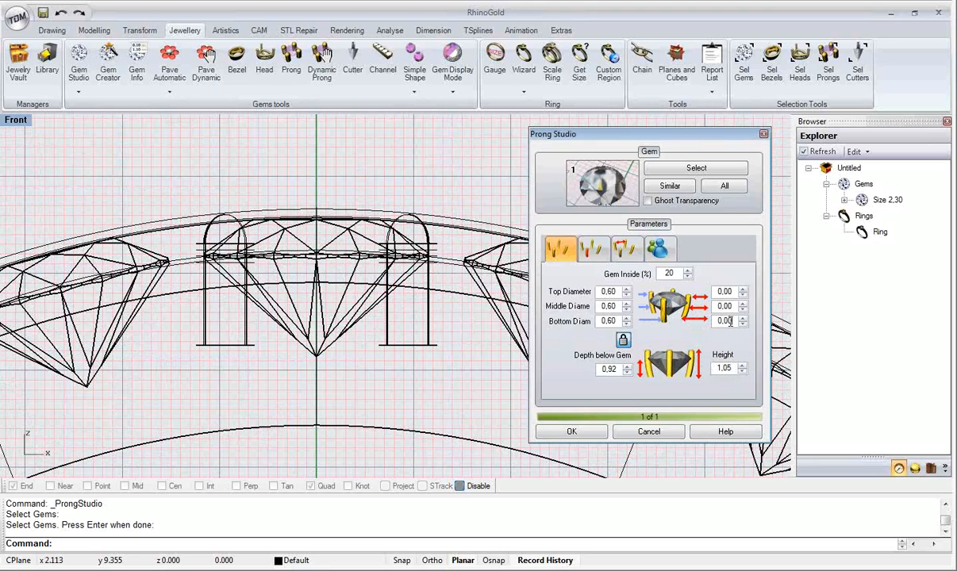
Step: Apply the prong settings to all gems on the ring and create the prongs
scroll(272, 230, "down", 5)
scroll(272, 230, "down", 2)
double_click(16, 120)
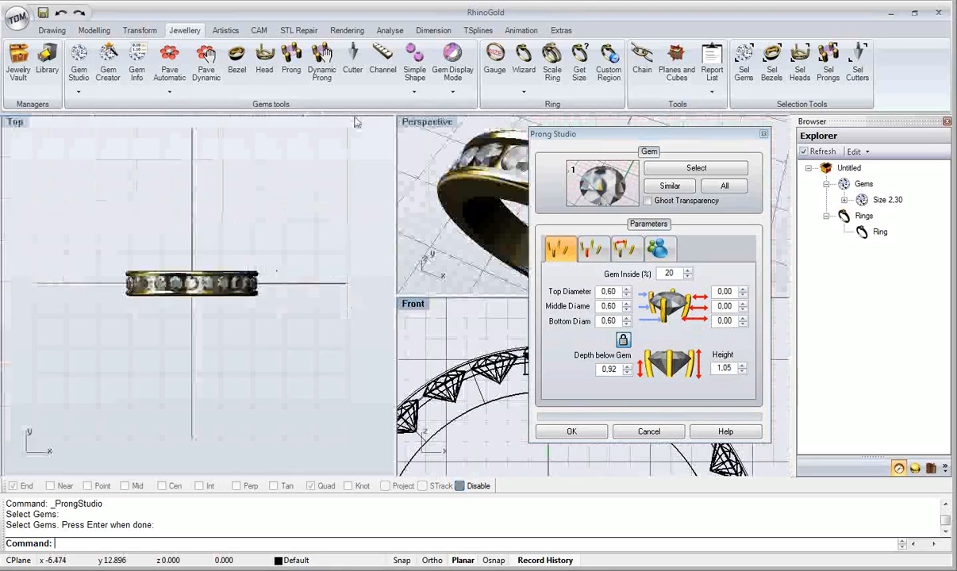
double_click(414, 121)
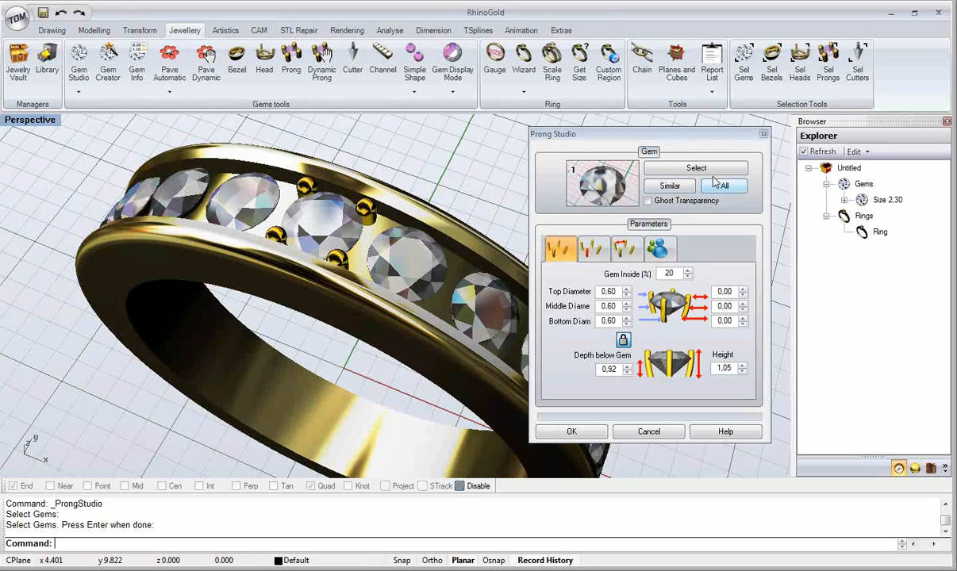
left_click(718, 185)
left_click(706, 187)
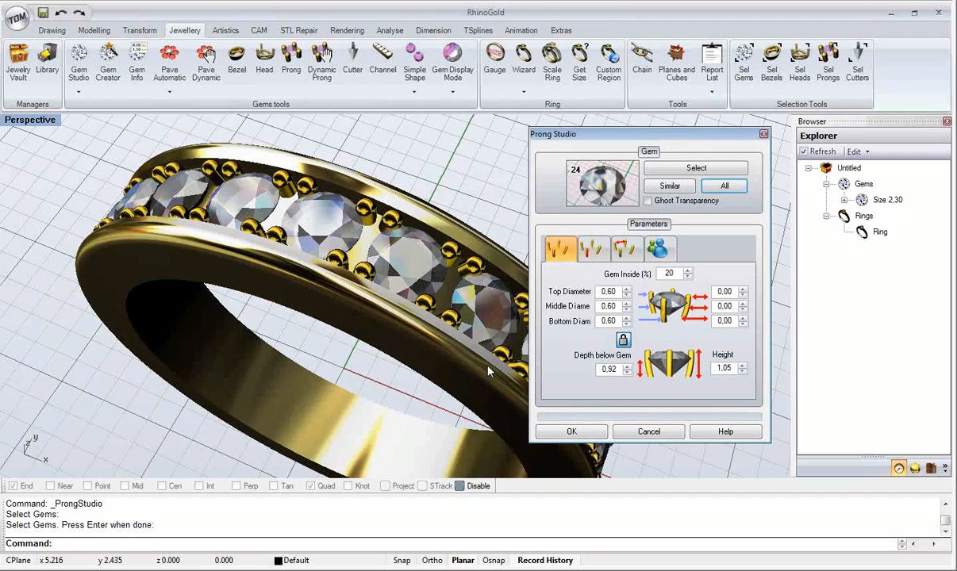
left_click(563, 433)
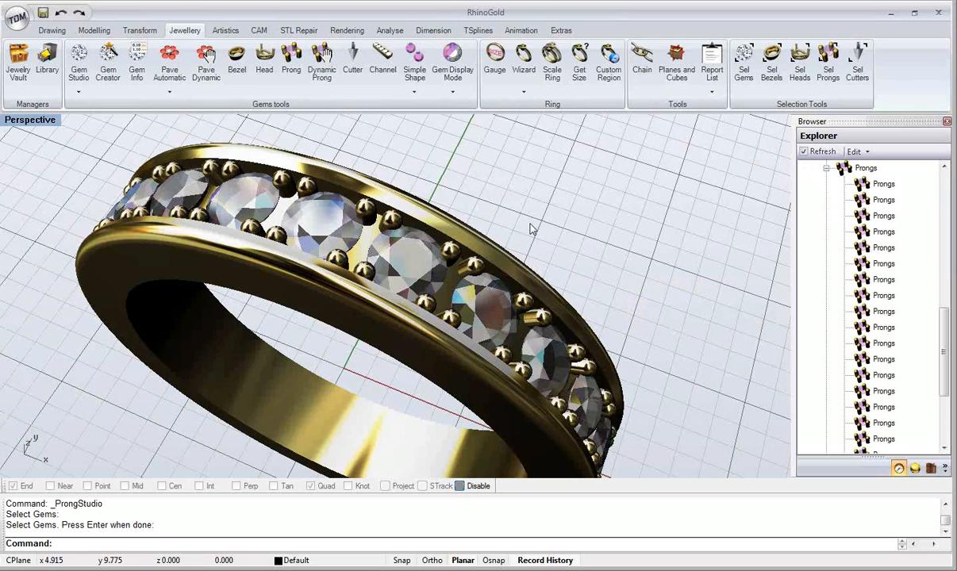
Step: Collapse the Size 2,30 and Gems groups in the object tree
scroll(828, 207, "up", 10)
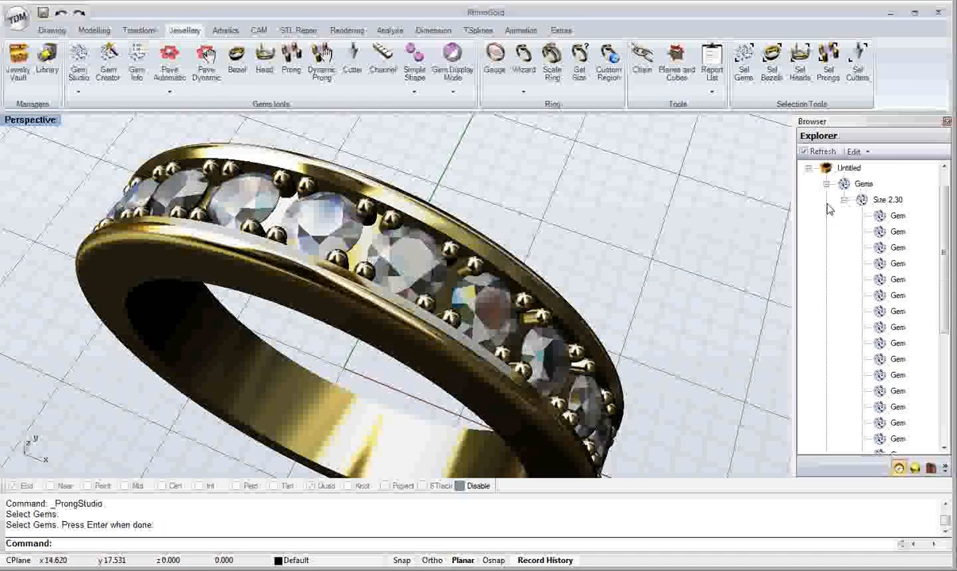
left_click(844, 202)
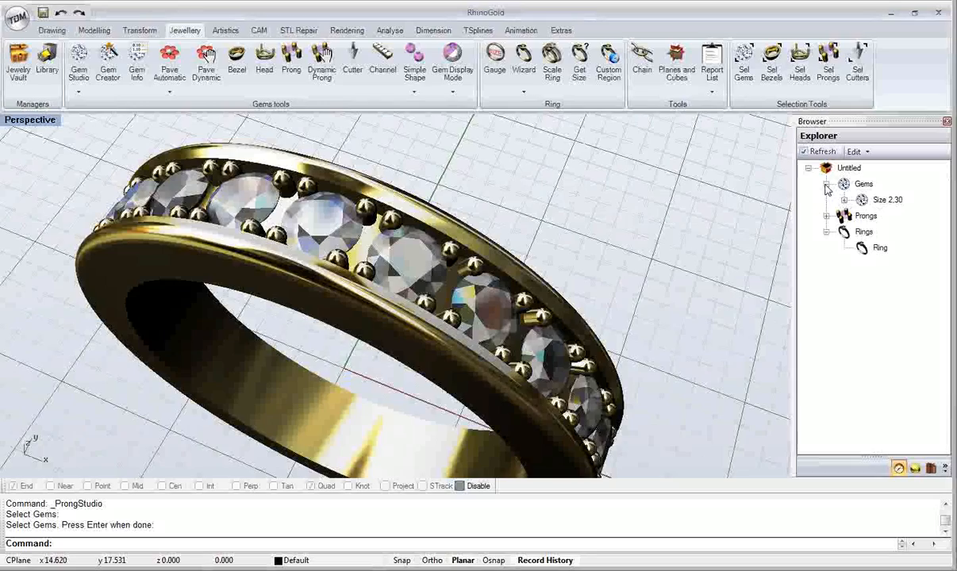
left_click(825, 184)
Step: Select all the gems on the ring and hide them, leaving only the metal parts displayed
right_click_drag(326, 201, 324, 234)
middle_click(324, 235)
left_click(370, 286)
right_click_drag(367, 289, 393, 197)
scroll(397, 192, "up", 6)
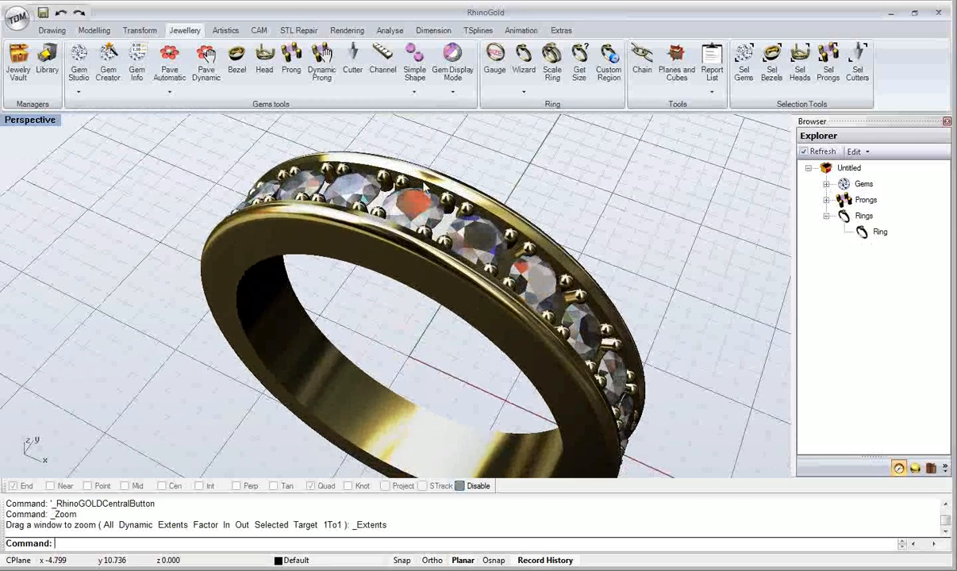
middle_click(425, 187)
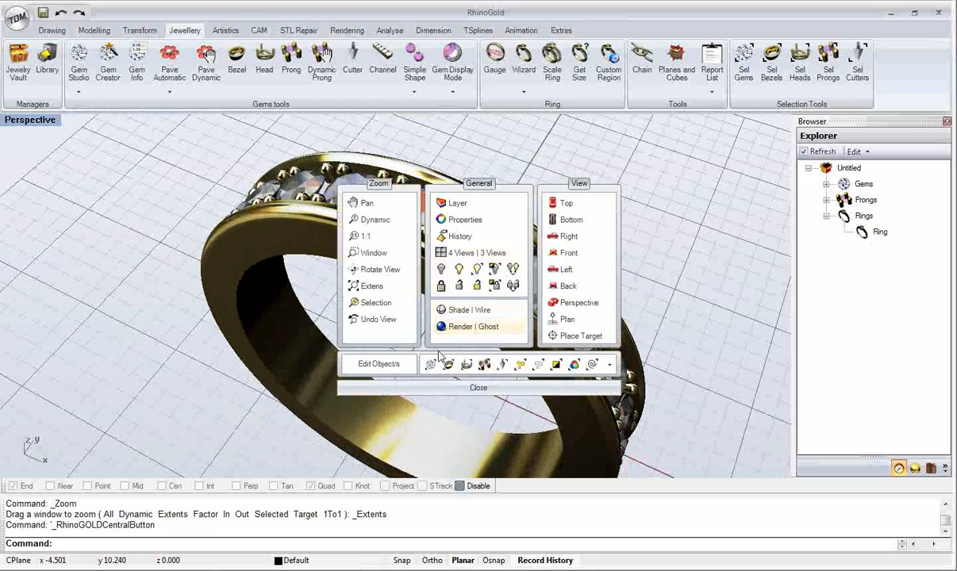
left_click(429, 366)
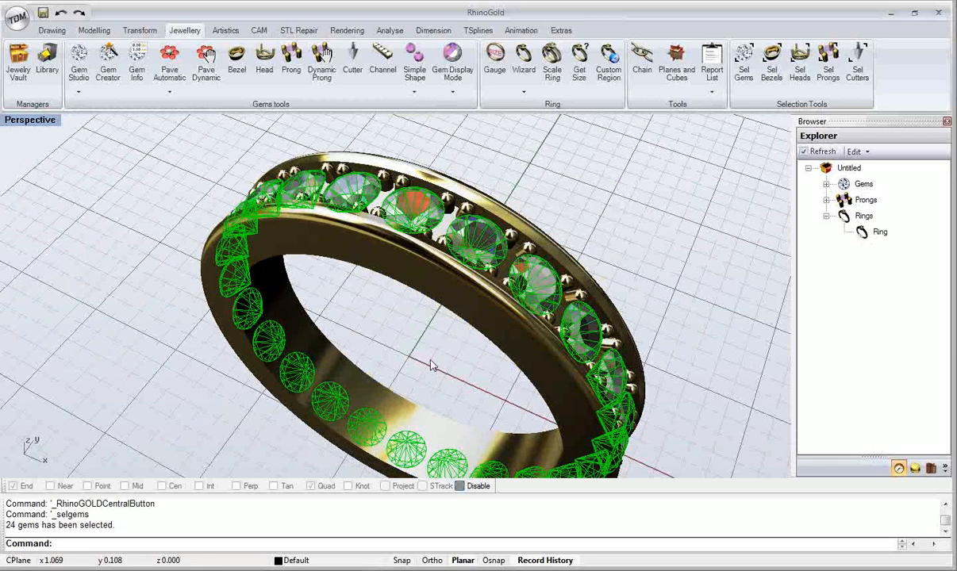
middle_click(431, 356)
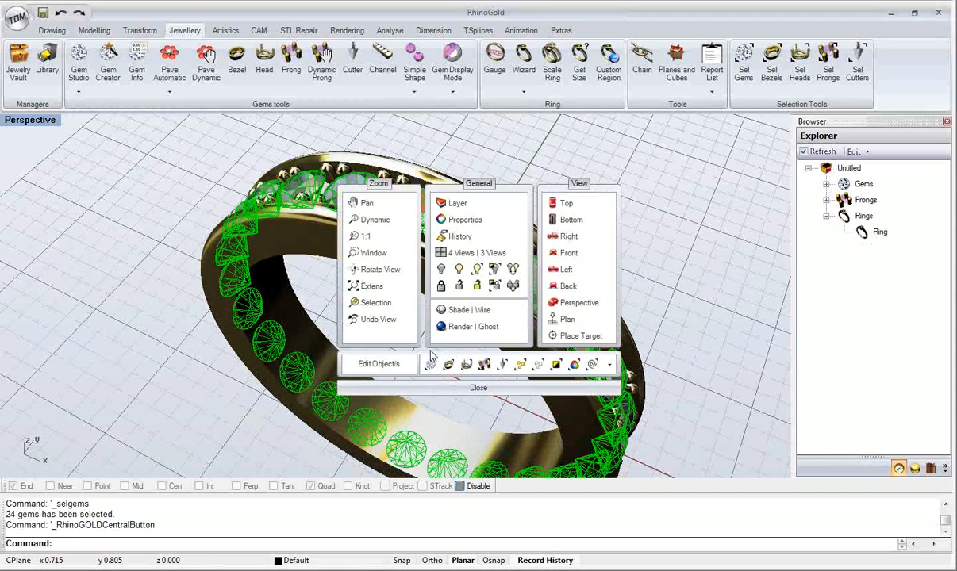
left_click(441, 270)
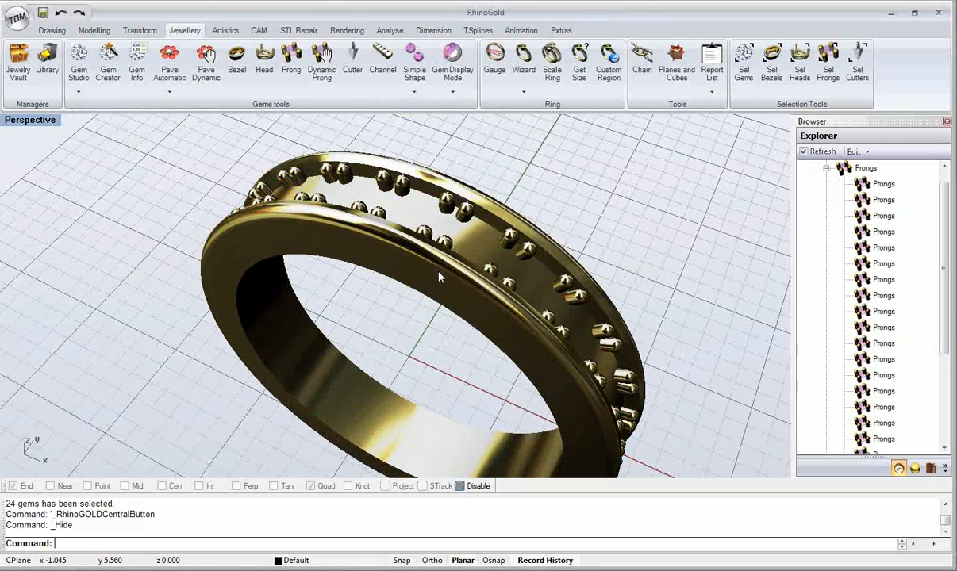
Step: Join the ring band and all the prongs into one solid with a Boolean Union
right_click_drag(367, 291, 412, 300)
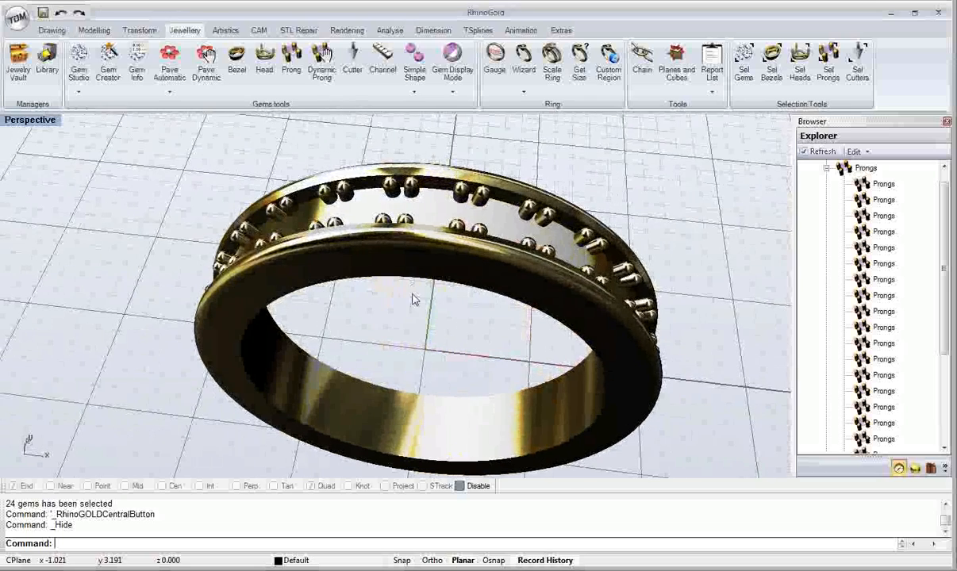
left_click(107, 34)
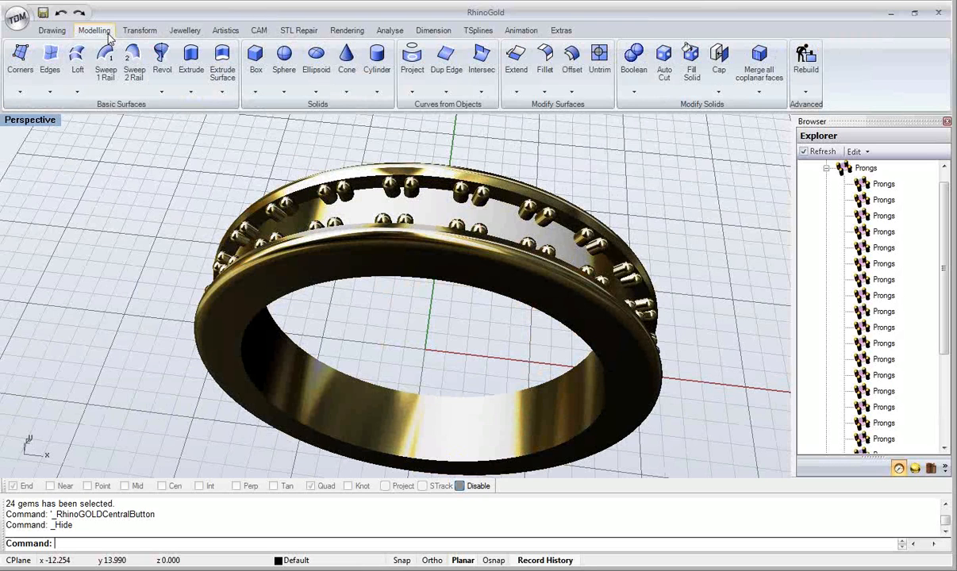
right_click_drag(387, 297, 392, 324, "shift")
right_click_drag(455, 278, 484, 190)
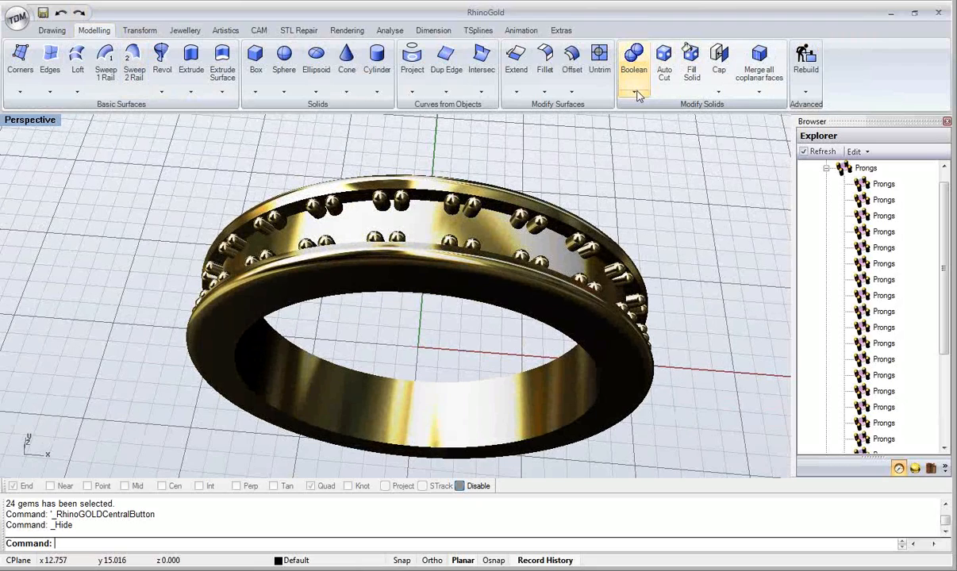
left_click(635, 94)
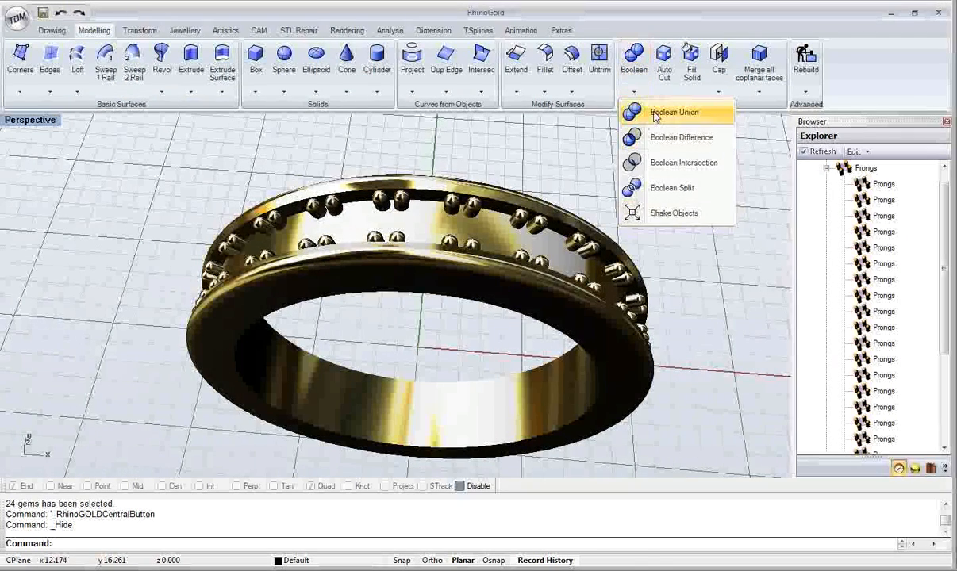
left_click(656, 114)
left_click(432, 381)
scroll(432, 381, "down", 4)
left_click_drag(256, 210, 625, 457)
right_click(601, 409)
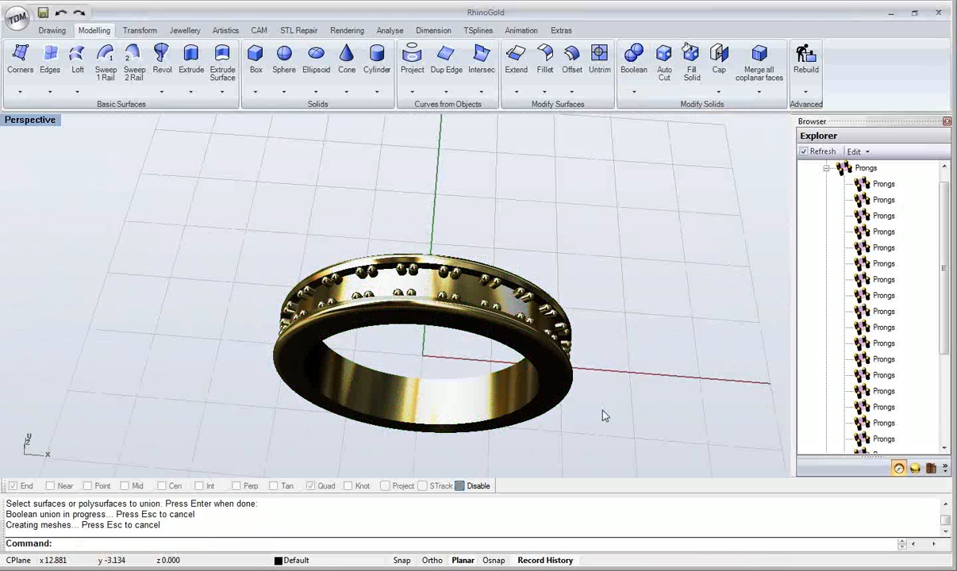
Step: Show the hidden gems again on the united ring
mouse_move(494, 346)
right_mouse_down()
mouse_move(484, 349)
mouse_move(499, 350)
right_mouse_up()
left_click(500, 347)
mouse_move(407, 323)
right_mouse_down()
mouse_move(410, 347)
mouse_move(410, 309)
mouse_move(405, 338)
mouse_move(421, 320)
mouse_move(412, 306)
mouse_move(412, 315)
right_mouse_up()
scroll(410, 308, "up", 4)
left_click(420, 316)
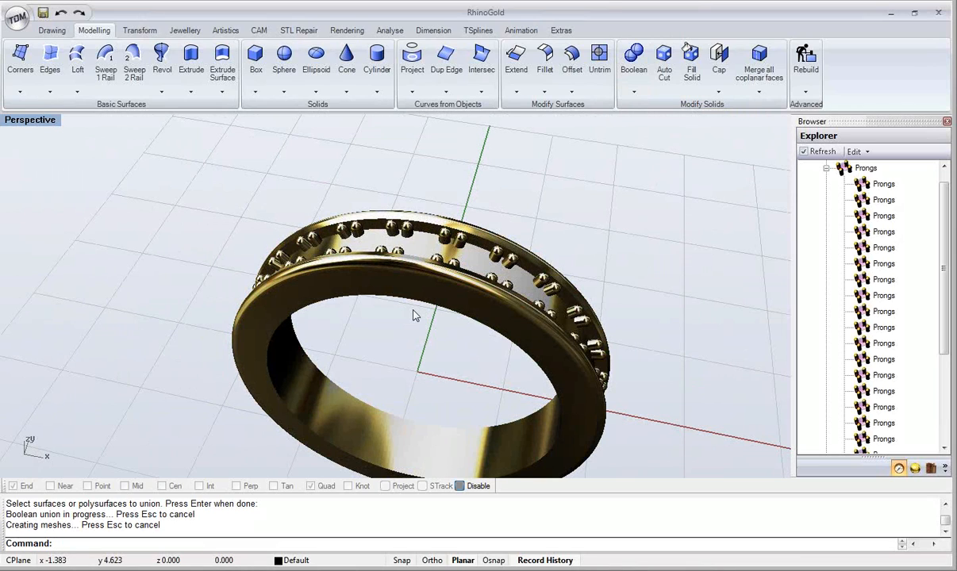
right_click_drag(413, 316, 413, 317)
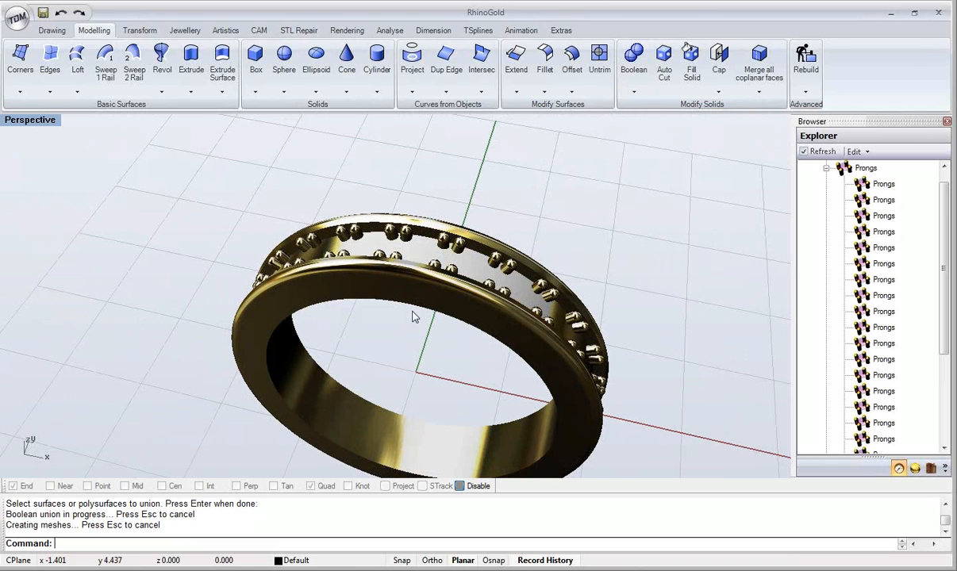
right_click_drag(413, 316, 426, 287)
middle_click(427, 288)
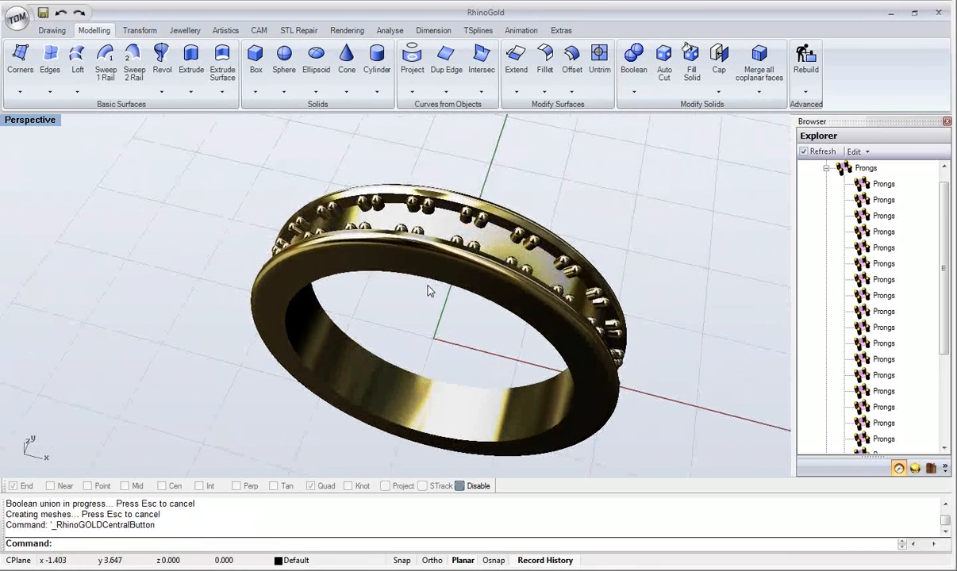
left_click(466, 274)
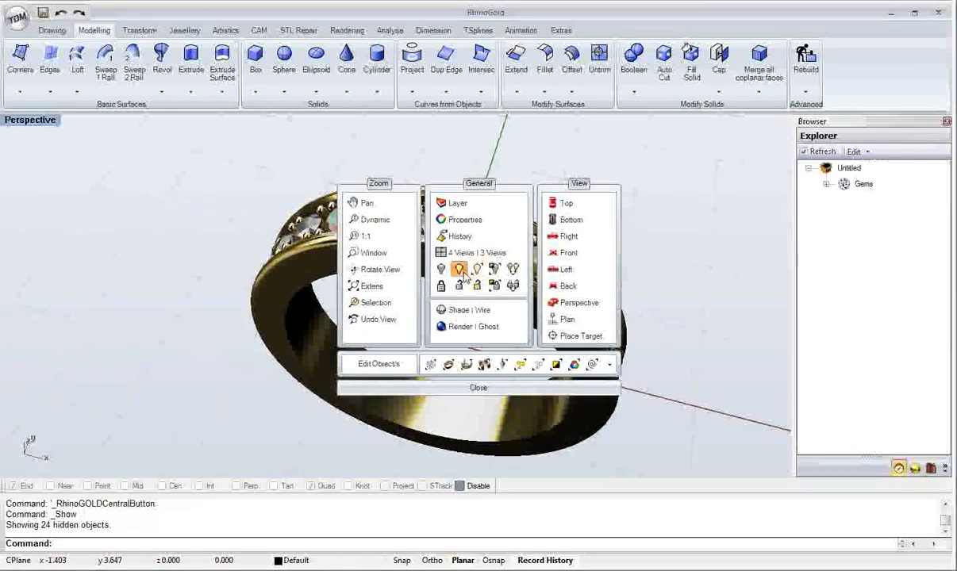
Step: Start Cutter Studio and pick one gem at the front of the ring to preview its cutter
mouse_move(438, 278)
right_mouse_down()
mouse_move(449, 293)
mouse_move(441, 275)
right_mouse_up()
scroll(442, 274, "up", 5)
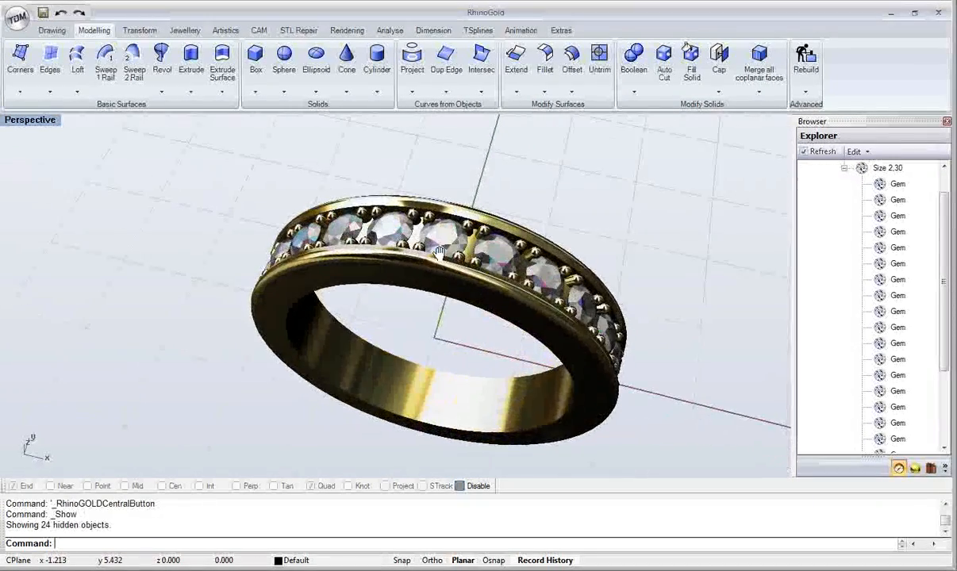
left_click(140, 30)
left_click(182, 31)
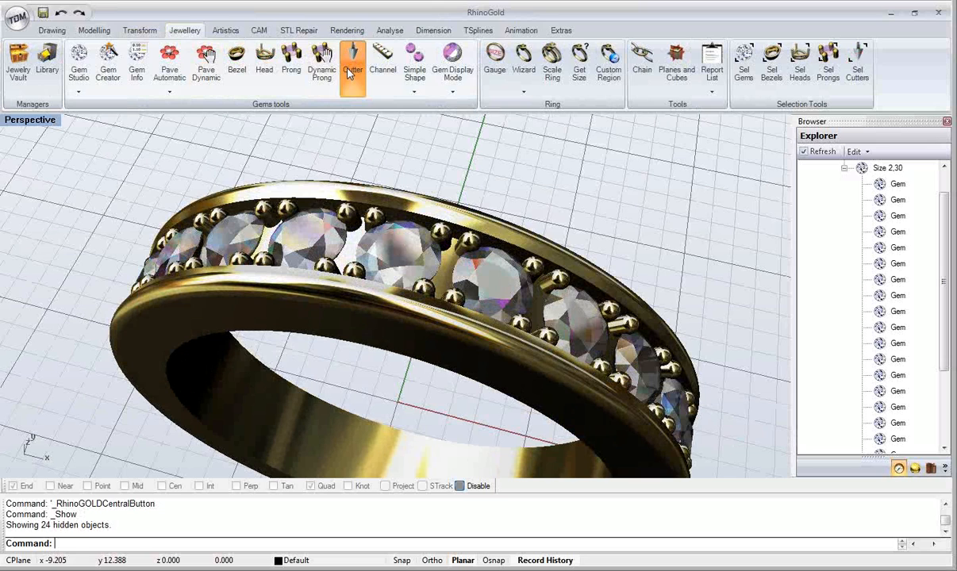
left_click(349, 72)
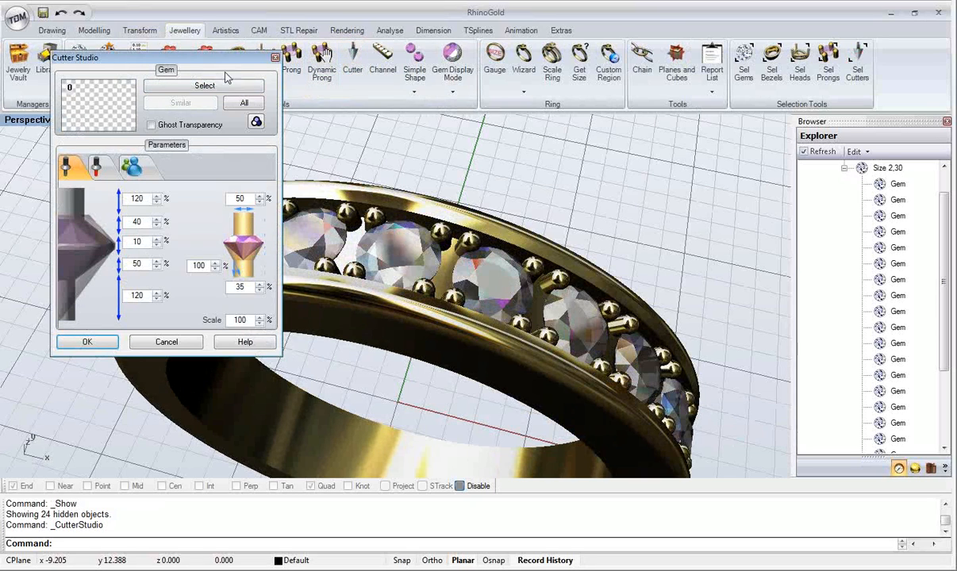
left_click(183, 94)
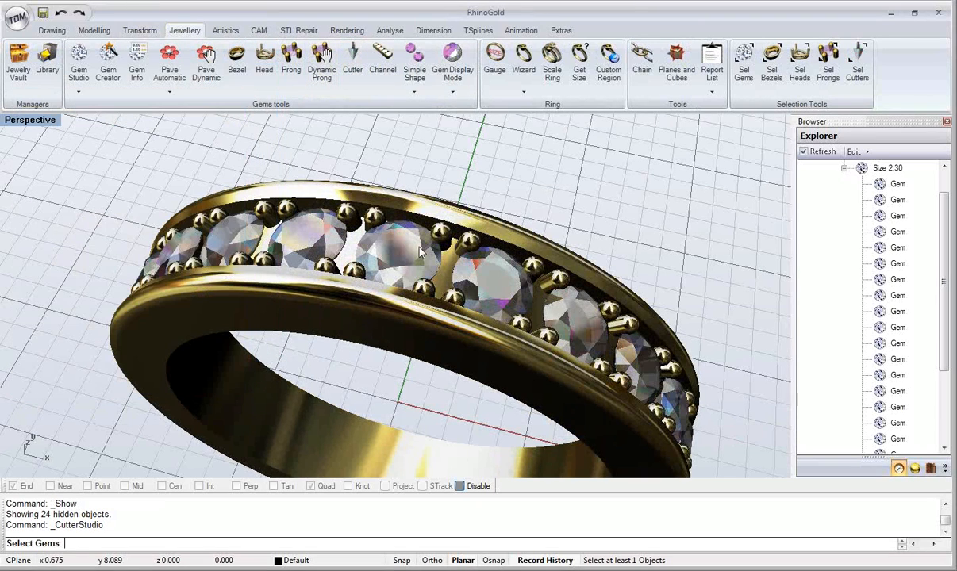
left_click(421, 252)
key("Return")
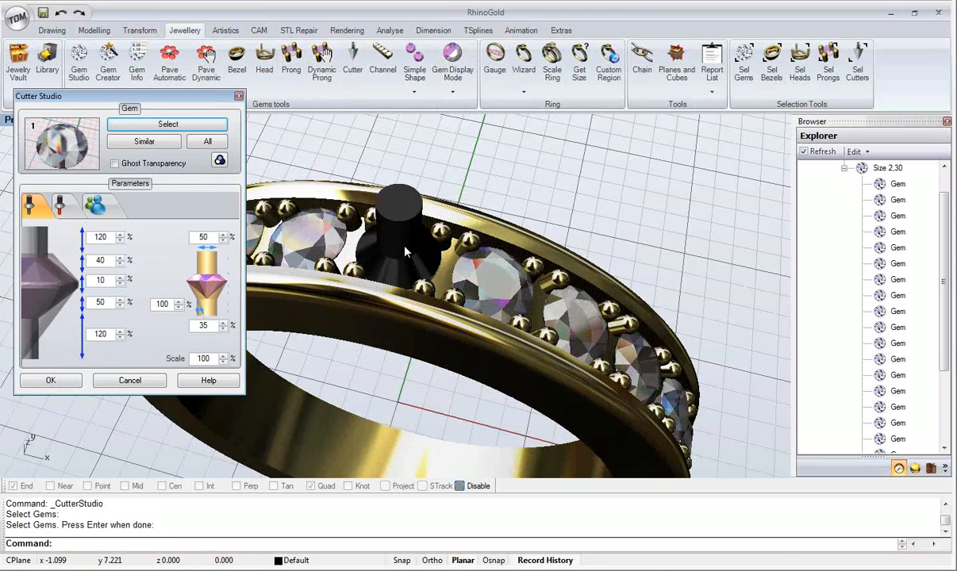
Step: Apply the cutter to all gems on the ring
middle_click(379, 259)
right_click_drag(390, 306, 396, 284)
left_click(211, 146)
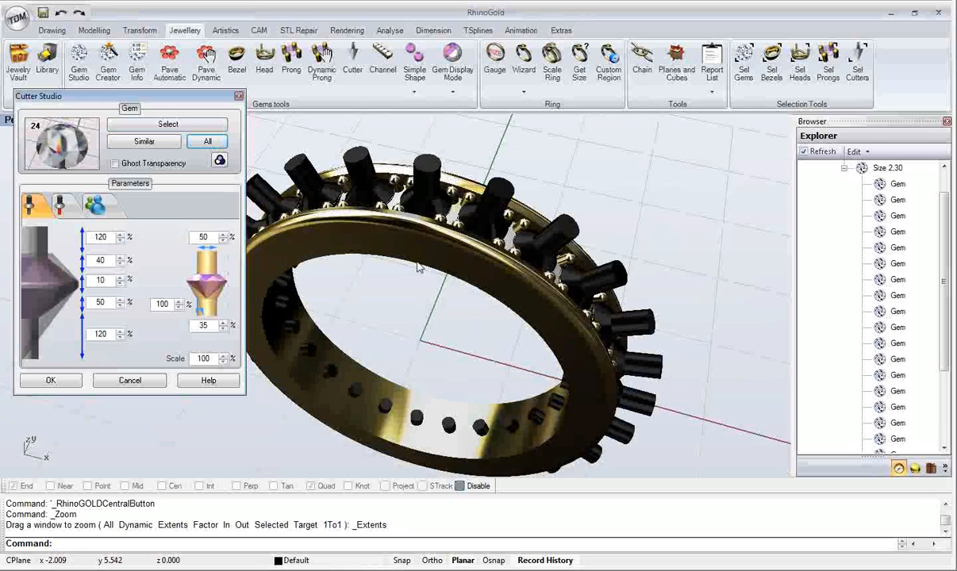
Step: Give the lower part of the cutters the Hexagon A.3dm library profile and make it proportional
right_click_drag(421, 267, 458, 255)
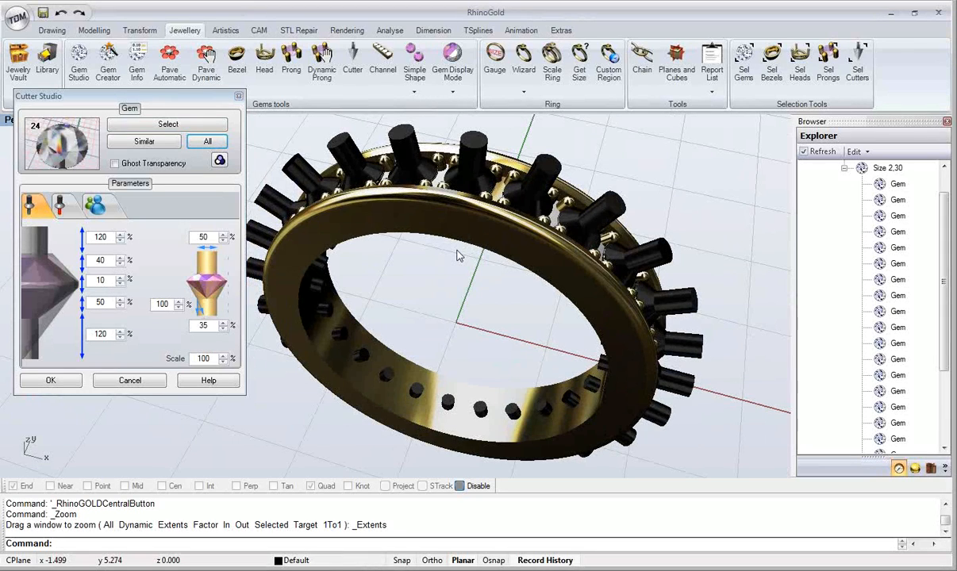
right_click_drag(428, 253, 317, 264)
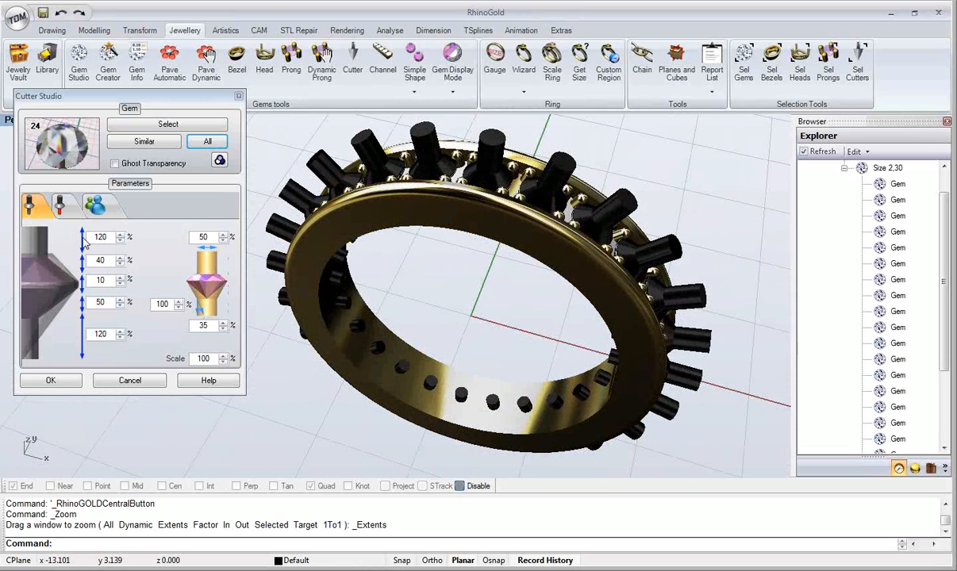
left_click(72, 211)
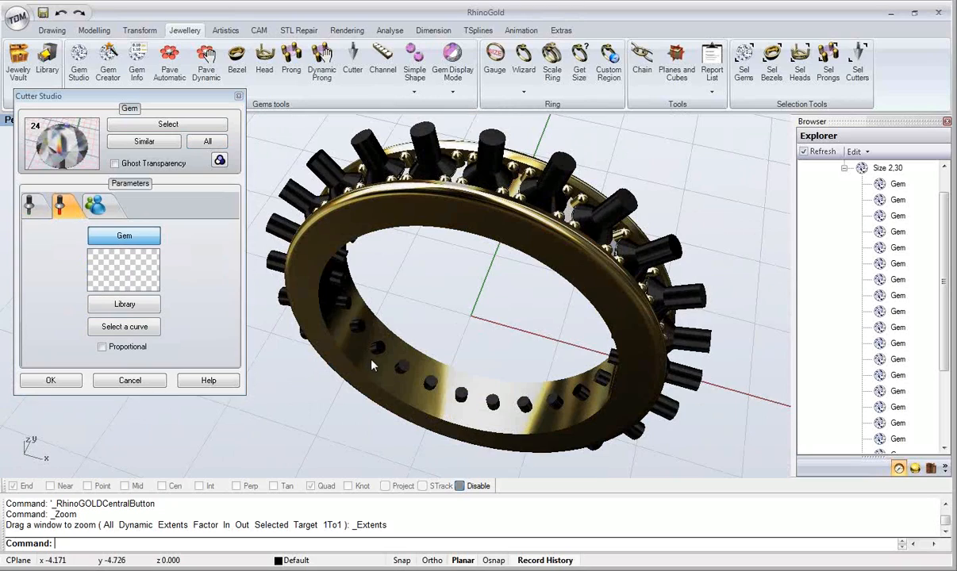
scroll(343, 307, "up", 5)
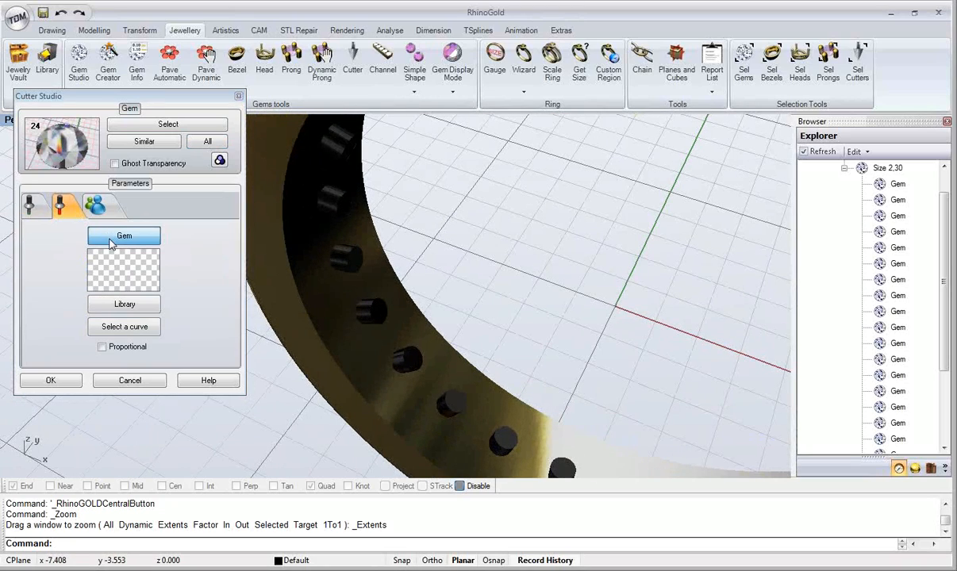
left_click(111, 304)
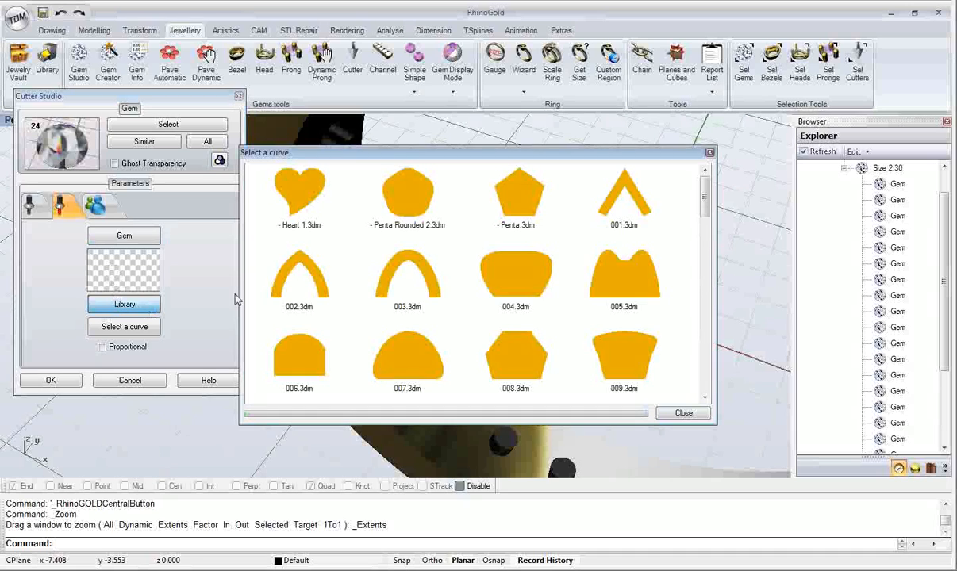
left_click_drag(696, 208, 688, 320)
left_click(422, 295)
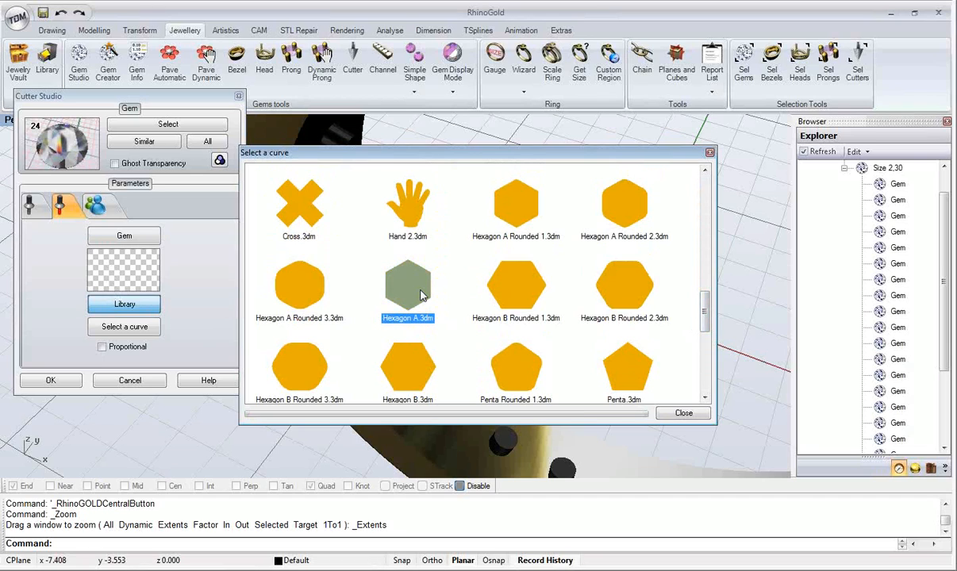
double_click(421, 295)
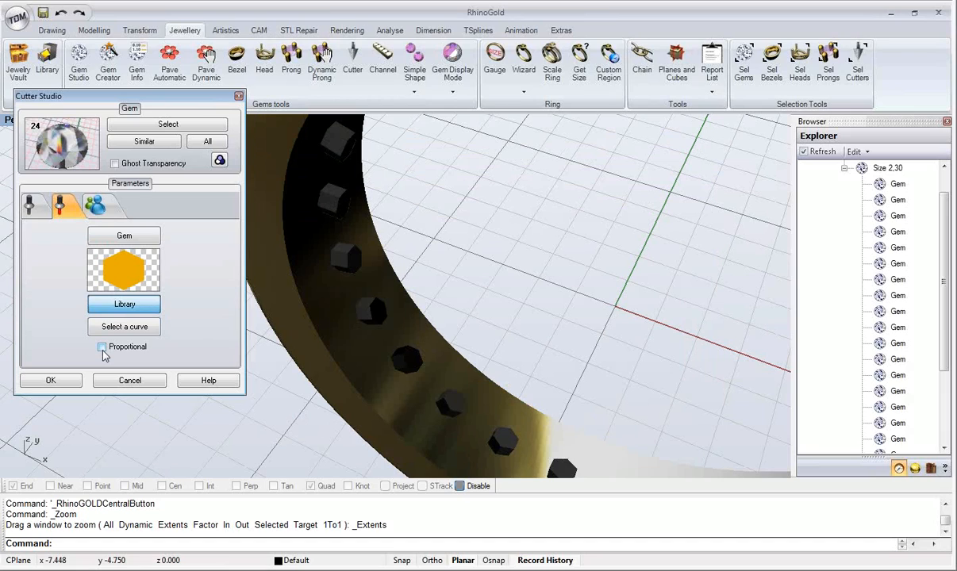
left_click(103, 349)
right_click_drag(382, 305, 336, 238)
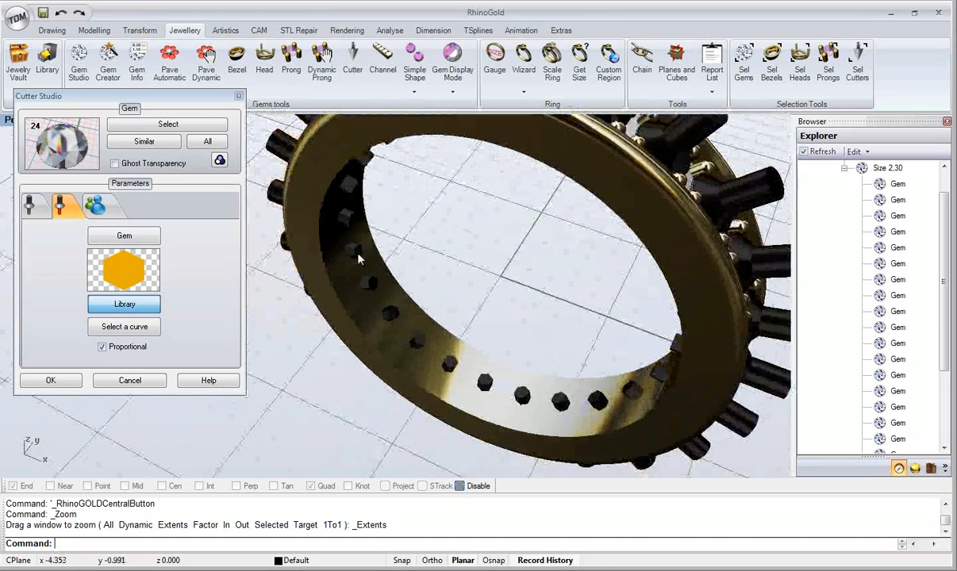
Step: Set the width of the cutters' lower shaft to 60%
left_click(35, 205)
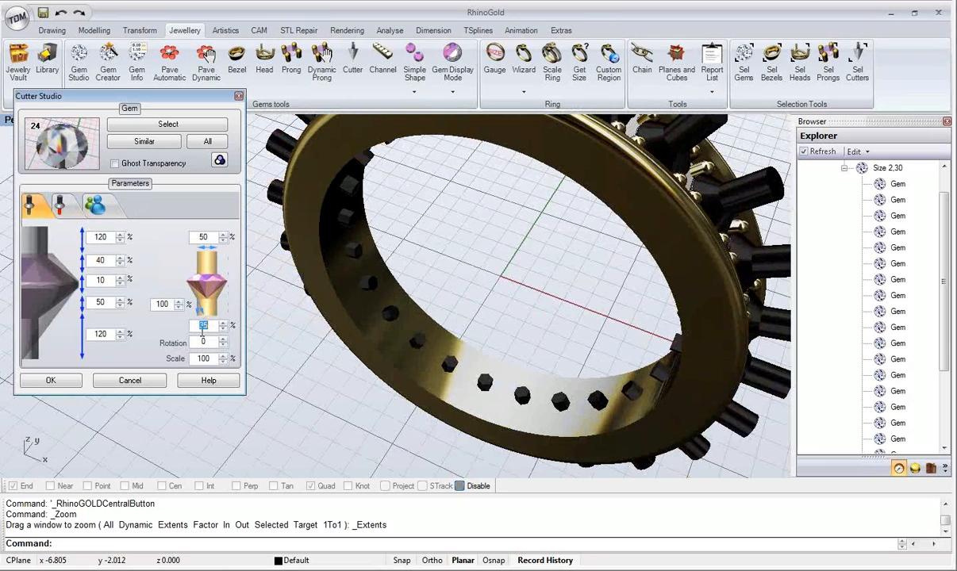
type("60")
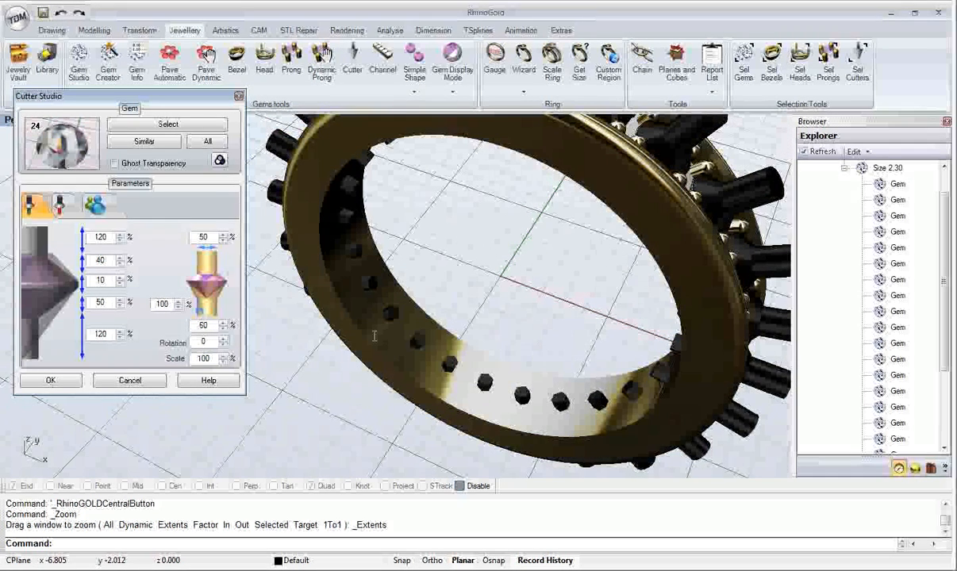
scroll(378, 341, "up", 5)
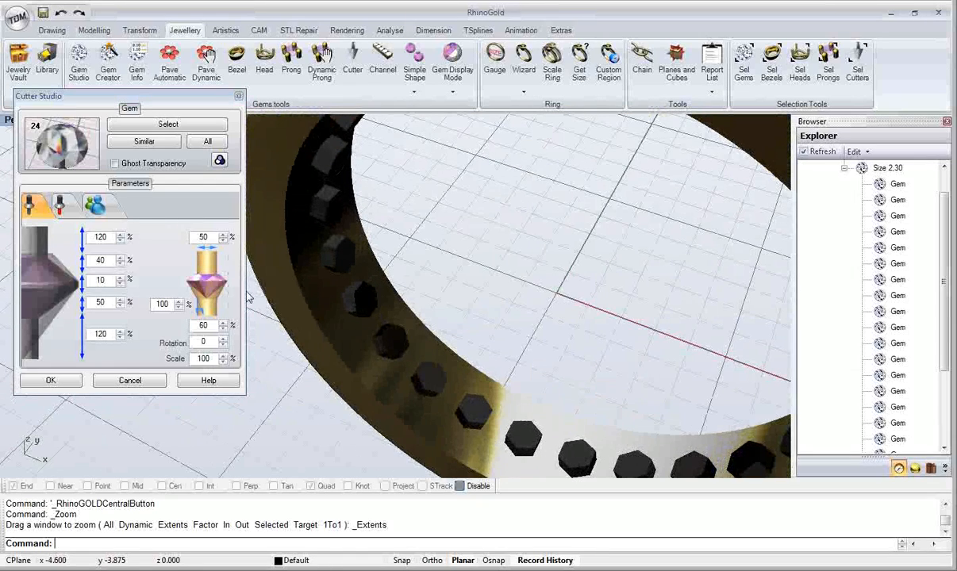
Step: Set the percentage beside the cutters' lower shaft to 120% and create the cutters on all gems
left_click(177, 303)
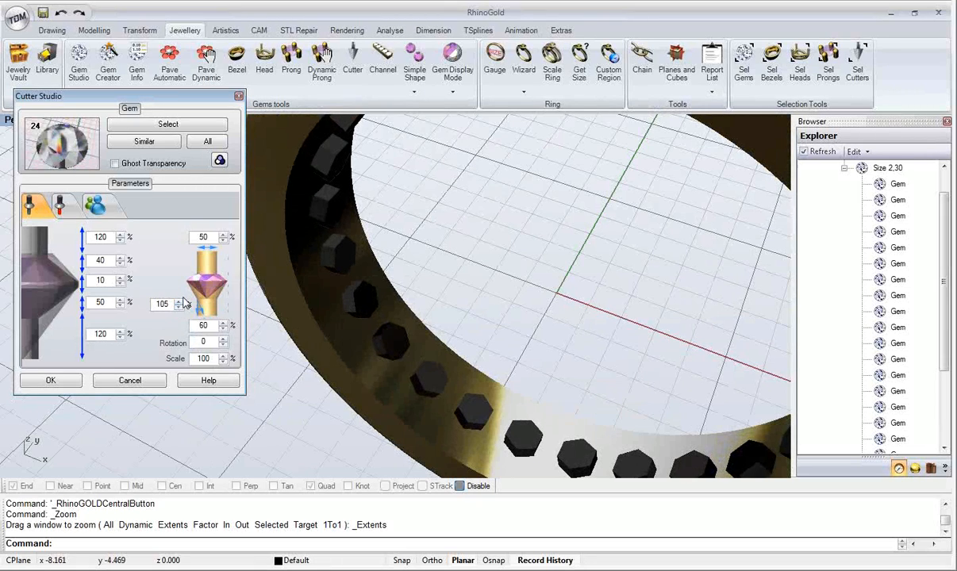
type("120")
right_click_drag(404, 319, 393, 252, "shift")
scroll(434, 317, "down", 6)
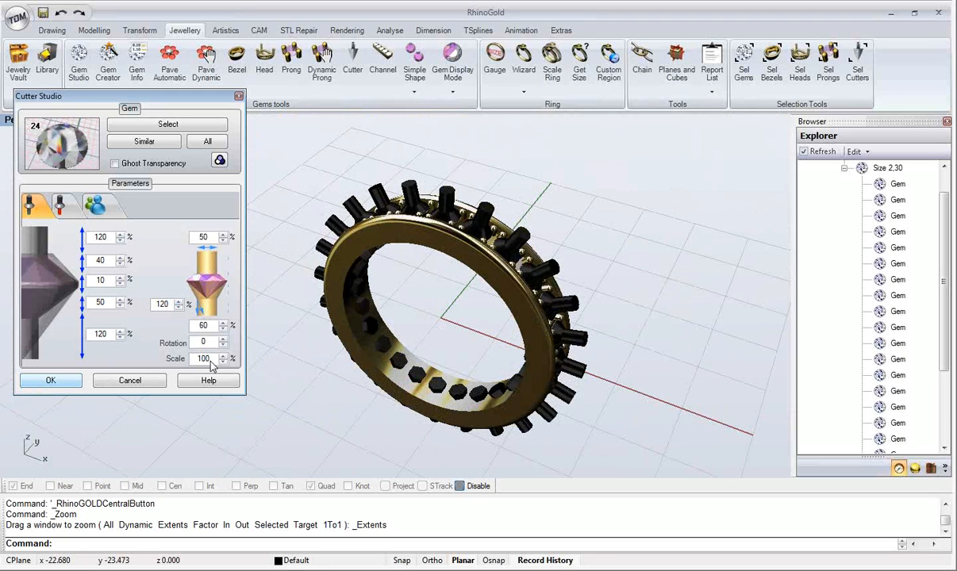
key("Return")
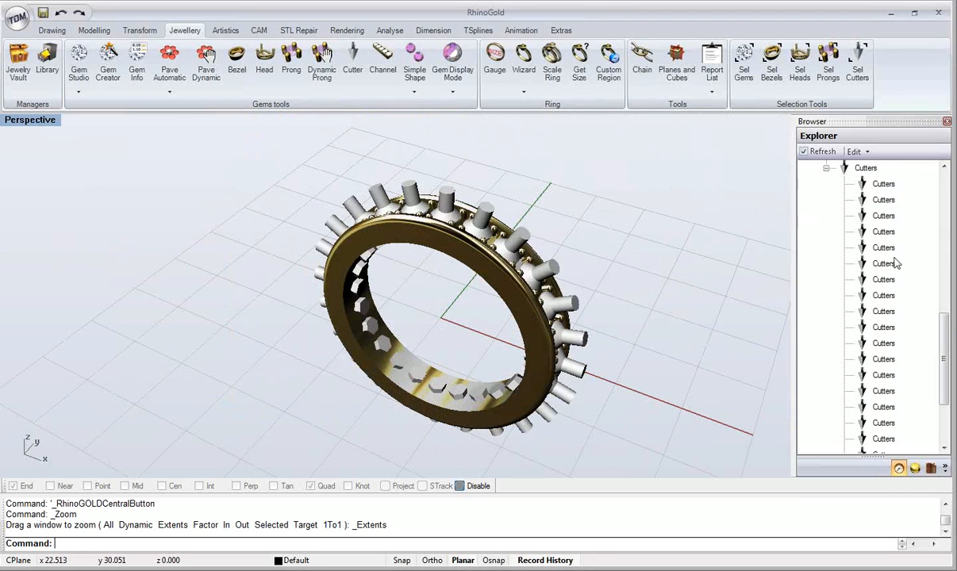
Step: Select all the gems and hide them, leaving the ring and cutters in view
right_click_drag(536, 253, 405, 222)
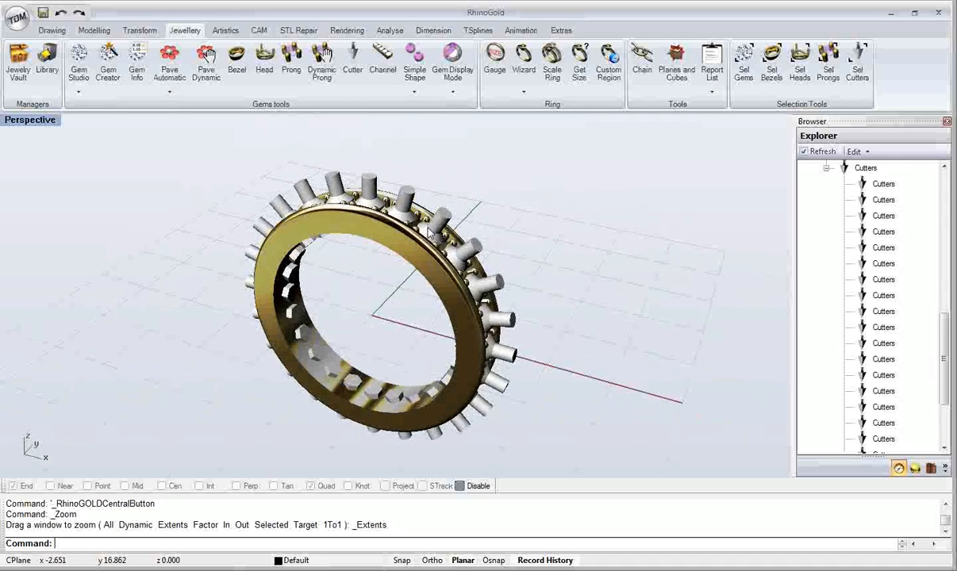
middle_click(403, 220)
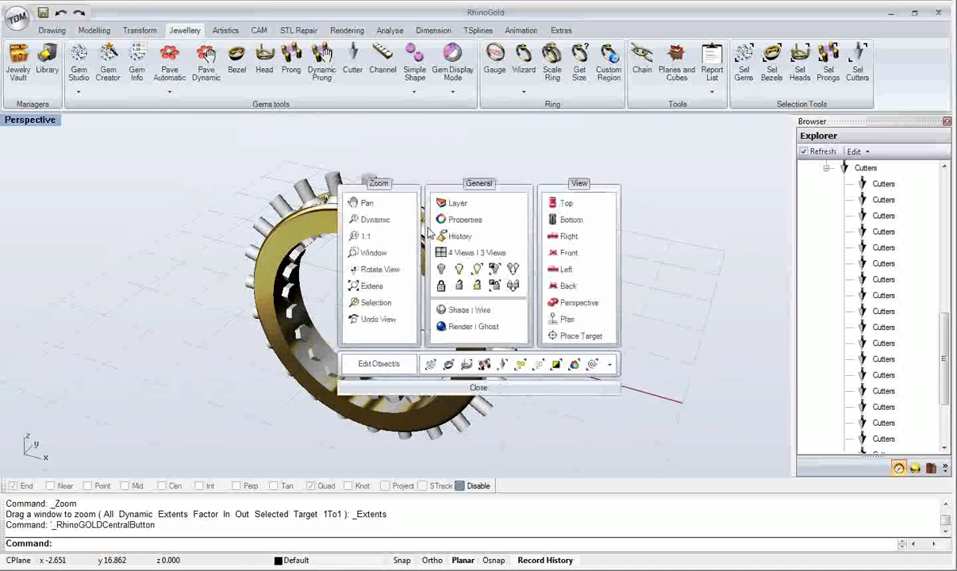
left_click(428, 365)
middle_click(389, 310)
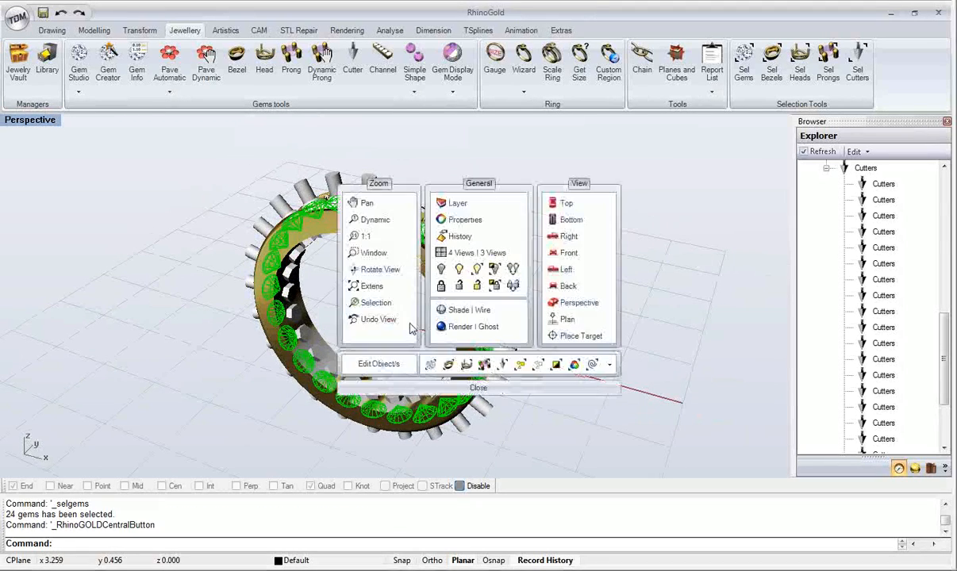
left_click(440, 270)
right_click_drag(364, 274, 357, 299)
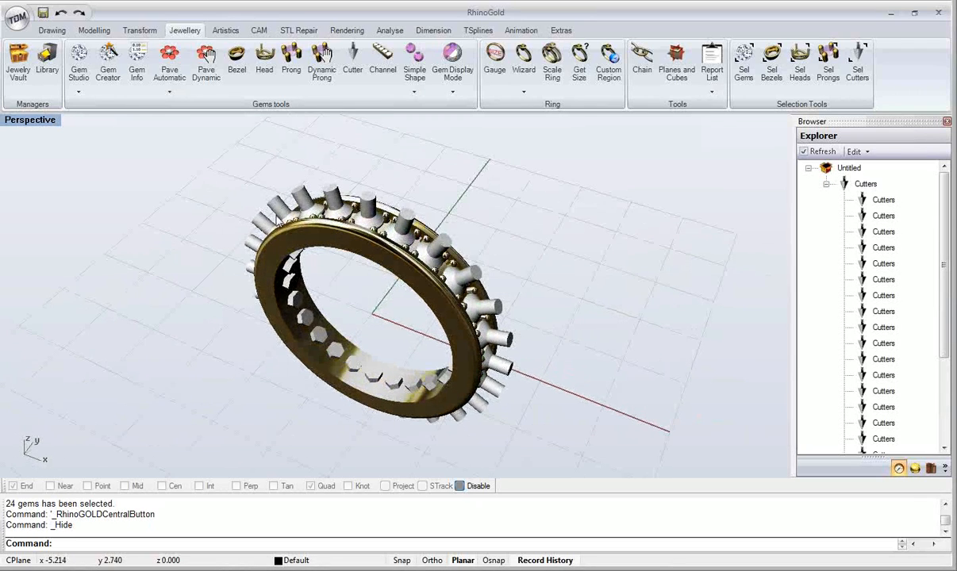
Step: Start a dynamic Boolean Difference with the ring as the first group
left_click(94, 30)
left_click(632, 69)
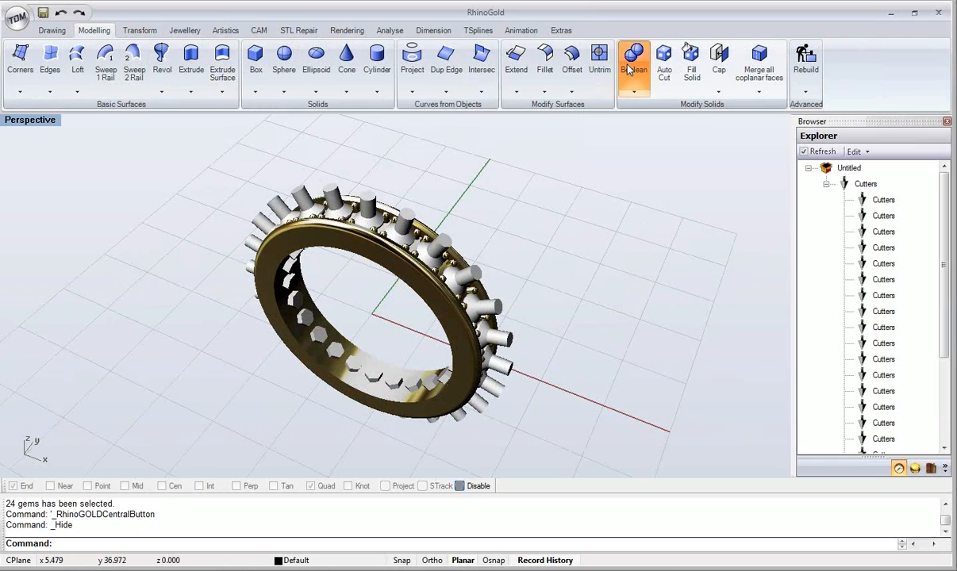
left_click_drag(148, 73, 102, 139)
left_click(97, 228)
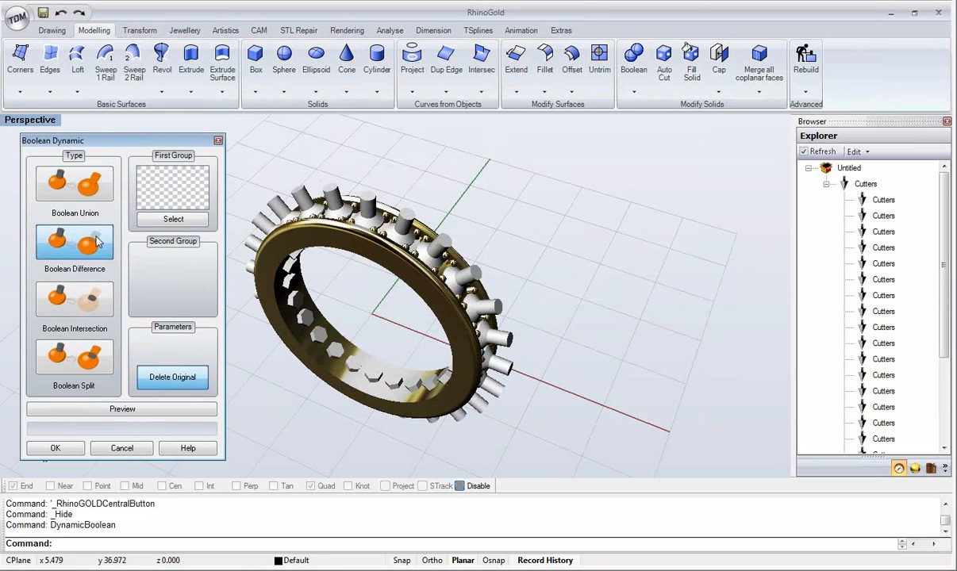
left_click(171, 221)
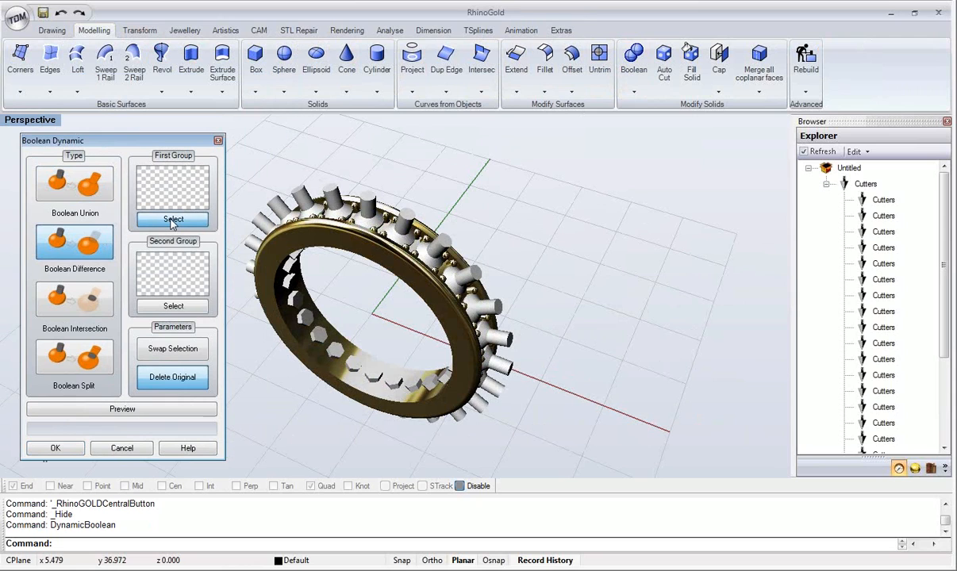
left_click(312, 297)
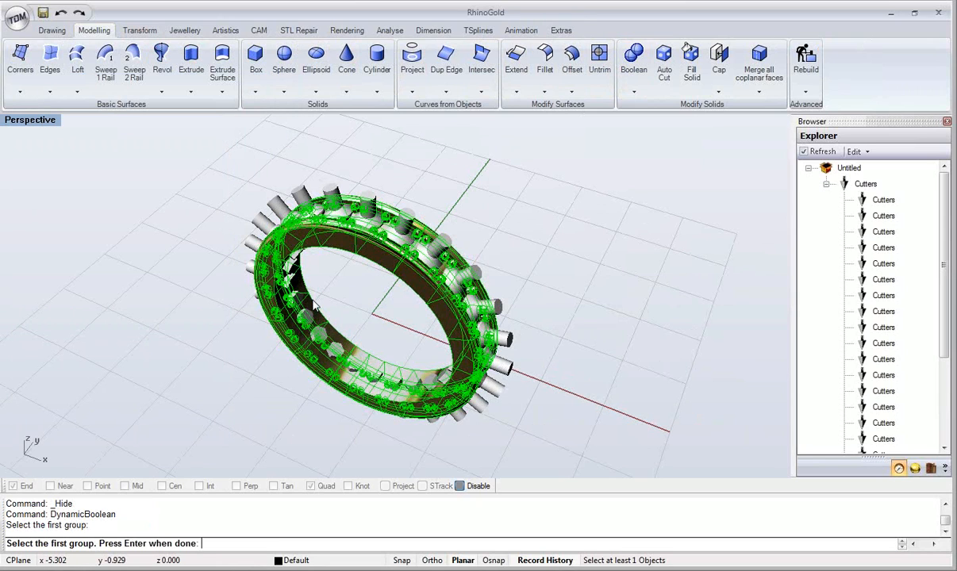
key("Return")
Step: Take all the cutters as the second group, preview the difference and subtract them from the ring
left_click(162, 289)
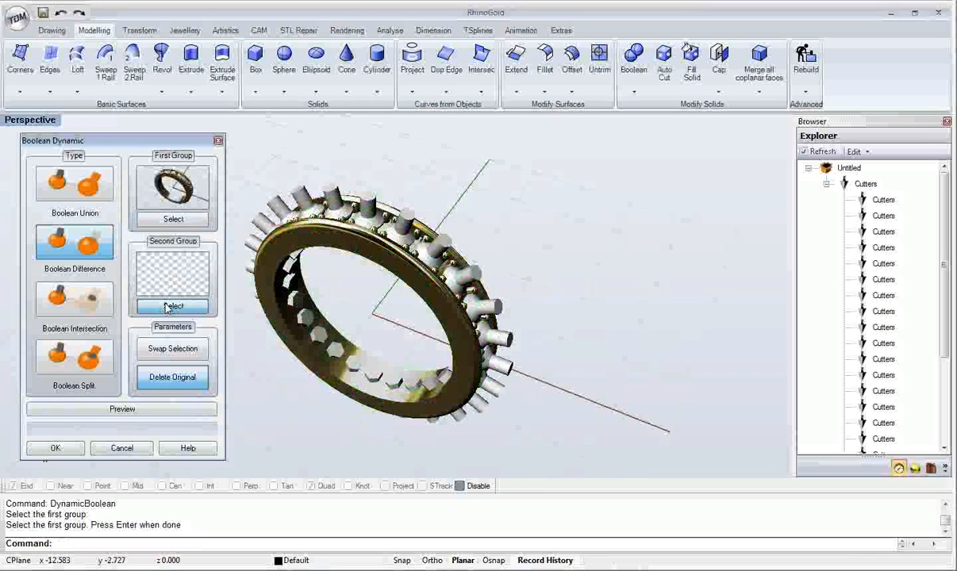
left_click_drag(192, 161, 519, 406)
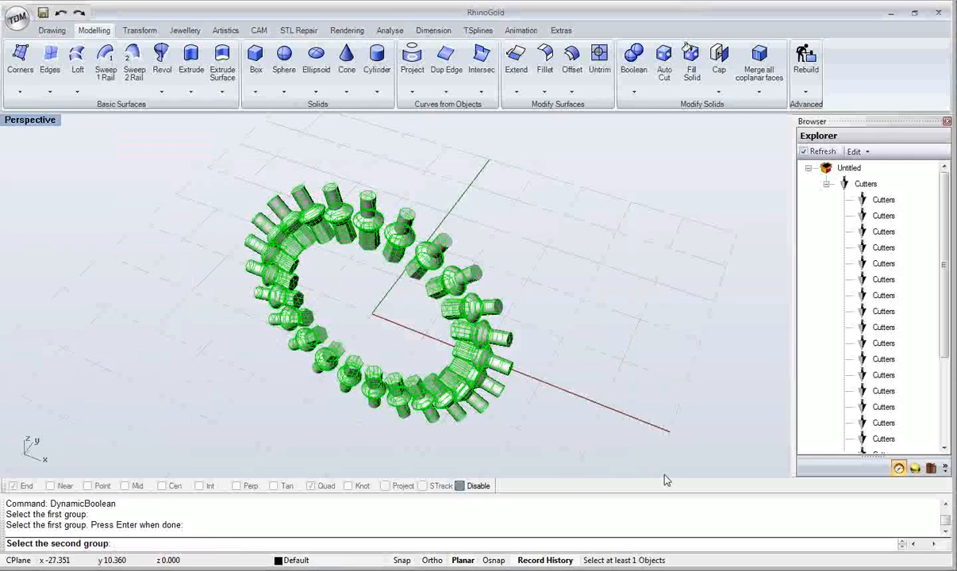
key("Return")
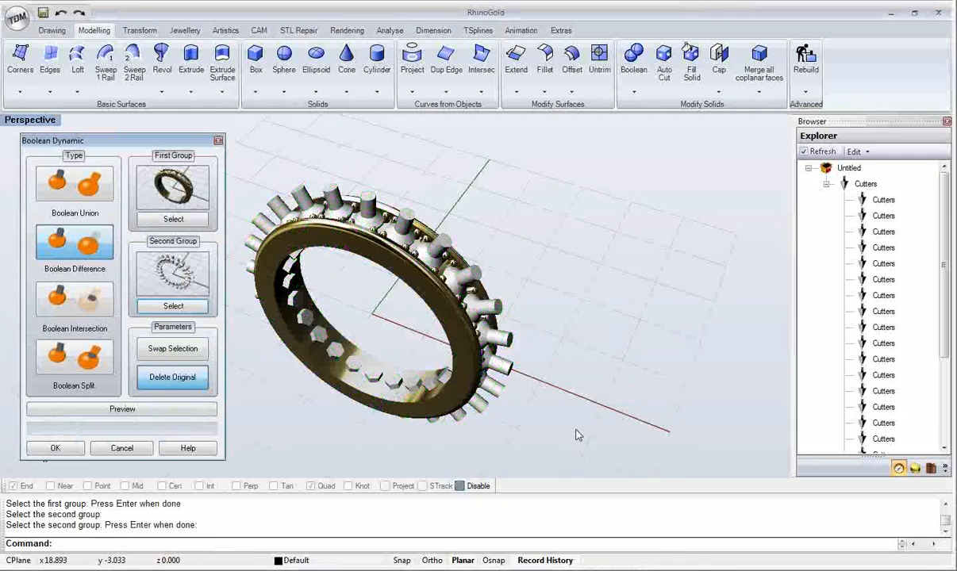
left_click(192, 408)
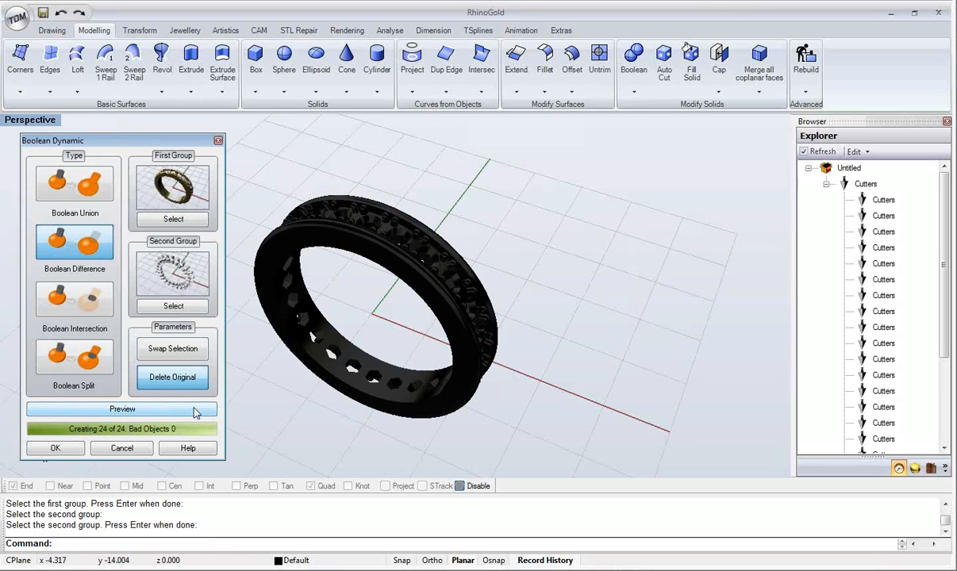
left_click(55, 448)
Step: Show the hidden gems again in their freshly cut seats
right_click_drag(231, 328, 326, 242)
scroll(365, 203, "up", 12)
right_click_drag(366, 202, 347, 243)
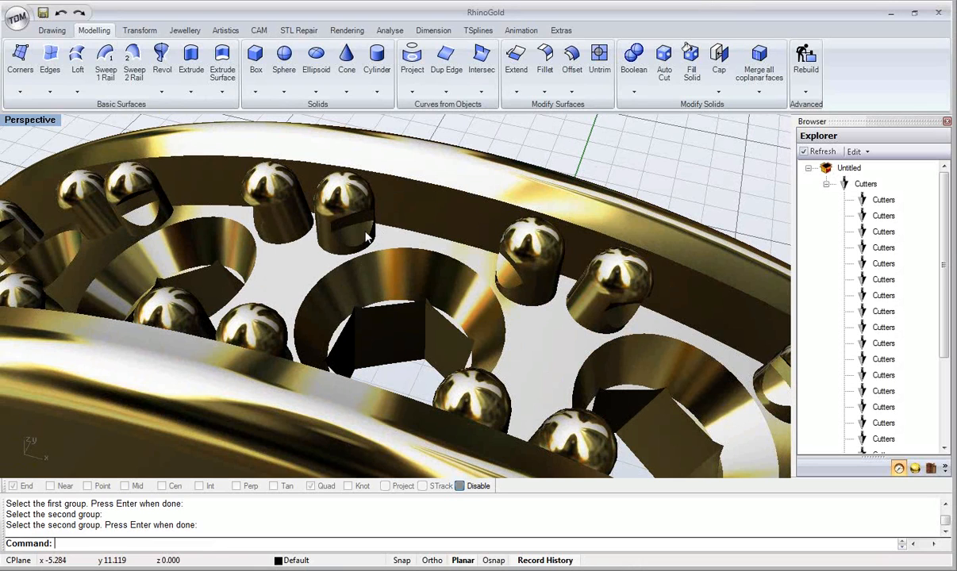
middle_click(367, 236)
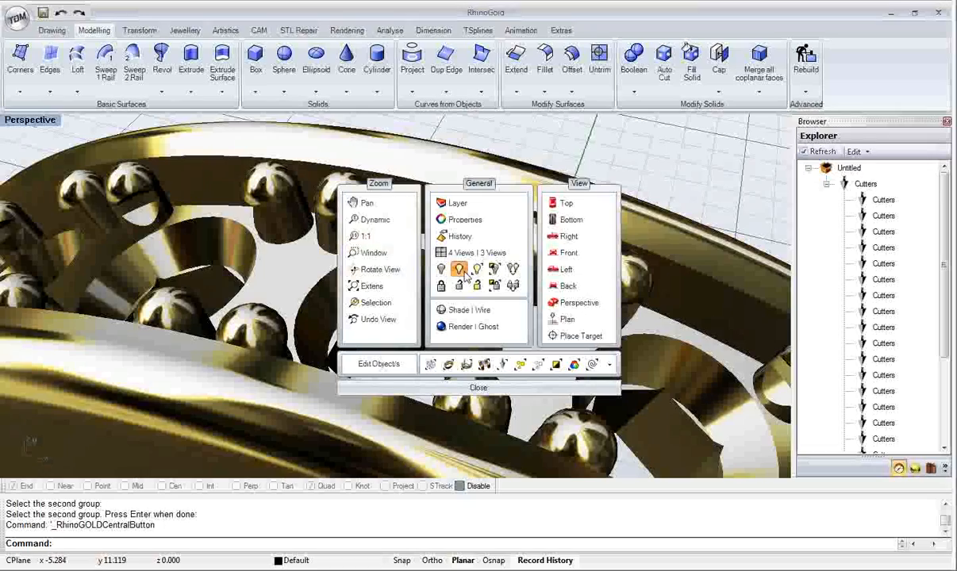
left_click(465, 273)
Step: Examine the finished ring with its set gems, prongs and hexagonal holes from several angles
scroll(462, 248, "up", 2)
right_click_drag(463, 248, 477, 450, "ctrl")
right_click_drag(477, 403, 423, 305, "ctrl")
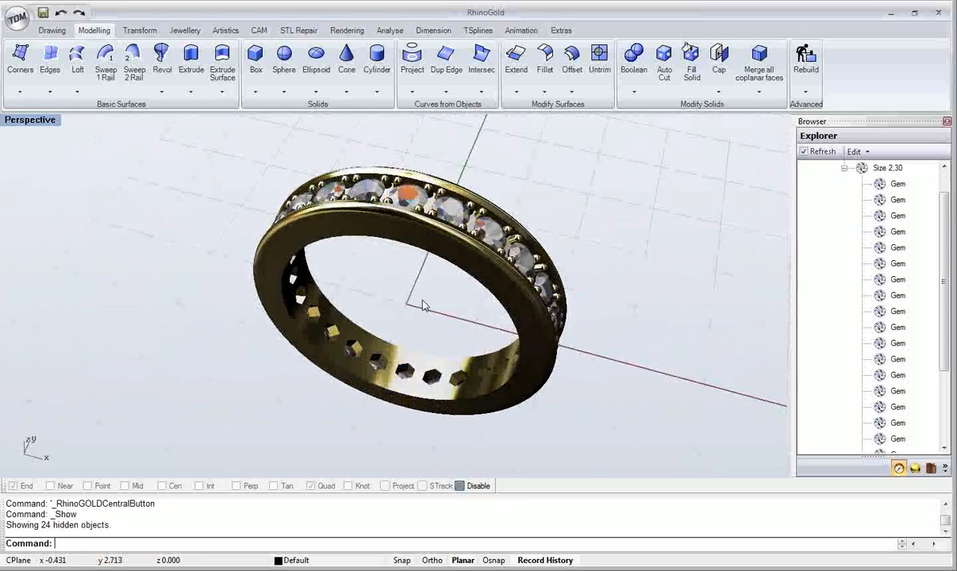
middle_click(423, 306)
left_click(373, 284)
right_click_drag(429, 270, 468, 315)
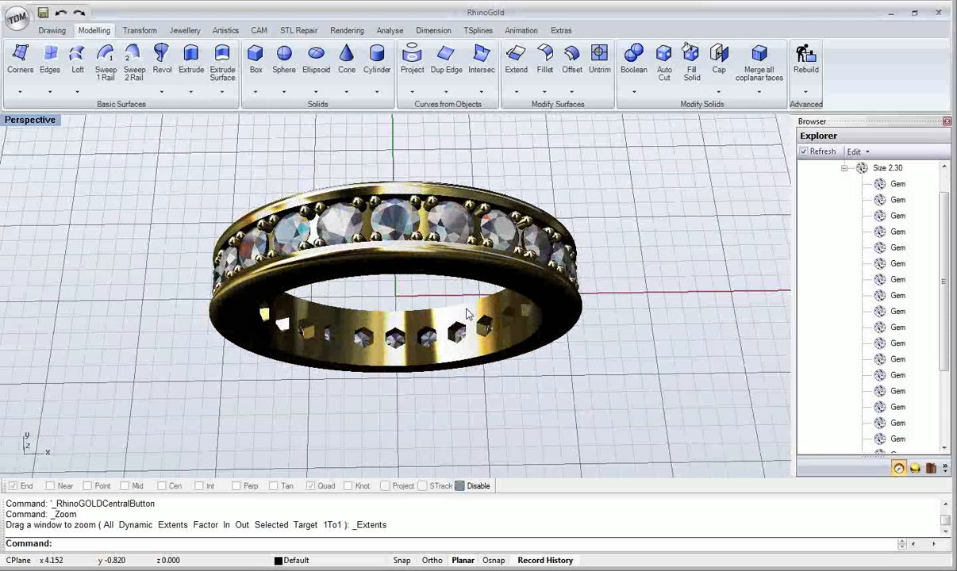
right_click_drag(457, 314, 413, 280)
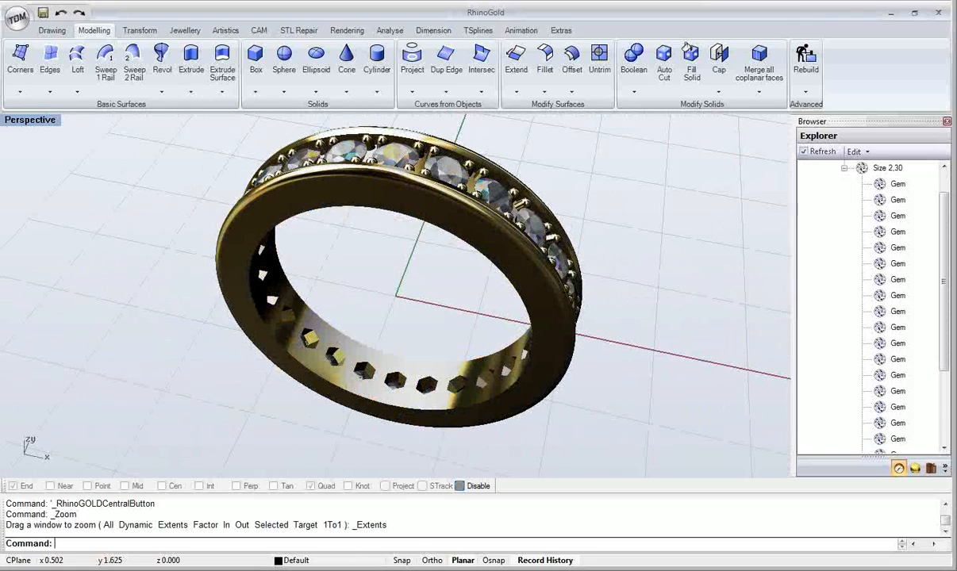
Step: Switch to the PowerPoint webinar presentation and present the Gem Creator slide (slide 13) full screen
left_click(238, 554)
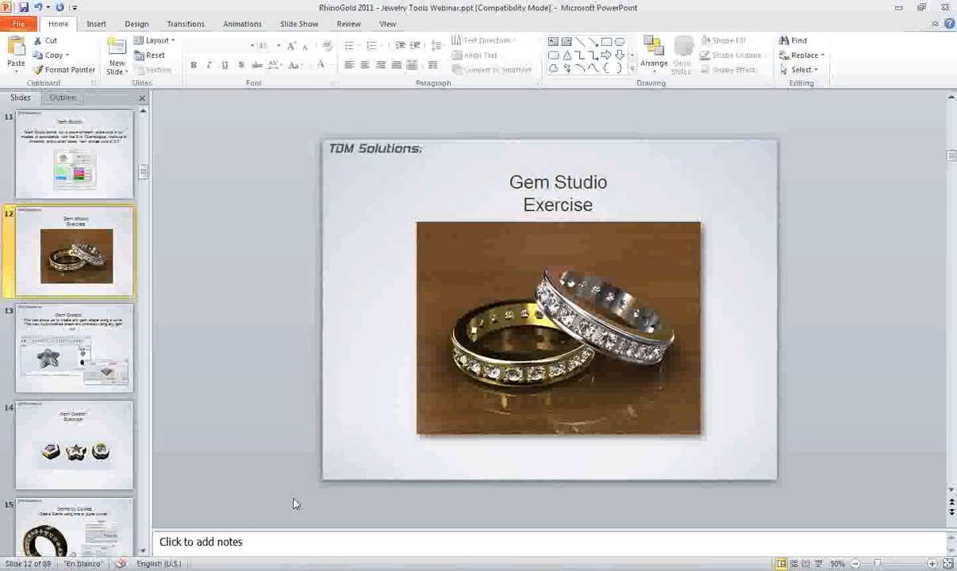
left_click(102, 335)
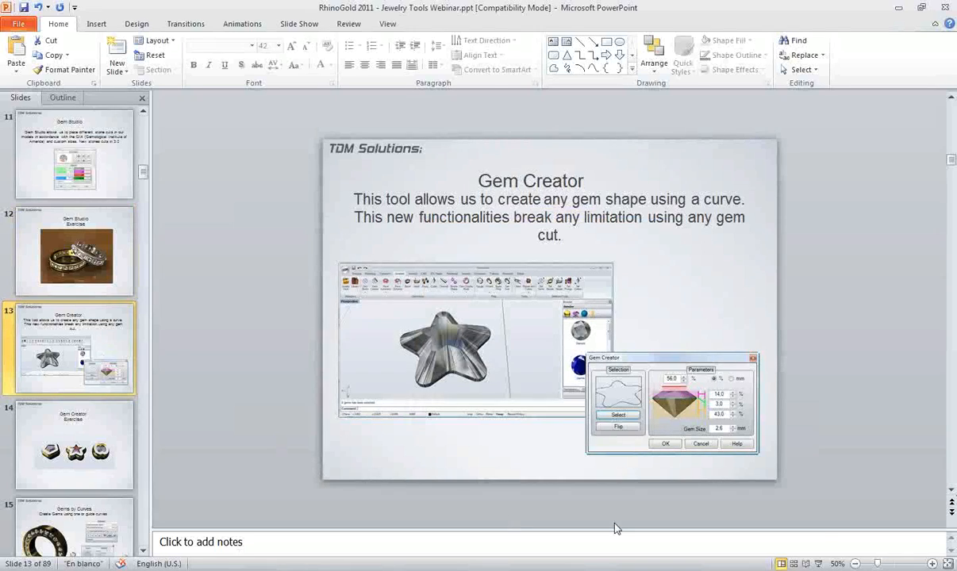
left_click(819, 564)
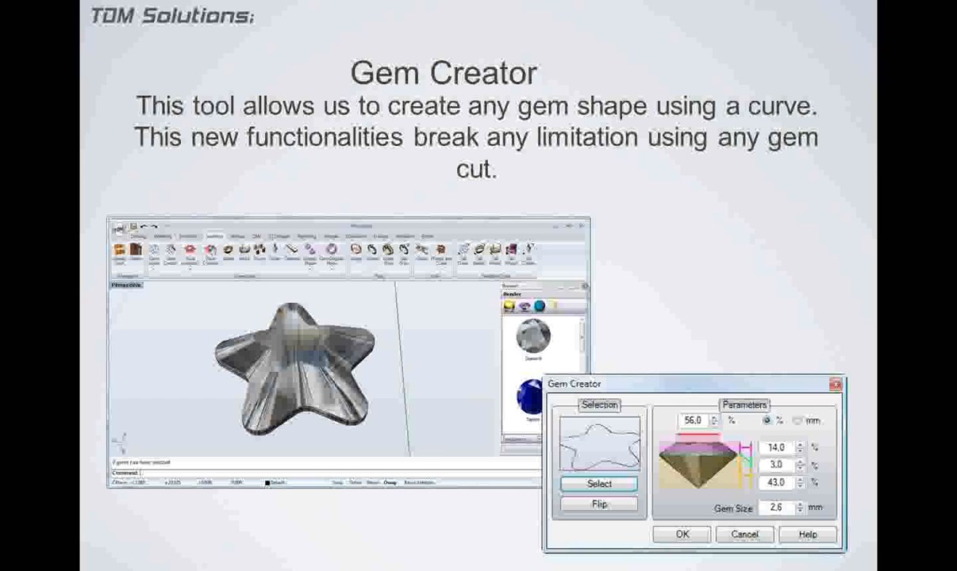
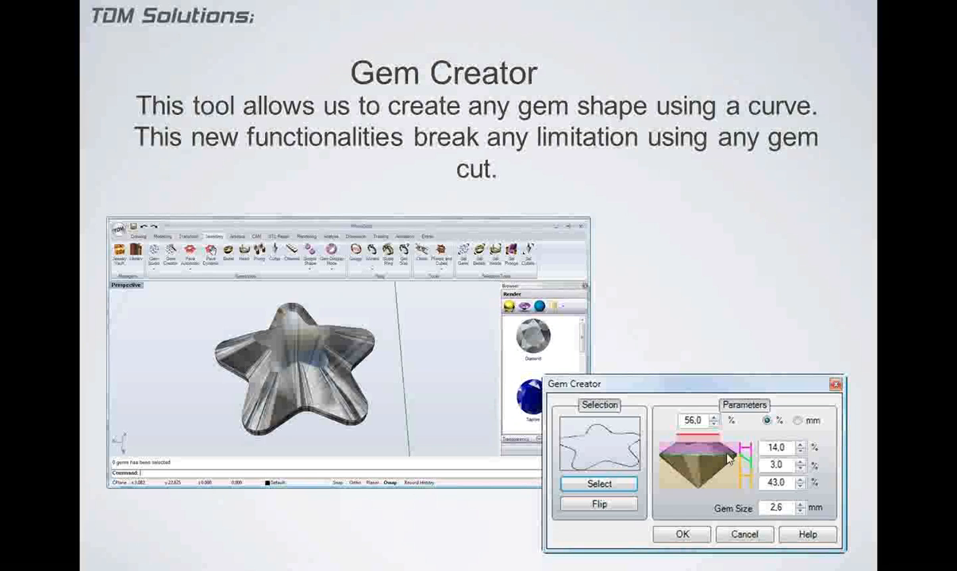
Step: End the slide show, switch back to RhinoGold and show the Library in the browser
key("Escape")
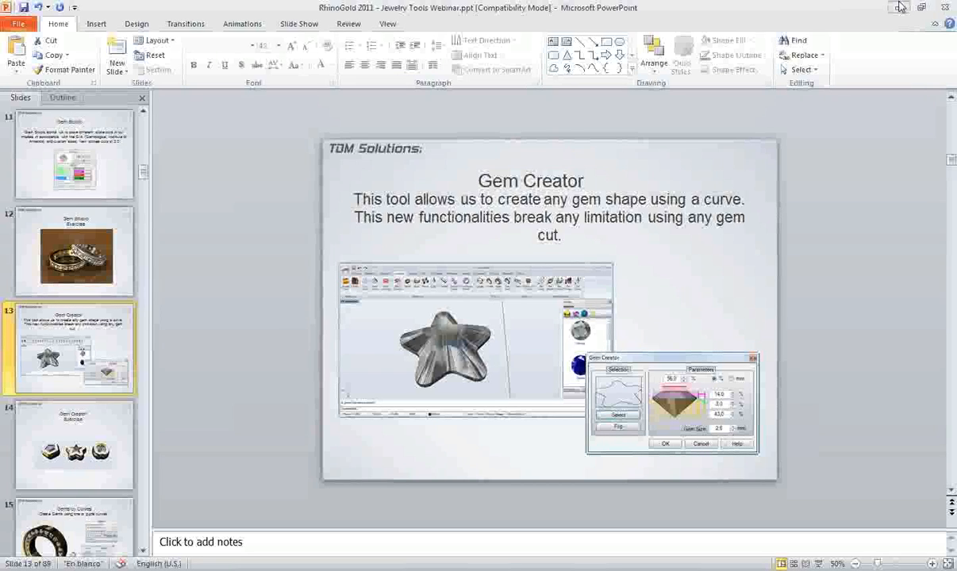
left_click(900, 7)
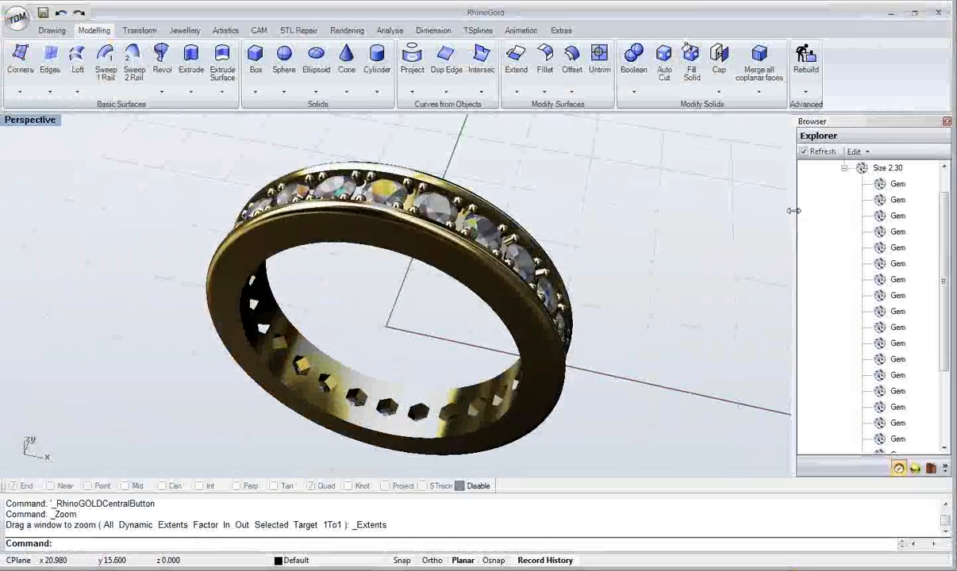
scroll(888, 420, "down", 3)
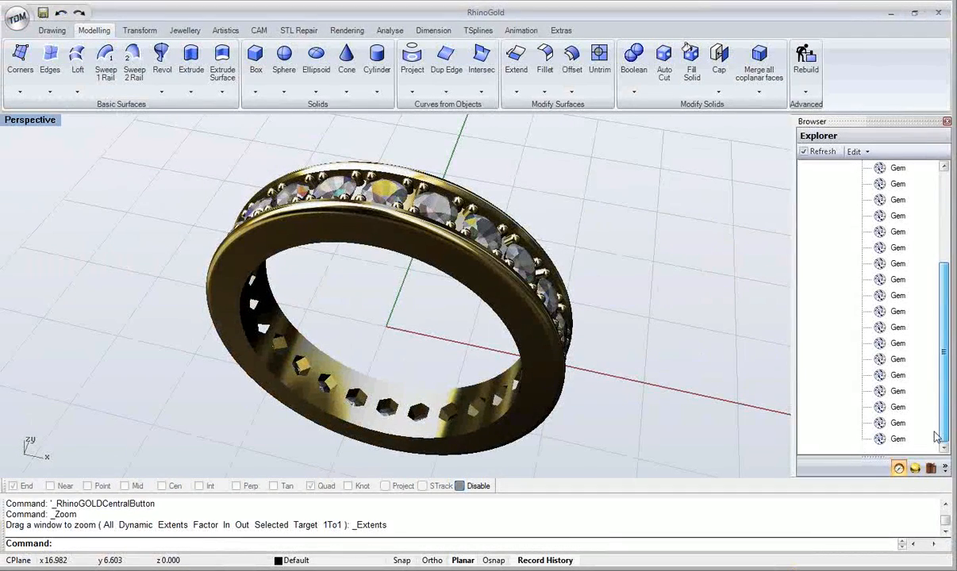
left_click(930, 468)
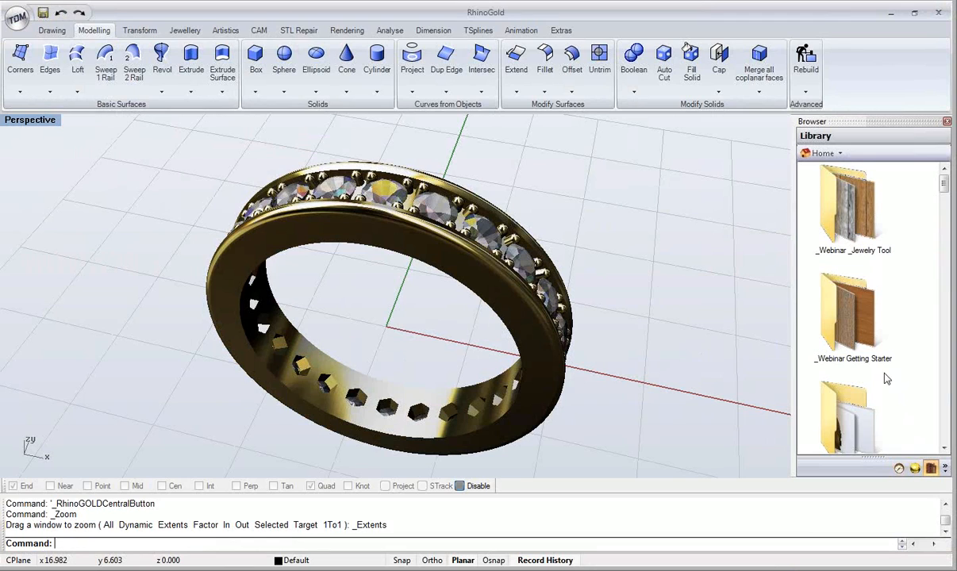
Step: Isolate a single round gem of the ring by hiding all the other objects
right_click_drag(479, 346, 367, 268)
scroll(367, 269, "up", 5)
left_click(413, 239)
left_click(436, 271)
middle_click(412, 262)
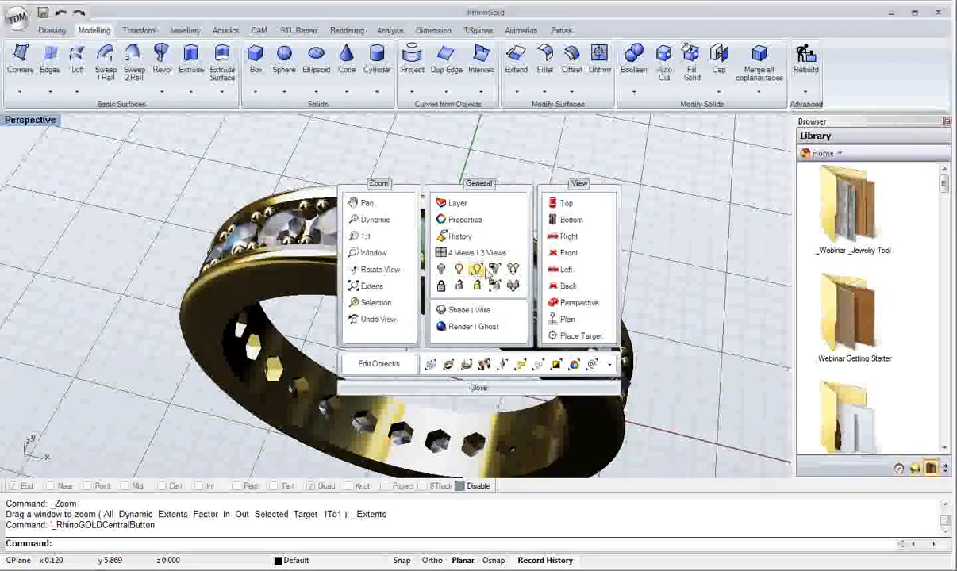
left_click(477, 270)
scroll(397, 269, "down", 5)
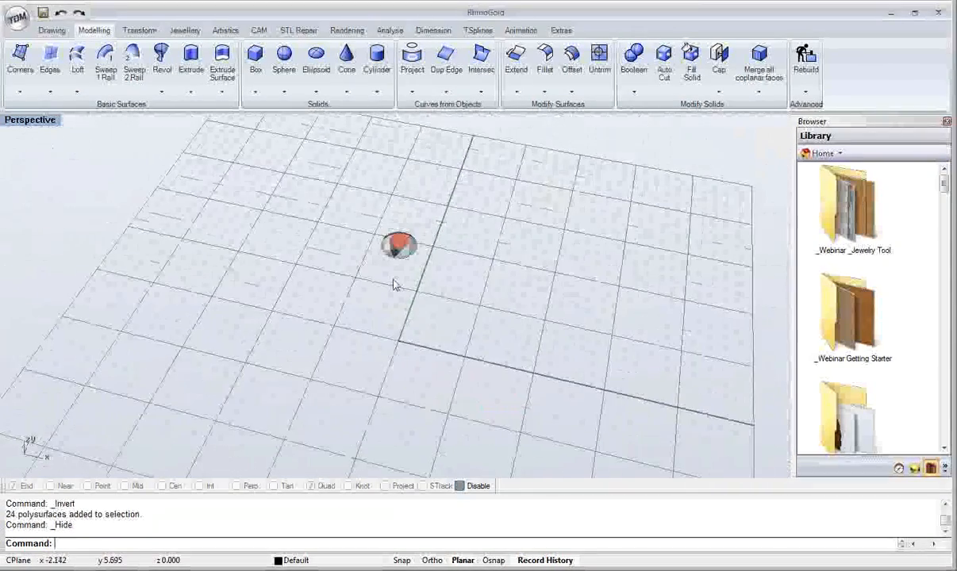
right_click_drag(392, 278, 400, 240)
scroll(400, 238, "up", 5)
scroll(401, 242, "up", 3)
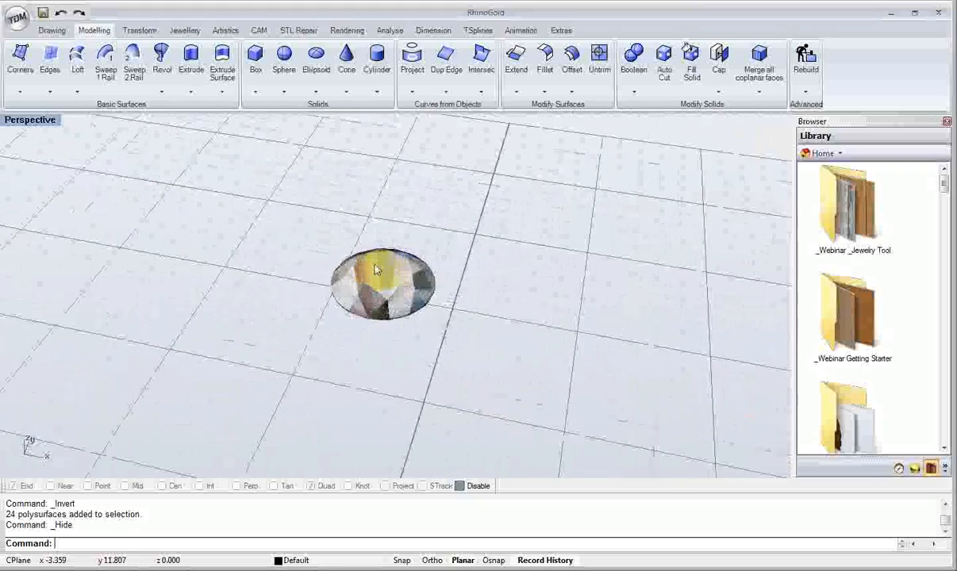
Step: Start Cutter Studio and select the isolated round gem as the one to cut for
left_click(184, 30)
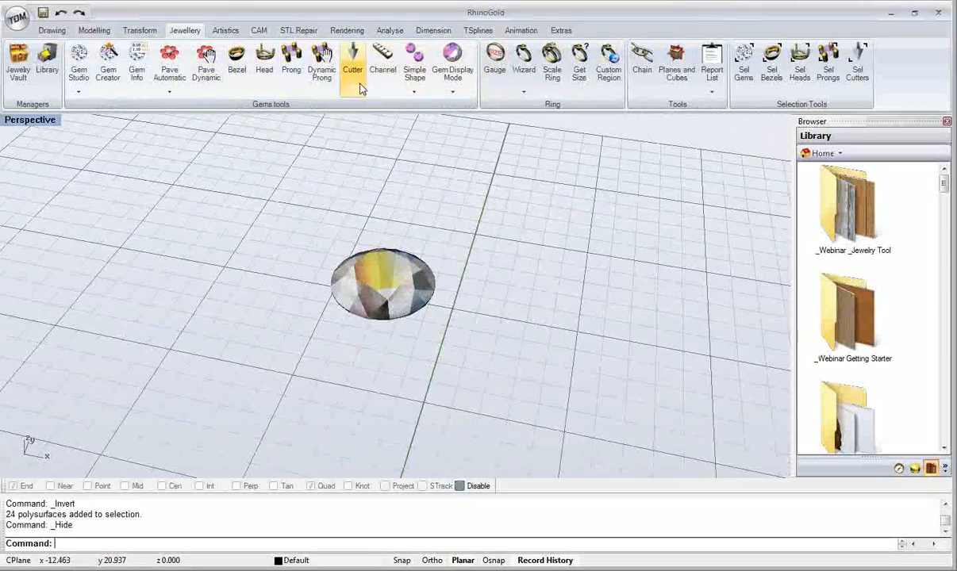
left_click(349, 77)
left_click_drag(231, 90, 226, 129)
left_click(232, 158)
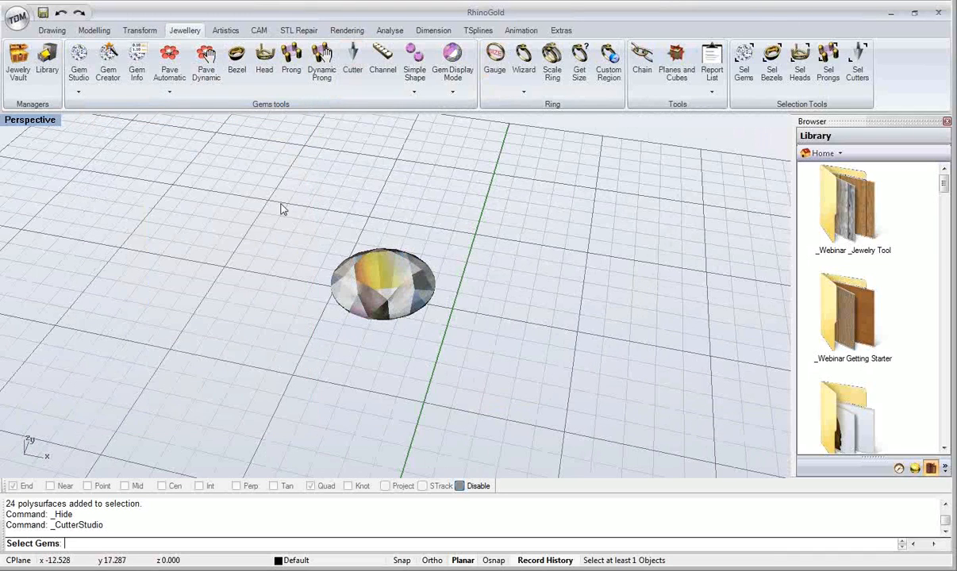
left_click(329, 261)
key("Return")
right_click_drag(377, 292, 455, 287)
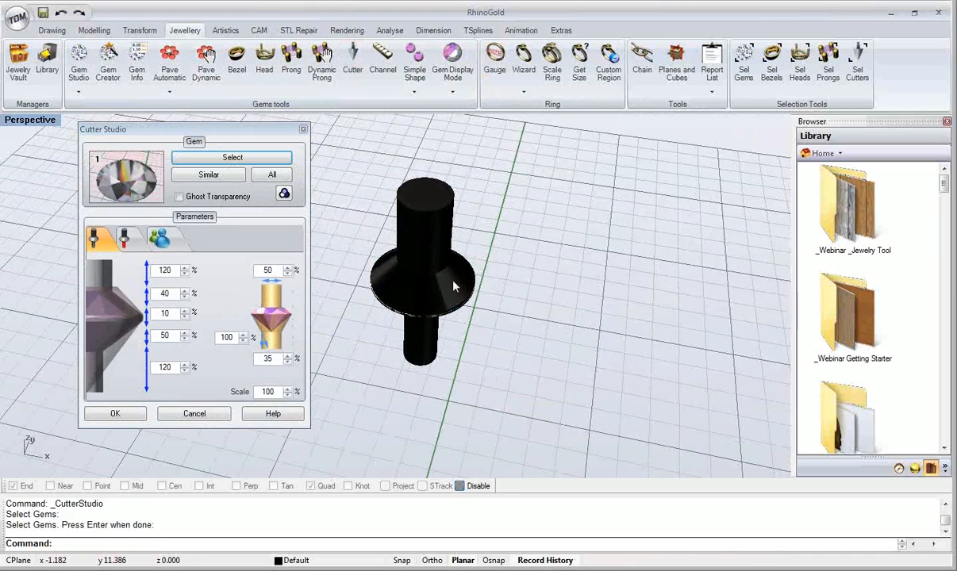
Step: Set the length of the cutter's lower shaft to 165% and widen that shaft
middle_click(433, 295)
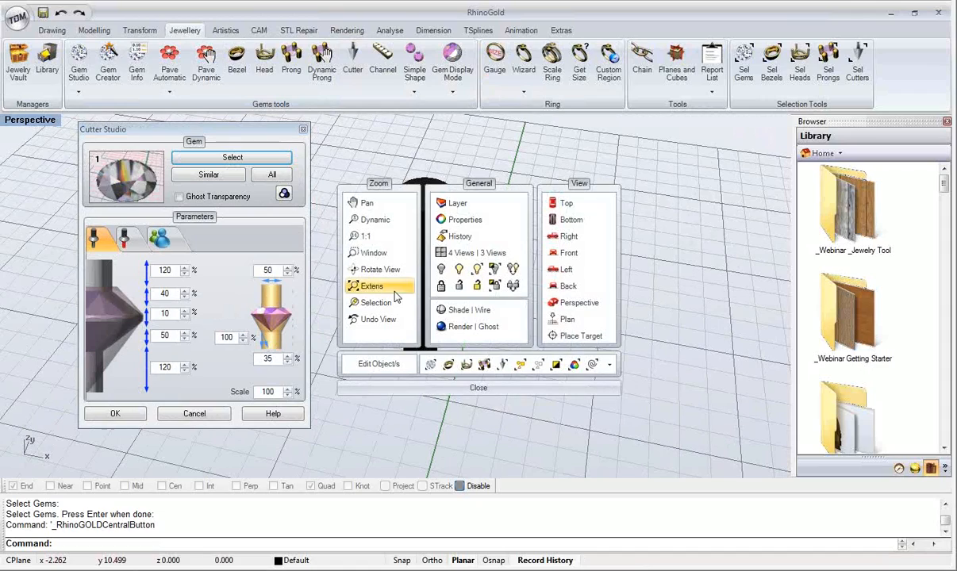
left_click(361, 304)
scroll(408, 295, "down", 6)
right_click_drag(415, 283, 467, 331, "shift")
scroll(177, 368, "up", 3)
scroll(490, 317, "down", 4)
scroll(270, 358, "up", 2)
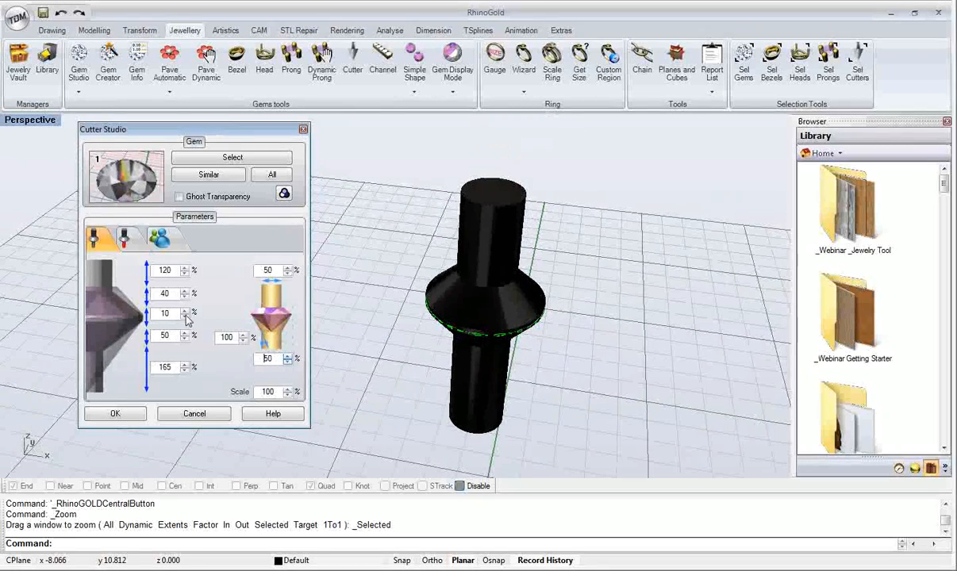
Step: Replace the profile of the cutter's lower shaft with the hexagon curve from the library
left_click(124, 239)
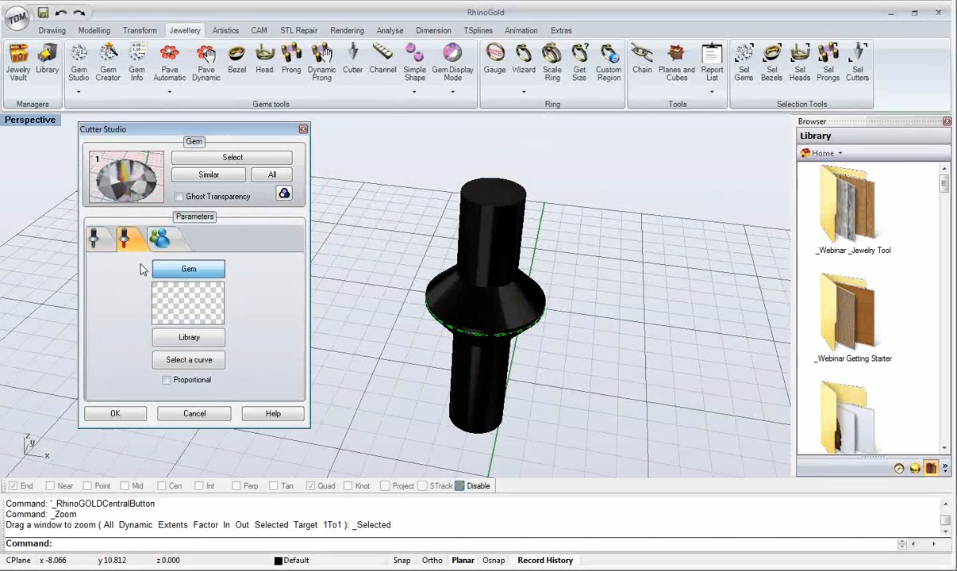
left_click(188, 338)
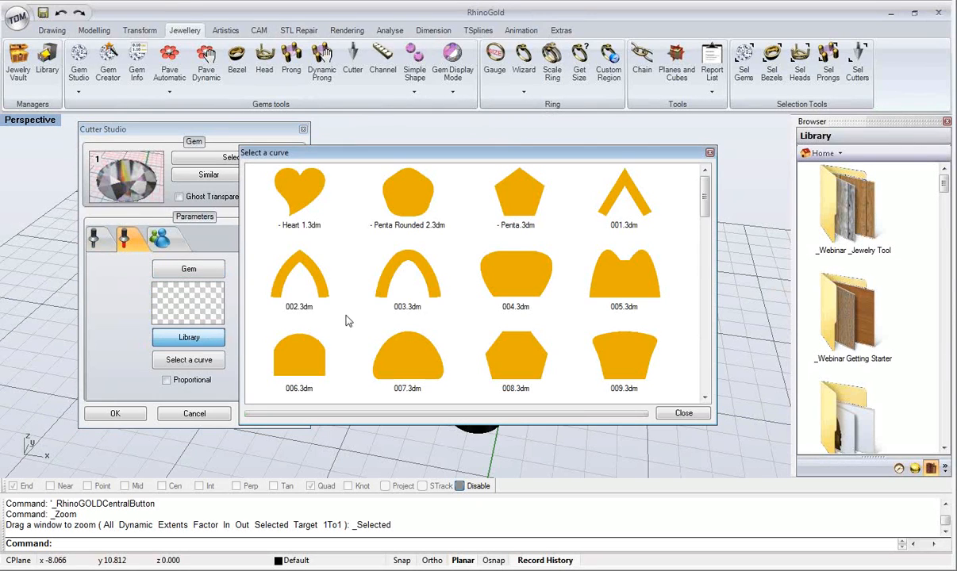
left_click_drag(703, 197, 704, 337)
scroll(680, 357, "down", 3)
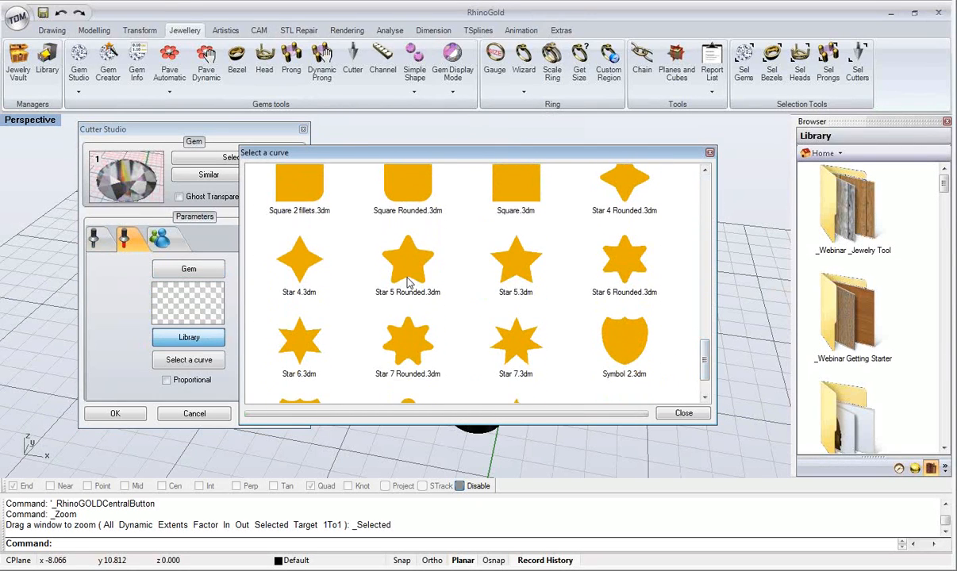
scroll(393, 268, "up", 3)
scroll(408, 272, "up", 1)
double_click(403, 223)
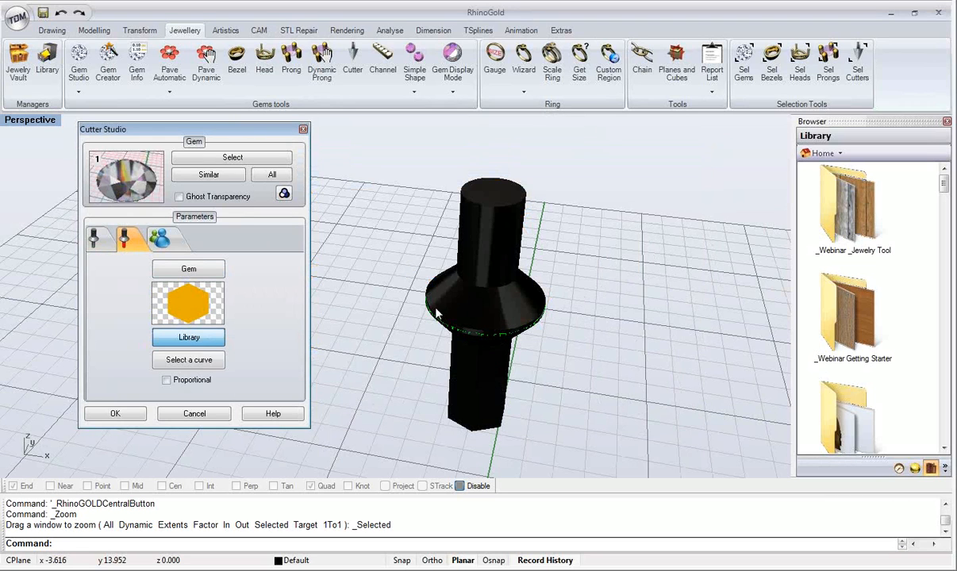
right_click_drag(506, 297, 501, 445)
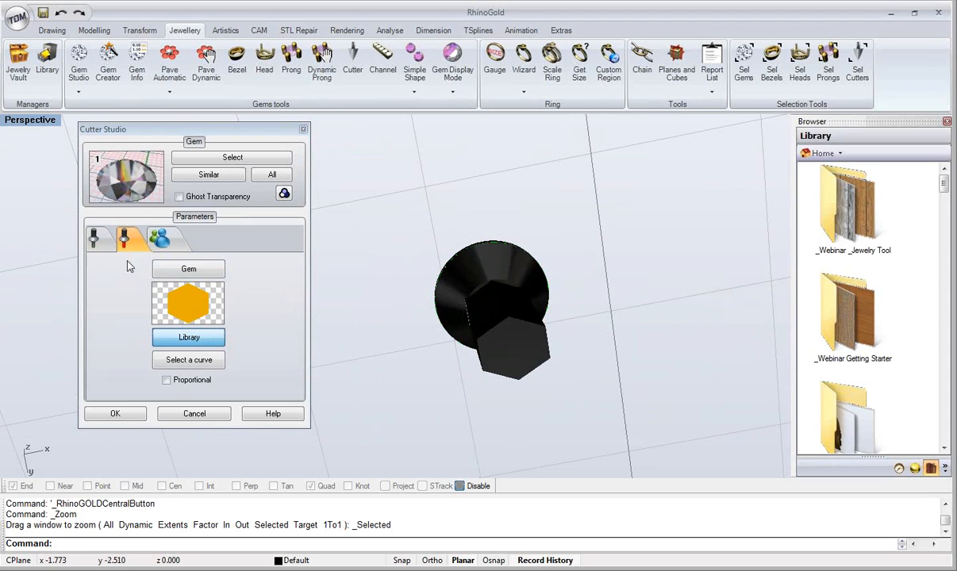
Step: Set the hexagonal lower shaft's width to 65% and its end scale to 110%
left_click(94, 238)
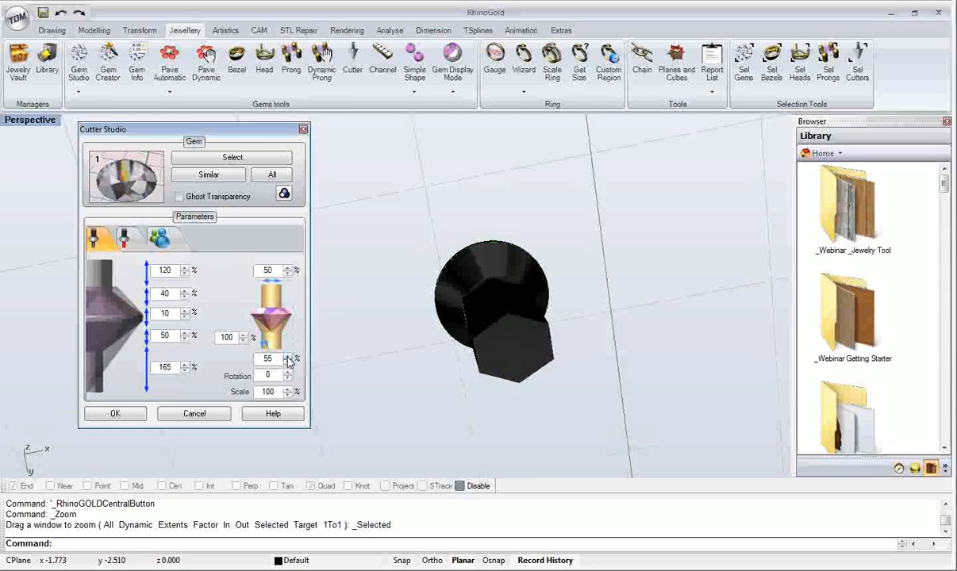
left_click(287, 356)
scroll(235, 336, "up", 4)
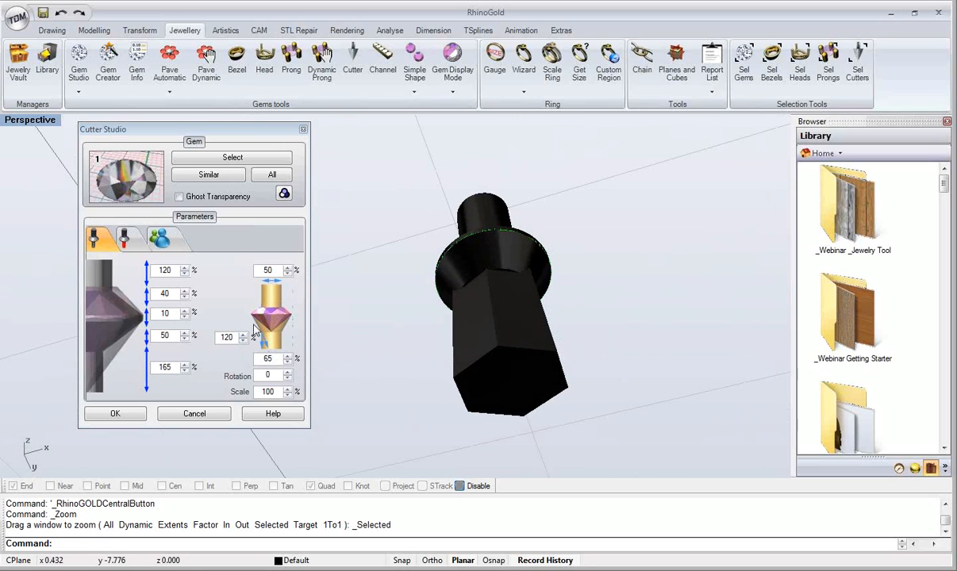
scroll(246, 339, "down", 3)
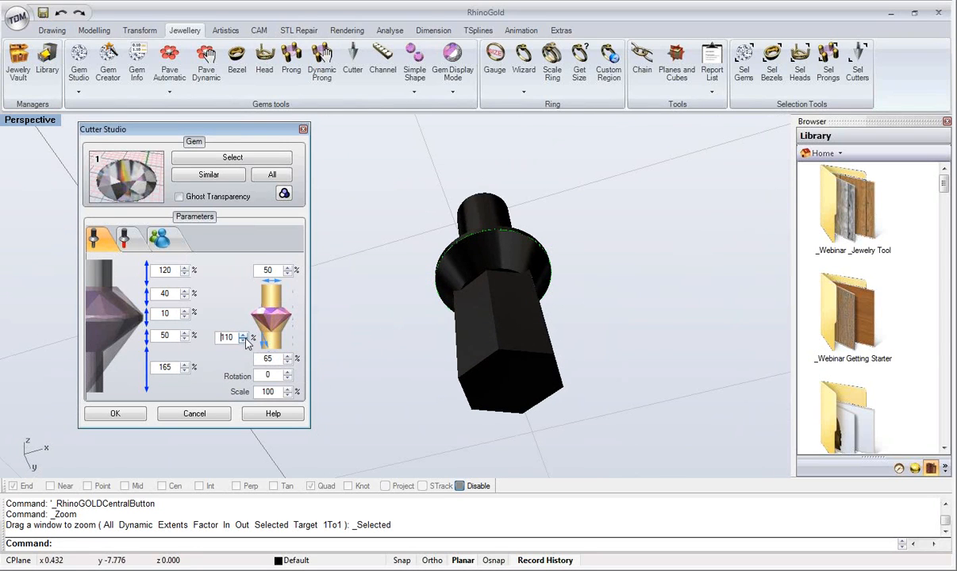
right_click_drag(449, 294, 408, 454)
scroll(442, 406, "down", 3)
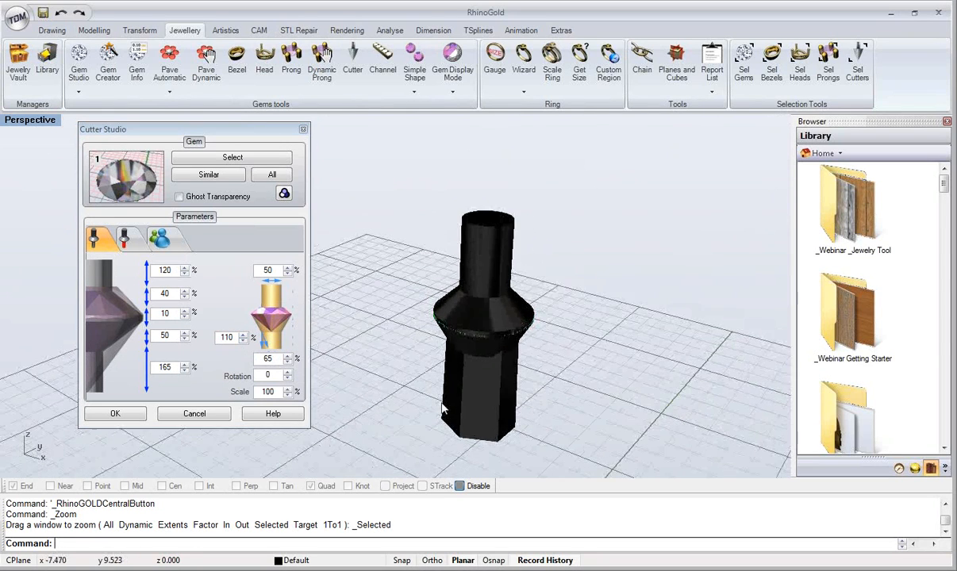
right_click_drag(443, 406, 357, 357)
Step: Save the current cutter settings as a user preset named Hexagon Prong
left_click(175, 237)
right_click(170, 296)
left_click(204, 300)
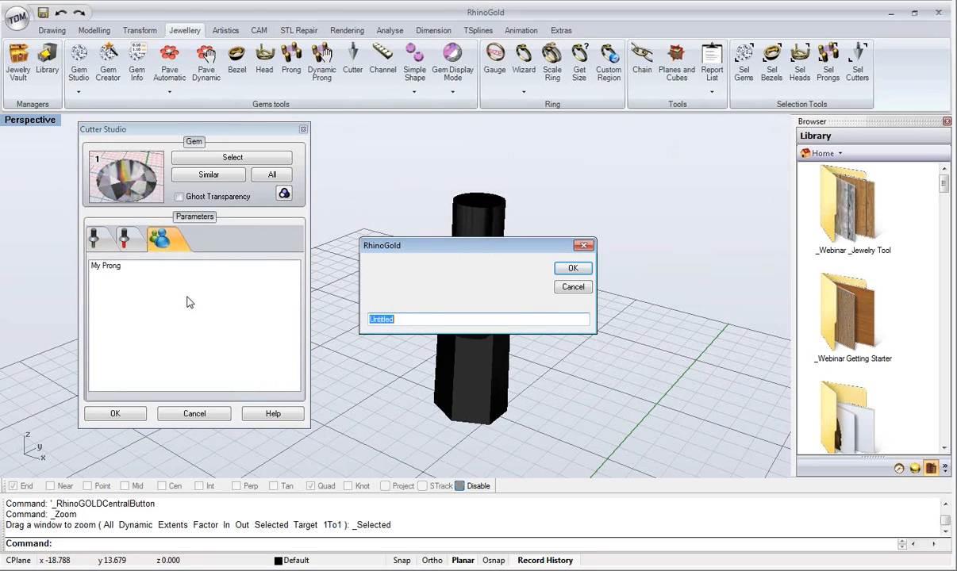
type("Hexagon")
key("Return")
right_click_drag(595, 272, 539, 298)
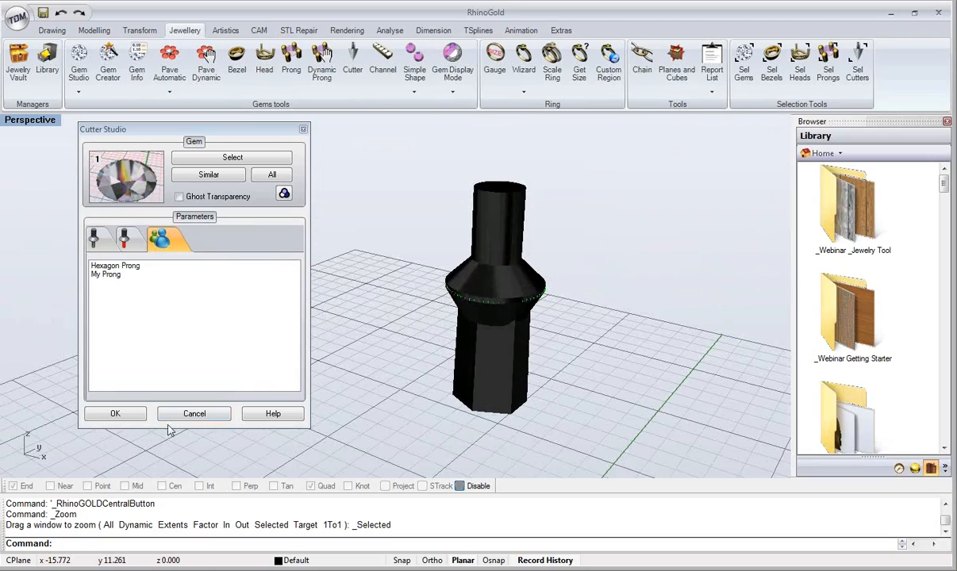
Step: Leave Cutter Studio without creating the cutter and show all hidden parts of the ring again
left_click(191, 417)
right_click_drag(366, 290, 450, 337)
left_click(386, 335)
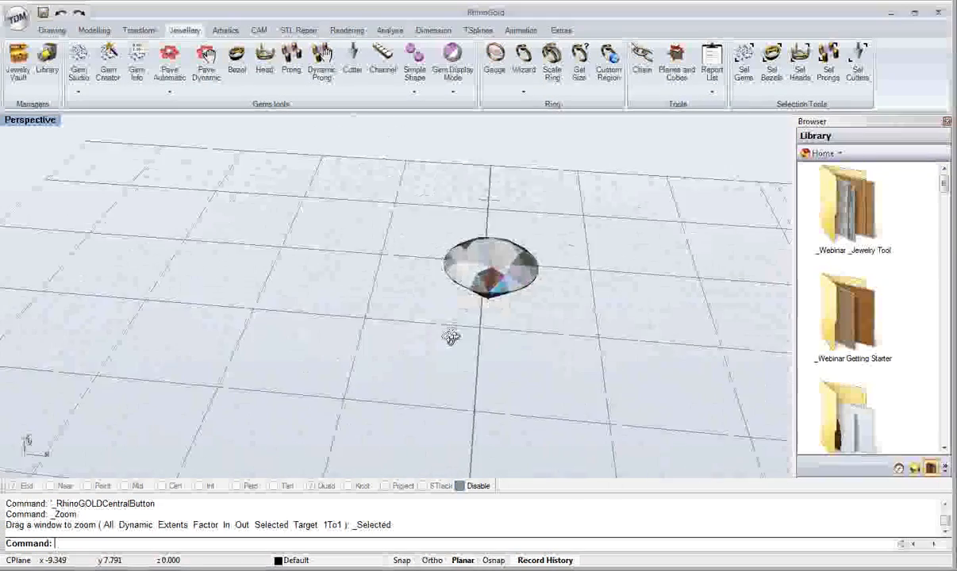
middle_click(450, 337)
left_click(458, 272)
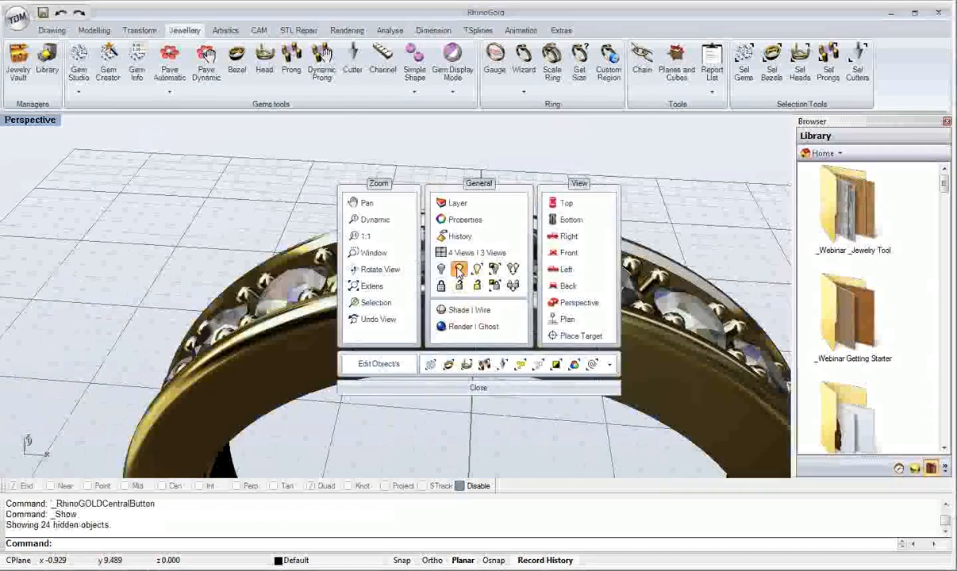
right_click_drag(456, 278, 418, 227)
scroll(418, 228, "down", 4)
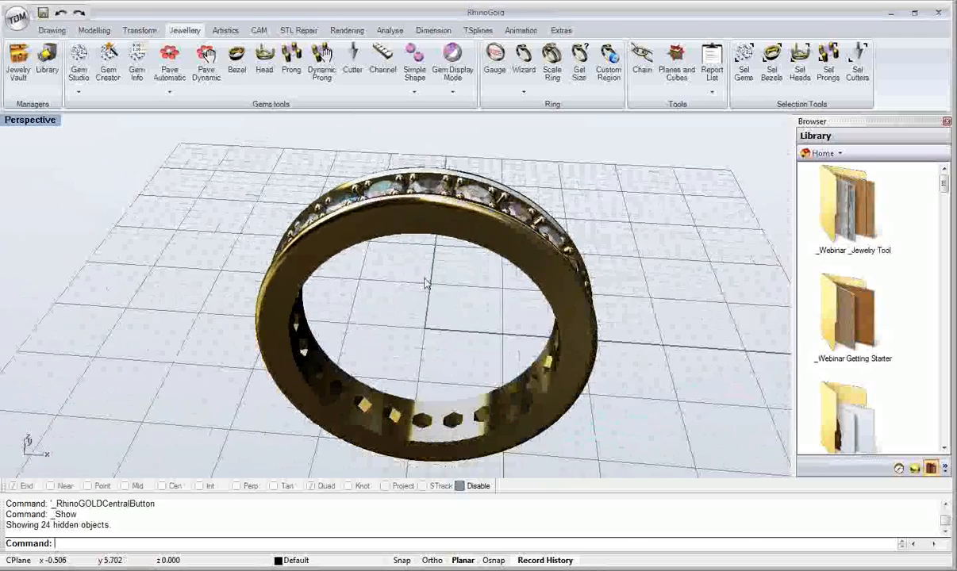
Step: Select all the gems of the ring and isolate them by hiding the metal
middle_click(424, 281)
left_click(431, 364)
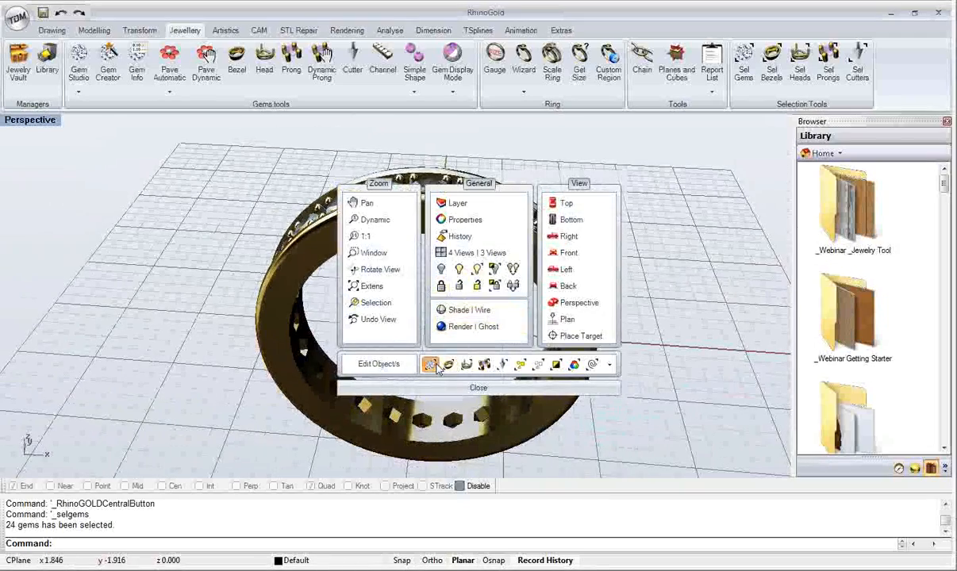
middle_click(406, 282)
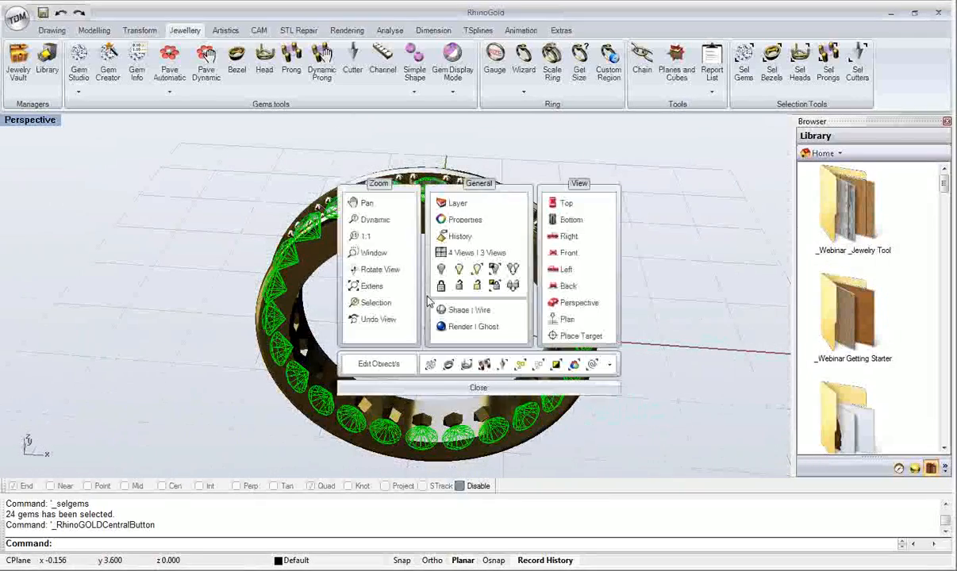
left_click(487, 273)
right_click_drag(413, 218, 371, 238)
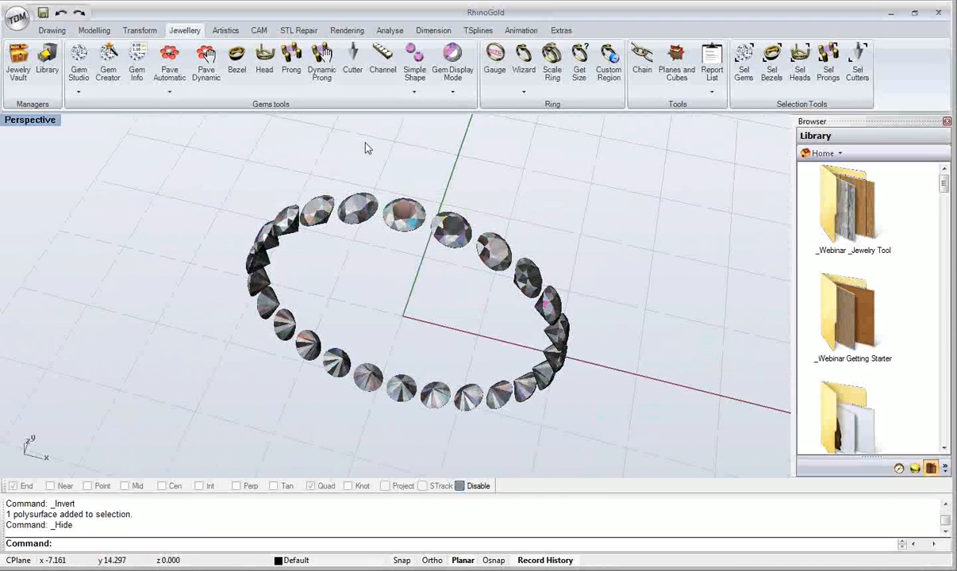
Step: Start Cutter Studio for the four neighbouring gems at the far side of the ring
left_click(358, 90)
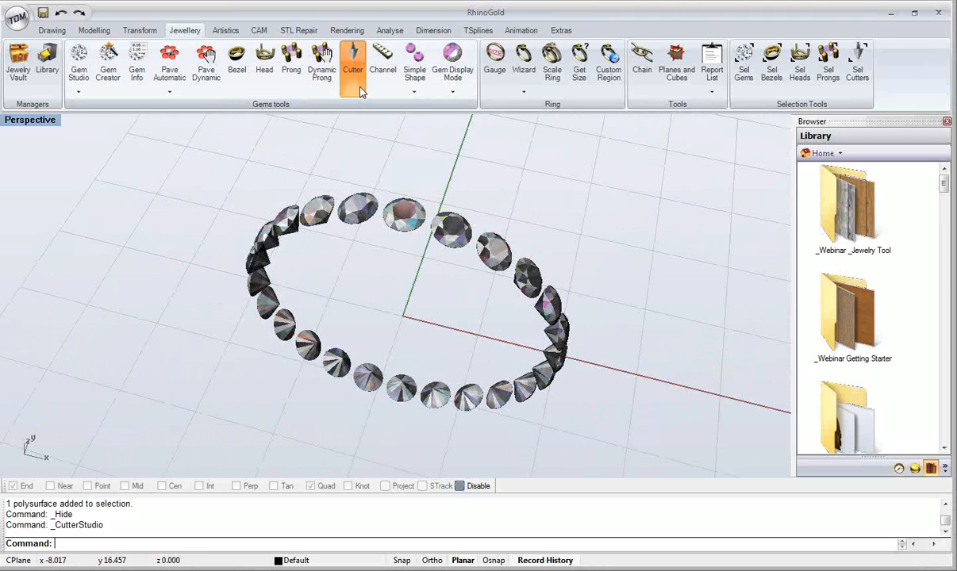
left_click(198, 159)
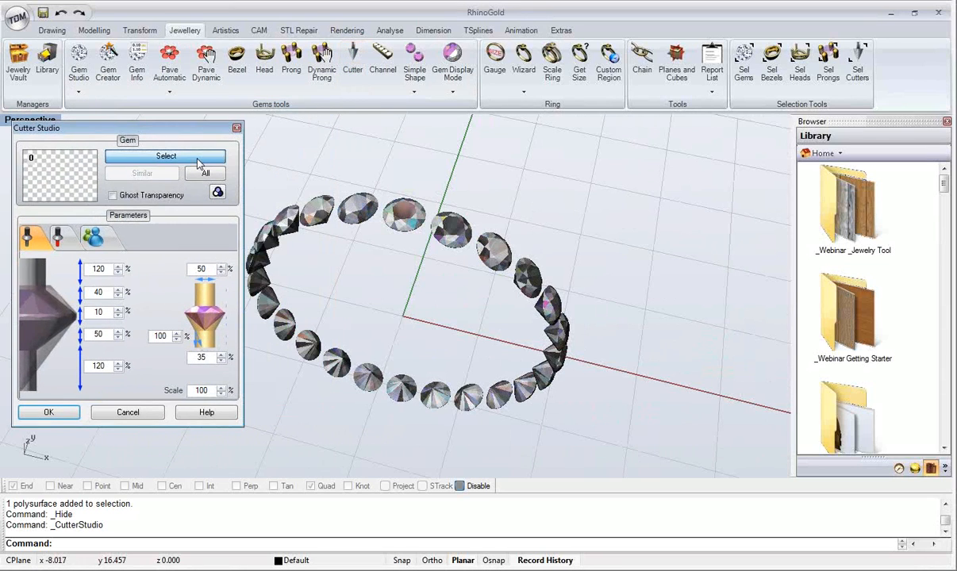
left_click_drag(314, 172, 572, 274)
key("Return")
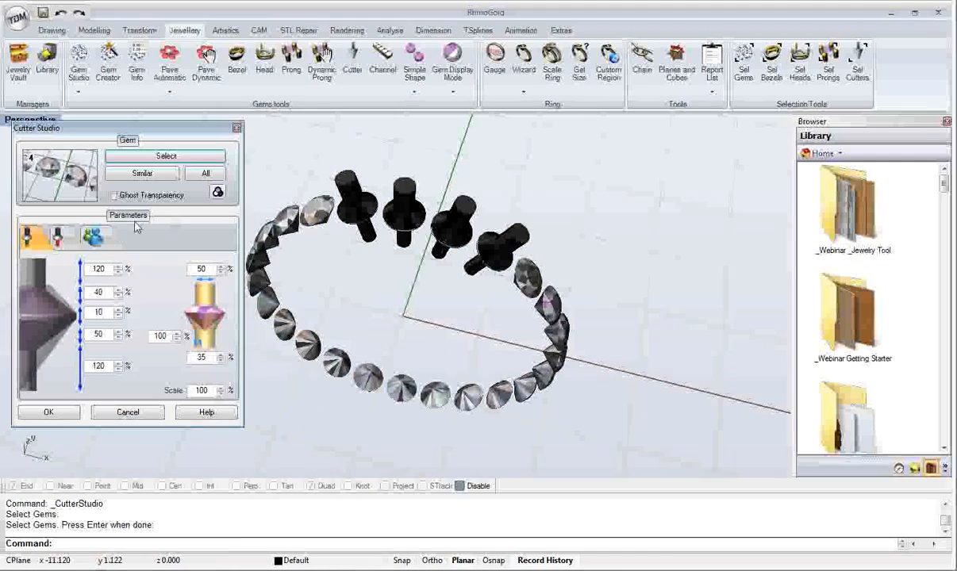
Step: Apply the saved Hexagon Prong preset to the cutters and extend them to all the gems
left_click(93, 237)
left_click(59, 265)
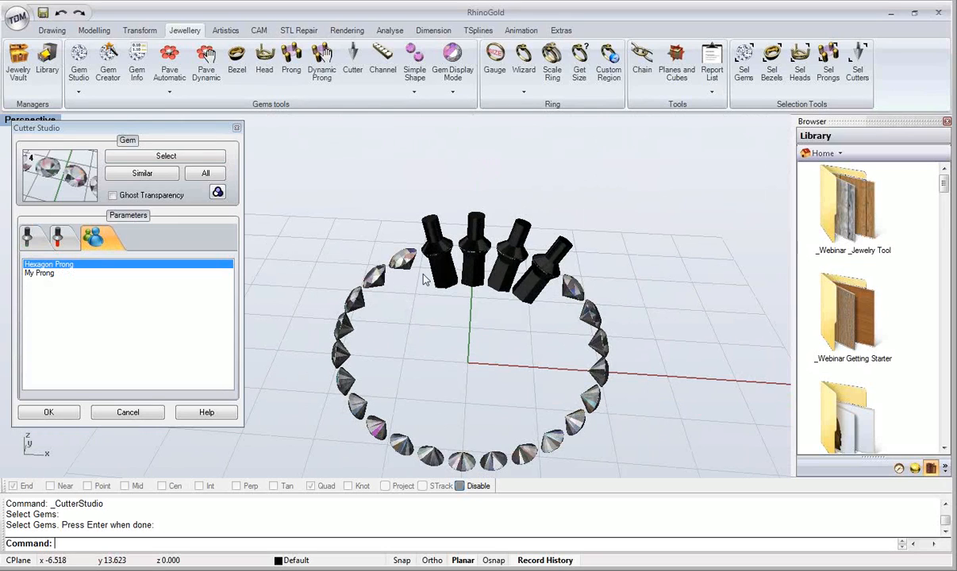
left_click(190, 175)
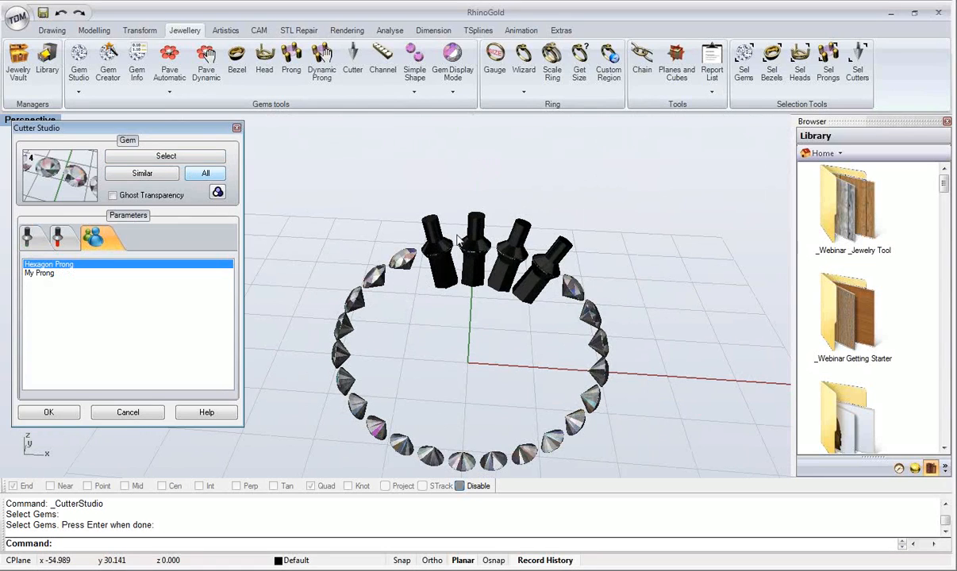
scroll(455, 341, "up", 4)
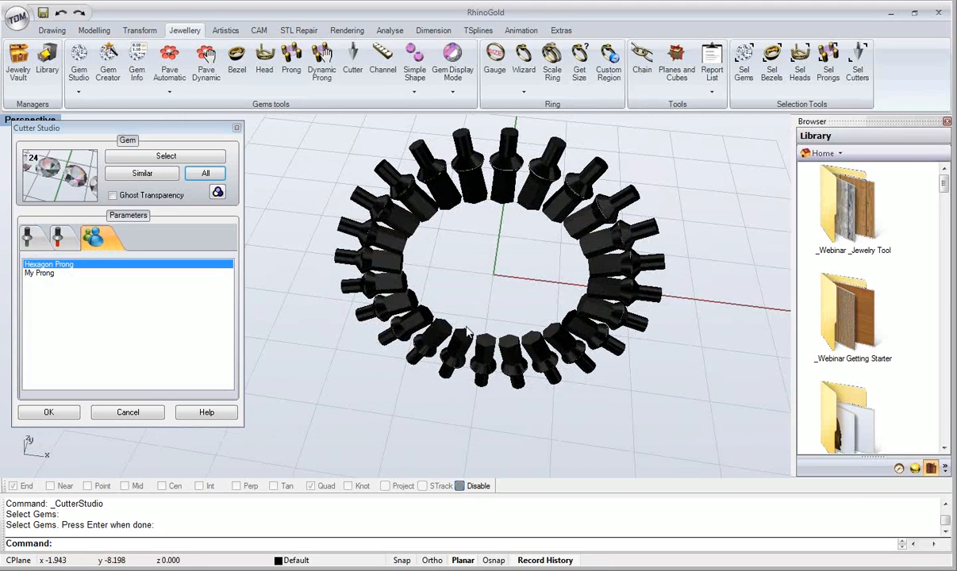
Step: Create the hexagonal cutters on all 24 gems of the ring
scroll(486, 290, "down", 3)
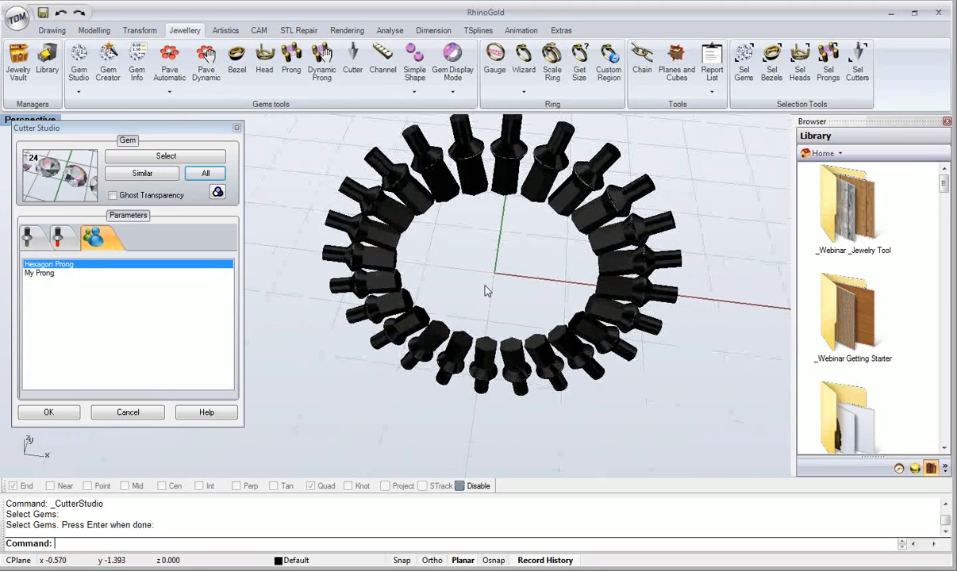
left_click(48, 412)
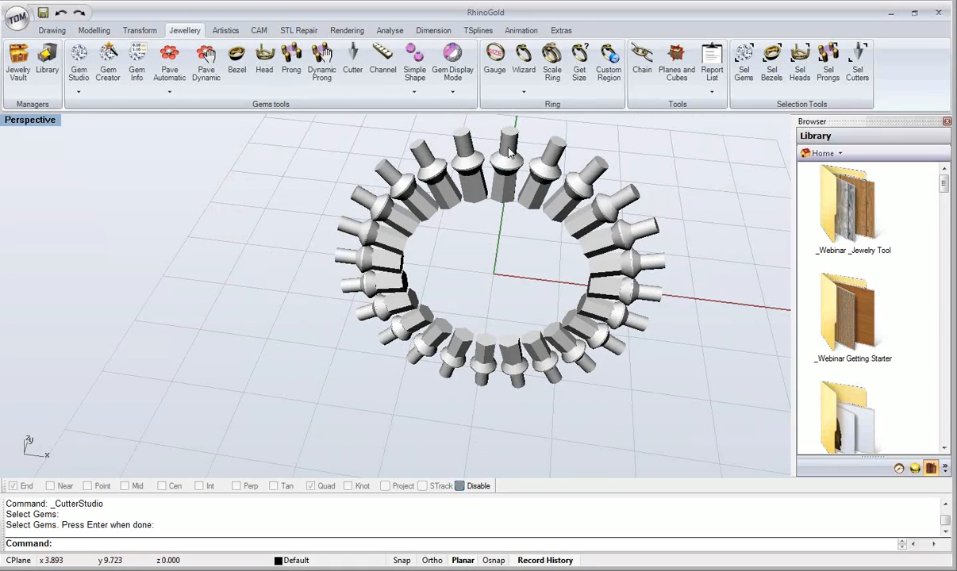
Step: Examine the saved-preset options in Prong Studio and close it without selecting any gems
left_click(289, 62)
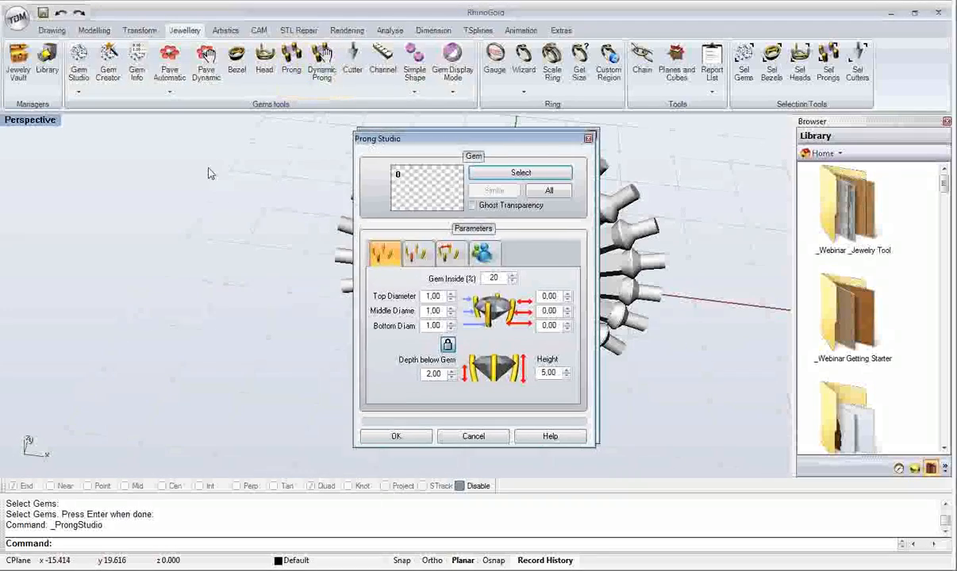
left_click_drag(374, 136, 122, 151)
left_click(197, 262)
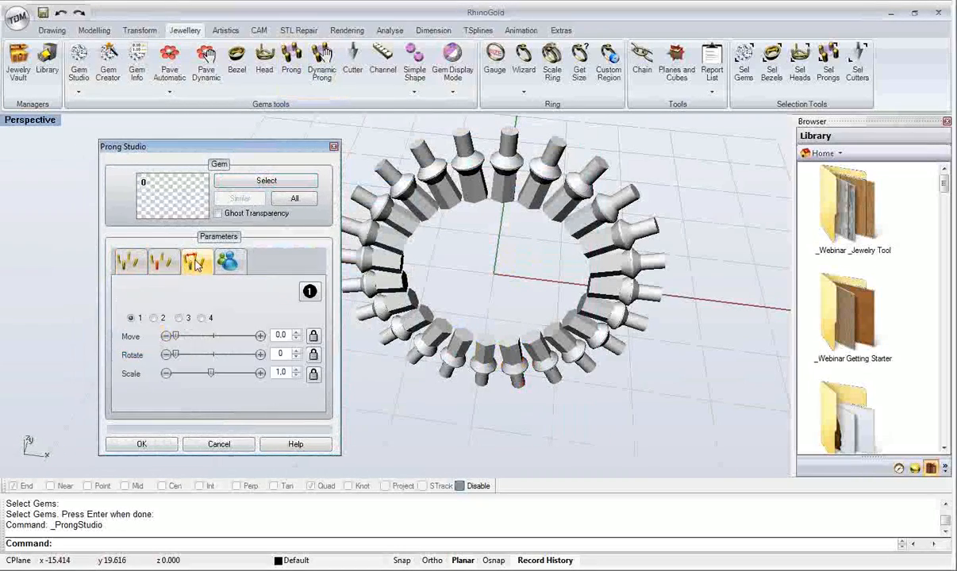
left_click(232, 262)
right_click(200, 318)
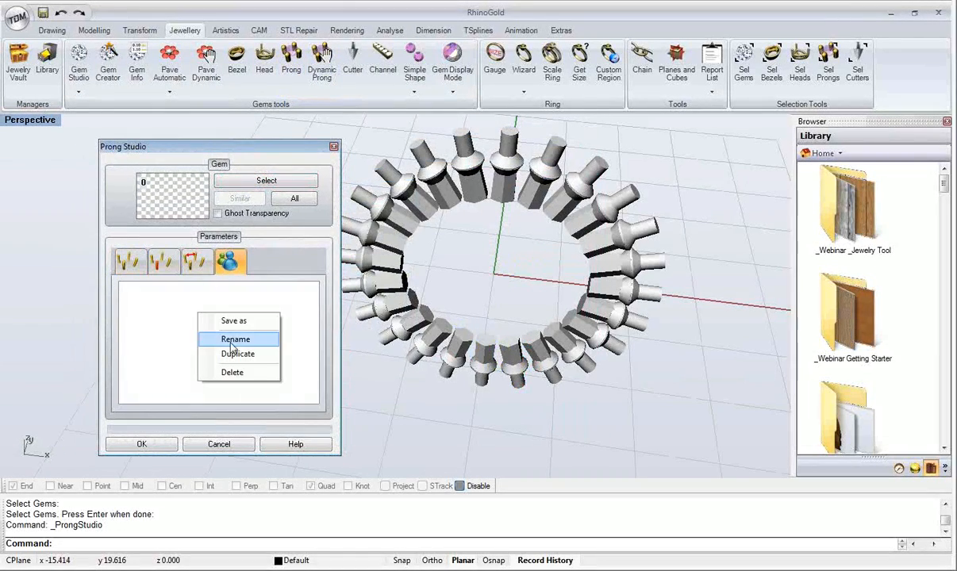
left_click(184, 314)
left_click_drag(286, 155, 227, 153)
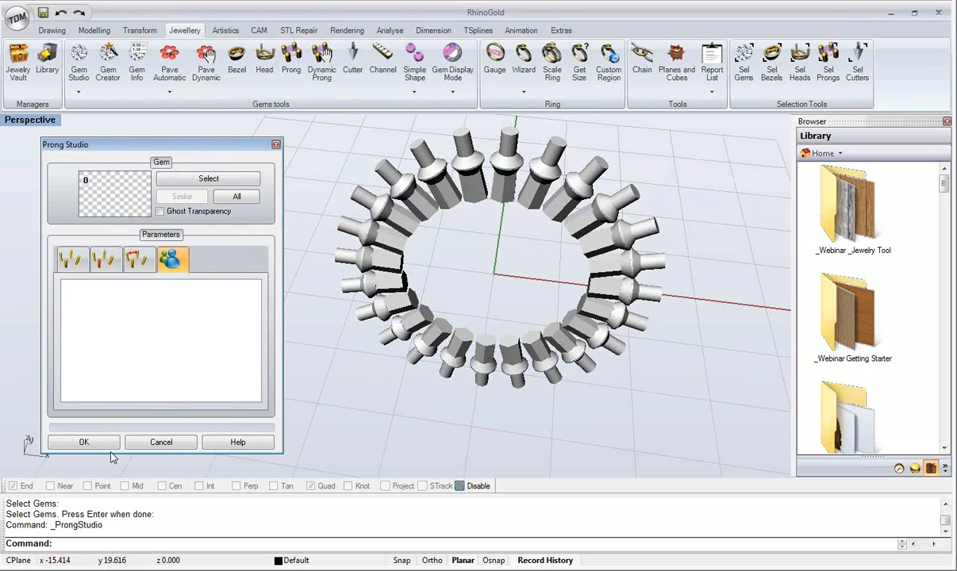
left_click(137, 445)
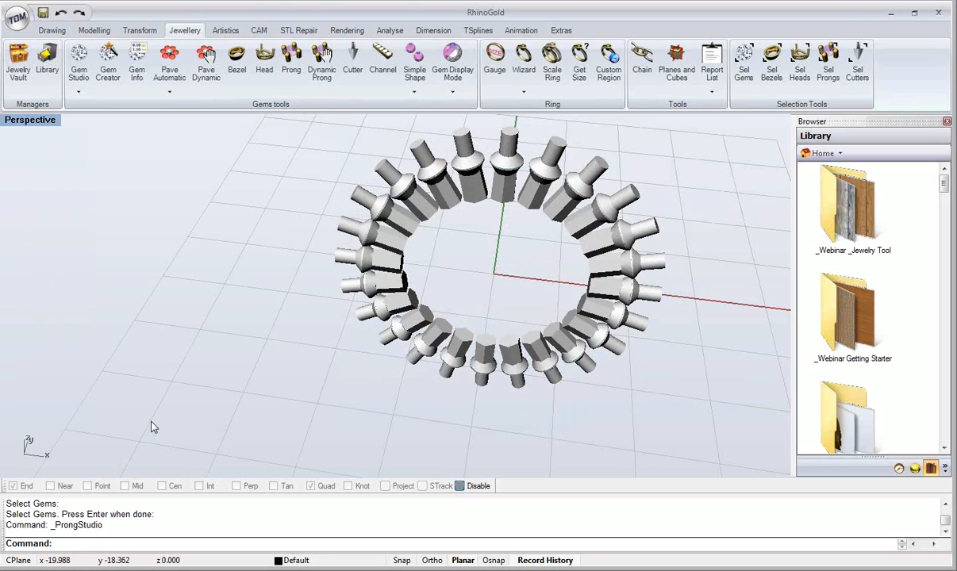
right_click_drag(376, 343, 352, 372, "shift")
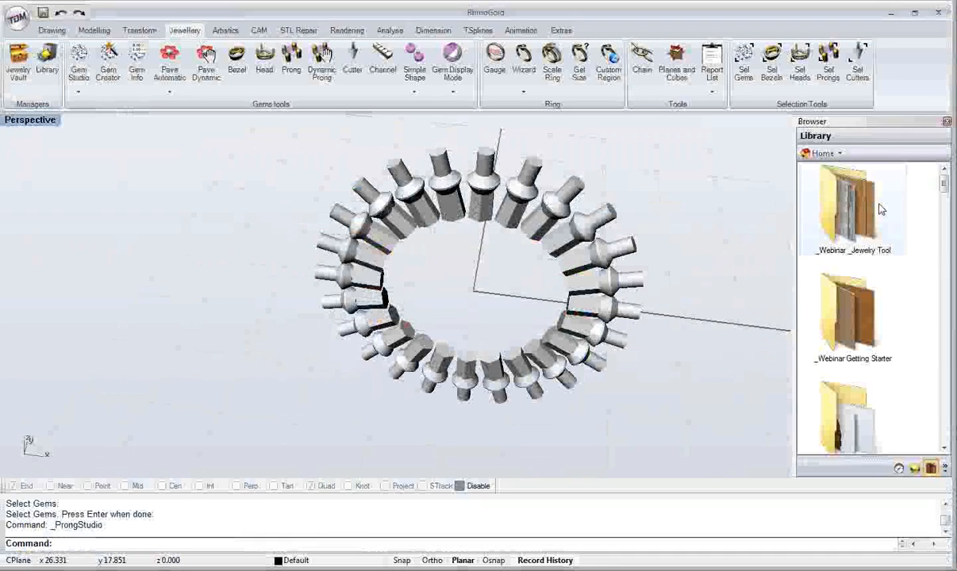
Step: Open Custom Stones and Bezels.3dm from the _Webinar _Jewelry Tool library folder, discarding the changes to the current file
double_click(879, 209)
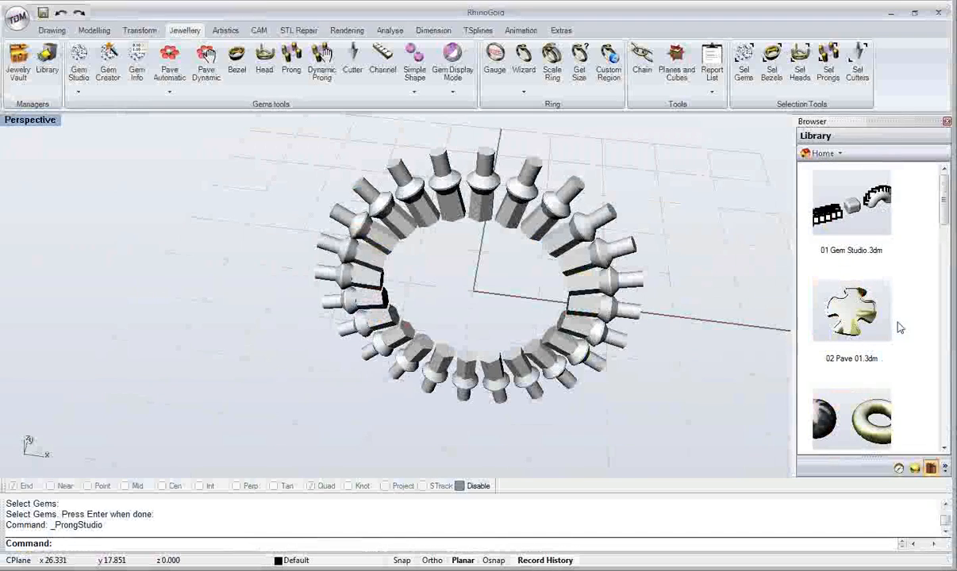
scroll(899, 324, "down", 5)
scroll(910, 326, "down", 3)
left_click_drag(852, 208, 346, 321)
left_click(357, 309)
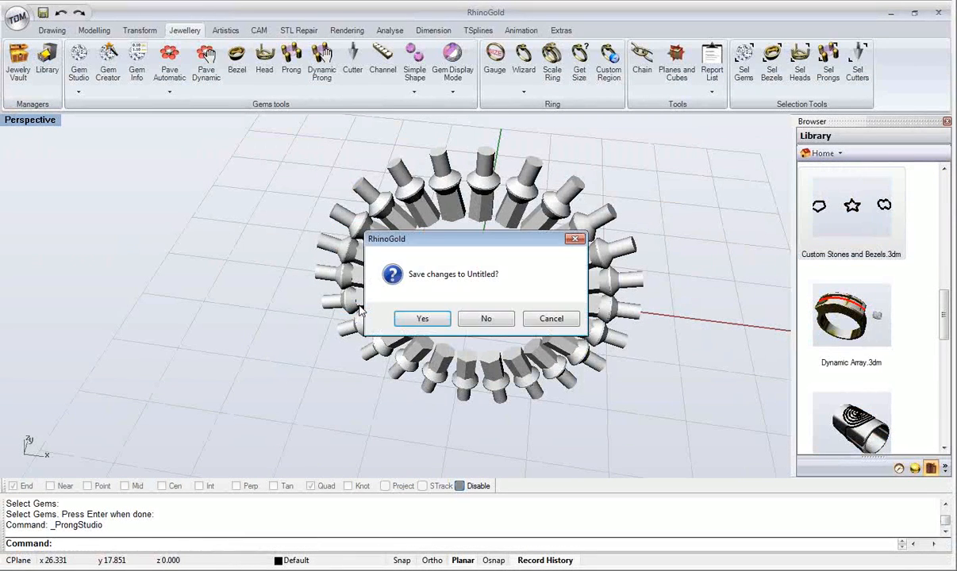
left_click(481, 318)
scroll(412, 304, "up", 5)
right_click_drag(422, 268, 325, 262)
Step: Start Gem Creator for the pentagon, star and double-lobed curves and view the preview from the side
left_click(108, 95)
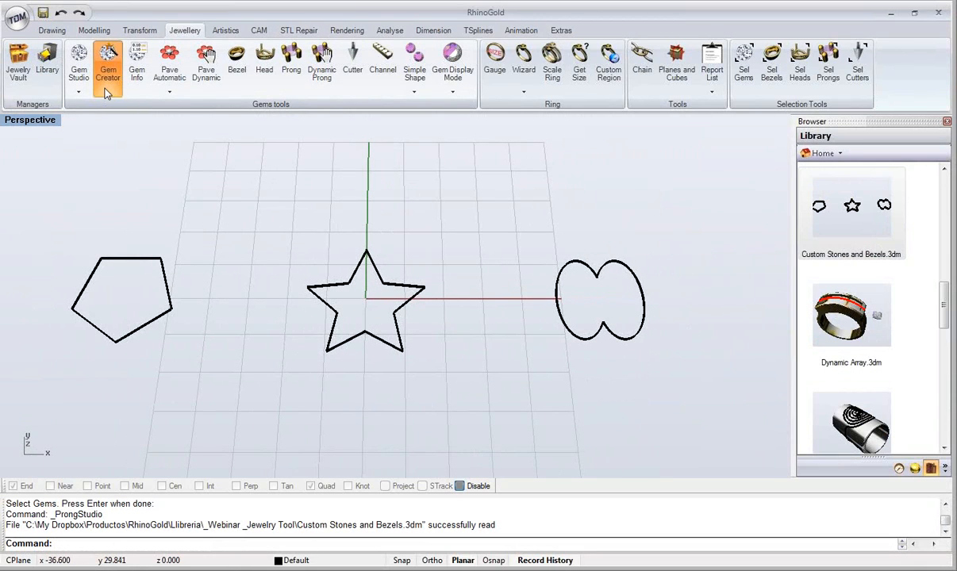
left_click_drag(370, 203, 326, 93)
left_click(299, 173)
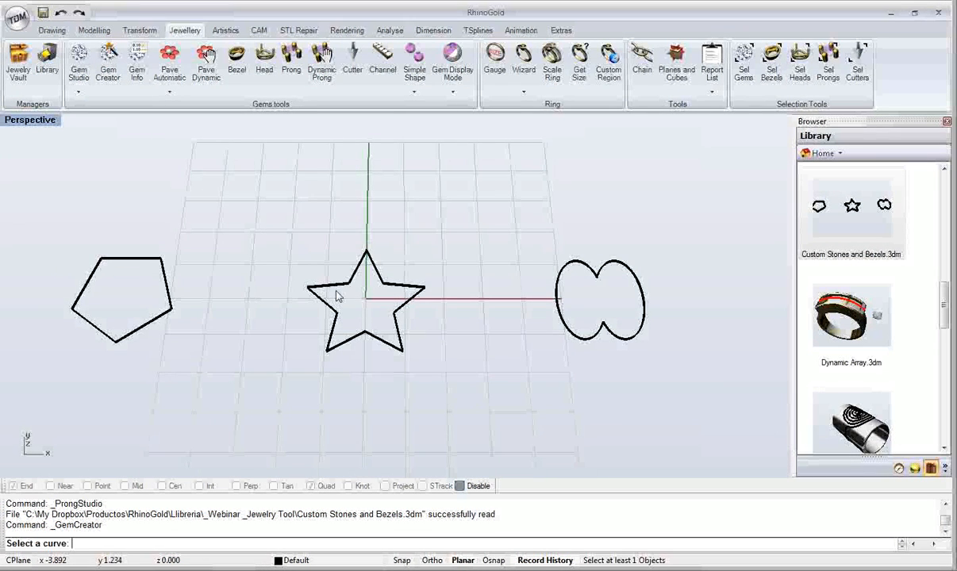
left_click_drag(592, 225, 50, 336)
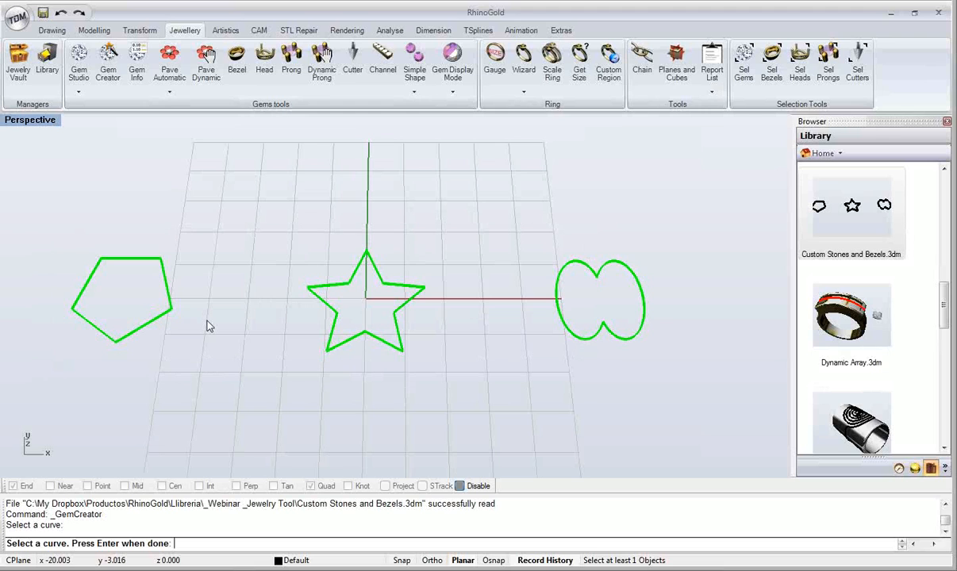
key("Return")
middle_click(367, 346)
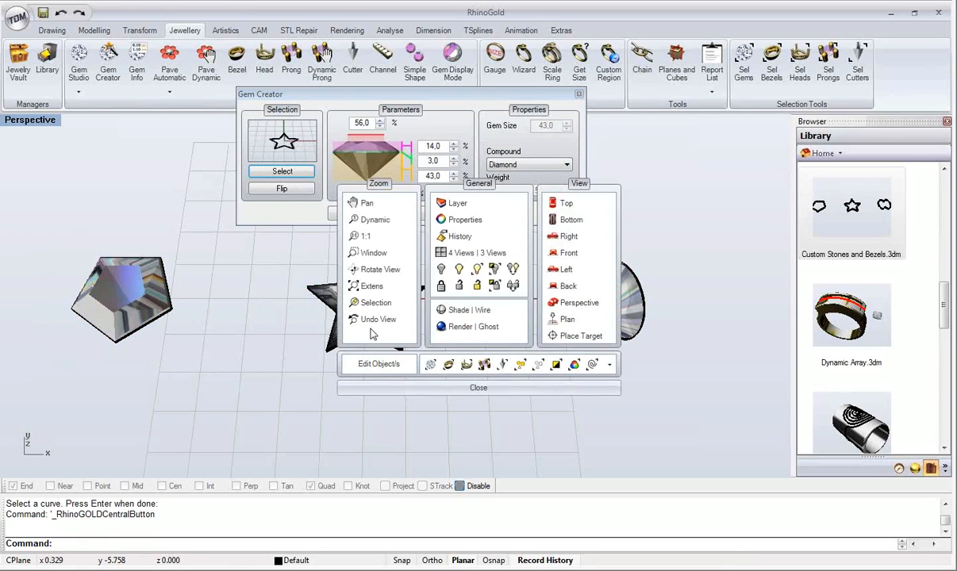
left_click(374, 303)
right_click_drag(361, 316, 336, 251)
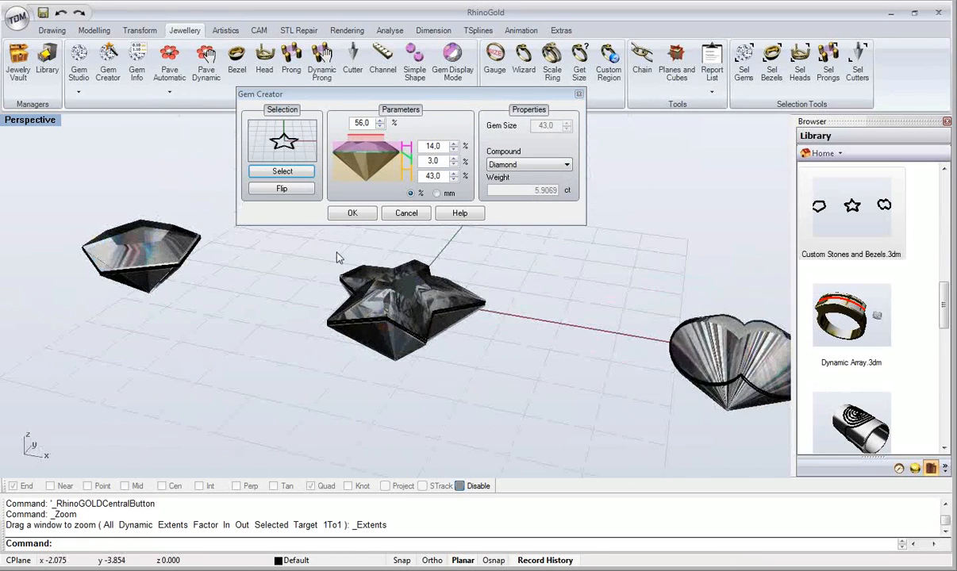
Step: Set the table of the custom gems to 59 %, reduce the pavilion percentage and create the Diamond gems
left_click_drag(357, 97, 332, 96)
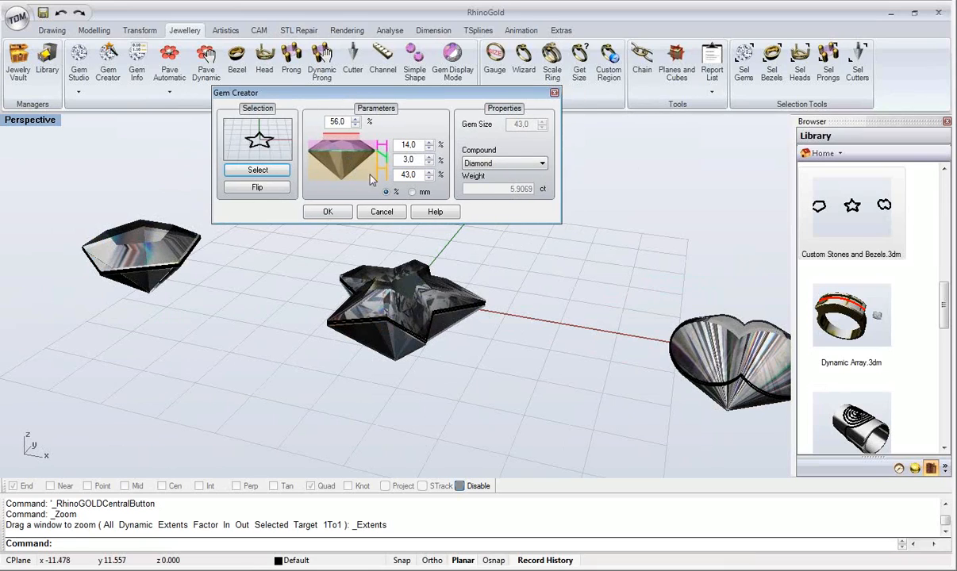
left_click(413, 192)
left_click(386, 192)
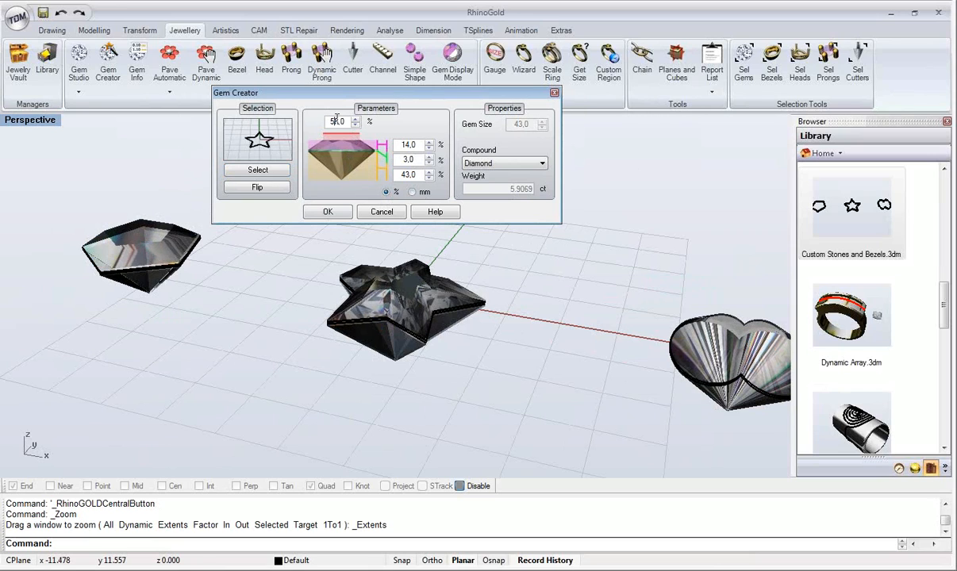
scroll(336, 121, "up", 3)
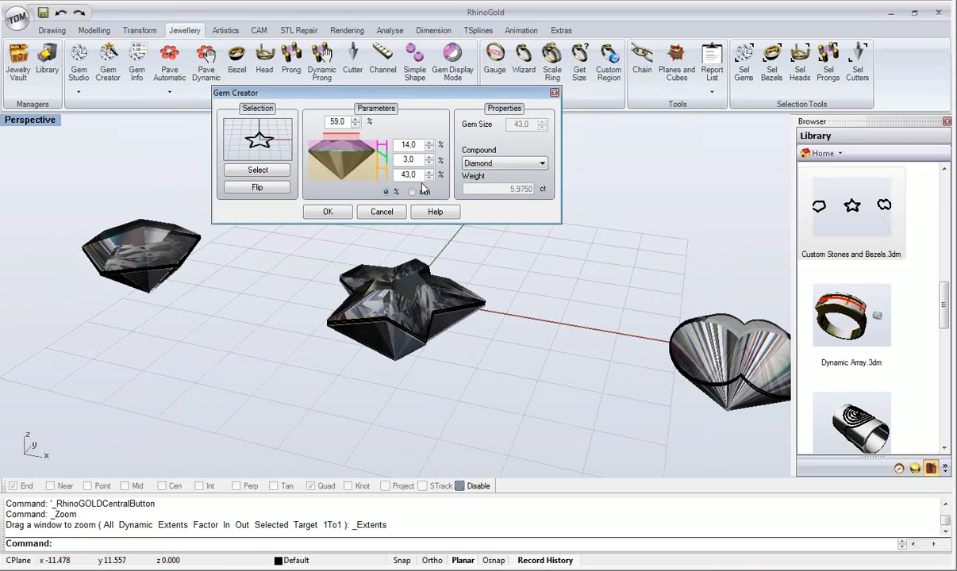
scroll(428, 176, "down", 5)
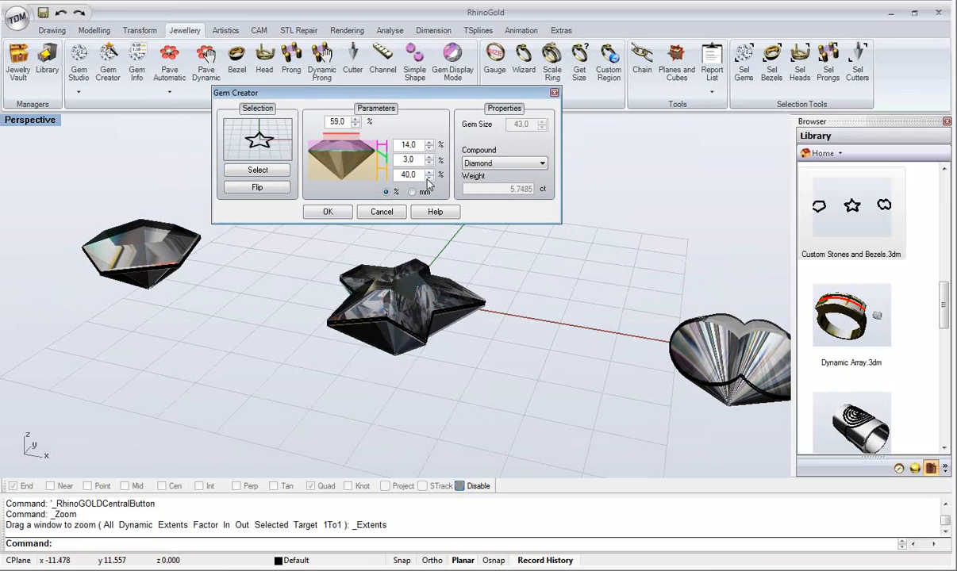
scroll(430, 176, "up", 3)
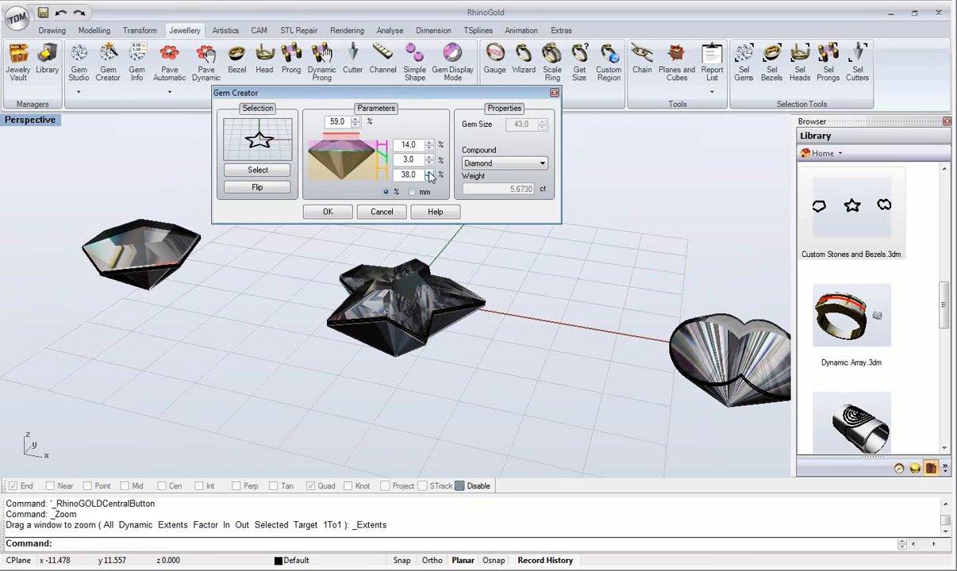
left_click(338, 215)
Step: Examine the three new custom gems in the model and their entries in the document's object tree
right_click_drag(340, 216, 416, 244)
scroll(422, 227, "down", 2)
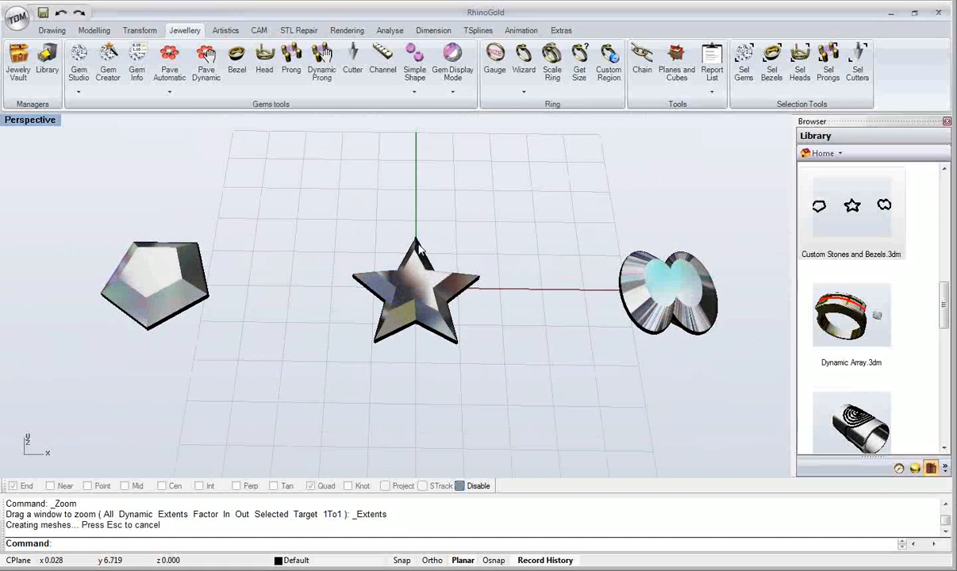
left_click(898, 471)
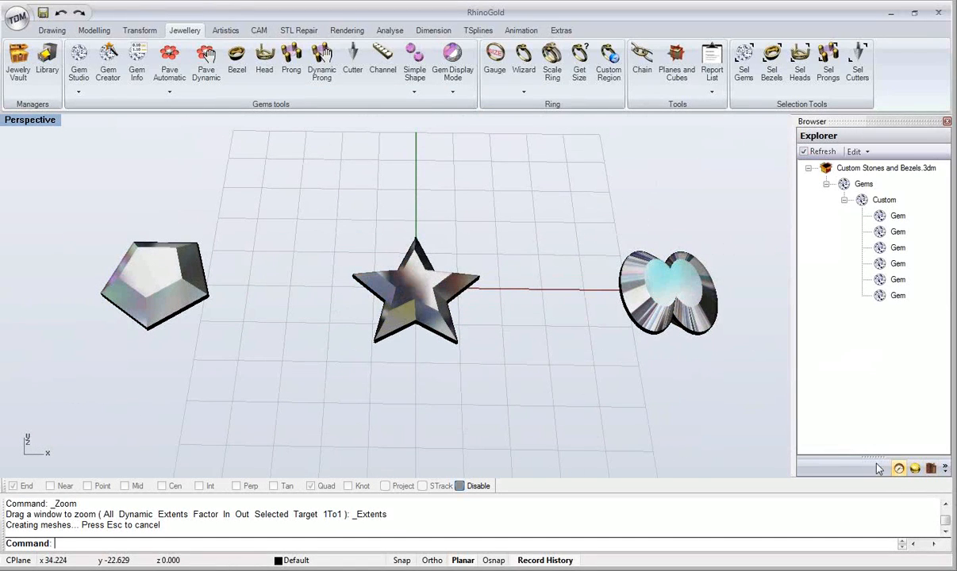
right_click_drag(494, 359, 426, 337)
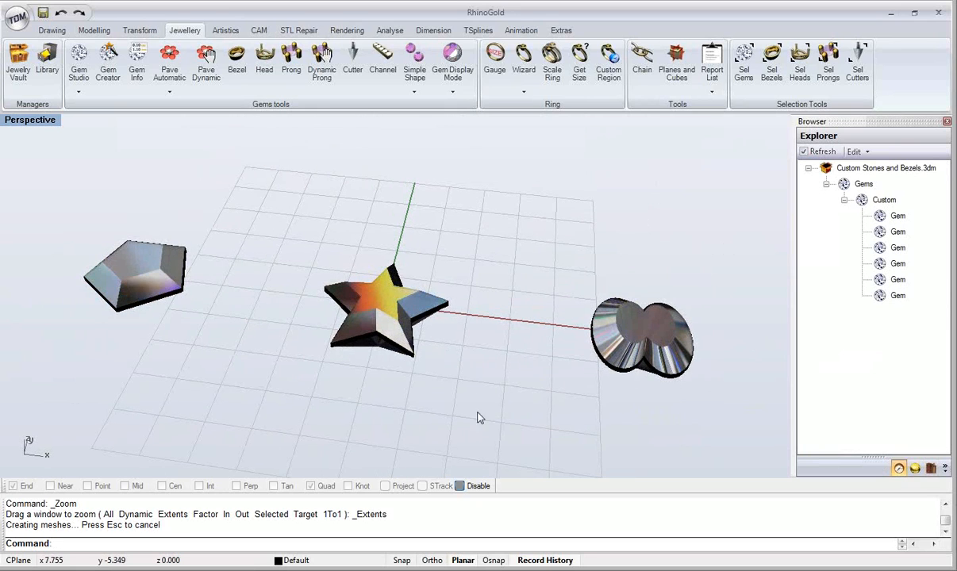
scroll(457, 348, "down", 4)
scroll(416, 317, "up", 3)
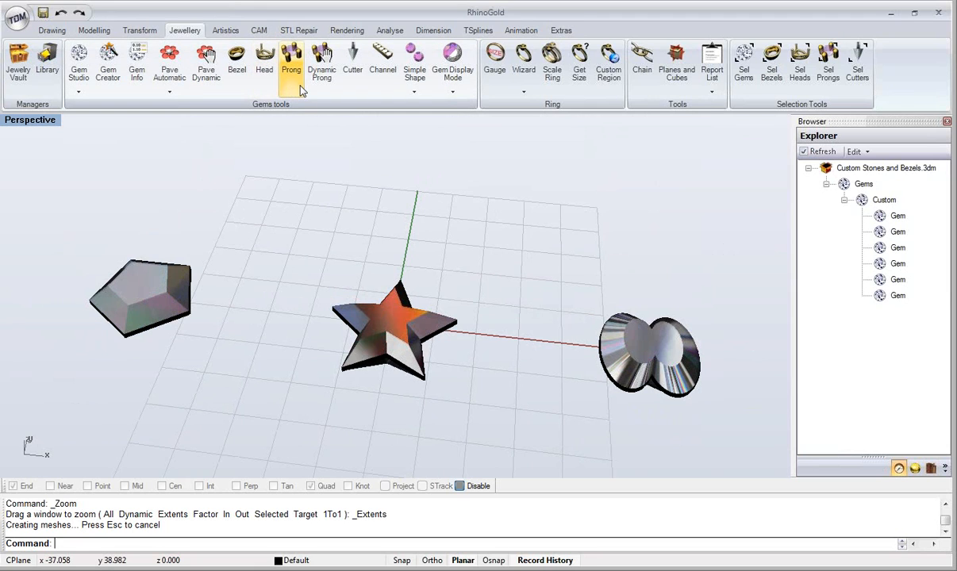
right_click_drag(319, 203, 327, 226)
scroll(435, 378, "up", 2)
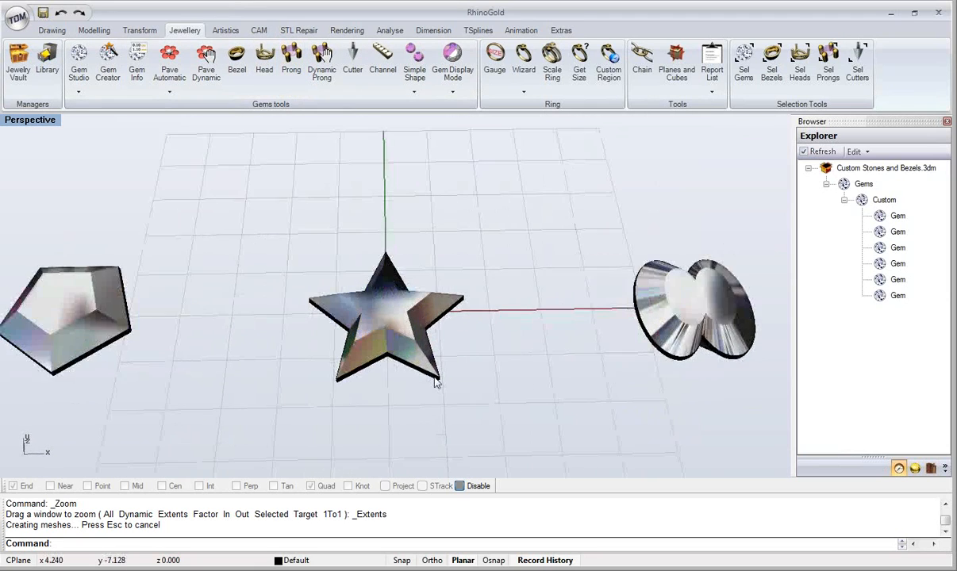
scroll(435, 379, "down", 2)
Step: Start Bezel Studio for the pentagon, star and double-lobed gems
left_click(237, 73)
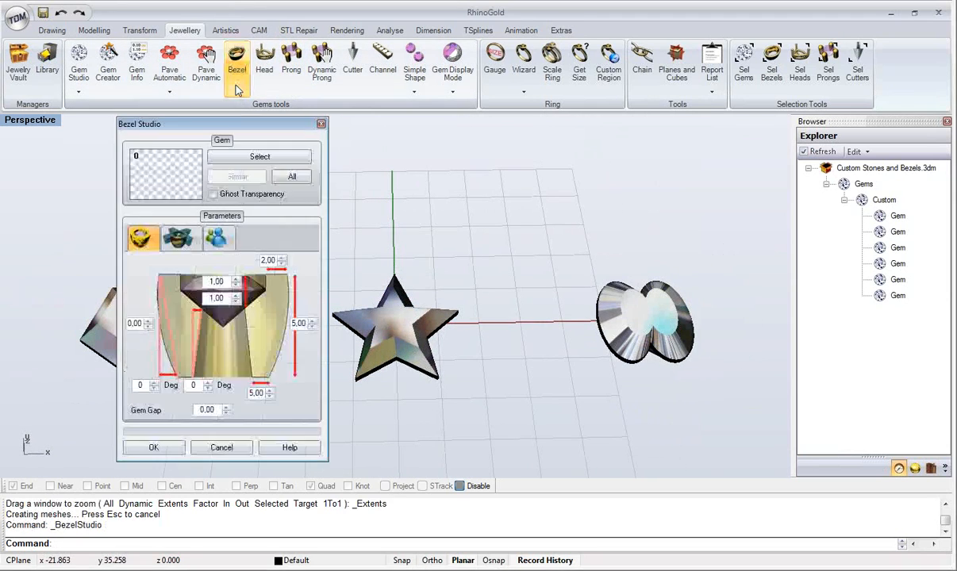
left_click(259, 157)
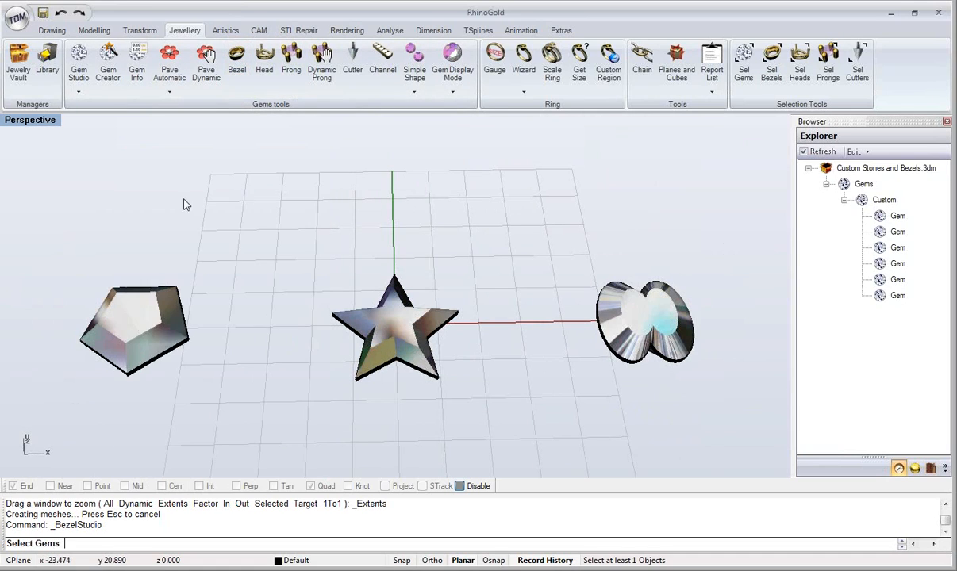
left_click_drag(34, 192, 717, 436)
key("Return")
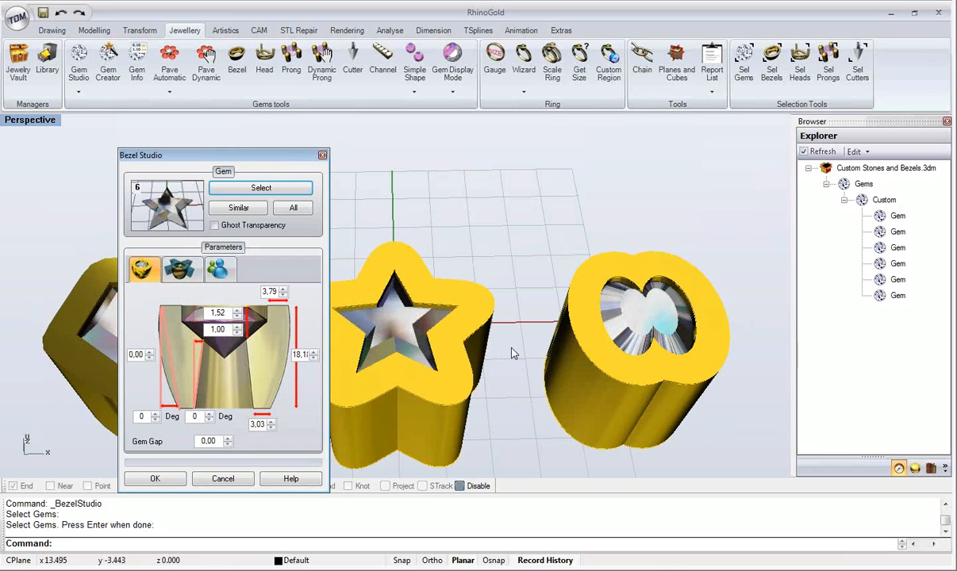
Step: Set the height of the bezels around the custom gems to 12
right_click_drag(510, 344, 481, 249, "shift")
scroll(479, 252, "down", 4)
scroll(430, 327, "up", 3)
right_click_drag(430, 327, 565, 251, "shift")
scroll(522, 225, "down", 1)
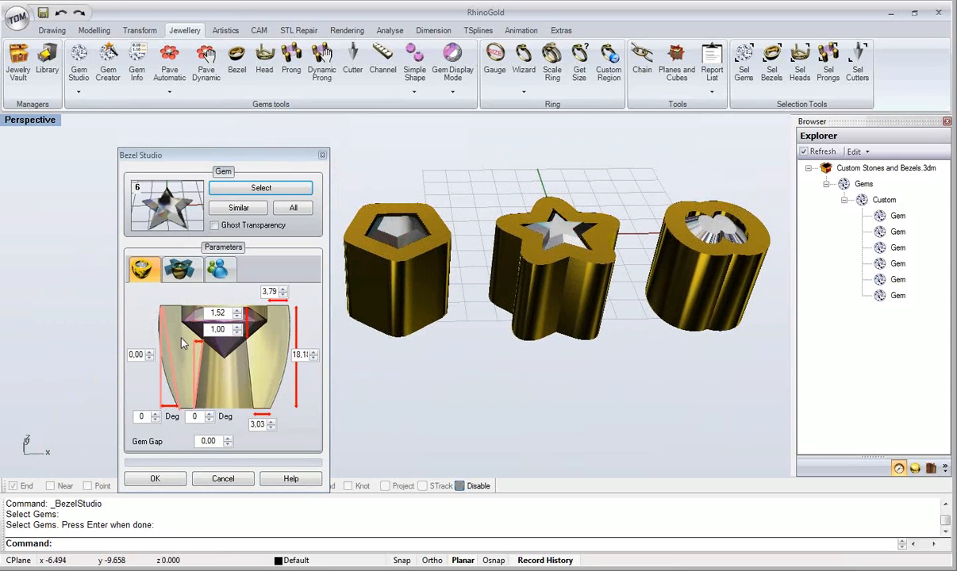
left_click(303, 357)
type("12")
left_click(225, 329)
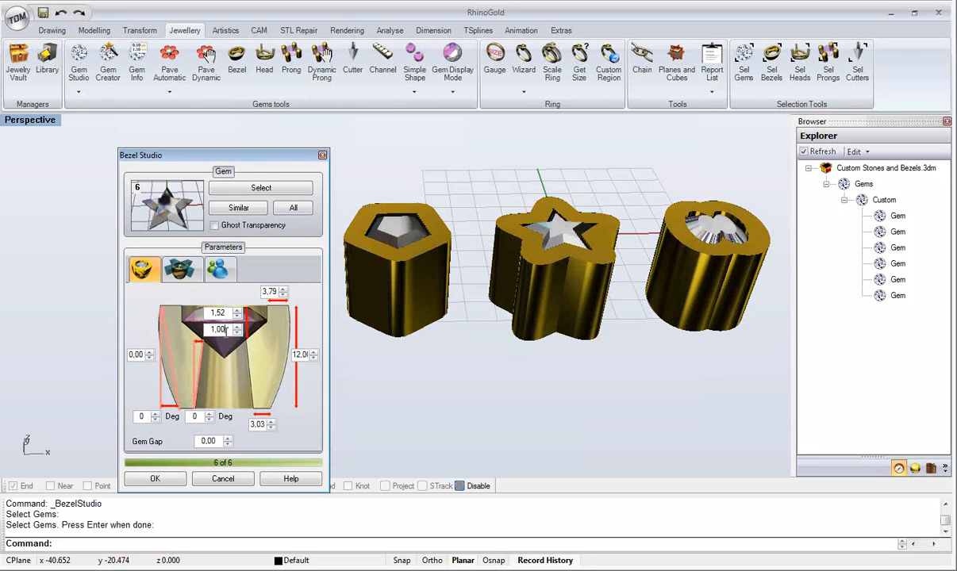
Step: Taper the outer bezel walls by 6 degrees and set their outward curvature to 0.50
left_click(155, 414)
left_click(155, 414)
left_click(156, 414)
left_click(156, 414)
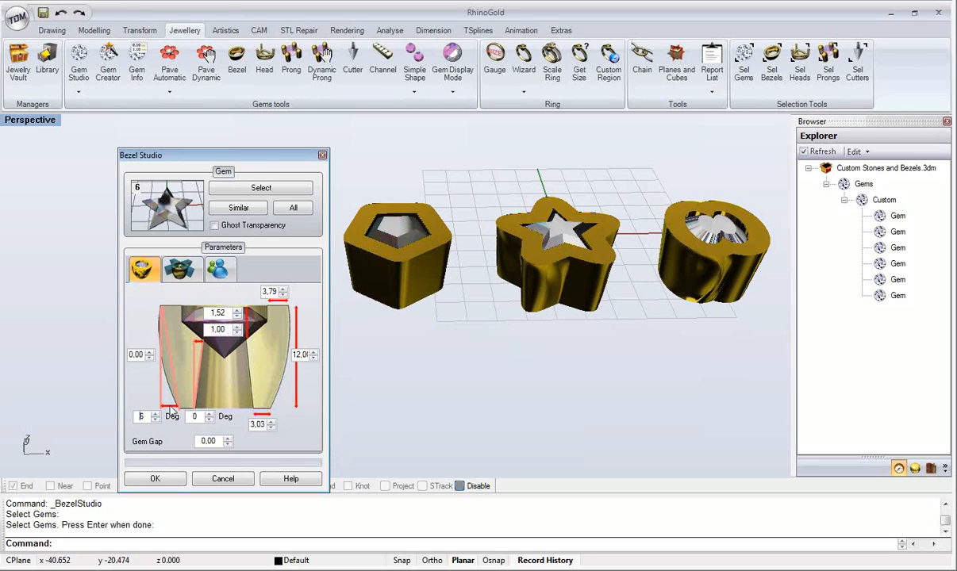
left_click(148, 352)
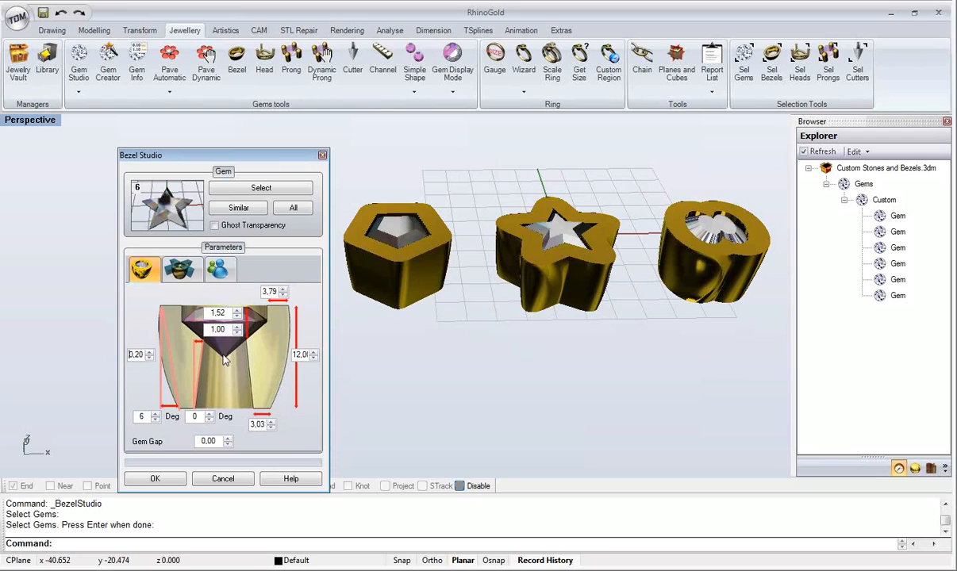
left_click(148, 353)
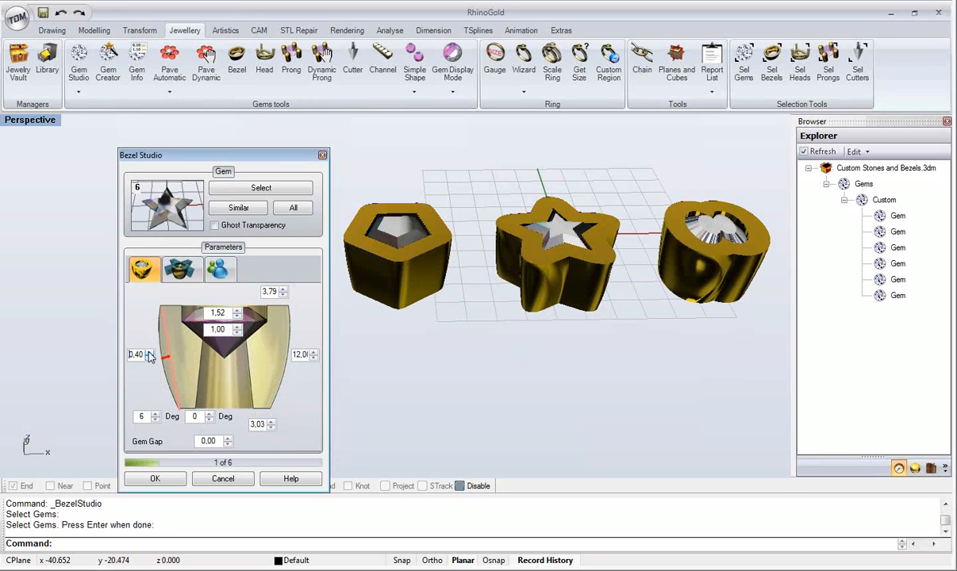
left_click(148, 352)
Step: Check the bezel division settings and saved presets, create the bezels around the custom gems, and inspect them at full extents
left_click_drag(274, 157, 208, 122)
right_click_drag(378, 274, 266, 277)
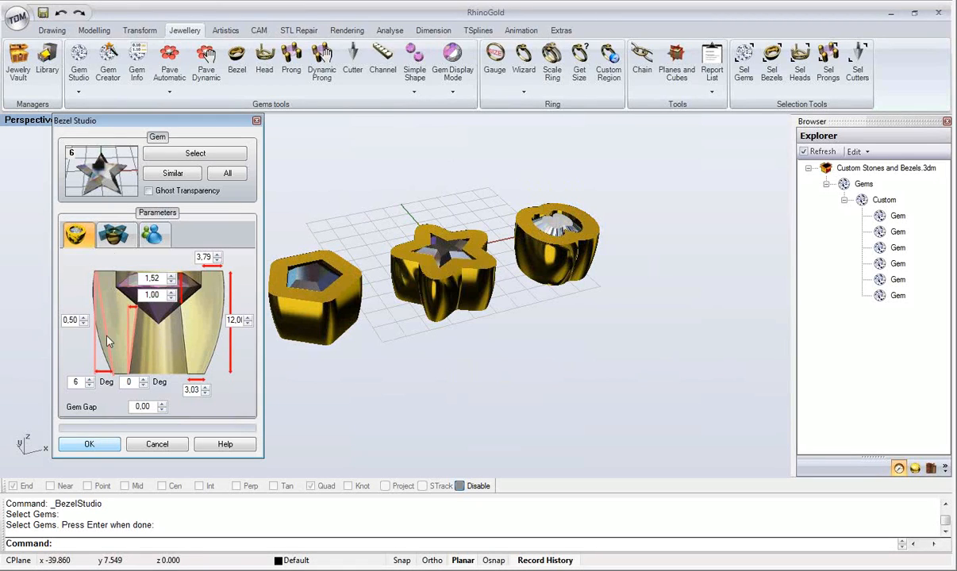
left_click(112, 236)
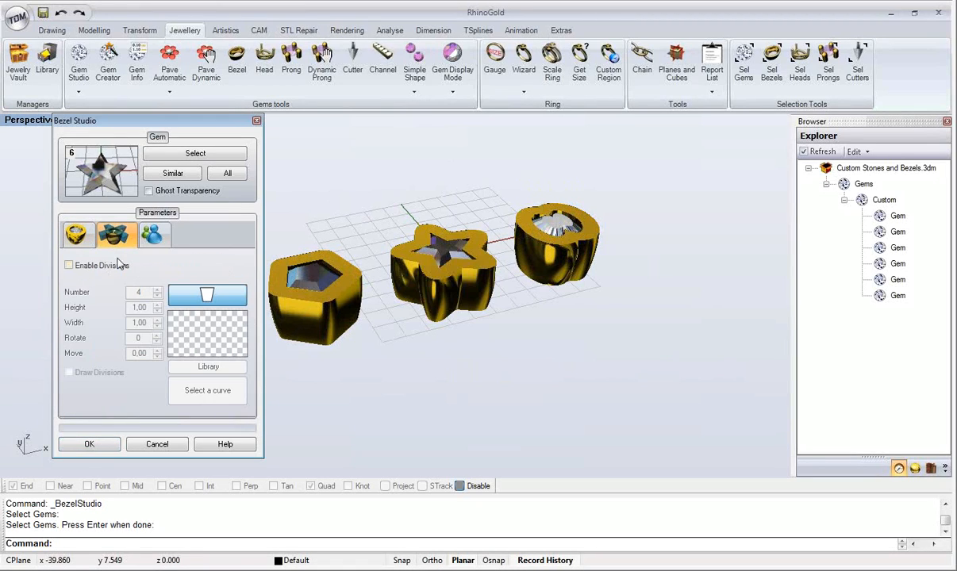
left_click(153, 234)
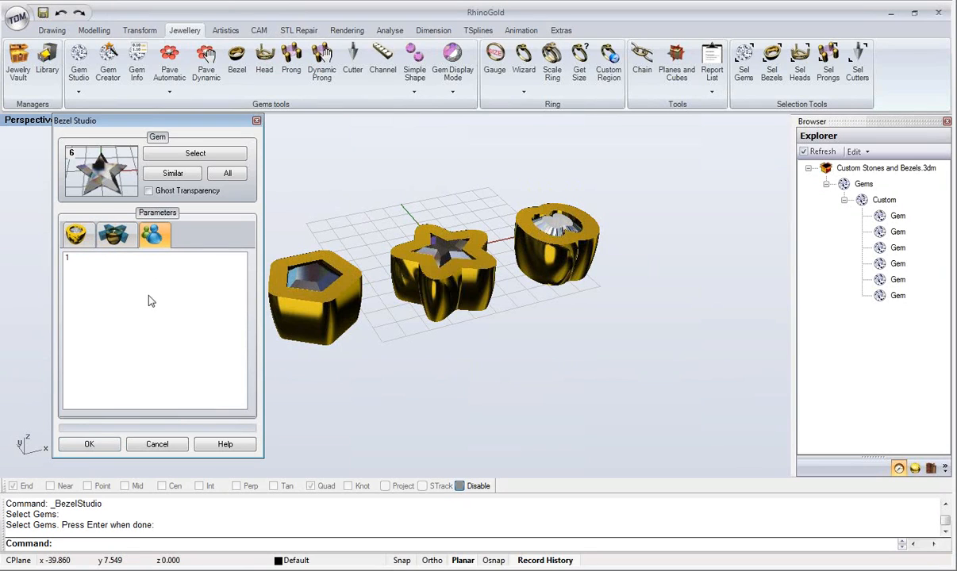
right_click(115, 299)
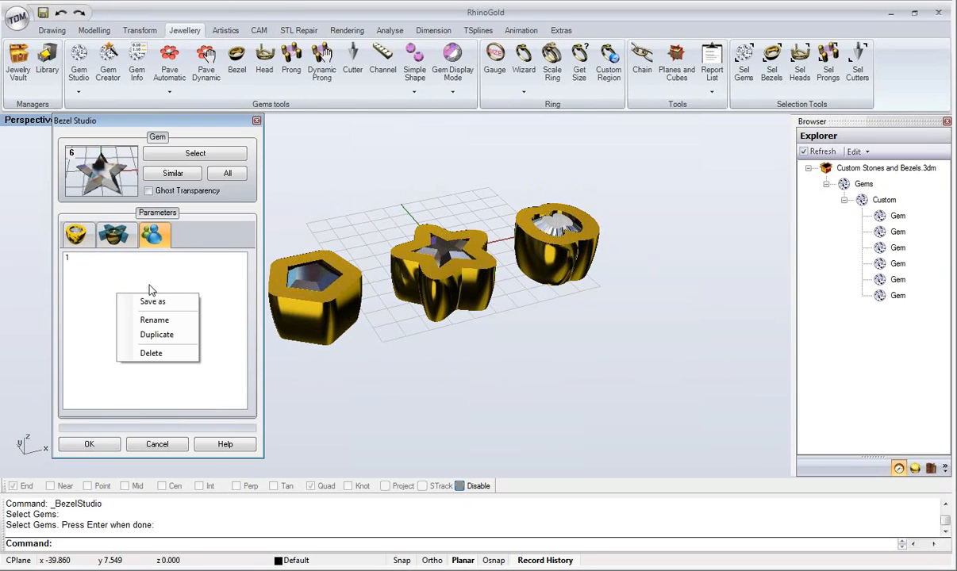
left_click(62, 275)
left_click(106, 444)
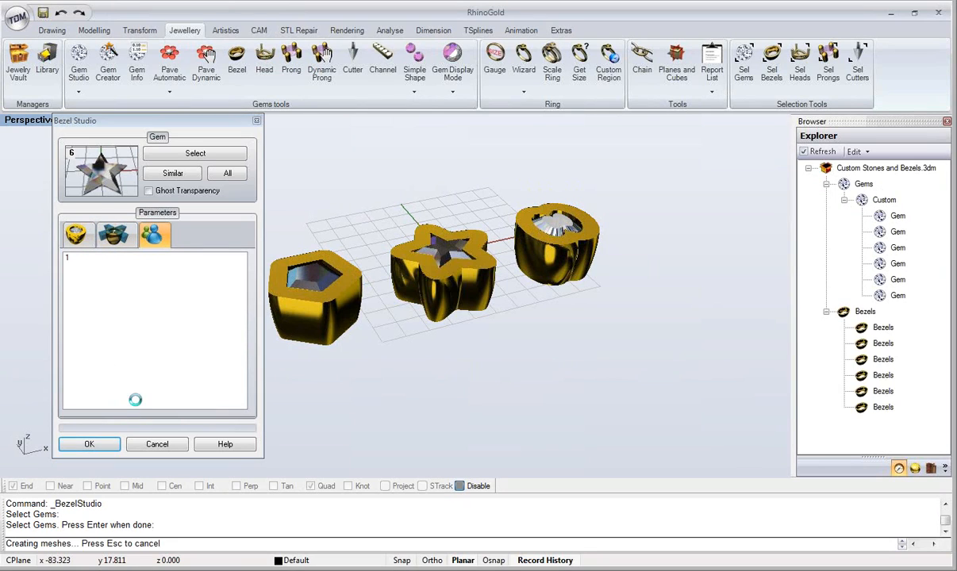
middle_click(464, 236)
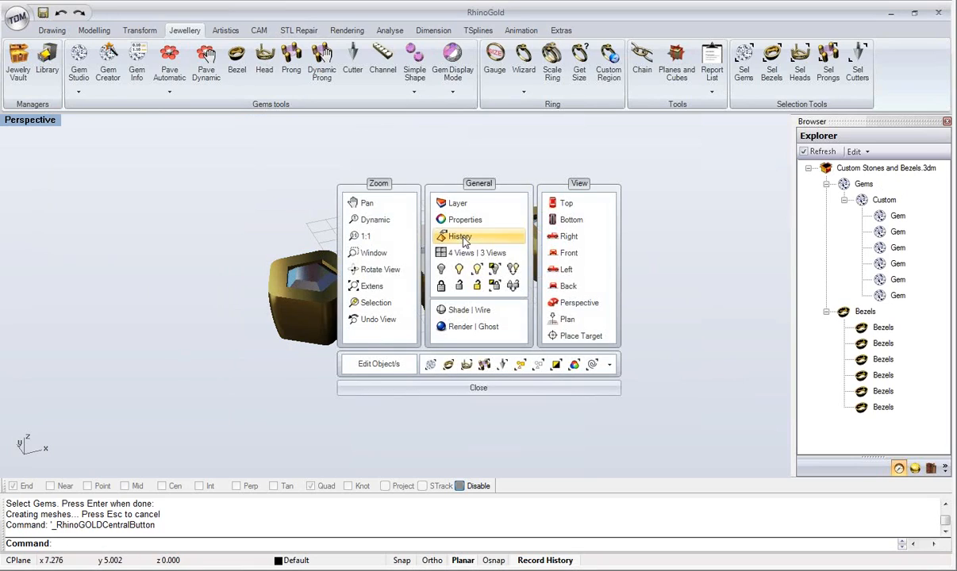
left_click(371, 286)
right_click_drag(512, 272, 469, 269)
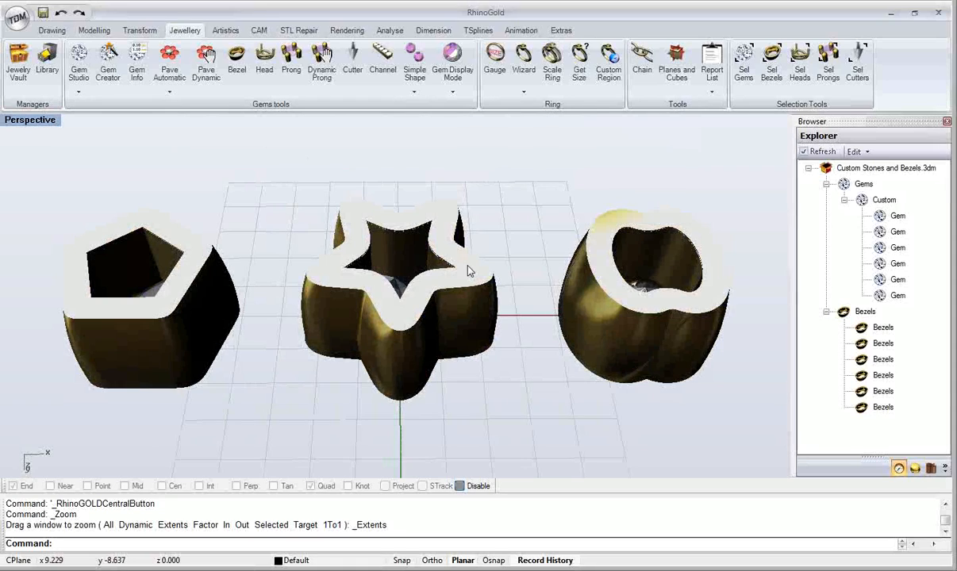
right_click_drag(469, 261, 429, 432)
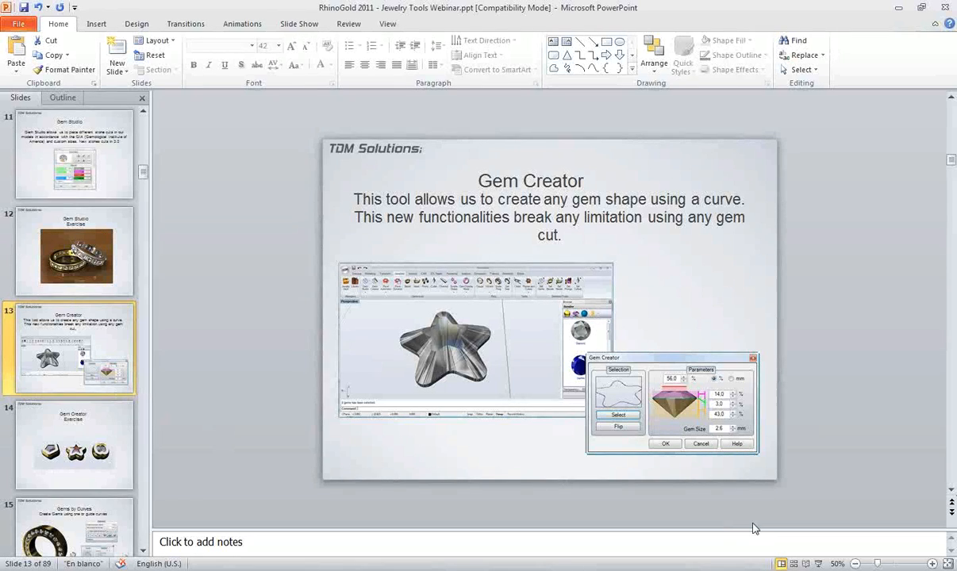
Step: Switch to PowerPoint, present the slides from Gem Creator to Gems by Curves, end the show and return to RhinoGold
left_click(818, 564)
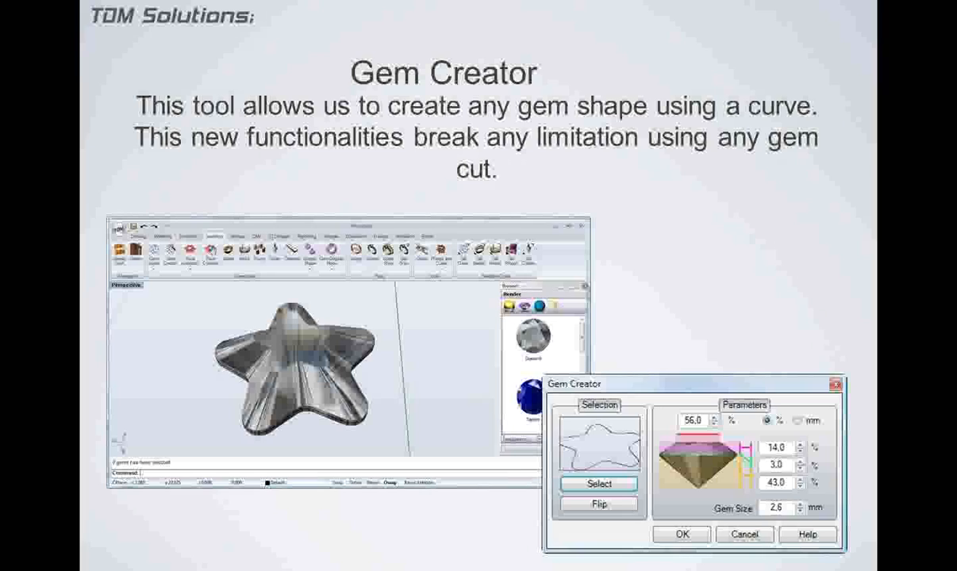
left_click(573, 172)
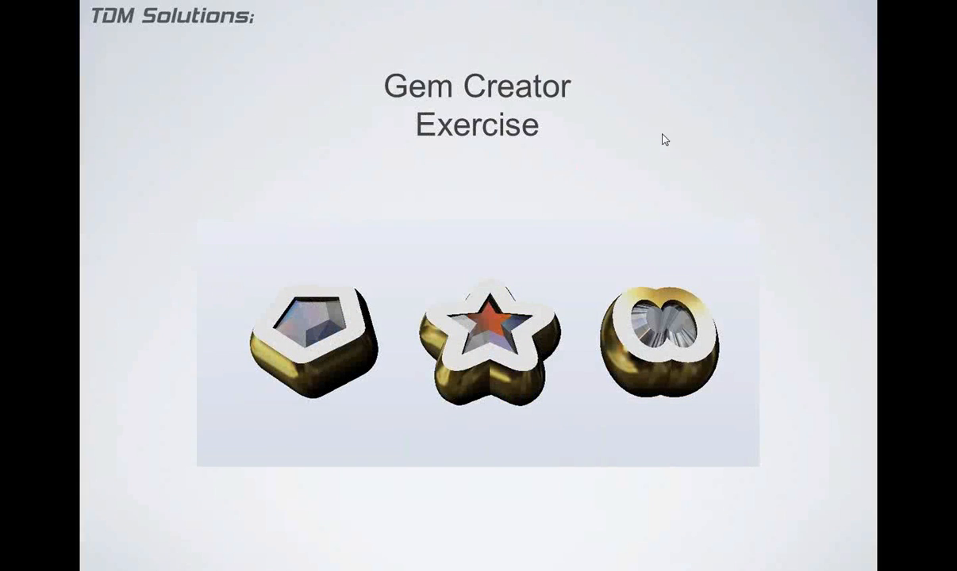
left_click(646, 170)
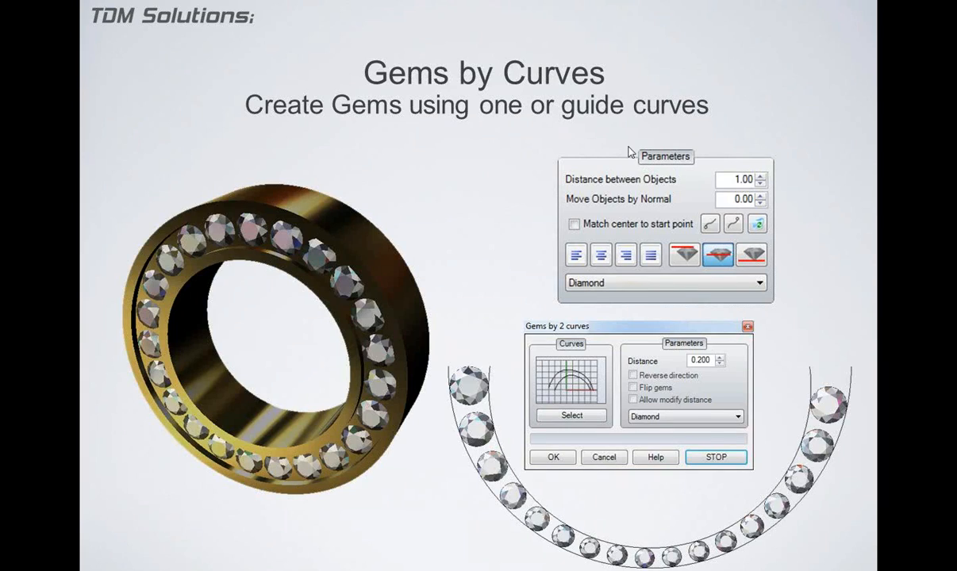
key("Escape")
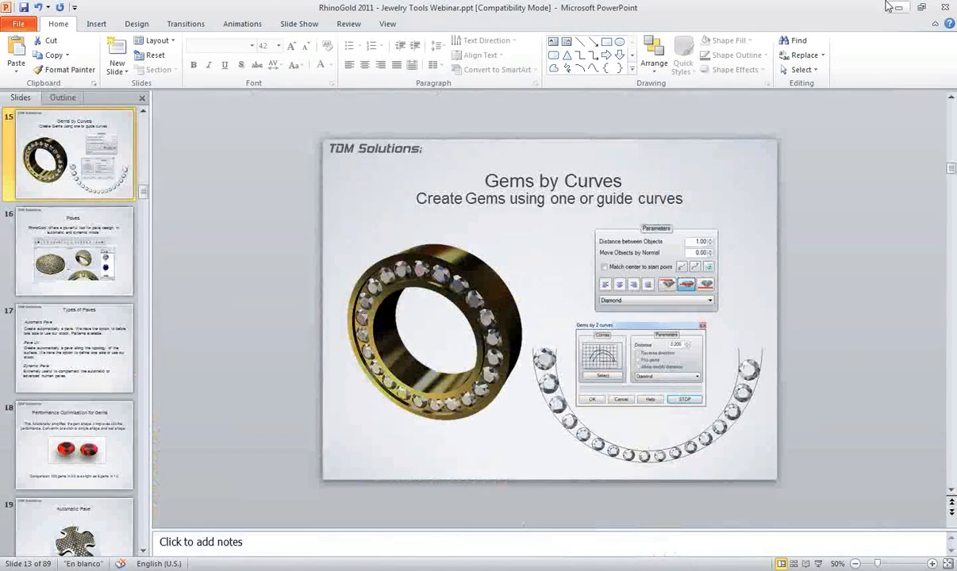
left_click(896, 10)
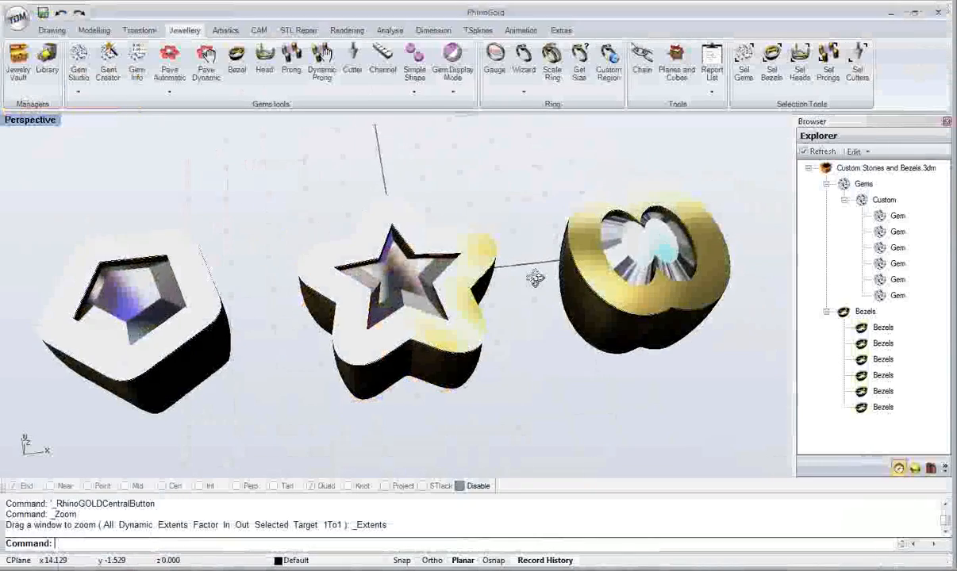
Step: Find "Gems by two curves.3dm" in the library and open it in place of the current model
left_click(930, 468)
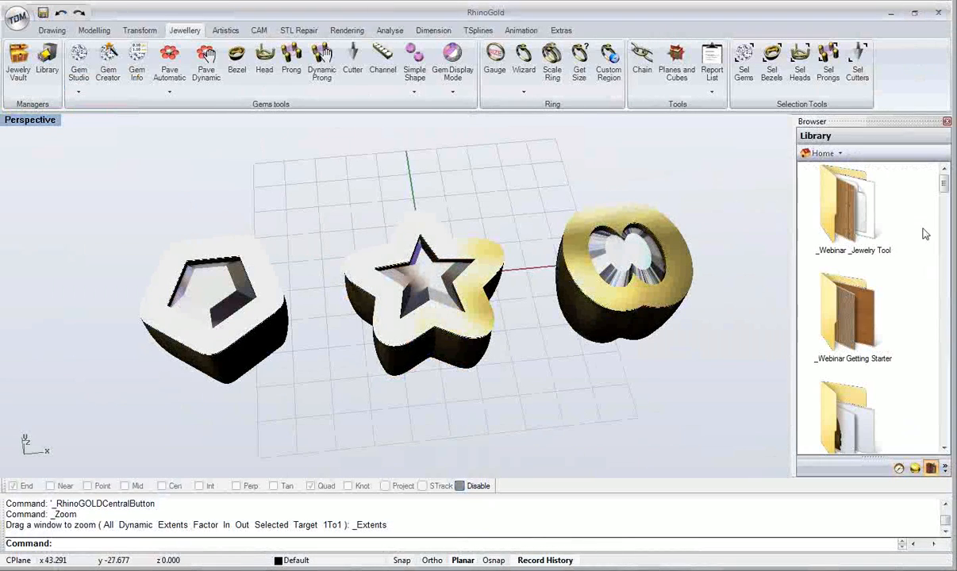
scroll(918, 293, "down", 10)
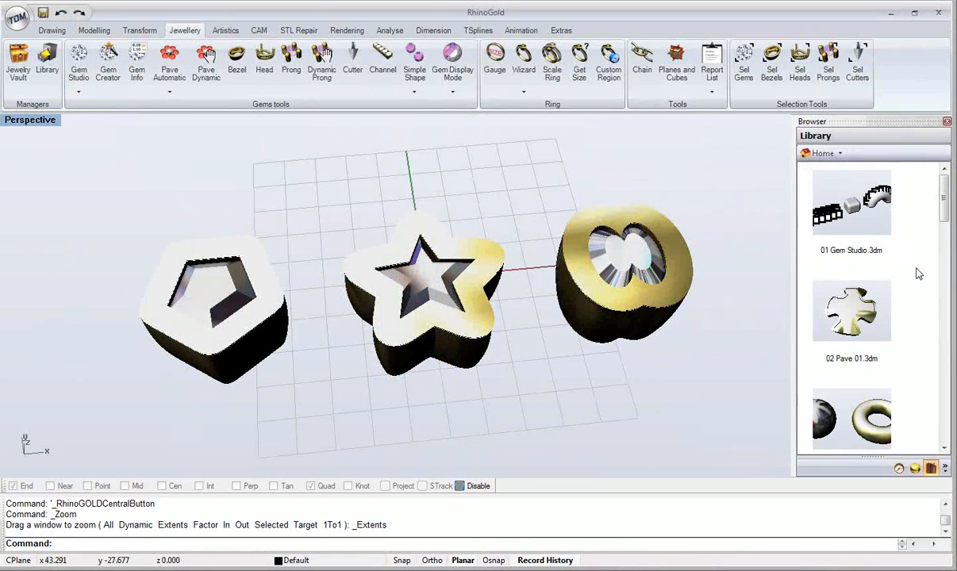
scroll(918, 296, "down", 10)
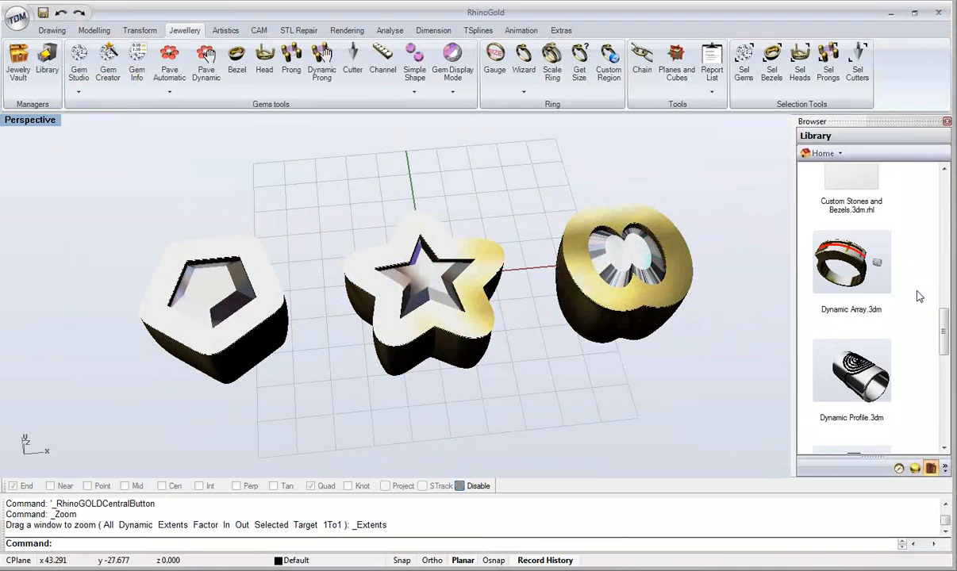
scroll(897, 313, "up", 2)
scroll(875, 332, "down", 2)
scroll(870, 334, "up", 2)
left_click_drag(870, 334, 504, 330)
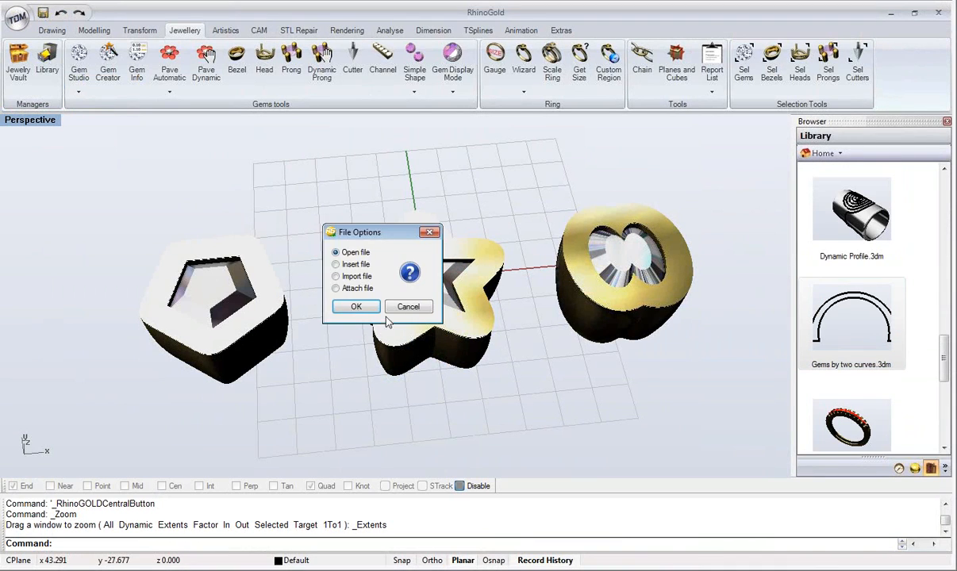
left_click(362, 302)
left_click(493, 320)
Step: Start the Gems by 2 curves command using the inner and outer arcs as guide curves
scroll(445, 334, "down", 2)
scroll(402, 272, "up", 2)
right_click_drag(397, 276, 362, 293)
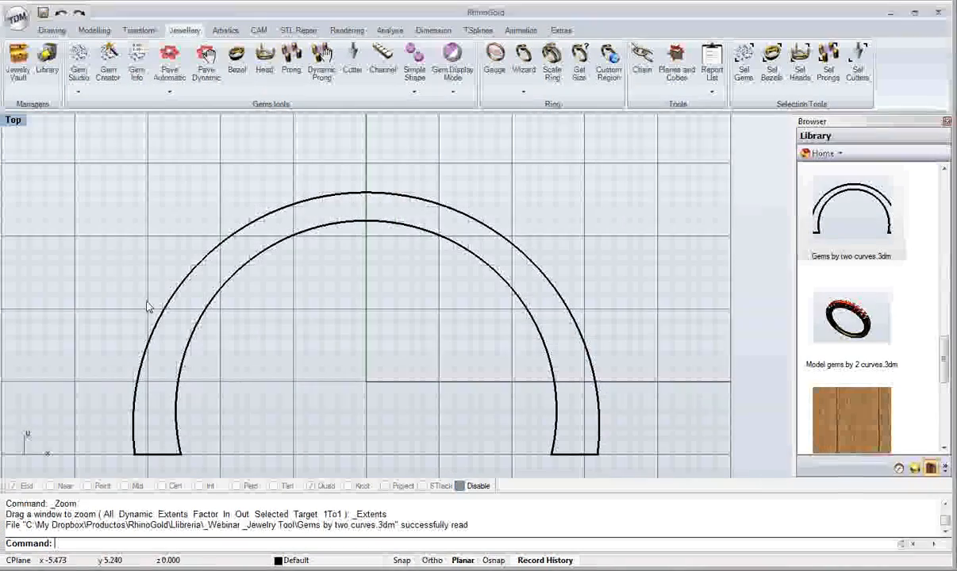
right_click_drag(508, 354, 533, 317)
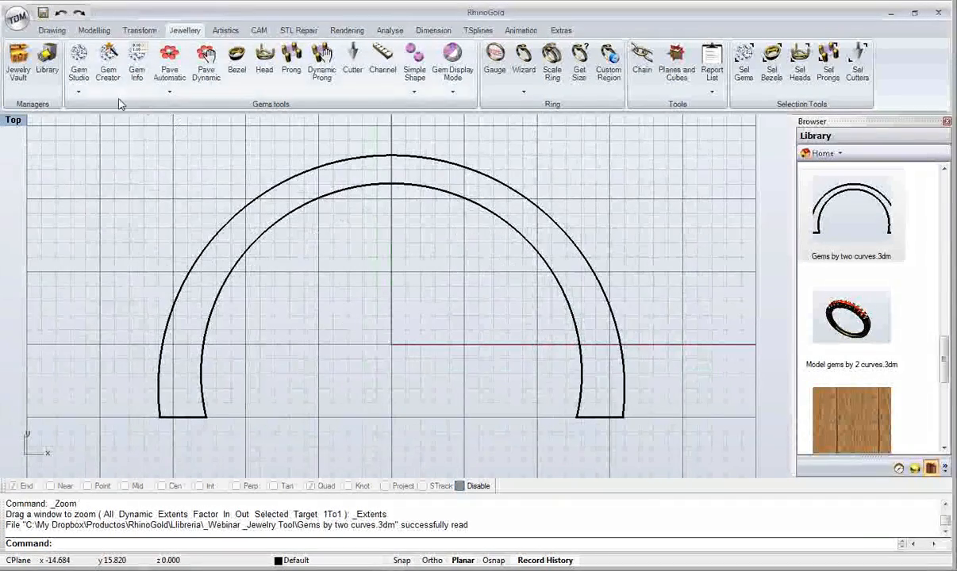
left_click(78, 92)
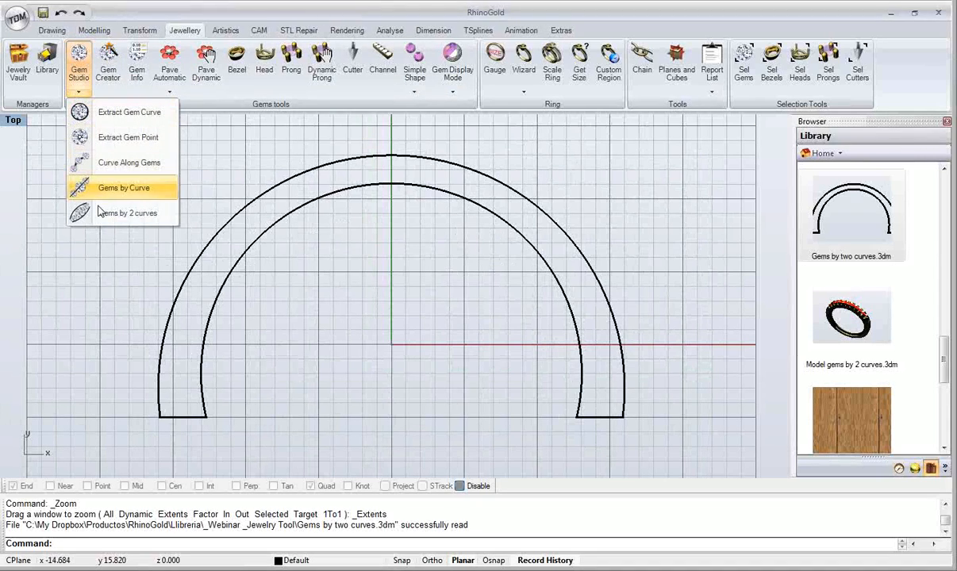
left_click(147, 222)
left_click(157, 228)
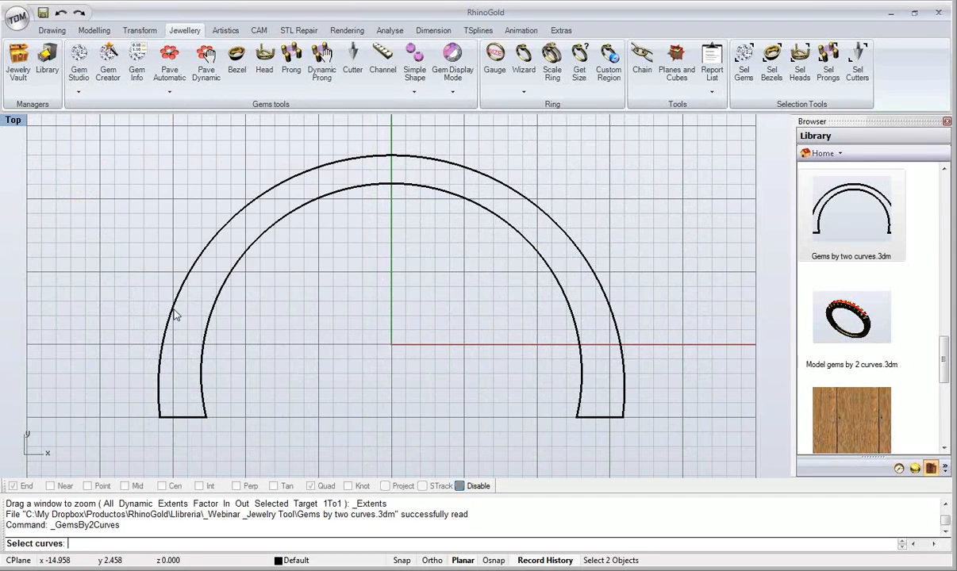
left_click(192, 322)
left_click(167, 341)
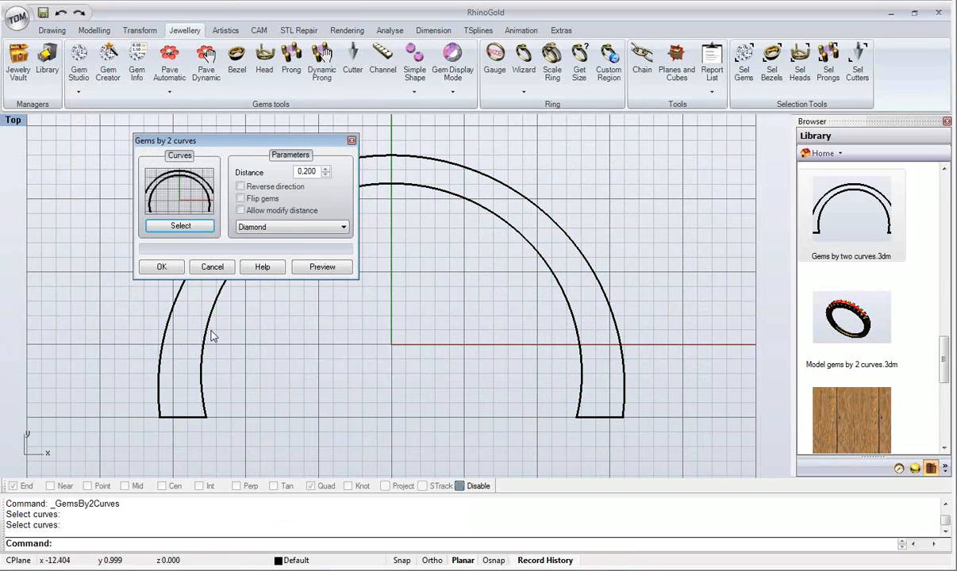
left_click_drag(271, 134, 221, 121)
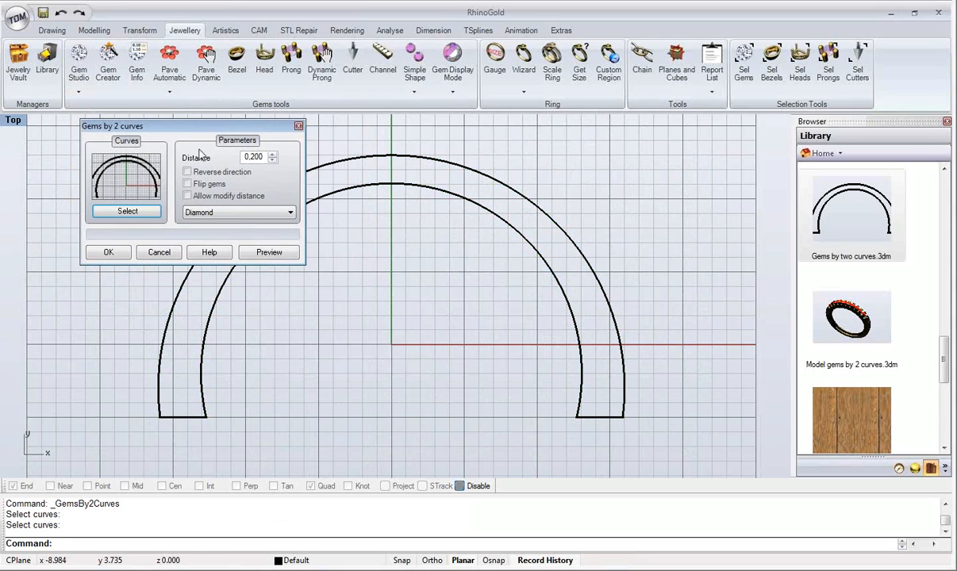
Step: Set the distance between gems to 0.250 and preview the diamonds filling the band between the two arcs
left_click(252, 156)
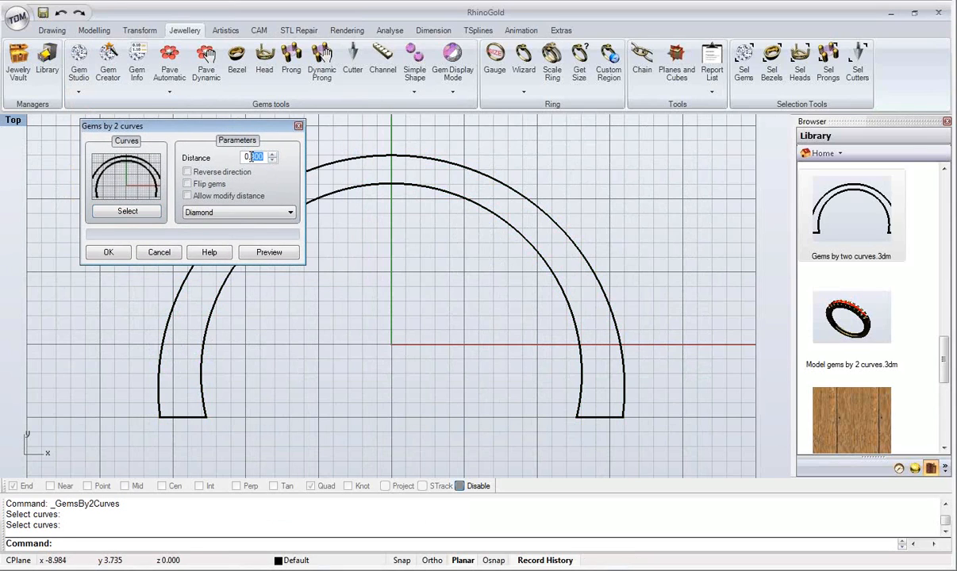
type("25")
left_click(255, 251)
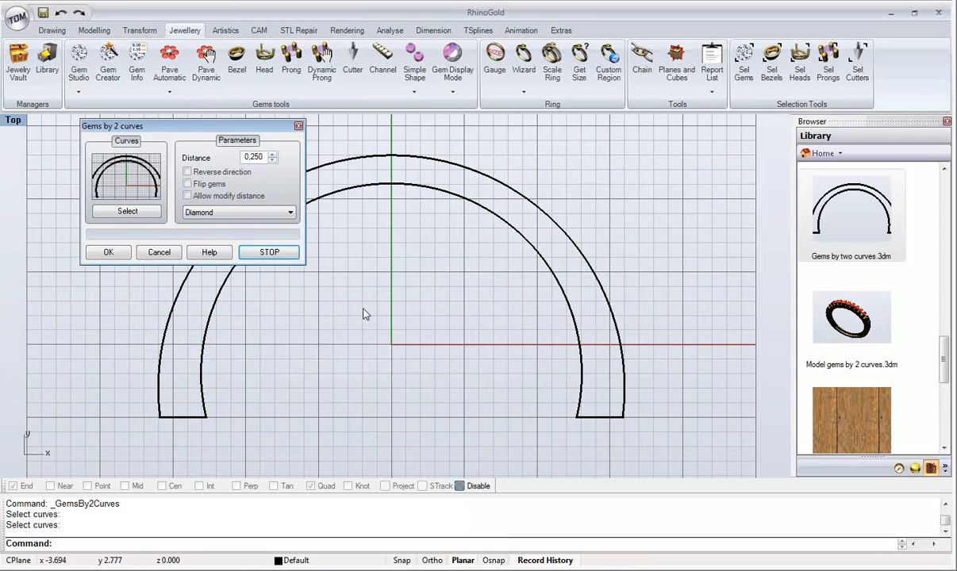
scroll(442, 346, "down", 1)
scroll(364, 397, "up", 3)
scroll(362, 396, "down", 2)
scroll(688, 367, "up", 3)
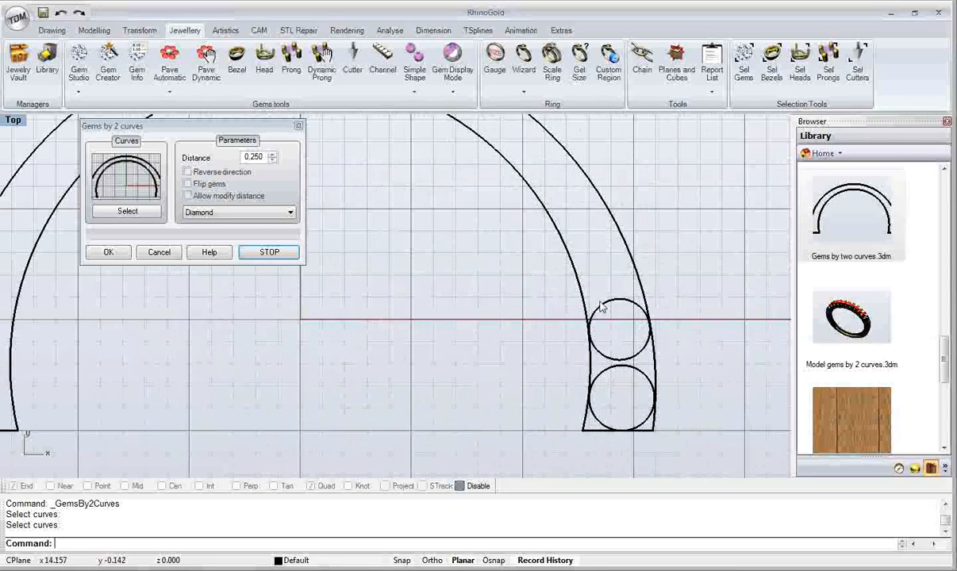
scroll(627, 313, "up", 3)
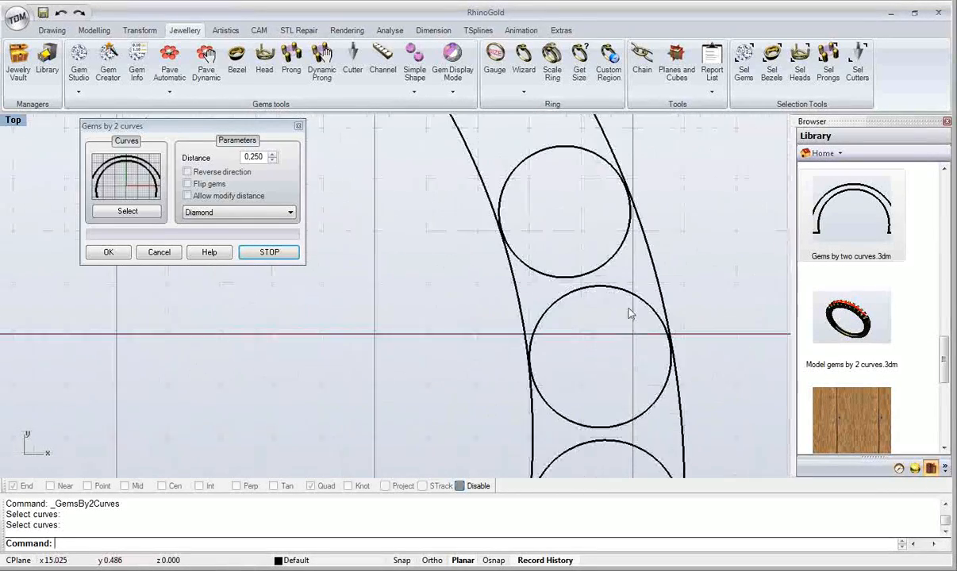
scroll(586, 310, "down", 3)
right_click_drag(448, 263, 506, 303)
scroll(496, 325, "down", 4)
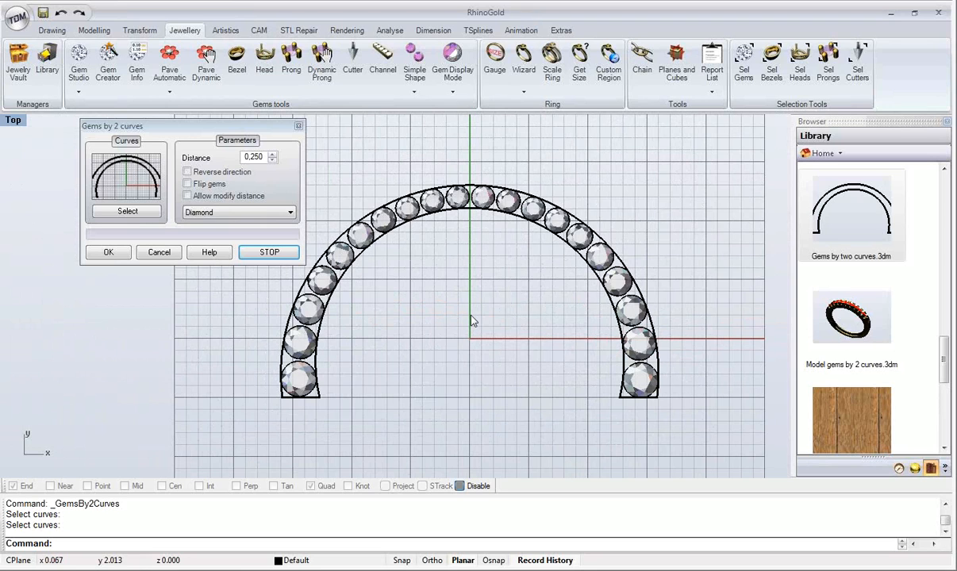
scroll(471, 321, "up", 2)
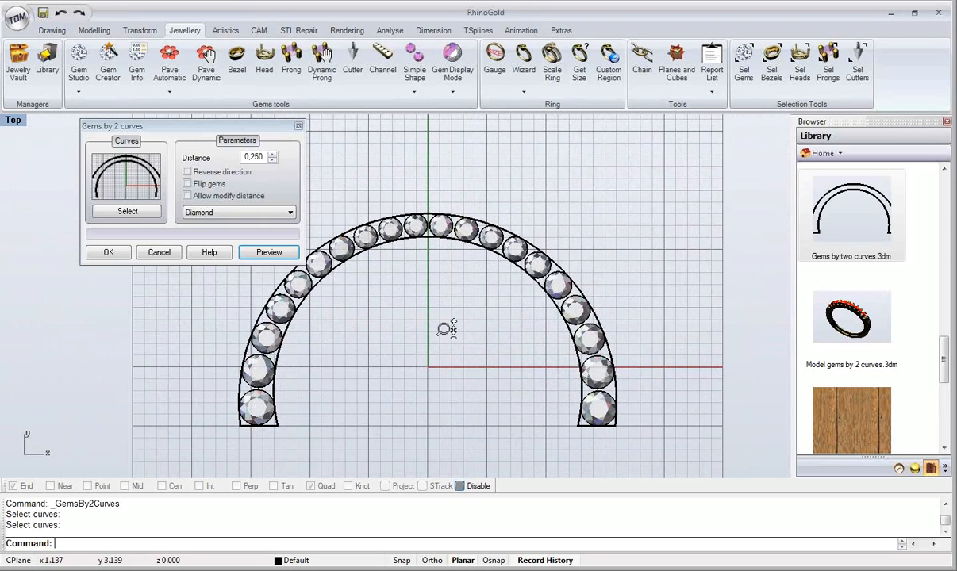
Step: Create the previewed diamonds between the arcs and list them by size in the document's object tree
left_click(89, 246)
right_click_drag(434, 257, 371, 207)
left_click(899, 469)
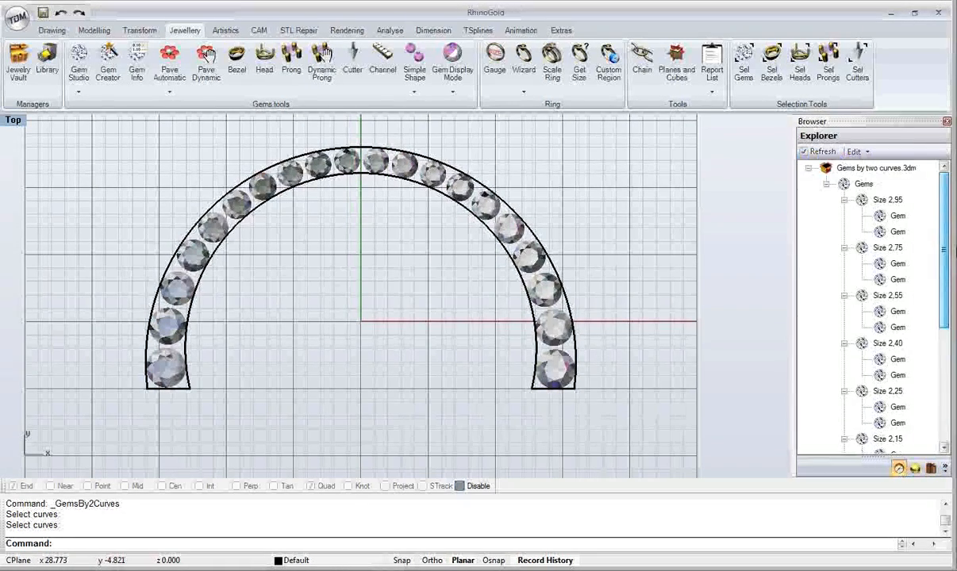
right_click_drag(488, 195, 488, 247)
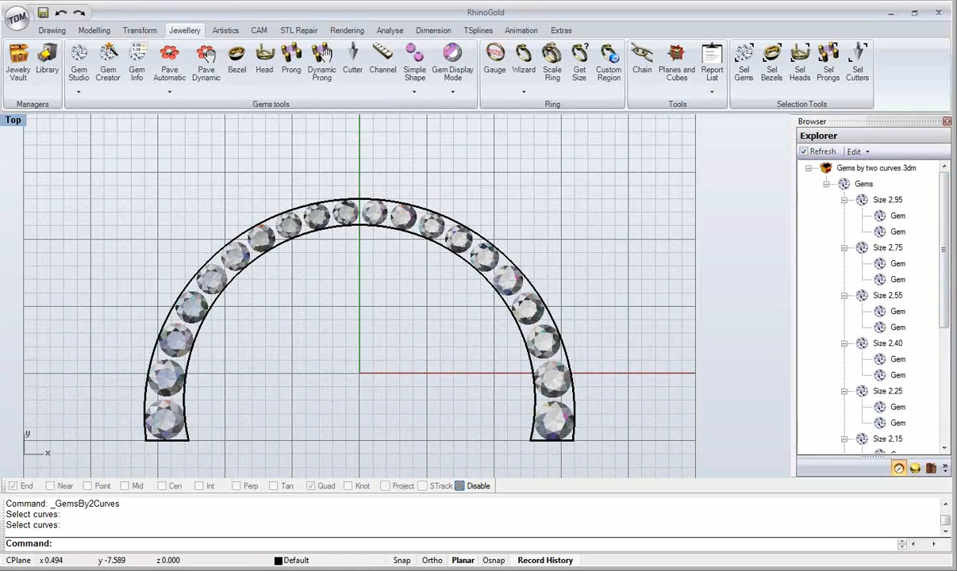
Step: Swap hidden and visible objects to hide the arcs and diamonds, and turn on Layer 01 to show the ring
middle_click(341, 278)
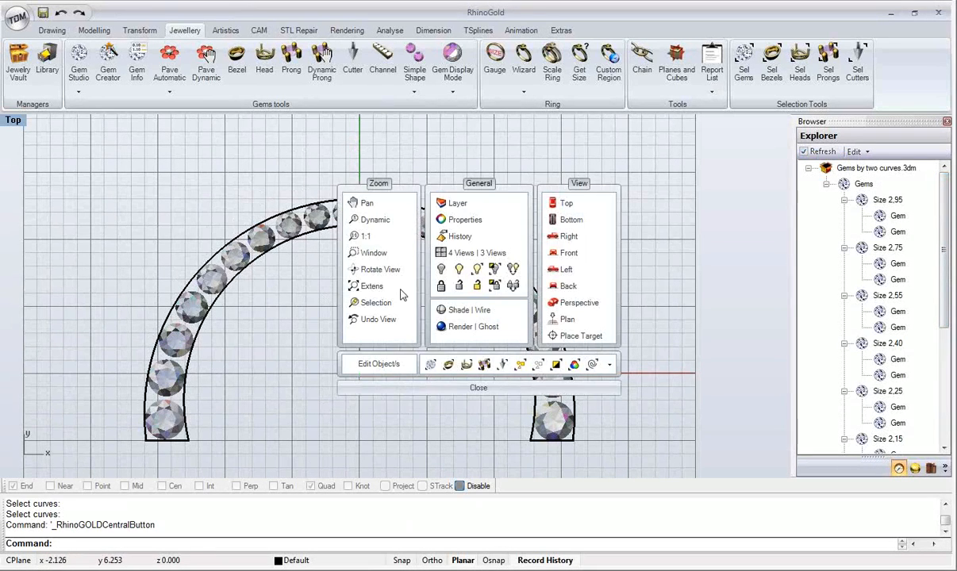
left_click(496, 271)
right_click_drag(372, 277, 395, 287)
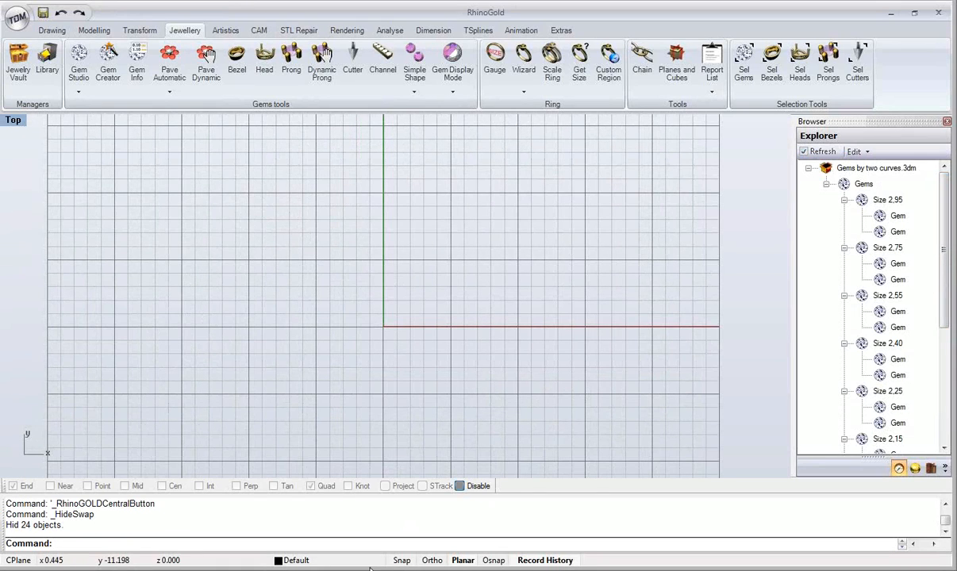
left_click(296, 560)
left_click(256, 496)
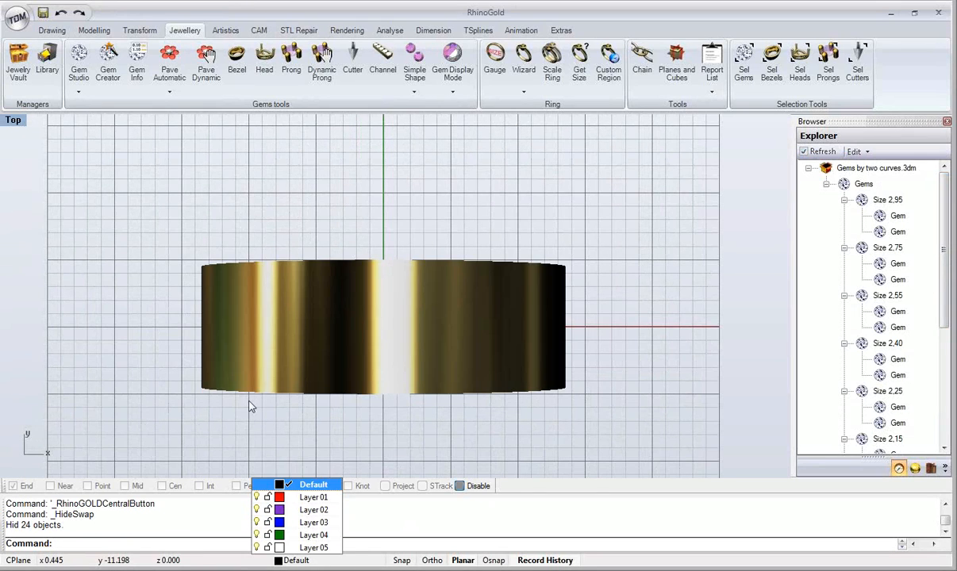
Step: Switch from the maximized Top view to a maximized Perspective view showing the whole ring
left_click(18, 120)
double_click(17, 120)
double_click(446, 123)
right_click_drag(420, 329, 349, 240)
scroll(353, 258, "down", 6)
scroll(347, 271, "up", 2)
Step: Start the Gems by 2 curves command using the inner and outer edges of the channel on the ring's side face
left_click(79, 67)
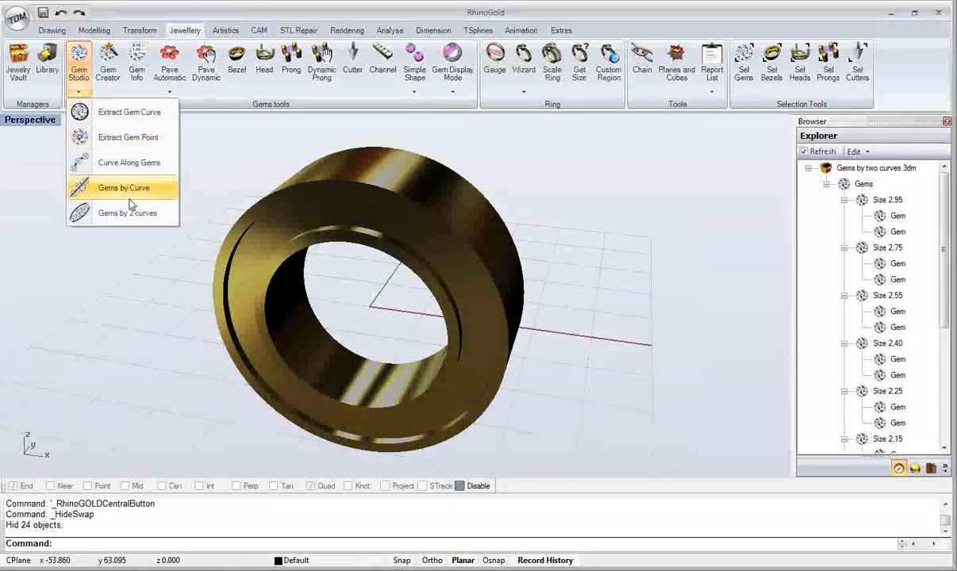
left_click(128, 213)
right_click_drag(460, 321, 250, 194)
left_click(64, 109)
scroll(250, 195, "up", 3)
right_click_drag(288, 230, 369, 342)
left_click(371, 292)
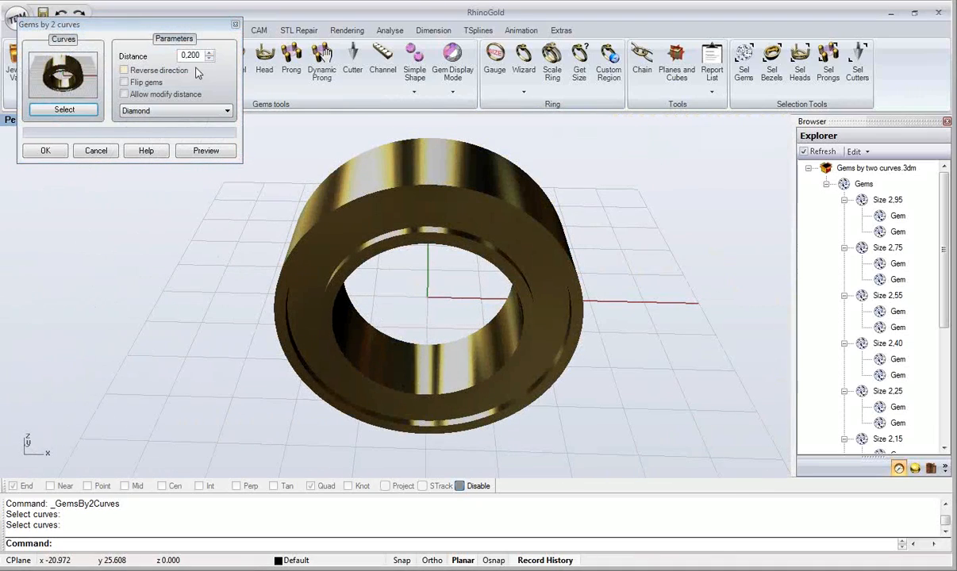
Step: Set the distance between gems to 0.250, preview the diamonds around the ring's side channel and create them
double_click(191, 56)
type("0,25")
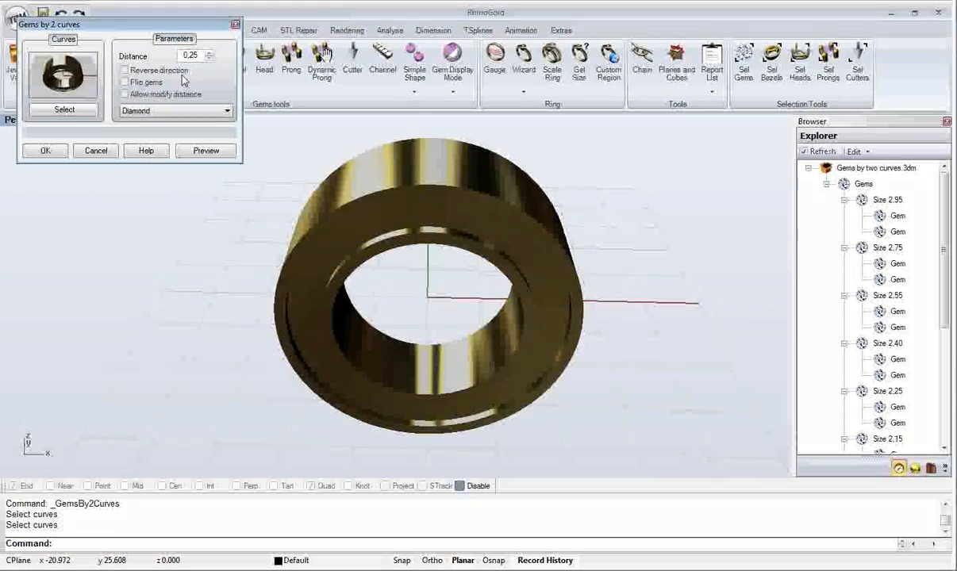
left_click(202, 151)
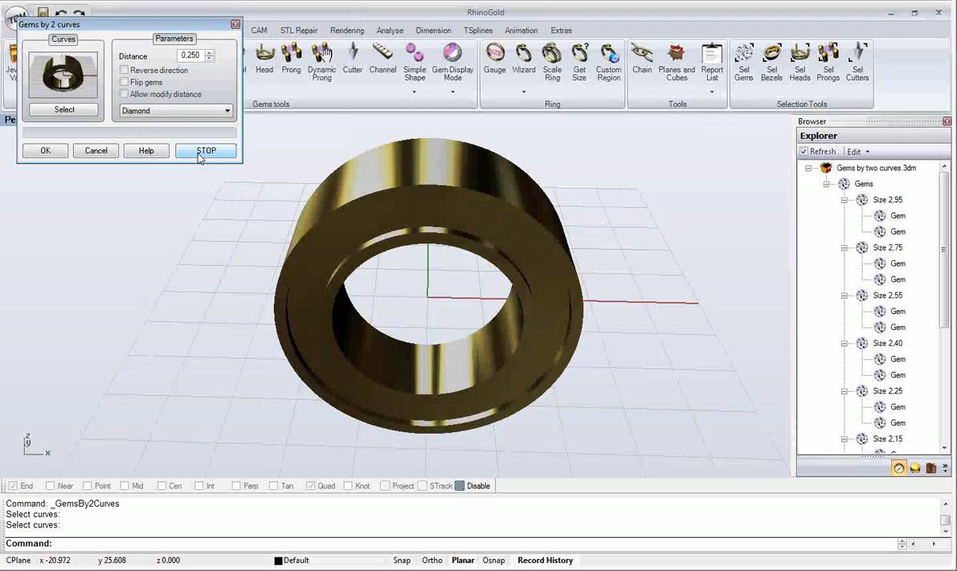
right_click_drag(466, 271, 439, 278, "shift")
scroll(438, 278, "up", 3)
scroll(439, 281, "down", 3)
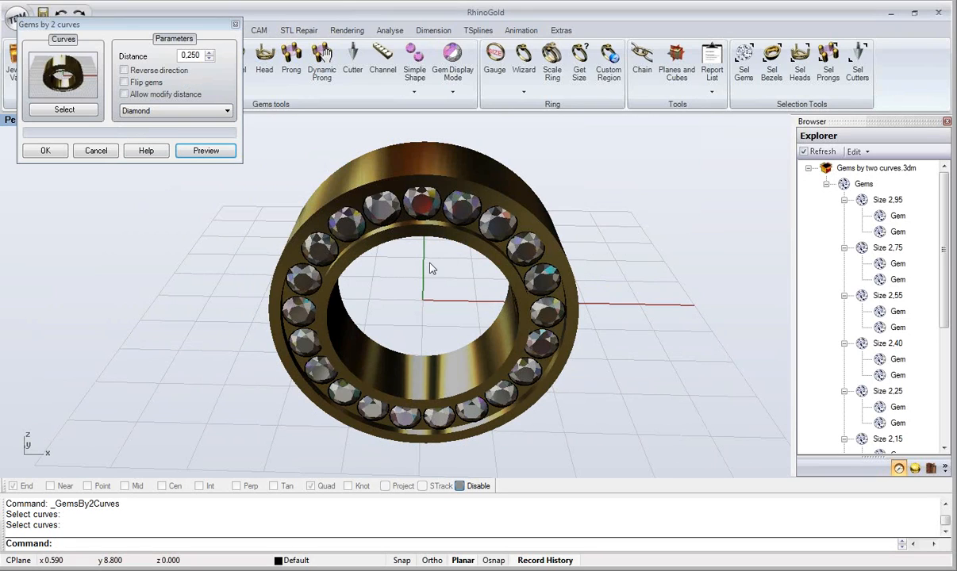
left_click(45, 150)
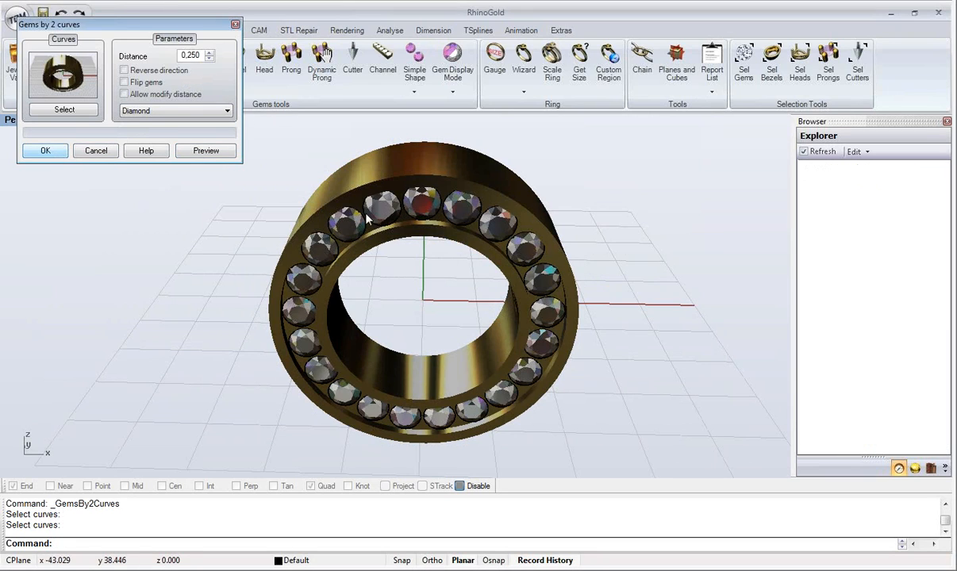
right_click_drag(739, 327, 596, 371)
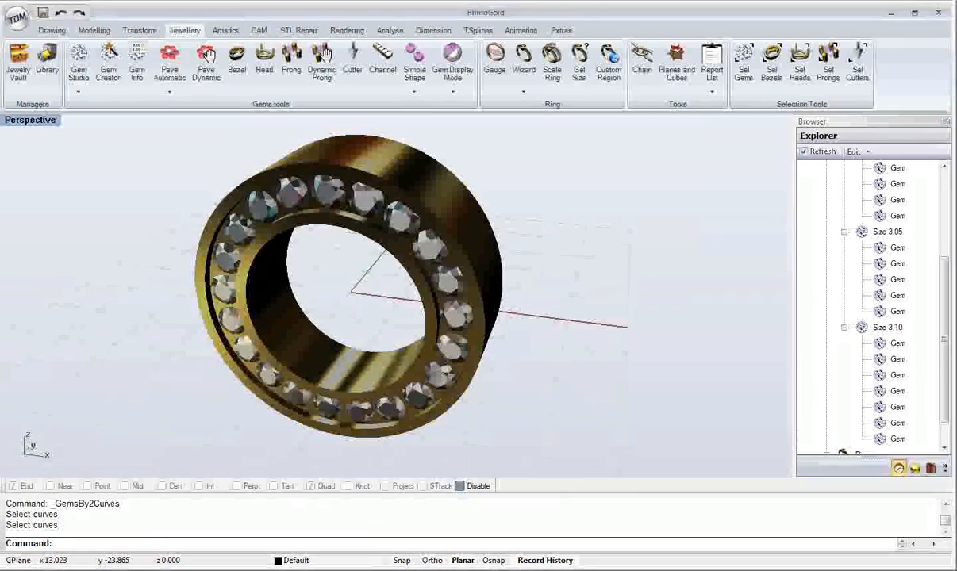
Step: Switch to the PowerPoint presentation and run the slide show from Gems by Curves to the Types of Paves slide
key("alt+Tab")
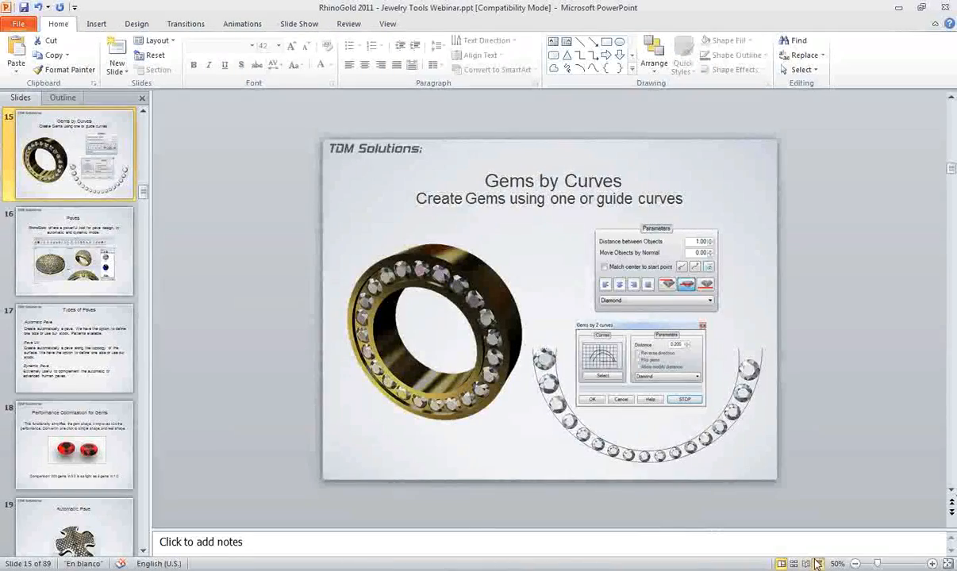
left_click(818, 564)
left_click(483, 317)
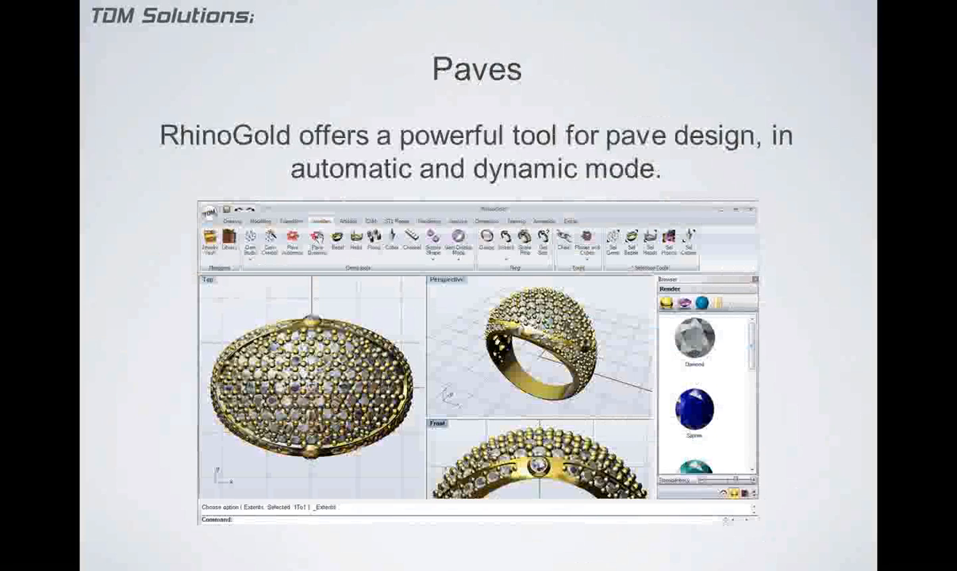
key("Right")
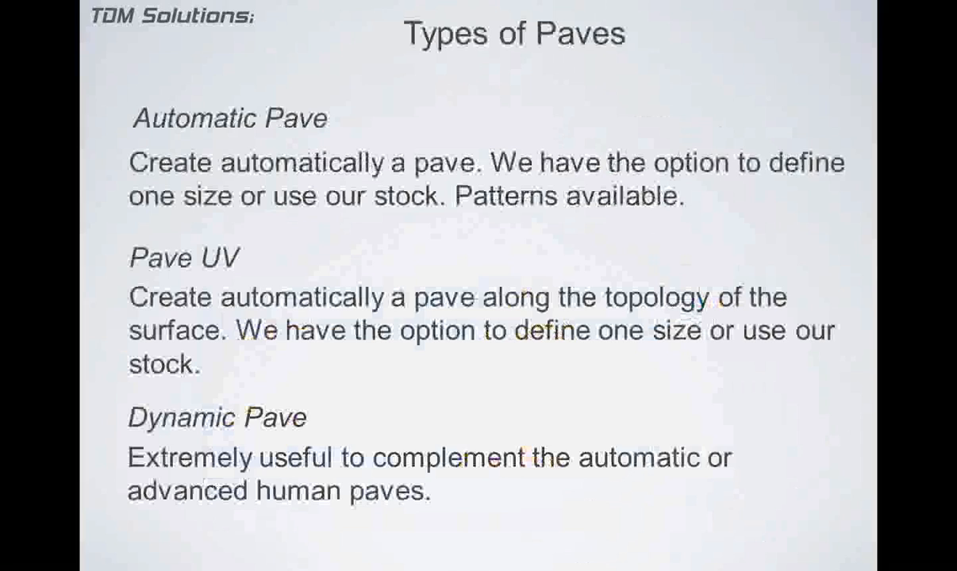
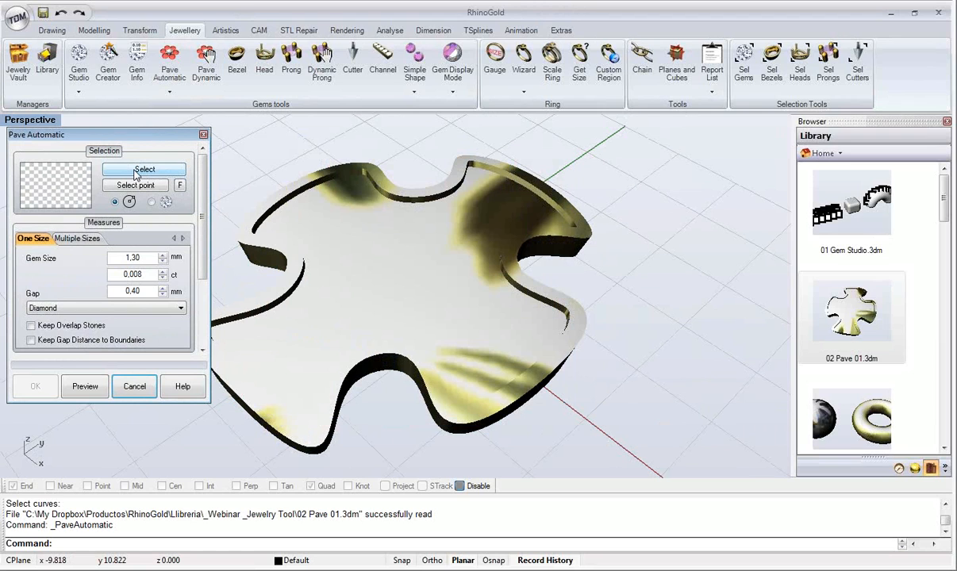
Step: Select the recessed top surface of the cross-shaped piece as the surface for the automatic pave
left_click(137, 171)
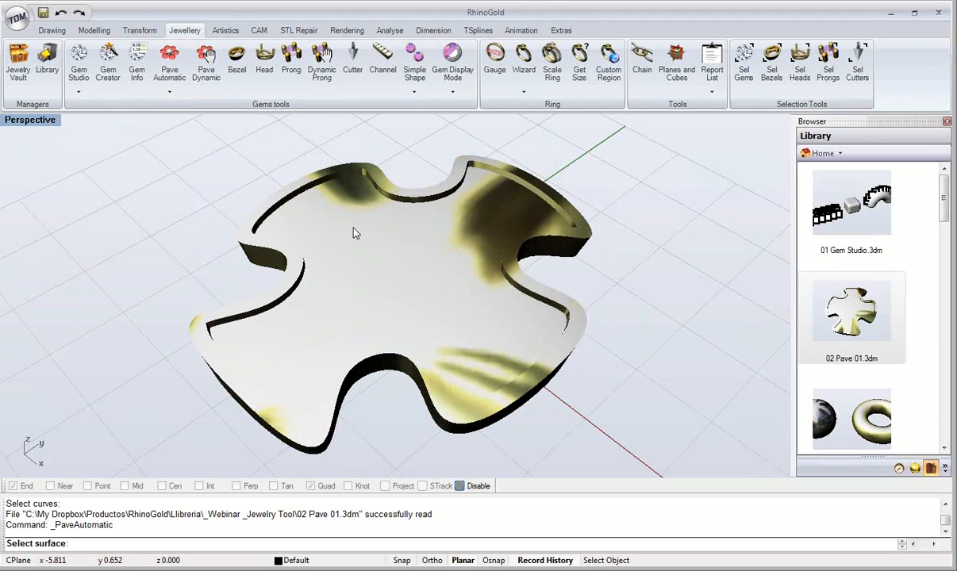
left_click(355, 232)
right_click_drag(335, 220, 397, 269)
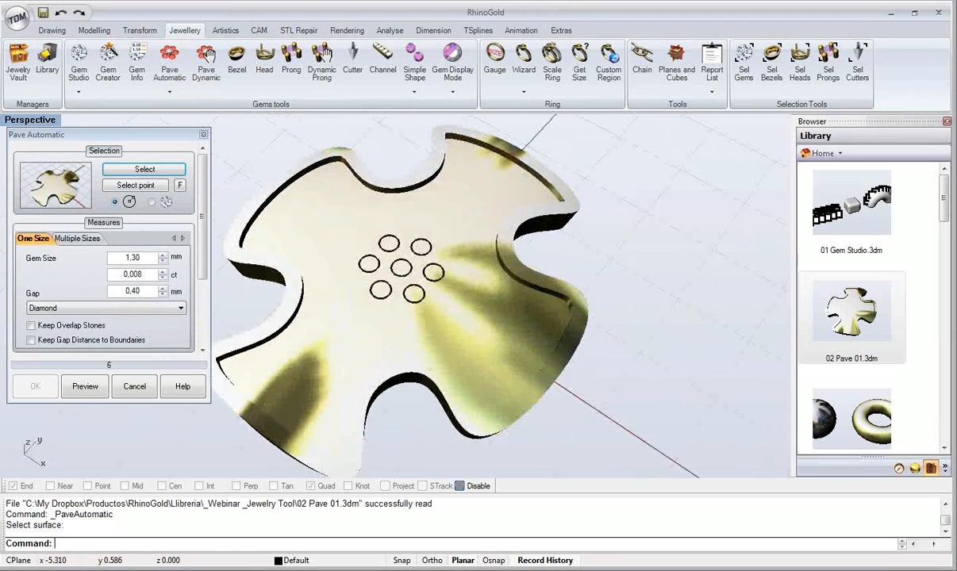
scroll(429, 296, "up", 3)
scroll(429, 296, "up", 5)
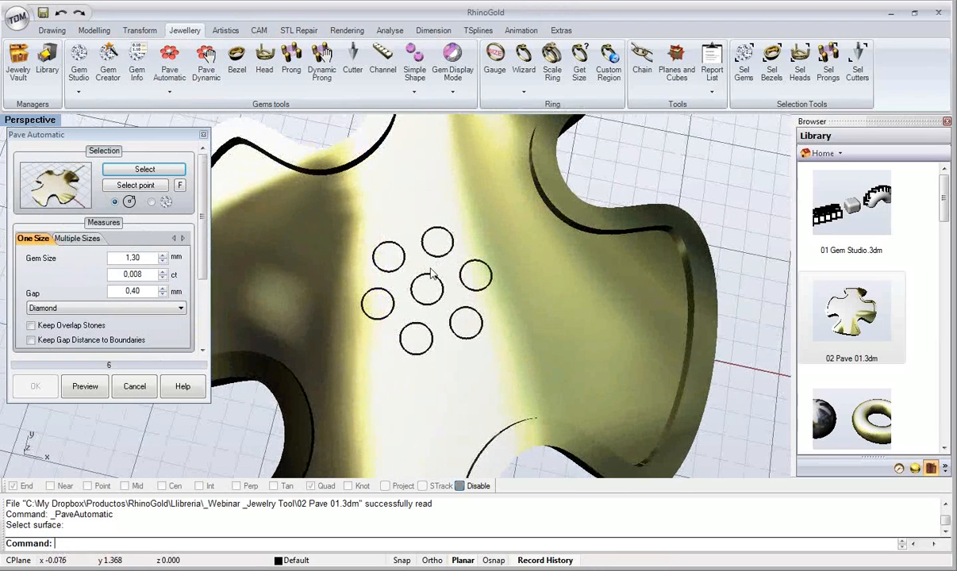
right_click_drag(429, 276, 373, 284)
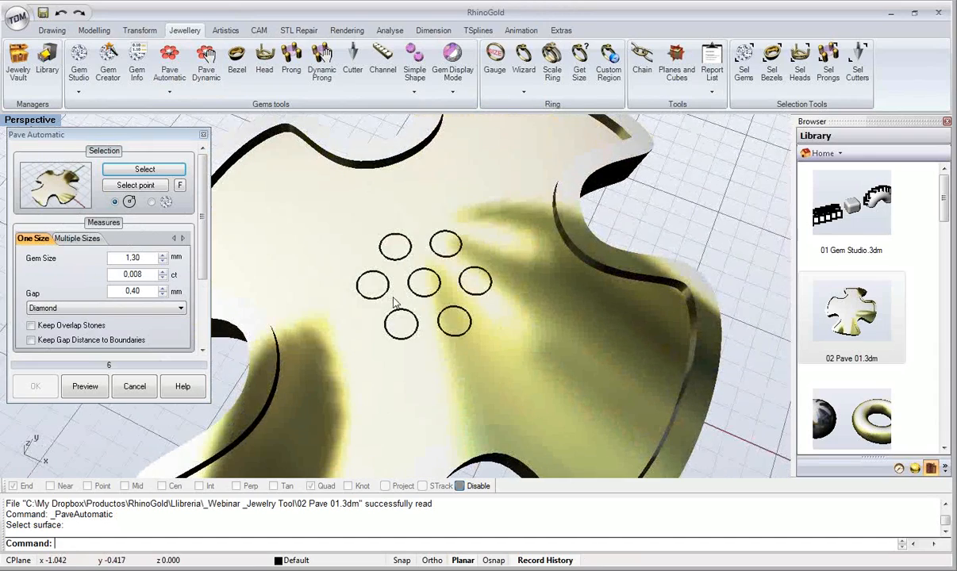
Step: Test a 0.85 mm gem size, return it to 1.30 mm and set the gap between gems to 0.20 mm
left_click(149, 260)
scroll(149, 259, "up", 3)
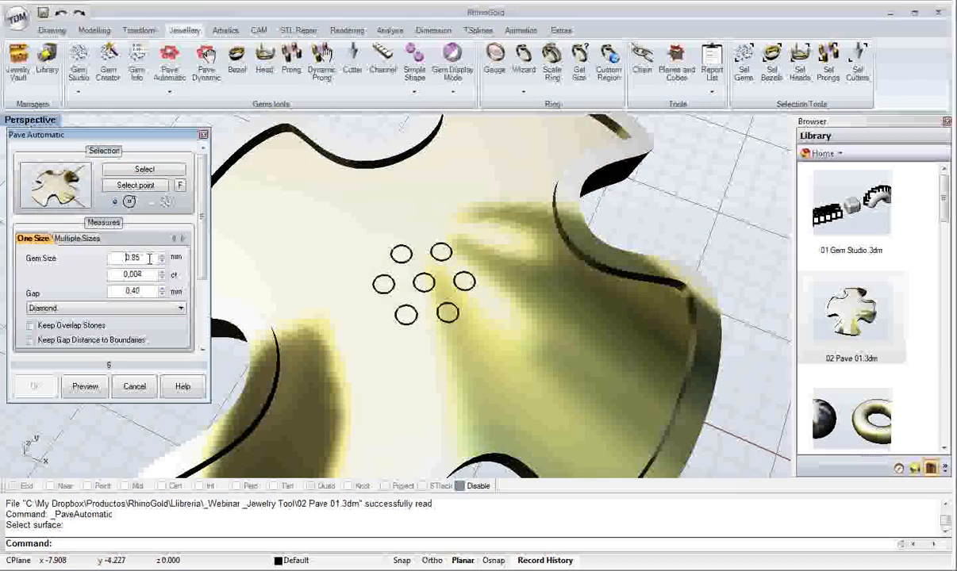
scroll(149, 258, "down", 3)
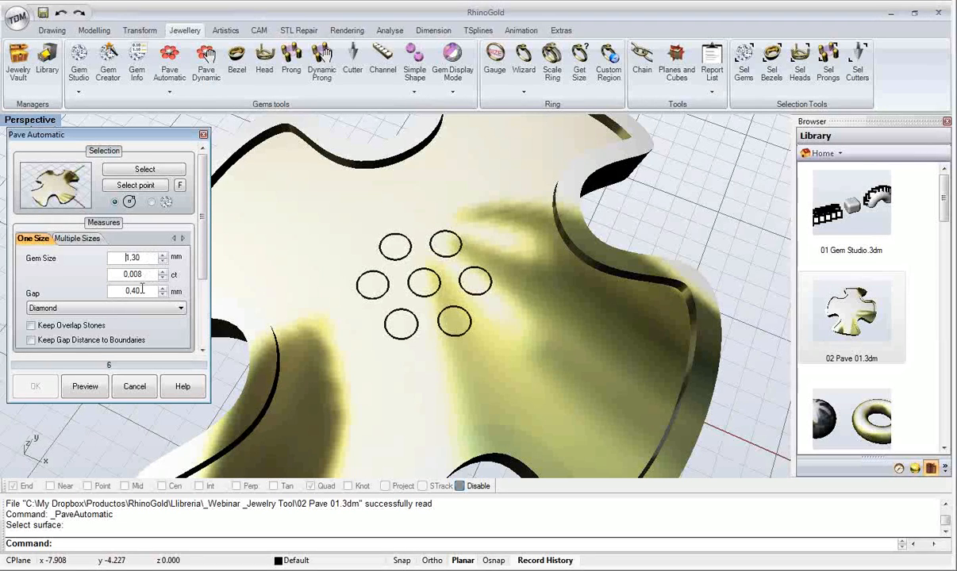
scroll(147, 290, "up", 7)
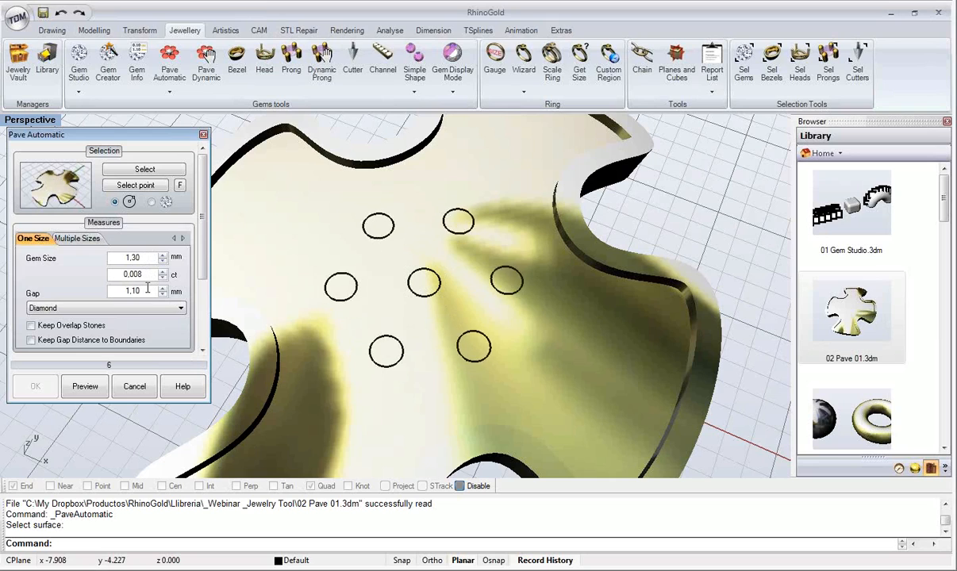
scroll(147, 290, "down", 9)
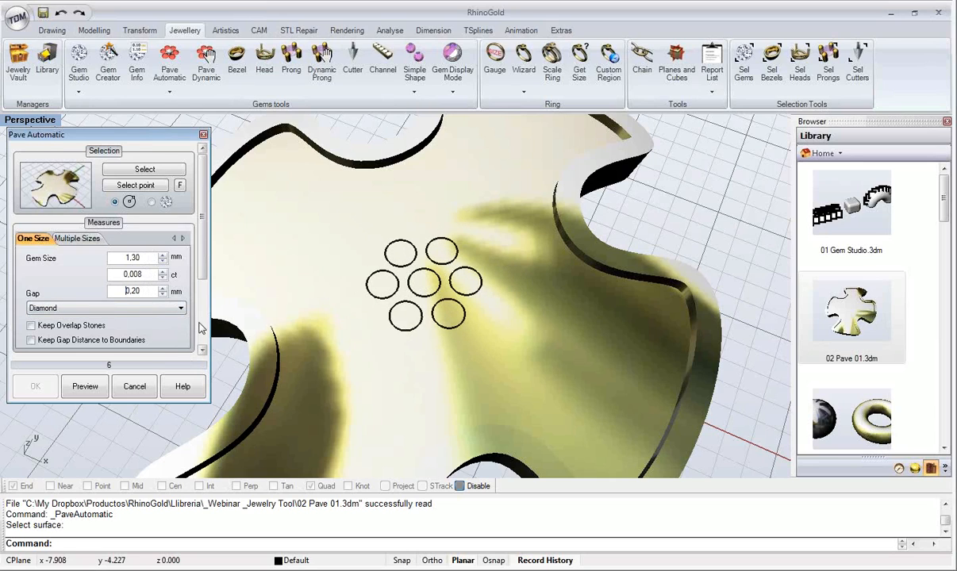
Step: Try the five-around and four-around gem patterns, the latter at a 75 angle, and return to the six-around pattern
scroll(200, 328, "down", 3)
left_click(101, 273)
left_click(149, 277)
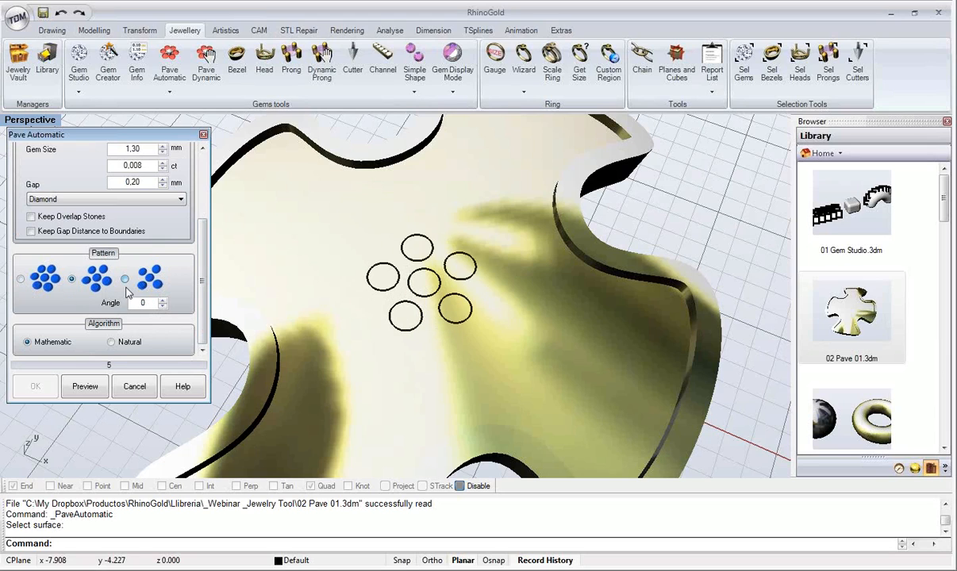
scroll(148, 304, "up", 15)
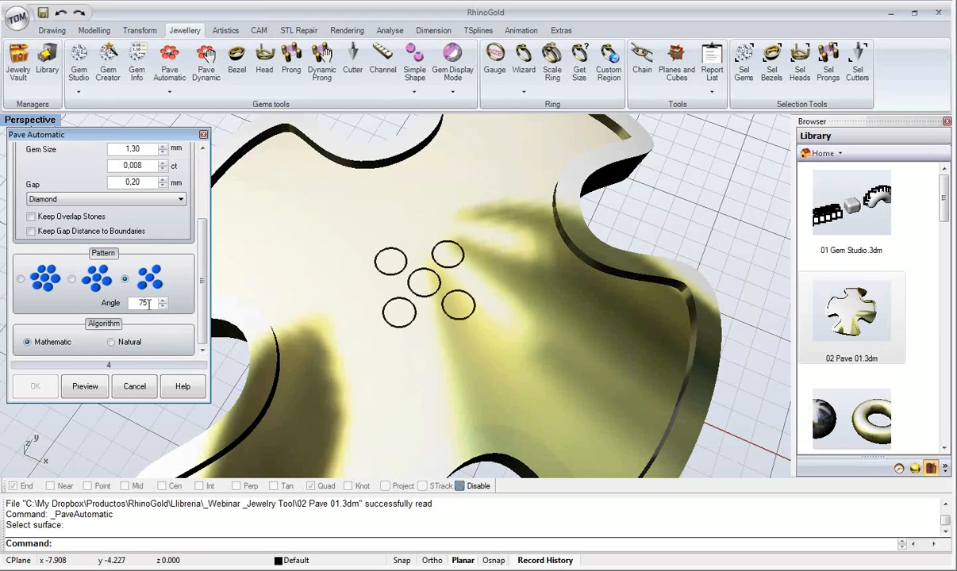
left_click(41, 275)
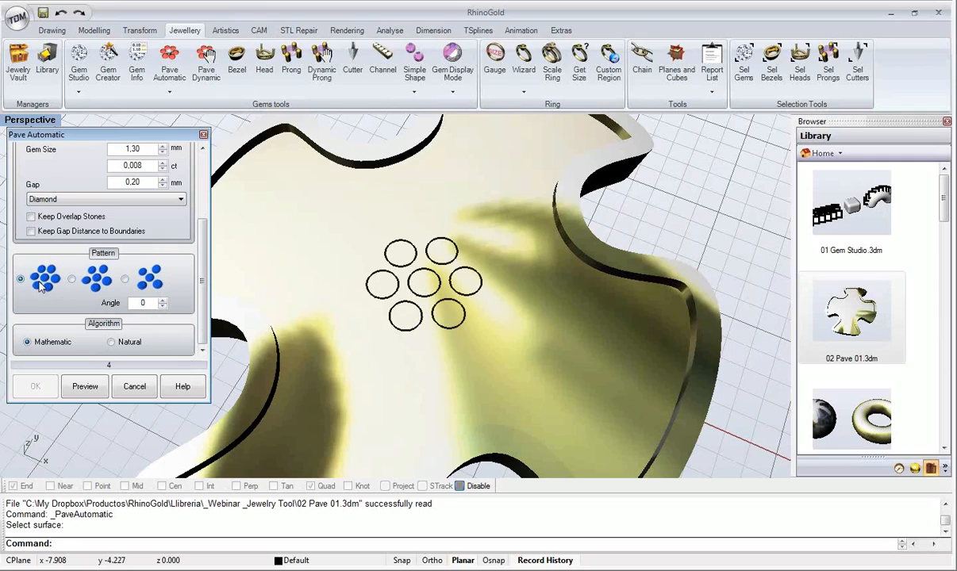
Step: Preview the pave on the cross-shaped surface and examine the stones marked in red along its boundaries
scroll(393, 274, "down", 5)
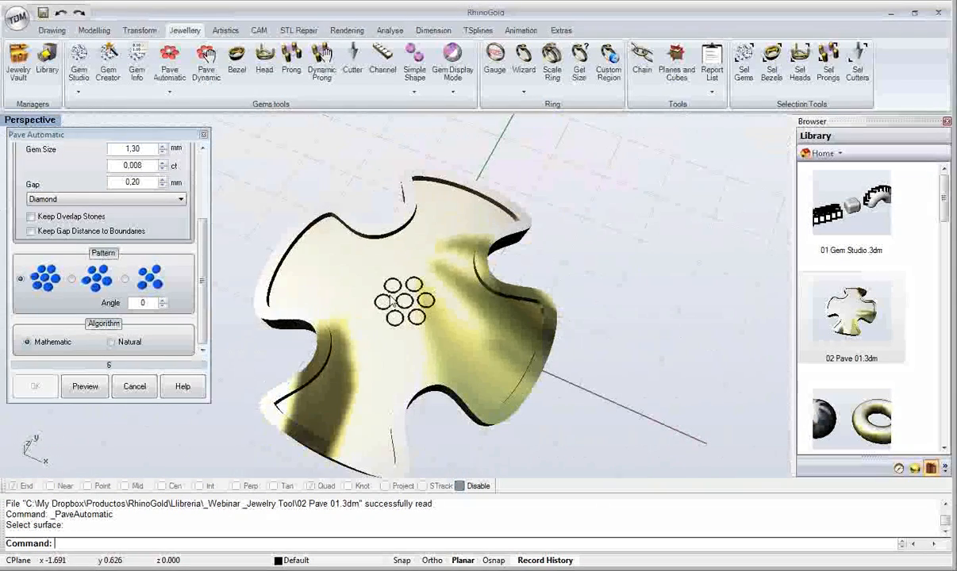
left_click(85, 387)
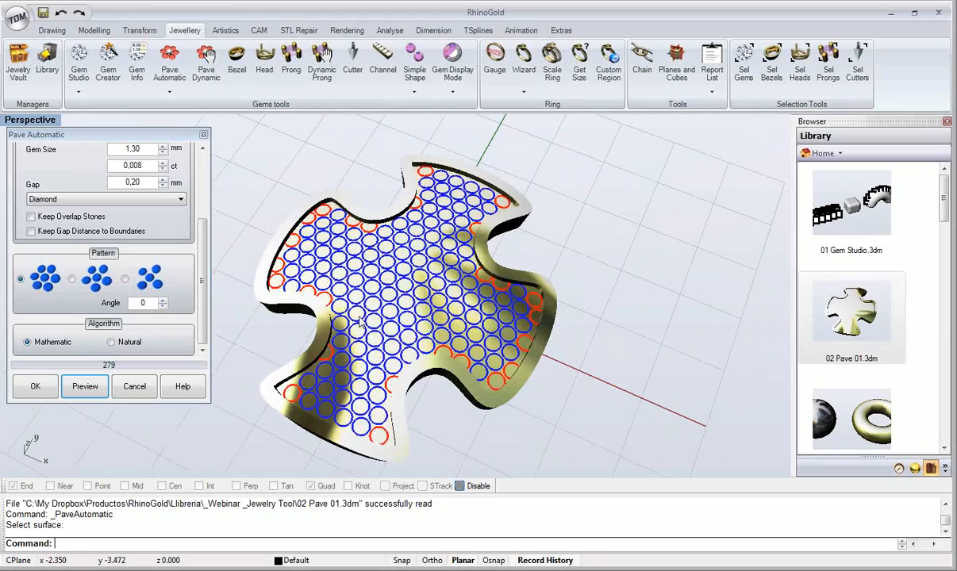
scroll(379, 313, "up", 5)
right_click_drag(381, 314, 387, 327, "shift")
right_click_drag(406, 282, 427, 275)
scroll(428, 275, "up", 4)
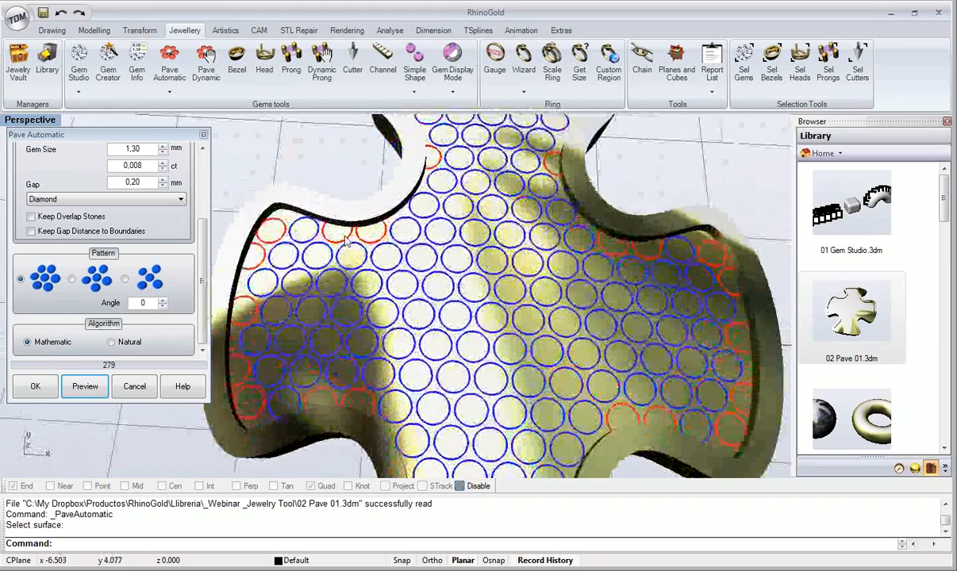
scroll(379, 240, "down", 2)
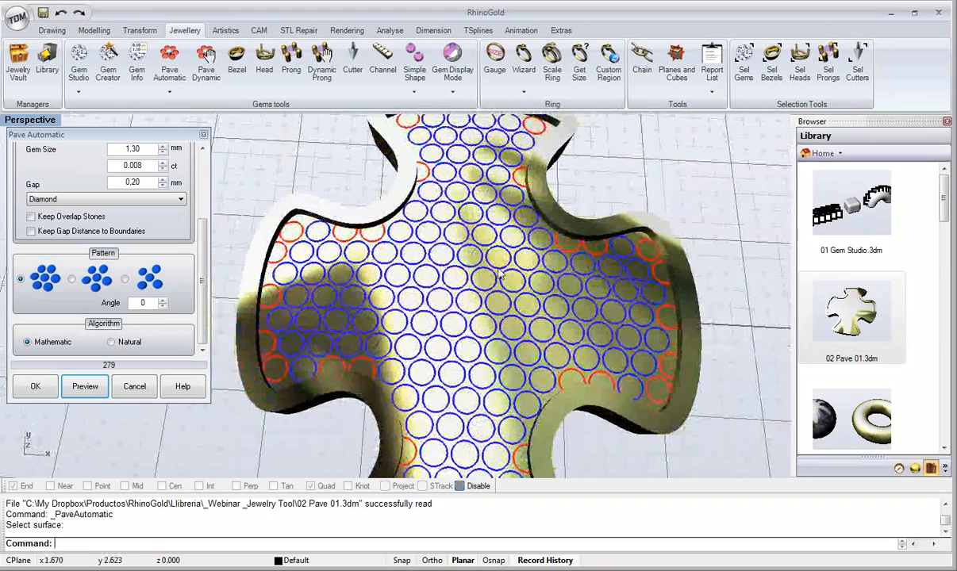
right_click_drag(509, 270, 371, 302, "shift")
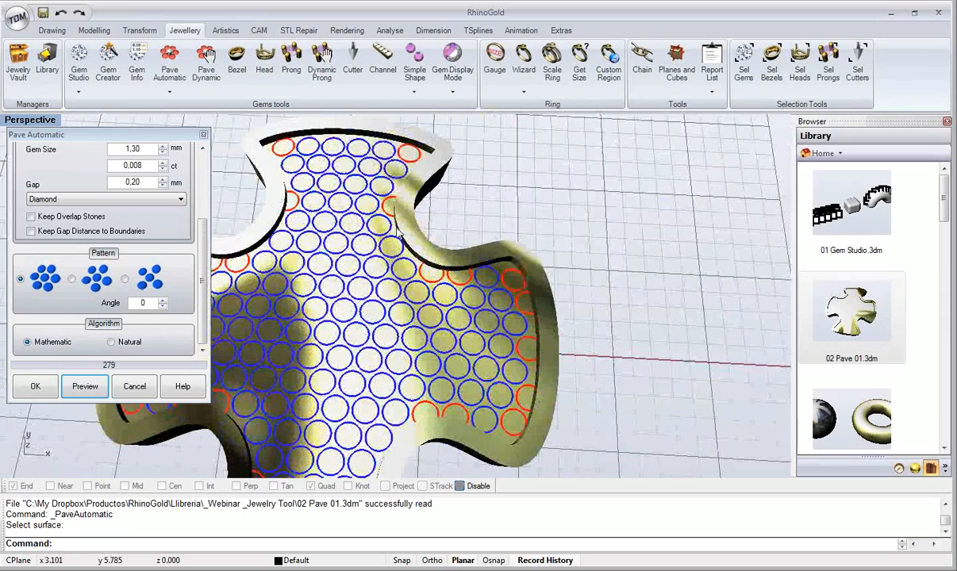
right_click_drag(271, 208, 366, 229, "shift")
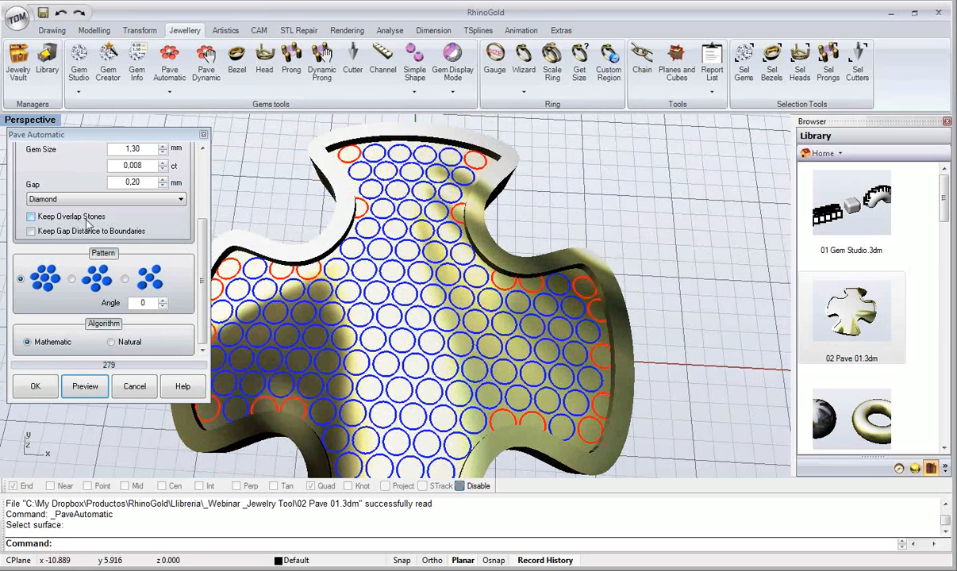
right_click_drag(336, 261, 375, 250, "shift")
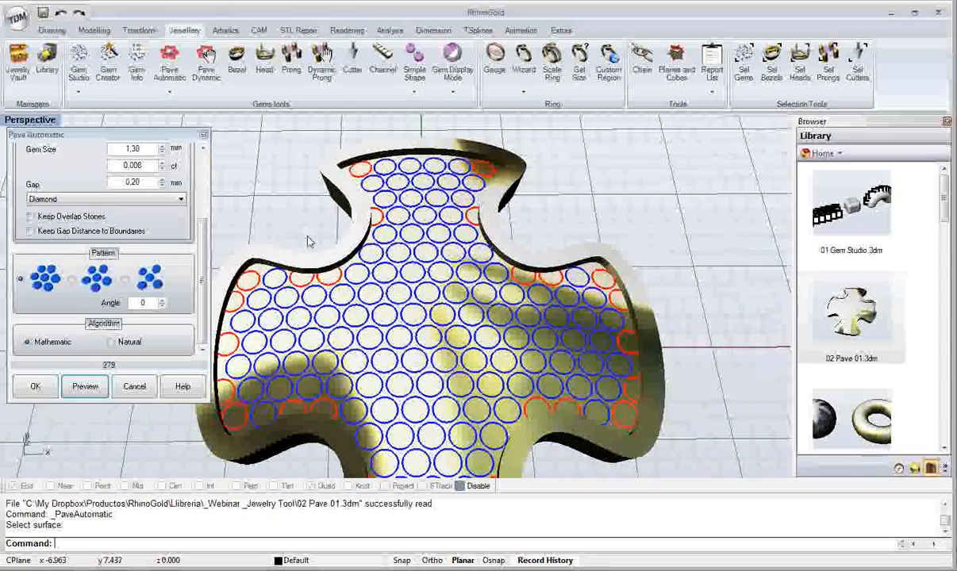
scroll(308, 242, "down", 2)
right_click_drag(297, 261, 313, 237)
scroll(341, 230, "down", 2)
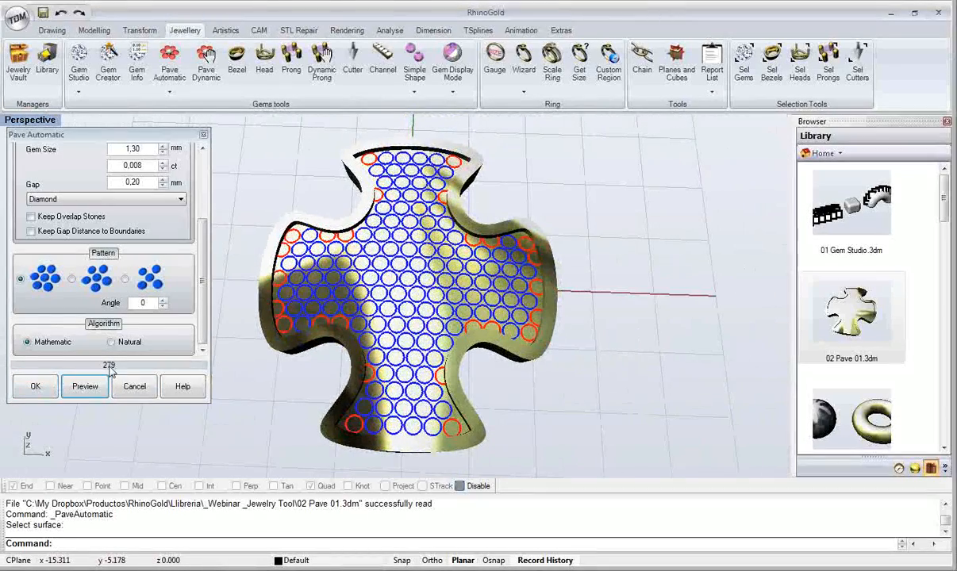
Step: Create the previewed pave of 1.30 mm diamonds on the cross-shaped surface
left_click(55, 386)
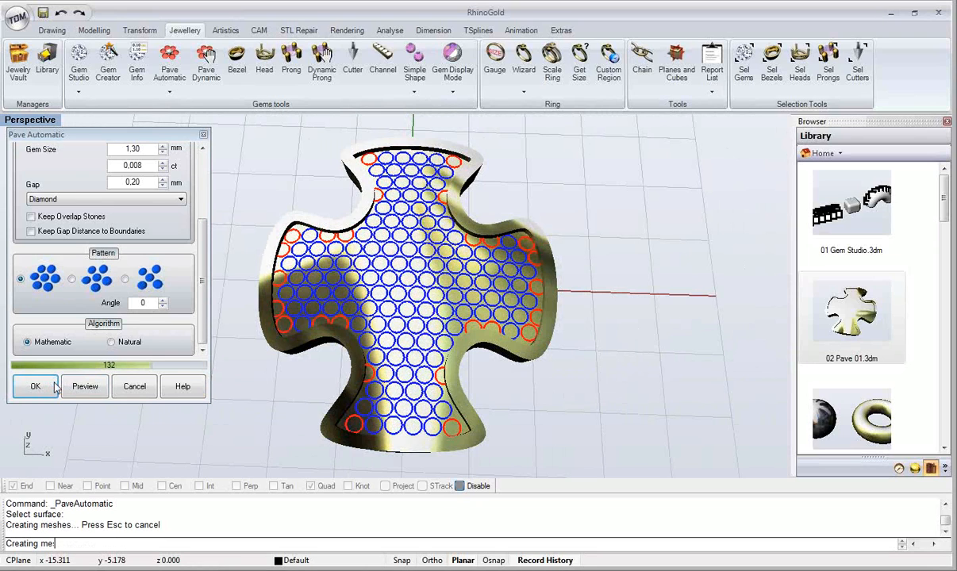
left_click(35, 387)
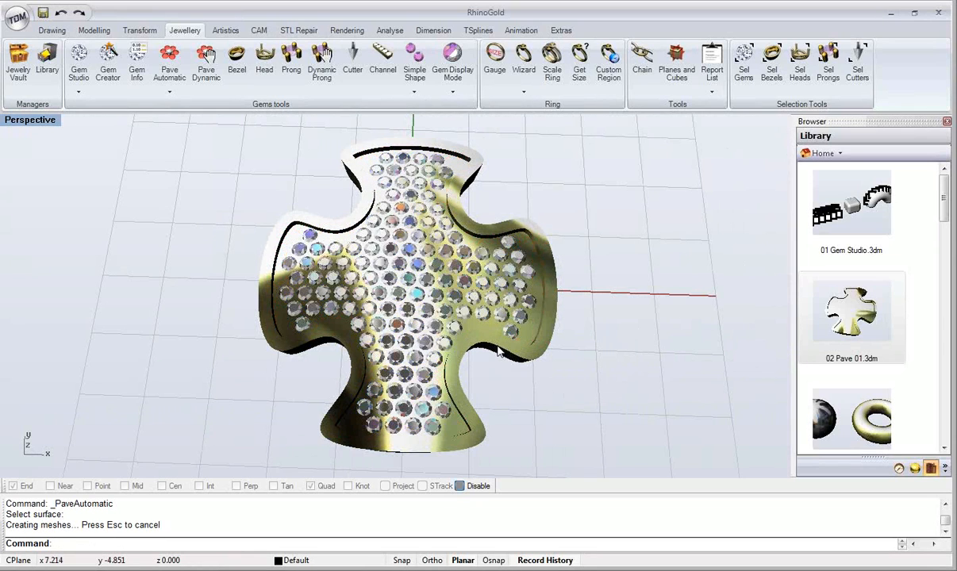
right_click_drag(456, 298, 445, 328)
Step: Select all the gems of the pave, clear the selection and view the paved piece from different angles
middle_click(445, 328)
left_click(431, 364)
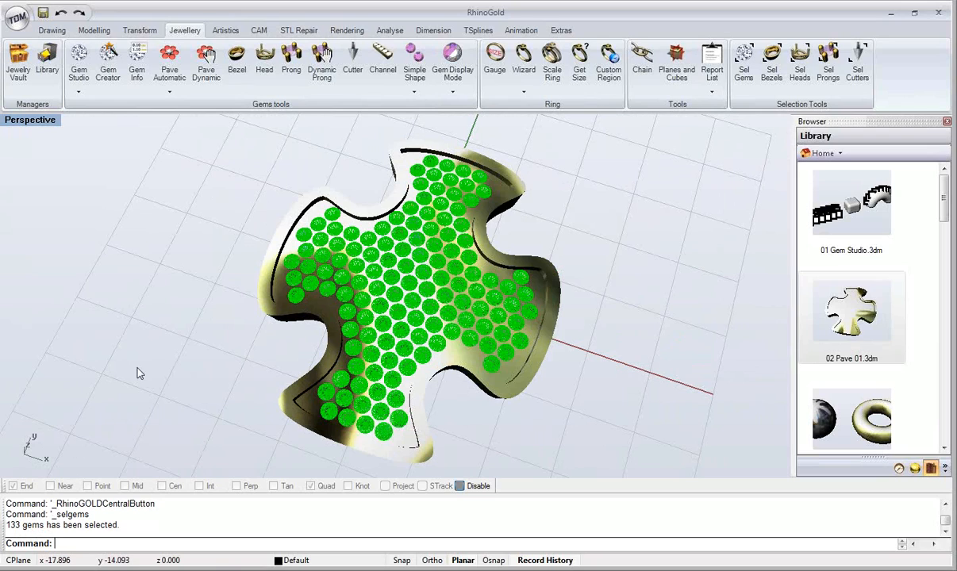
key("Delete")
right_click_drag(271, 295, 258, 240)
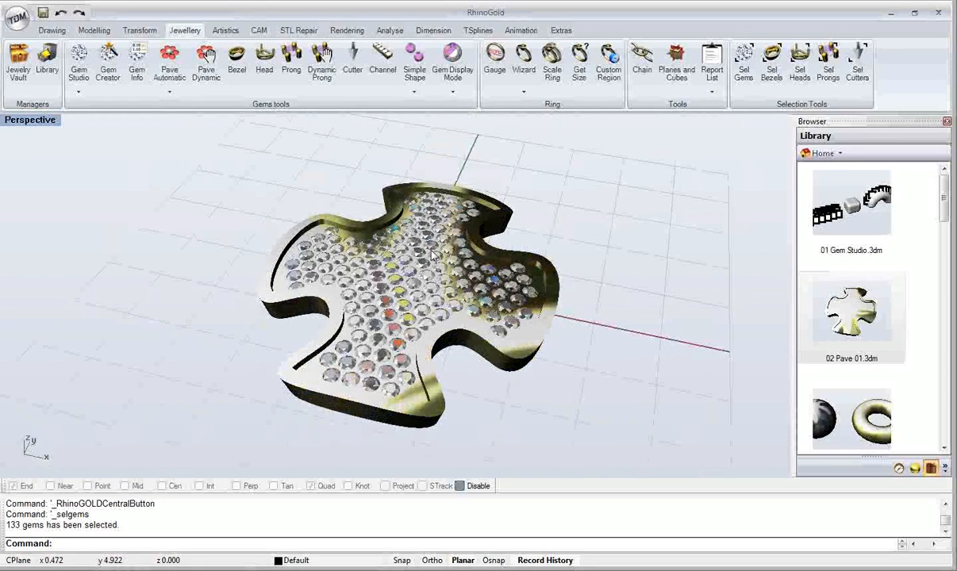
right_click_drag(433, 256, 426, 292)
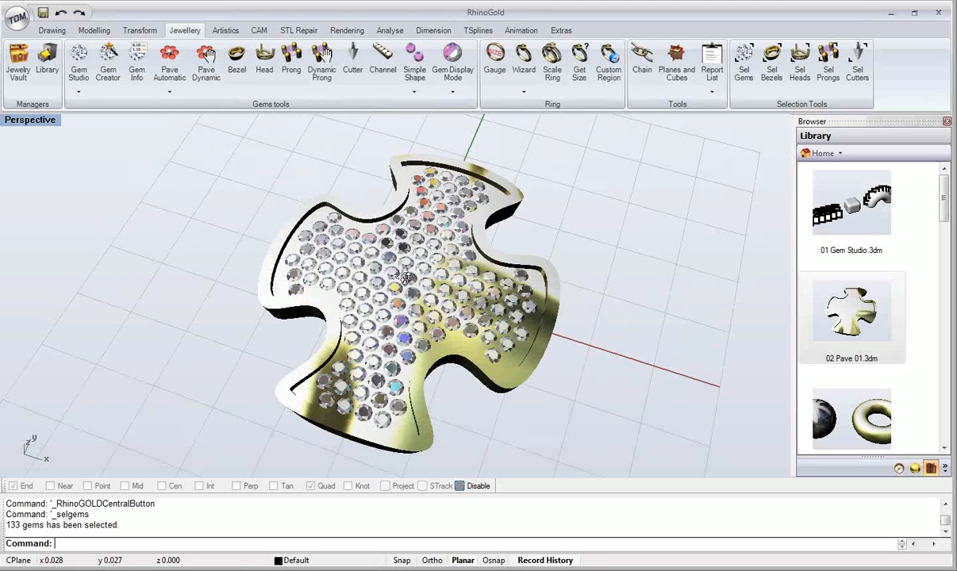
Step: Convert all the gems of the cross-shaped piece's pave to simple shapes
right_click_drag(386, 268, 381, 261)
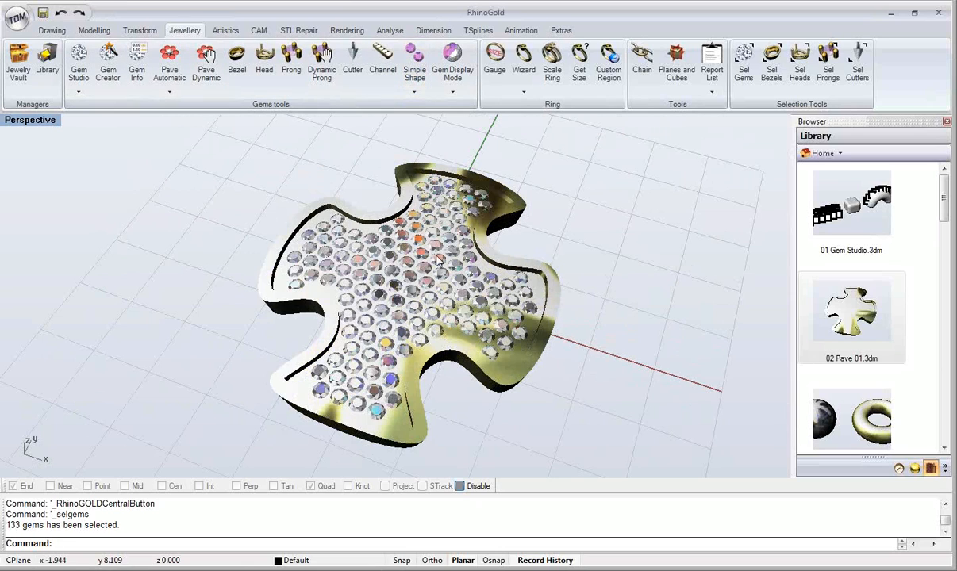
scroll(484, 306, "up", 2)
scroll(517, 320, "up", 3)
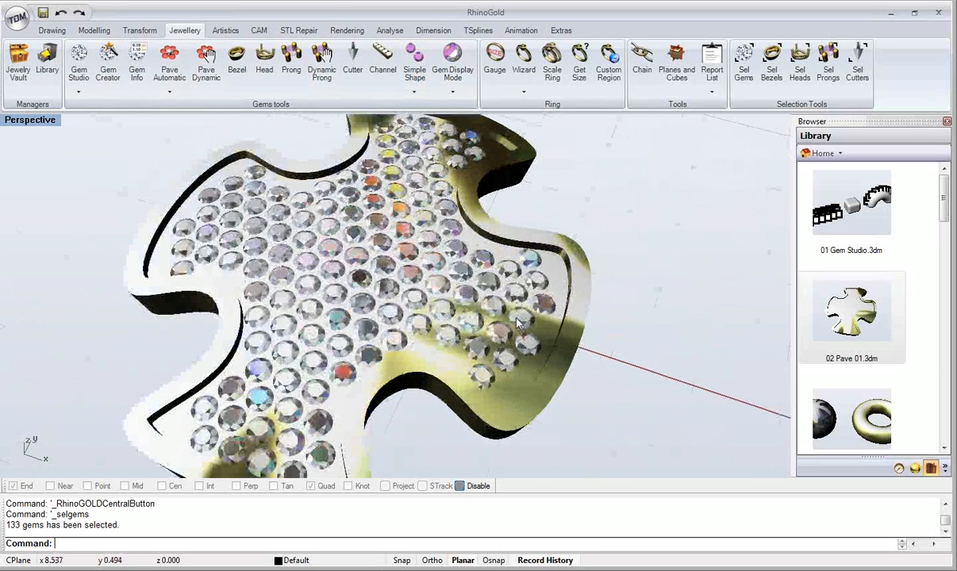
scroll(516, 321, "down", 5)
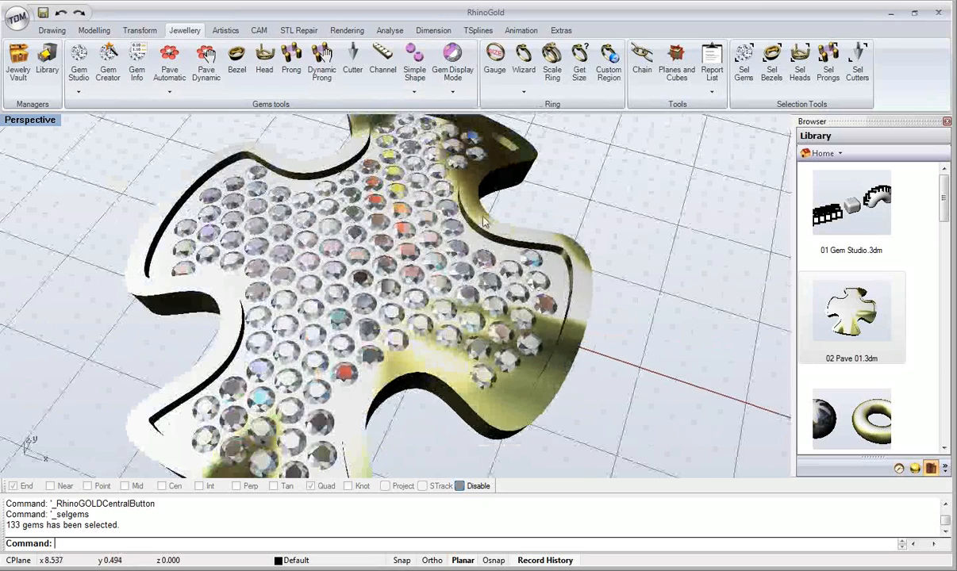
left_click(414, 65)
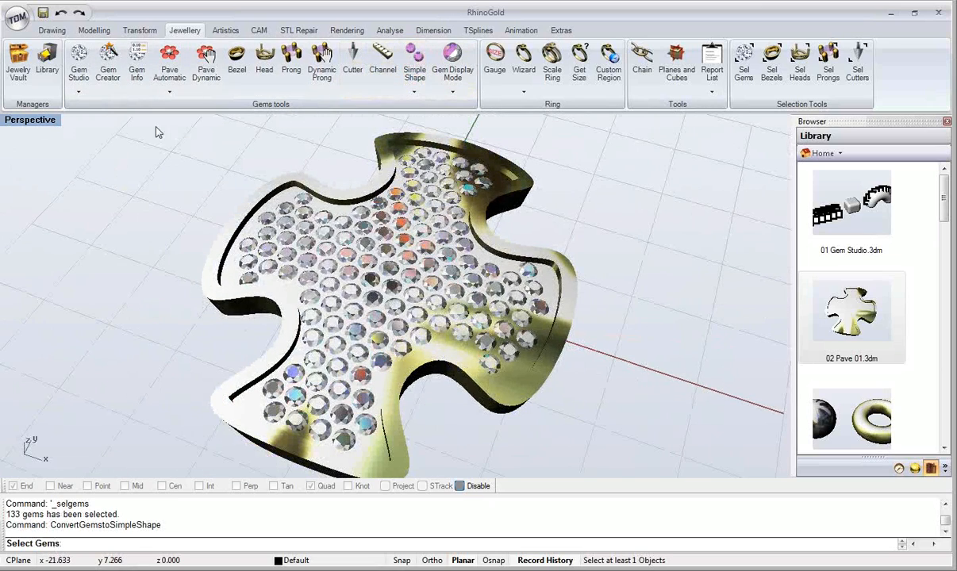
left_click_drag(155, 127, 718, 474)
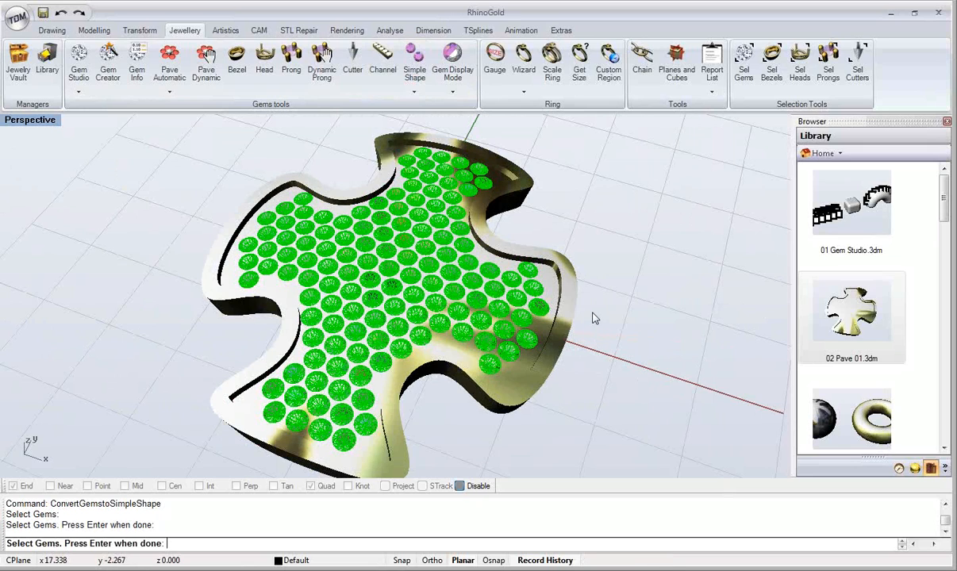
key("Return")
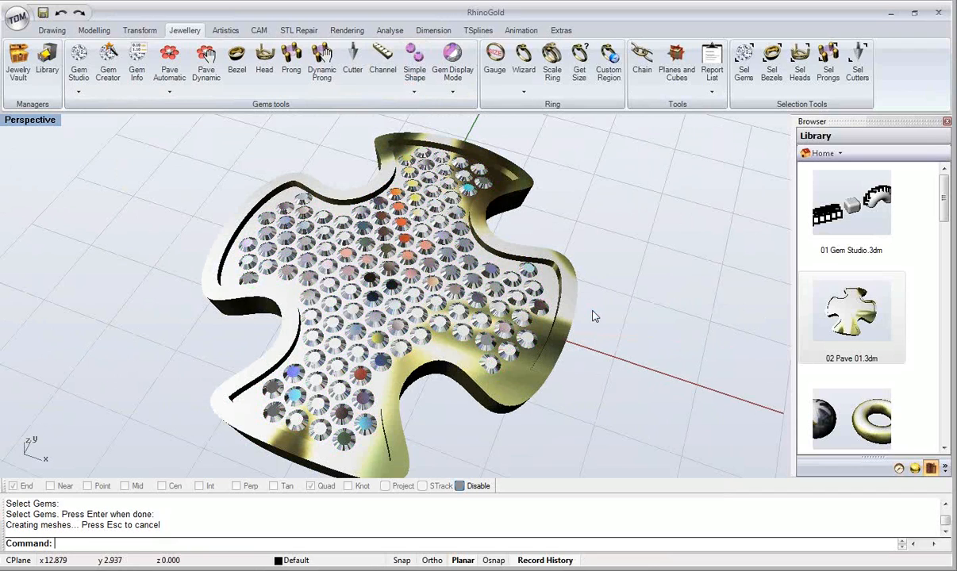
Step: Start a dynamic pave and pick the cross-shaped top face as the pave surface
right_click_drag(459, 293, 394, 286)
scroll(394, 286, "up", 6)
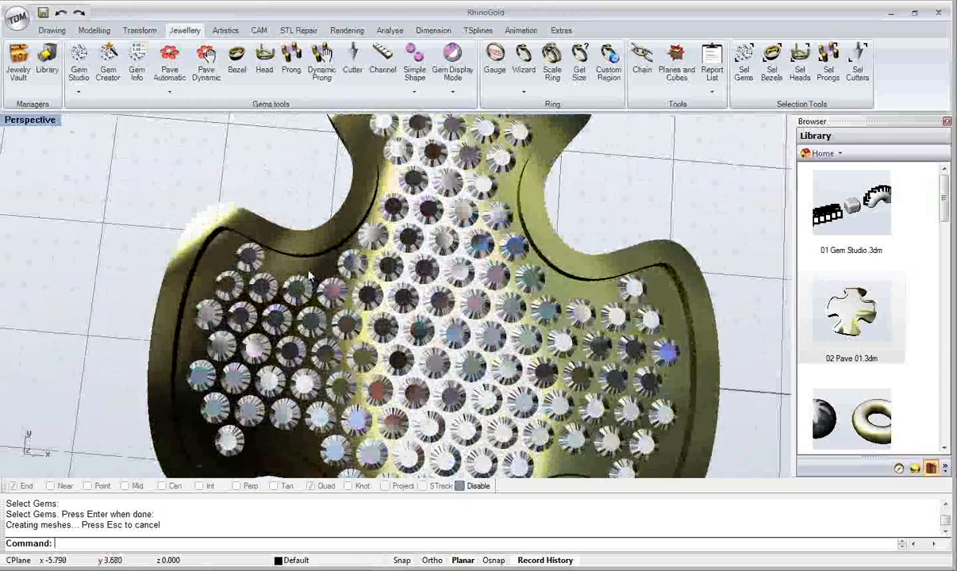
scroll(252, 341, "down", 4)
right_click_drag(298, 329, 250, 295)
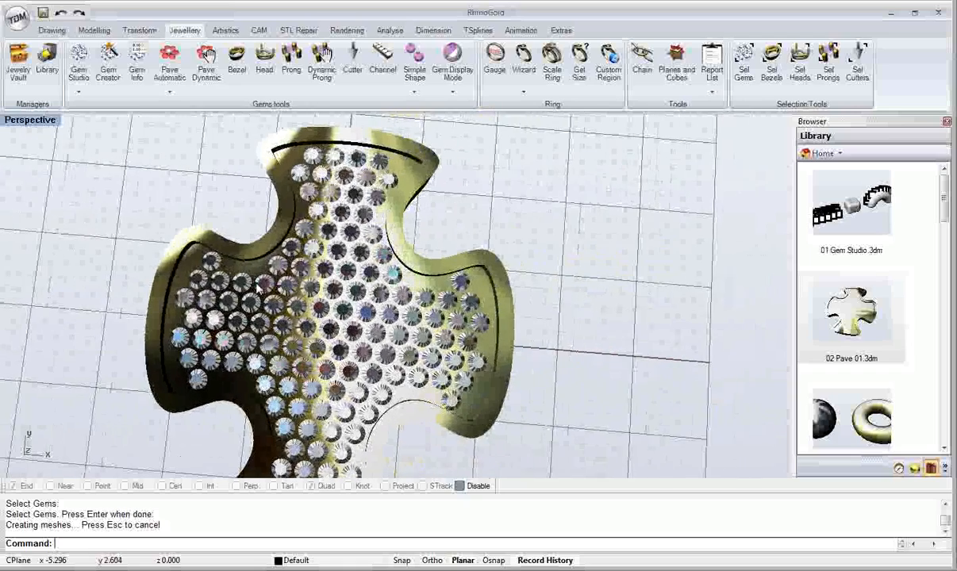
left_click(199, 77)
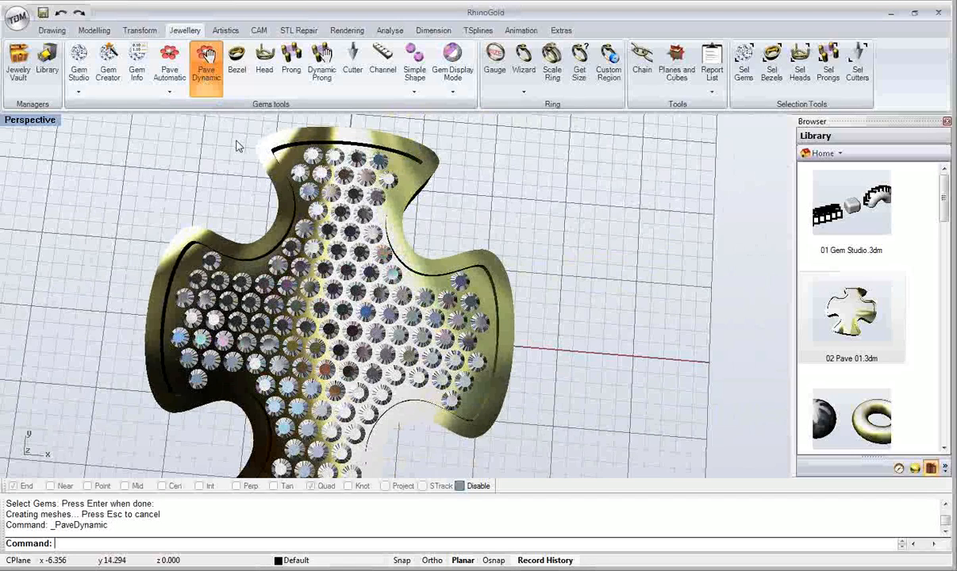
left_click_drag(403, 162, 567, 168)
right_click_drag(370, 194, 387, 209, "shift")
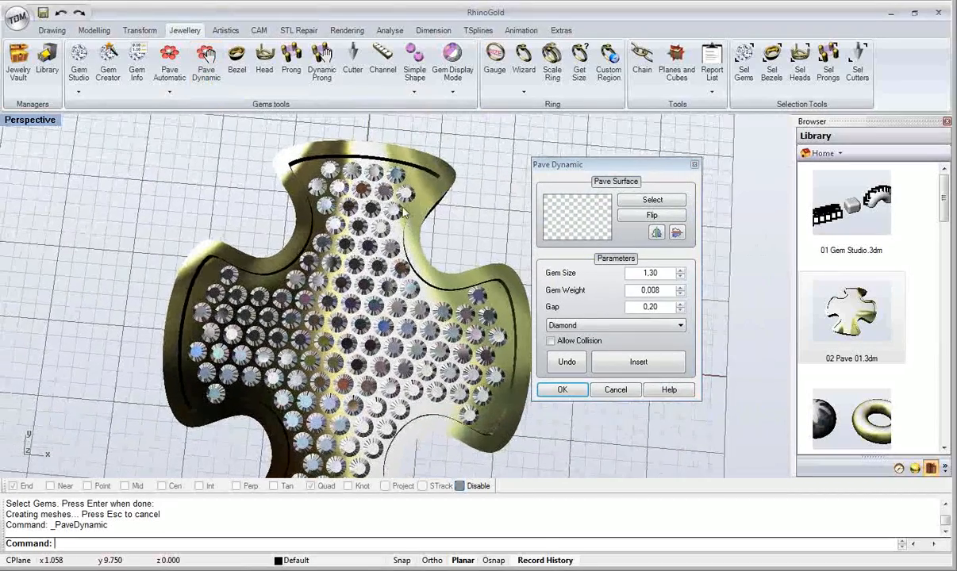
left_click(632, 200)
scroll(386, 174, "up", 4)
left_click(386, 172)
Step: Insert 1.10 mm diamonds with a 0.10 gap and both symmetry options on in the side arms' empty outer corners
right_click_drag(333, 188, 335, 216, "shift")
scroll(334, 219, "down", 5)
scroll(357, 234, "up", 7)
right_click_drag(369, 237, 335, 270, "shift")
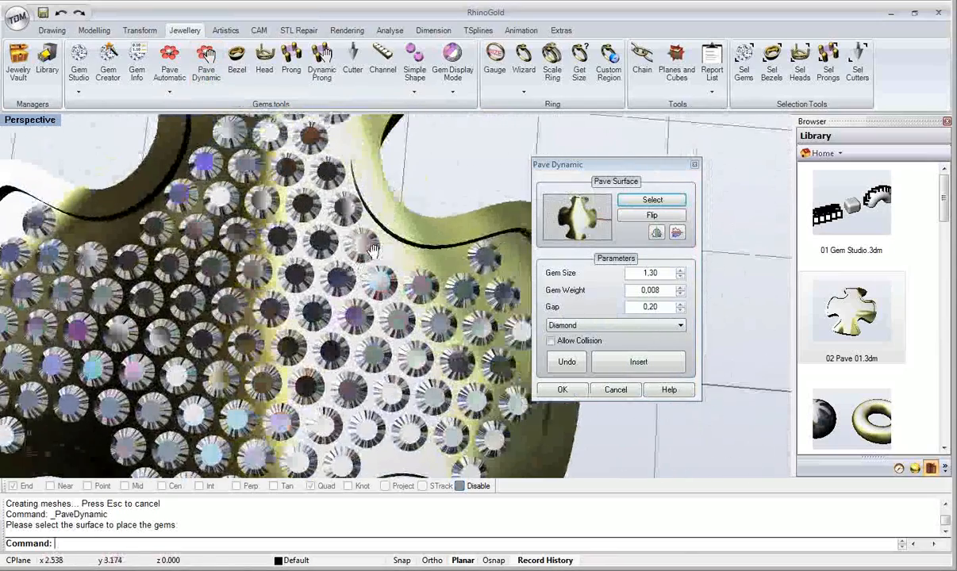
left_click(679, 277)
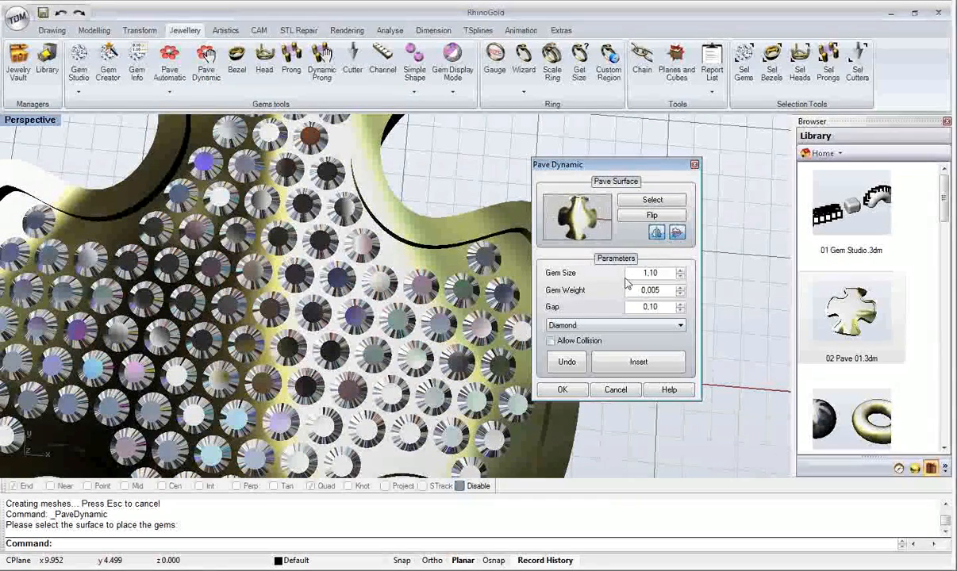
left_click(618, 371)
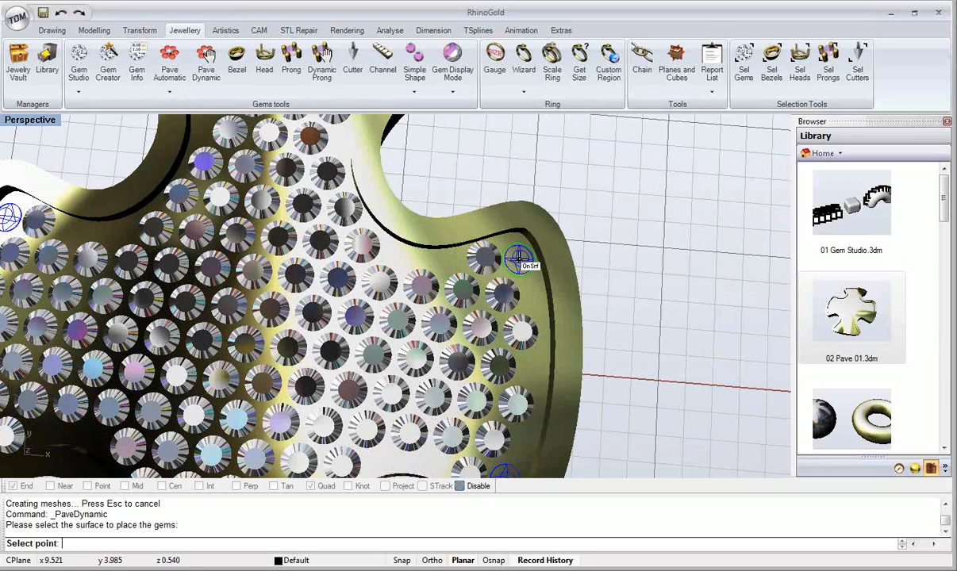
scroll(469, 260, "up", 5)
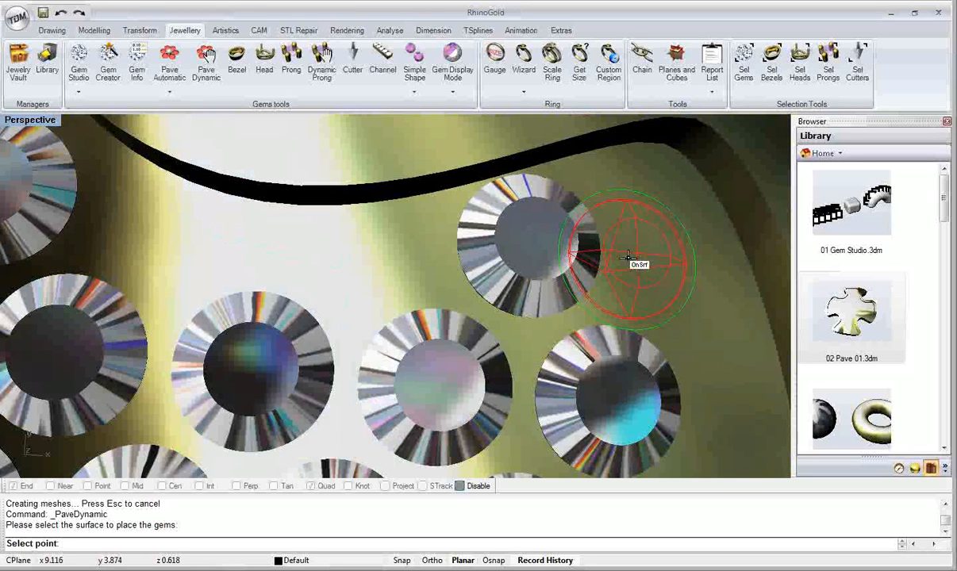
left_click(627, 257)
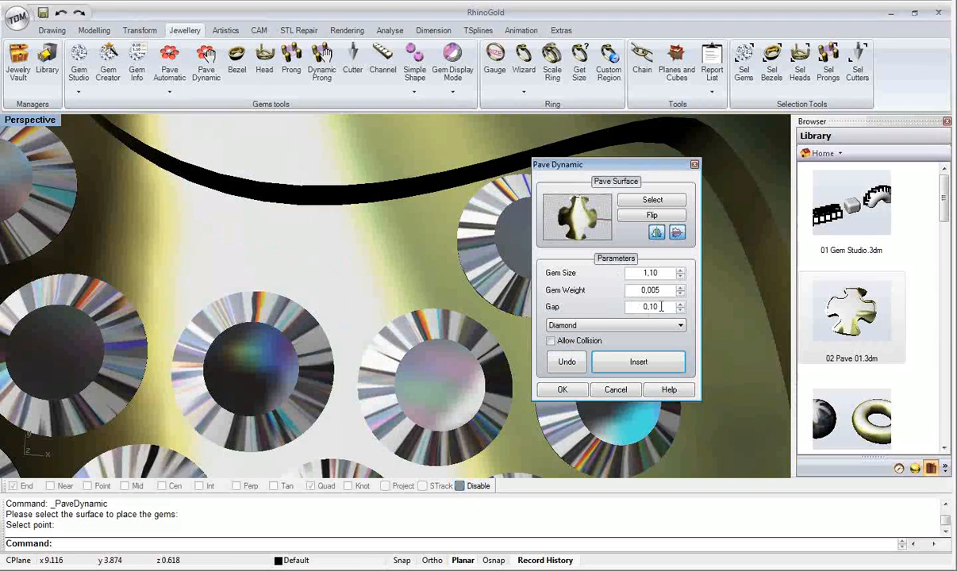
left_click(603, 361)
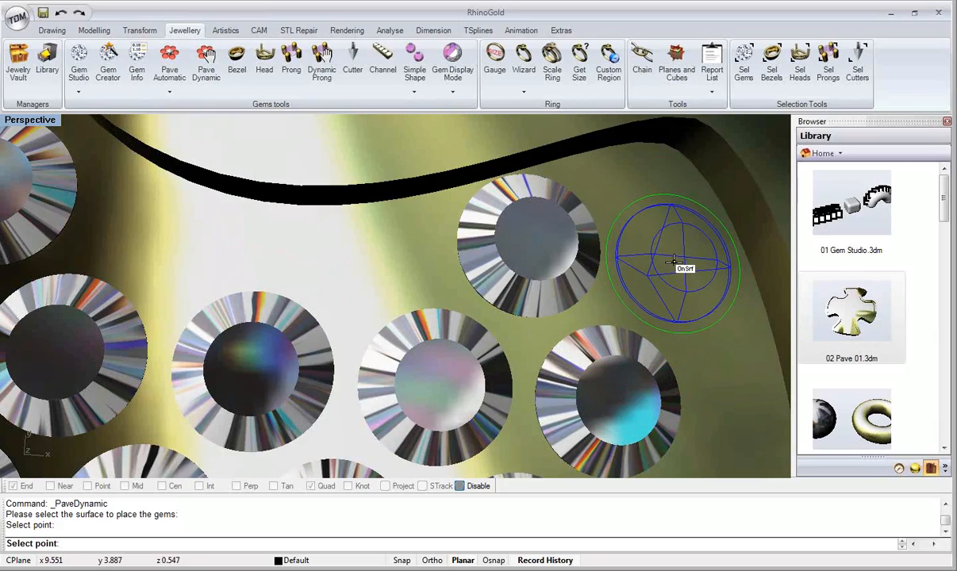
left_click(673, 260)
Step: Add a mirrored 1.10 mm diamond in the empty right corner of the upper arm and end the placement
scroll(676, 261, "down", 5)
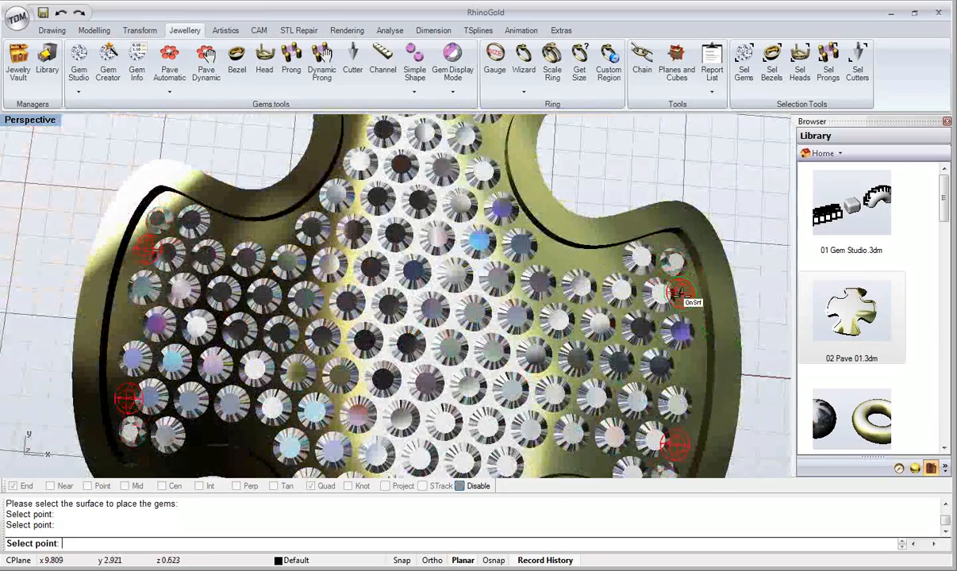
scroll(567, 265, "up", 4)
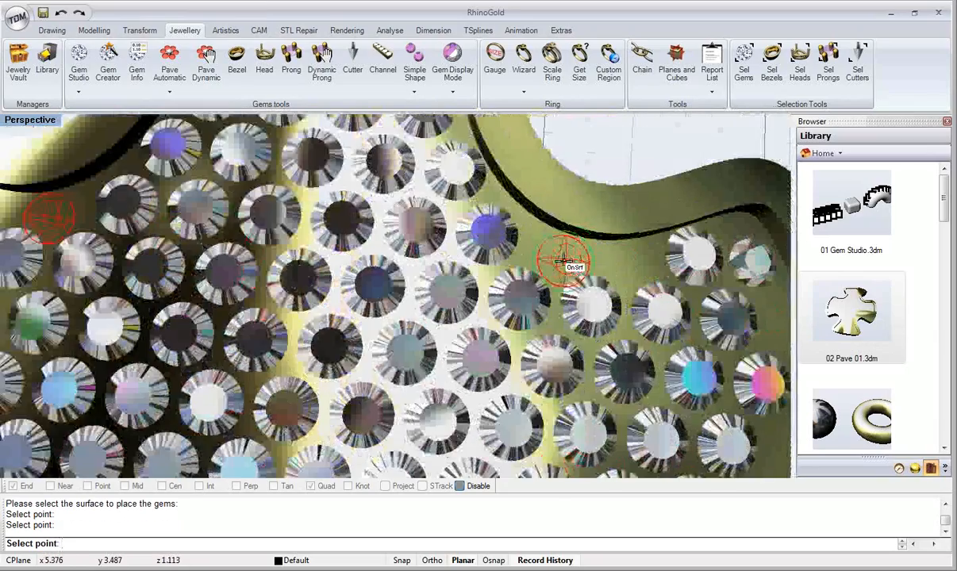
scroll(561, 262, "down", 5)
scroll(454, 305, "up", 4)
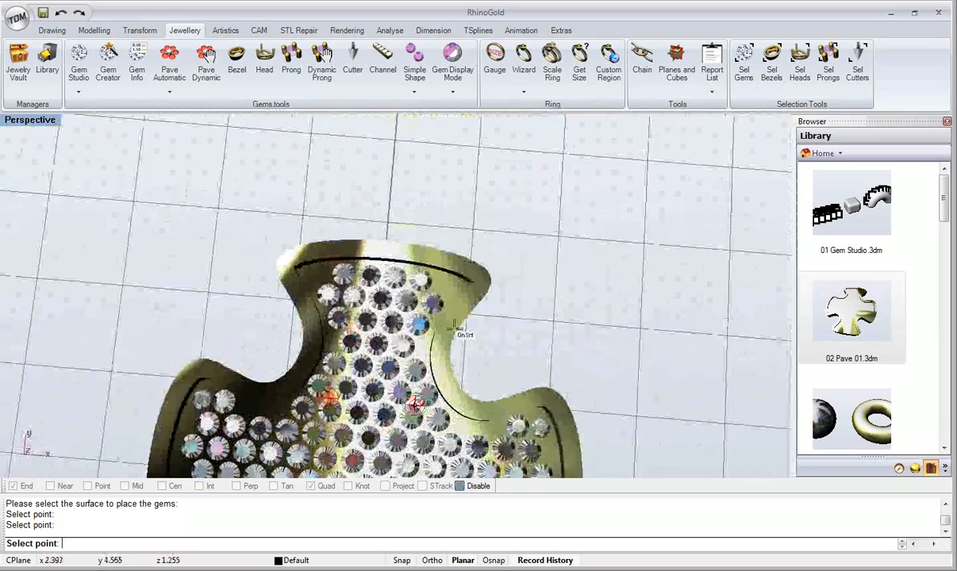
scroll(454, 305, "up", 5)
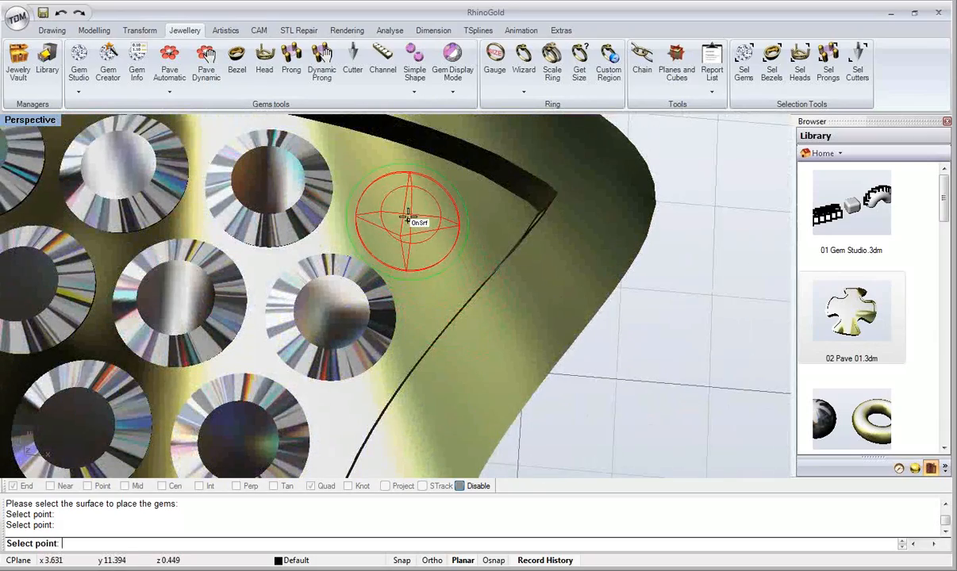
scroll(409, 213, "down", 5)
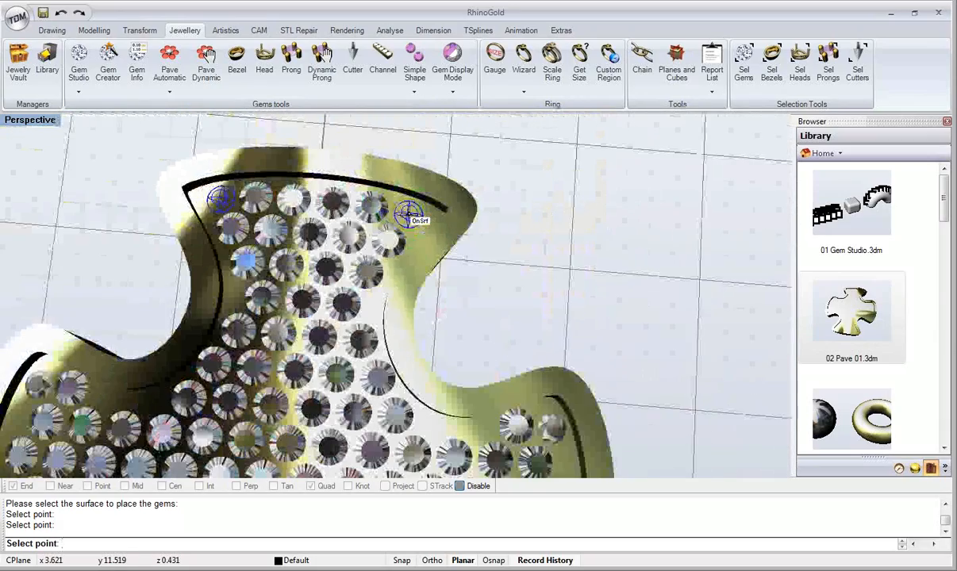
scroll(408, 213, "down", 4)
scroll(408, 212, "down", 2)
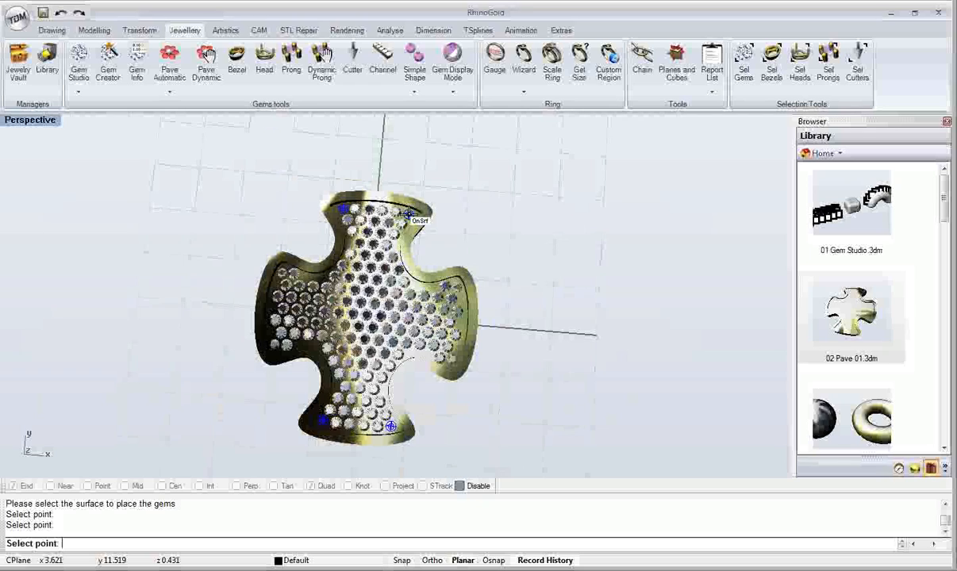
scroll(408, 213, "up", 6)
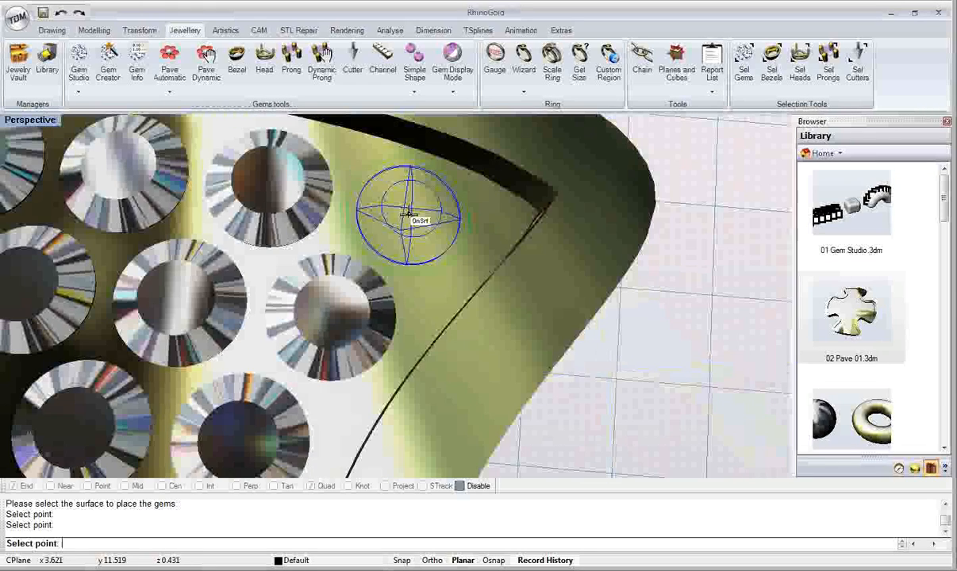
left_click(409, 212)
scroll(407, 208, "down", 6)
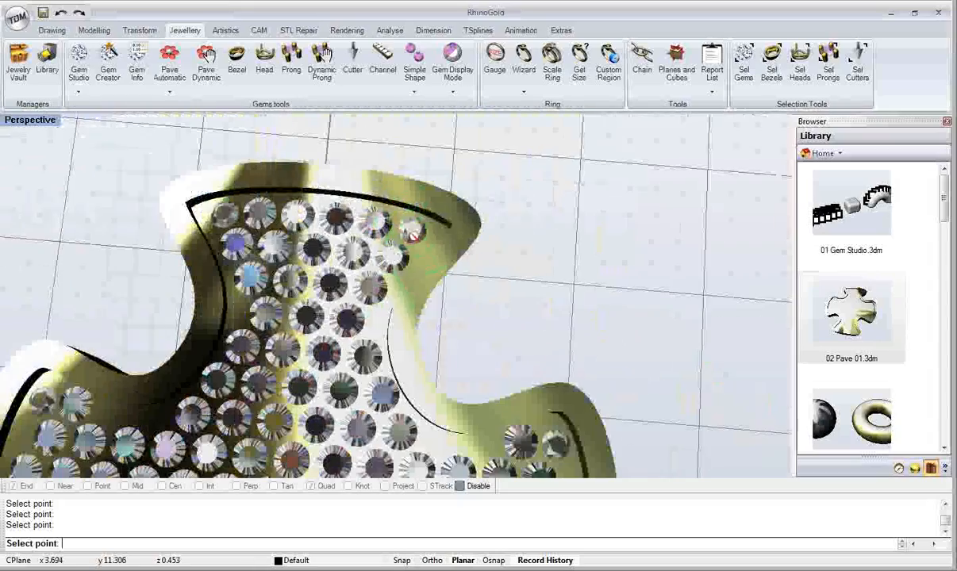
key("Return")
Step: Set the gem size to 0.90 and insert two mirrored diamonds along the right arm's upper inner edge
scroll(465, 282, "up", 2)
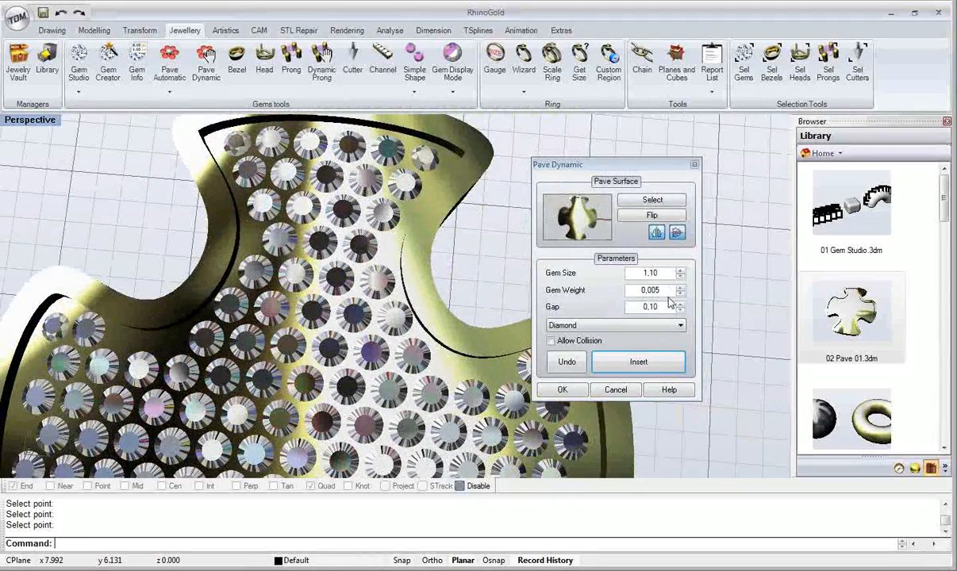
left_click(680, 276)
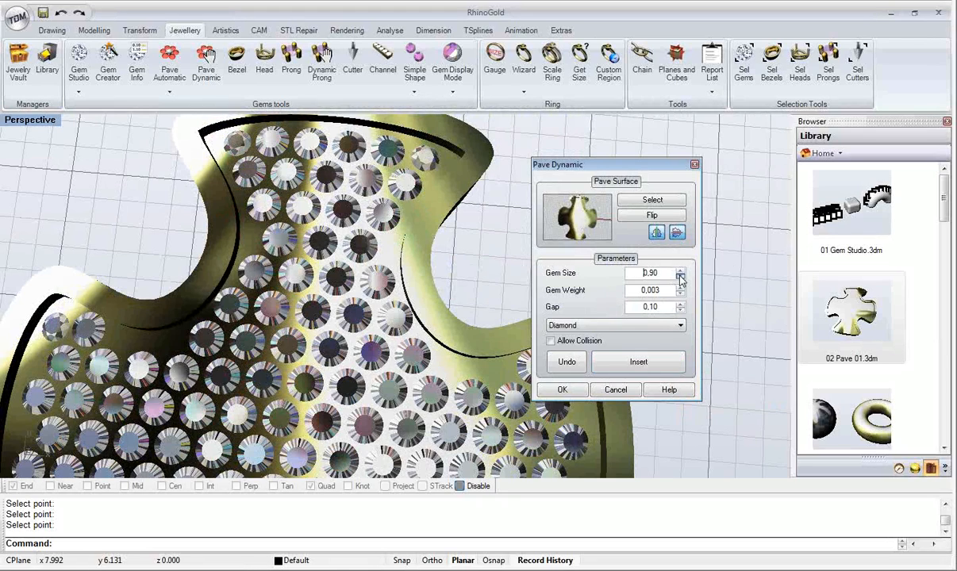
left_click(639, 362)
scroll(401, 349, "up", 4)
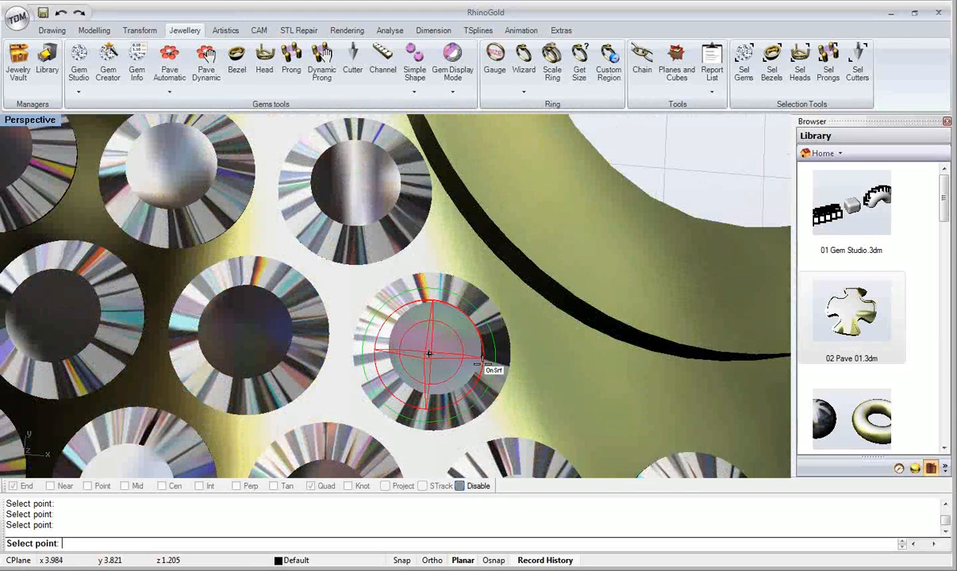
left_click(608, 406)
right_click_drag(644, 410, 431, 285, "shift")
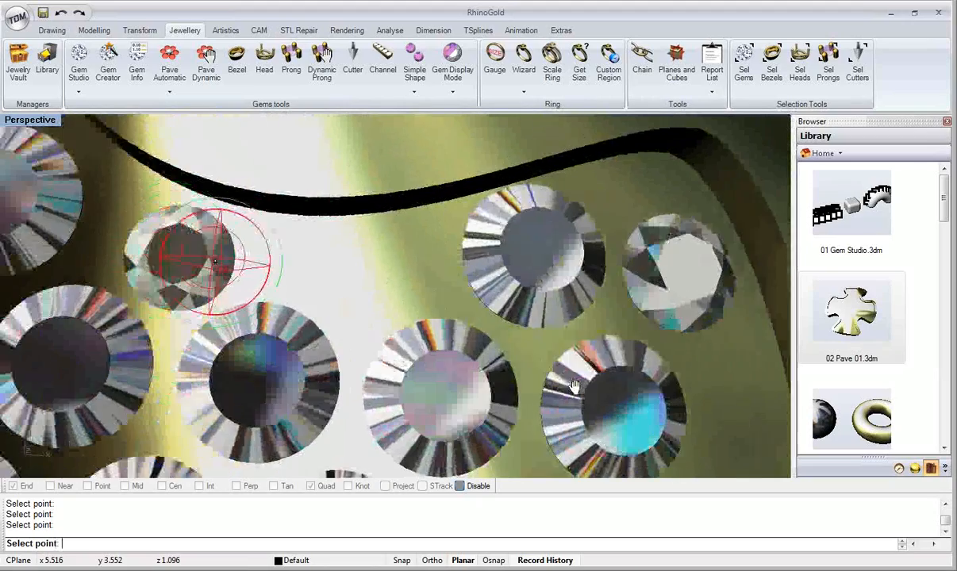
left_click(363, 275)
Step: Place a mirrored 0.90 mm diamond in the gap just below the right arm's upper corner gem
scroll(365, 286, "down", 5)
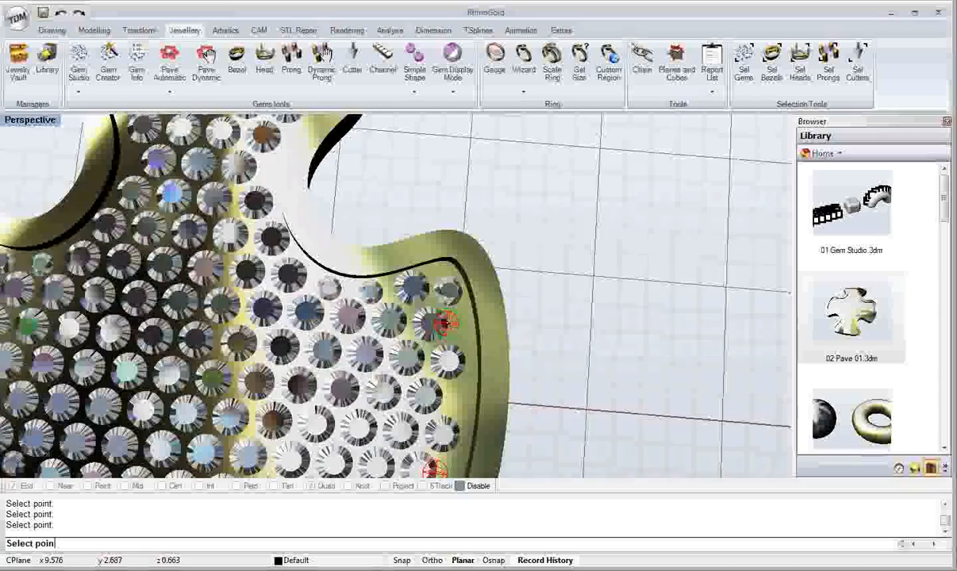
scroll(444, 324, "up", 2)
scroll(460, 327, "up", 3)
left_click(473, 342)
scroll(474, 359, "down", 4)
scroll(487, 327, "up", 3)
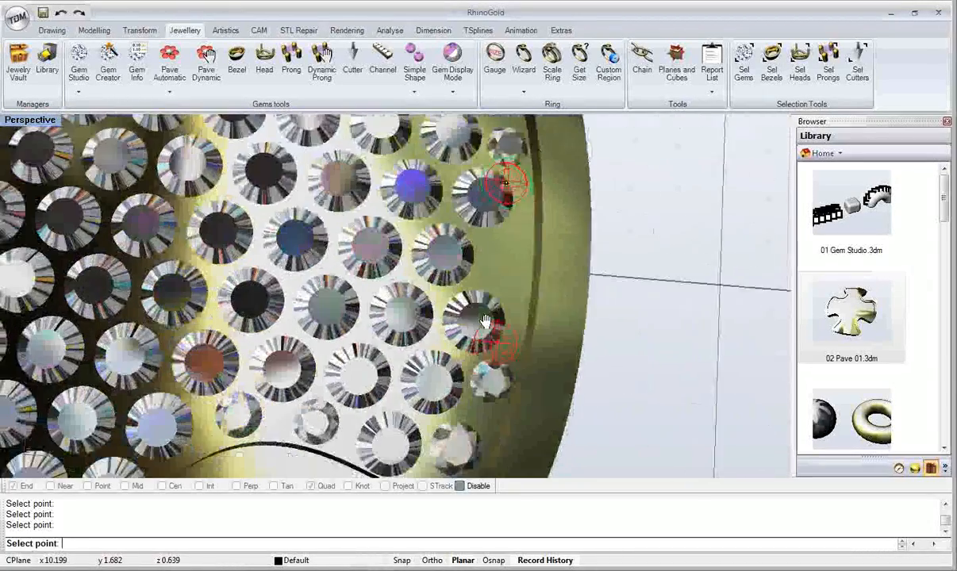
Step: Place a 0.90 mm diamond on the horizontal symmetry axis at the right arm's outer edge
right_click_drag(487, 326, 492, 345, "shift")
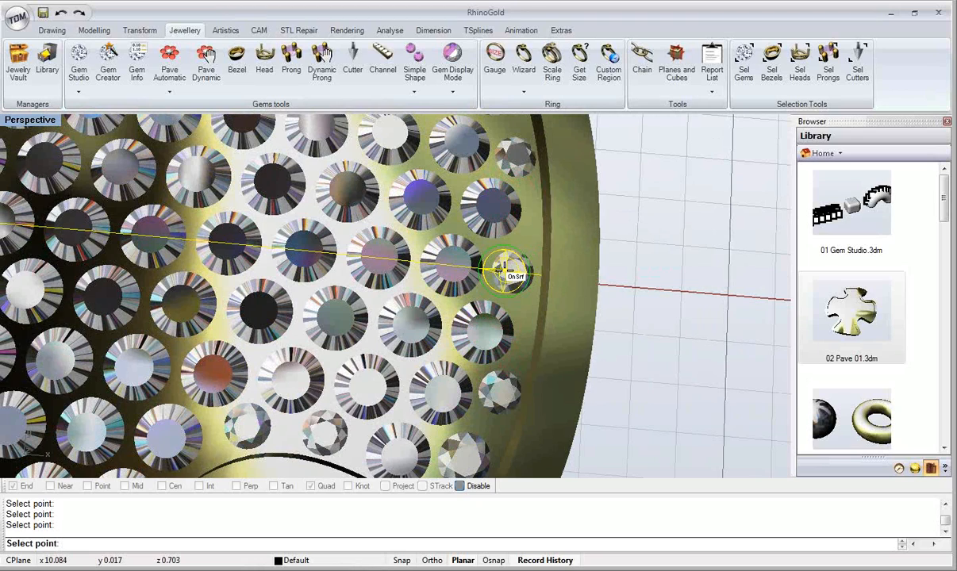
scroll(504, 272, "up", 3)
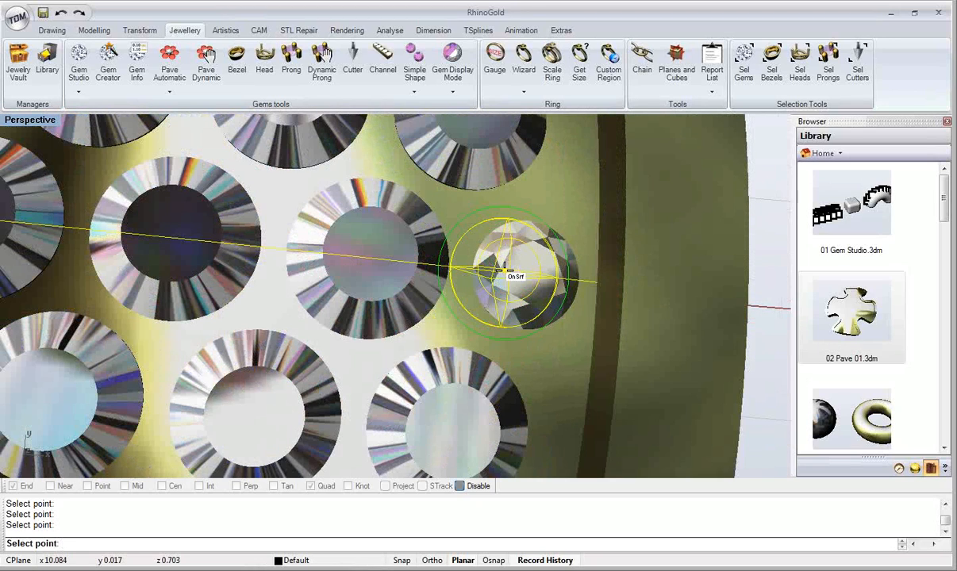
scroll(505, 271, "down", 3)
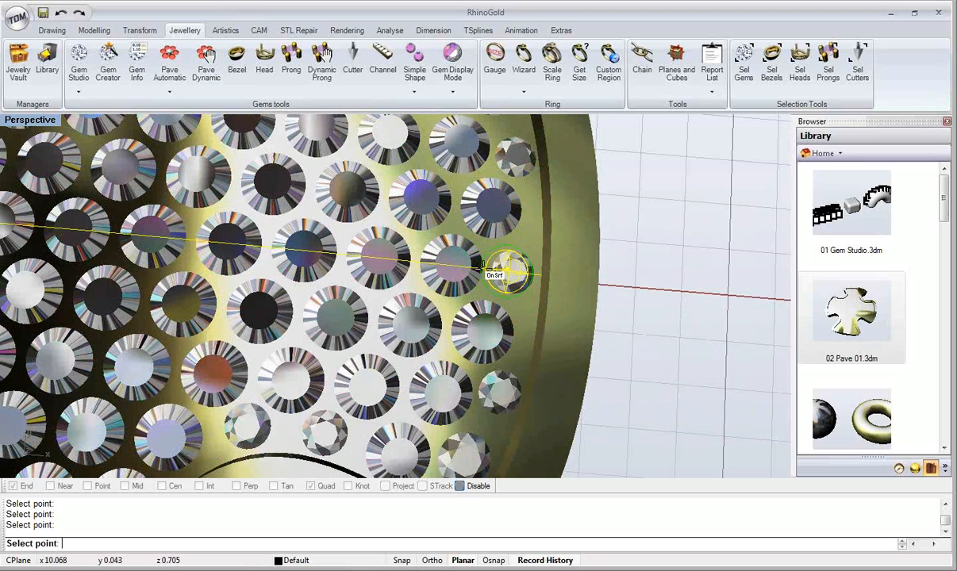
scroll(389, 258, "down", 6)
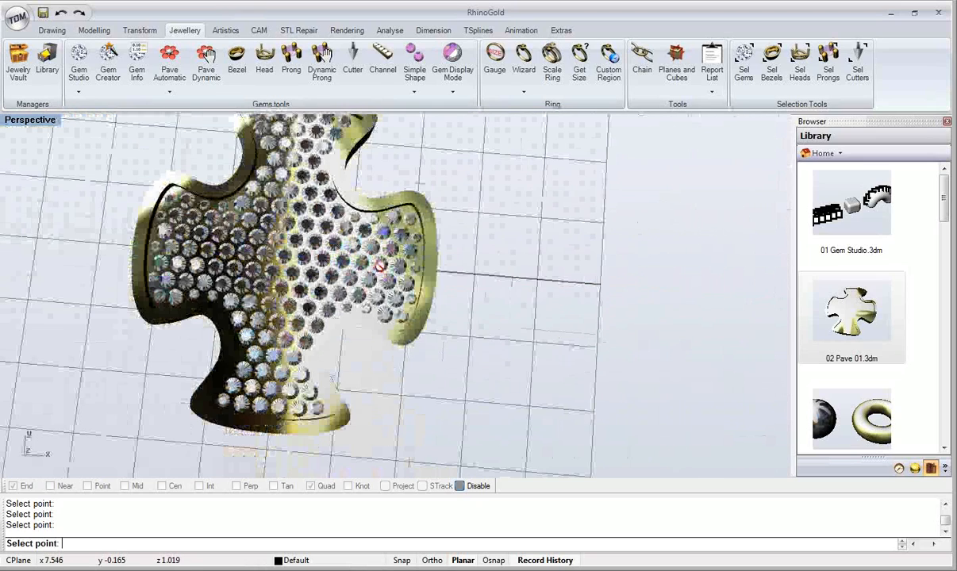
scroll(381, 266, "up", 2)
scroll(382, 266, "up", 5)
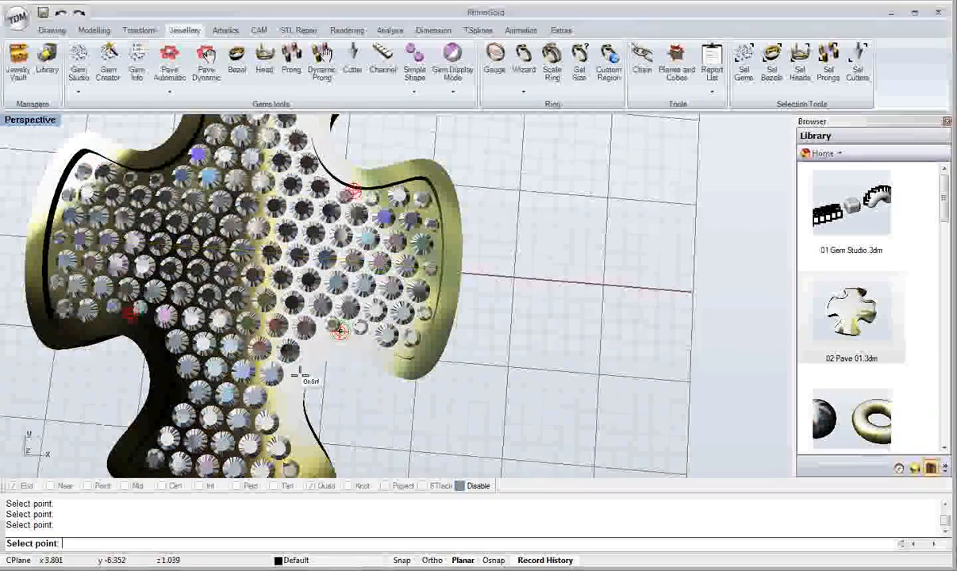
Step: Place a mirrored 0.90 mm diamond in the gap along the upper arm's right inner edge and accept the Pave Dynamic gems
scroll(280, 401, "up", 2)
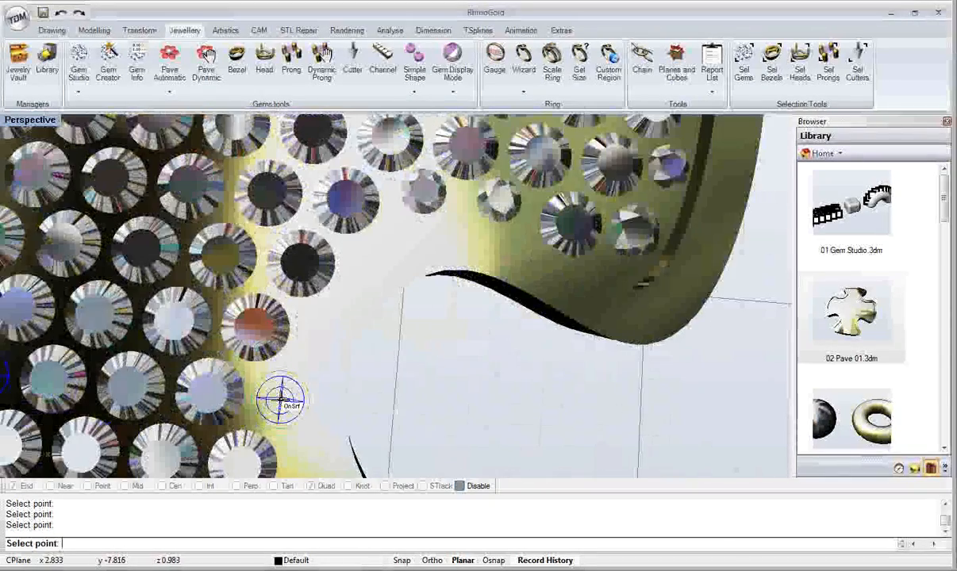
scroll(280, 401, "down", 2)
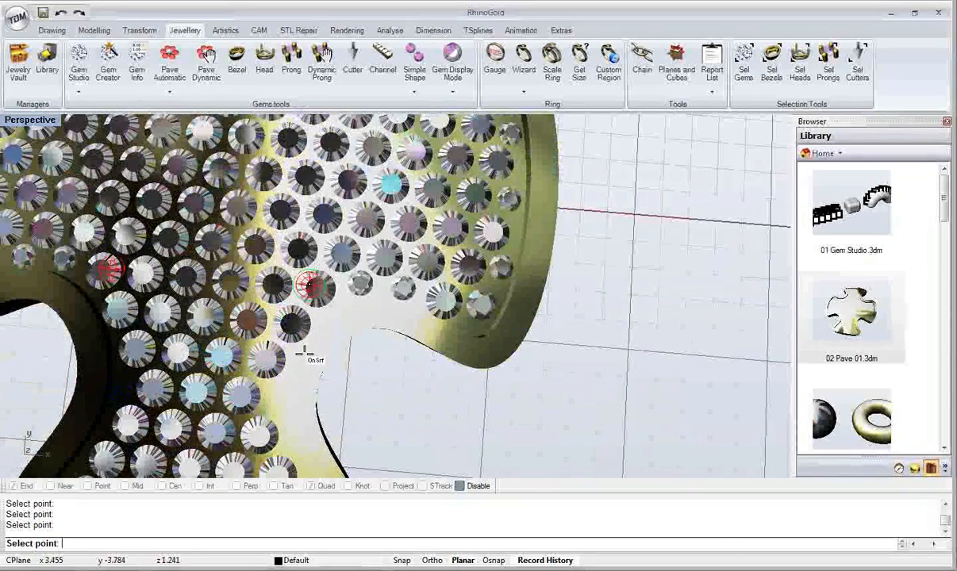
right_click_drag(322, 228, 317, 359, "shift")
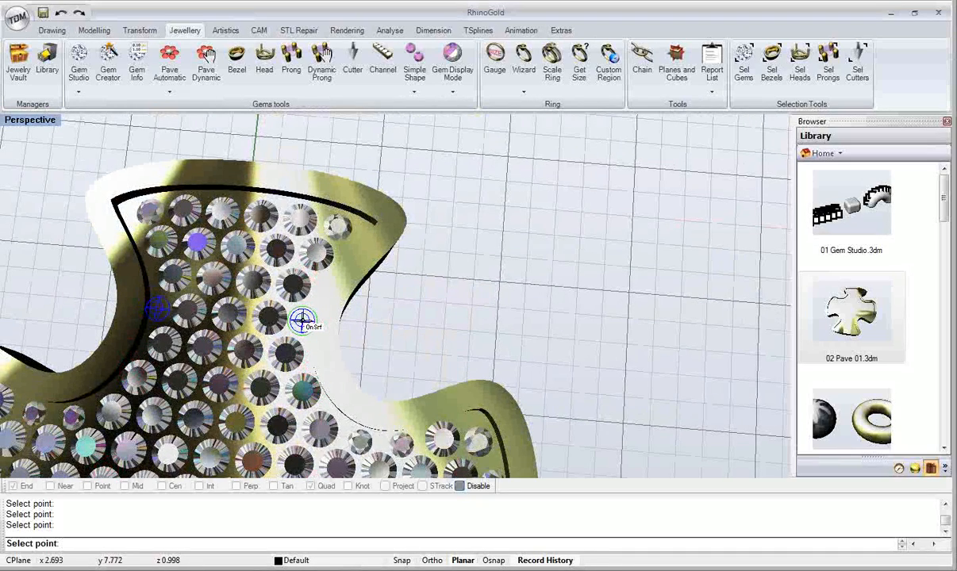
left_click(302, 320)
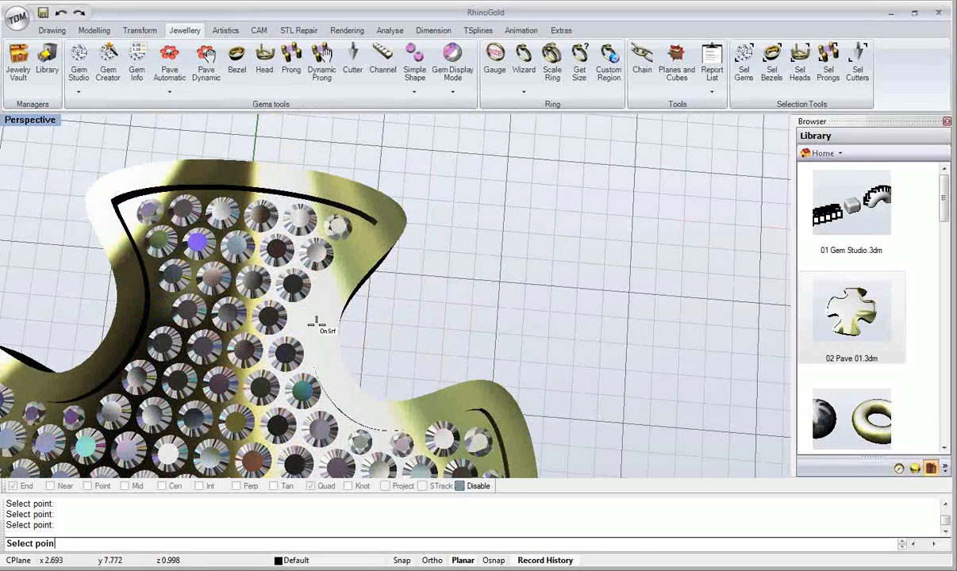
right_click(374, 324)
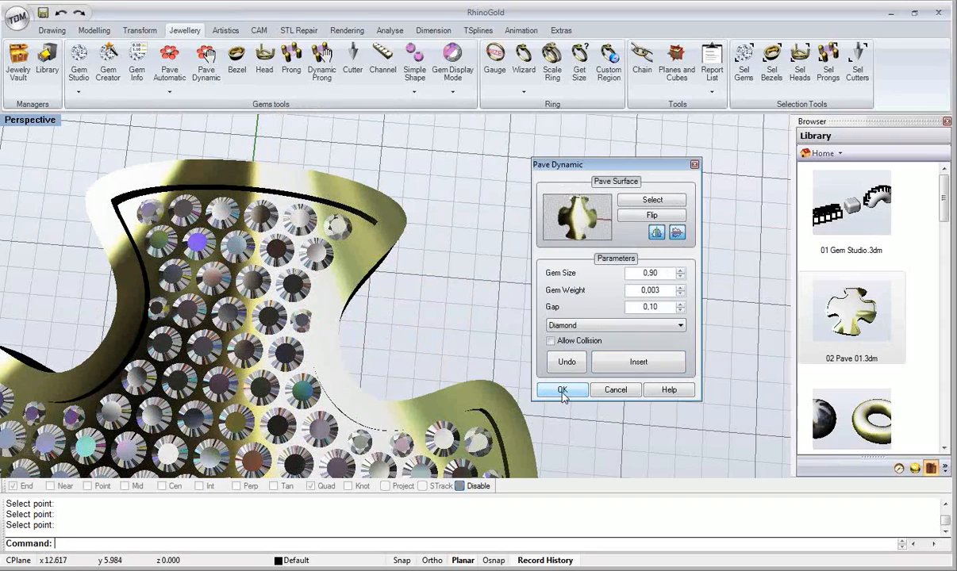
left_click(562, 390)
Step: Start the Move by Normal command and select all the gems of the cross pave
right_click_drag(380, 335, 555, 119, "shift")
scroll(456, 238, "down", 10)
right_click_drag(451, 222, 366, 265, "shift")
scroll(368, 277, "up", 7)
scroll(367, 277, "down", 4)
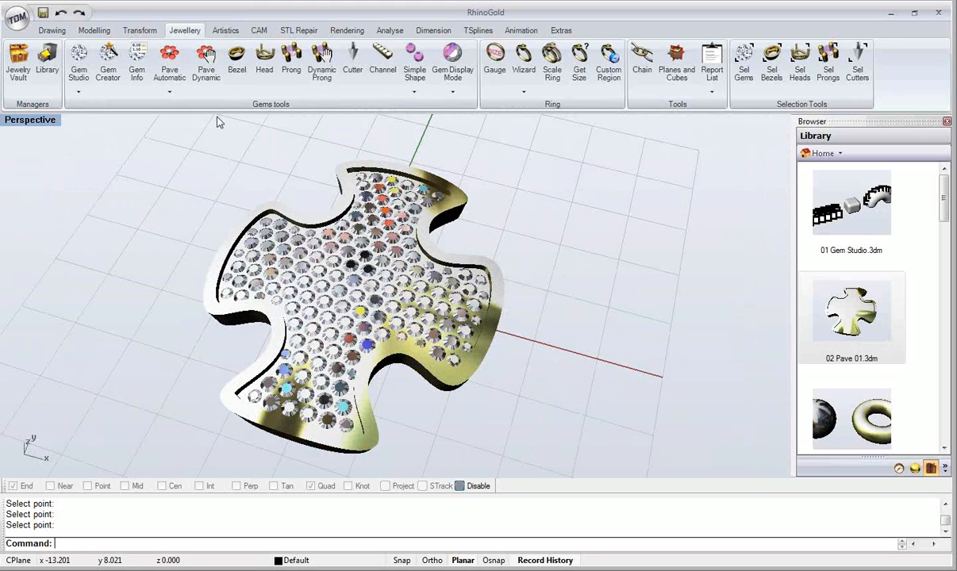
left_click(135, 32)
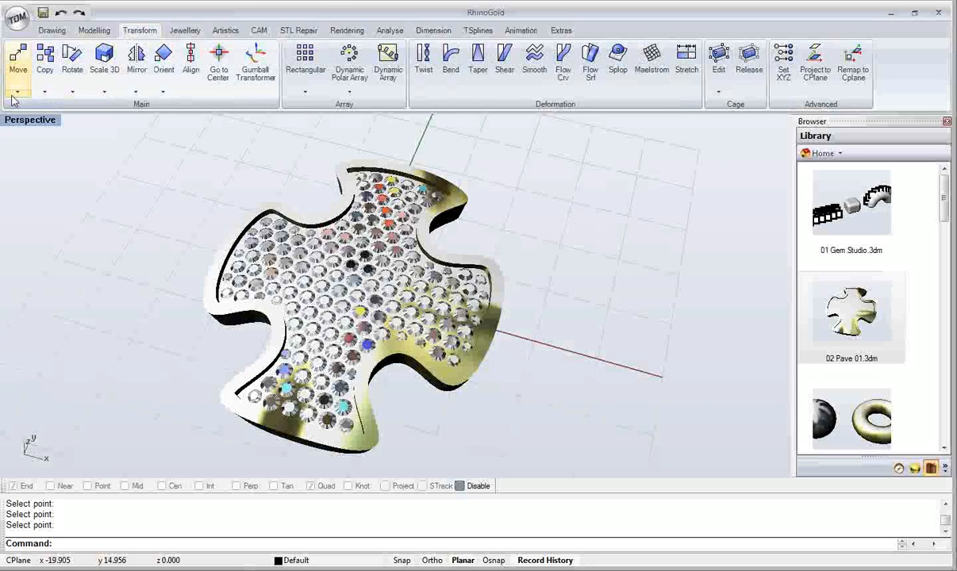
left_click(15, 94)
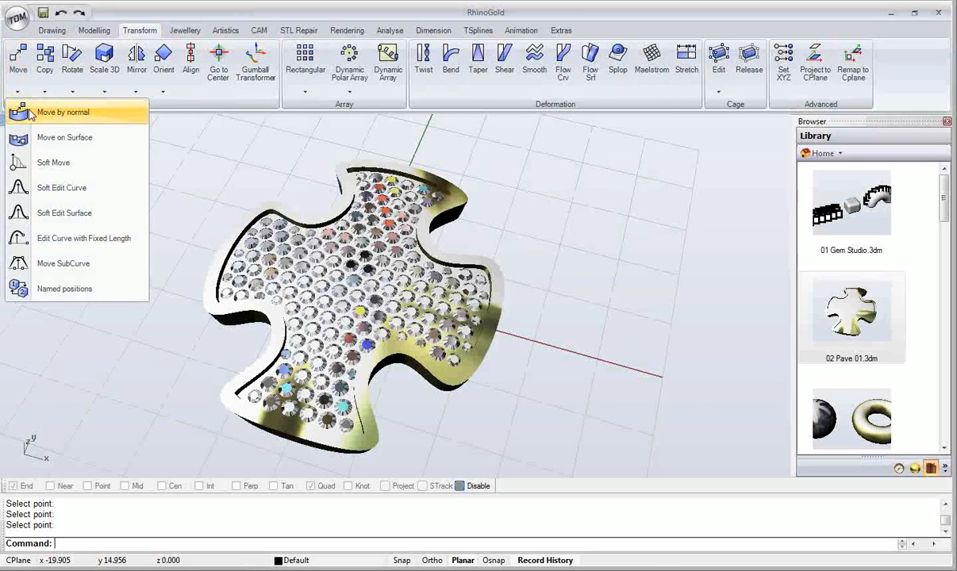
left_click(32, 113)
left_click_drag(137, 140, 500, 444)
key("Return")
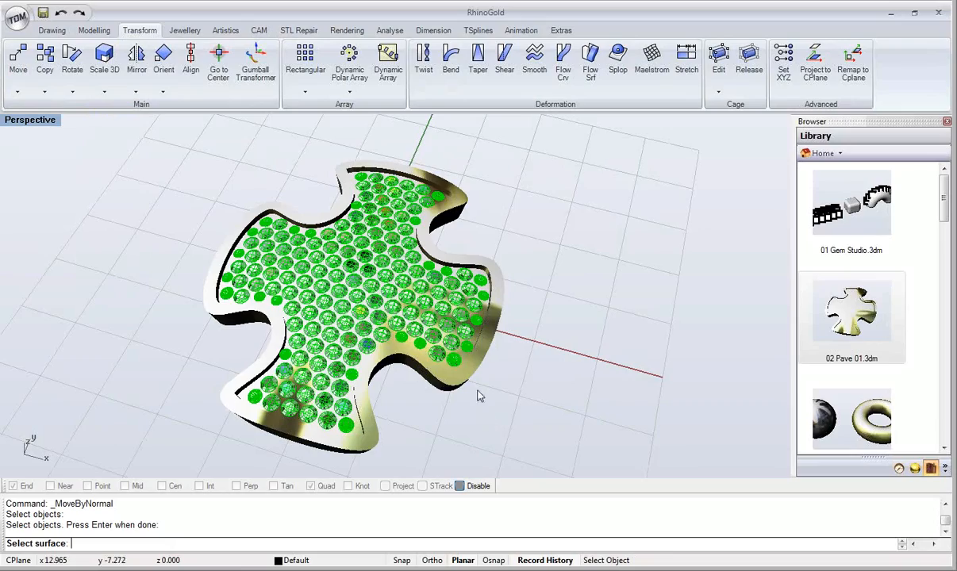
Step: Choose the cross's pave surface as reference, set the distance to 0.25 and apply the Move by Normal
scroll(426, 357, "up", 5)
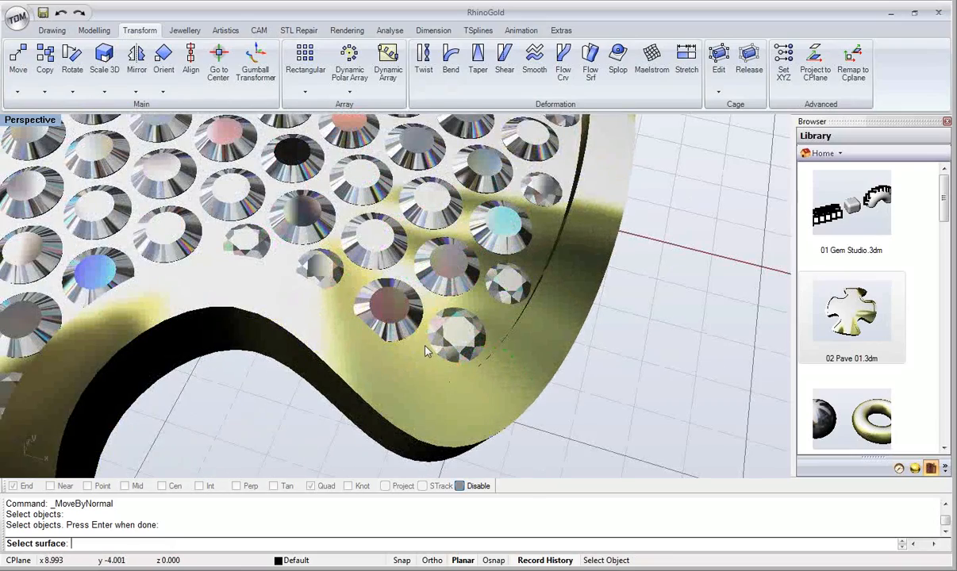
left_click(426, 351)
scroll(397, 349, "down", 5)
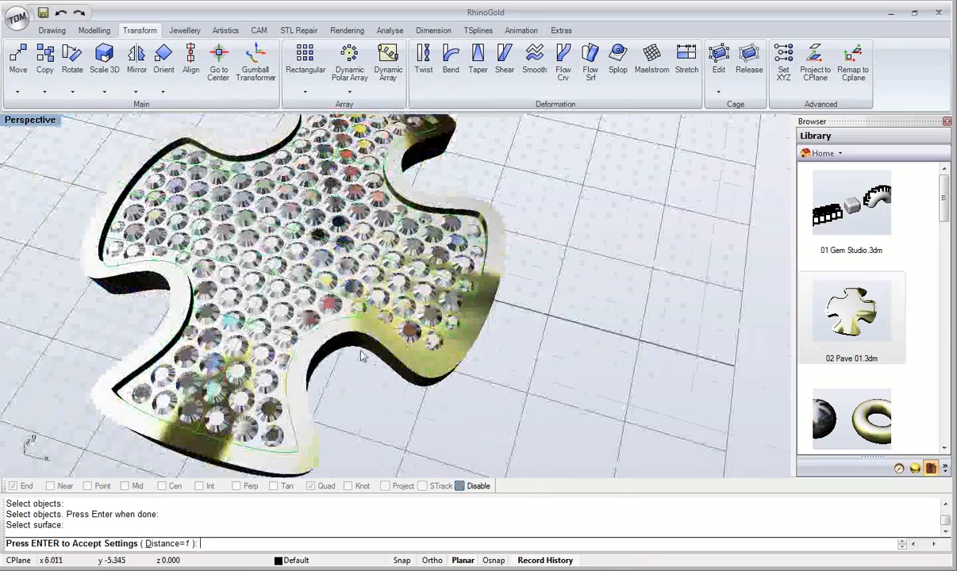
right_click_drag(274, 307, 220, 402)
left_click(169, 543)
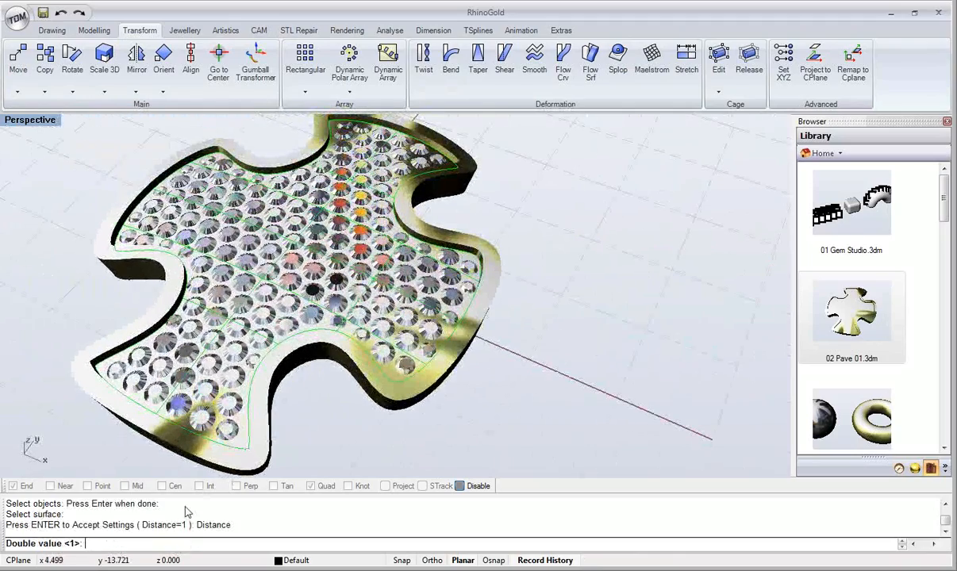
scroll(218, 385, "up", 5)
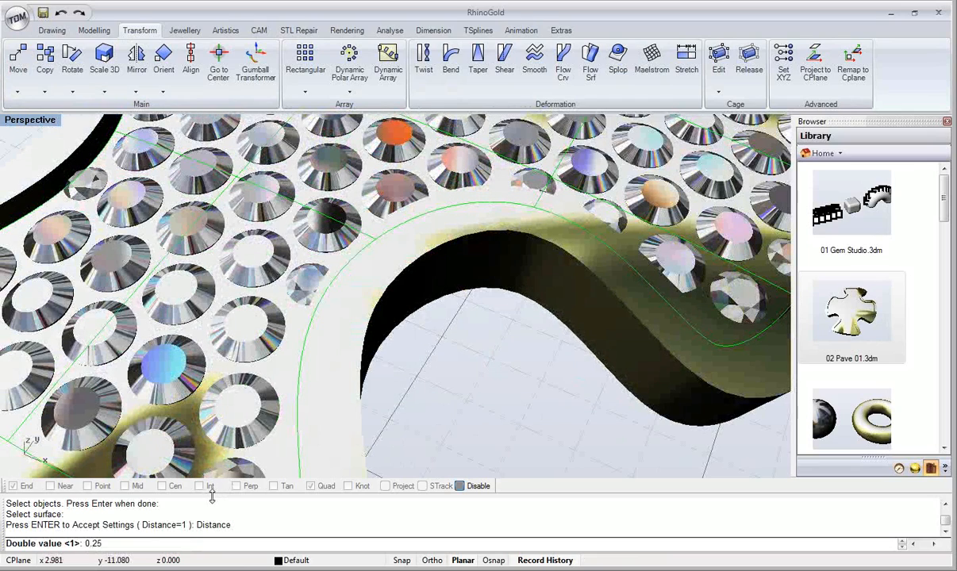
key("Return")
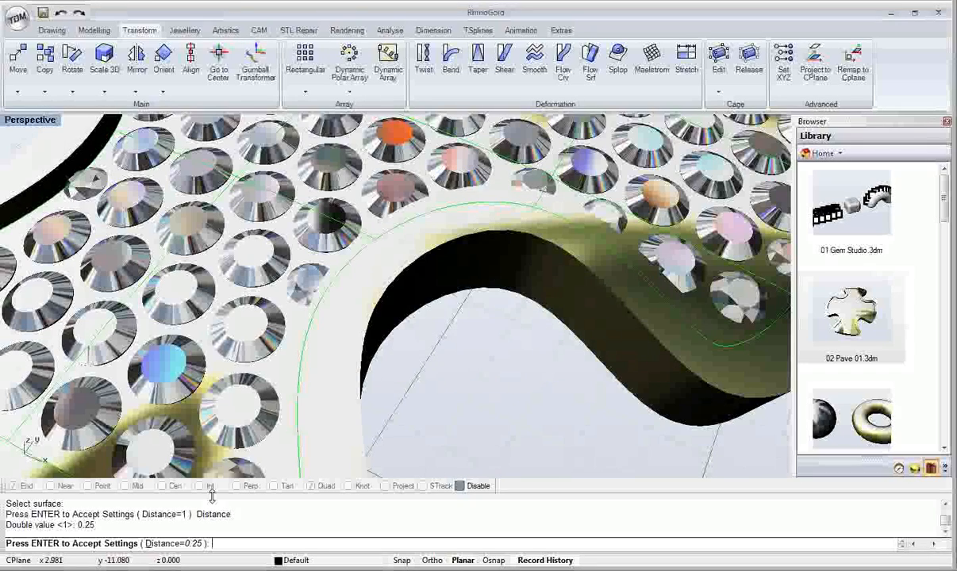
right_click_drag(404, 293, 426, 317)
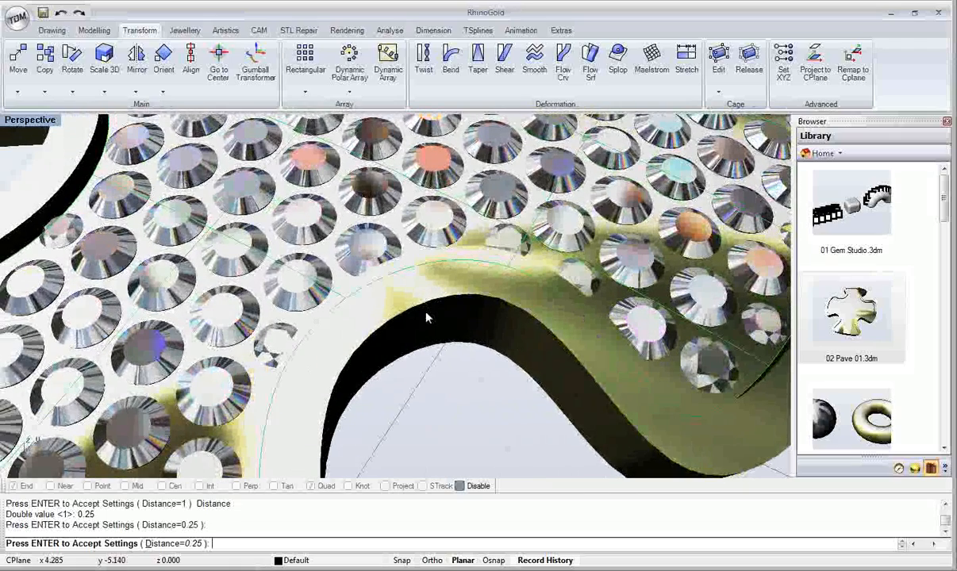
key("Return")
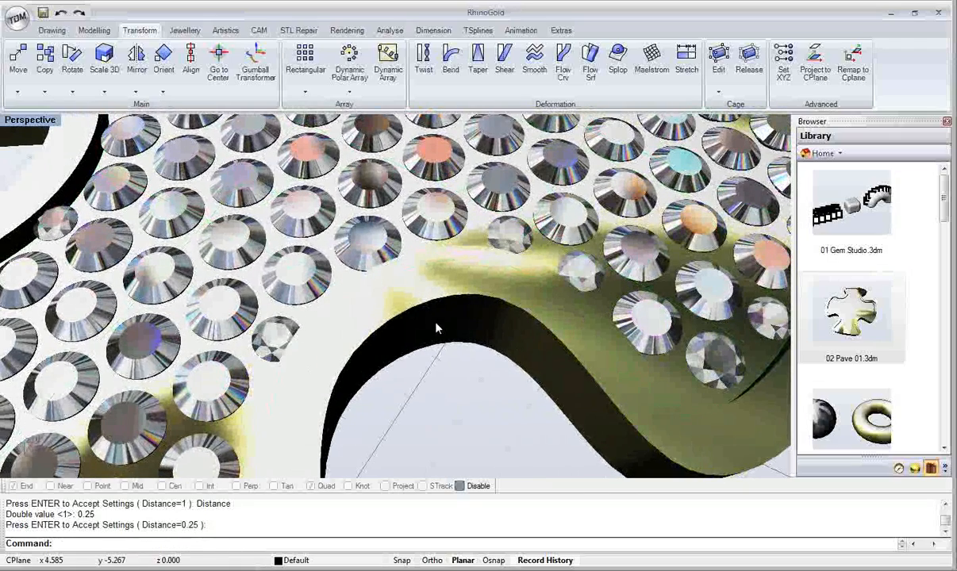
Step: Undo and redo the gems' Move by Normal to compare both heights, ending with the move undone
left_click(62, 17)
left_click(79, 15)
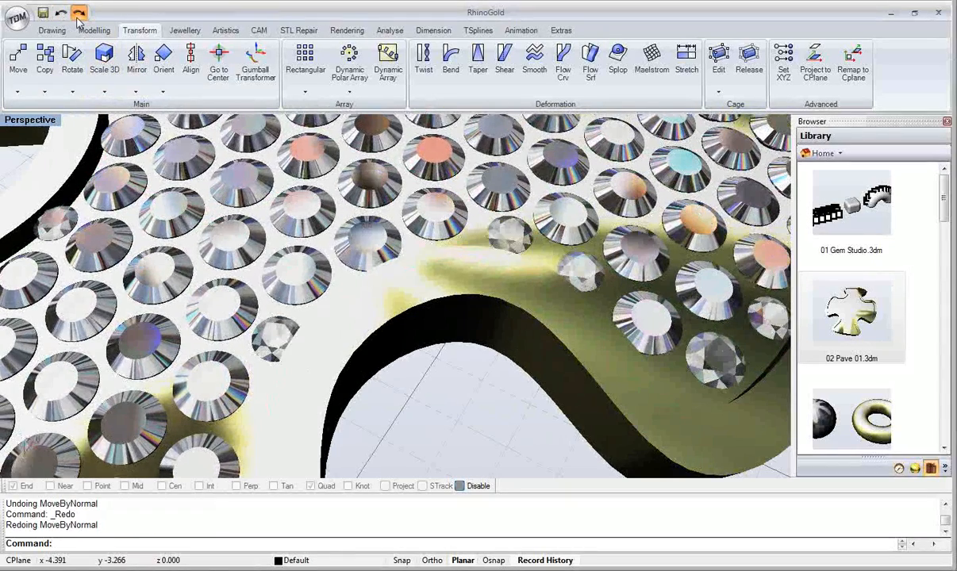
left_click(62, 15)
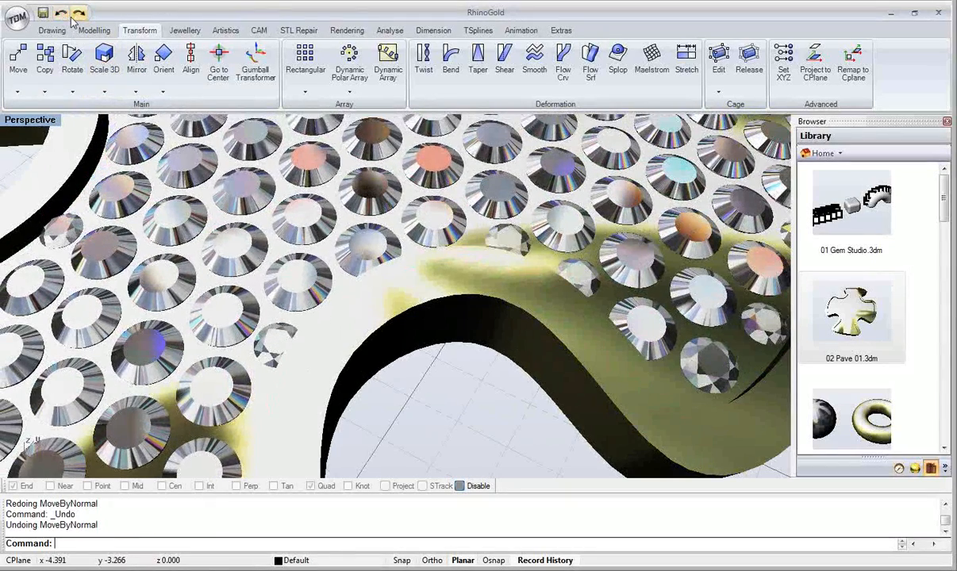
left_click(77, 14)
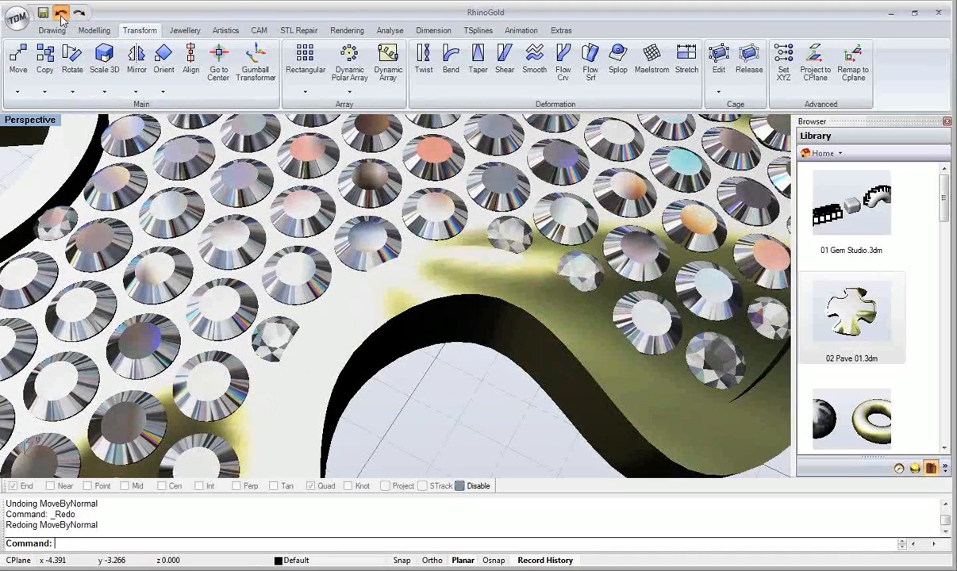
left_click(62, 15)
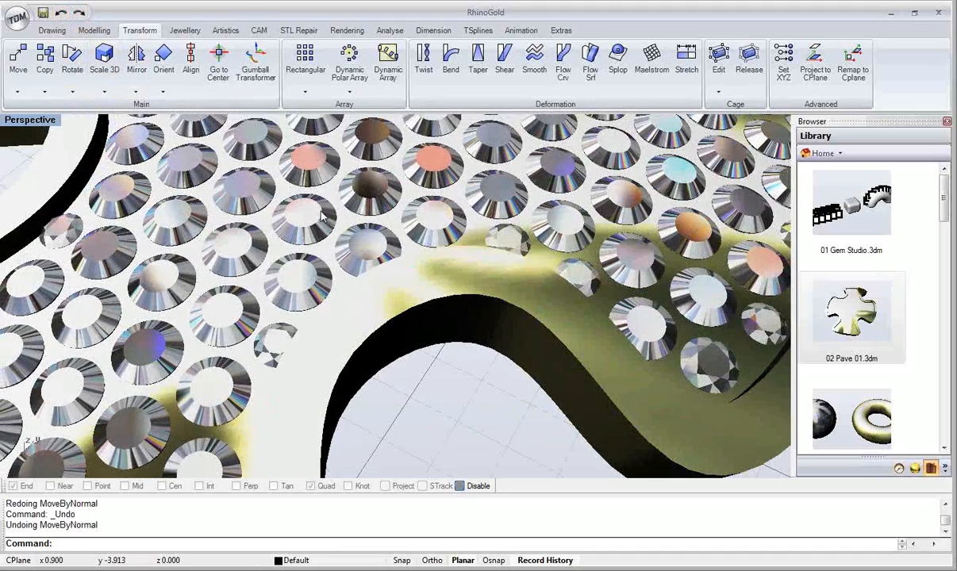
Step: Switch from the Perspective view to a maximized Top view of the cross pave
scroll(307, 202, "down", 5)
right_click_drag(309, 230, 377, 262)
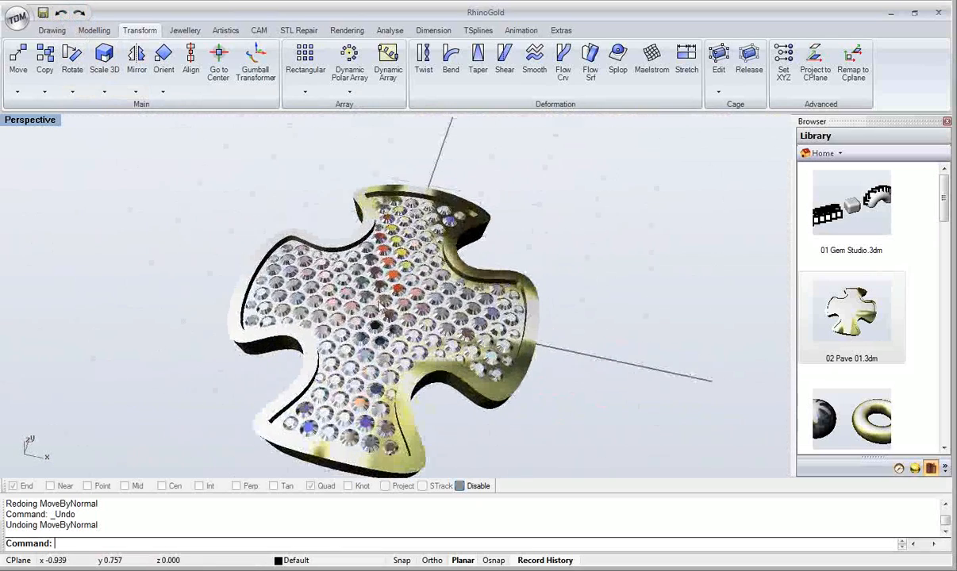
double_click(29, 120)
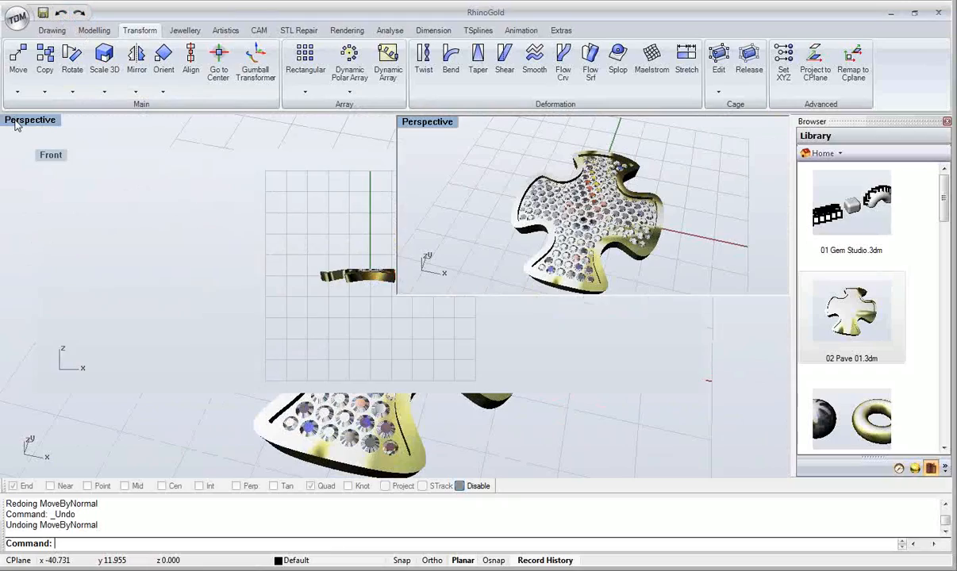
double_click(18, 126)
scroll(321, 279, "up", 10)
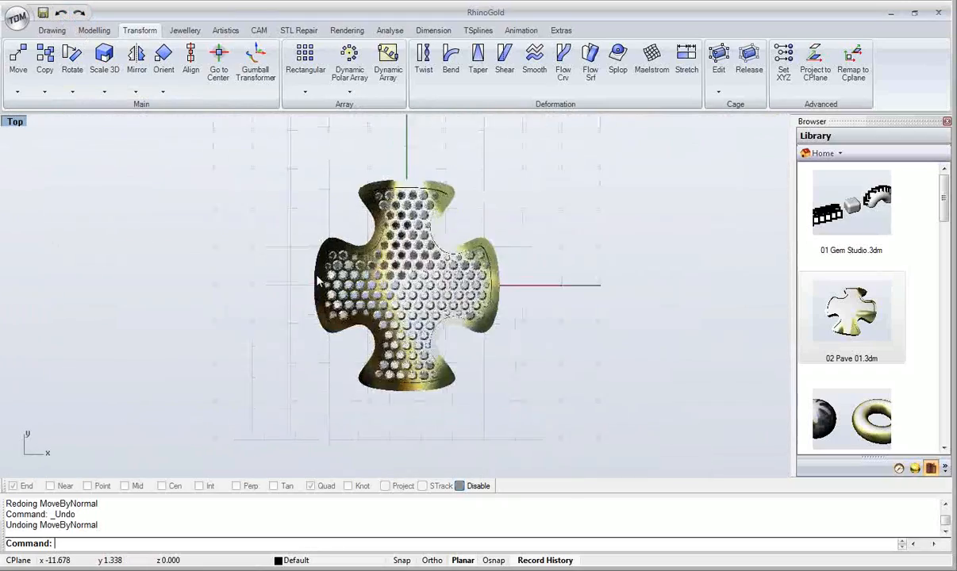
right_click_drag(396, 233, 315, 262)
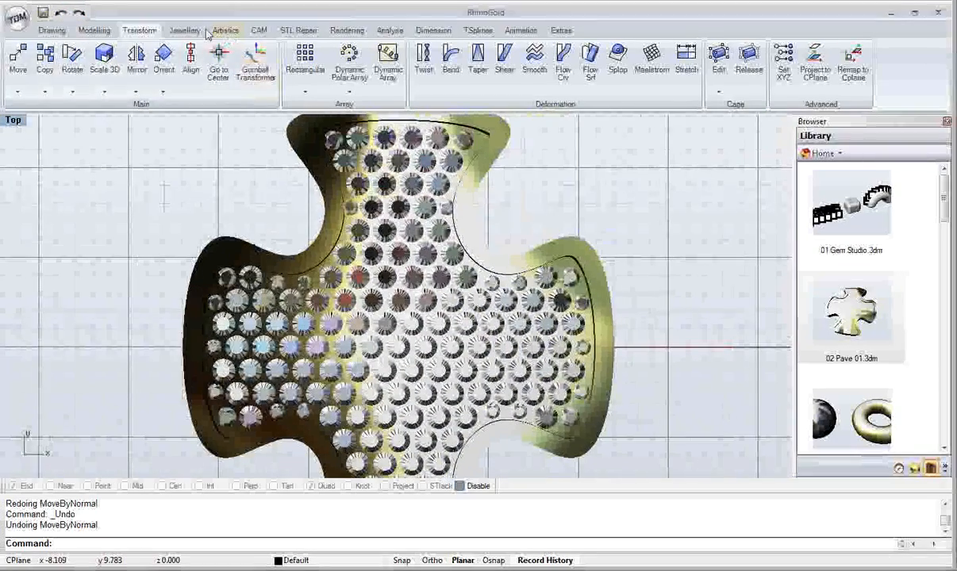
Step: Start Dynamic Prong and select the gem-covered cross surface as its pave surface
left_click(184, 30)
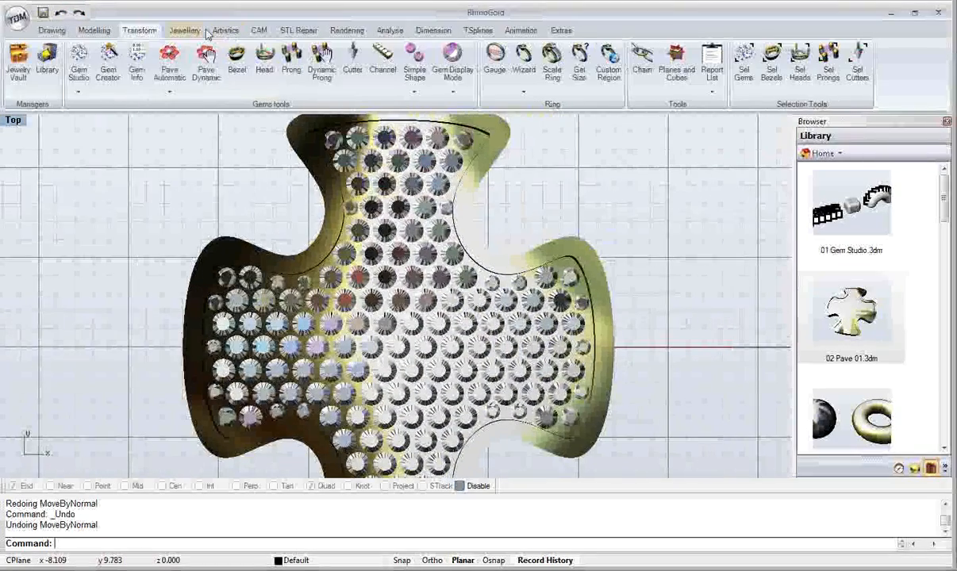
left_click(324, 89)
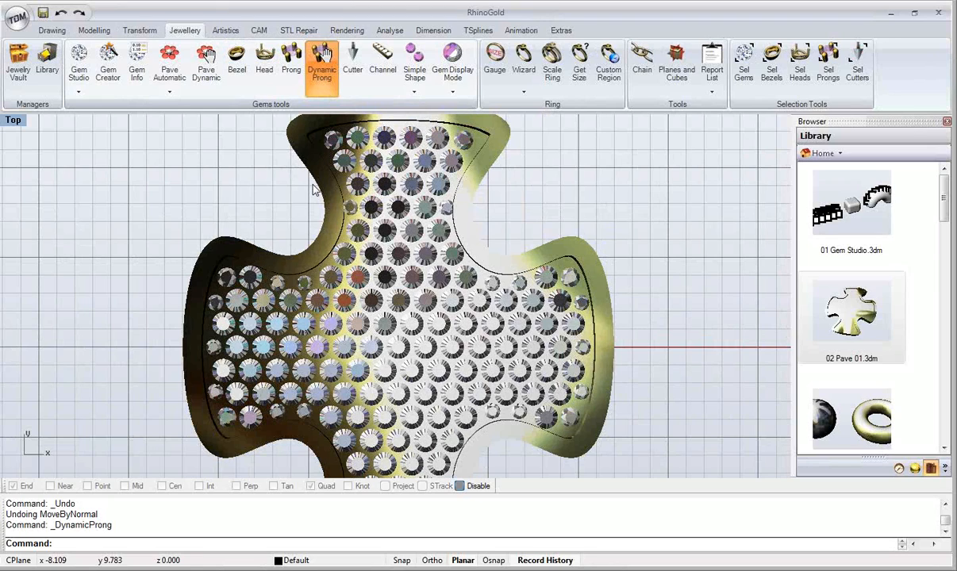
left_click_drag(127, 43, 157, 132)
left_click(183, 165)
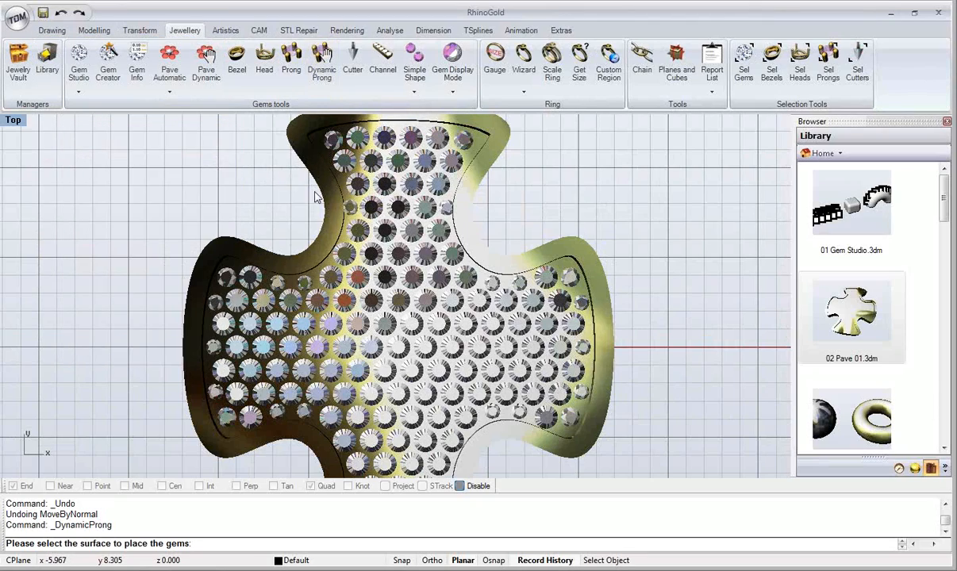
scroll(329, 176, "up", 3)
left_click(335, 173)
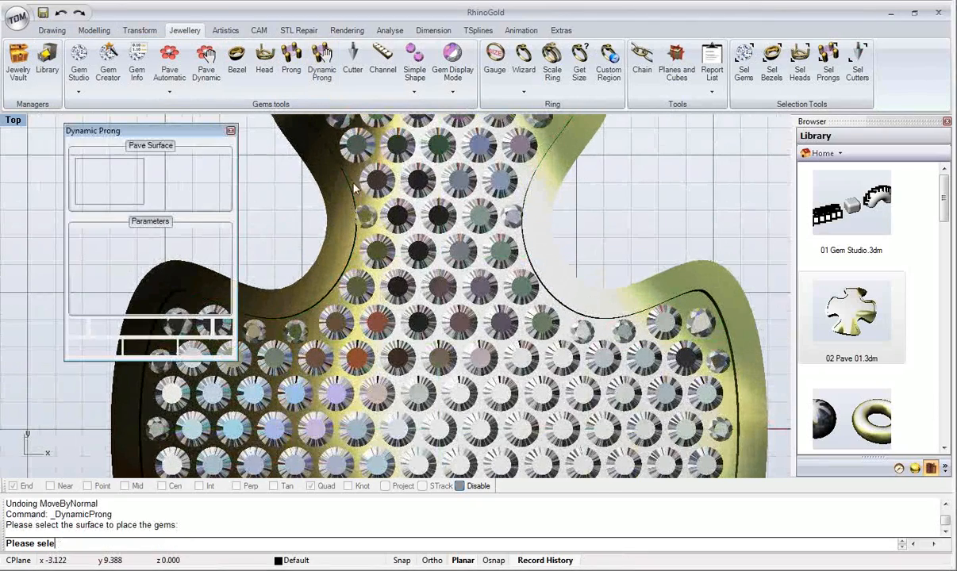
Step: Enable both mirror directions in Dynamic Prong, lower the prong height and start adding prongs
scroll(400, 287, "down", 5)
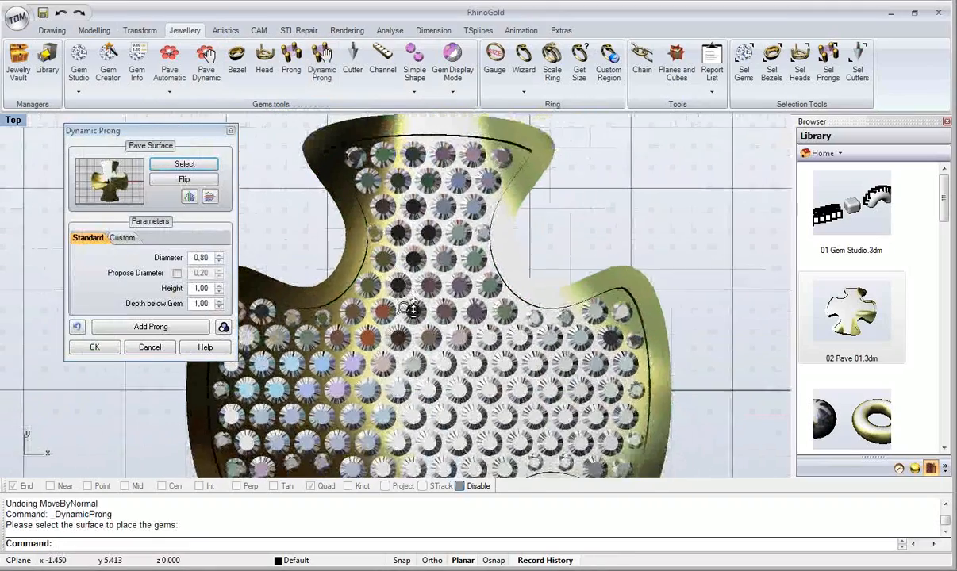
scroll(411, 287, "up", 5)
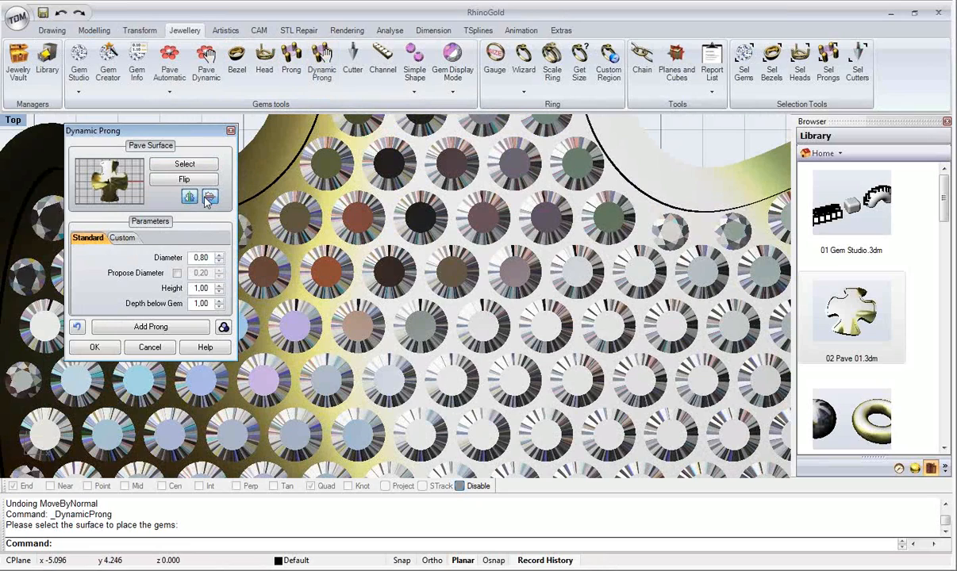
left_click(219, 292)
left_click(188, 328)
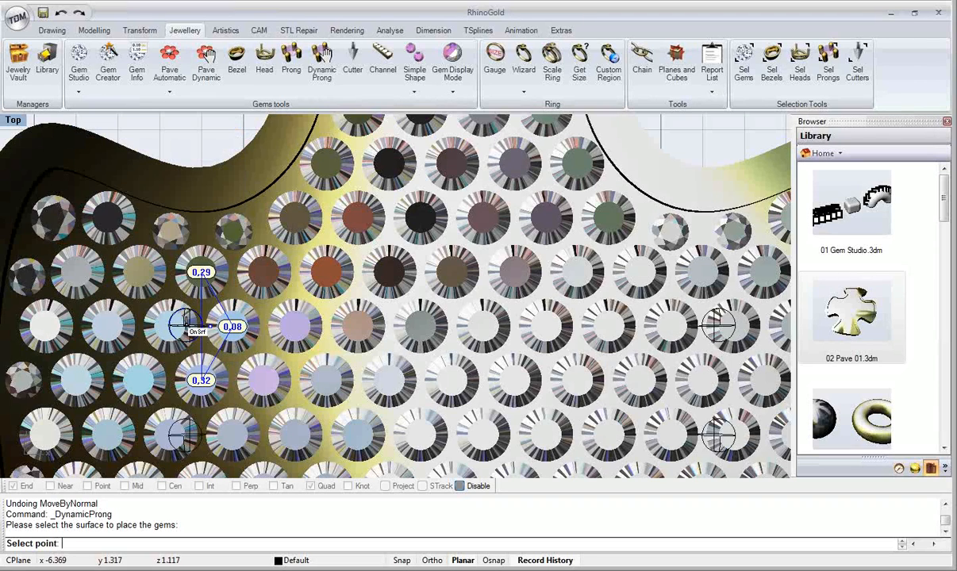
Step: Place mirrored prongs in the gaps between the round gems just above and left of the cross centre
scroll(320, 315, "up", 5)
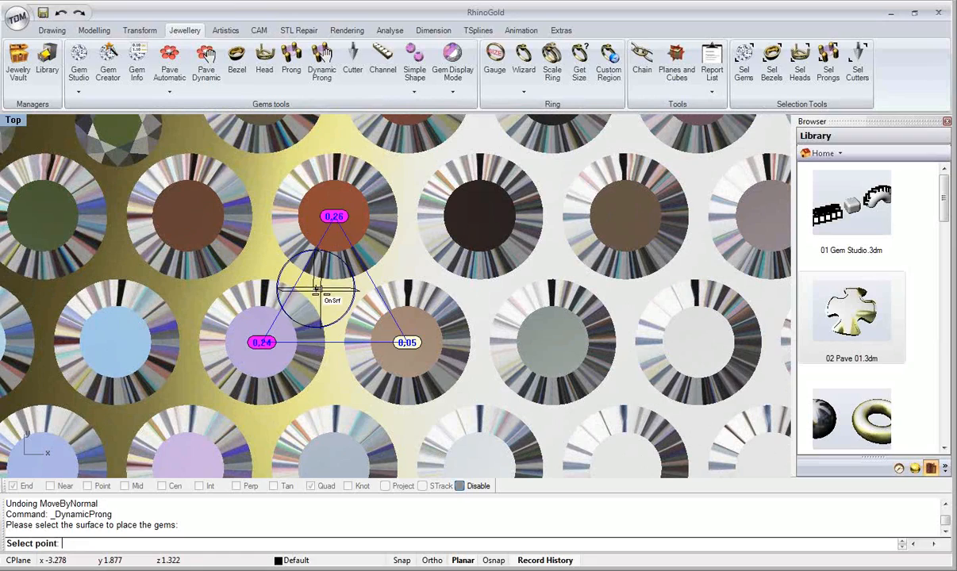
scroll(332, 287, "up", 1)
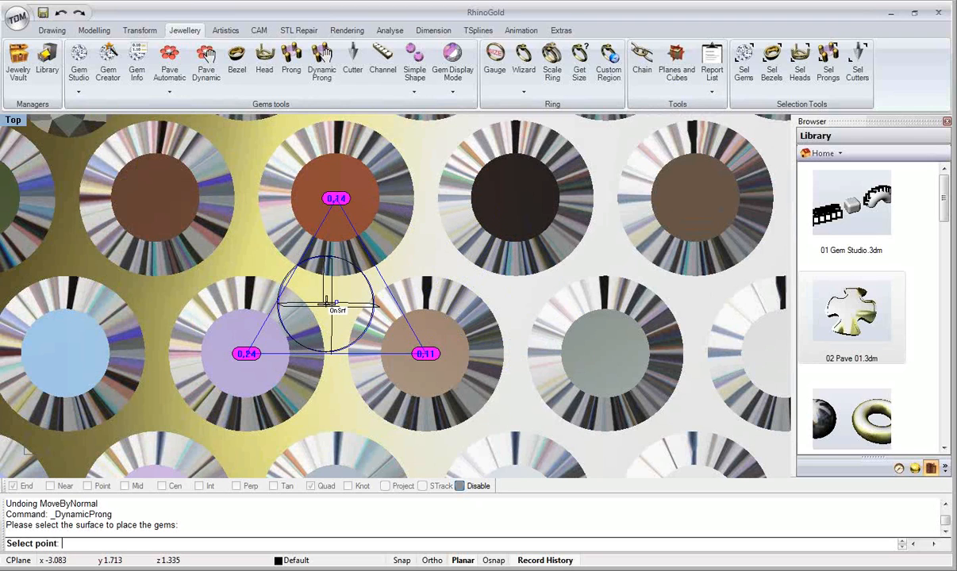
scroll(321, 299, "up", 2)
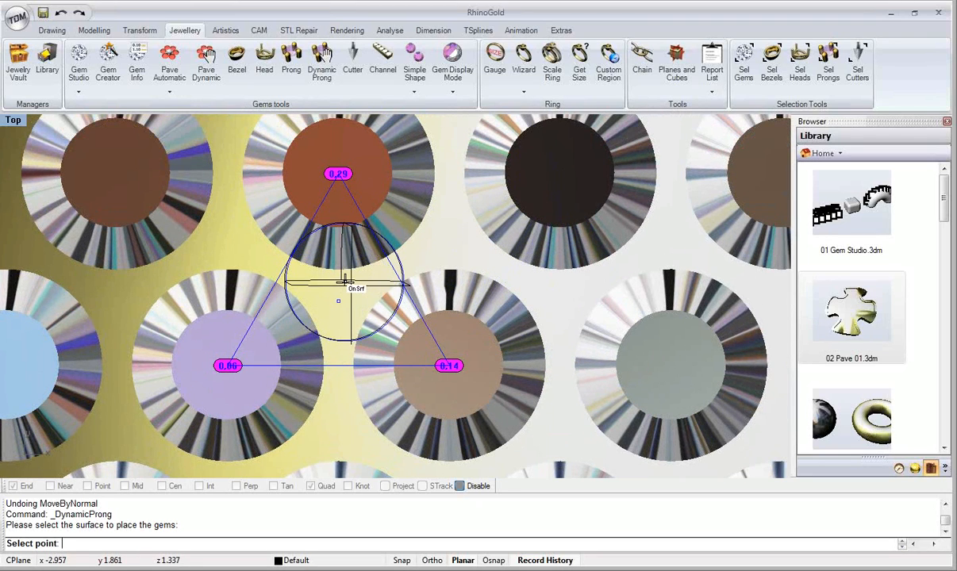
scroll(343, 282, "down", 2)
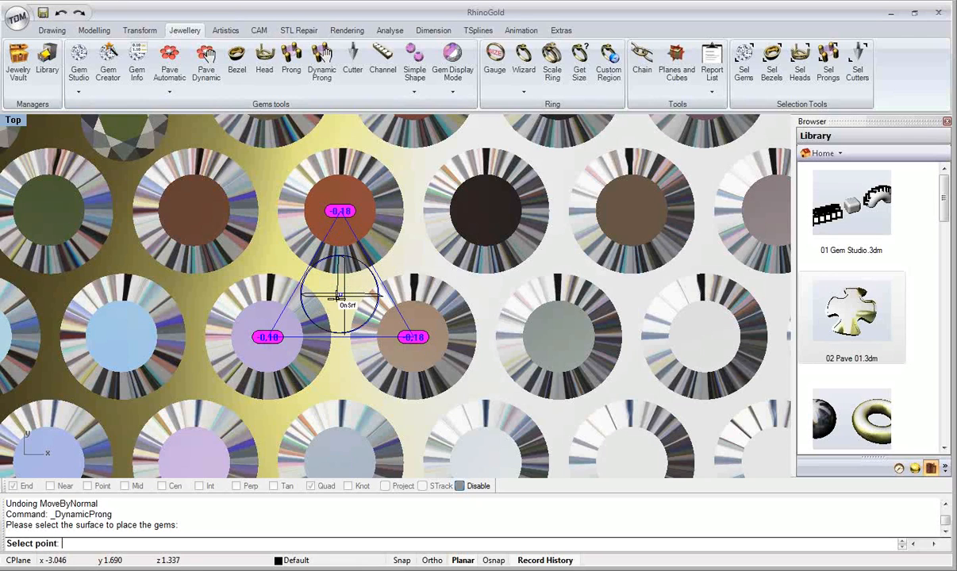
left_click(339, 298)
left_click(412, 251)
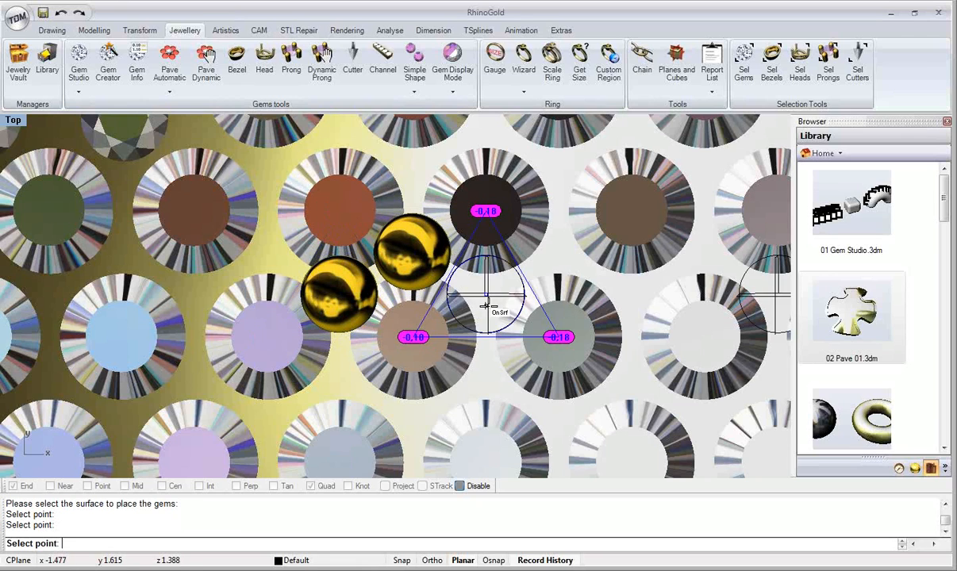
left_click(486, 295)
left_click(558, 252)
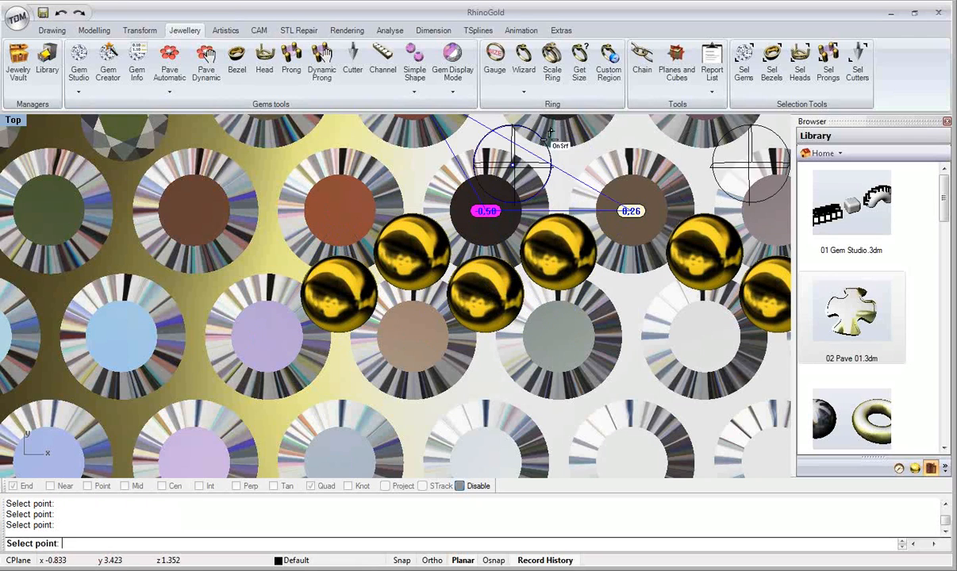
left_click(558, 167)
left_click(485, 129)
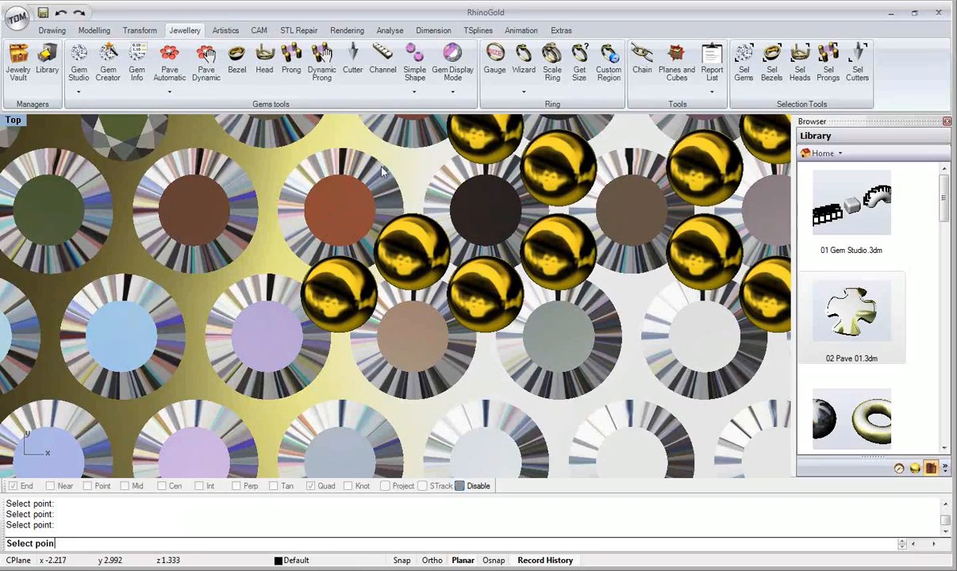
Step: Continue the mirrored prongs through the gaps from the inner left arm across the middle gem rows of the cross
scroll(333, 222, "down", 4)
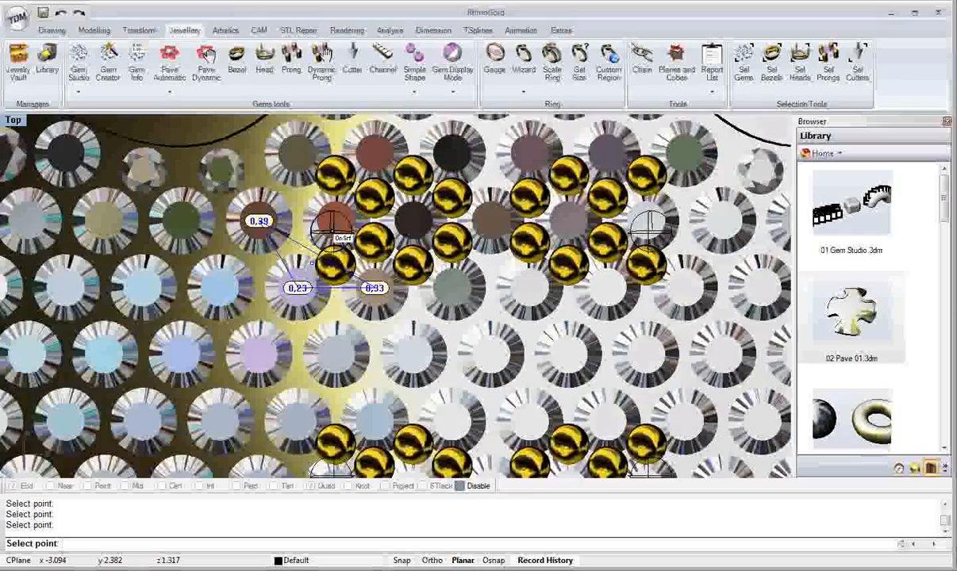
scroll(333, 228, "down", 2)
left_click(303, 241)
left_click(302, 205)
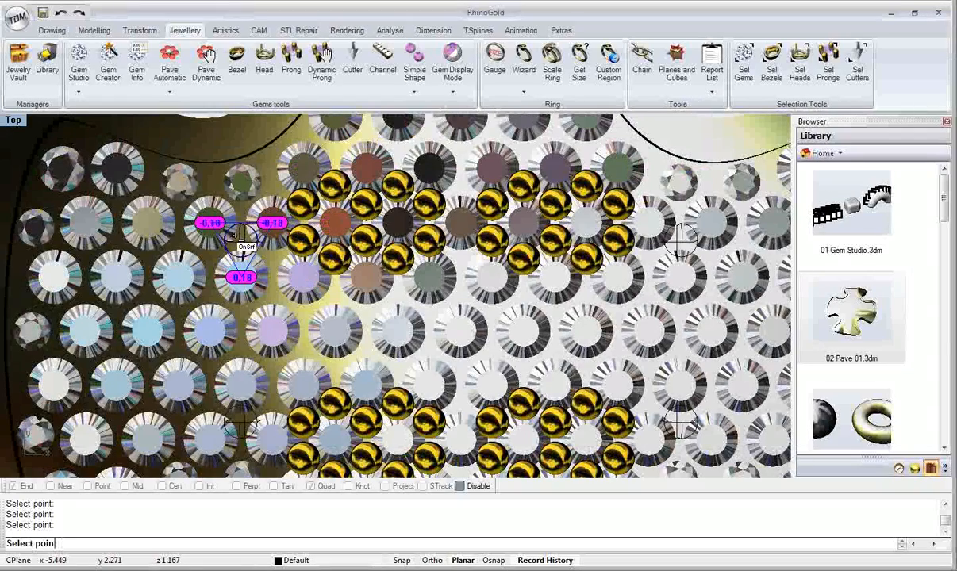
left_click(241, 238)
left_click(271, 255)
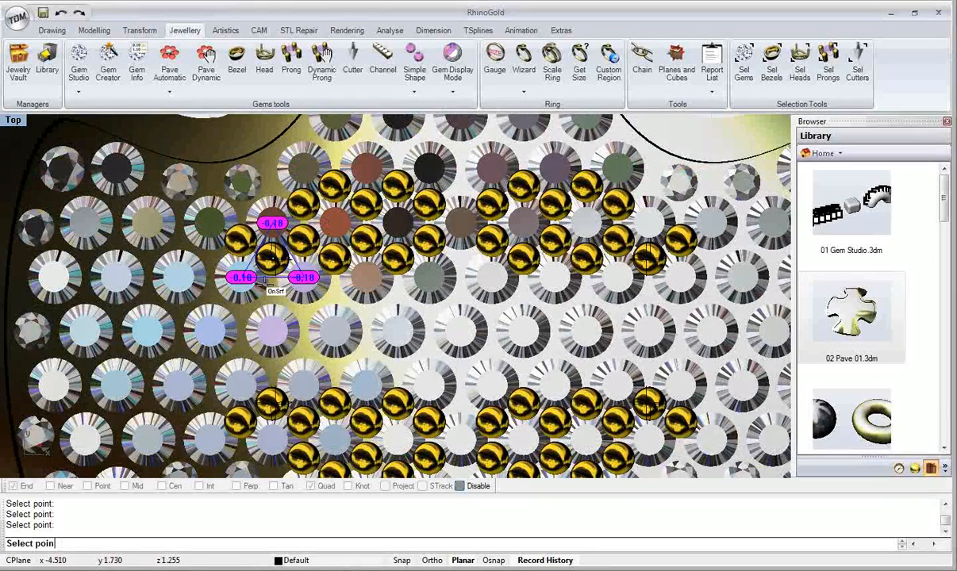
left_click(271, 293)
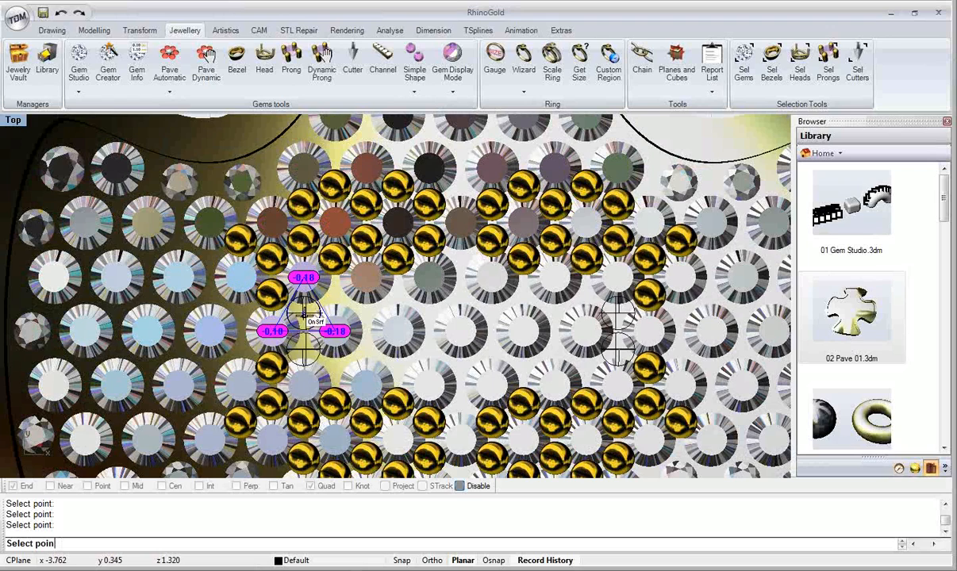
left_click(302, 313)
left_click(334, 295)
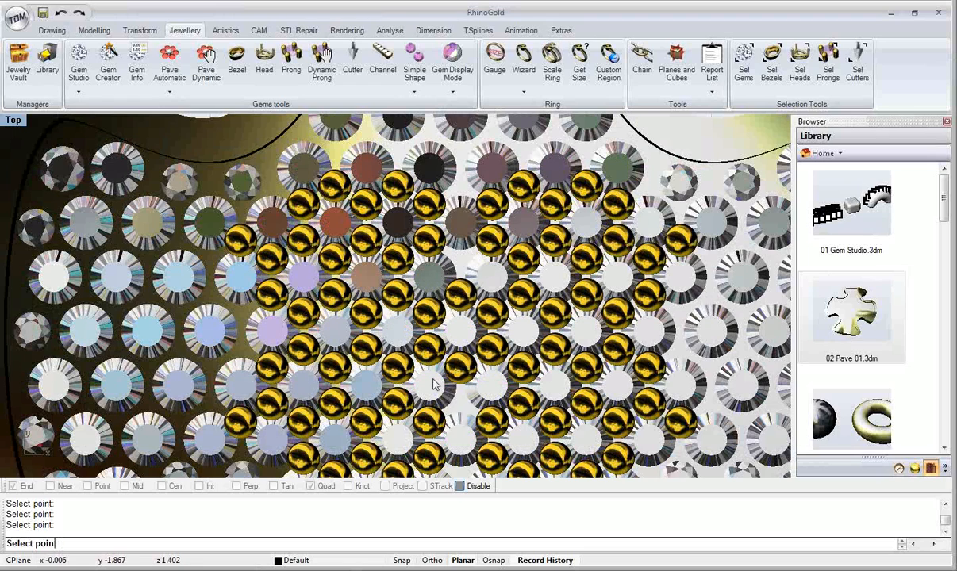
Step: Add mirrored prongs between the two small gems at the left arm's upper edge and at the base of the upper arm
scroll(236, 202, "up", 3)
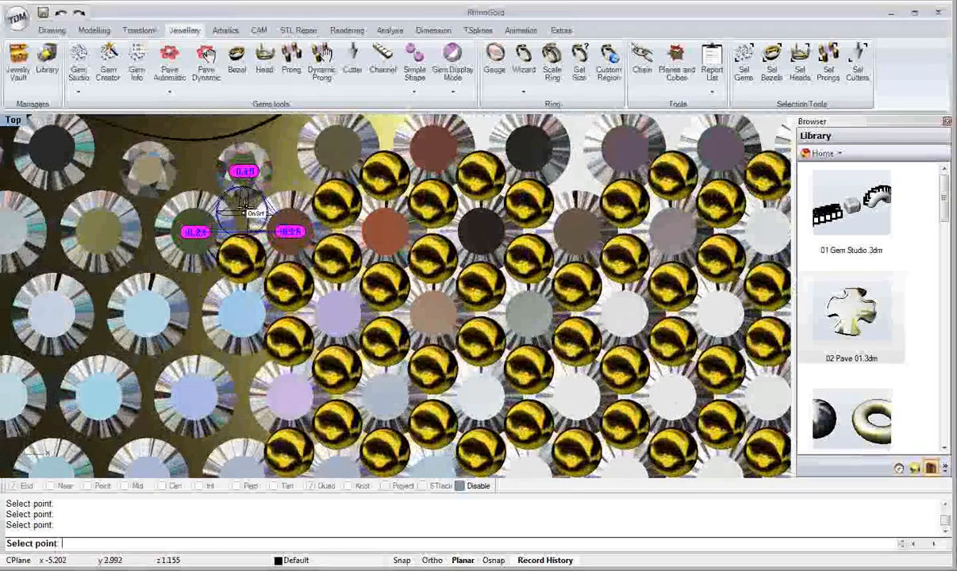
scroll(287, 173, "up", 2)
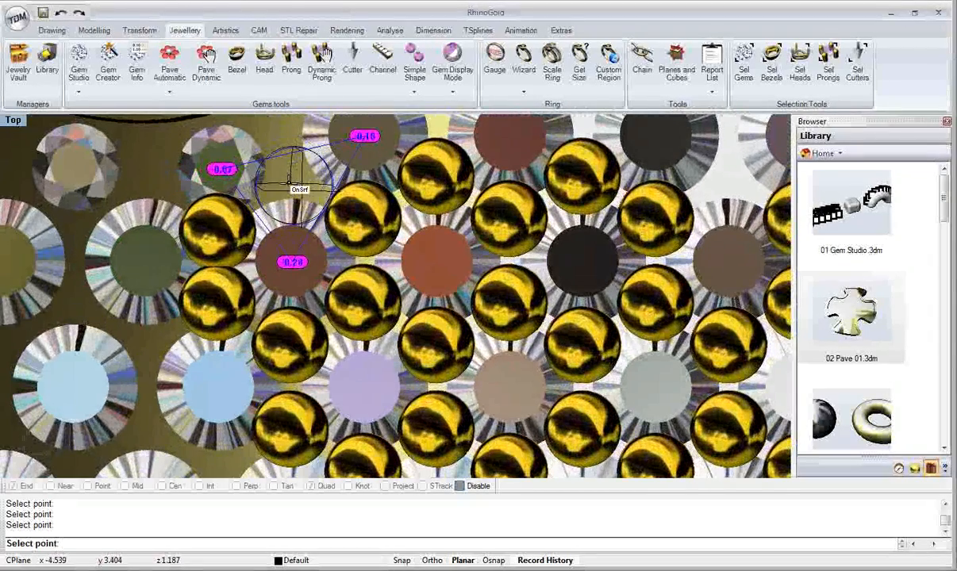
scroll(287, 178, "down", 2)
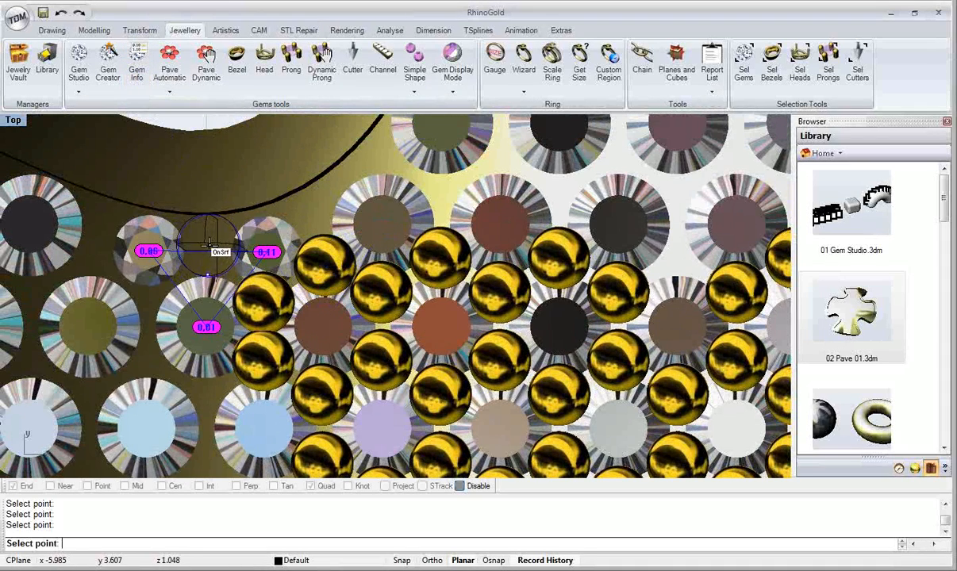
left_click(207, 252)
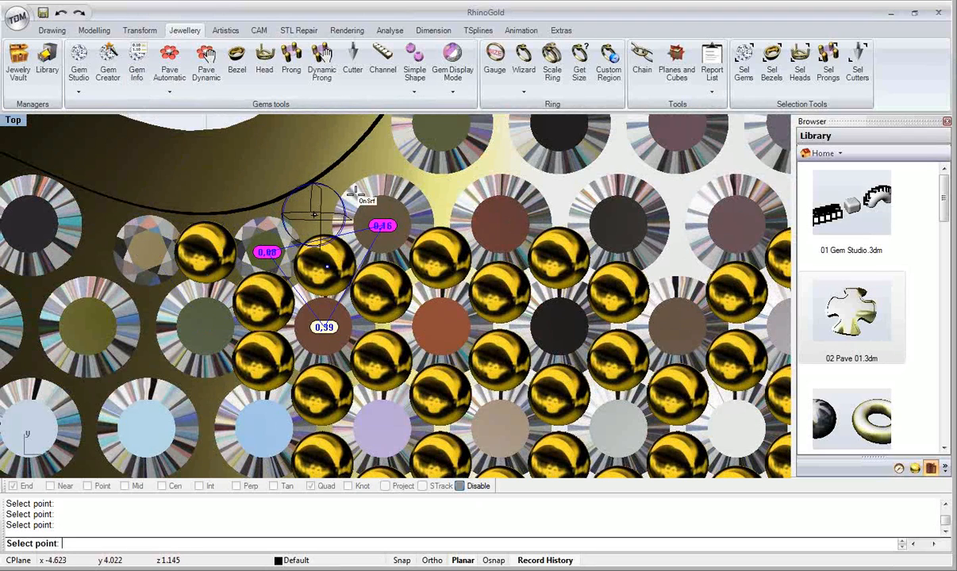
left_click(439, 190)
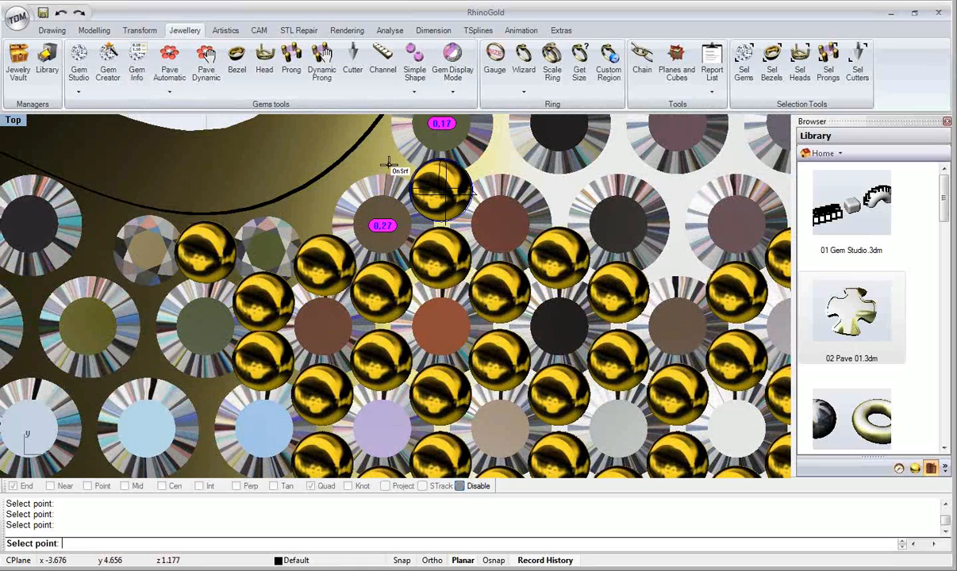
Step: Reduce the prong diameter to 0.70 and add two mirrored prongs along the curved inner edge where the left and upper arms meet
key("Return")
left_click(219, 268)
left_click(151, 326)
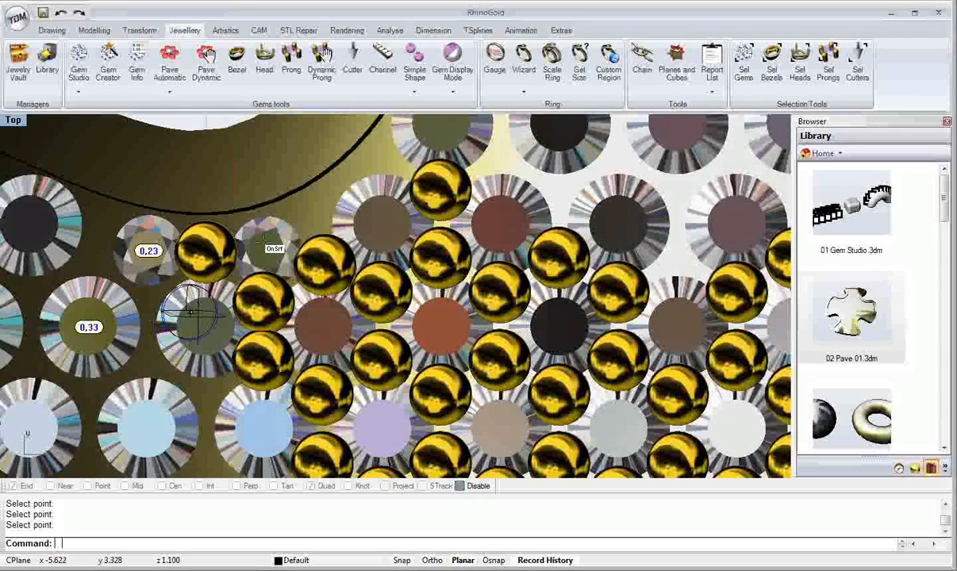
left_click(308, 211)
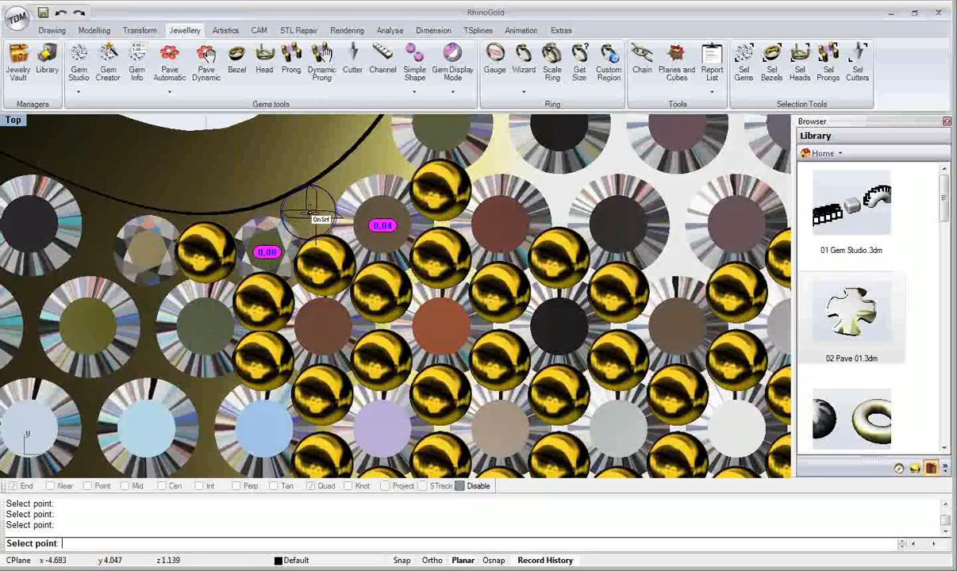
left_click(384, 162)
Step: Increase the prong diameter again and add mirrored prongs between the gem rows at the base of the upper arm
scroll(372, 204, "down", 2)
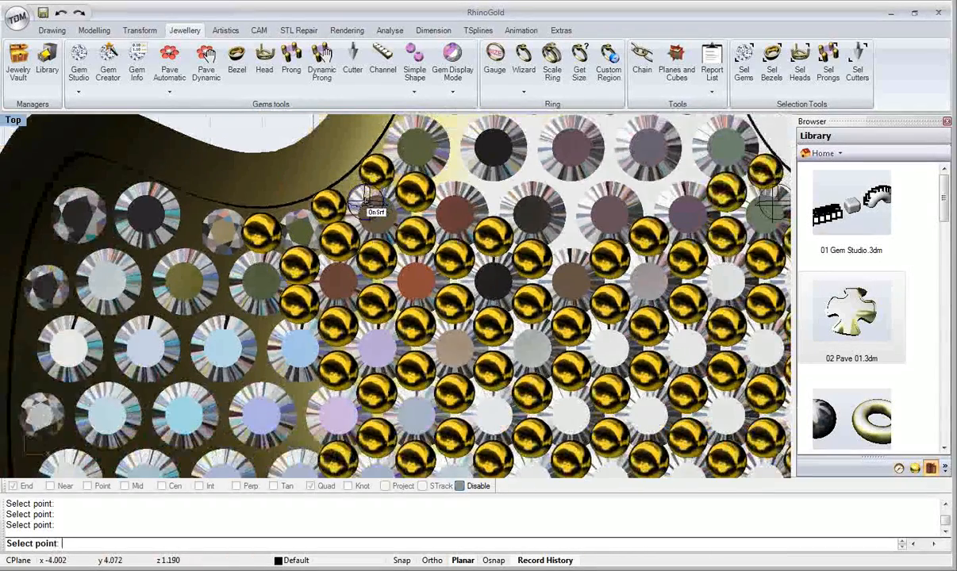
scroll(349, 230, "down", 1)
scroll(317, 285, "down", 1)
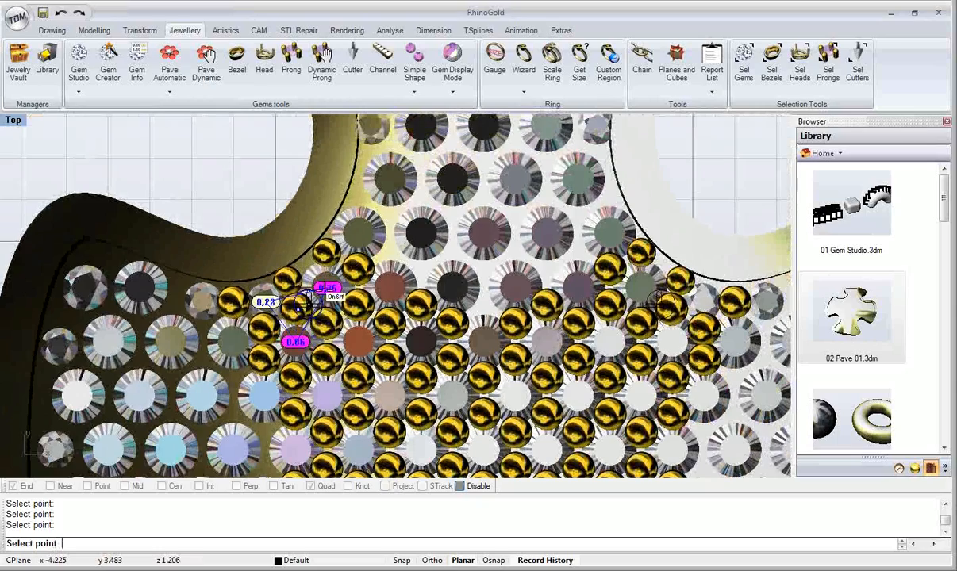
right_click_drag(475, 303, 451, 285)
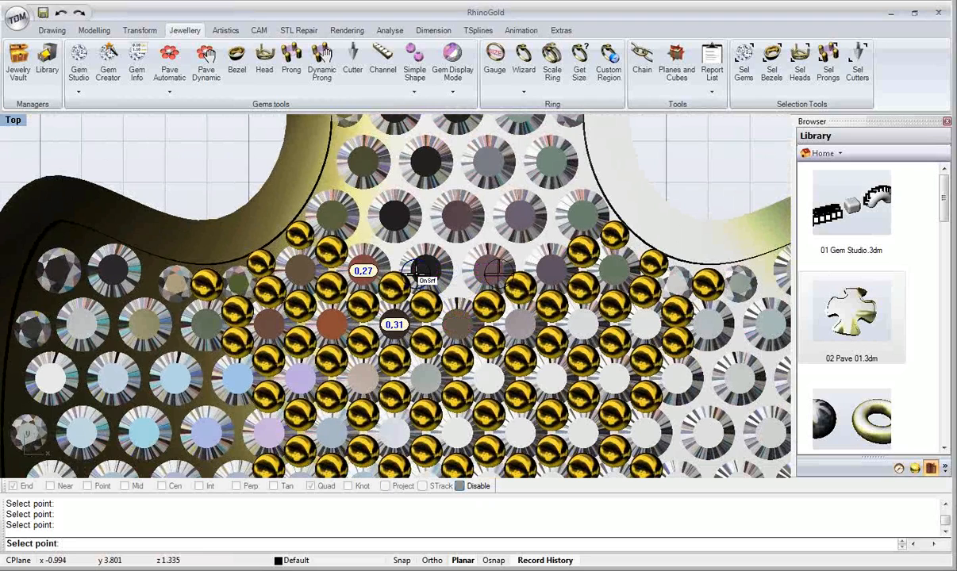
right_click_drag(420, 272, 406, 295)
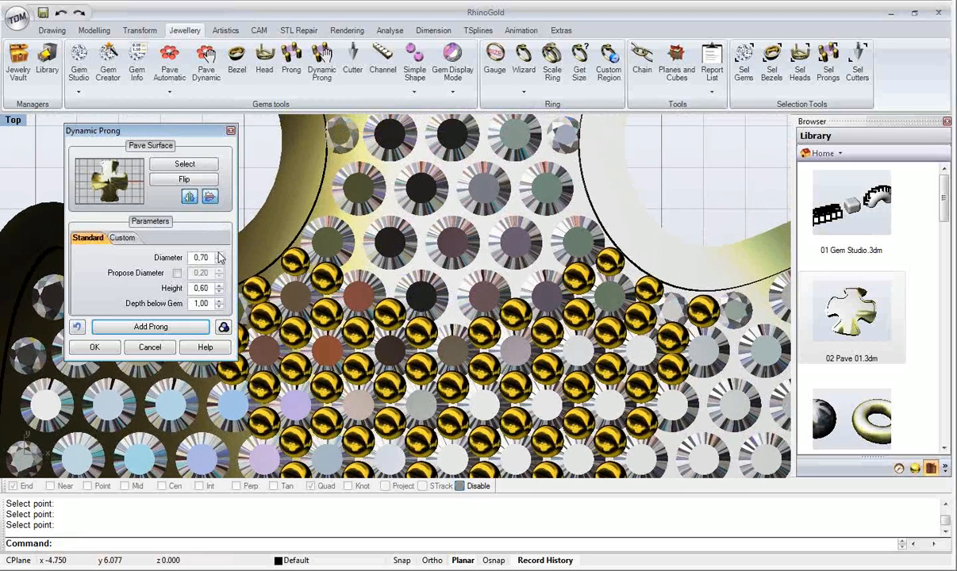
left_click(150, 326)
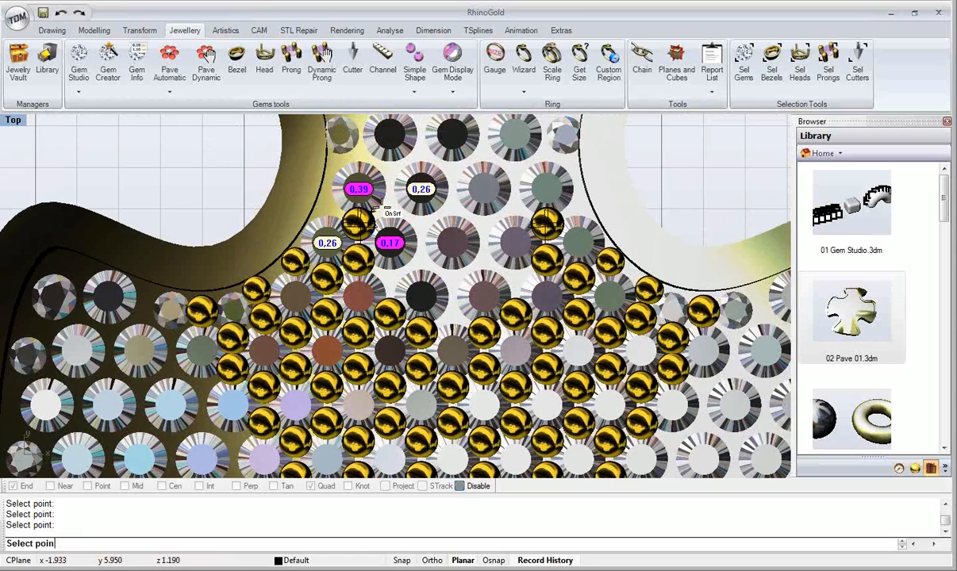
left_click(426, 228)
left_click(417, 224)
left_click(418, 258)
left_click(391, 280)
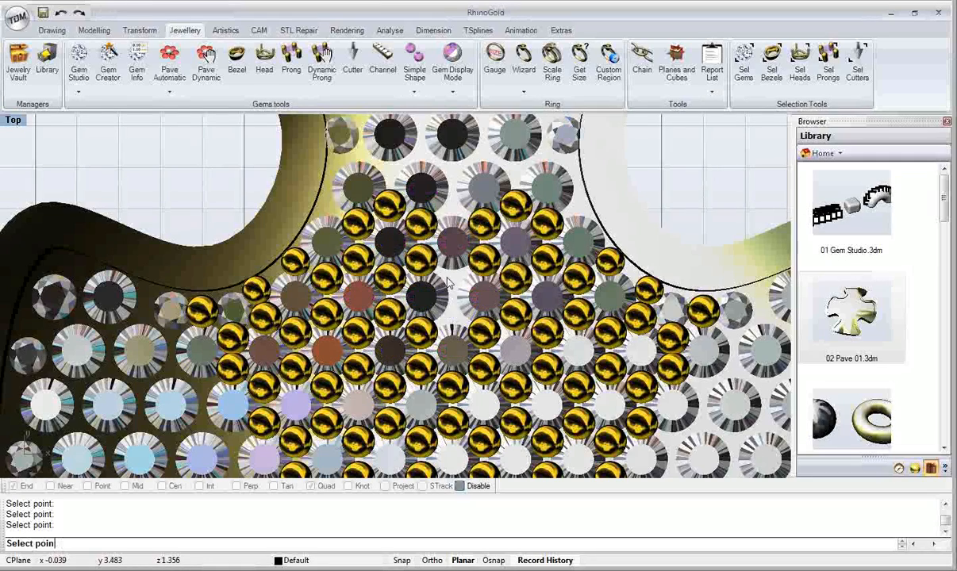
Step: Add the next row of mirrored prongs between the round gems farther up the upper arm
left_click(452, 166)
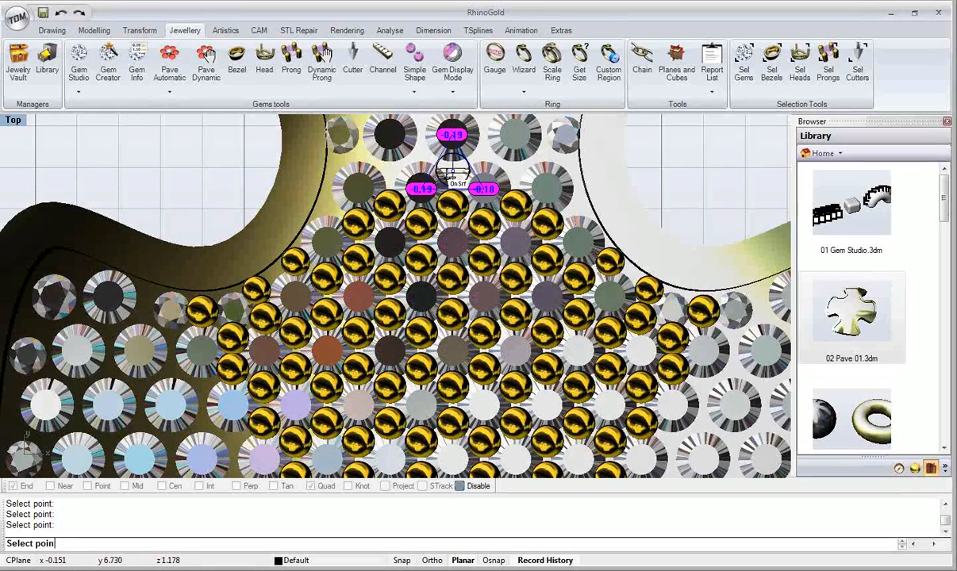
left_click(421, 151)
left_click(387, 170)
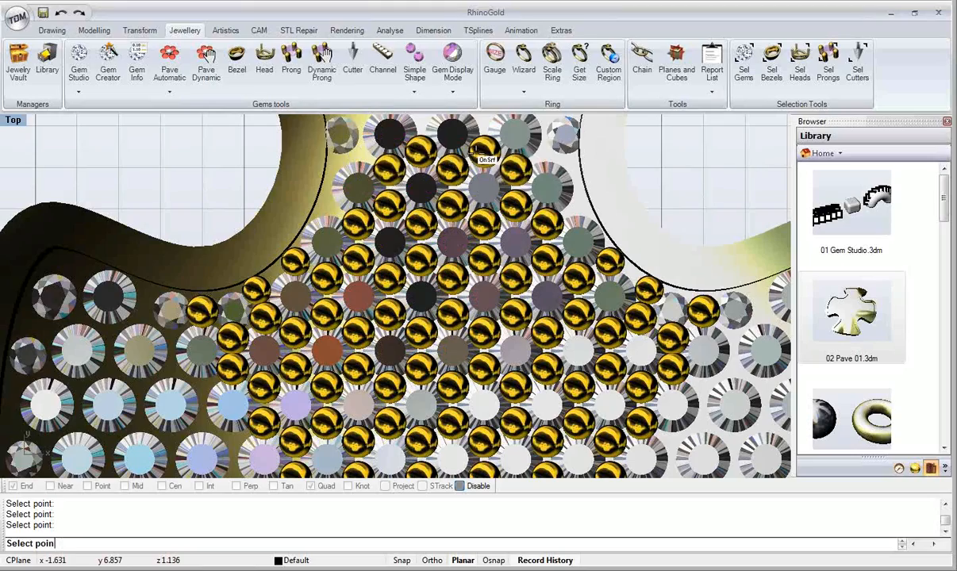
Step: Fill the gaps between the round gems in the upper half of the left arm with mirrored prongs
scroll(278, 373, "down", 5)
scroll(256, 399, "up", 5)
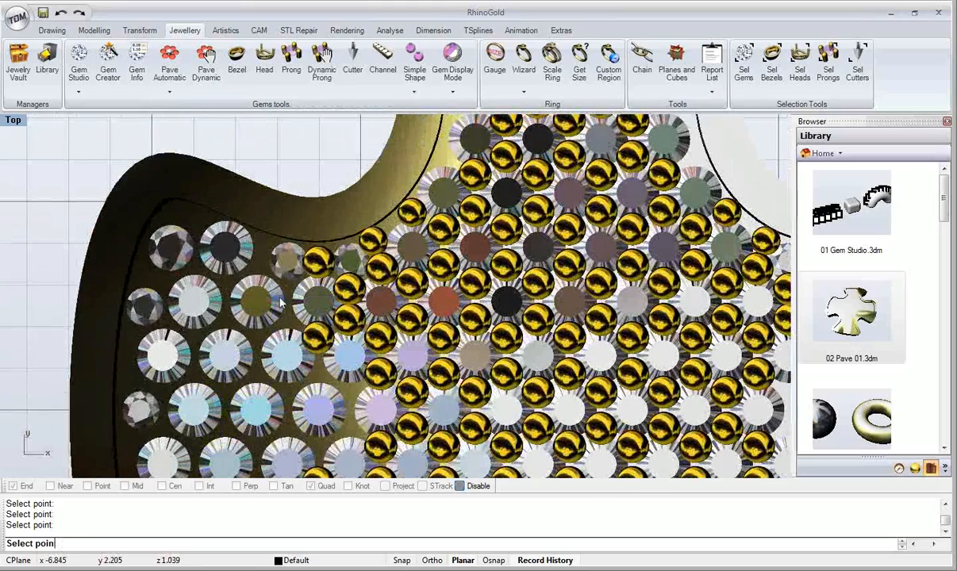
left_click(223, 282)
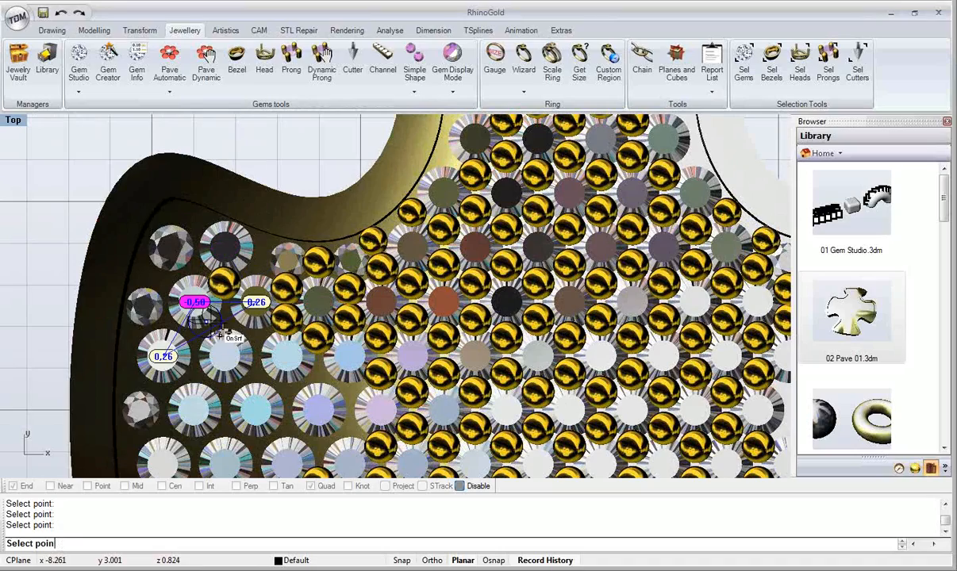
left_click(222, 317)
left_click(256, 334)
left_click(256, 370)
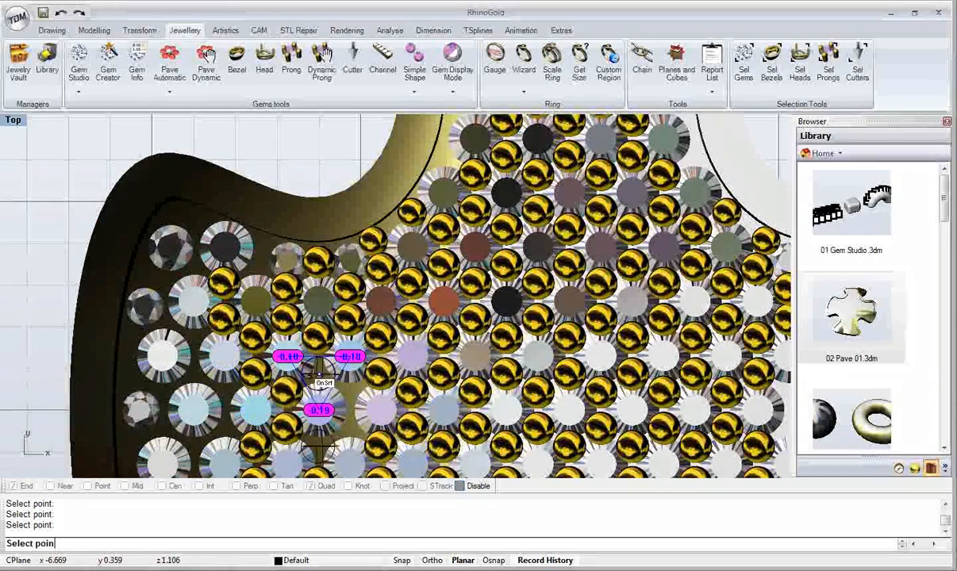
left_click(347, 387)
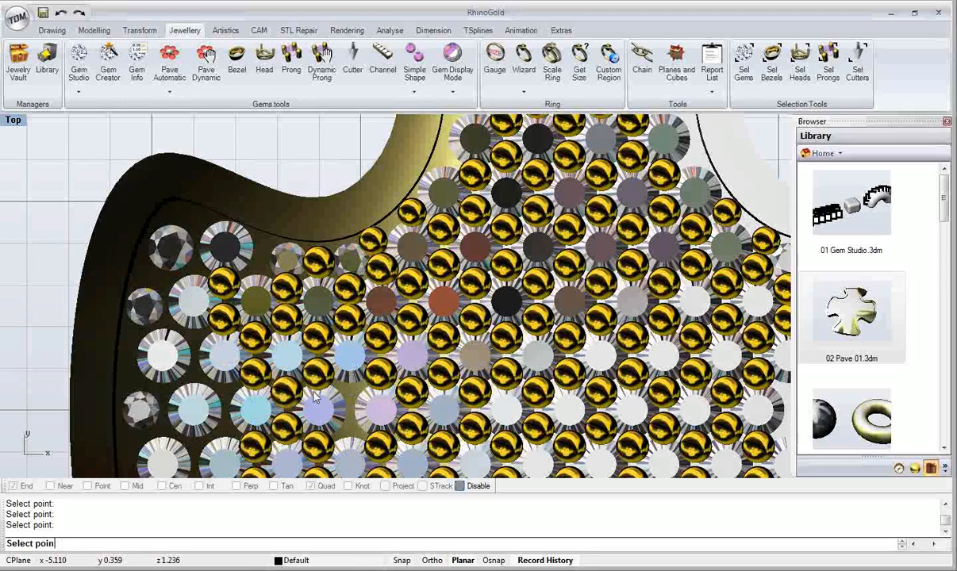
Step: Add mirrored prongs in the gaps beside the outermost round gems near the left arm's end
left_click(223, 389)
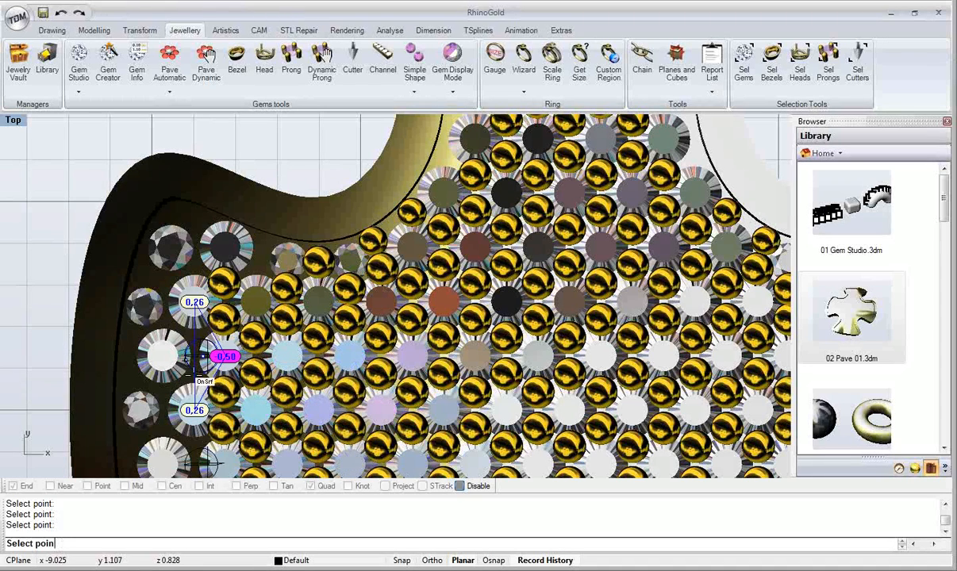
left_click(193, 375)
left_click(192, 336)
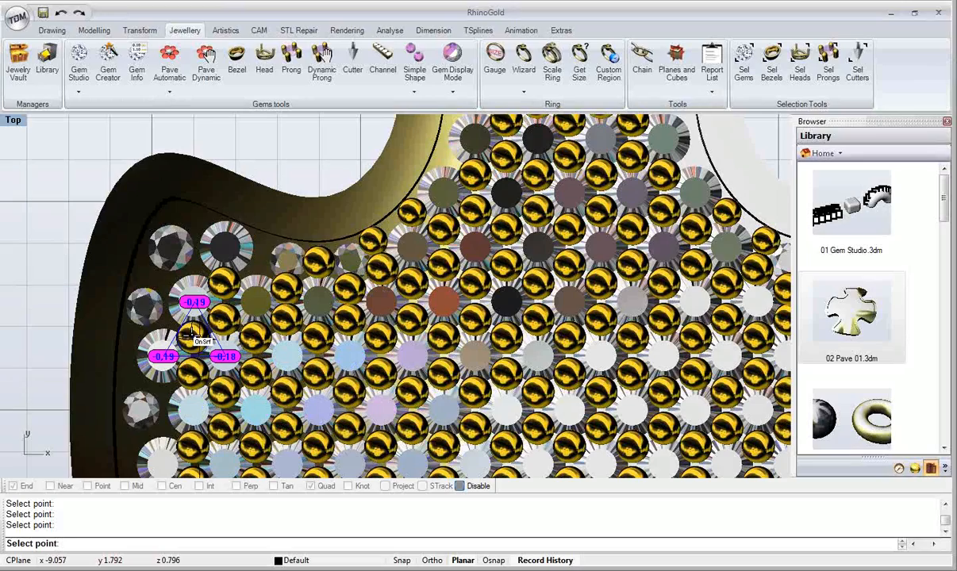
scroll(190, 333, "down", 4)
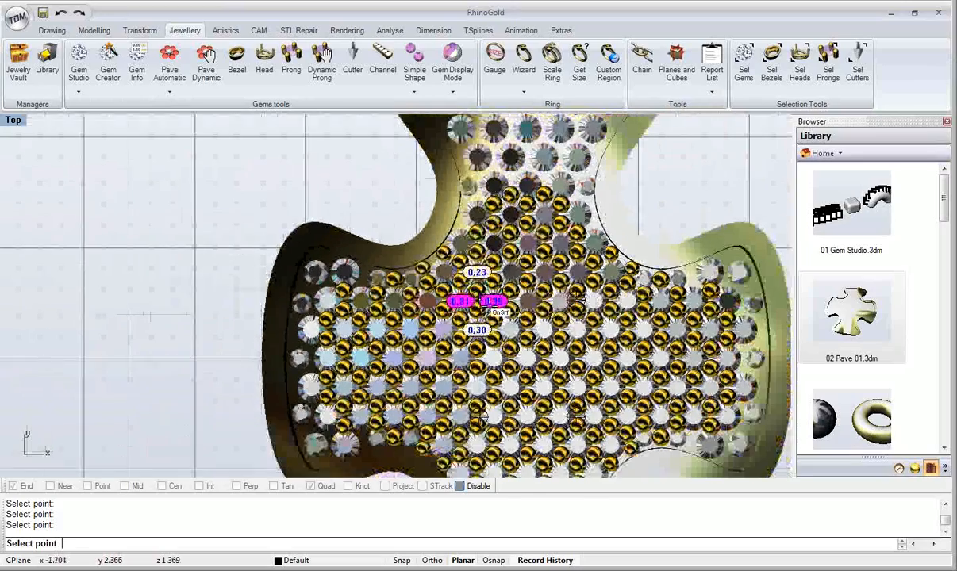
right_click_drag(393, 295, 295, 283)
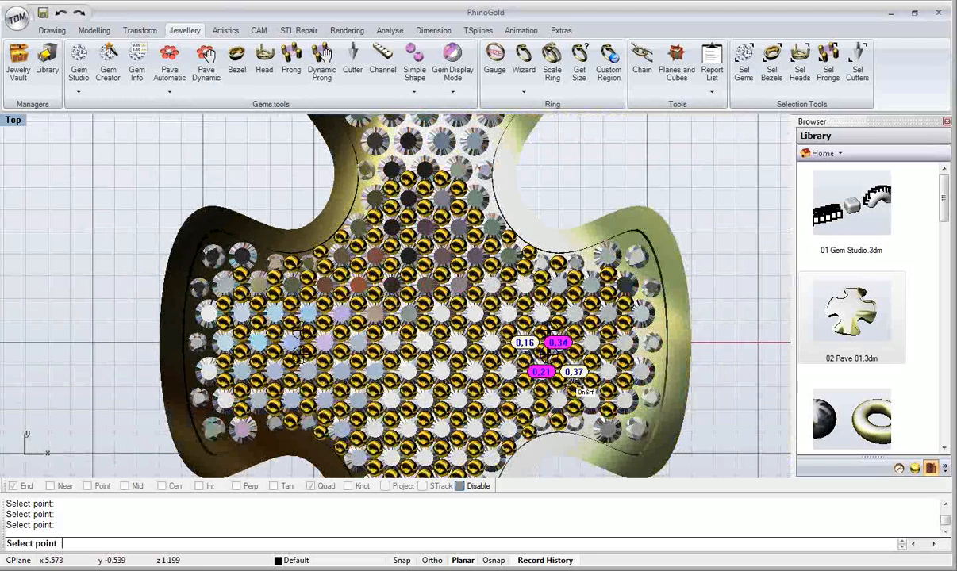
Step: Finish placing prongs on the cross and accept the Dynamic Prong result
right_click(584, 387)
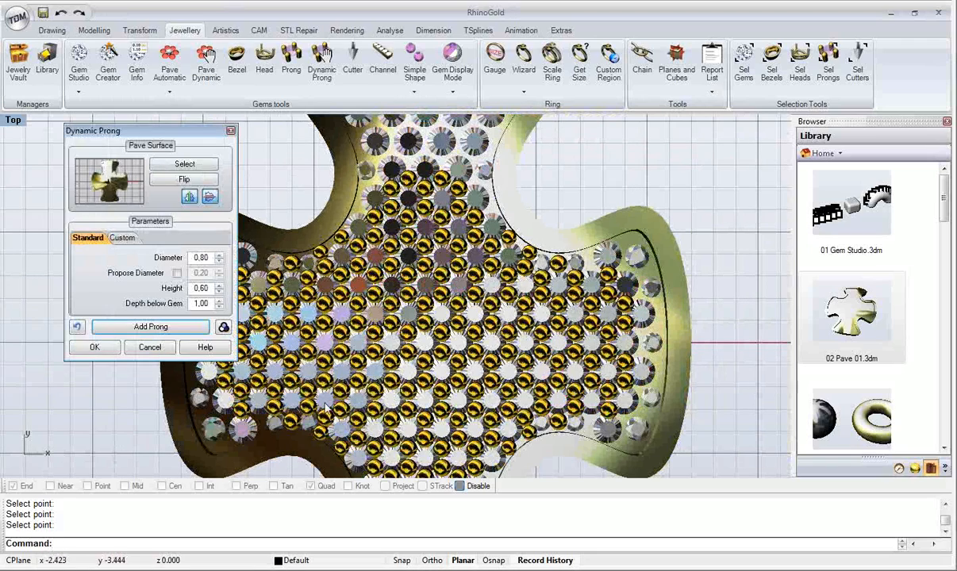
left_click(87, 349)
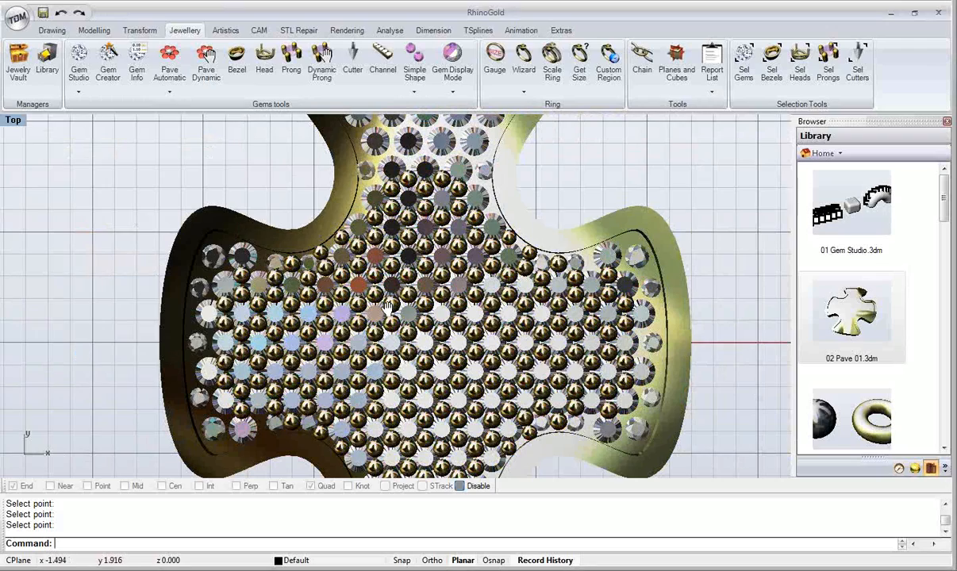
right_click_drag(392, 301, 381, 311)
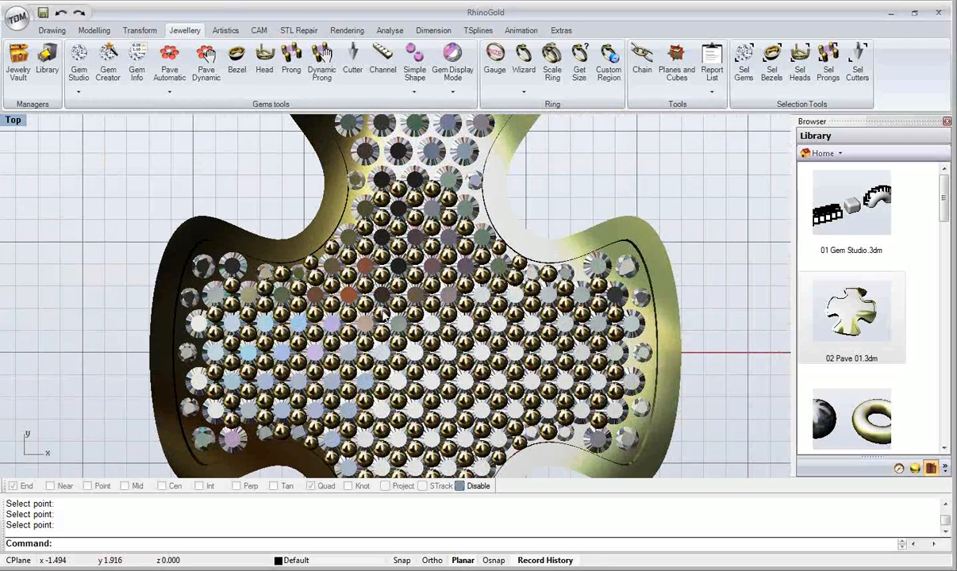
scroll(417, 319, "down", 6)
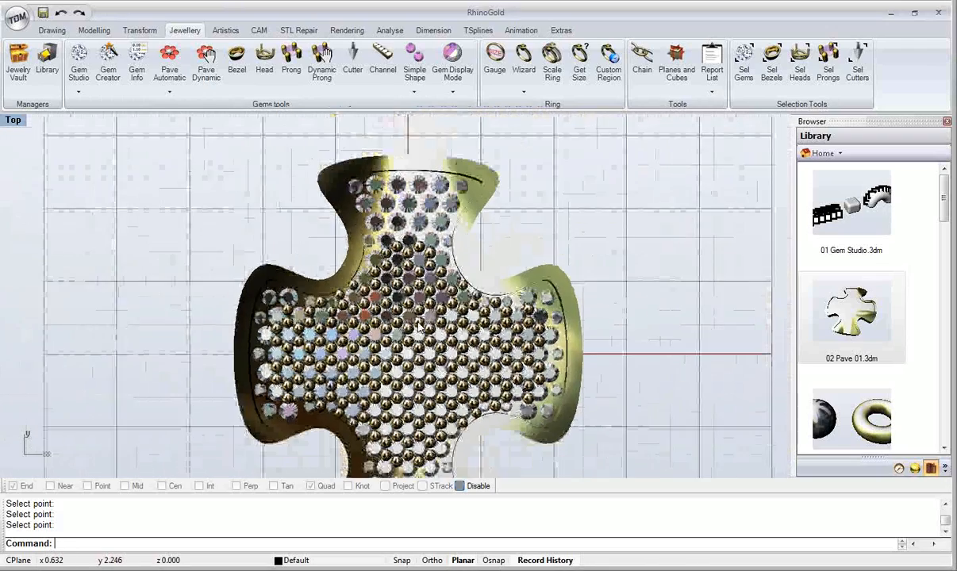
Step: Delete the whole cross model and insert the library file 03 Pave 02.3dm into the empty scene
left_click_drag(657, 188, 87, 562)
key("Delete")
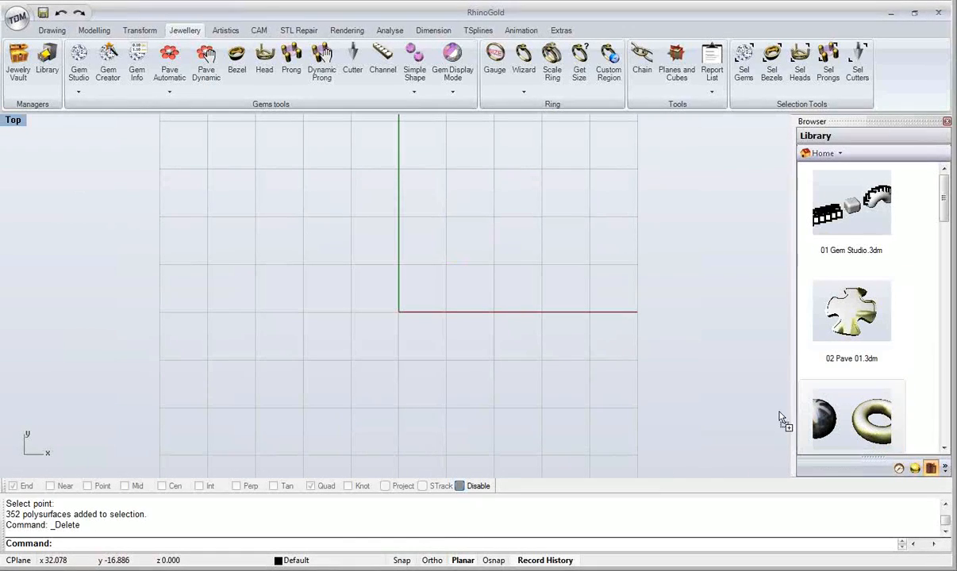
left_click_drag(848, 416, 633, 331)
left_click(355, 307)
left_click(478, 316)
right_click_drag(420, 238, 313, 239)
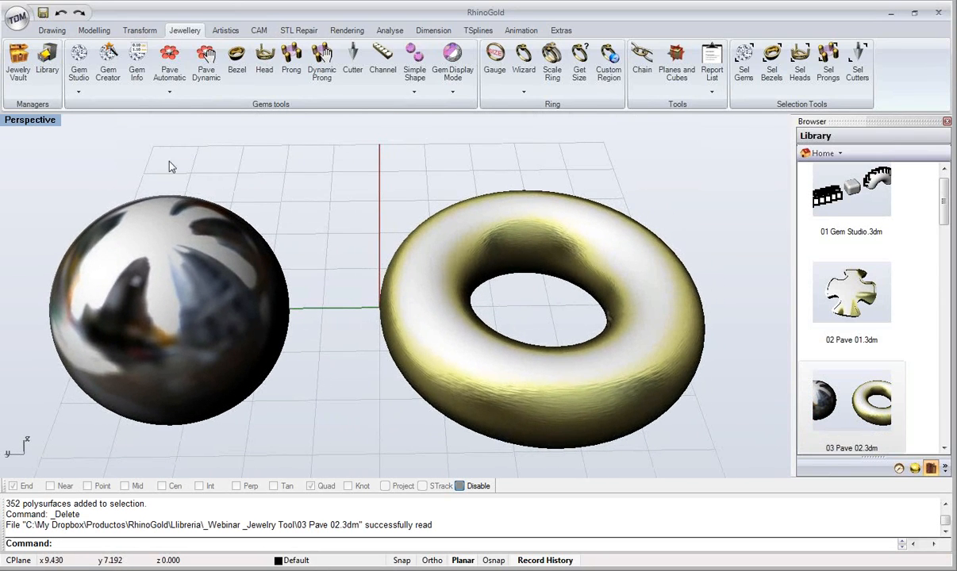
Step: Start Pave along UV and choose the gold torus as the surface to pave
left_click(164, 93)
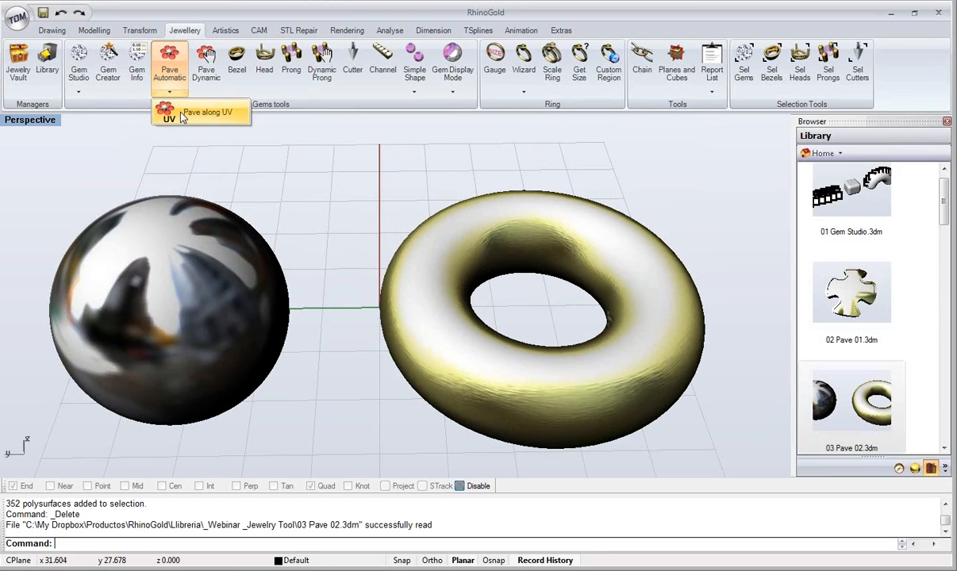
left_click(183, 117)
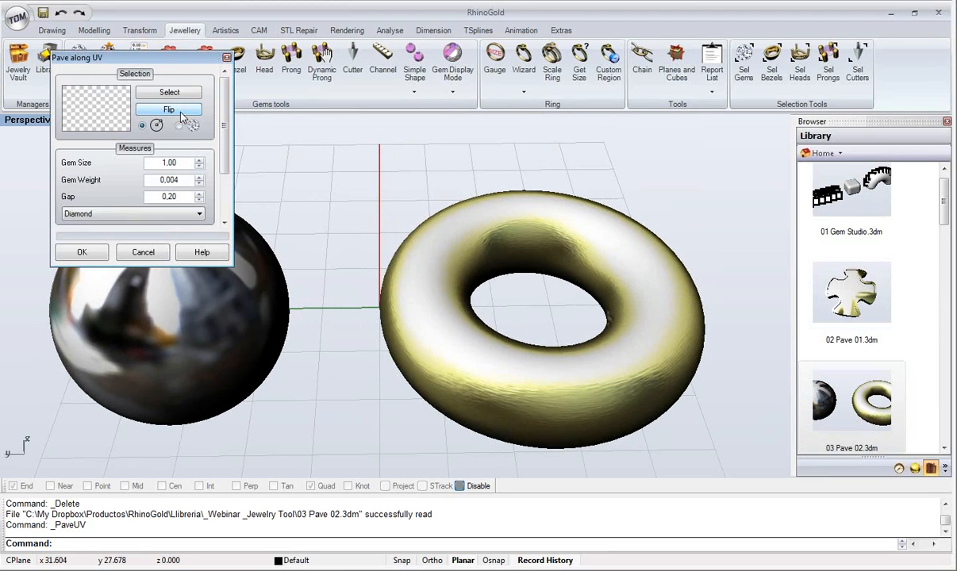
left_click_drag(179, 60, 342, 175)
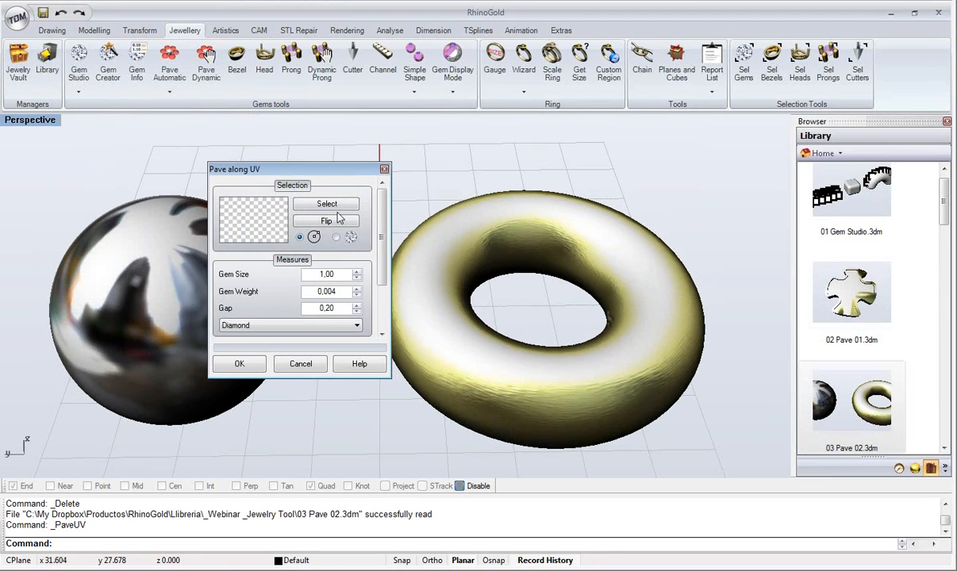
left_click(337, 206)
left_click(494, 231)
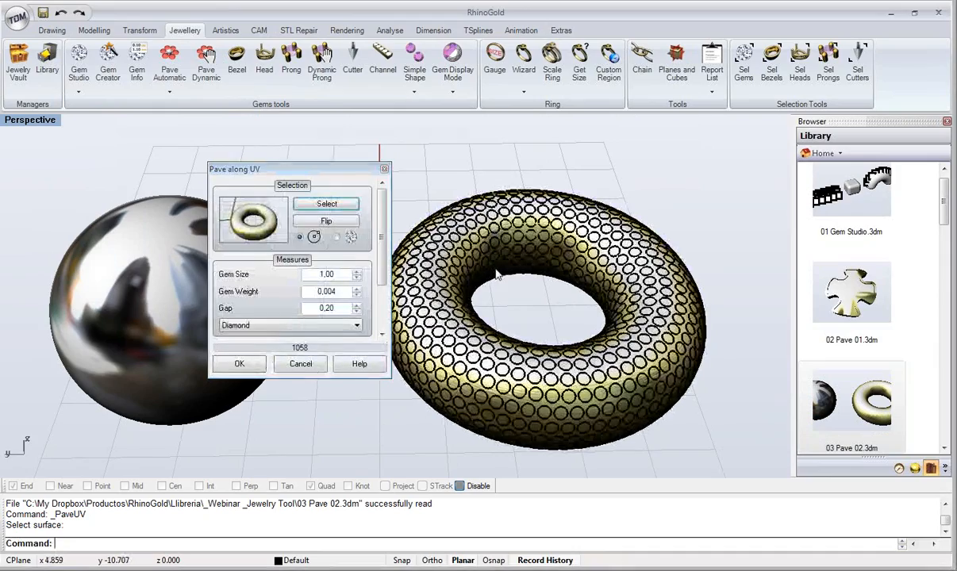
scroll(500, 265, "up", 5)
scroll(507, 254, "down", 1)
right_click_drag(515, 299, 463, 281)
left_click_drag(287, 170, 263, 148)
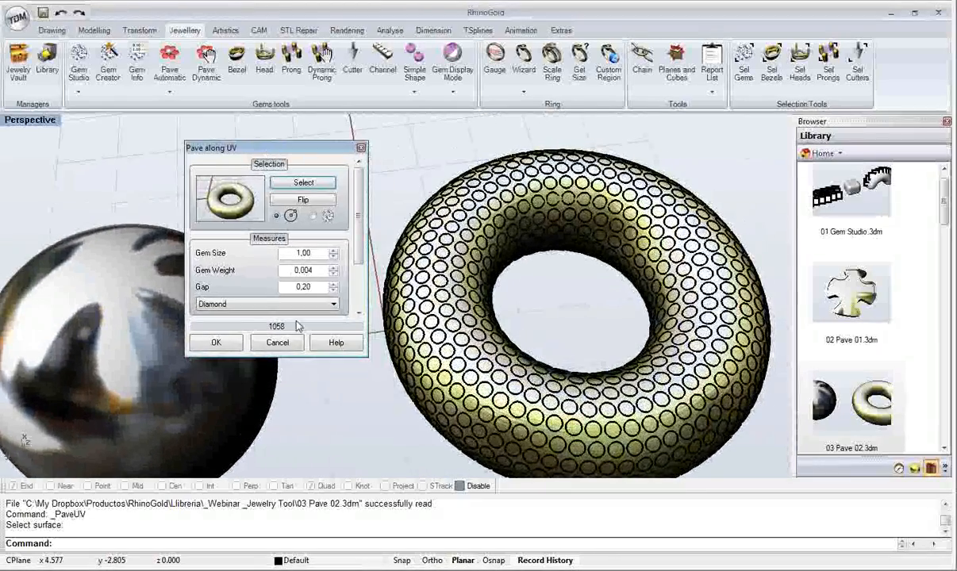
Step: Increase the gem size of the torus pave to 1.40
left_click(334, 250)
left_click(334, 250)
left_click(334, 250)
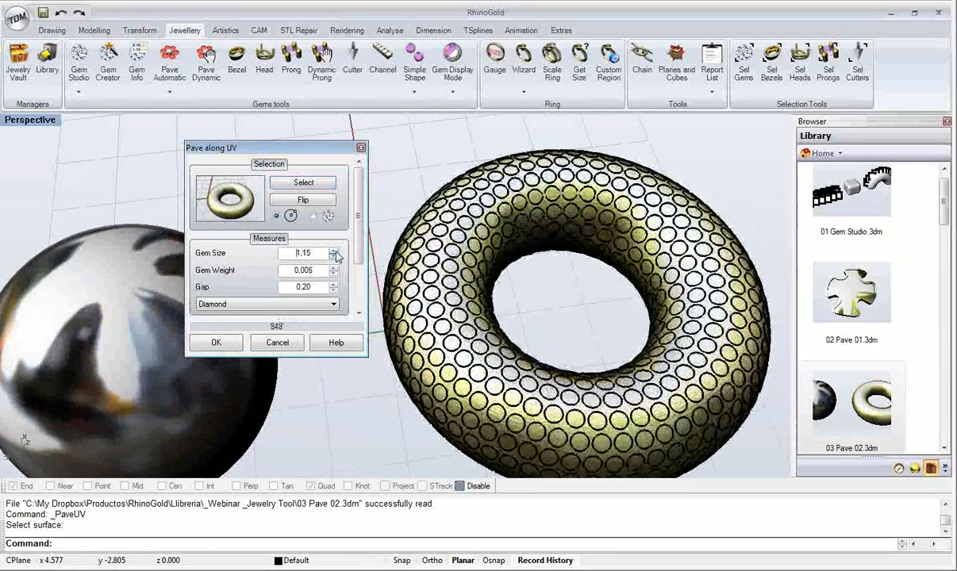
left_click(334, 250)
left_click(334, 250)
left_click(334, 250)
left_click(334, 250)
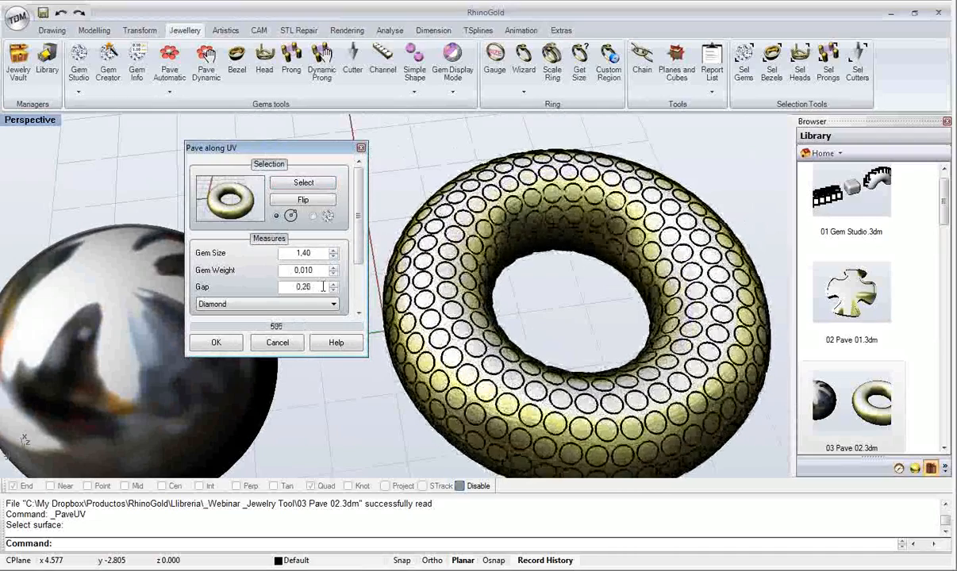
Step: Try different gaps between the torus gems, return the gap to 0.20 and cancel the pave
scroll(323, 287, "down", 4)
scroll(323, 287, "up", 9)
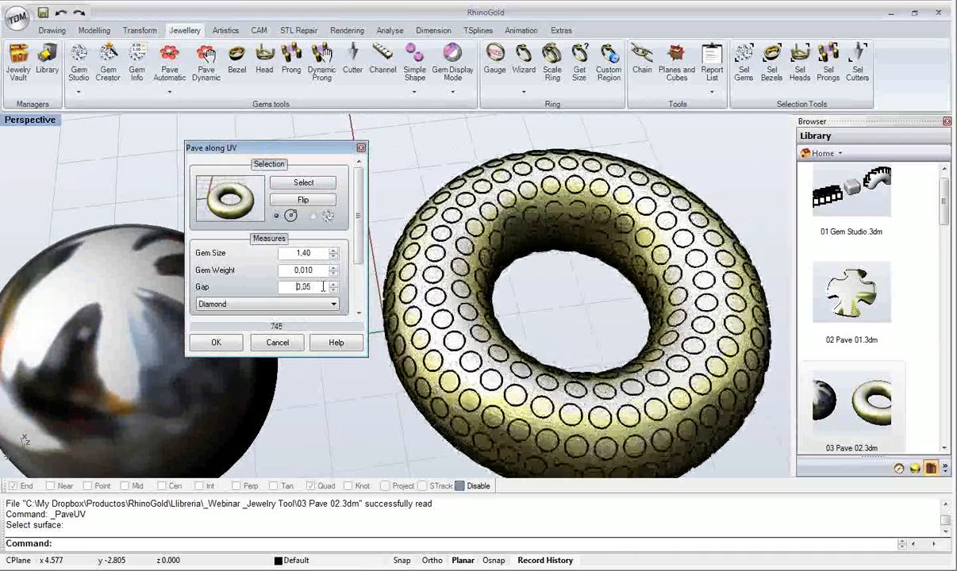
scroll(323, 286, "down", 6)
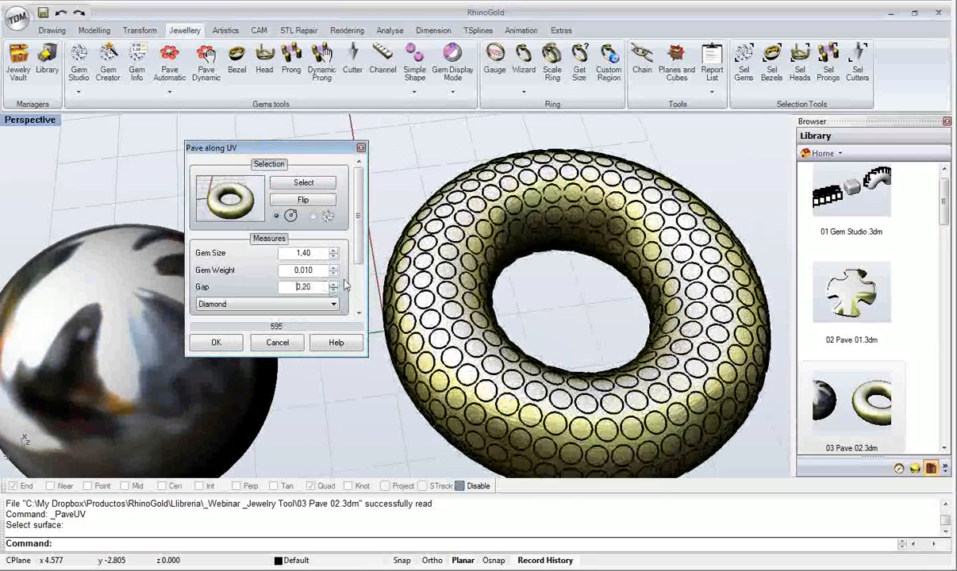
mouse_move(358, 243)
left_mouse_down()
mouse_move(359, 284)
mouse_move(359, 246)
left_mouse_up()
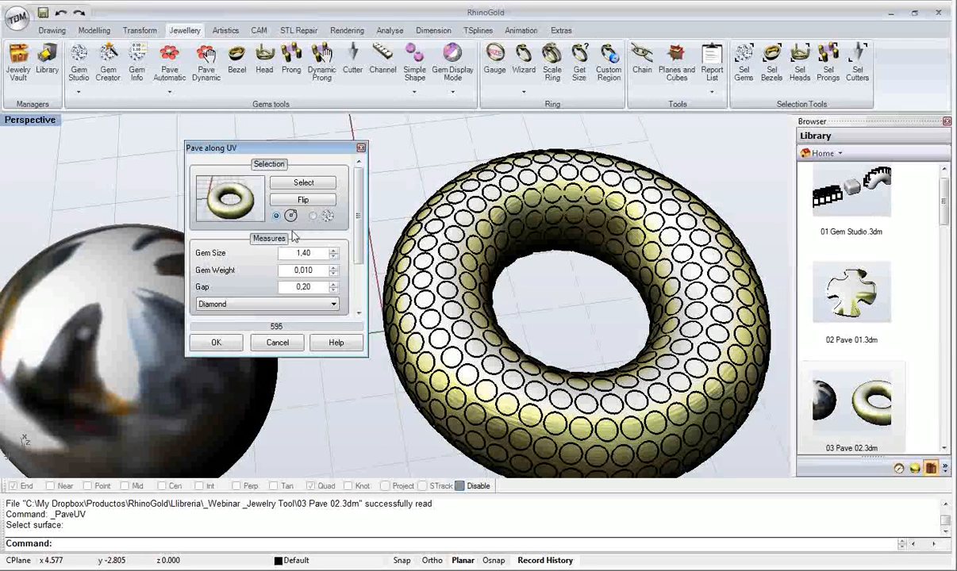
left_click(277, 343)
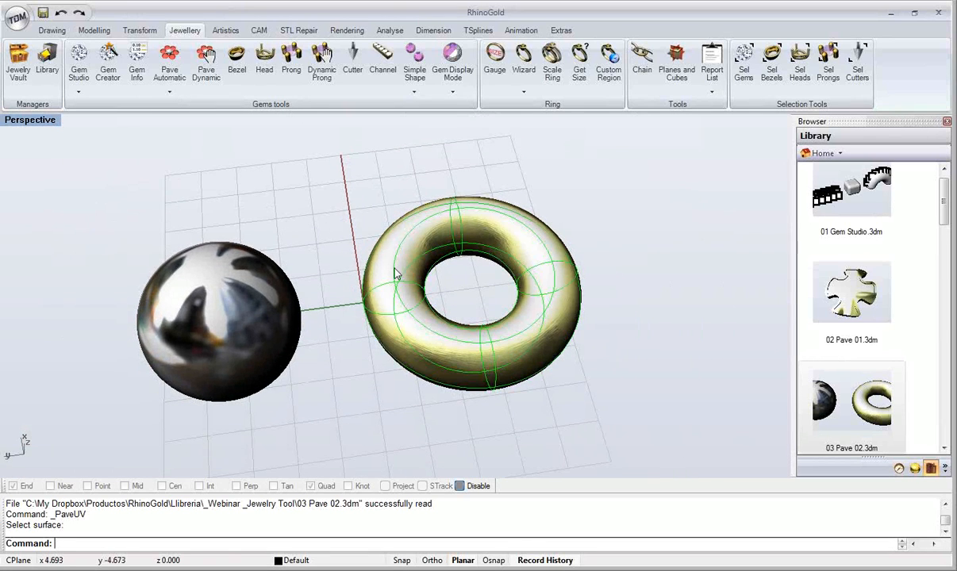
Step: Delete the torus and move the sphere to the centre of the grid
key("Delete")
left_click(250, 311)
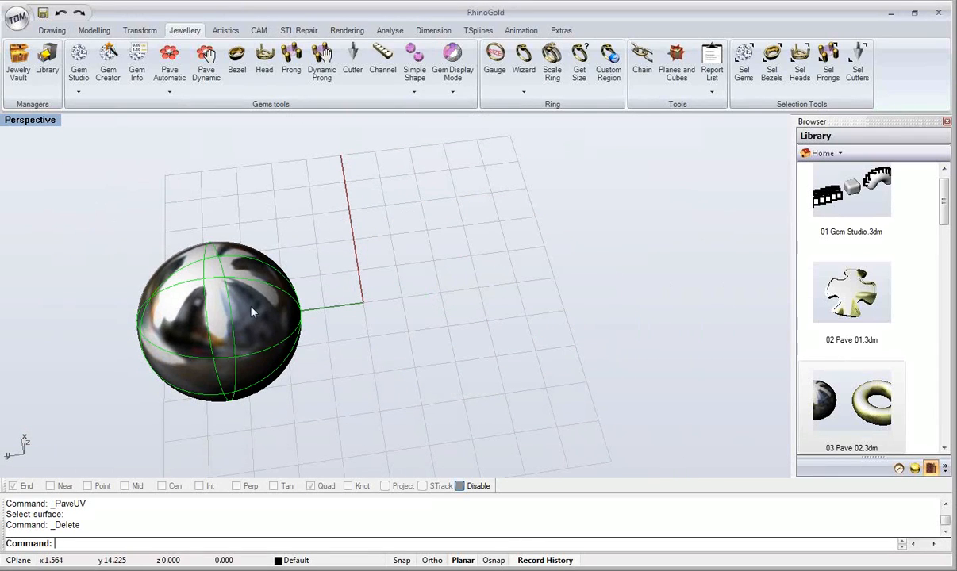
key("Home")
left_click(252, 310)
right_click_drag(370, 336, 343, 249)
scroll(337, 290, "up", 5)
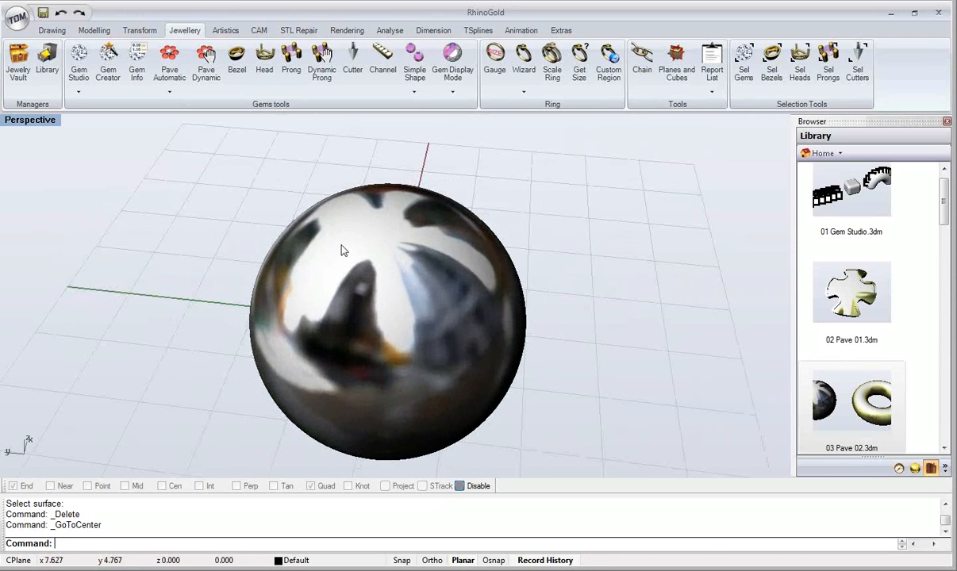
Step: Start Pave along UV again and select the sphere as its surface, previewing gems of size 1.00
left_click(157, 82)
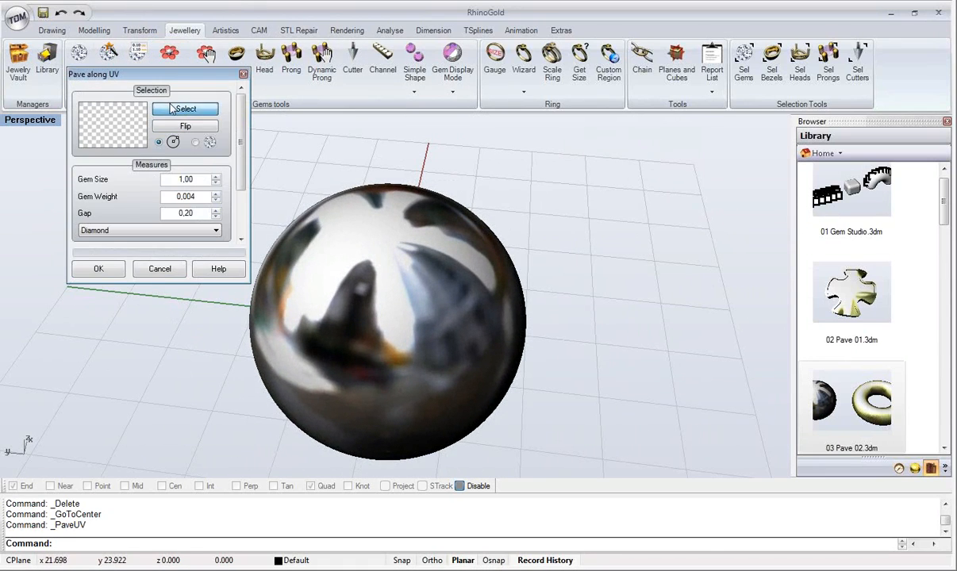
left_click(172, 109)
left_click(345, 236)
right_click_drag(381, 219, 416, 262)
scroll(466, 227, "up", 6)
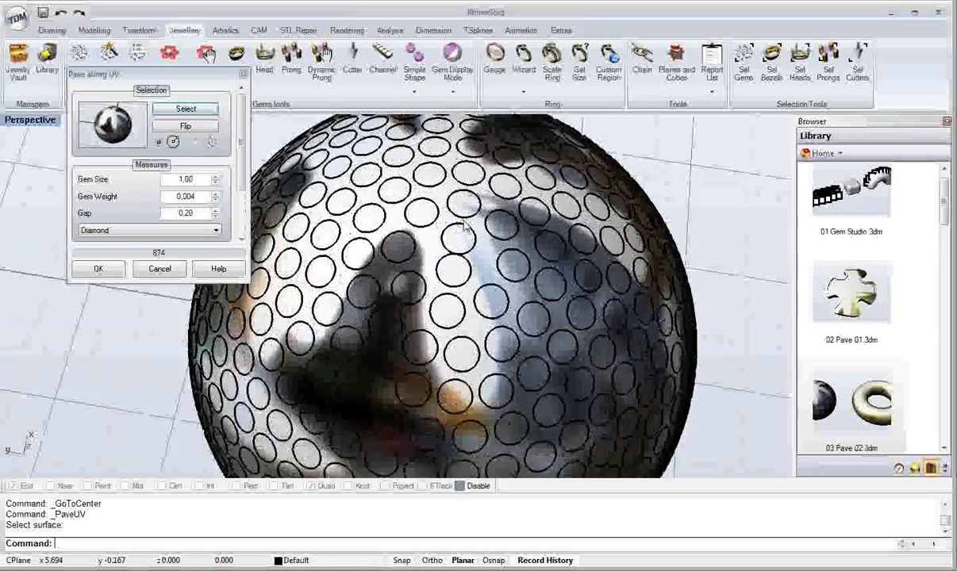
scroll(528, 321, "down", 5)
mouse_move(528, 321)
right_mouse_down()
mouse_move(508, 307)
mouse_move(444, 301)
right_mouse_up()
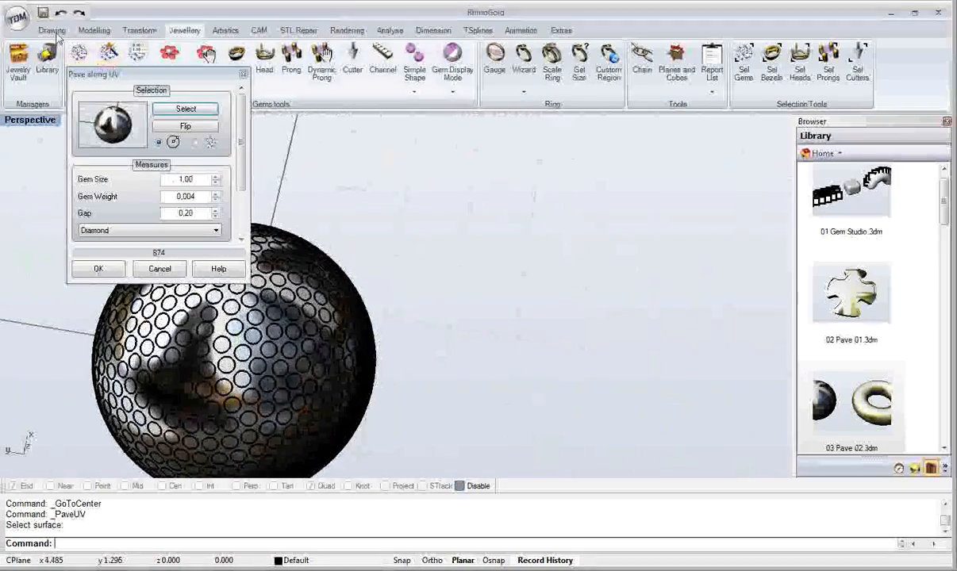
Step: Create a rectangular plane surface beside the sphere from two opposite corners
left_click(52, 30)
left_click(94, 30)
left_click(20, 92)
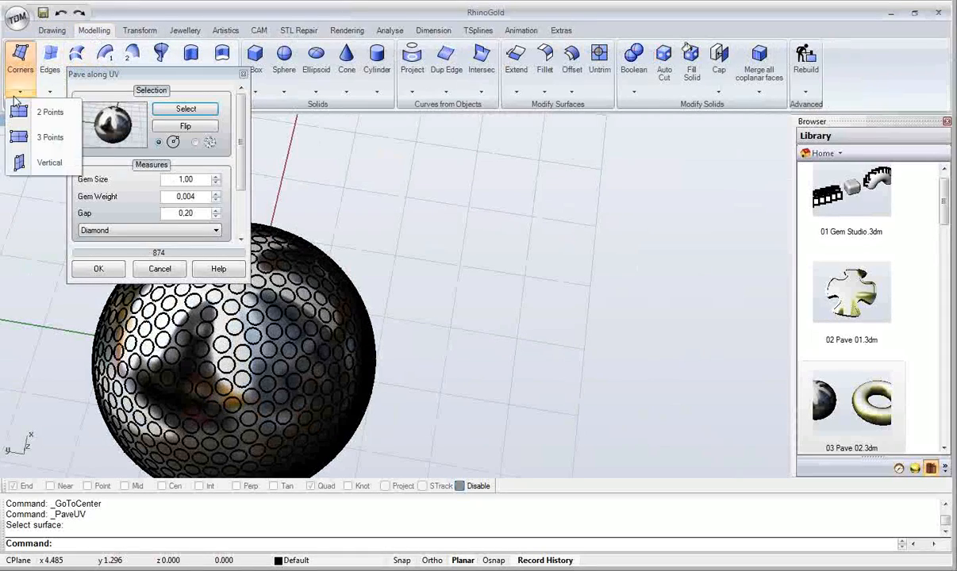
left_click(43, 112)
left_click(481, 221)
left_click(731, 464)
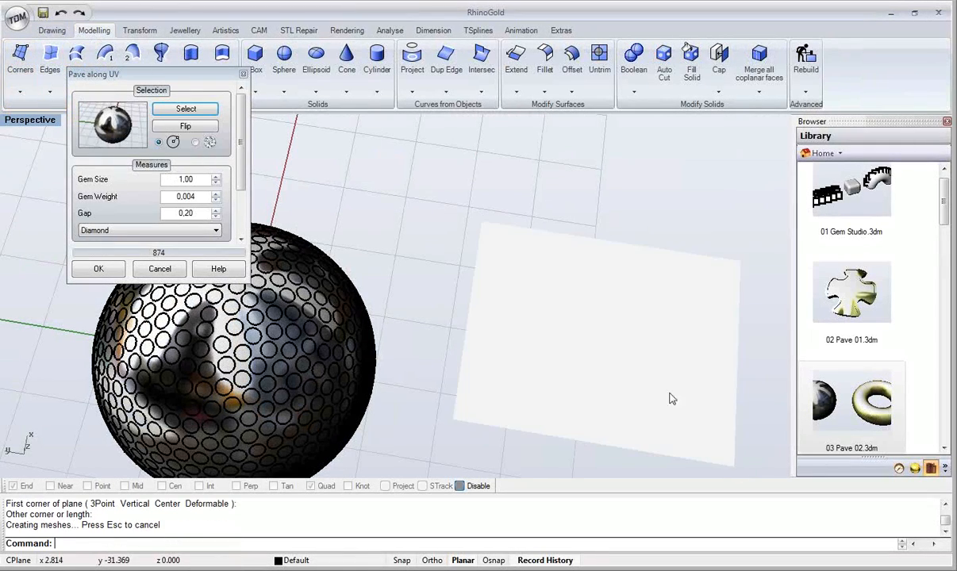
Step: Change the pave surface from the sphere to the new rectangular plane
right_click_drag(670, 399, 633, 378)
left_click(186, 109)
left_click(505, 305)
scroll(448, 287, "up", 1)
right_click_drag(448, 287, 439, 274, "shift")
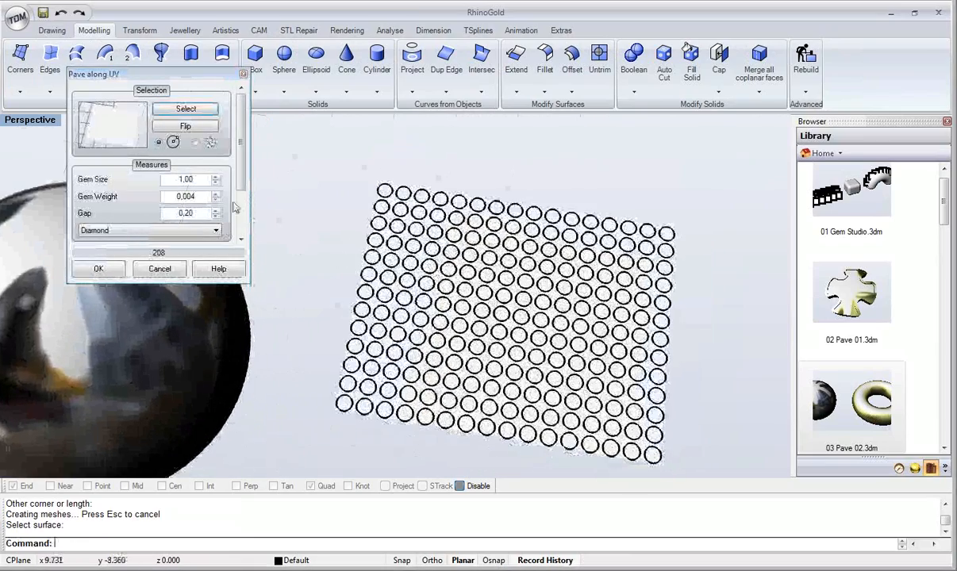
Step: Try several values for the first external distance of the plane's pave, ending at 0.75
left_click(239, 200)
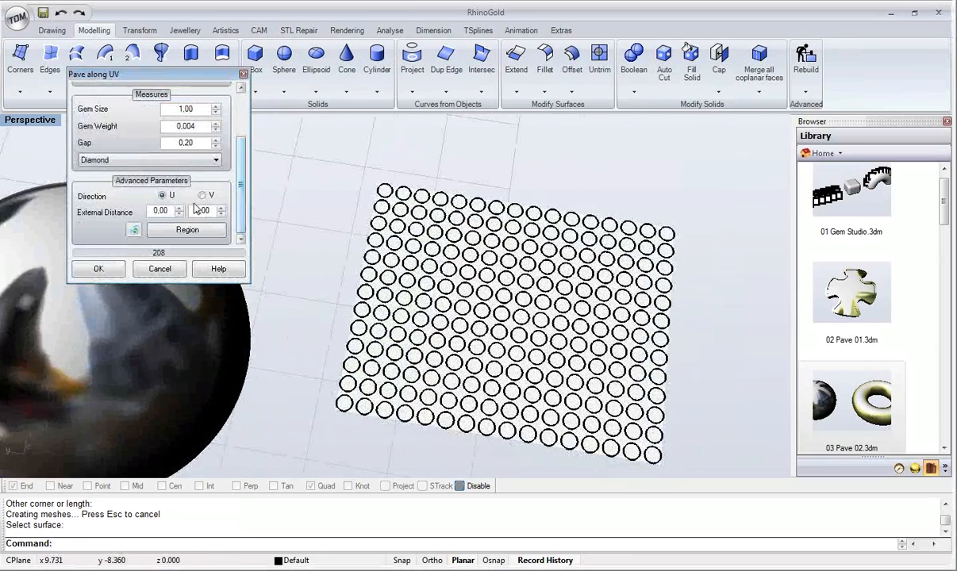
left_click(170, 211)
scroll(171, 211, "up", 6)
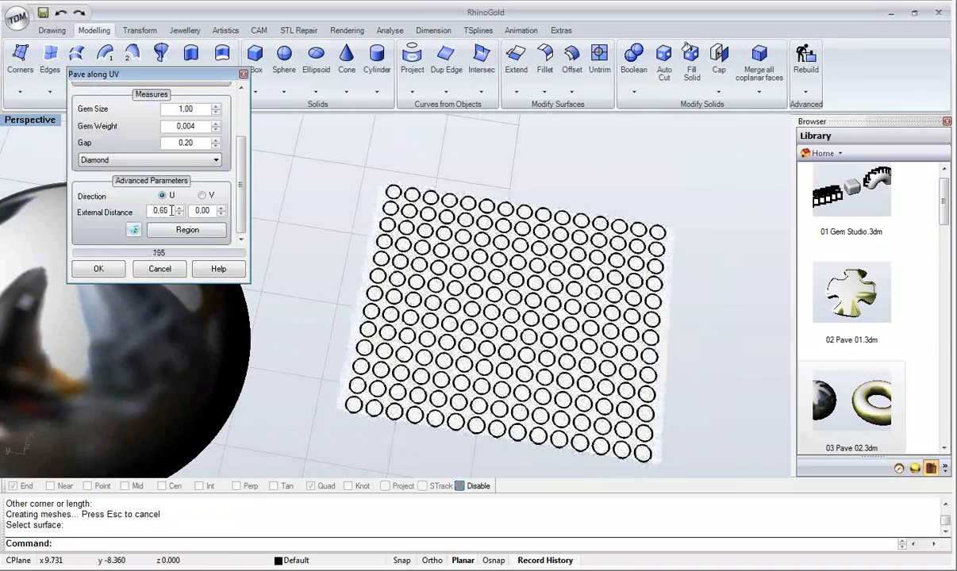
scroll(171, 211, "down", 6)
scroll(172, 211, "up", 8)
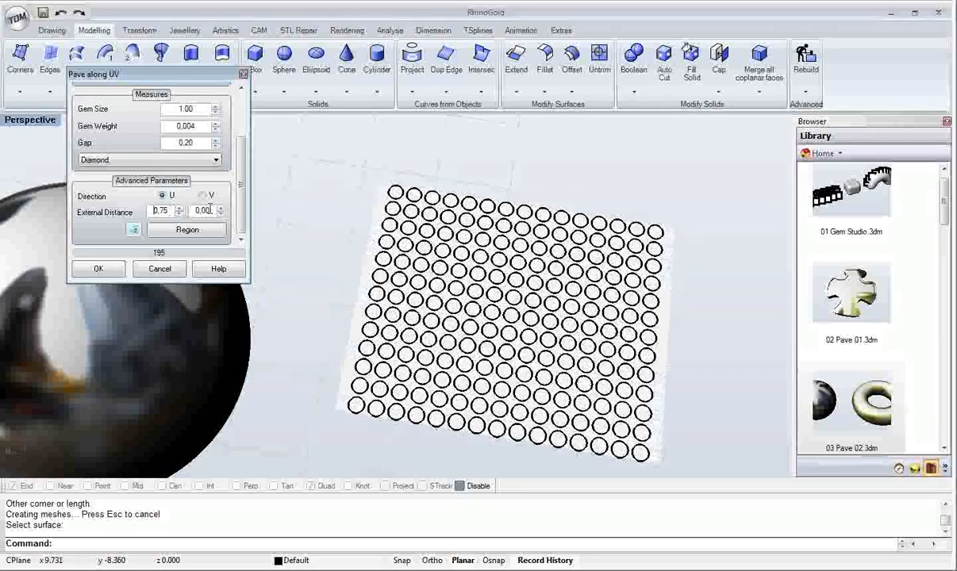
Step: Try 0.90 and 1.05 for the second external distance of the plane's pave, then reduce it to 0.15
scroll(208, 211, "up", 2)
scroll(209, 211, "down", 4)
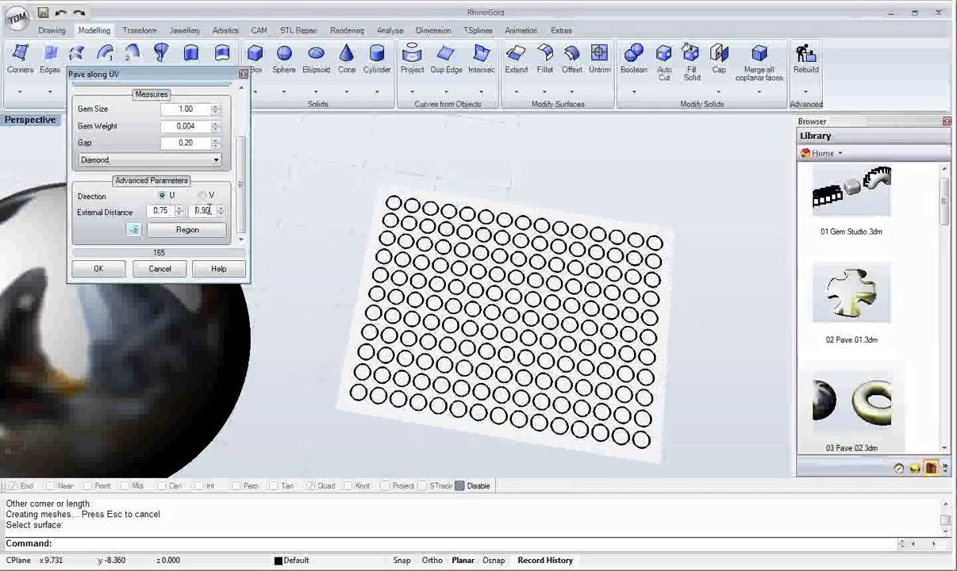
scroll(209, 210, "up", 4)
scroll(209, 210, "down", 1)
scroll(207, 211, "down", 6)
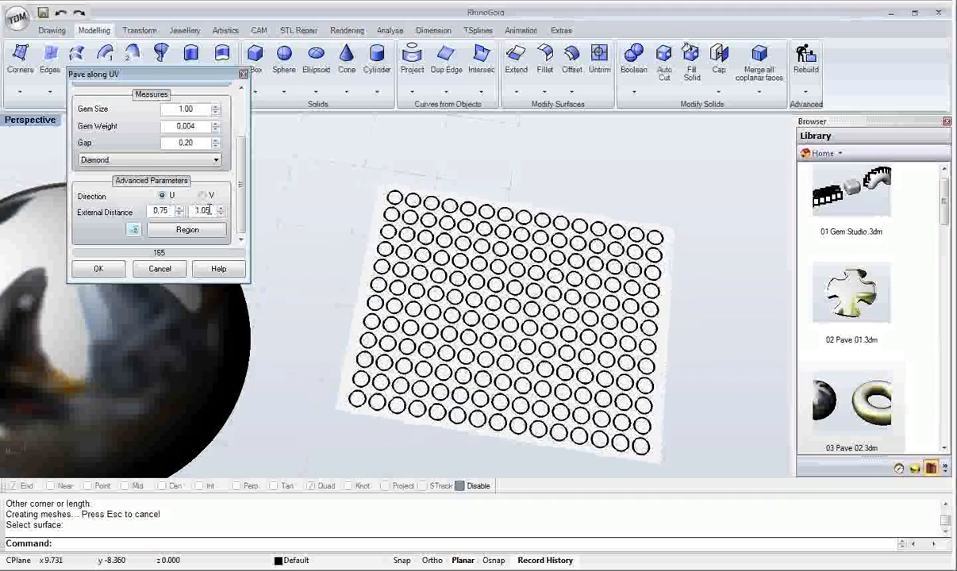
right_click_drag(324, 244, 367, 245, "shift")
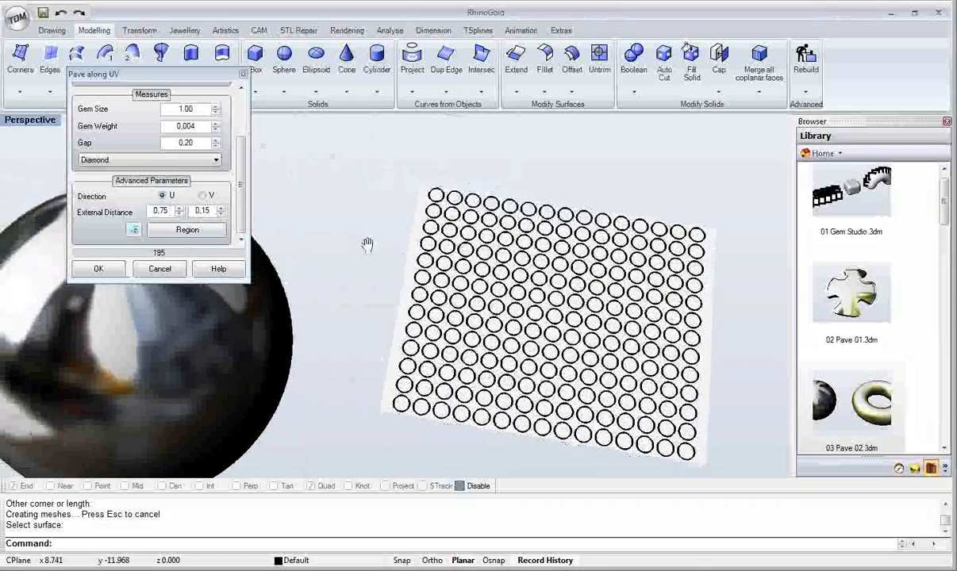
Step: Lower both external distances of the plane's pave below zero, with the second at -0.30
left_click(214, 212)
left_click(168, 211)
scroll(167, 210, "down", 6)
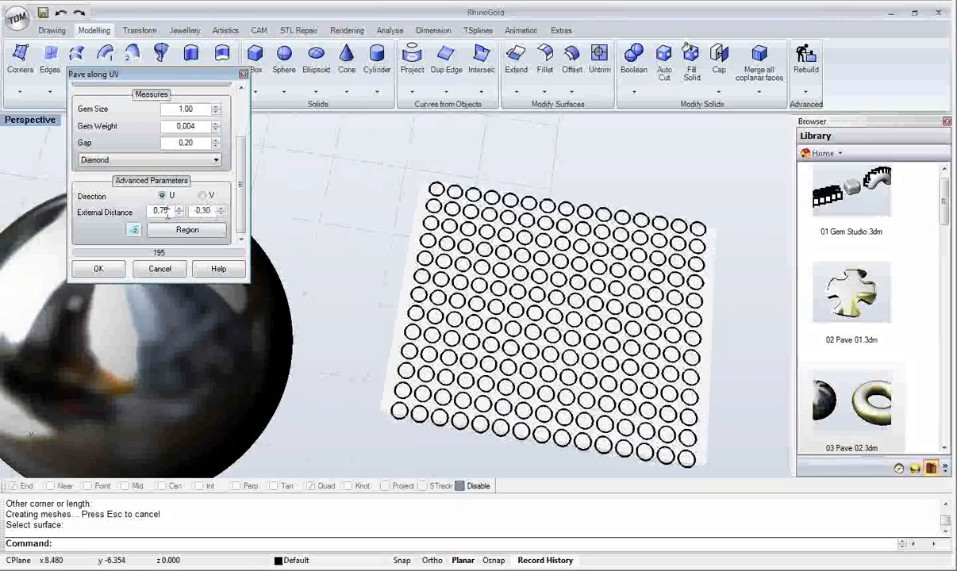
Step: Change the pave surface from the rectangular plane back to the sphere
right_click_drag(352, 281, 501, 299, "shift")
scroll(357, 284, "down", 4)
scroll(241, 129, "up", 3)
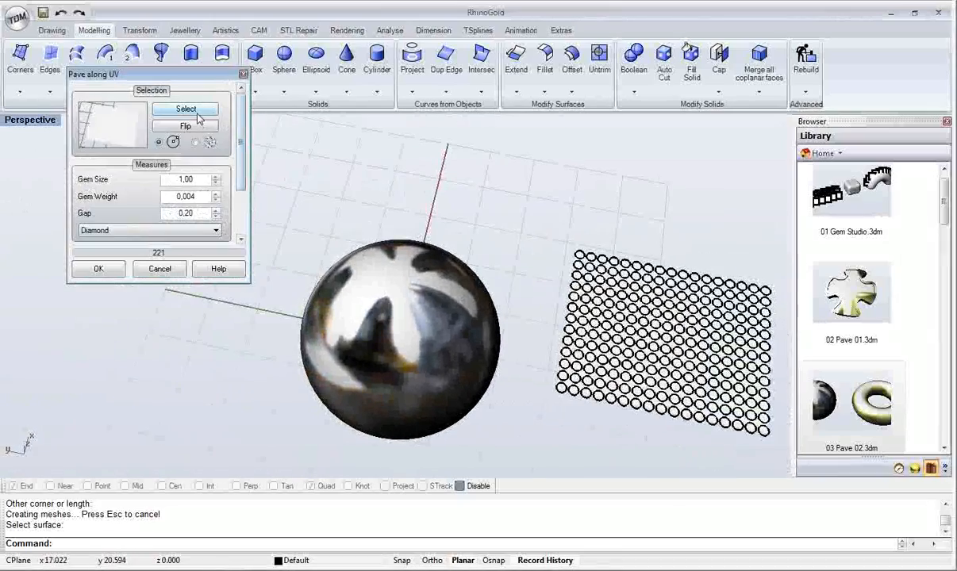
left_click(185, 109)
left_click(374, 269)
Step: Reset both external distances of the sphere's pave to 0.00
right_click_drag(401, 293, 333, 266)
scroll(246, 230, "down", 3)
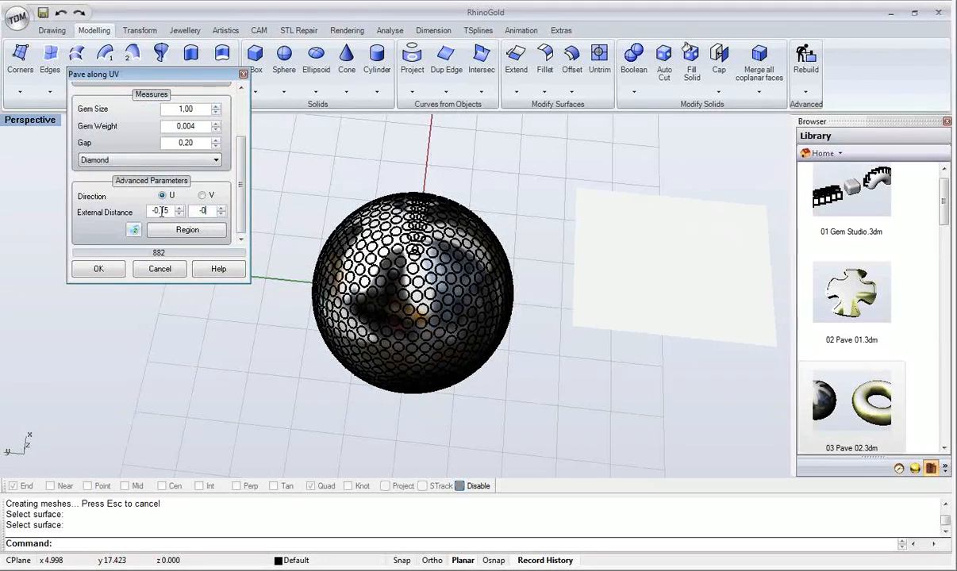
key("Tab")
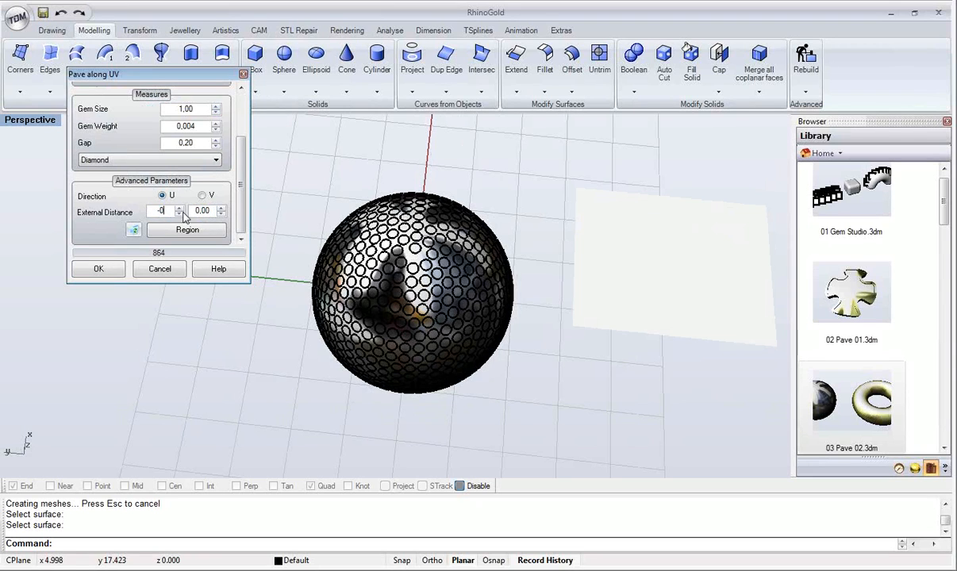
left_click(194, 211)
Step: Fit the model in the Perspective viewport and change its display to shaded mode to view the sphere's gem layout
right_click_drag(393, 209, 361, 238)
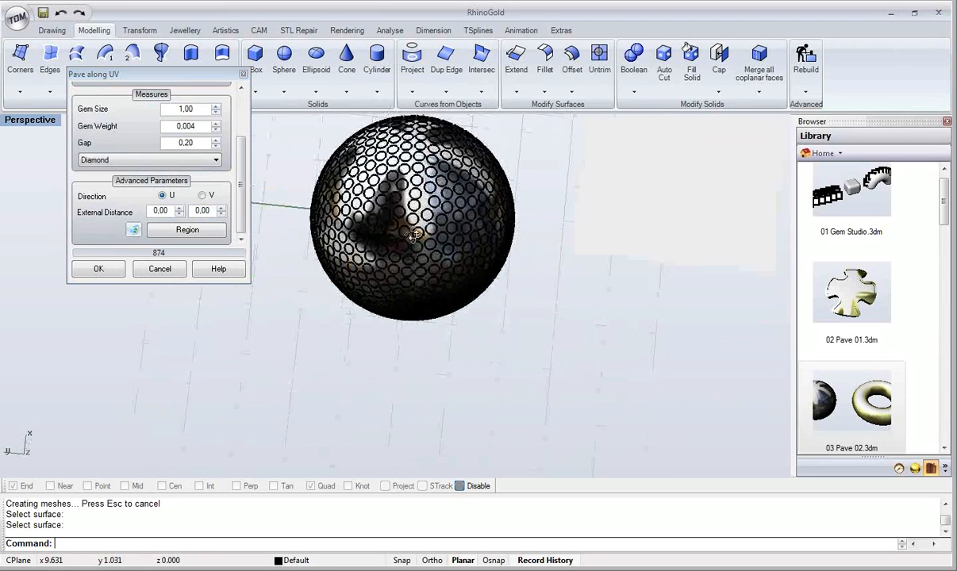
middle_click(361, 238)
left_click(373, 285)
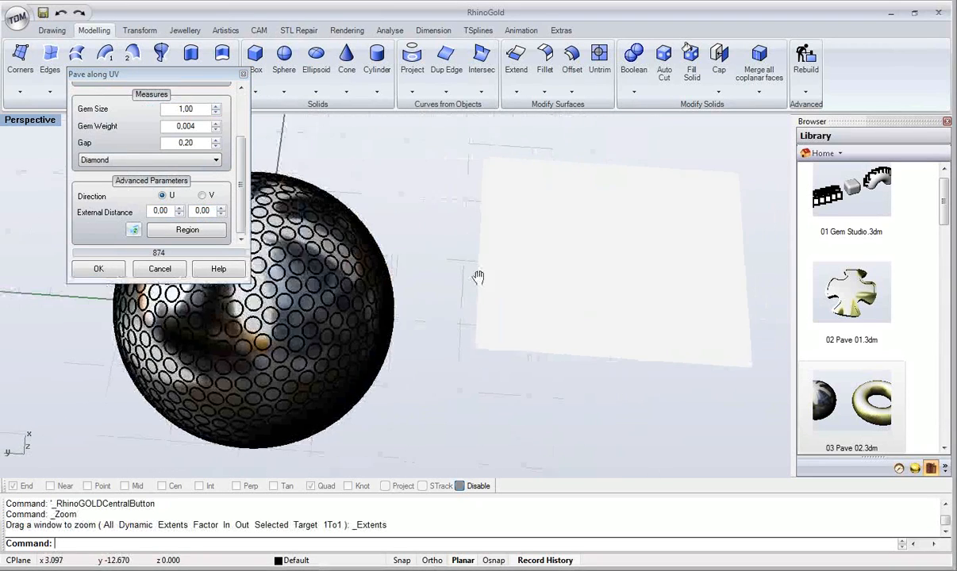
scroll(409, 277, "up", 4)
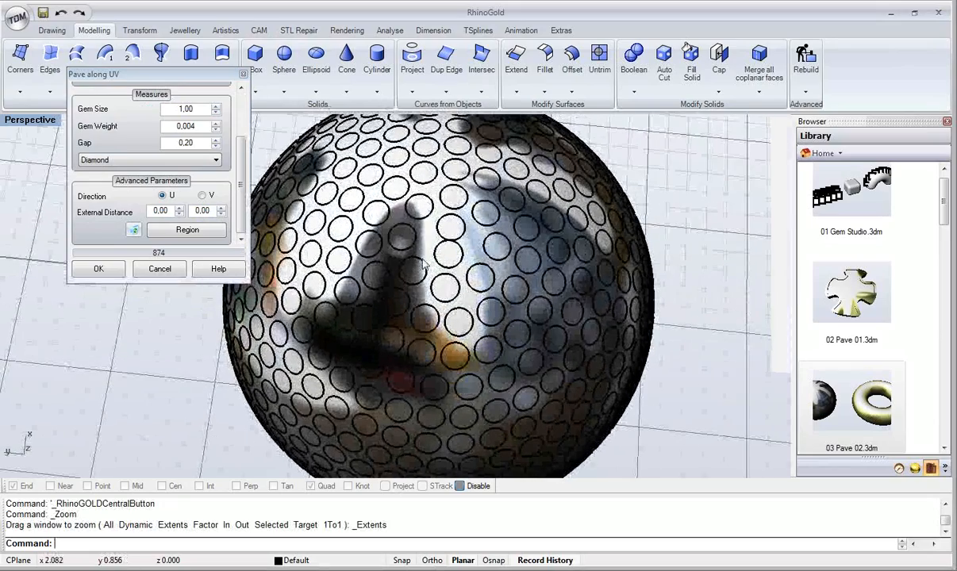
middle_click(454, 277)
right_click(461, 308)
middle_click(455, 279)
left_click(467, 309)
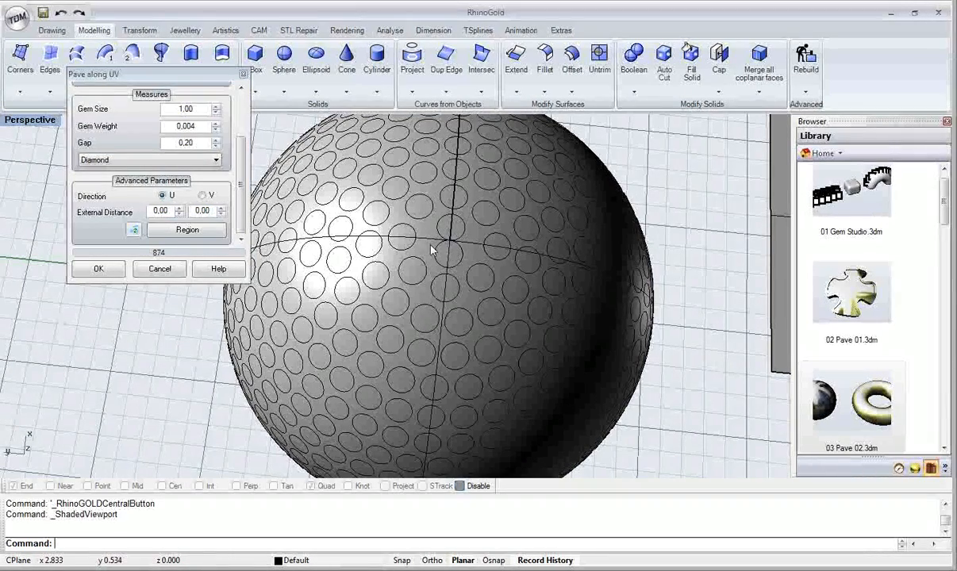
Step: Lower the first external distance of the sphere's pave to -0.50 and examine the gem distribution
left_click(179, 215)
left_click(179, 214)
left_click(179, 214)
left_click(180, 214)
left_click(179, 214)
left_click(179, 214)
left_click(179, 215)
left_click(179, 215)
left_click(180, 215)
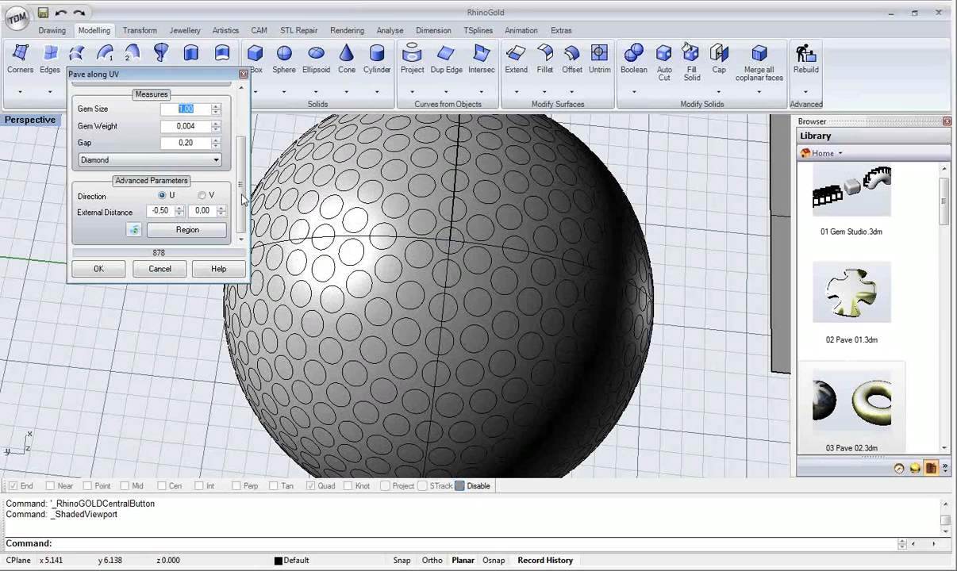
right_click_drag(481, 316, 513, 278)
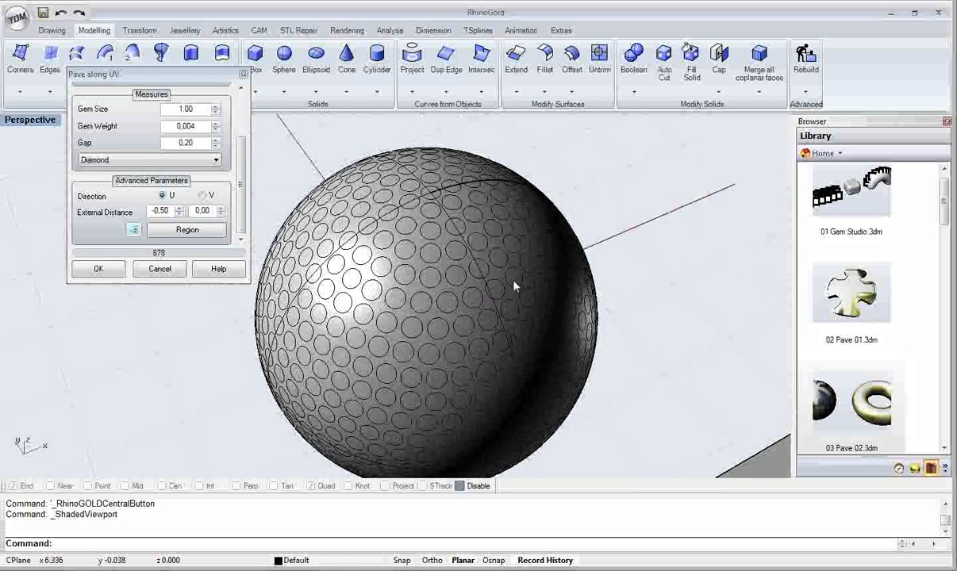
Step: Cancel the Pave along UV command and delete the sphere and the plane
left_click(173, 270)
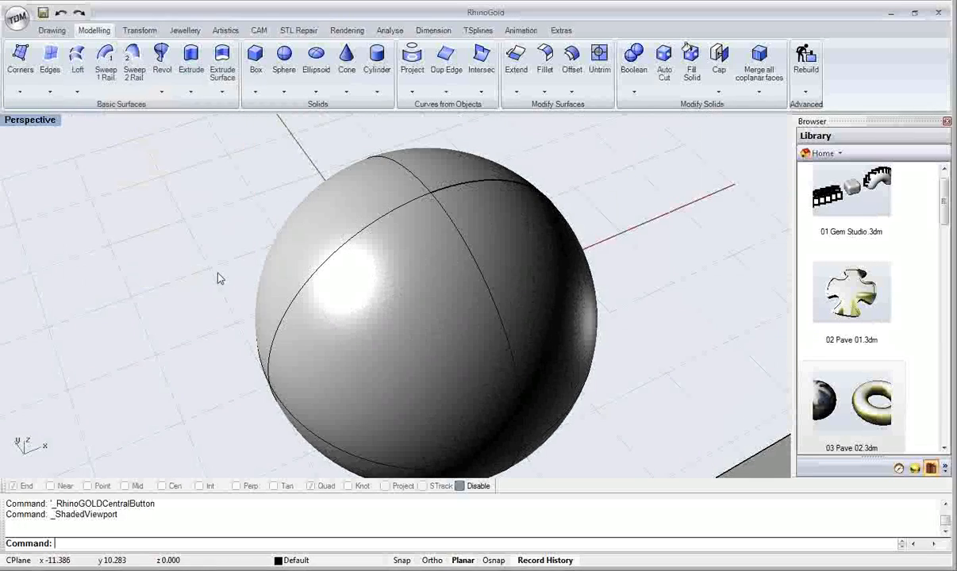
scroll(406, 272, "down", 4)
left_click_drag(705, 279, 321, 485)
key("Delete")
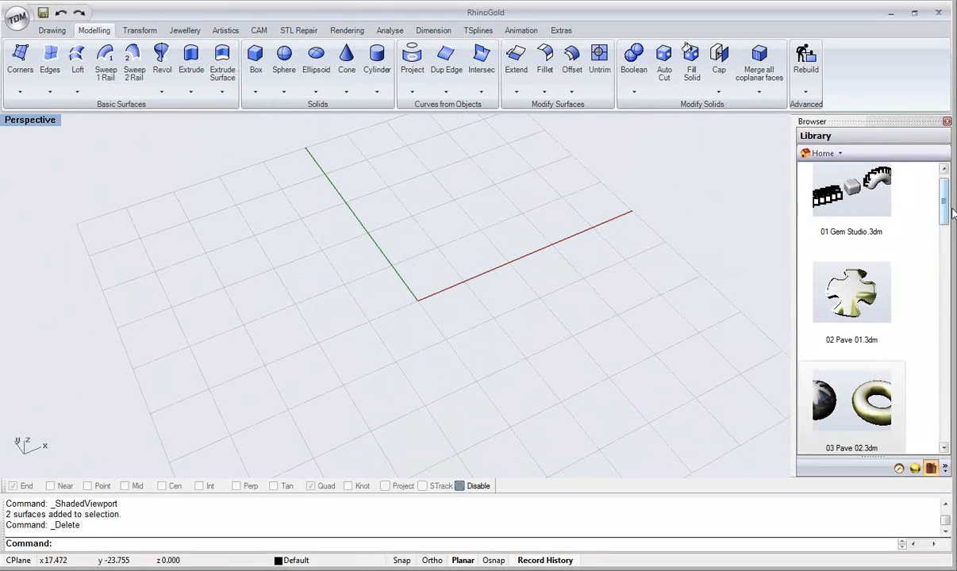
Step: Open the ring model 04 Pave 03.3dm from the library
scroll(889, 242, "down", 3)
left_click_drag(821, 272, 389, 288)
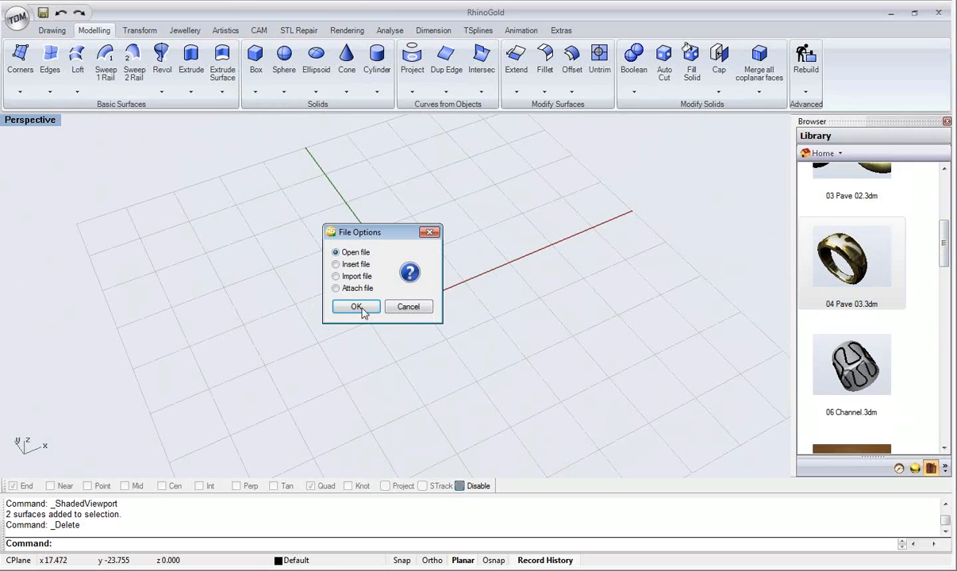
left_click(357, 308)
left_click(485, 316)
right_click_drag(492, 274, 367, 272)
Step: Start Pave Dynamic on the ring's outer surface and begin inserting 1.30 diamonds with a 0.20 gap
left_click(185, 30)
left_click(206, 59)
left_click_drag(437, 175, 591, 162)
left_click(637, 196)
left_click(348, 255)
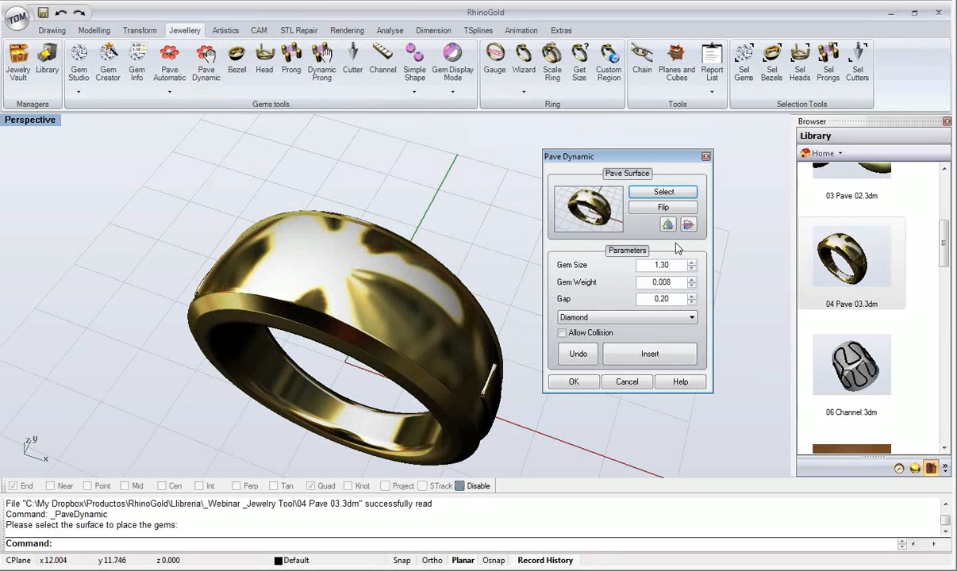
left_click(618, 351)
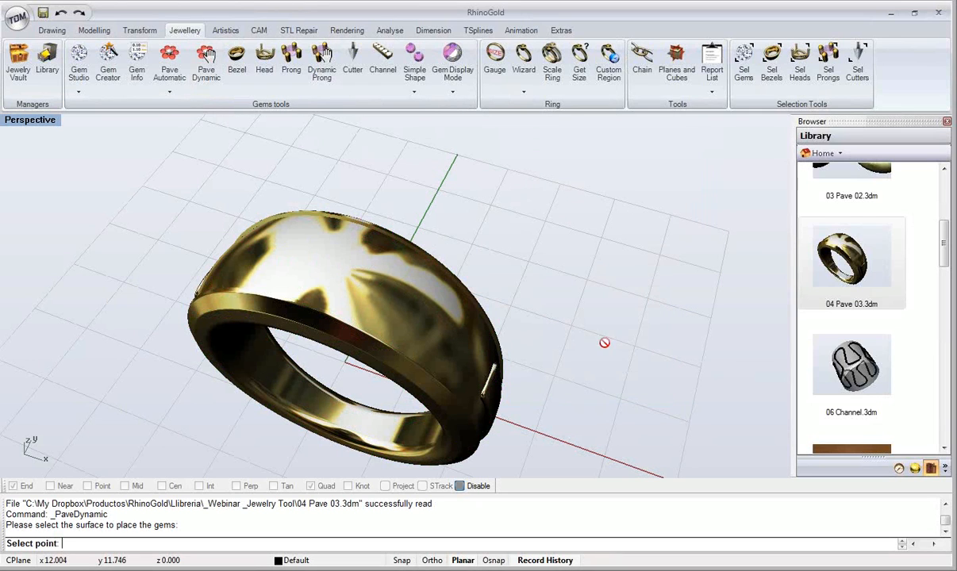
Step: Place a symmetric row of diamonds along the centre line of the ring's outer surface, starting at its crown
scroll(318, 245, "up", 6)
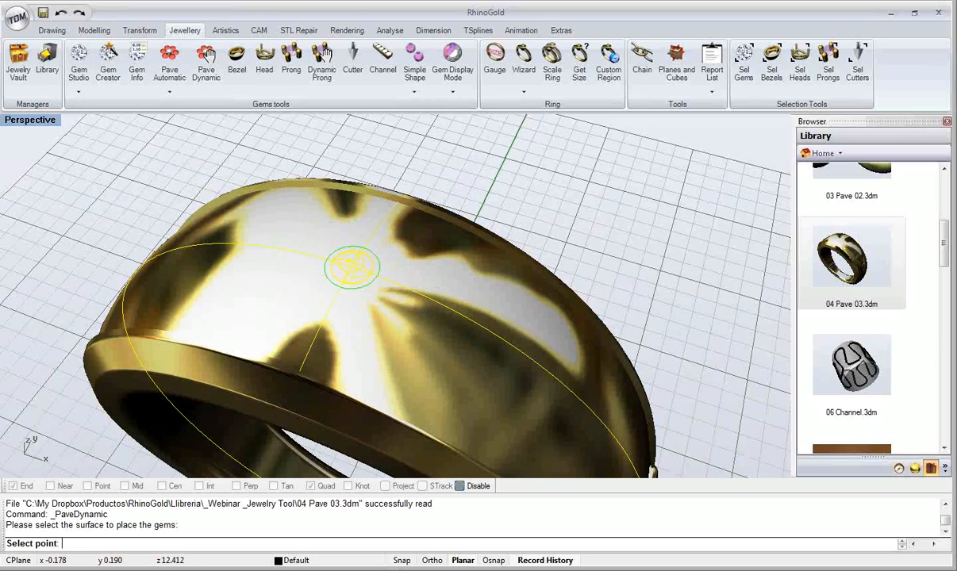
left_click(354, 262)
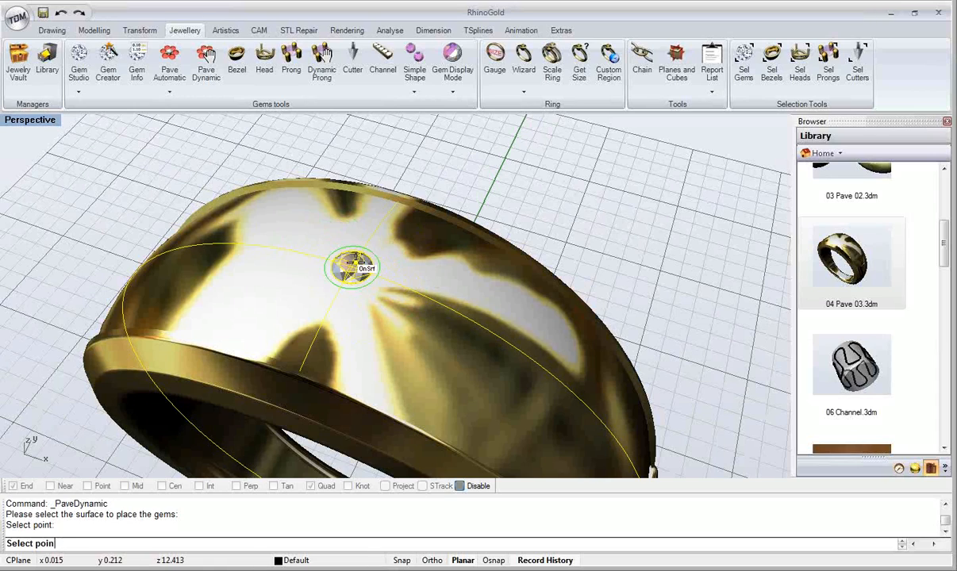
left_click(397, 284)
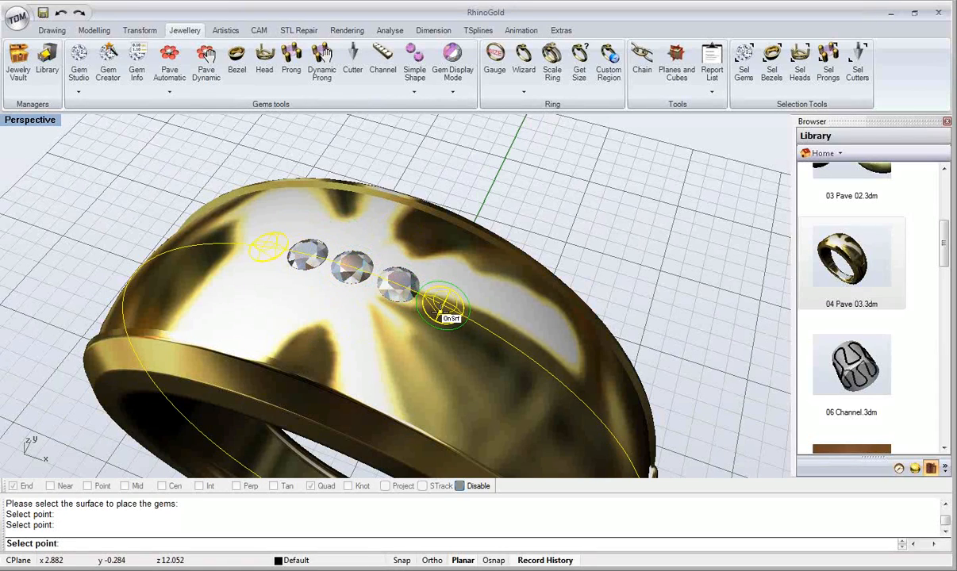
left_click(441, 308)
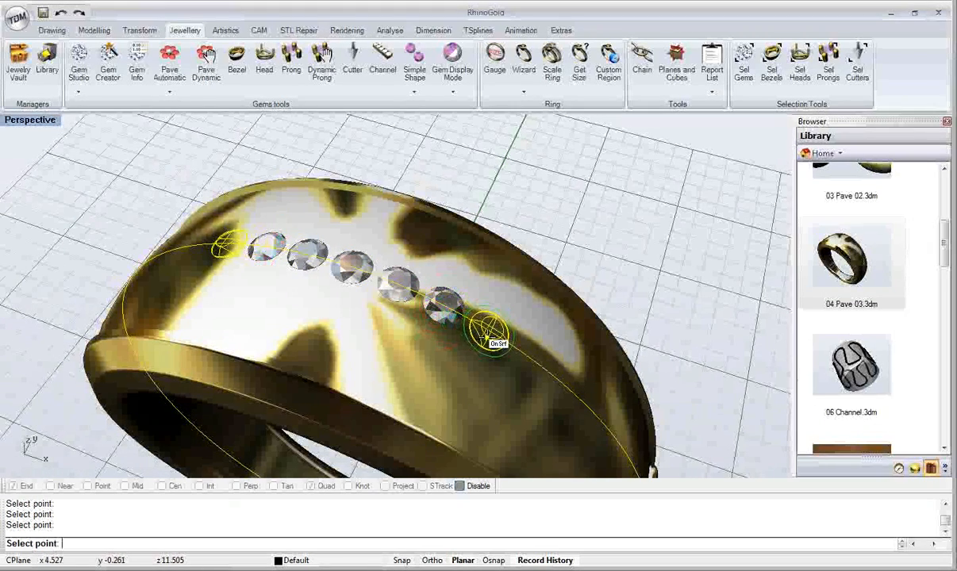
left_click(486, 330)
left_click(526, 350)
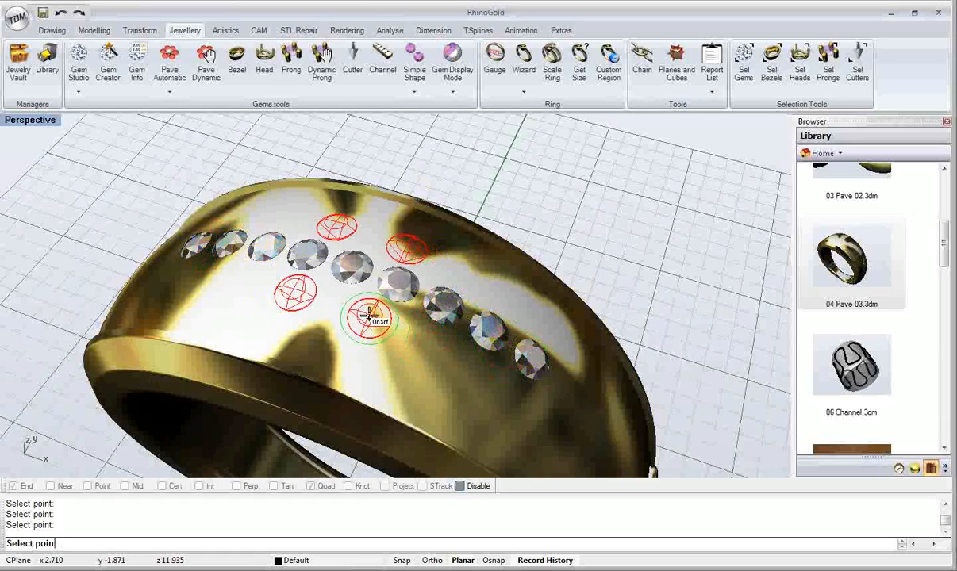
scroll(353, 300, "up", 2)
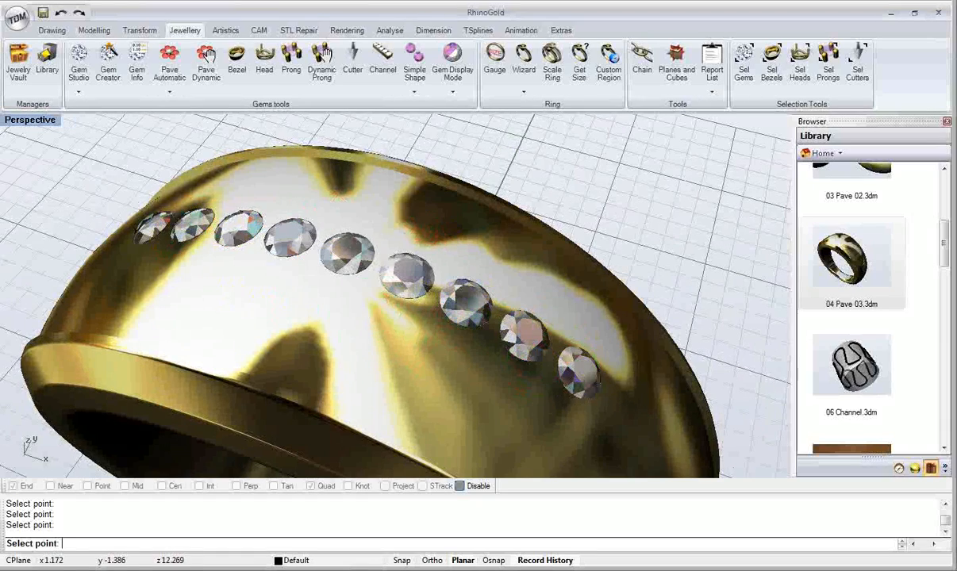
right_click(357, 306)
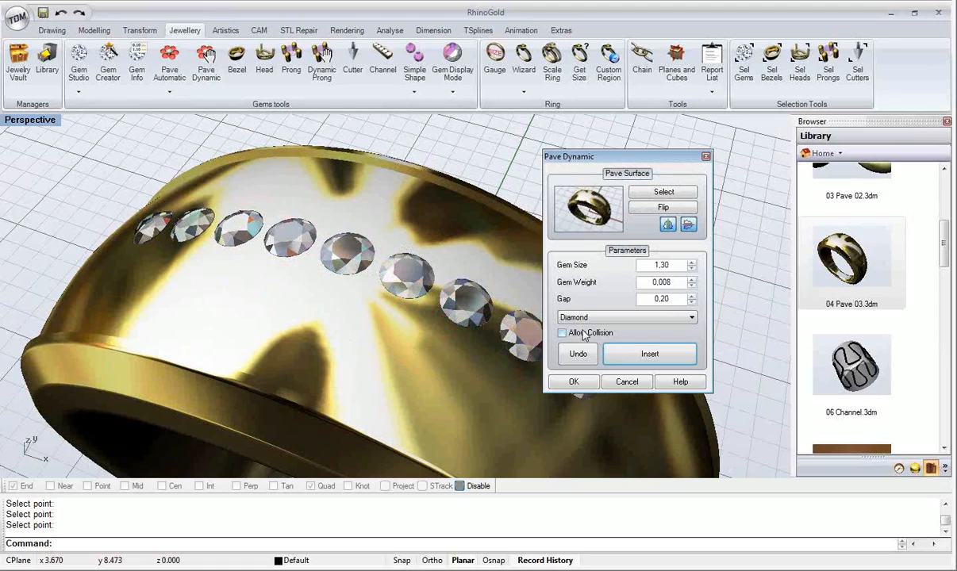
Step: Allow gem collision and insert mirrored diamonds beside the centre row on both sides of the ring
left_click(638, 353)
scroll(355, 300, "up", 2)
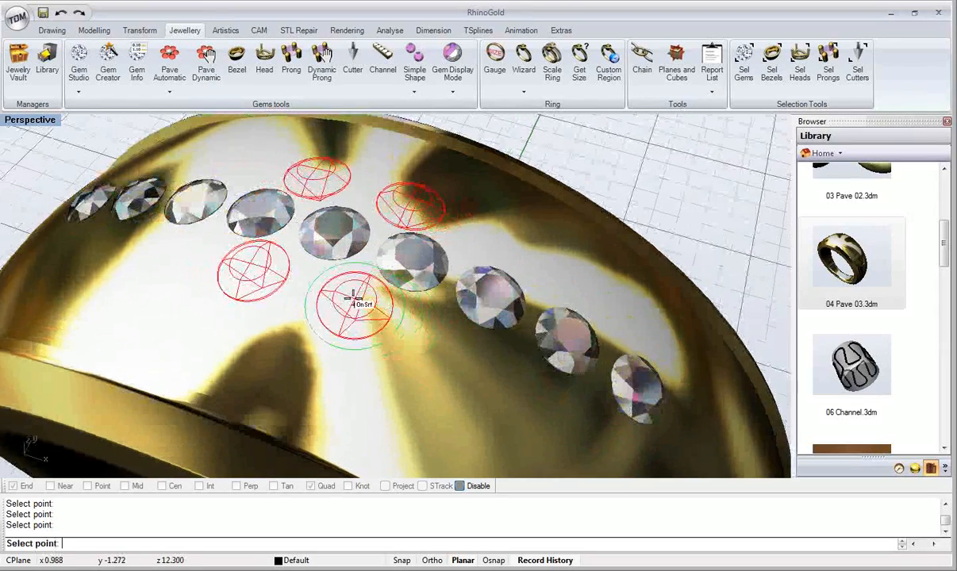
scroll(353, 298, "up", 3)
left_click(338, 307)
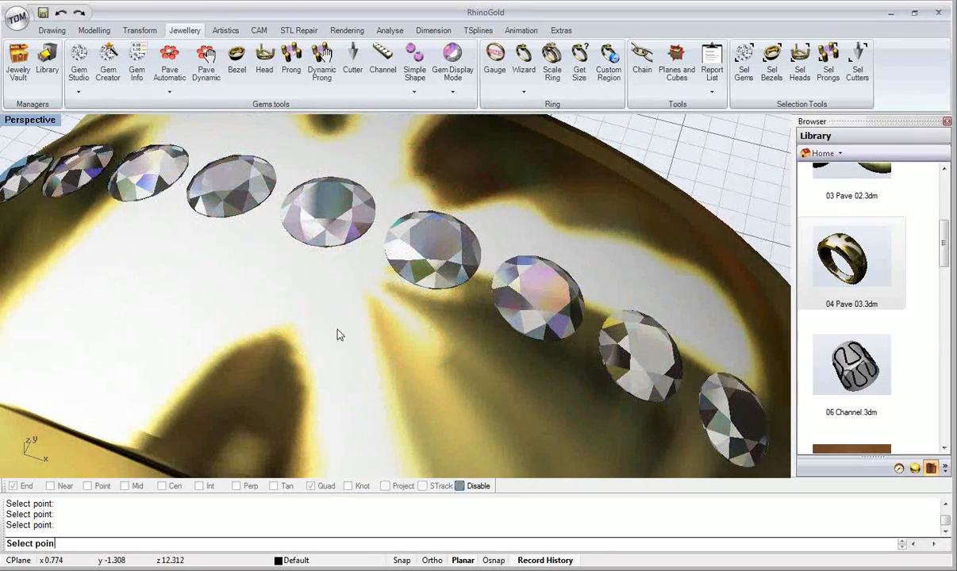
left_click(418, 364)
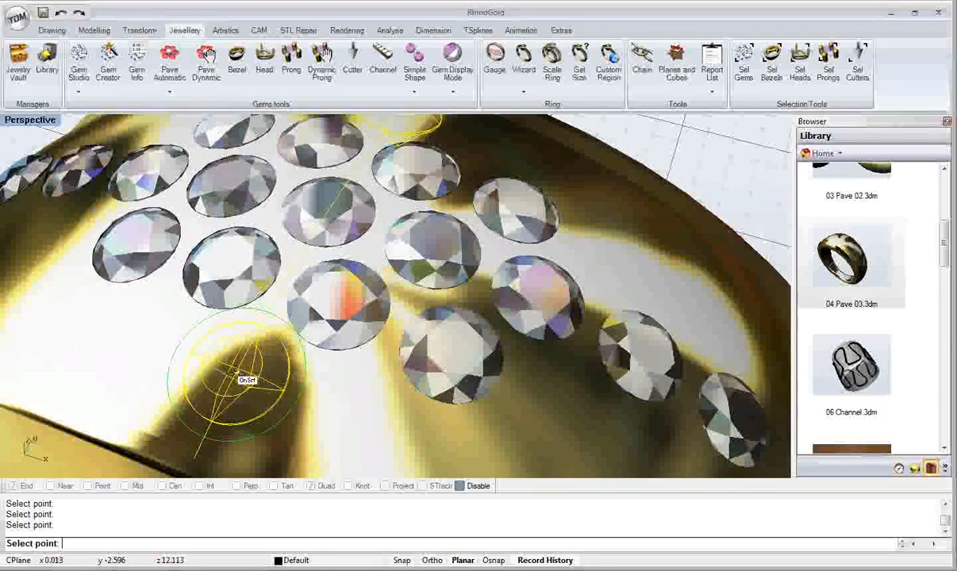
Step: Add mirrored diamonds in a further row towards each edge of the ring
left_click(236, 374)
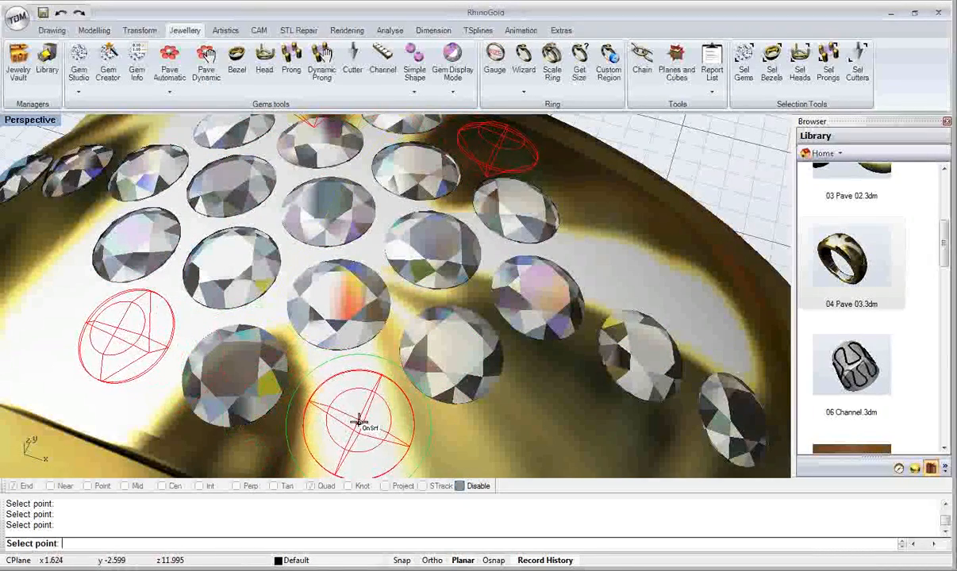
left_click(349, 416)
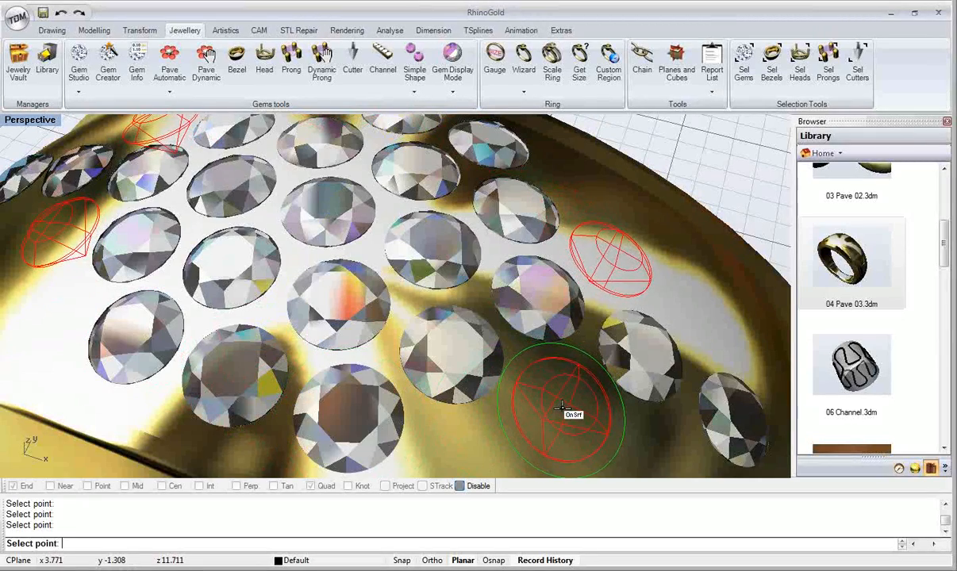
scroll(561, 406, "down", 3)
right_click_drag(541, 377, 523, 356, "shift")
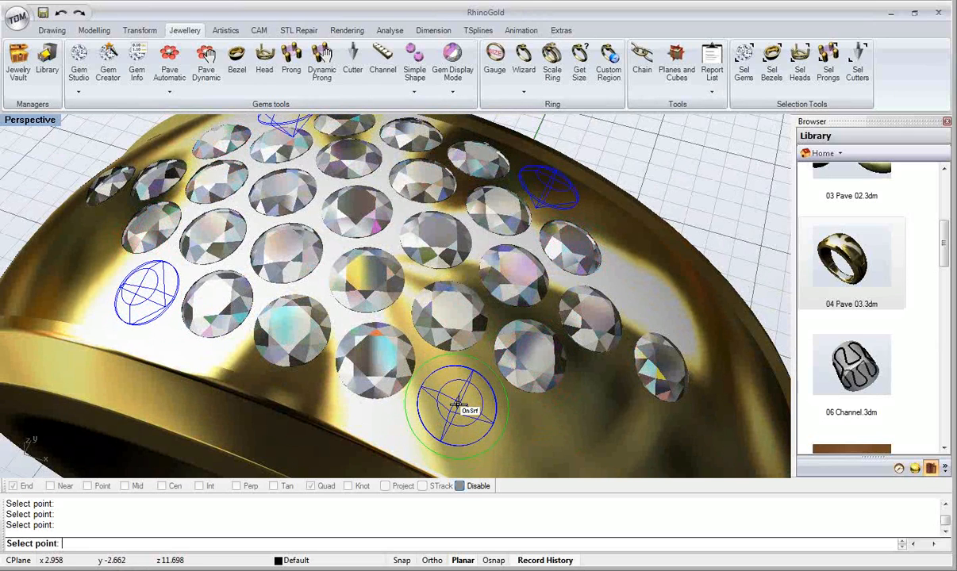
left_click(461, 405)
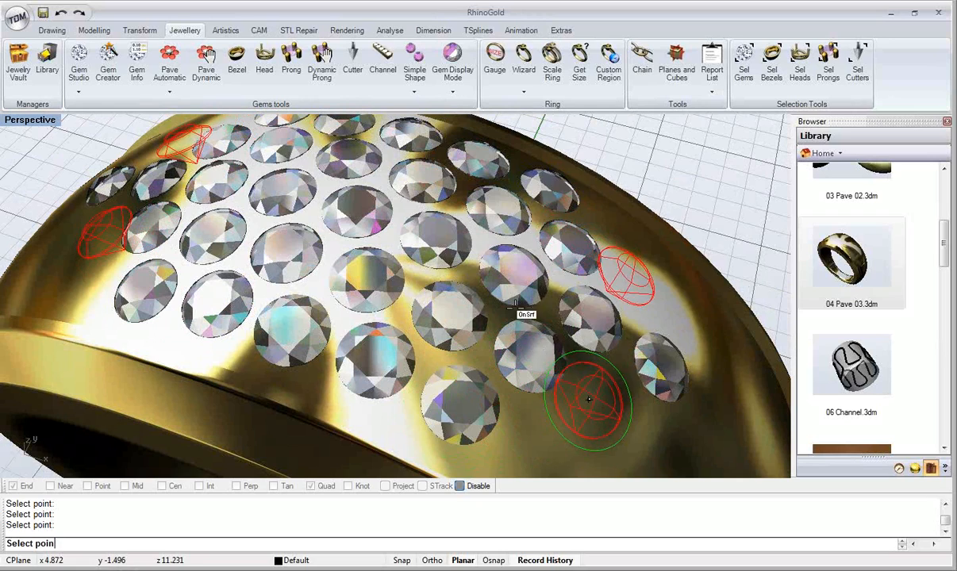
Step: Set the gem size to 1.35, place another mirrored set at the outer ends of the pave, and accept it
right_click(516, 304)
left_click(692, 266)
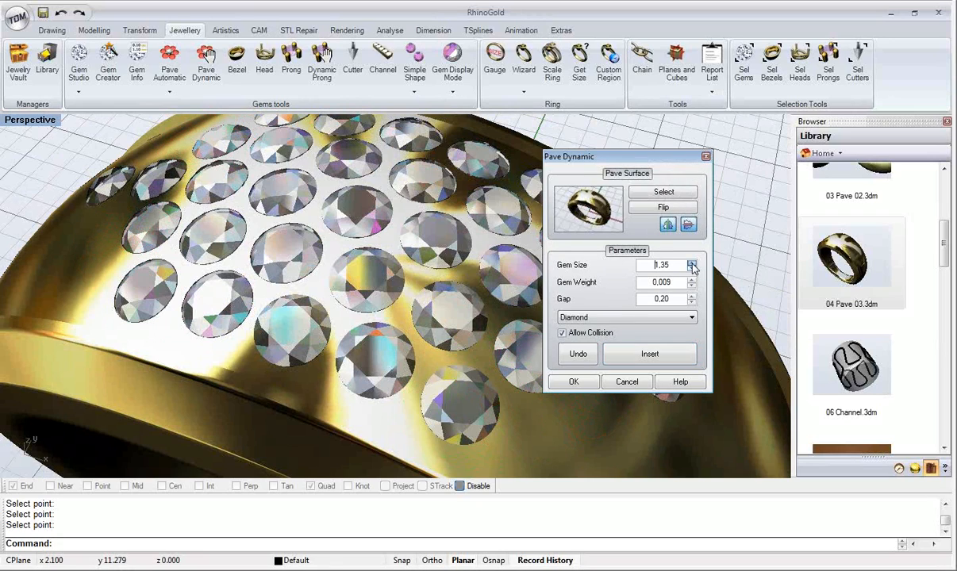
left_click(668, 354)
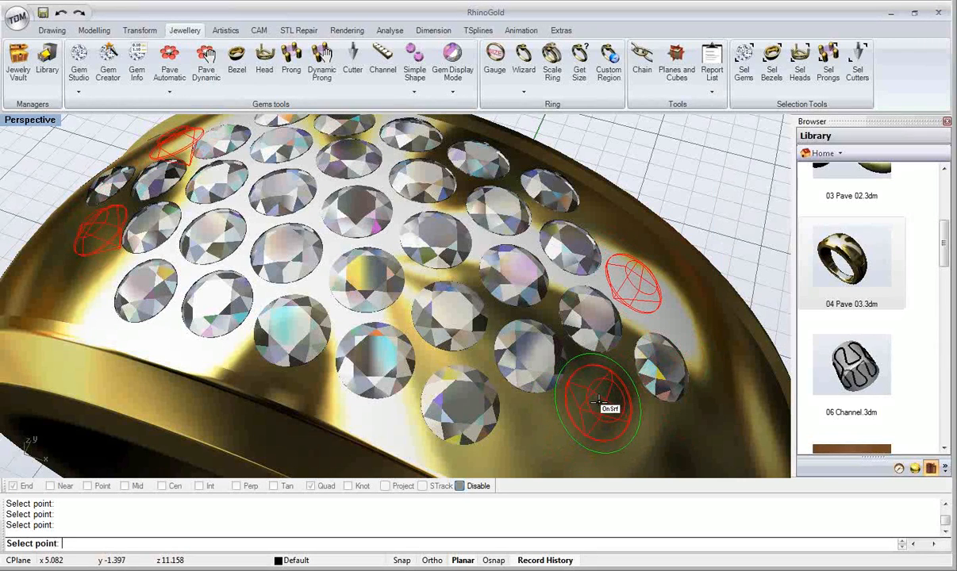
left_click(601, 406)
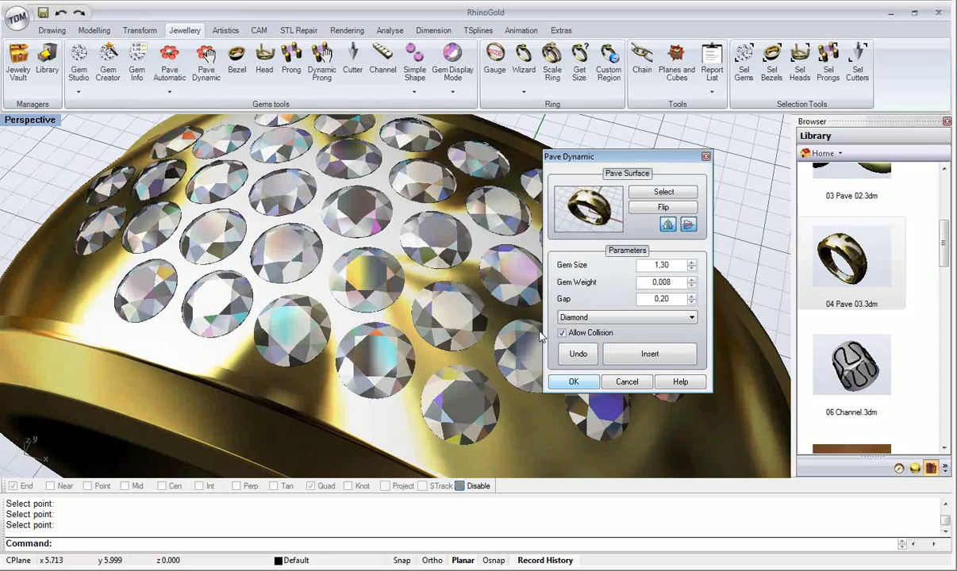
key("Return")
Step: Run Gems by 2 Curves using the two curves that border the narrow strip beside the raised panel on the ring's side
scroll(492, 289, "down", 5)
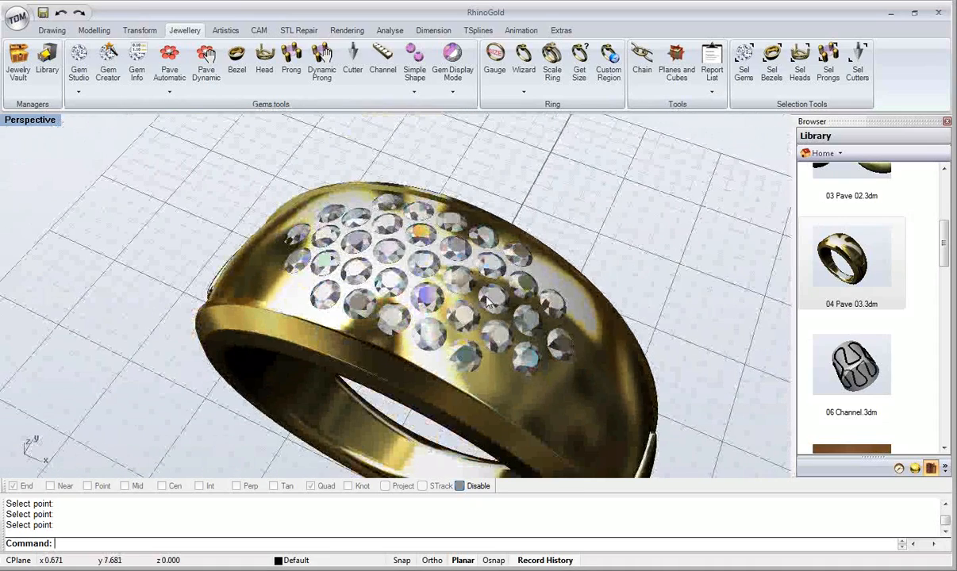
right_click_drag(486, 301, 436, 240, "shift")
scroll(435, 239, "down", 4)
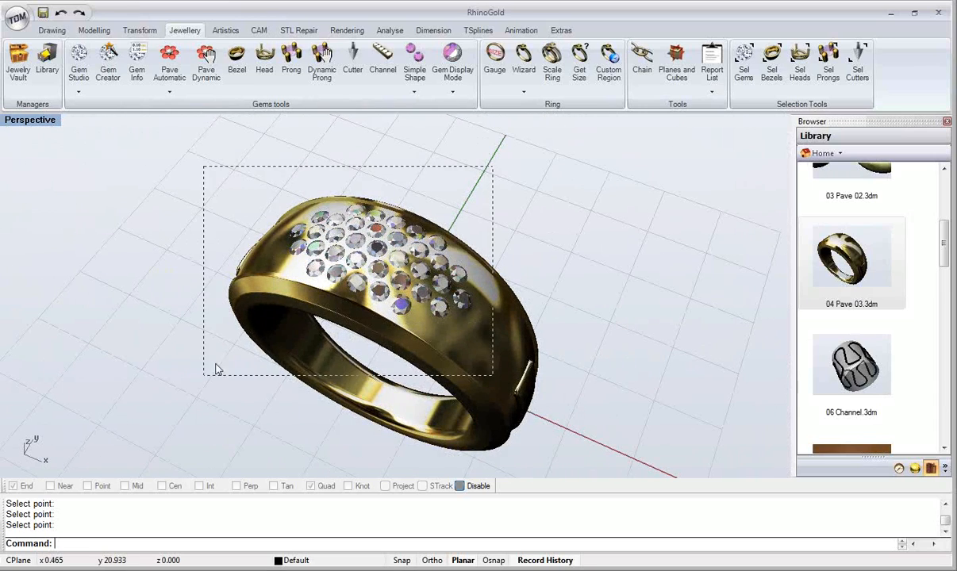
right_click_drag(405, 251, 357, 262)
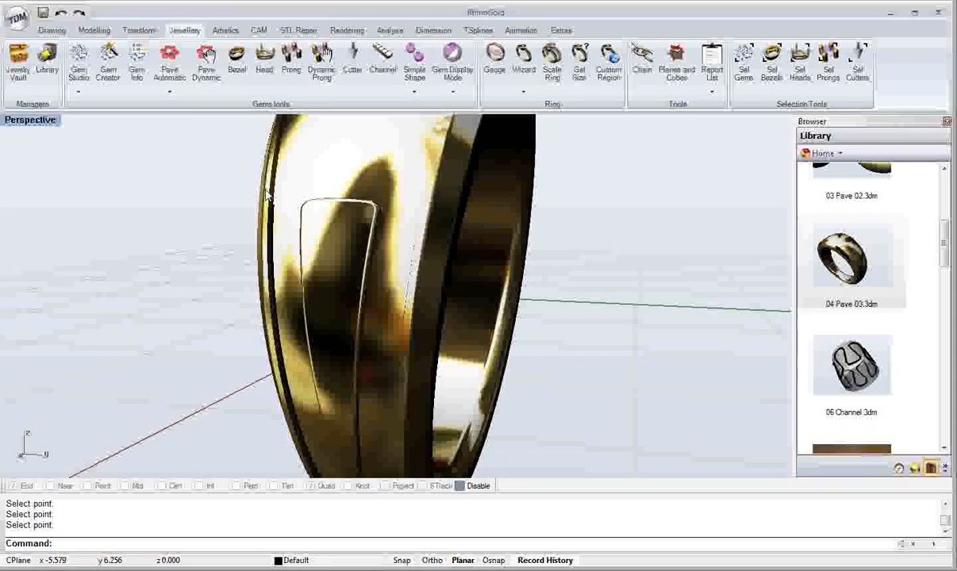
left_click(80, 92)
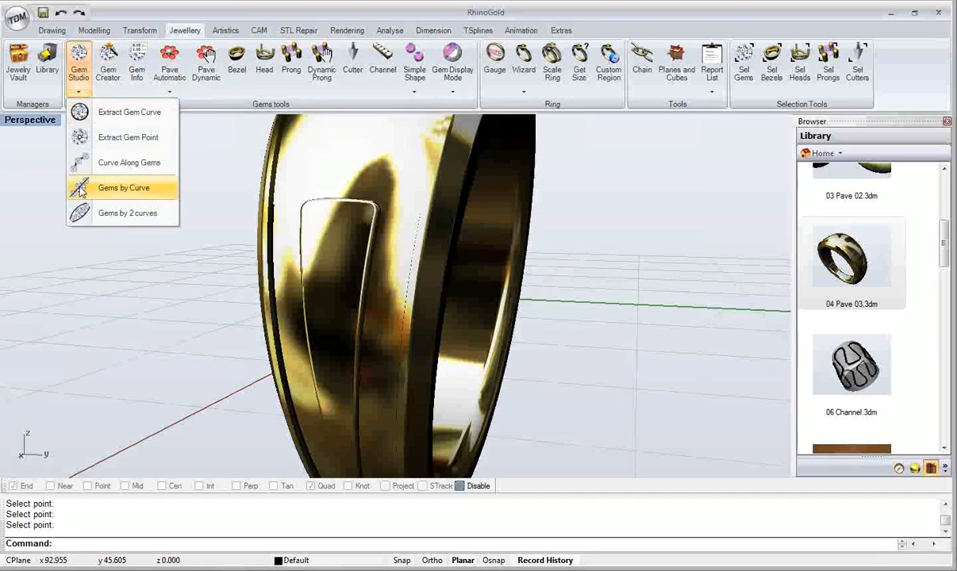
left_click(99, 212)
left_click(131, 176)
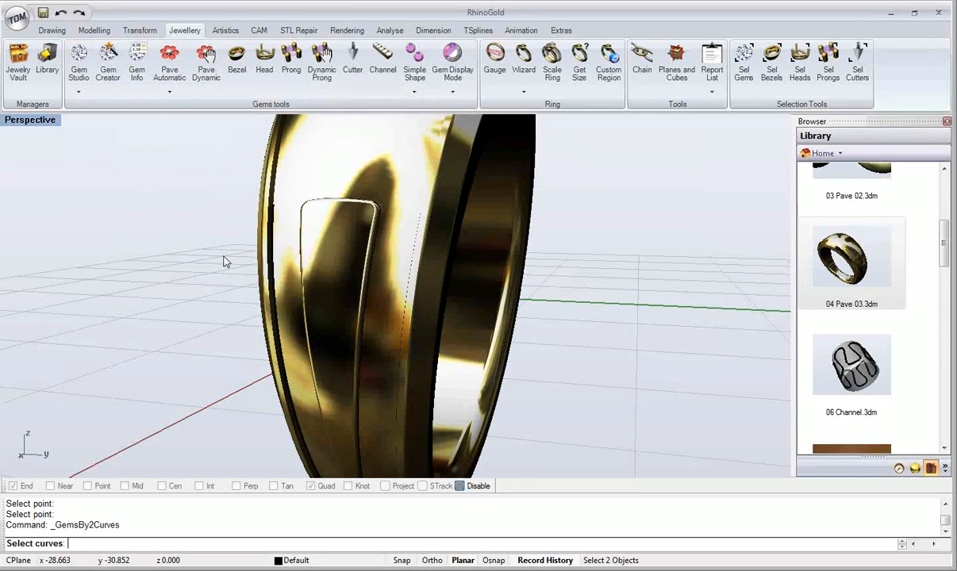
scroll(279, 268, "up", 2)
left_click(266, 262)
left_click(278, 281)
right_click_drag(278, 281, 516, 299)
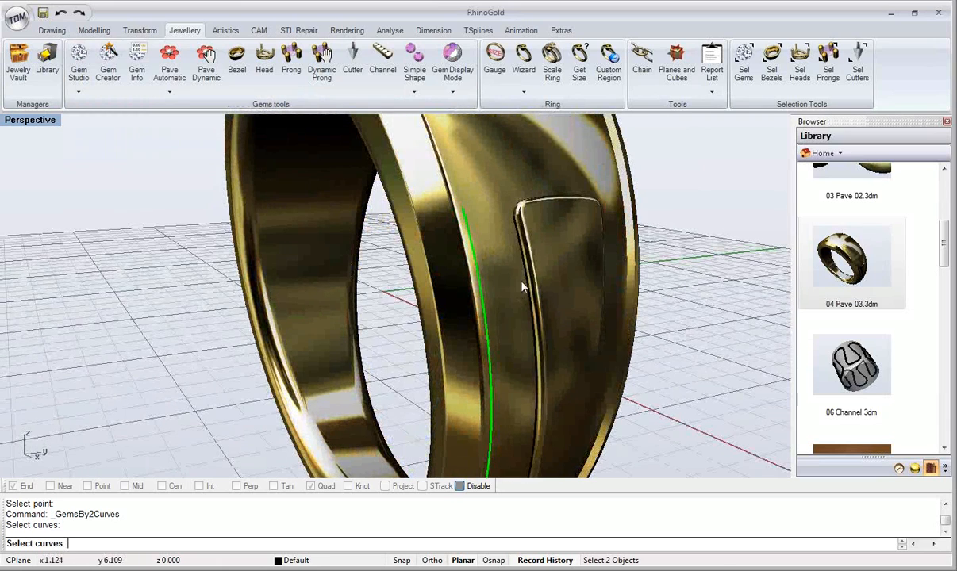
left_click(528, 280)
left_click(560, 316)
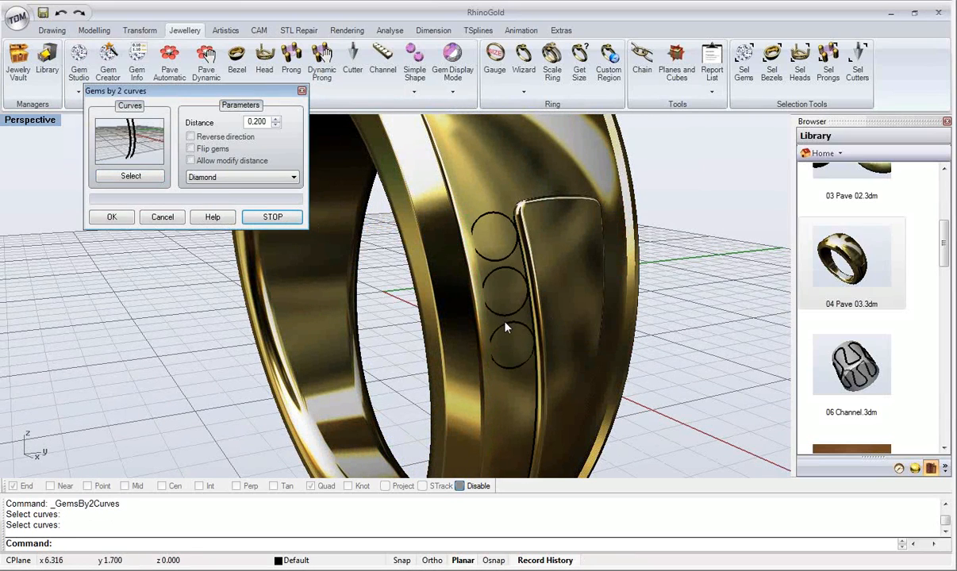
Step: Flip the gems in the diamond row between the two curves so that they face outwards from the ring
scroll(517, 349, "down", 5)
right_click_drag(513, 376, 348, 236, "shift")
scroll(518, 325, "up", 3)
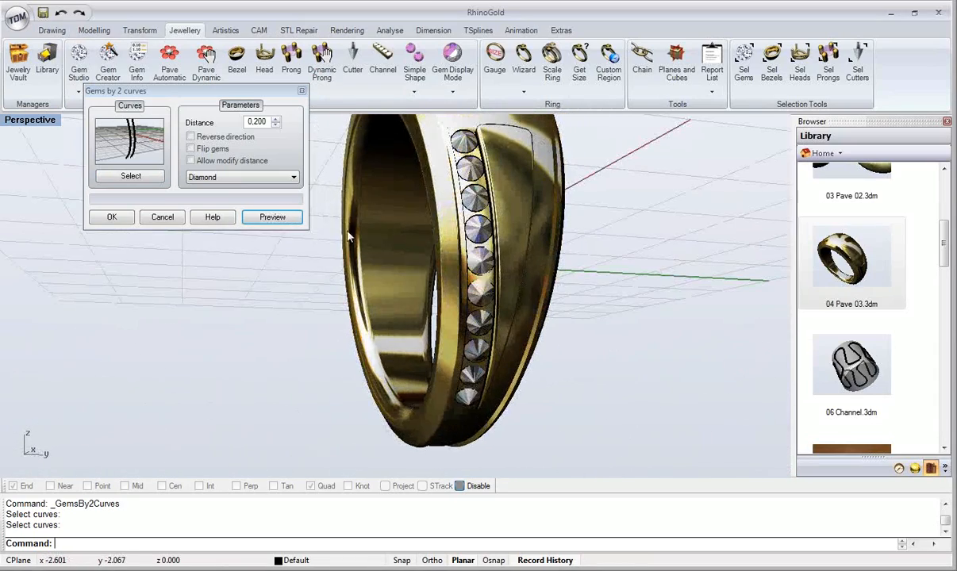
left_click(207, 149)
right_click_drag(428, 270, 591, 334)
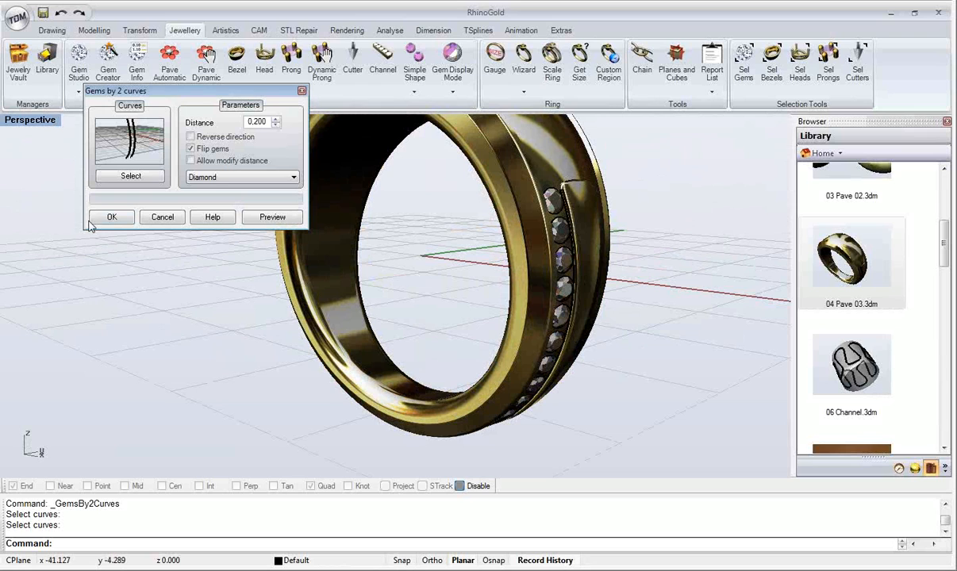
Step: Switch to the PowerPoint webinar presentation, show the Performance Optimization for Gems slide full screen, and return to RhinoGold
mouse_move(242, 570)
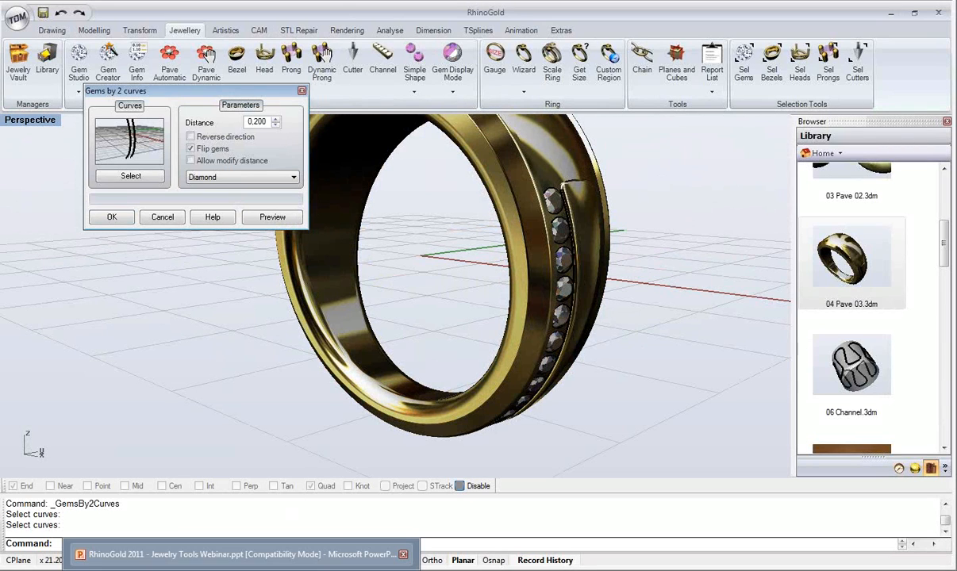
left_click(238, 553)
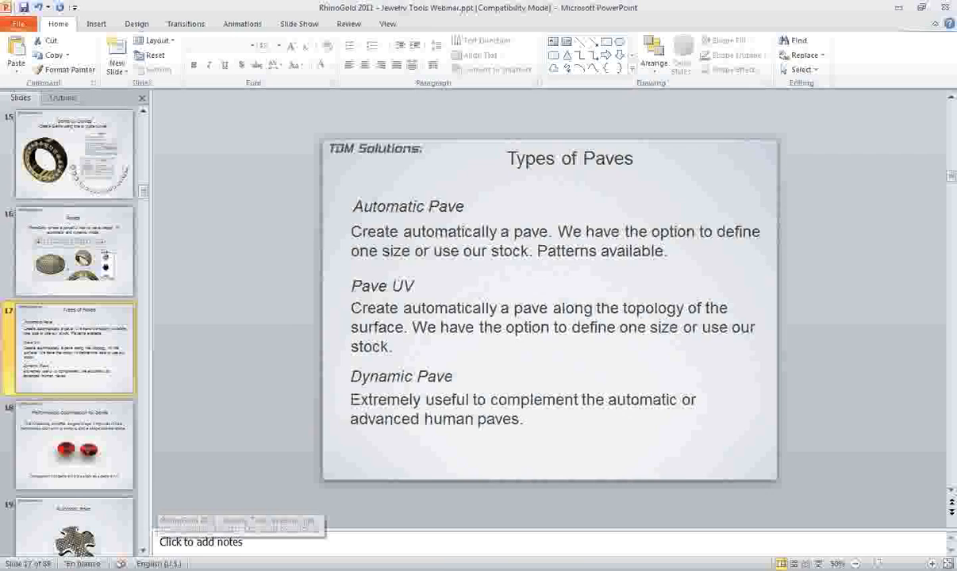
left_click(819, 563)
left_click(472, 365)
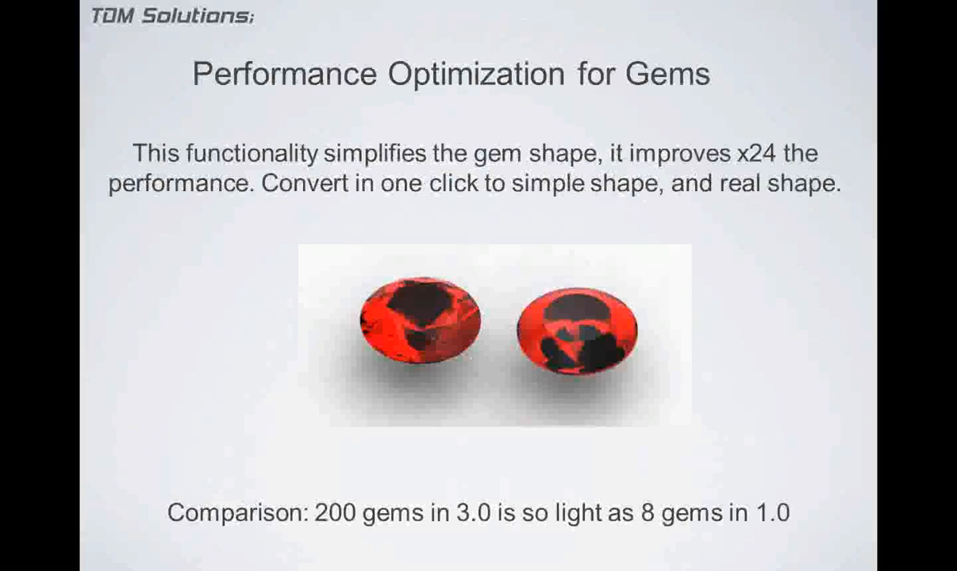
key("Escape")
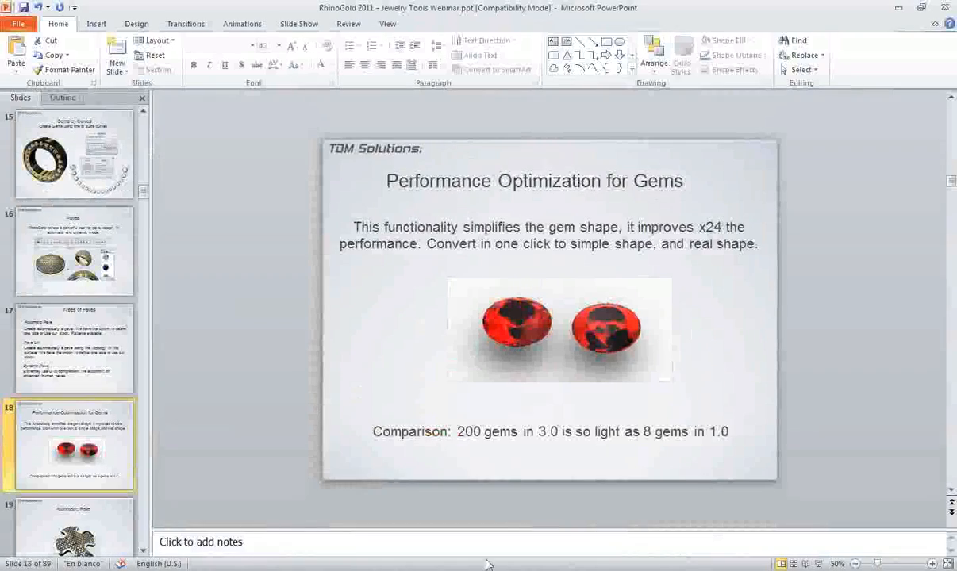
left_click(481, 570)
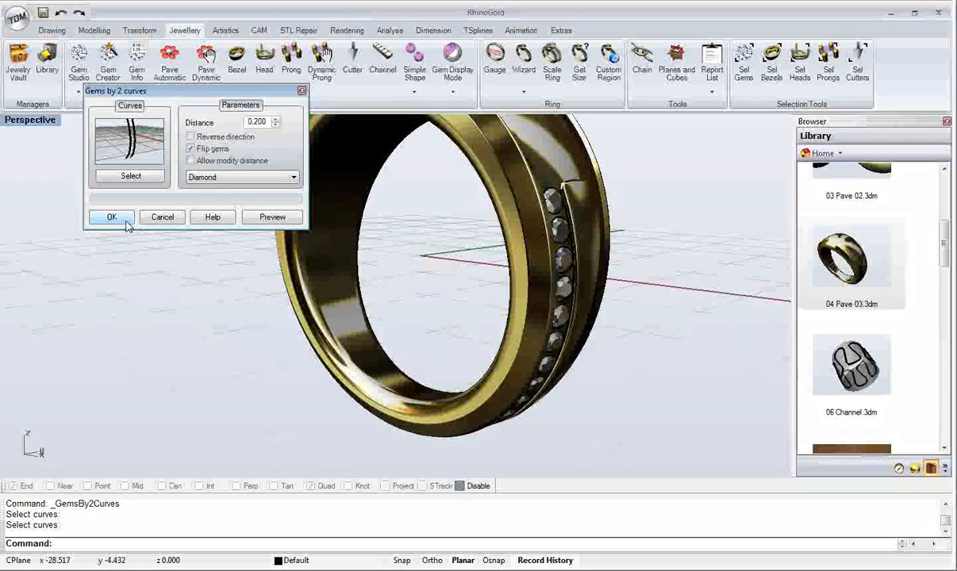
Step: Accept the Gems by 2 Curves row and delete the ring body from around the pave gems
left_click(112, 217)
right_click_drag(556, 333, 419, 226)
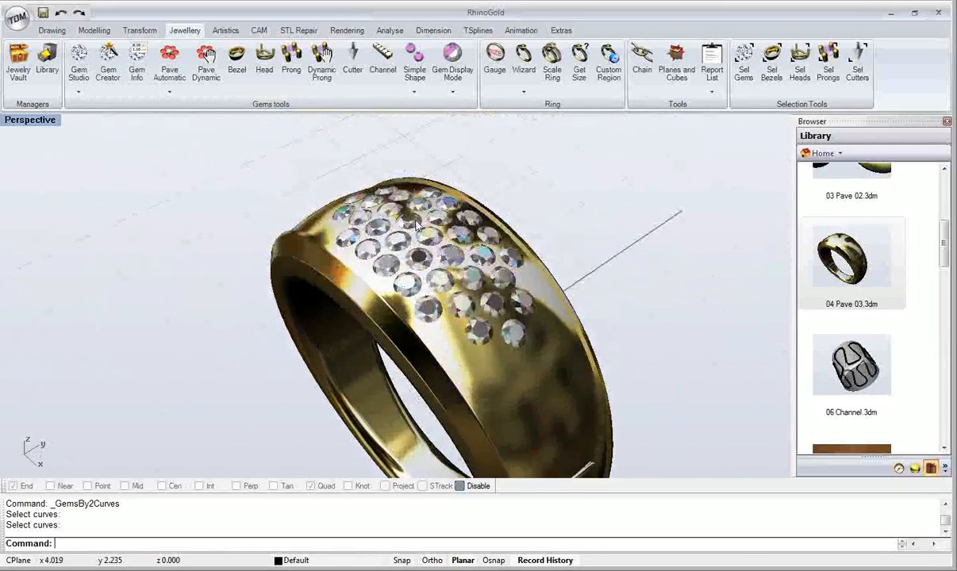
scroll(418, 226, "up", 3)
left_click(552, 276)
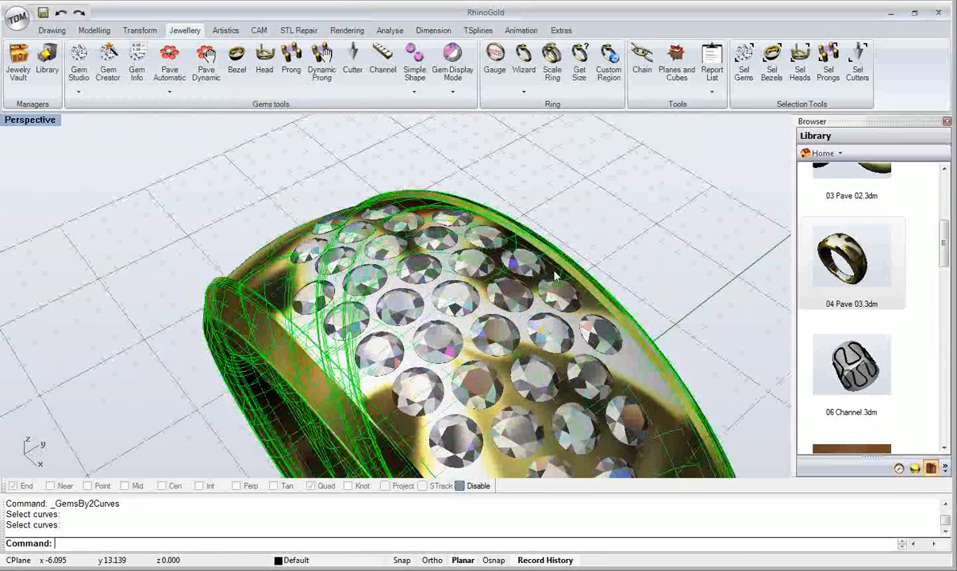
key("Delete")
scroll(532, 252, "down", 2)
scroll(532, 252, "up", 3)
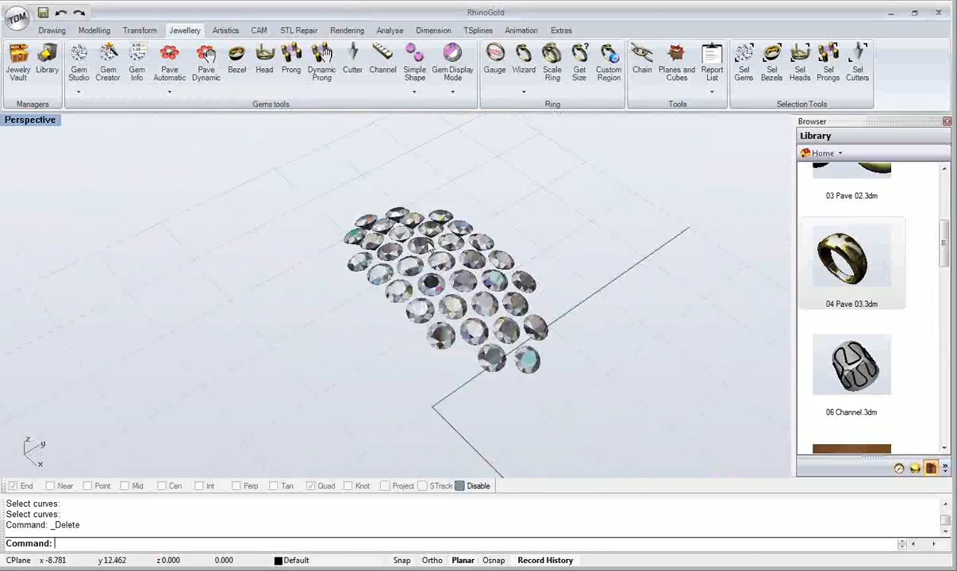
Step: Select all the pave gems and convert them to simple shapes
left_click_drag(295, 167, 690, 476)
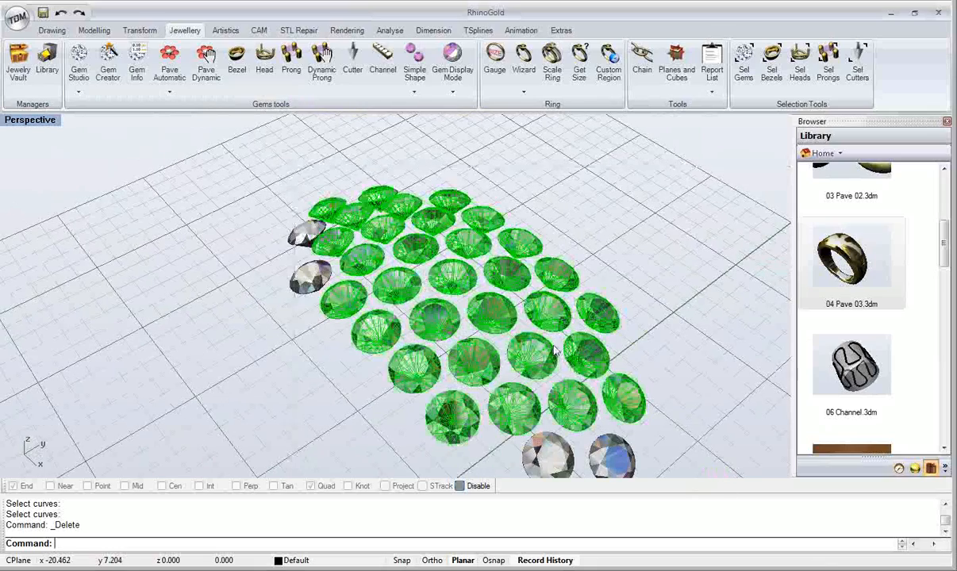
scroll(299, 185, "down", 3)
left_click_drag(589, 417, 226, 145)
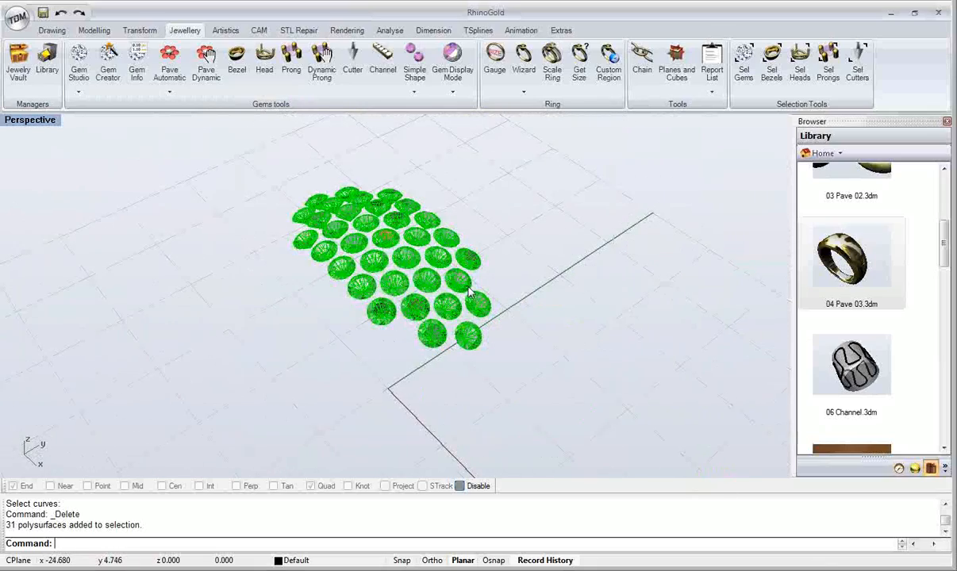
left_click(418, 80)
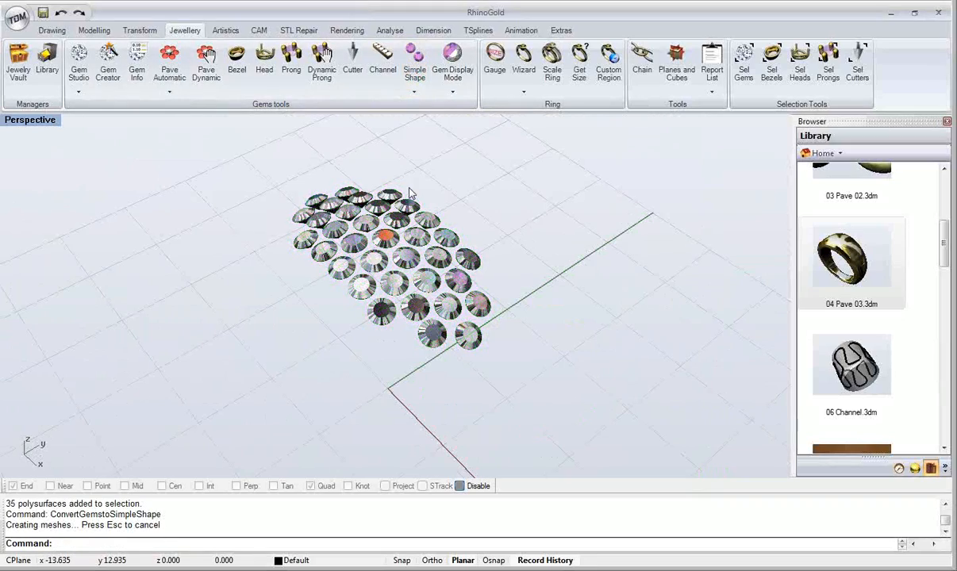
scroll(410, 192, "up", 3)
right_click_drag(410, 206, 367, 261)
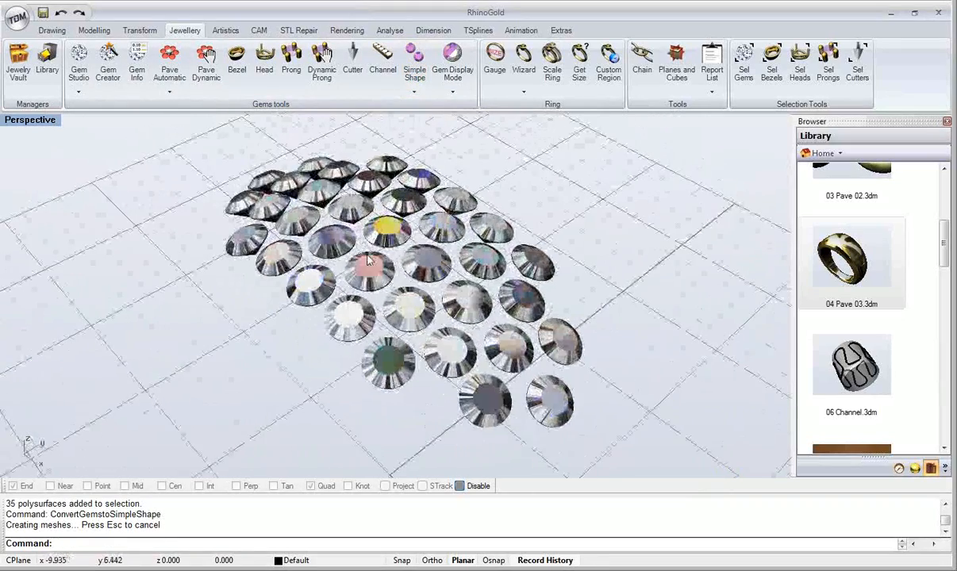
scroll(368, 262, "down", 2)
Step: Convert all the simplified pave gems back to their real shape, and undo that conversion
left_click(414, 92)
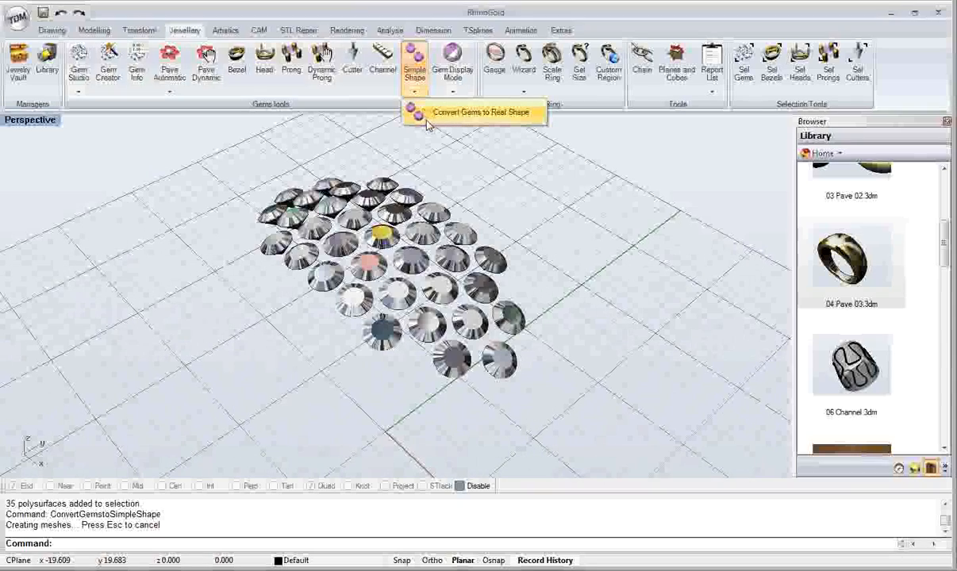
left_click(432, 113)
left_click_drag(205, 147, 596, 393)
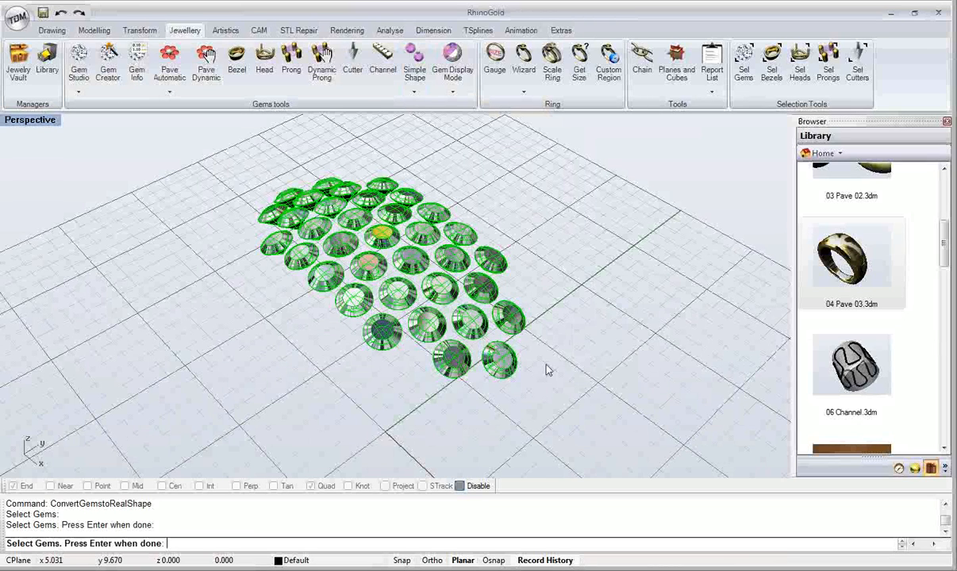
key("Return")
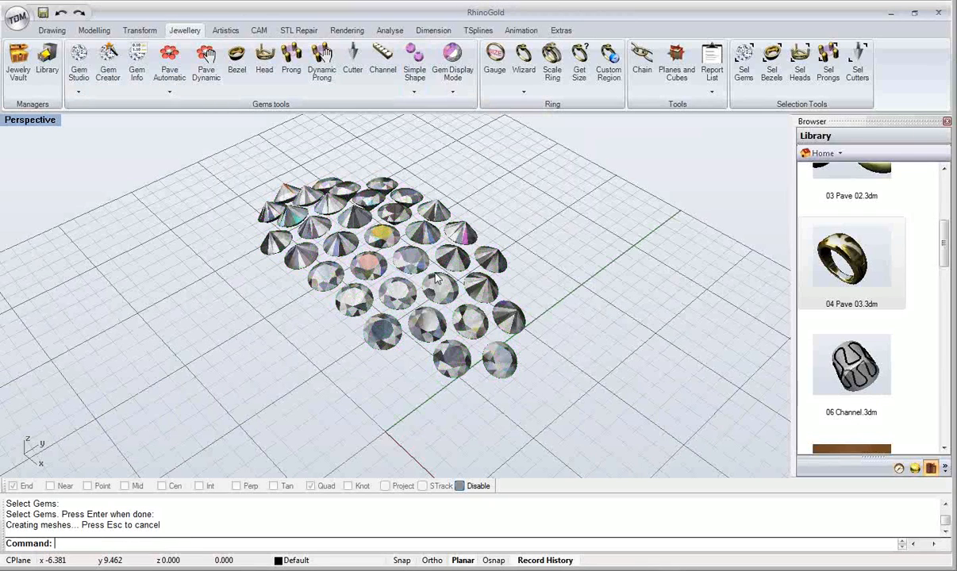
key("ctrl+z")
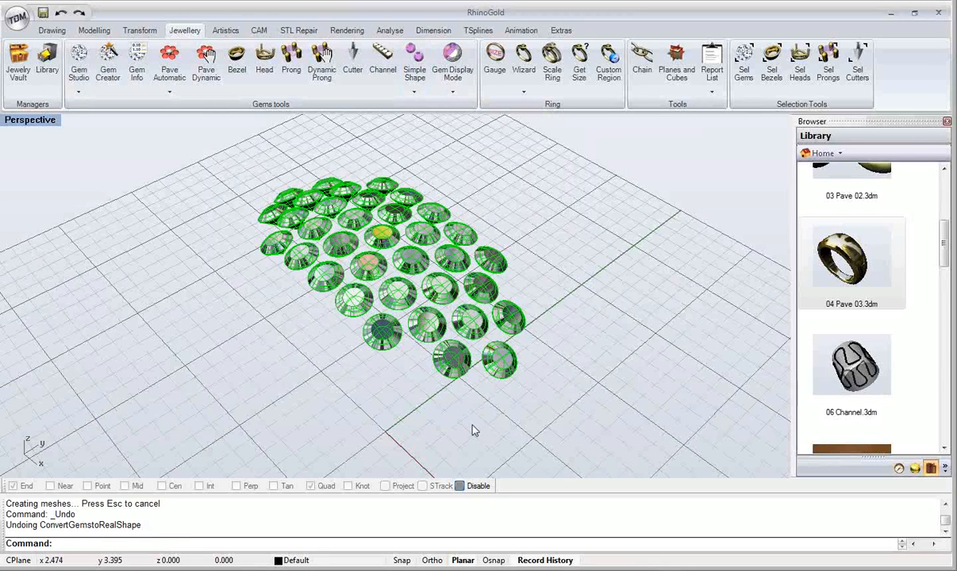
key("ctrl+z")
right_click_drag(446, 408, 433, 355)
scroll(428, 386, "up", 3)
Step: Switch back to the PowerPoint webinar presentation
key("alt+Tab")
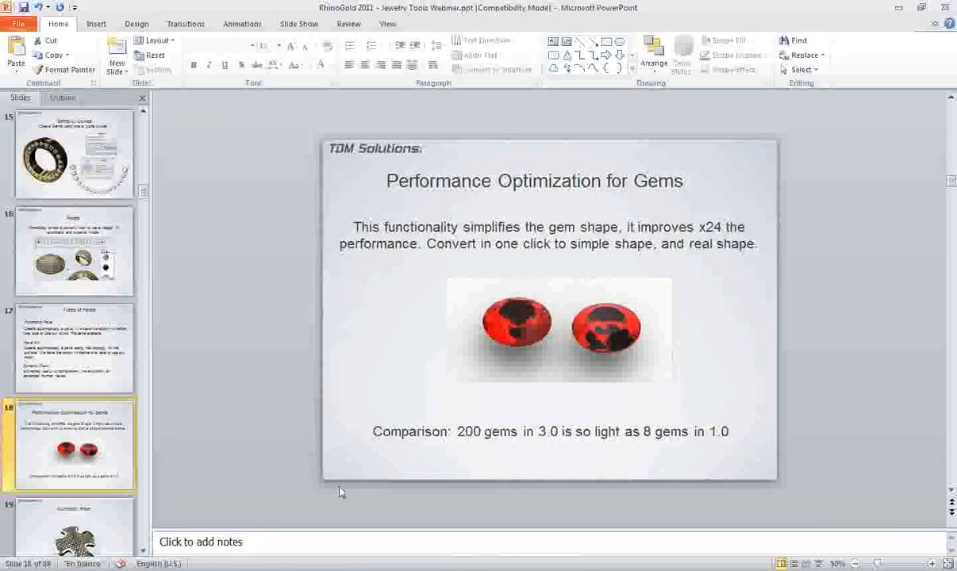
Step: Present the slides from Performance Optimization for Gems to the Bezel, Head, Prong and Cutter Studio slide, and end the slide show
left_click(819, 563)
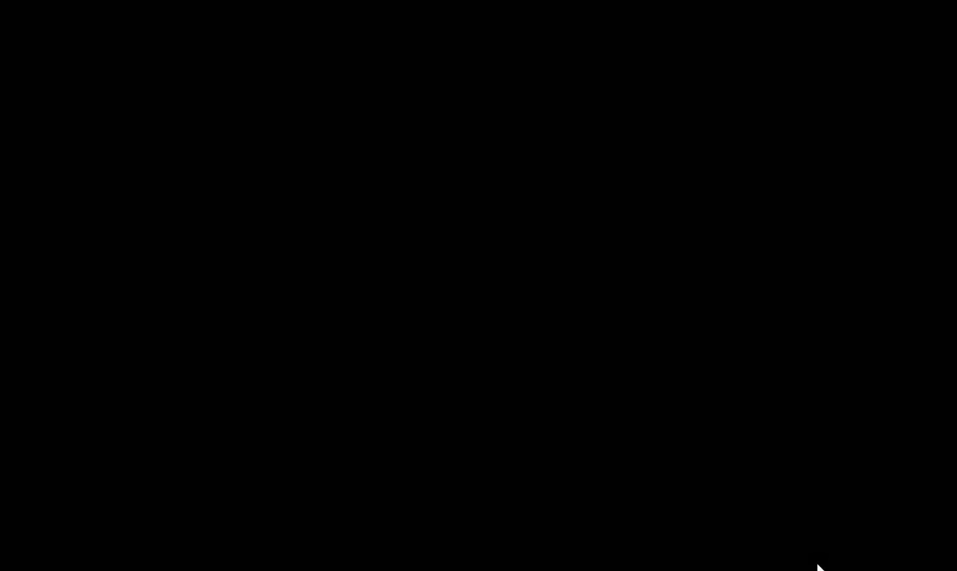
left_click(641, 449)
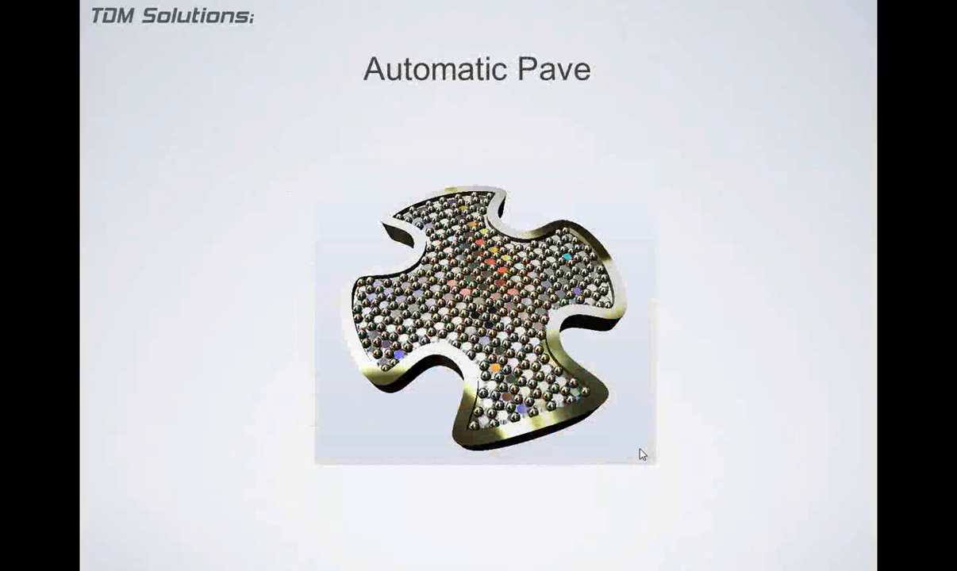
left_click(762, 458)
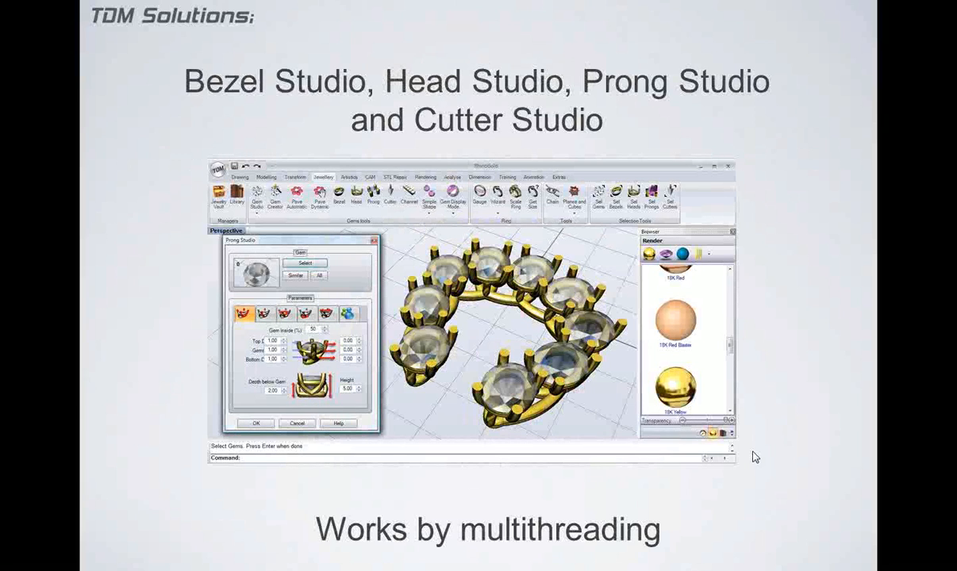
key("Escape")
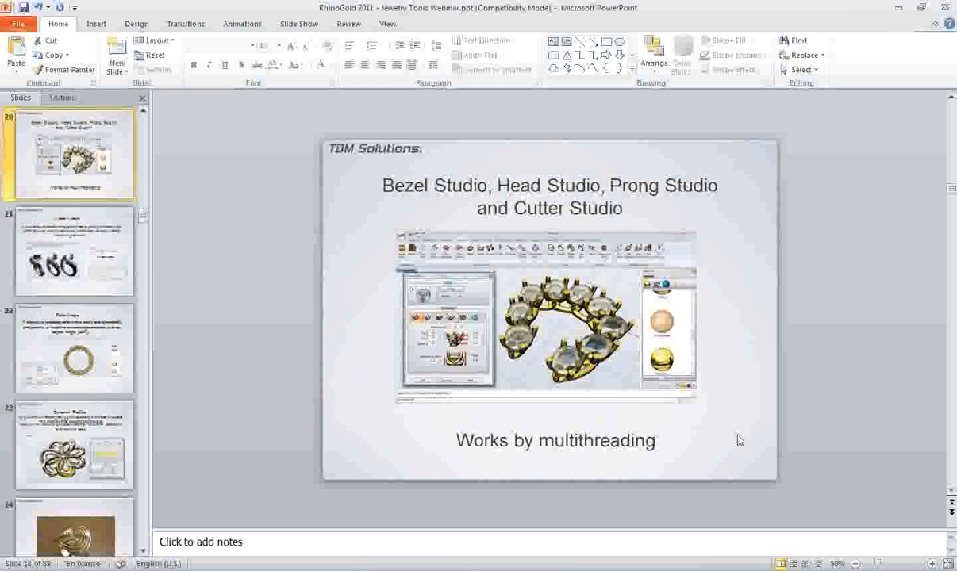
Step: Switch to RhinoGold and save the pave model as 04 Pave 03_.3dm in the _Webinar _Jewelry Tool folder
left_click(900, 8)
mouse_move(295, 272)
right_mouse_down()
mouse_move(316, 301)
mouse_move(301, 285)
right_mouse_up()
left_click(17, 16)
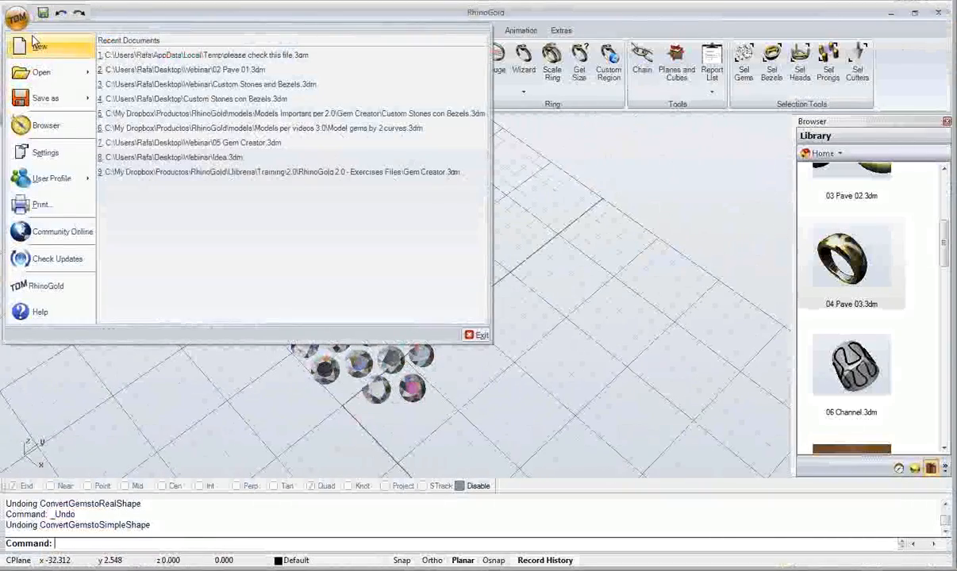
left_click(31, 96)
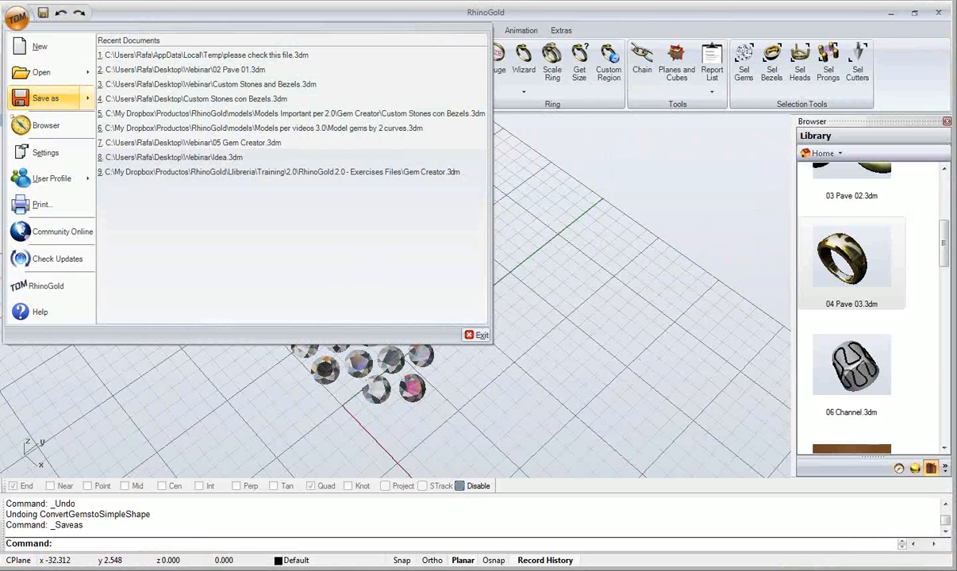
left_click(247, 570)
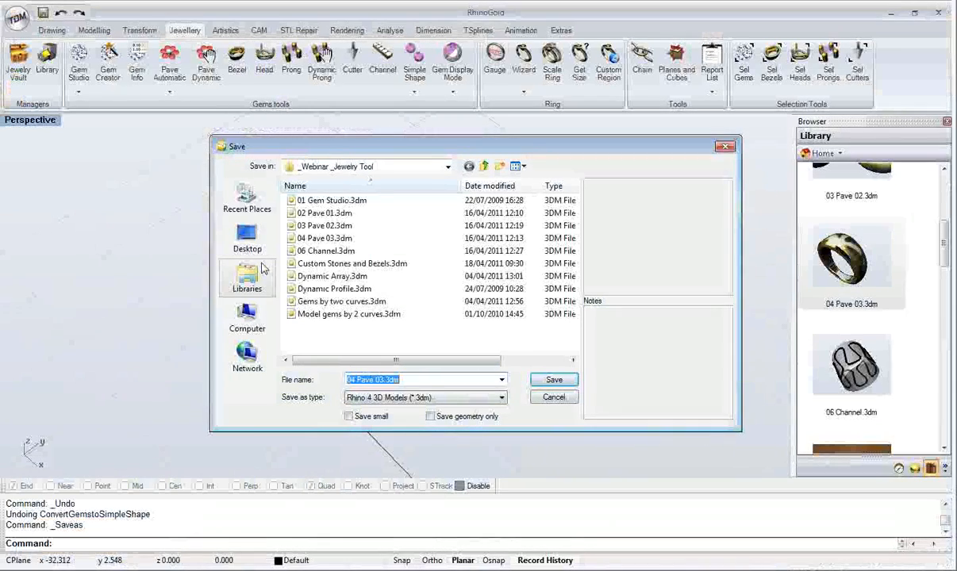
left_click(385, 380)
type("1")
key("Return")
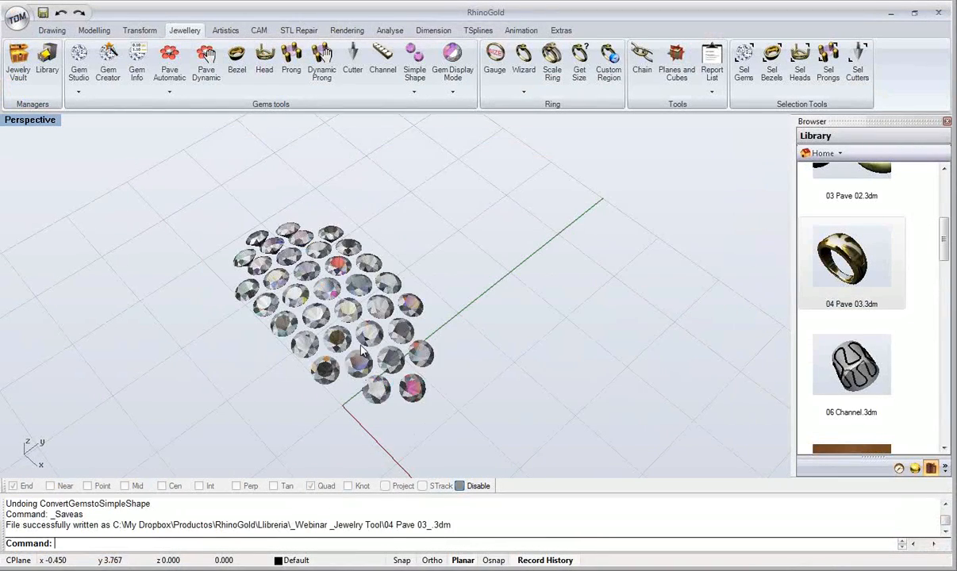
Step: Start a new model from the mm.3dm template without saving changes, and maximize the Perspective view
left_click(17, 18)
left_click(39, 47)
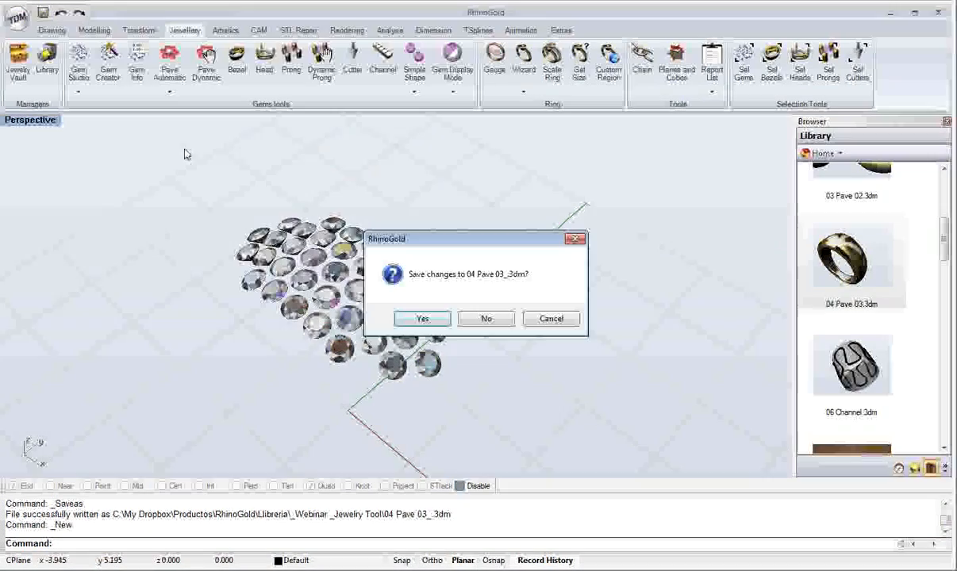
left_click(495, 317)
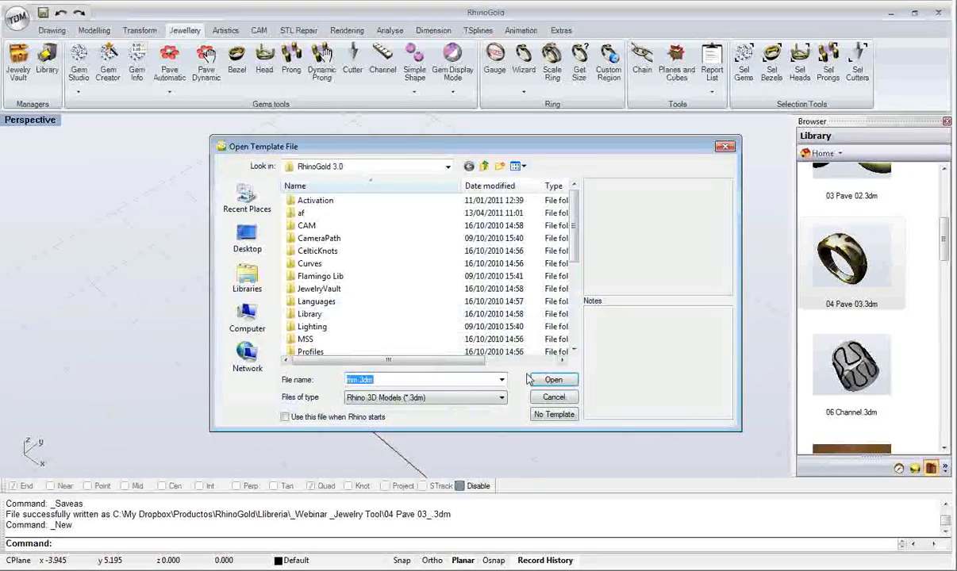
left_click(549, 380)
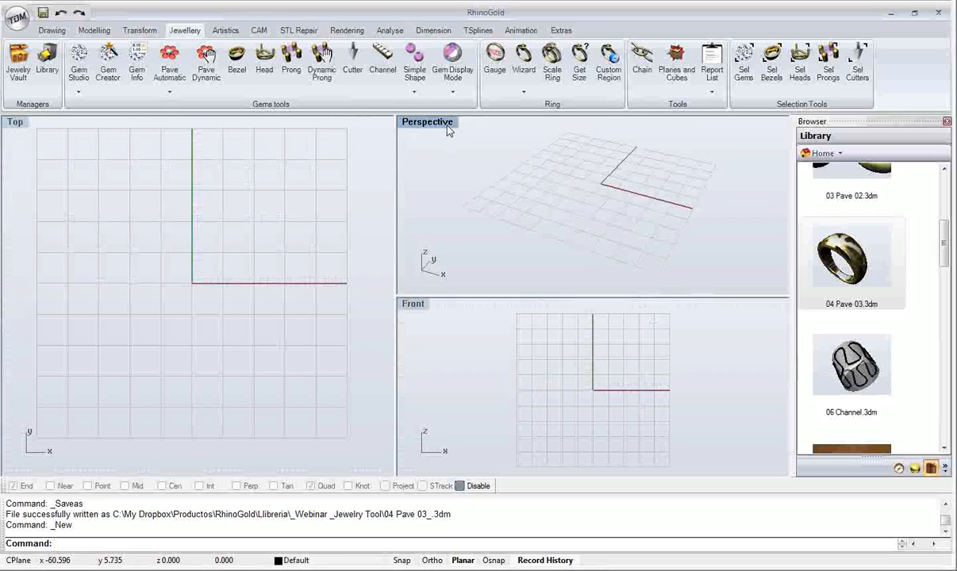
double_click(425, 120)
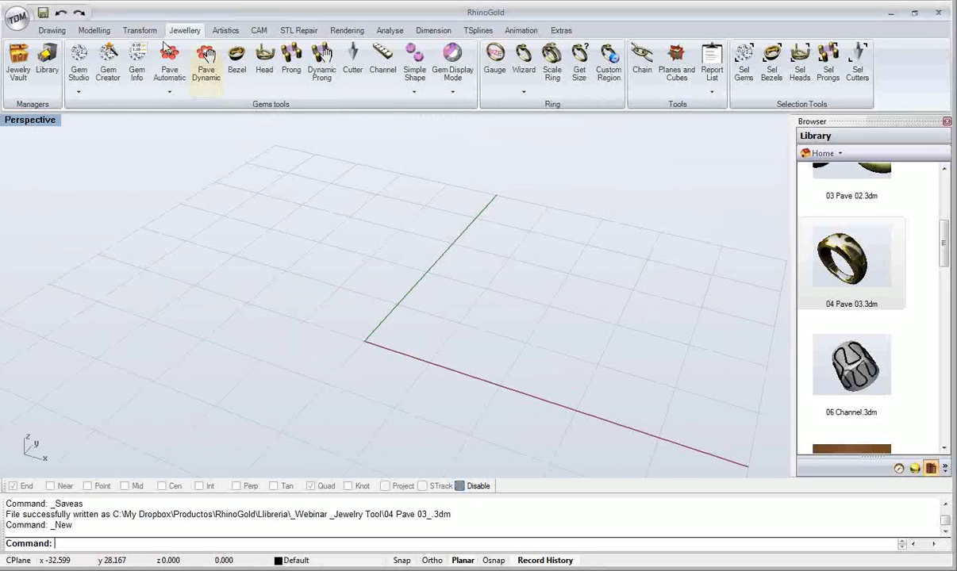
Step: Place a round diamond at the origin (0) with Gem Studio
left_click(79, 57)
left_click(437, 307)
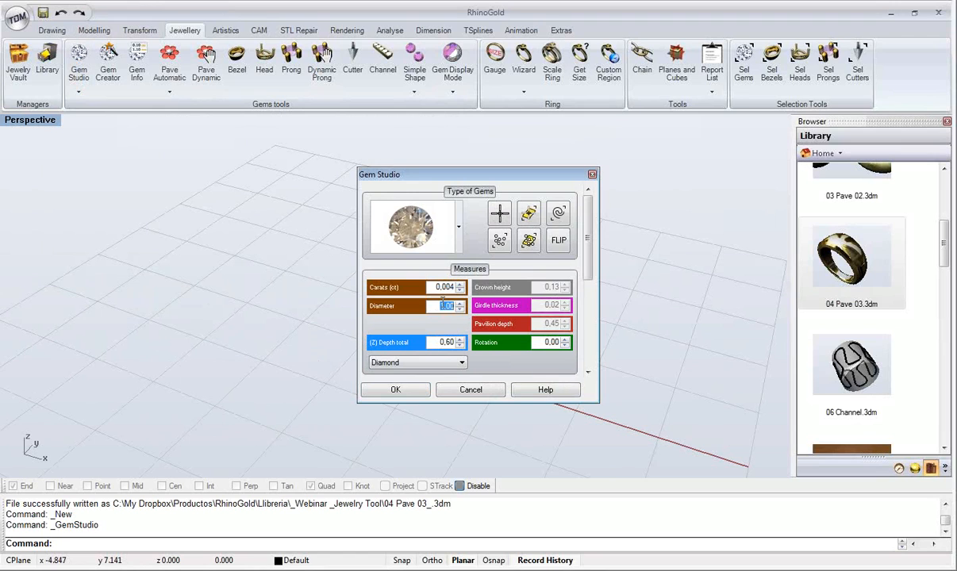
left_click(499, 216)
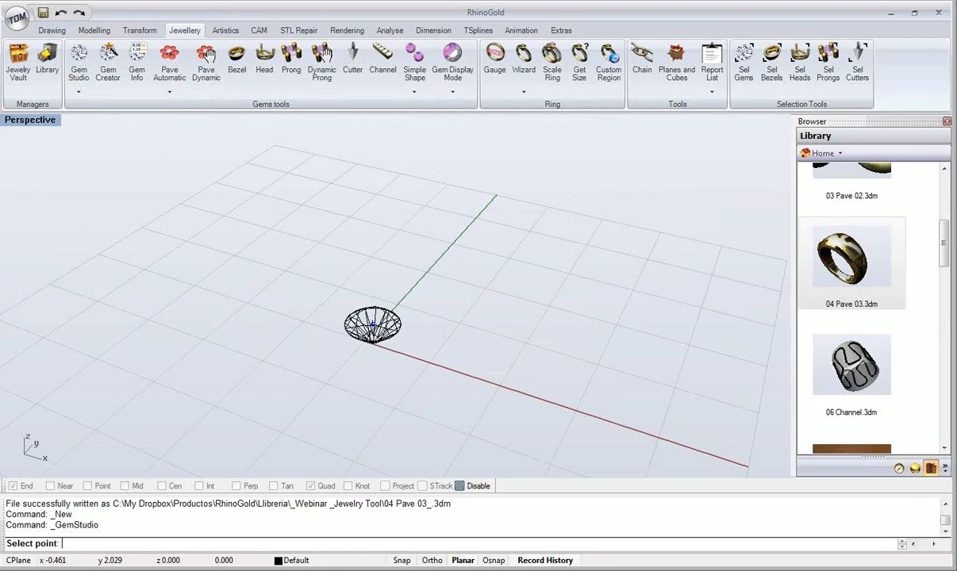
type("0")
key("Return")
left_click(395, 388)
scroll(357, 339, "up", 8)
mouse_move(415, 329)
right_mouse_down()
mouse_move(432, 274)
mouse_move(434, 315)
mouse_move(421, 327)
right_mouse_up()
scroll(434, 315, "up", 2)
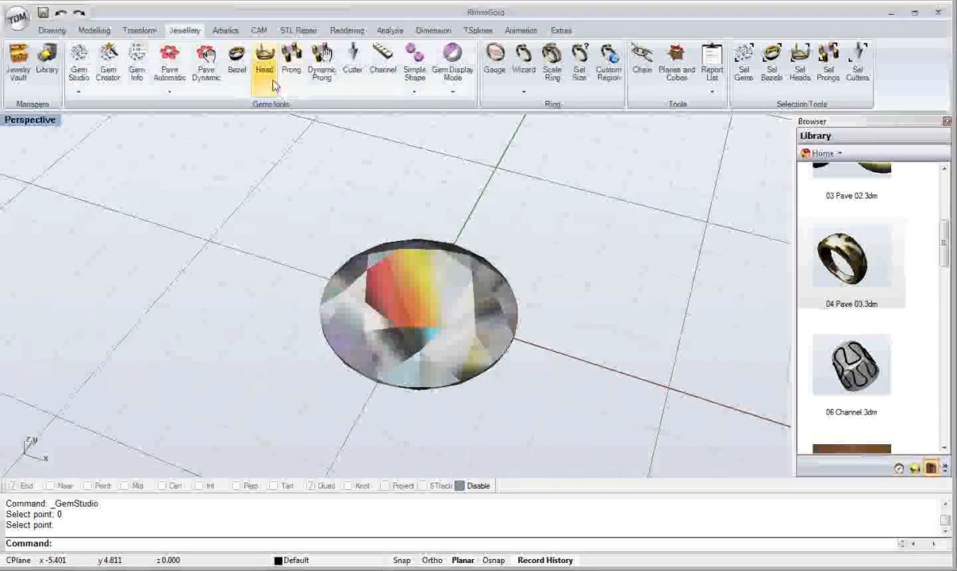
Step: Start Head Studio and choose the round diamond as the gem for the head
left_click(272, 85)
left_click_drag(280, 113, 199, 144)
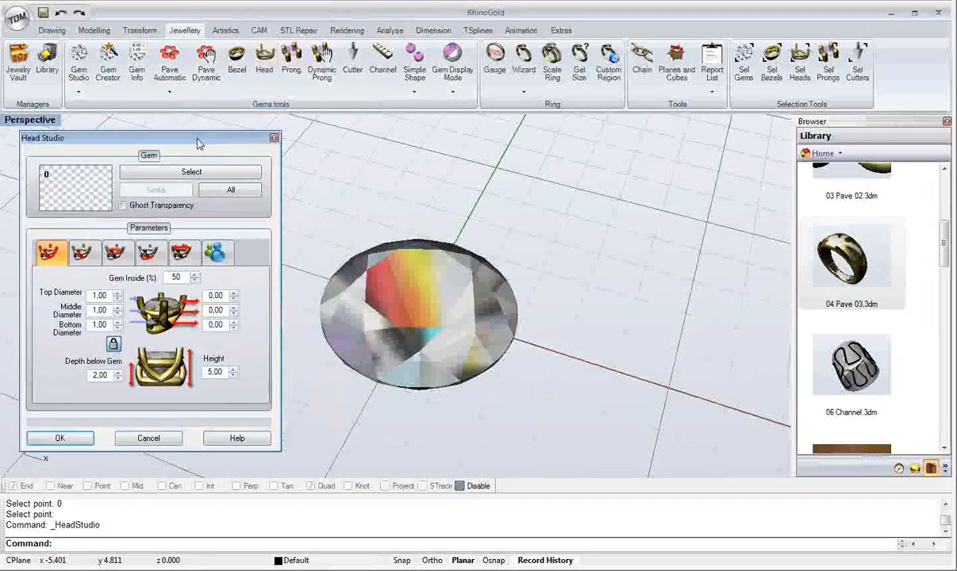
left_click(201, 174)
left_click(433, 310)
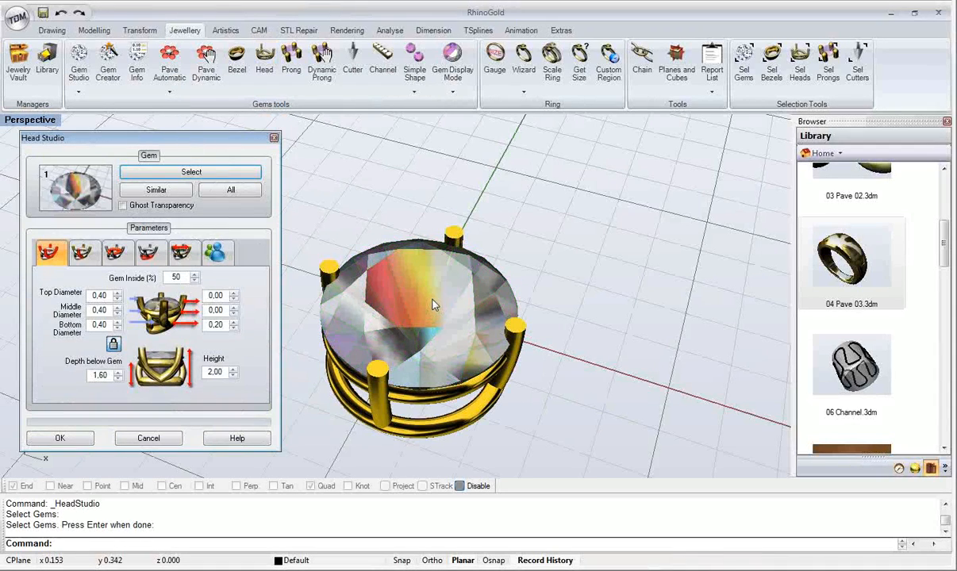
Step: Set the head's linked top, middle and bottom prong diameters to 0.60
right_click_drag(403, 315, 492, 260, "shift")
scroll(388, 347, "up", 2)
mouse_move(417, 308)
right_mouse_down()
mouse_move(481, 304)
mouse_move(400, 318)
right_mouse_up()
left_click(117, 294)
left_click(116, 294)
scroll(182, 277, "up", 3)
scroll(182, 277, "down", 3)
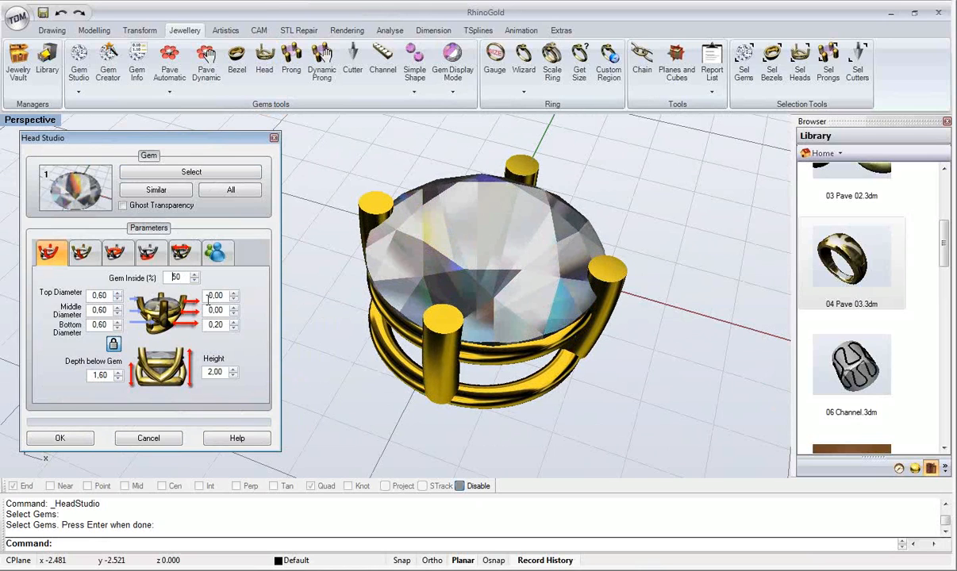
Step: Try bending the prong tops inward and outward with different top offsets, including 0.40, and return the offset to 0.00
left_click(234, 293)
left_click(234, 293)
left_click(235, 299)
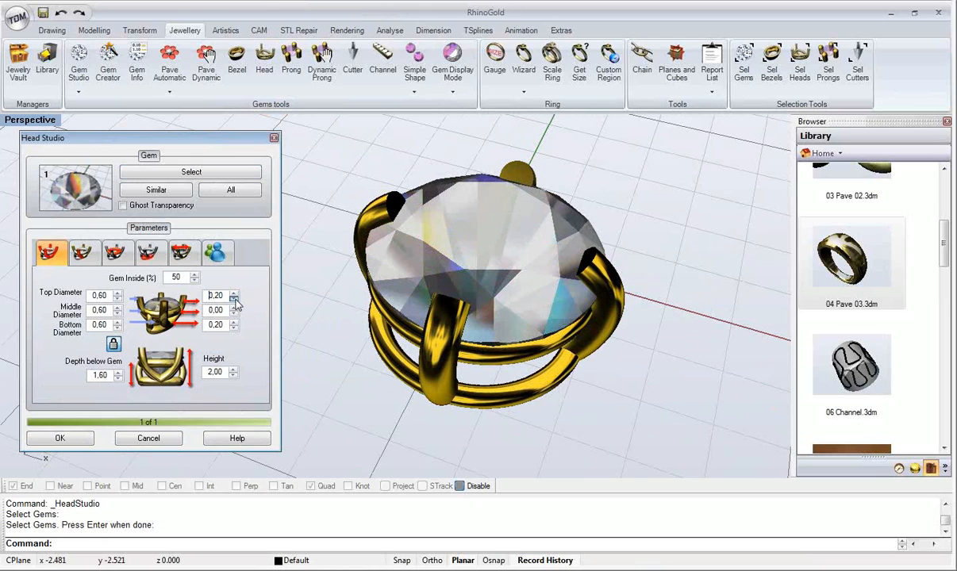
left_click(235, 299)
left_click(236, 300)
left_click(235, 300)
left_click(237, 294)
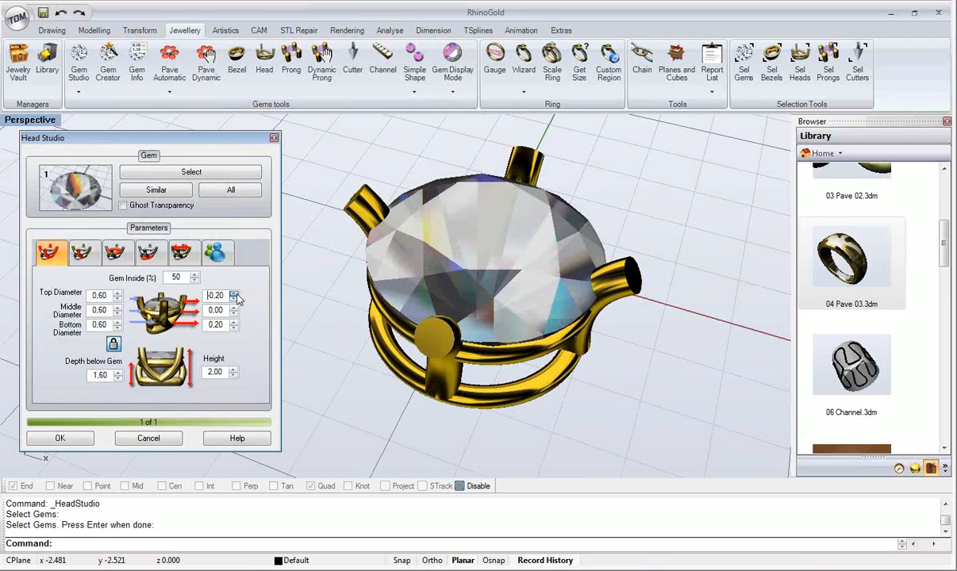
left_click(236, 294)
left_click(234, 295)
left_click(234, 295)
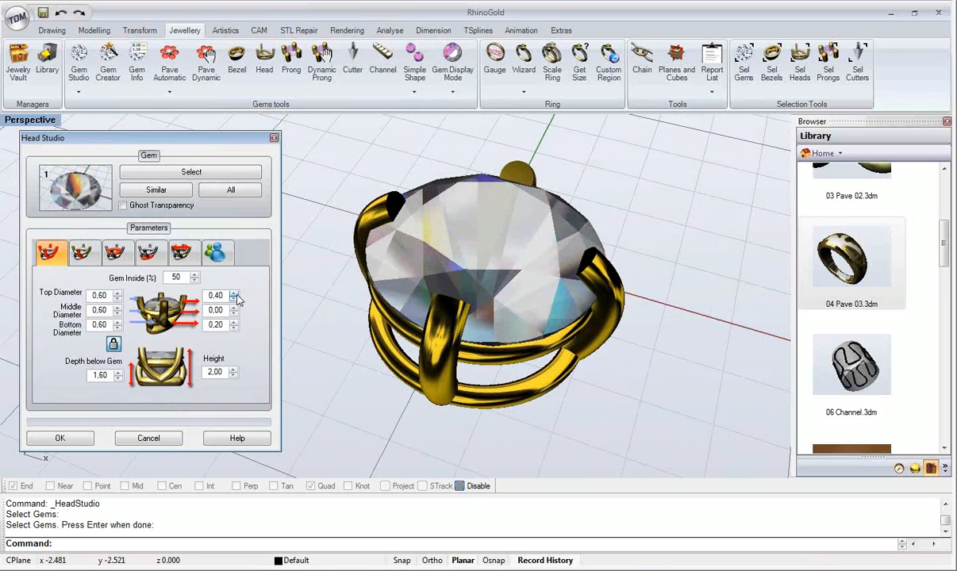
left_click(234, 300)
left_click(235, 300)
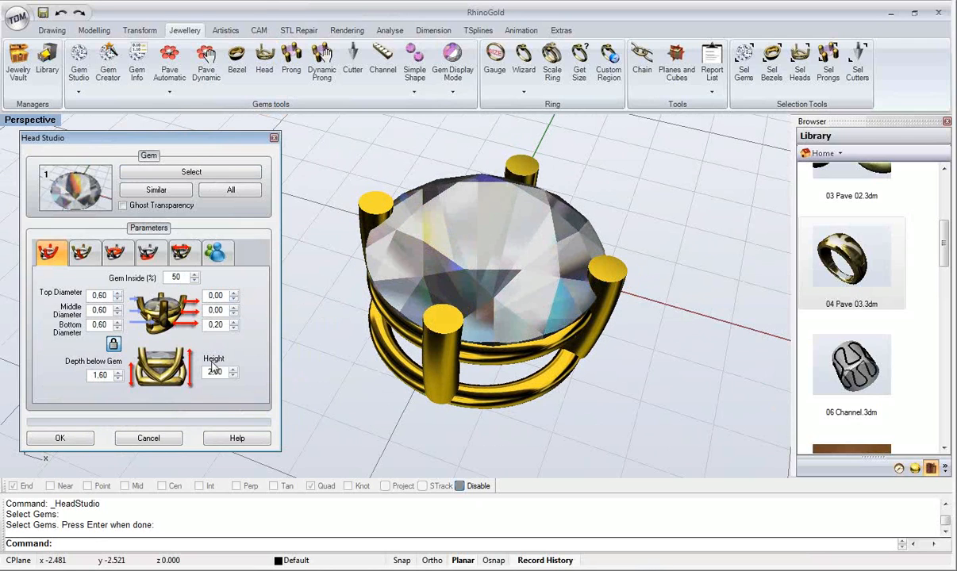
Step: Choose the round-topped prong type and try six prongs before setting the number of prongs back to 4
left_click(82, 252)
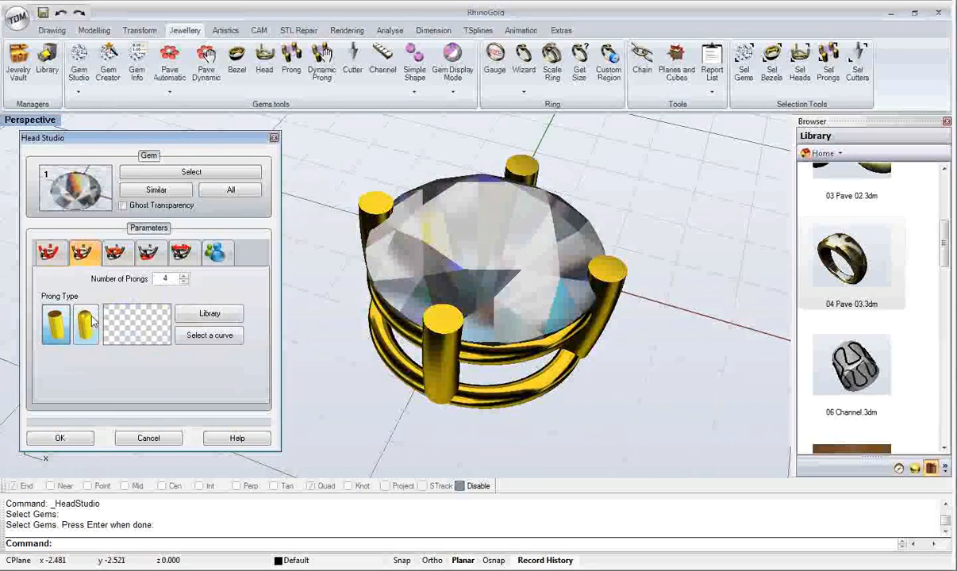
left_click(89, 327)
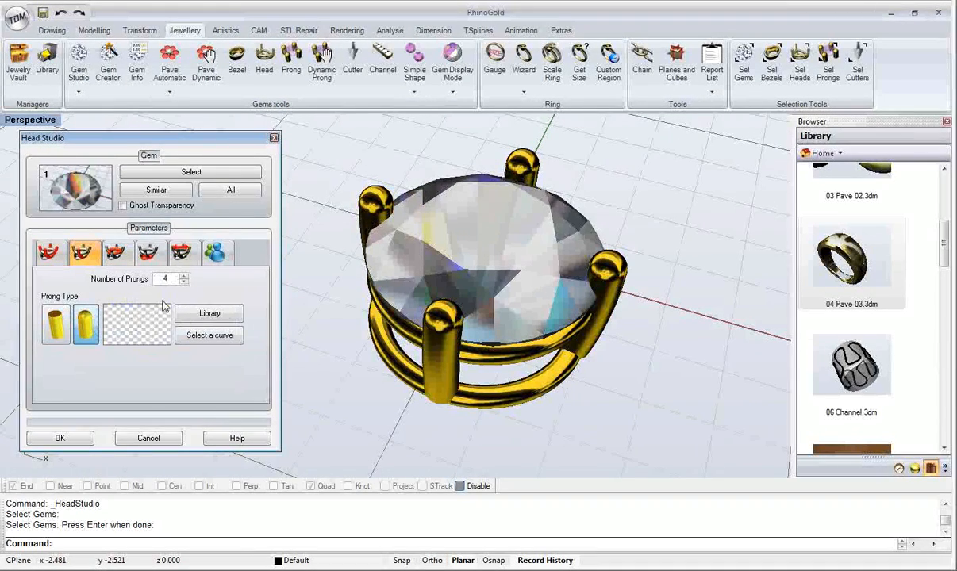
left_click(183, 276)
left_click(183, 276)
left_click(183, 276)
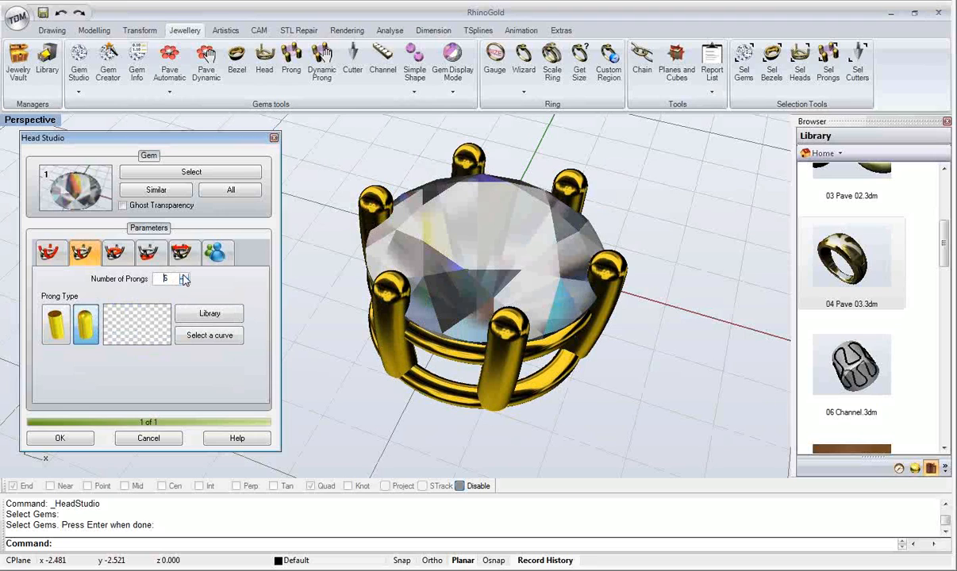
type("4")
Step: Try the Heart 1 library curve as the prong profile and switch back to the round-topped prong type
left_click(201, 321)
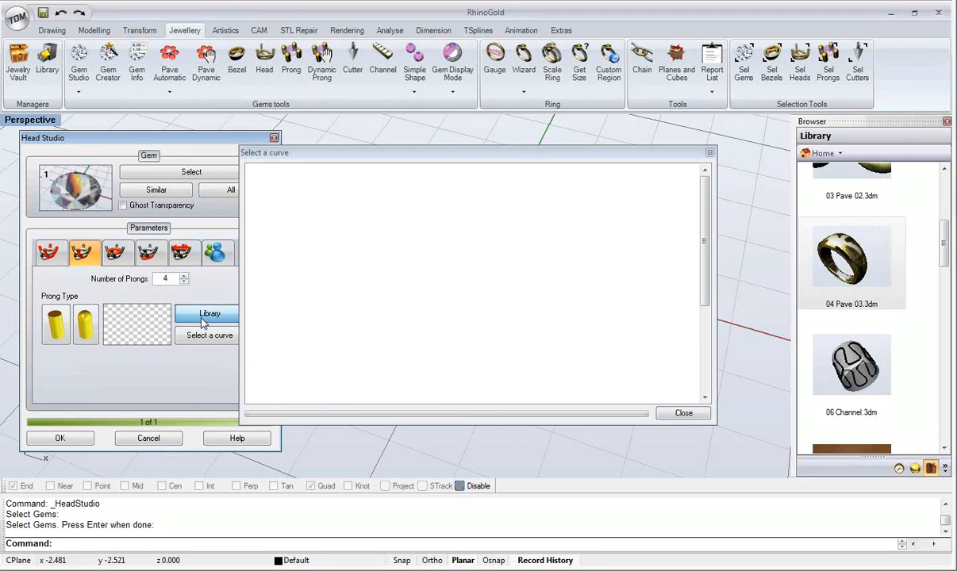
double_click(306, 208)
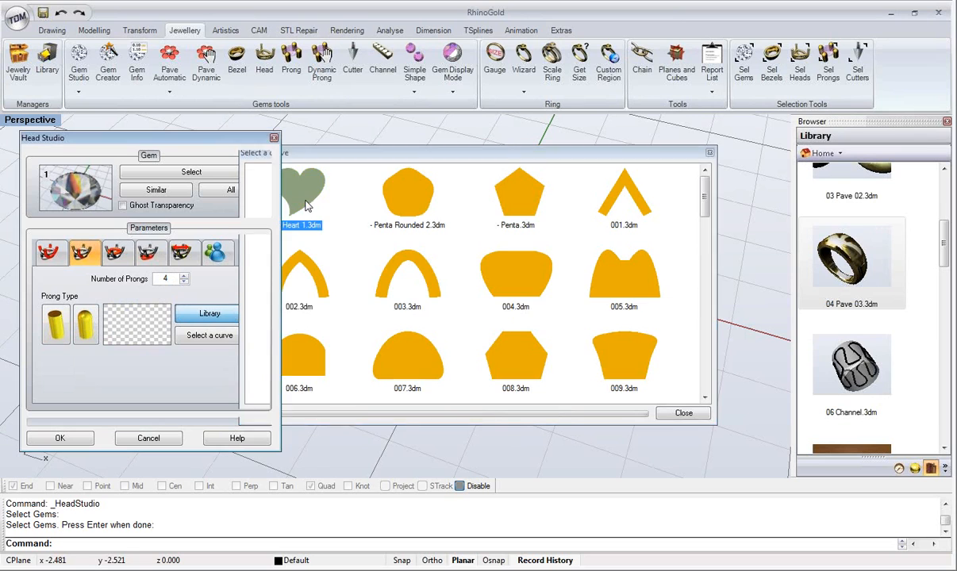
right_click_drag(416, 258, 424, 290)
left_click(83, 317)
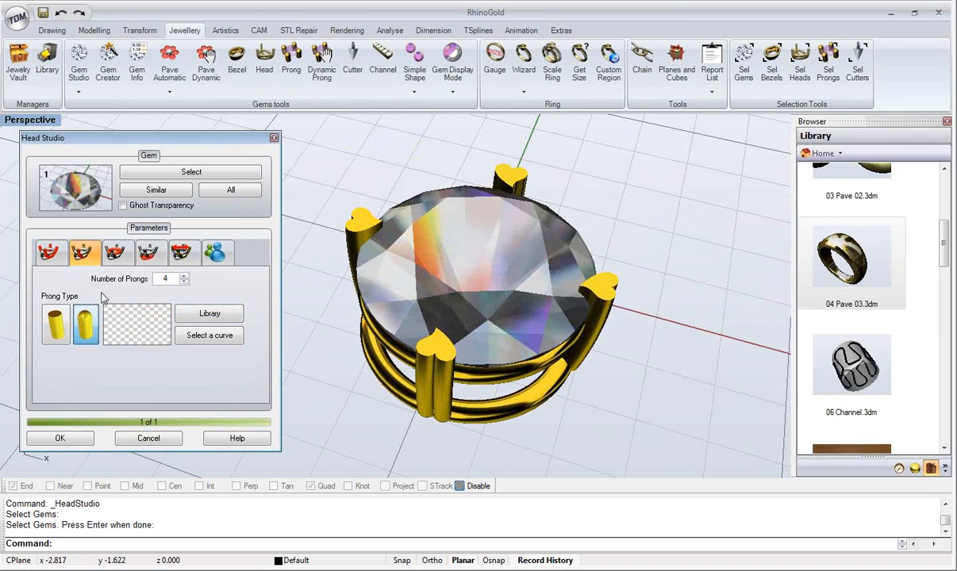
Step: Set the height of the head's upper rail to 0.60
left_click(114, 252)
middle_click(371, 310)
left_click(373, 361)
right_click_drag(346, 272, 501, 238)
scroll(501, 238, "up", 2)
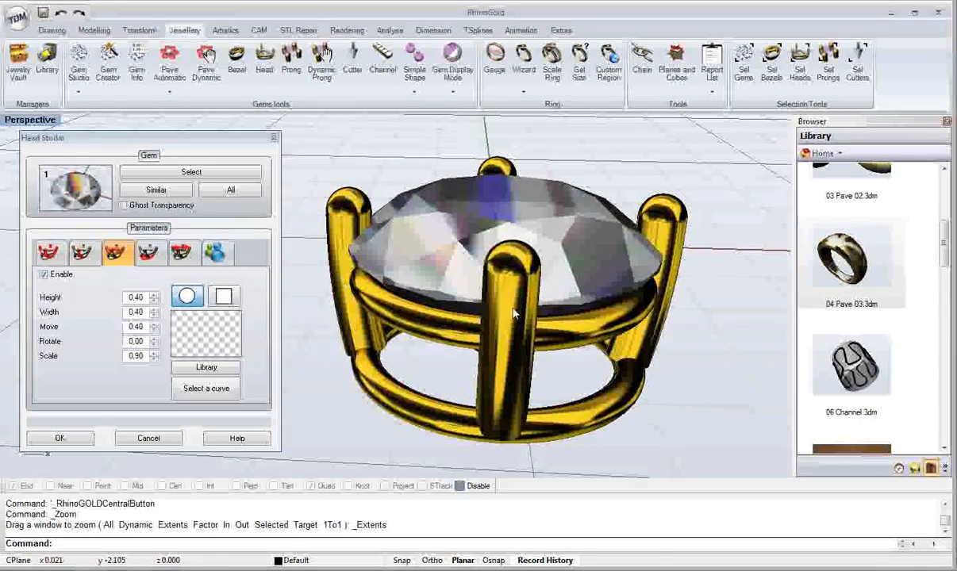
left_click(154, 296)
left_click(153, 296)
left_click(154, 296)
right_click_drag(456, 360, 435, 327)
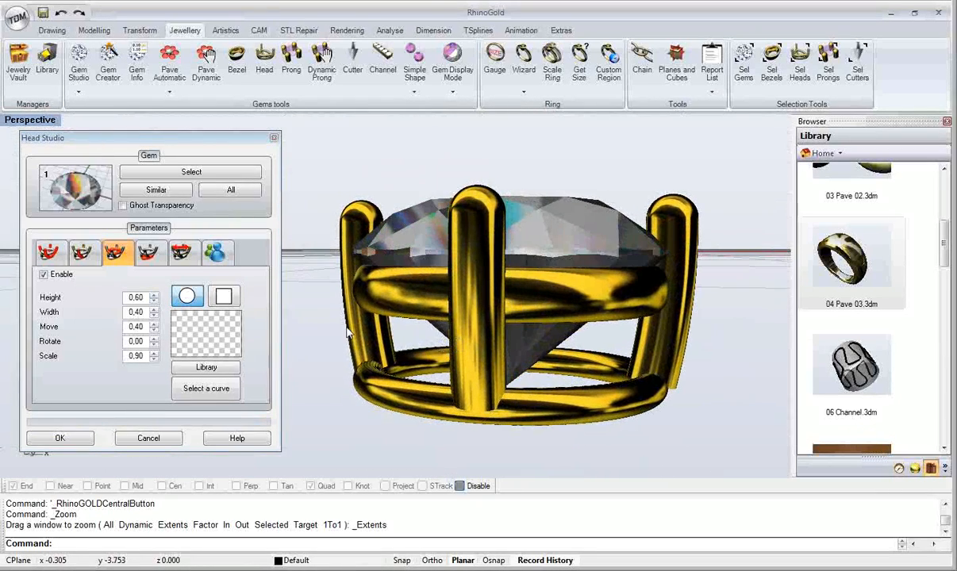
Step: Try a square profile on the upper rail and replace it with the rounded pentagon curve from the library
left_click(224, 297)
right_click_drag(387, 303, 278, 343)
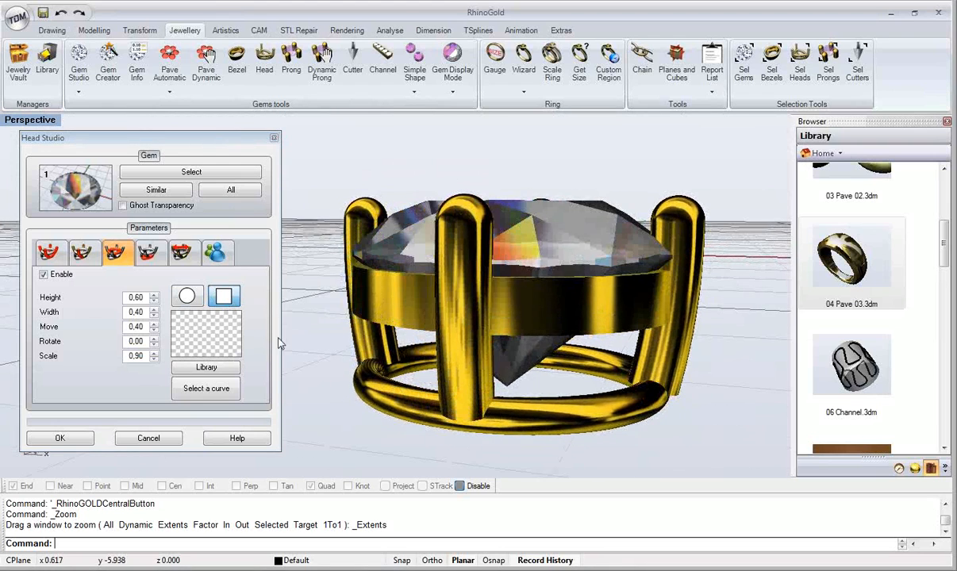
left_click(221, 371)
double_click(383, 187)
right_click_drag(430, 297, 317, 330)
Step: Apply the Penta Rounded 2 library curve as the profile of the head's lower rail
left_click(148, 251)
right_click_drag(475, 366, 321, 334)
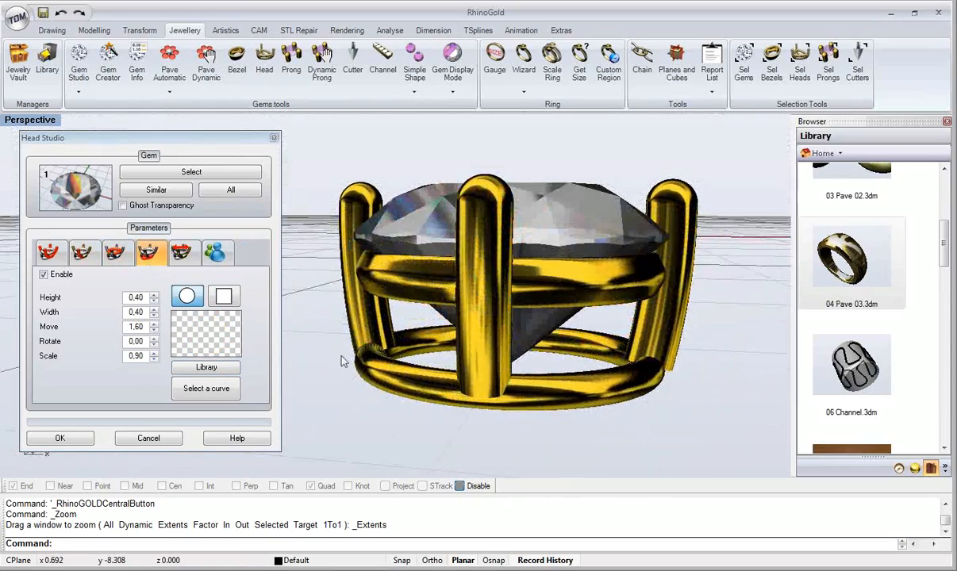
left_click(207, 366)
double_click(390, 223)
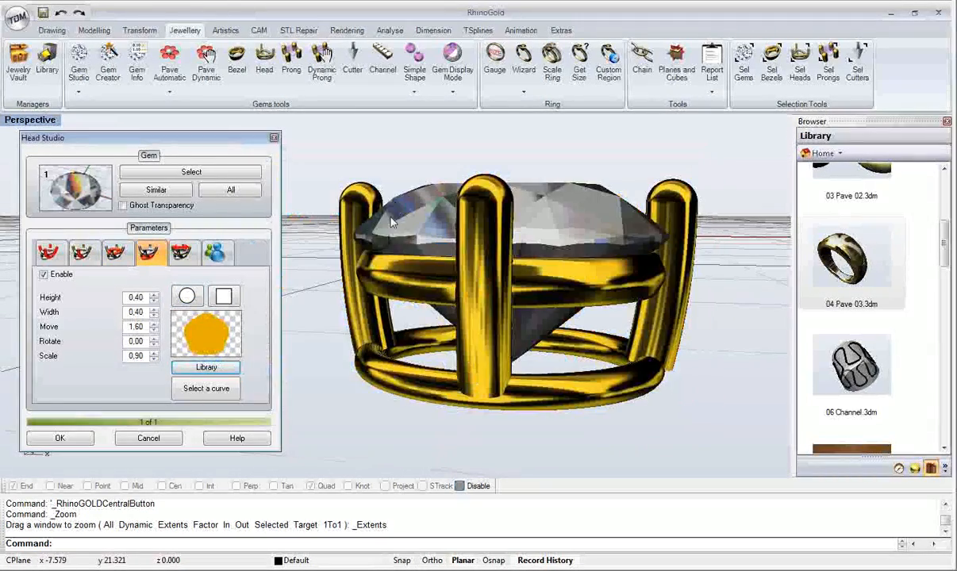
right_click_drag(341, 261, 263, 321)
Step: Set the lower rail's height and width to 0.60 and inspect its profile up close
left_click(154, 295)
left_click(154, 295)
left_click(154, 309)
left_click(154, 310)
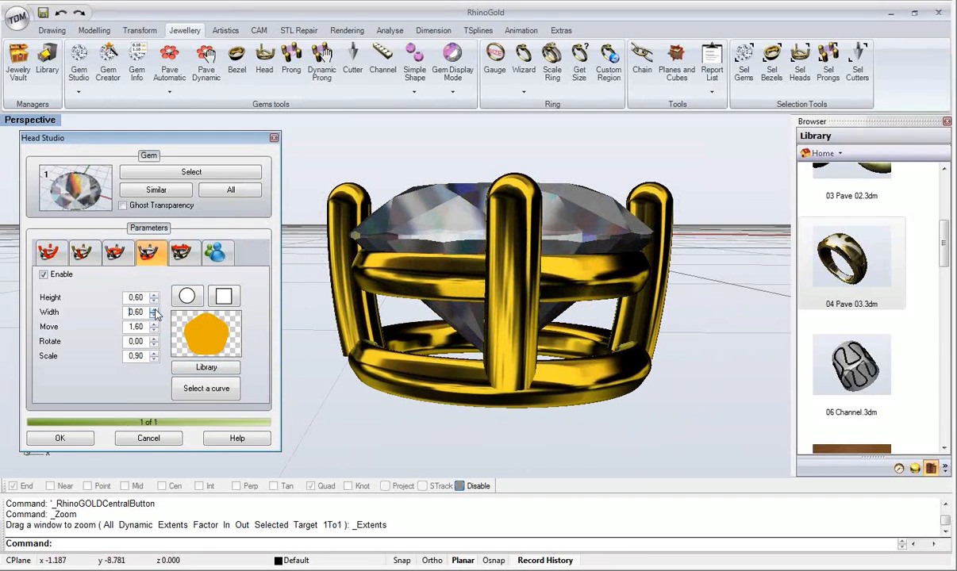
right_click_drag(341, 337, 366, 344)
scroll(353, 341, "up", 5)
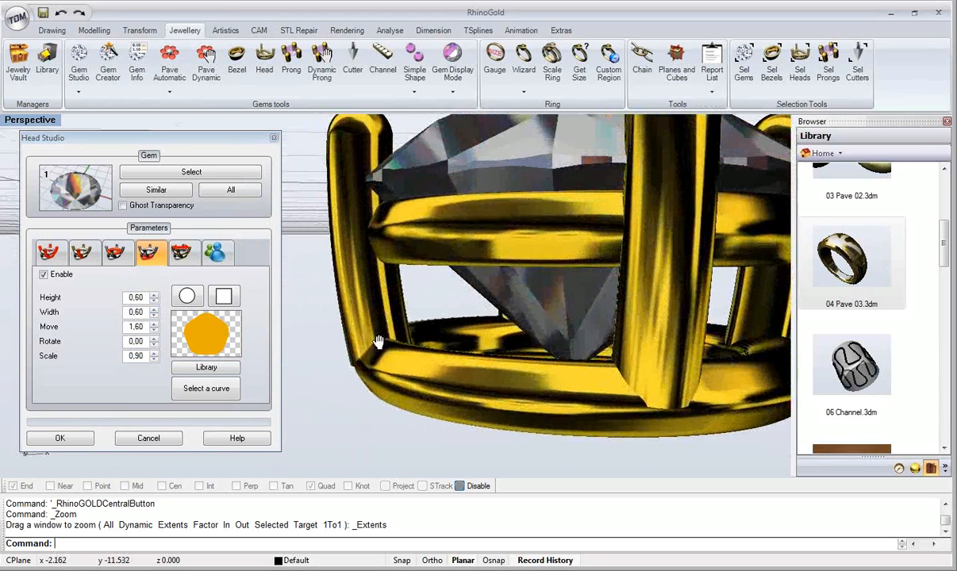
Step: Try shifting the head's first prong with its individual Move setting and return it to its starting position
left_click(58, 252)
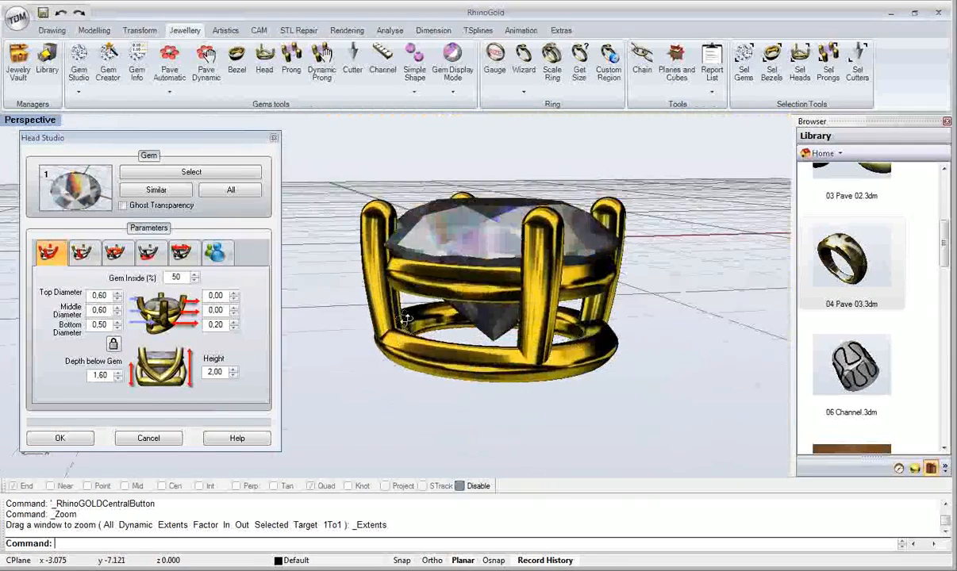
left_click(184, 252)
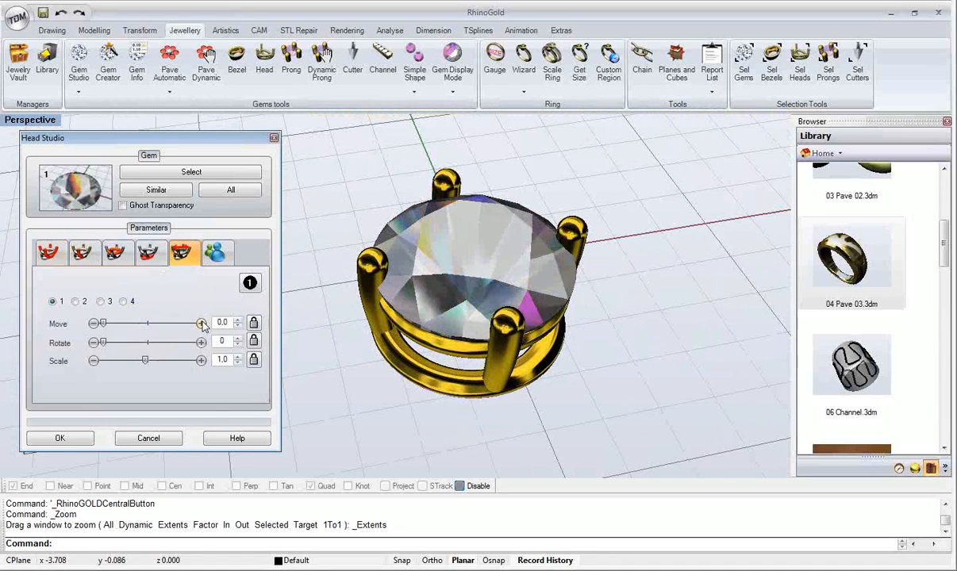
left_click(202, 324)
left_click(201, 324)
left_click(128, 323)
left_click_drag(128, 323, 91, 325)
Step: Save the current head settings as a user preset named "My Head" and create the head
left_click(216, 252)
right_click(127, 315)
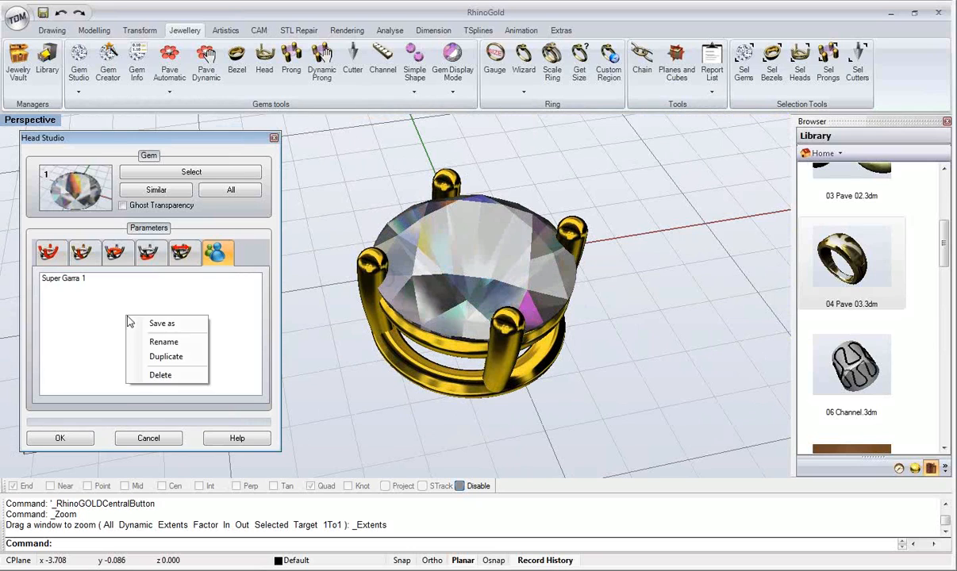
left_click(160, 324)
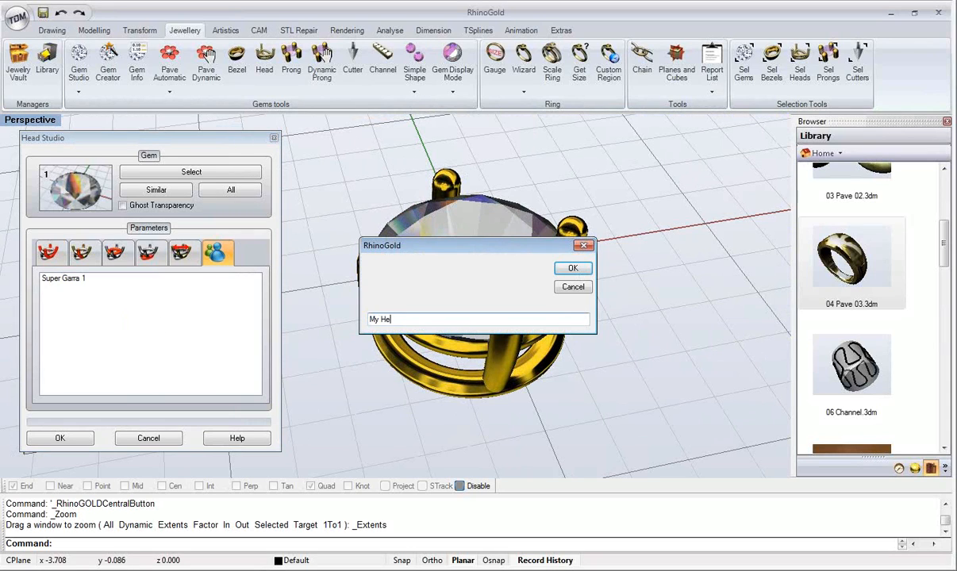
type("My Head")
key("Return")
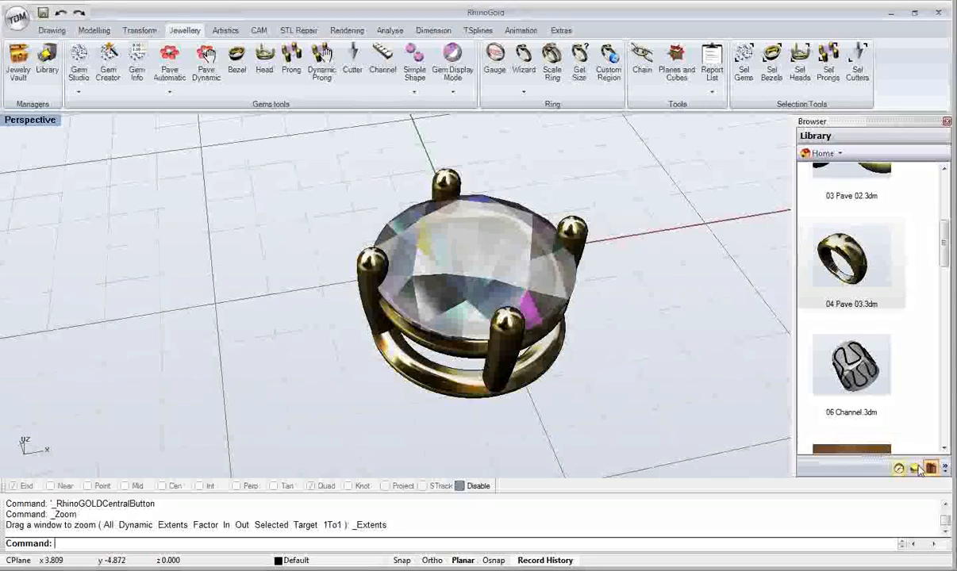
Step: Show the document's object tree and highlight the gem and then the head in the model
left_click(899, 468)
right_click_drag(769, 433, 538, 242)
left_click(895, 216)
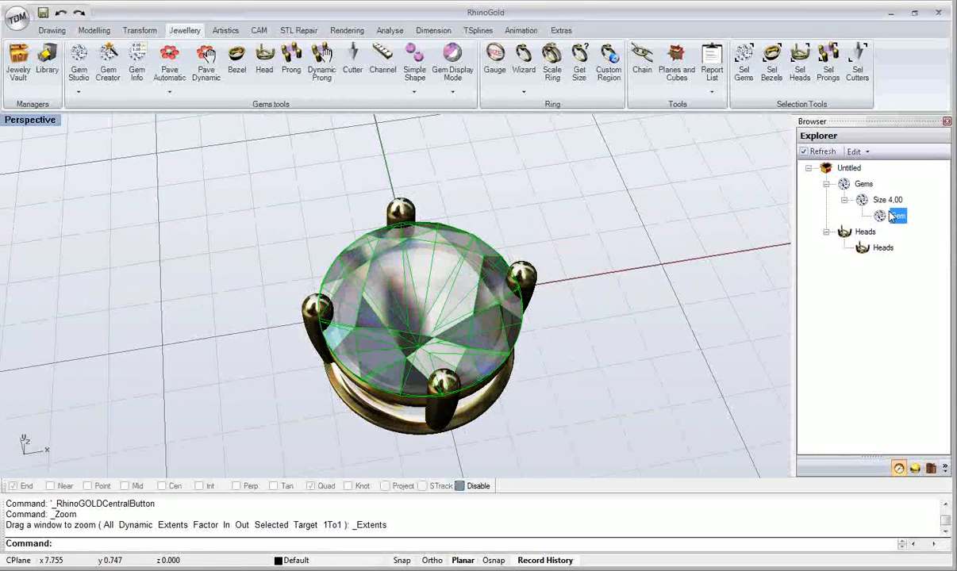
left_click(882, 247)
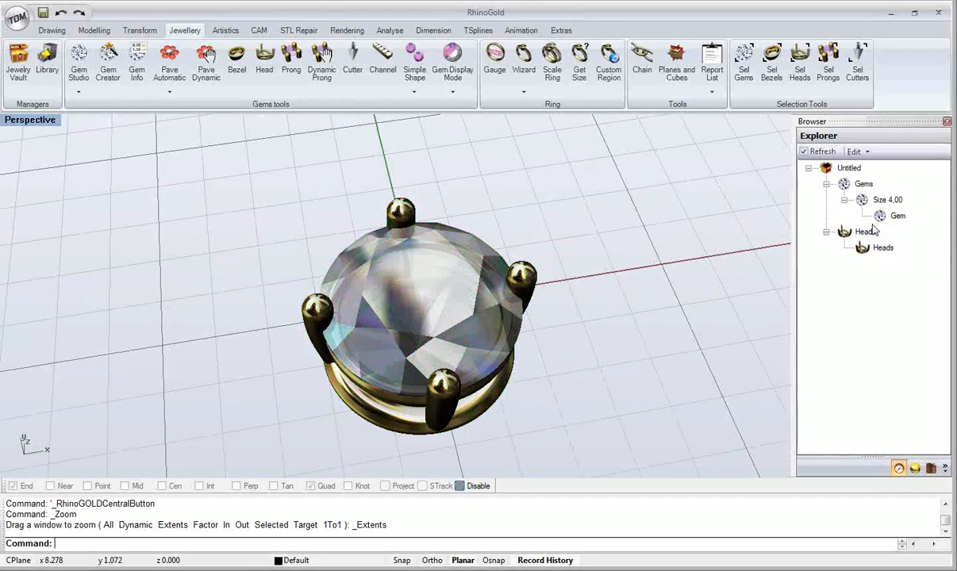
Step: Edit the gem's parameters, setting its width to 4.60 mm, and update the model
double_click(882, 215)
scroll(883, 236, "up", 10)
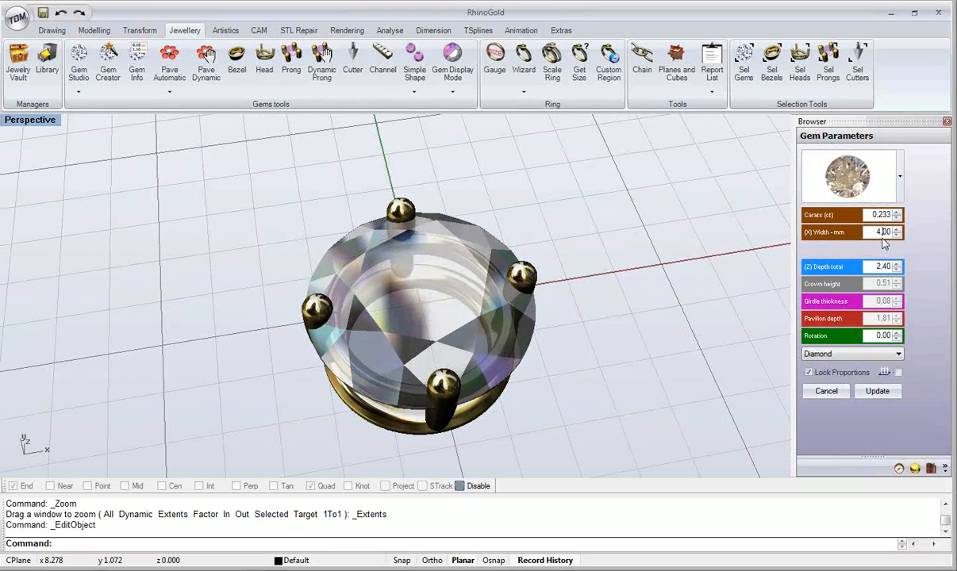
scroll(884, 242, "down", 5)
scroll(884, 243, "up", 3)
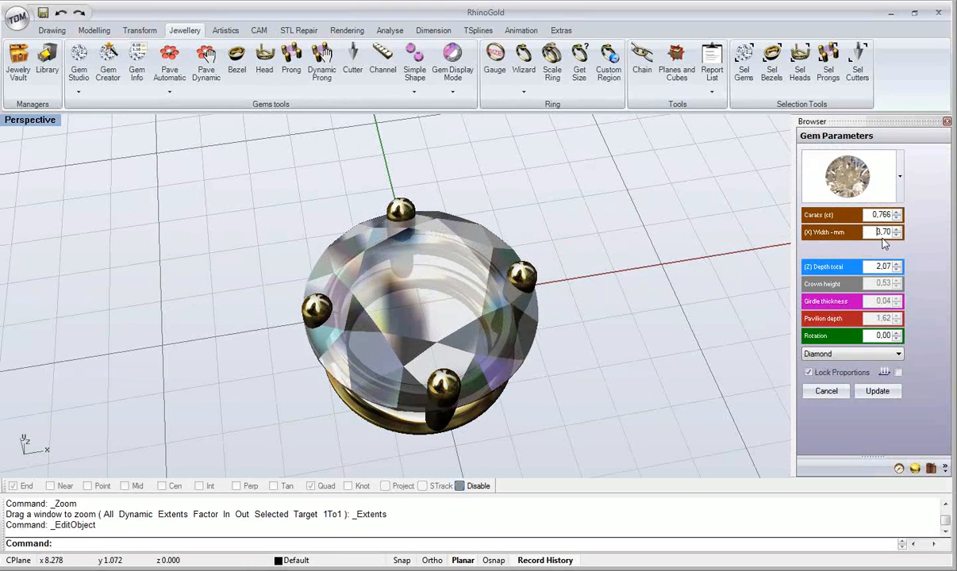
left_click(886, 392)
right_click_drag(660, 353, 353, 264)
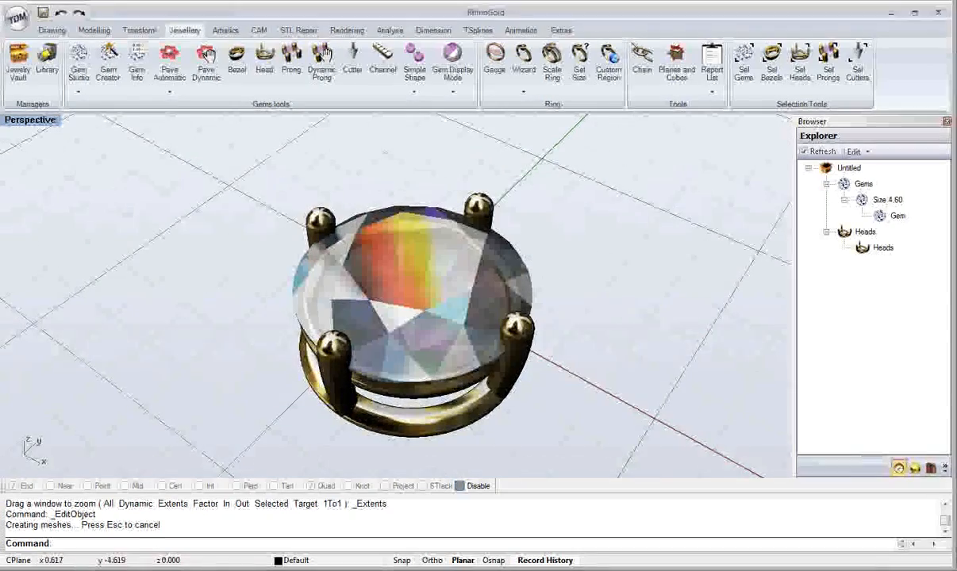
Step: Switch to the PowerPoint presentation, start its slide show and advance to the Linear Arrays slide
key("alt+Tab")
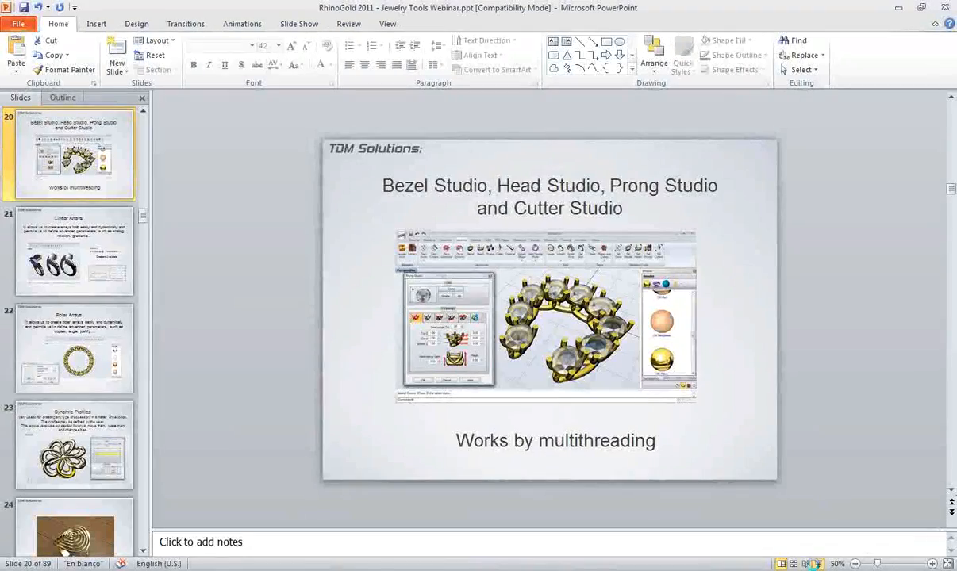
left_click(814, 563)
left_click(418, 487)
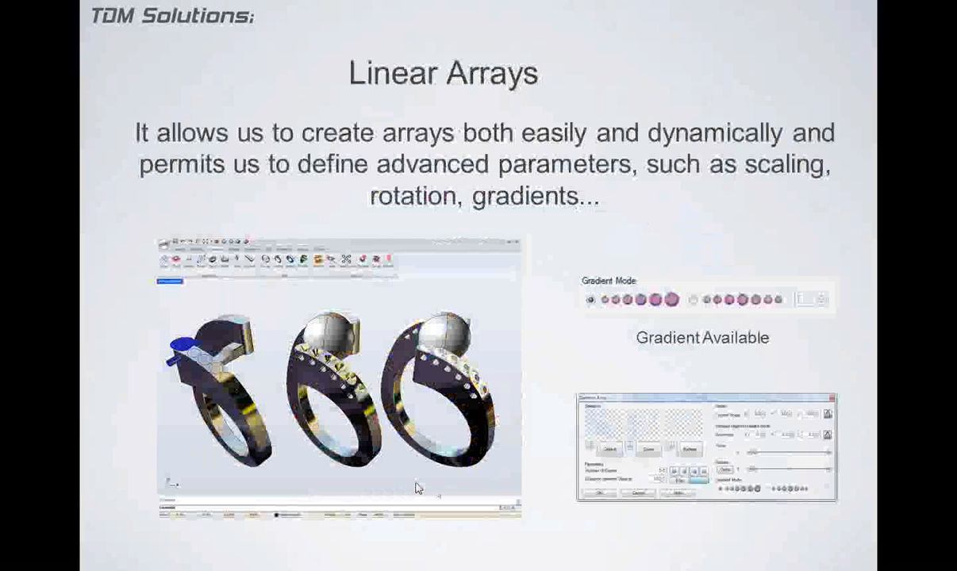
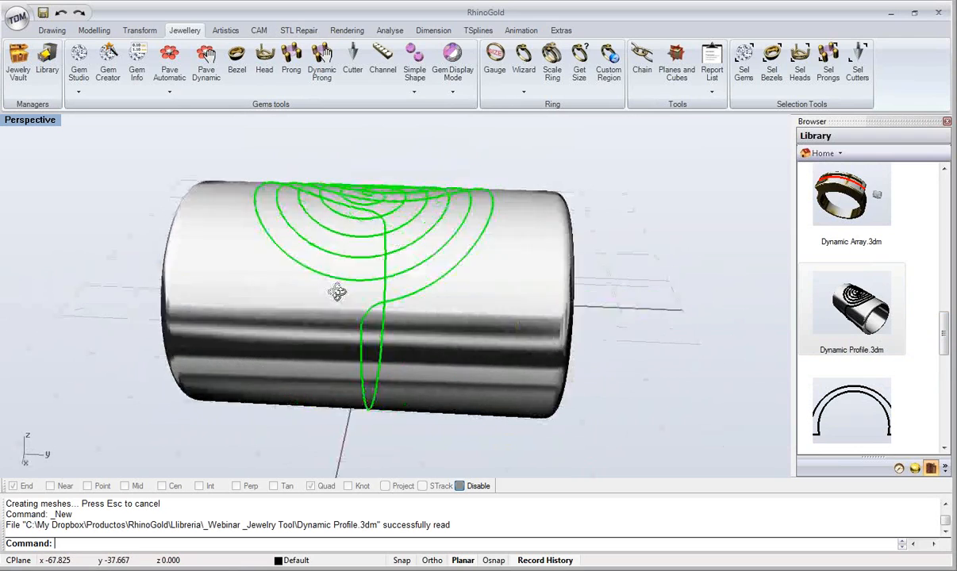
Step: Start a Dynamic Profile using the closed spiral curve on the cylinder as its rail
left_click(628, 287)
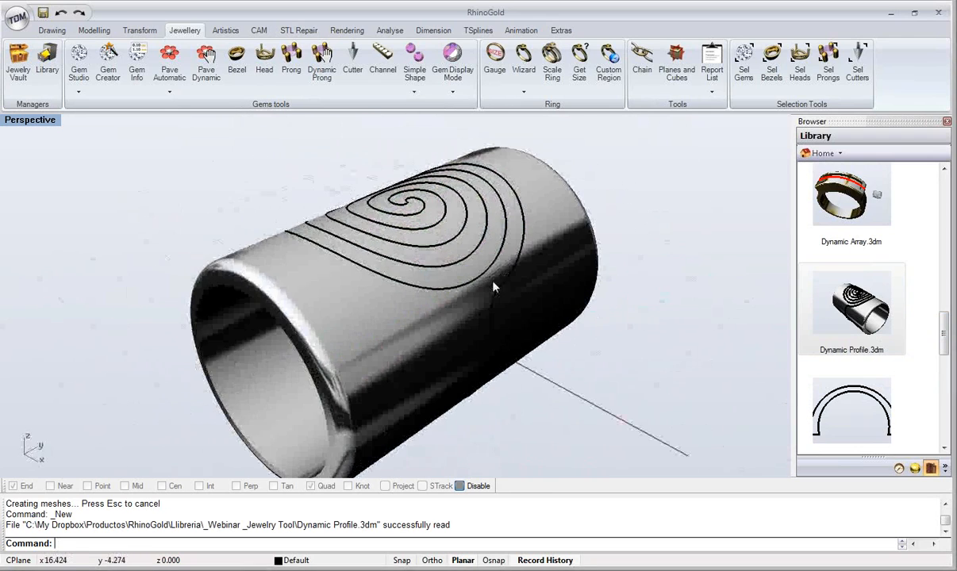
left_click(523, 93)
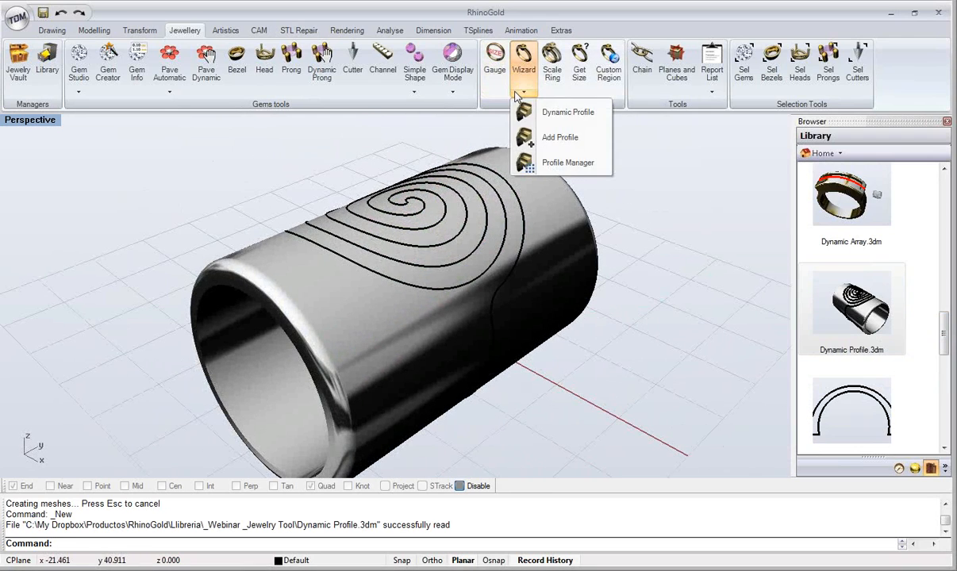
left_click(563, 113)
right_click_drag(367, 205, 343, 223)
left_click(609, 179)
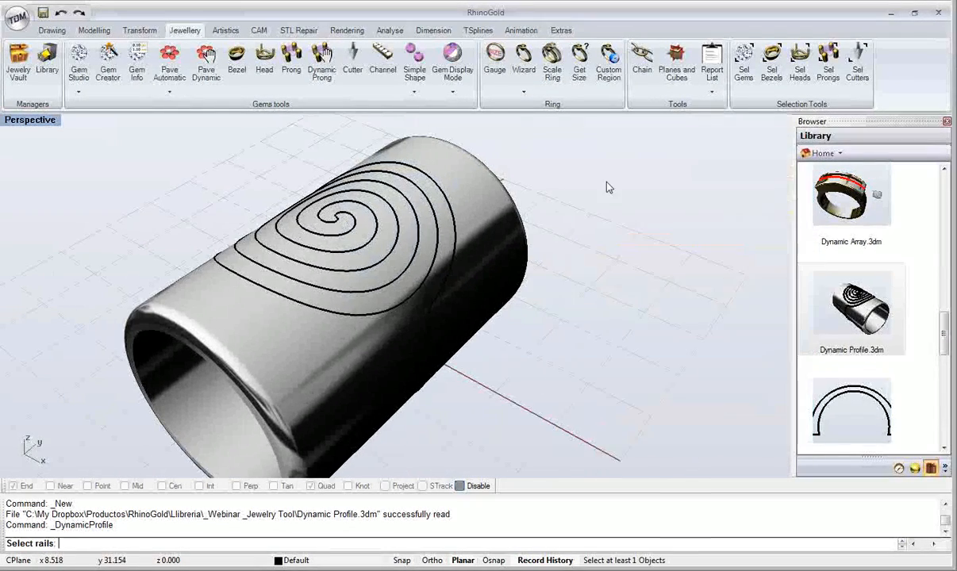
left_click(455, 235)
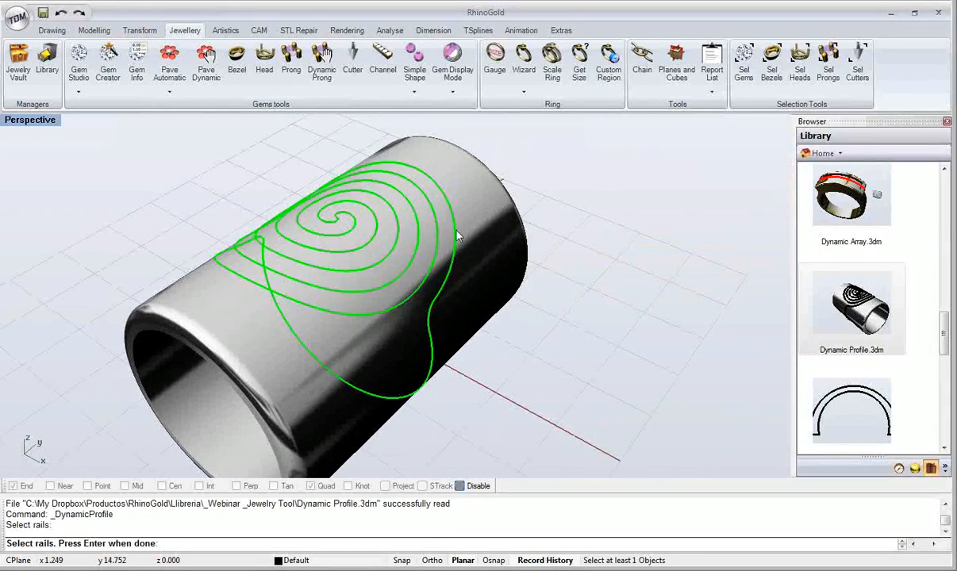
key("Return")
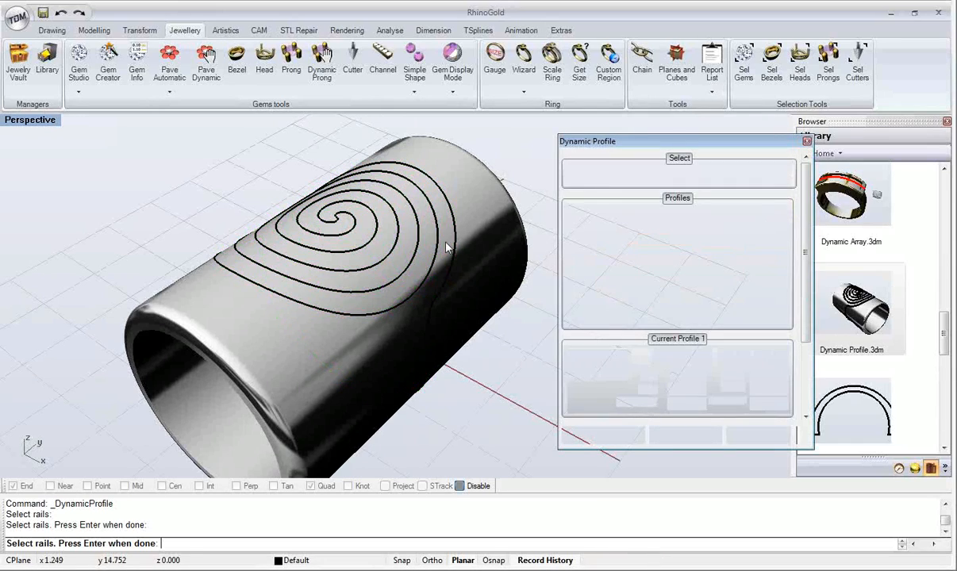
Step: Assign the cylinder as the surface the spiral's profile follows and inspect the first profile's location on the rail
mouse_move(322, 228)
right_mouse_down()
mouse_move(357, 263)
mouse_move(366, 201)
mouse_move(382, 190)
mouse_move(306, 226)
right_mouse_up()
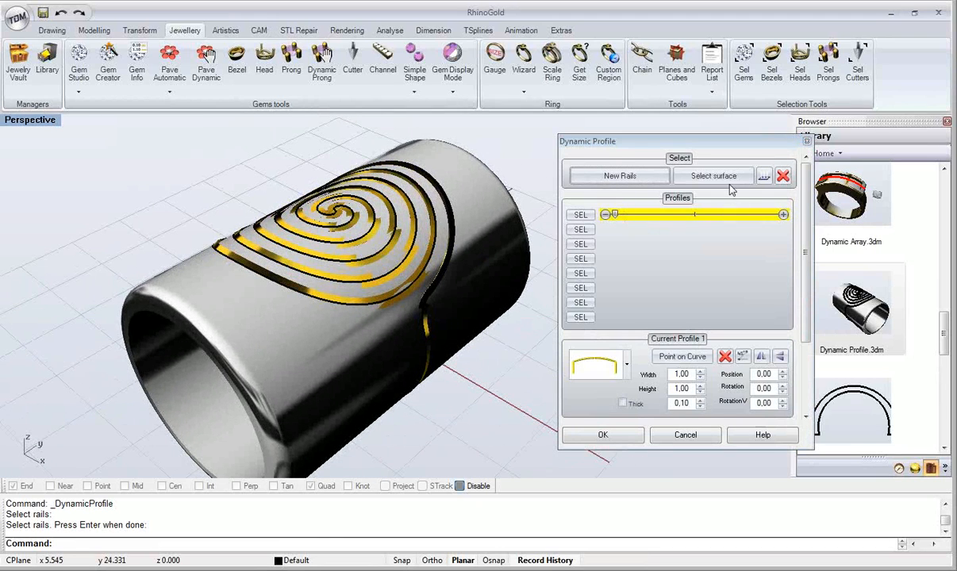
left_click(701, 176)
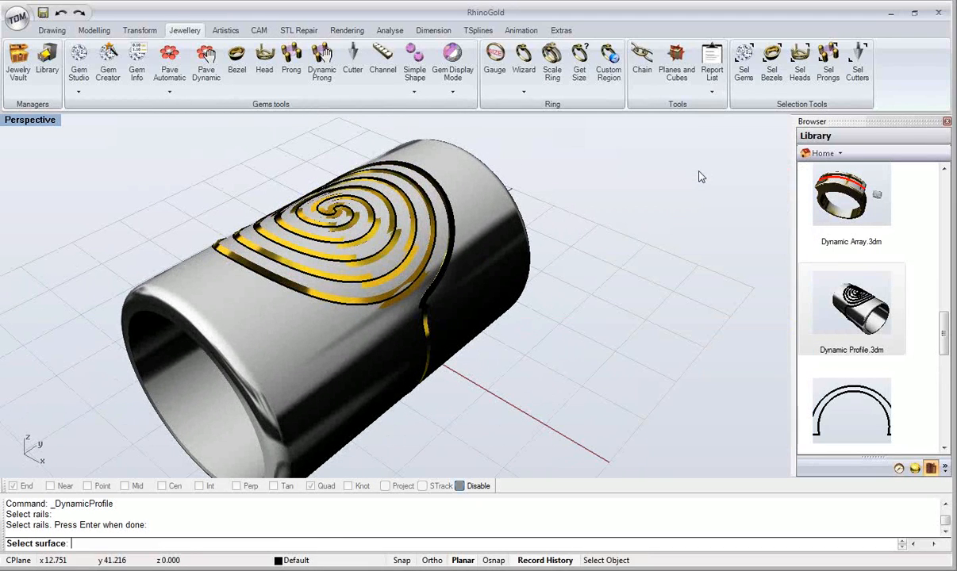
left_click(189, 256)
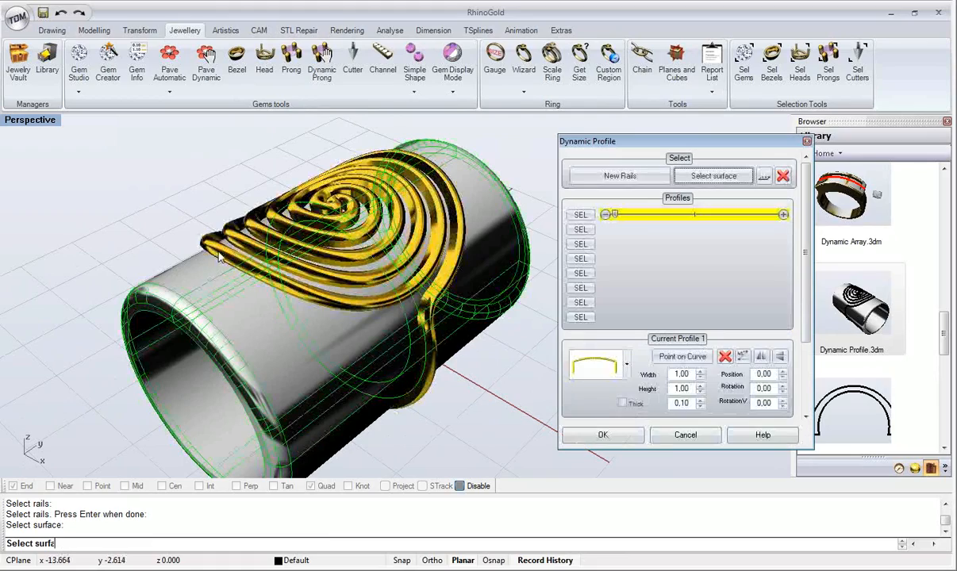
right_click_drag(169, 216, 353, 313)
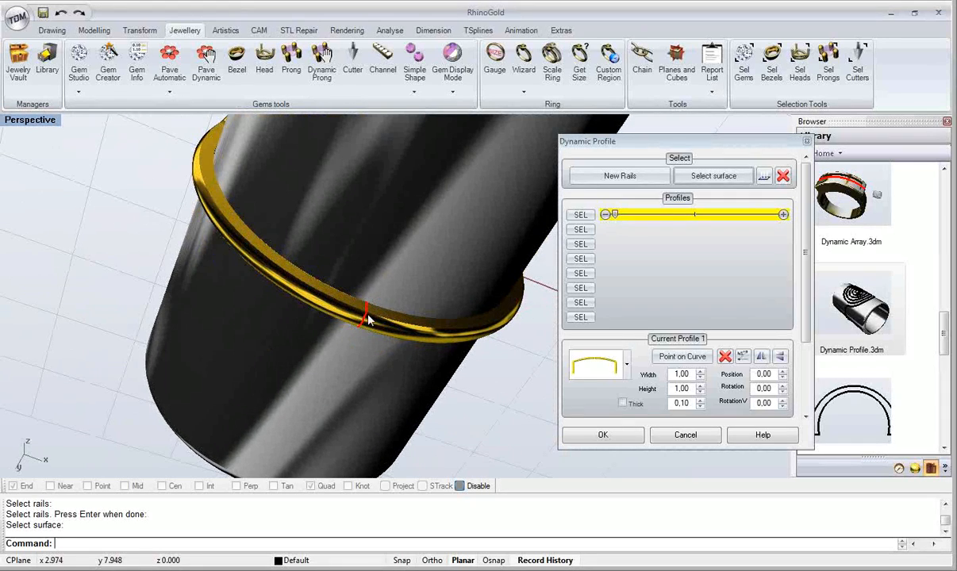
scroll(361, 333, "down", 5)
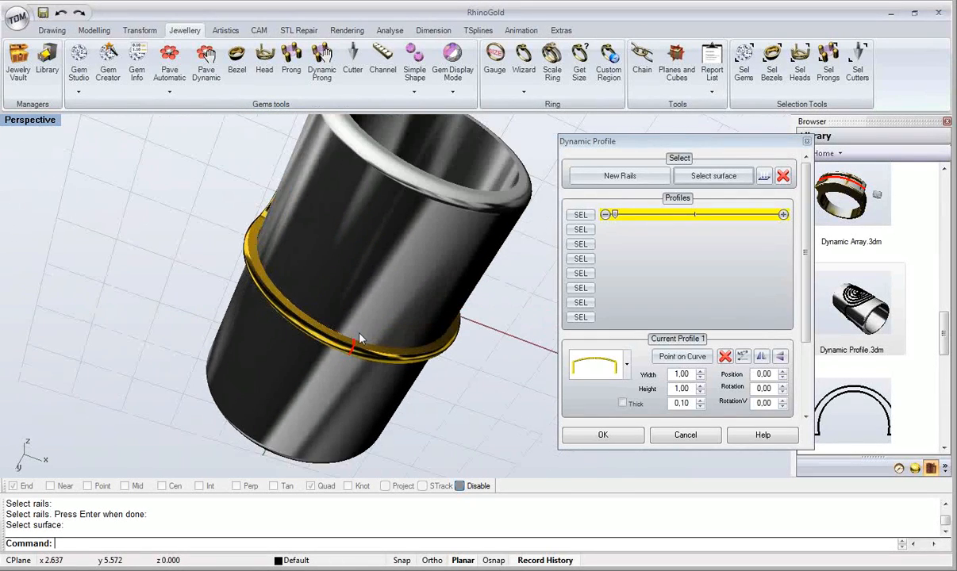
scroll(353, 349, "up", 4)
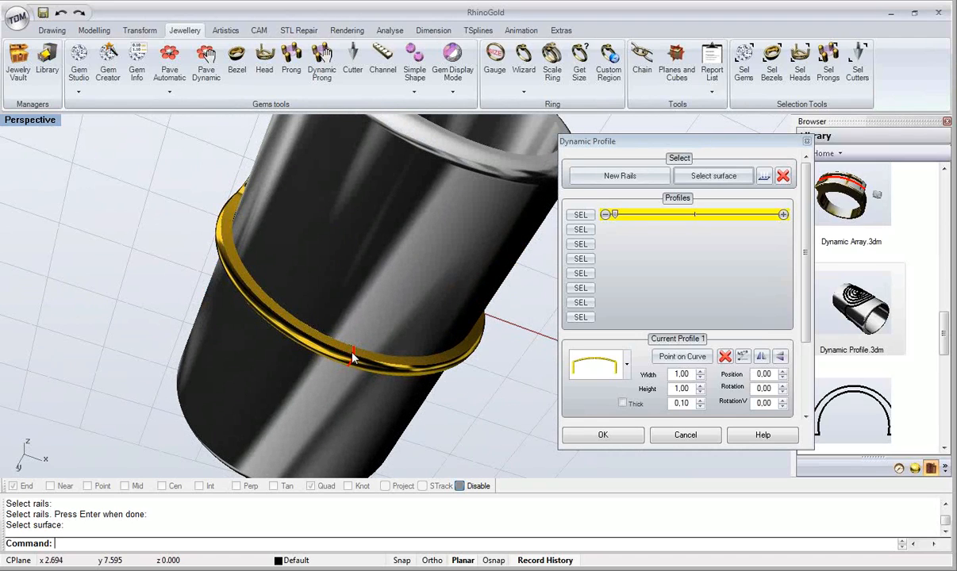
Step: Add a second profile, place it on the rail at the bend below the spiral and give it the rounded arch shape
left_click(582, 230)
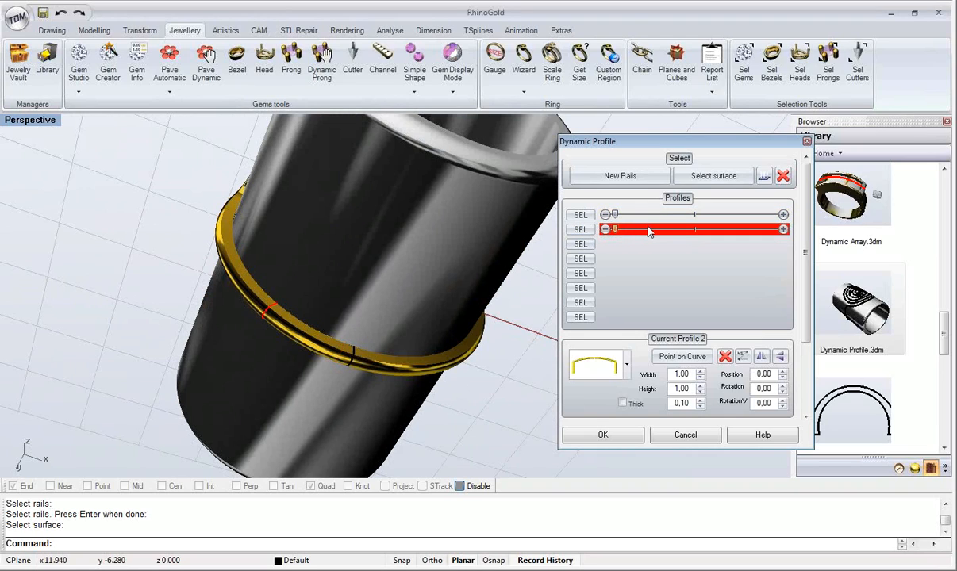
mouse_move(308, 200)
right_mouse_down()
mouse_move(353, 358)
mouse_move(401, 370)
right_mouse_up()
left_click(658, 359)
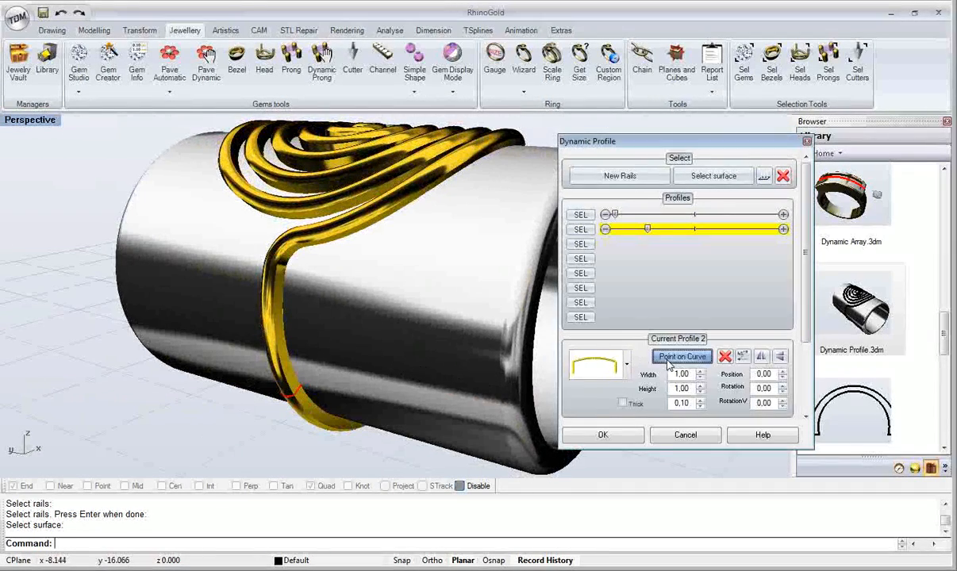
left_click(310, 247)
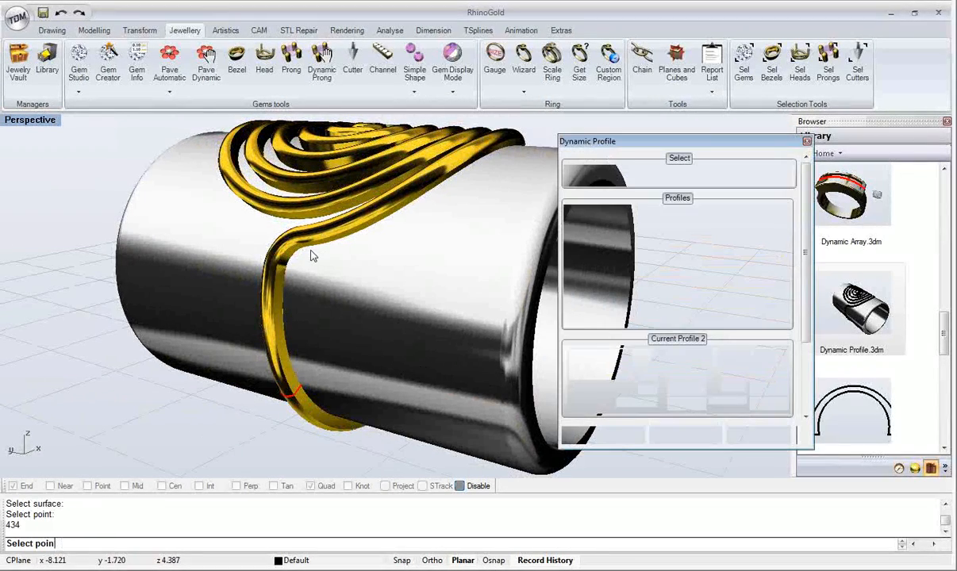
right_click_drag(310, 252, 291, 295)
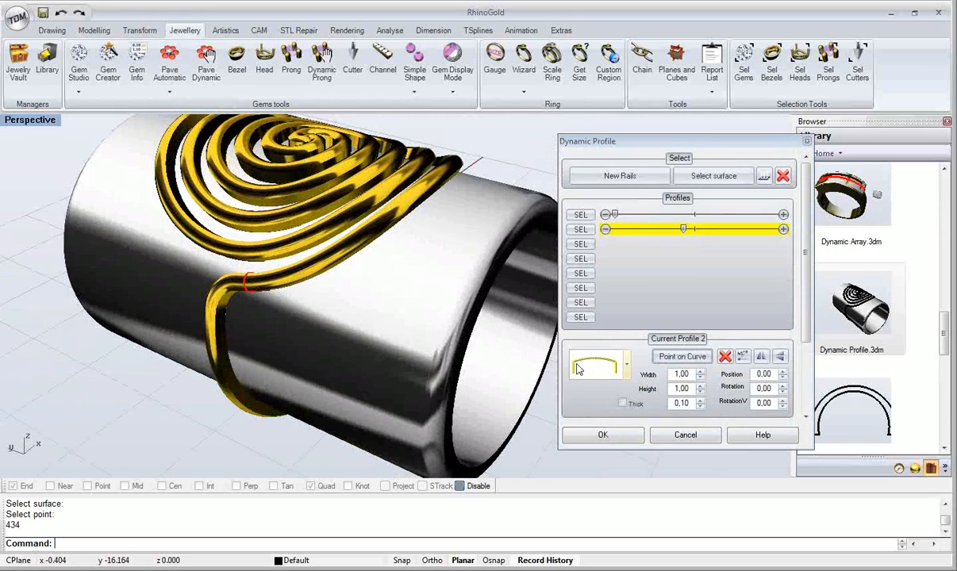
left_click(581, 367)
left_click(603, 464)
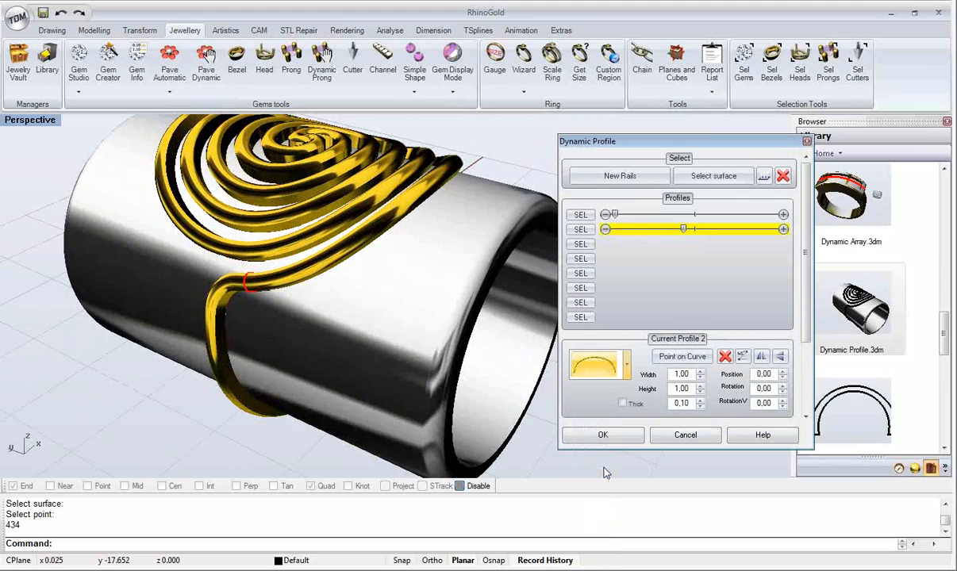
right_click_drag(280, 344, 523, 249)
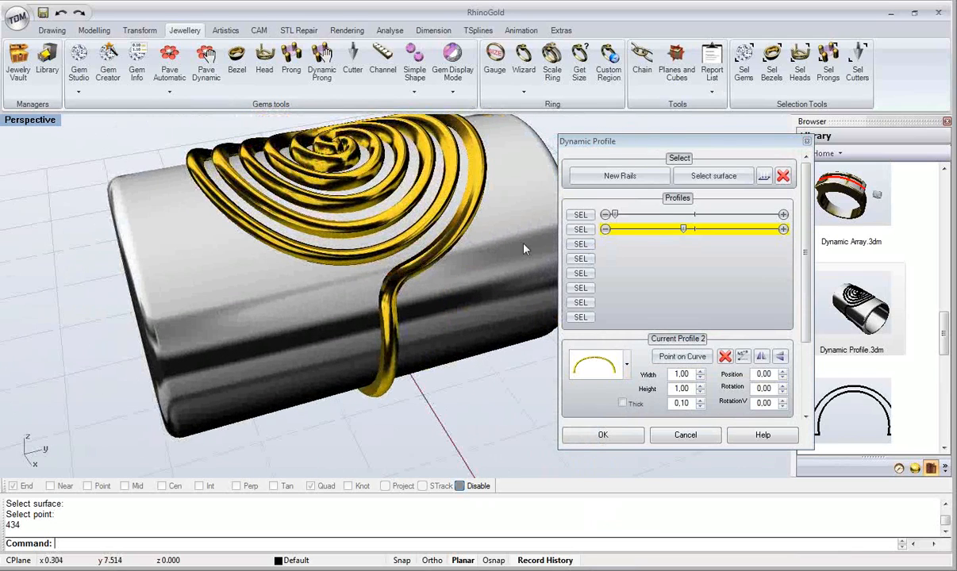
Step: Add a third profile with the rounded arch shape and place it on the rail just past the bend, on the spiral's side
left_click(583, 244)
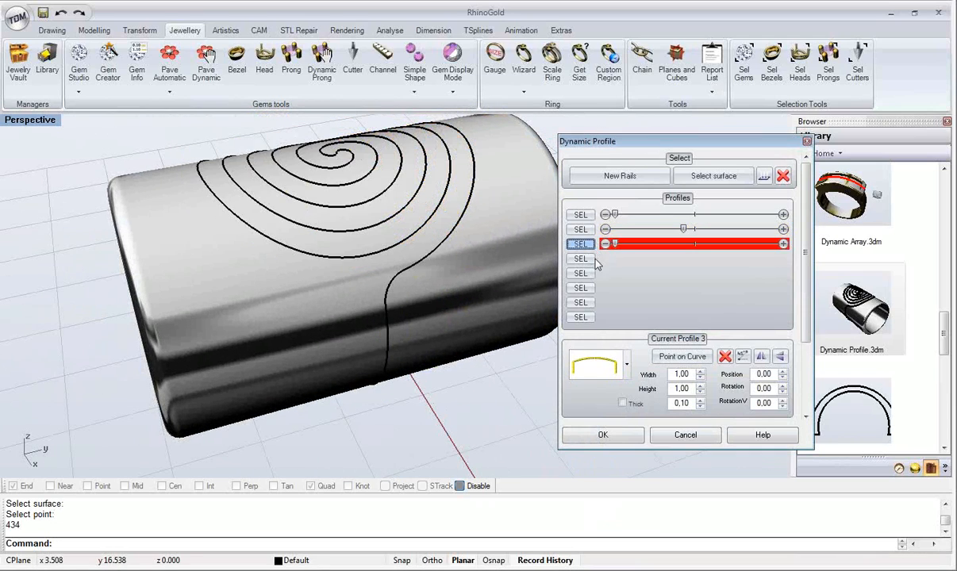
left_click(607, 364)
left_click(605, 419)
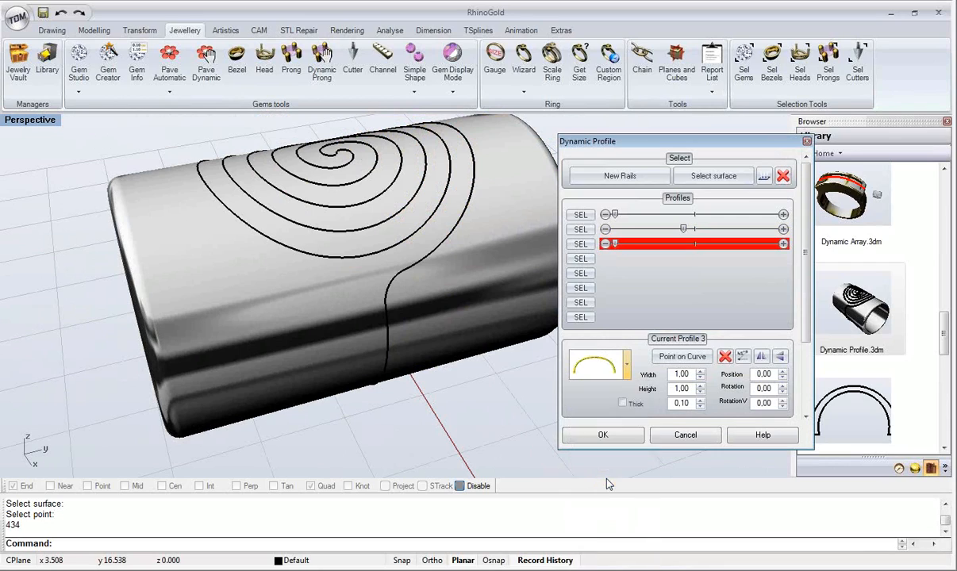
left_click(703, 362)
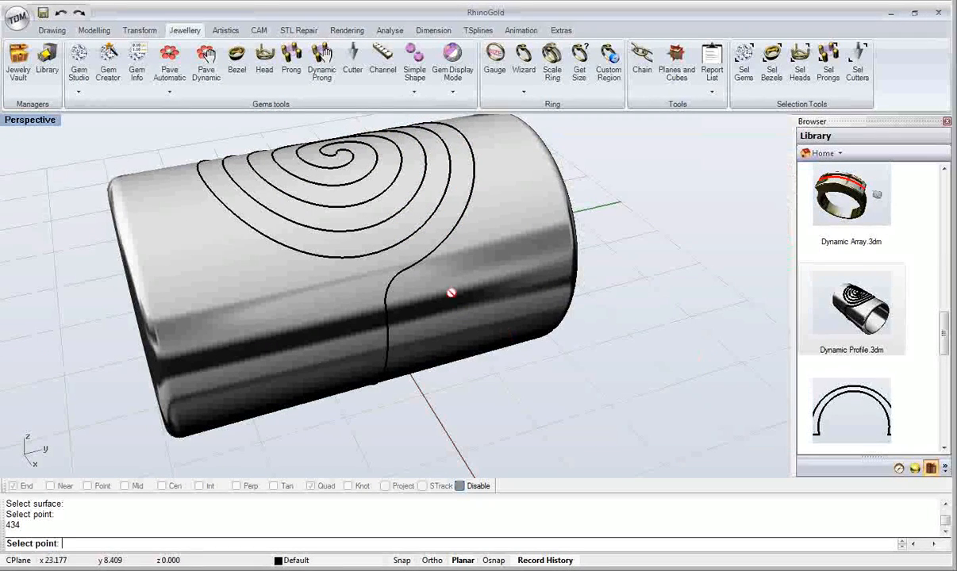
left_click(414, 264)
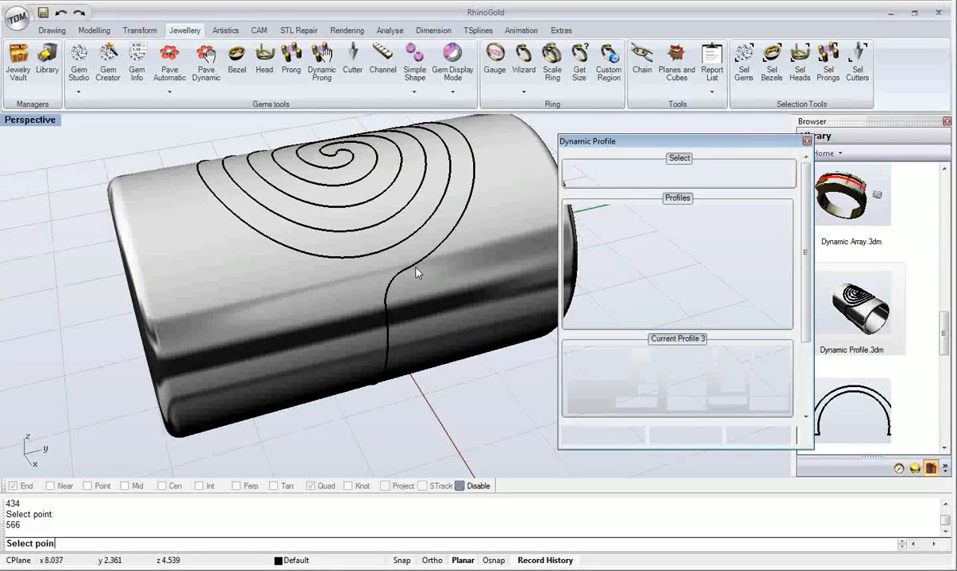
mouse_move(371, 260)
right_mouse_down()
mouse_move(321, 244)
mouse_move(438, 341)
mouse_move(333, 202)
mouse_move(357, 280)
mouse_move(314, 287)
mouse_move(330, 283)
mouse_move(314, 193)
mouse_move(343, 218)
right_mouse_up()
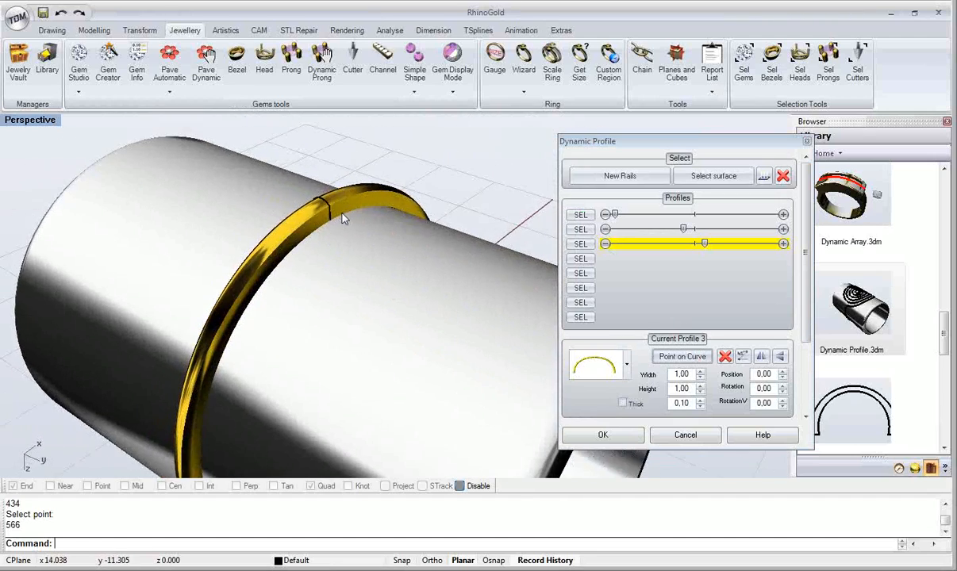
Step: Set the first profile's width to 5 and height to 2, and check the result around the cylinder
left_click(589, 219)
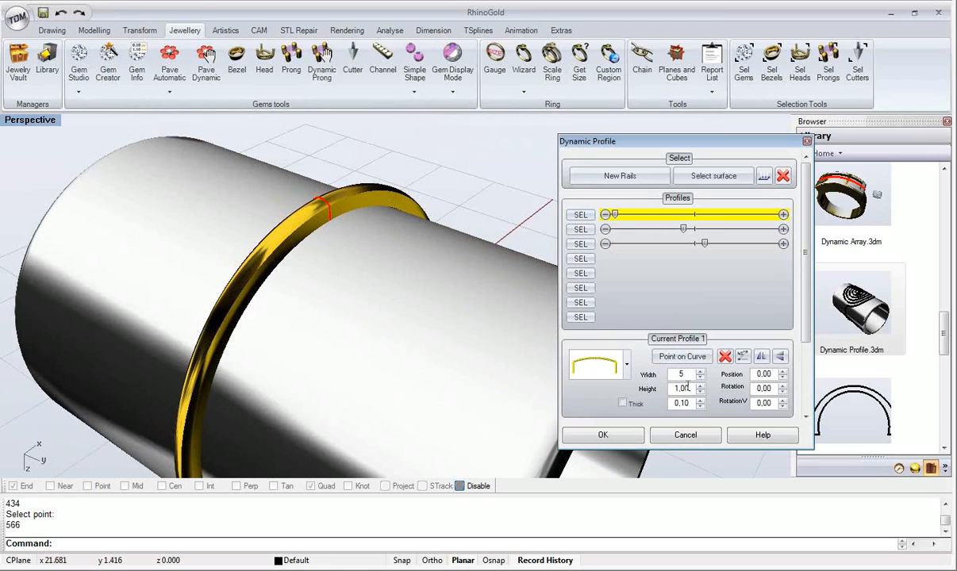
left_click(688, 388)
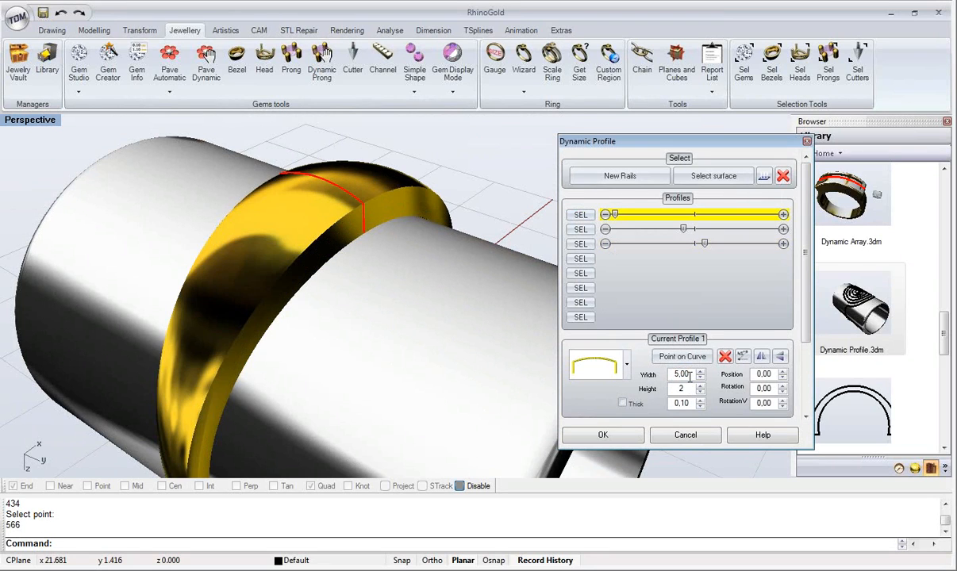
right_click_drag(407, 308, 411, 415)
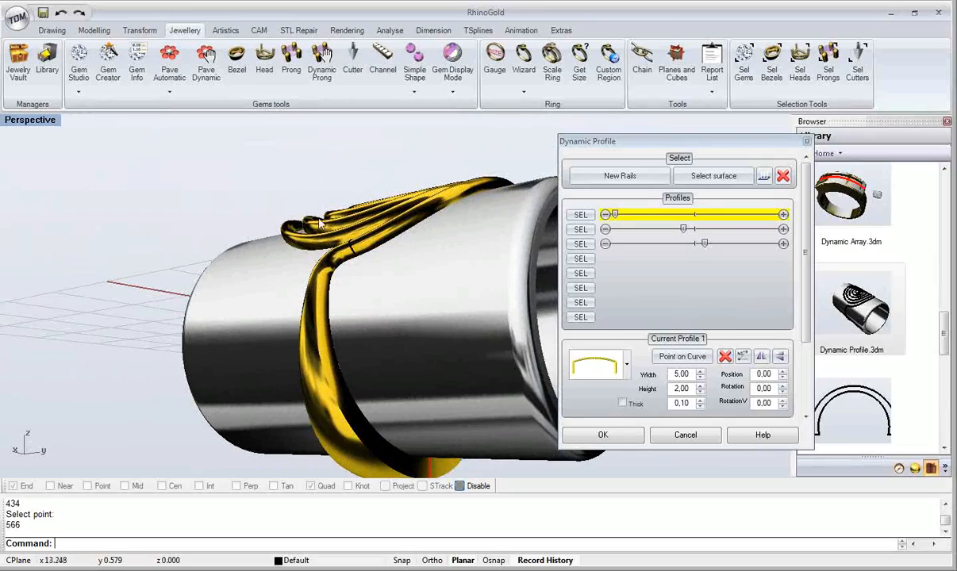
right_click_drag(343, 241, 351, 273)
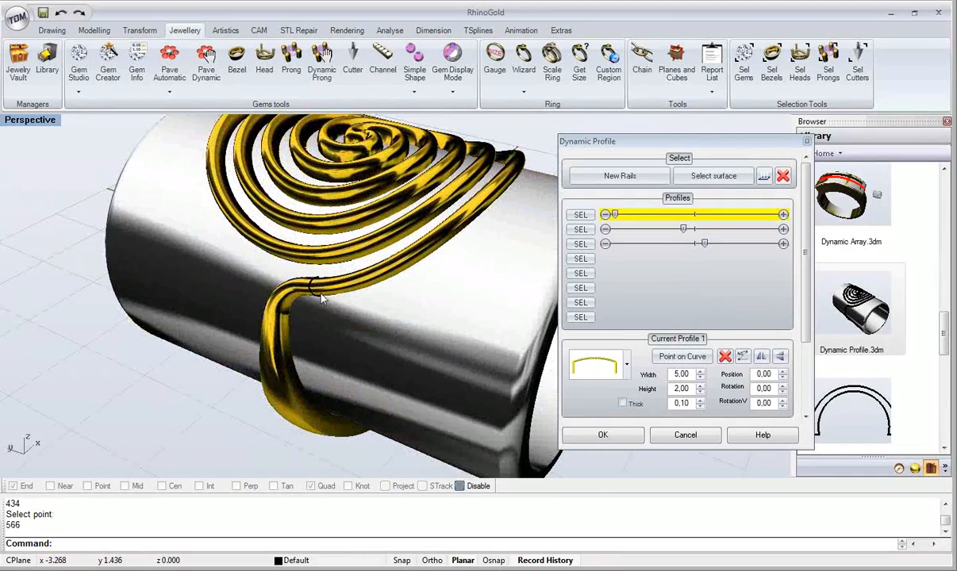
Step: Look through the saved Dynamic Profile templates and accept the settings to build the swept spiral ring
scroll(757, 261, "down", 3)
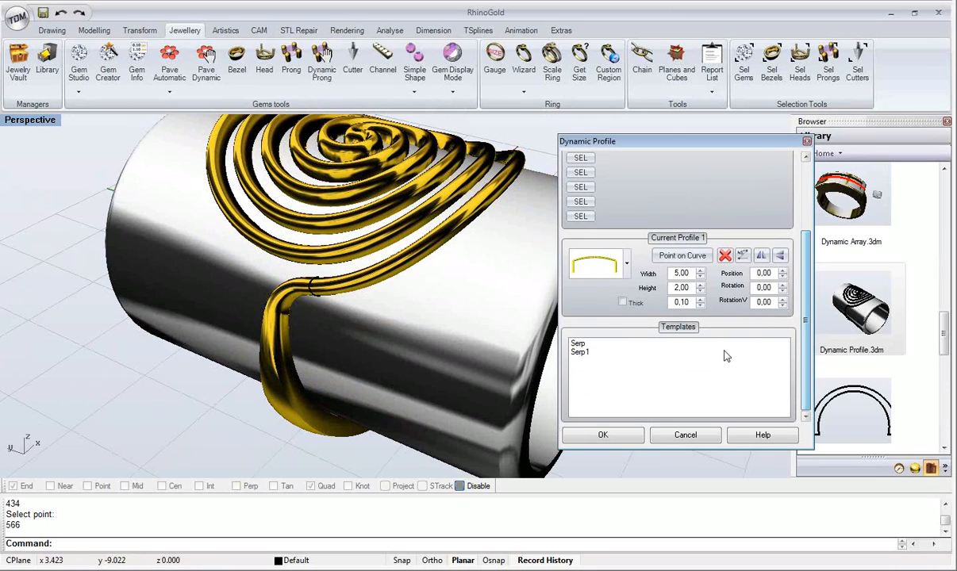
right_click(655, 376)
left_click(620, 403)
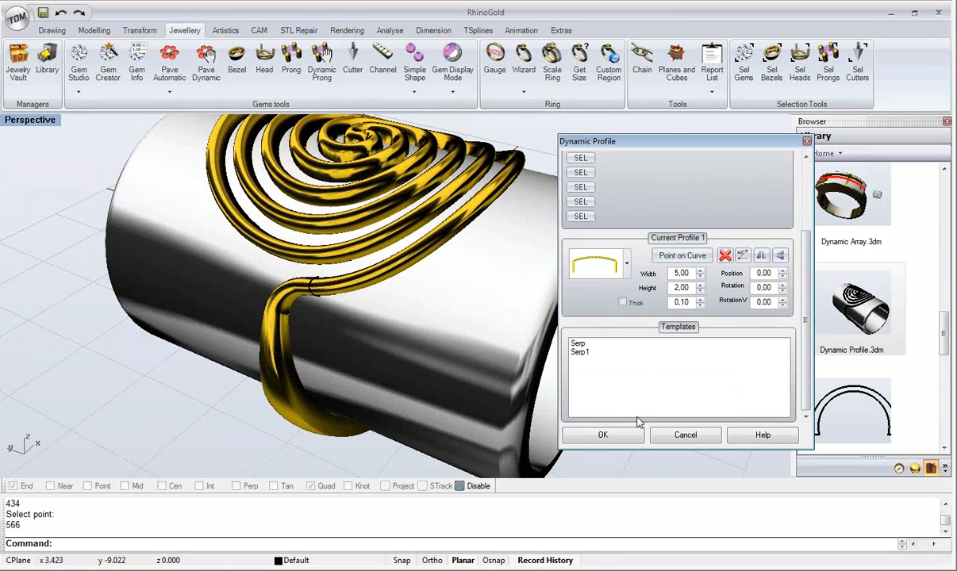
left_click(633, 437)
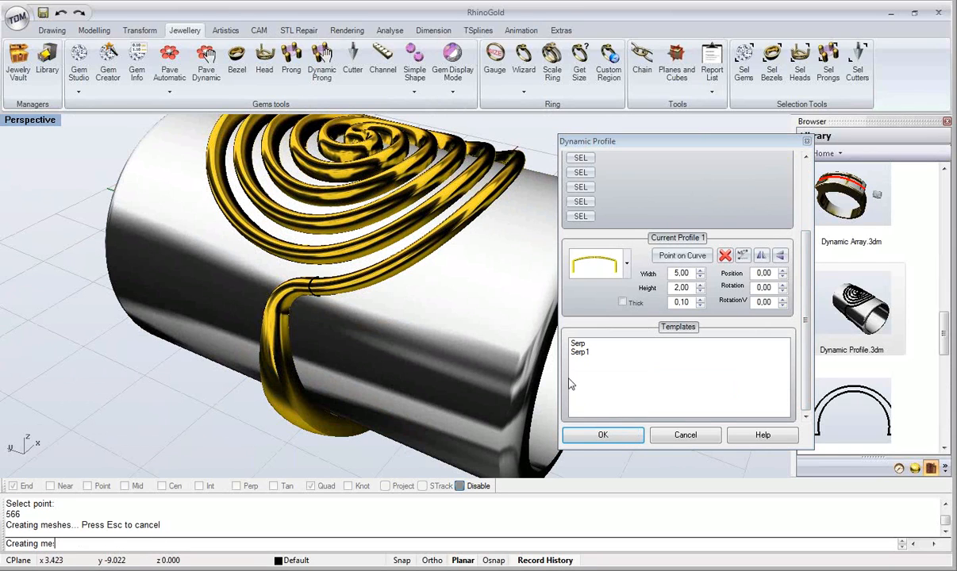
Step: Hide the cylinder and the swept ring, leaving only the spiral rail curve on display
right_click_drag(528, 353, 201, 330)
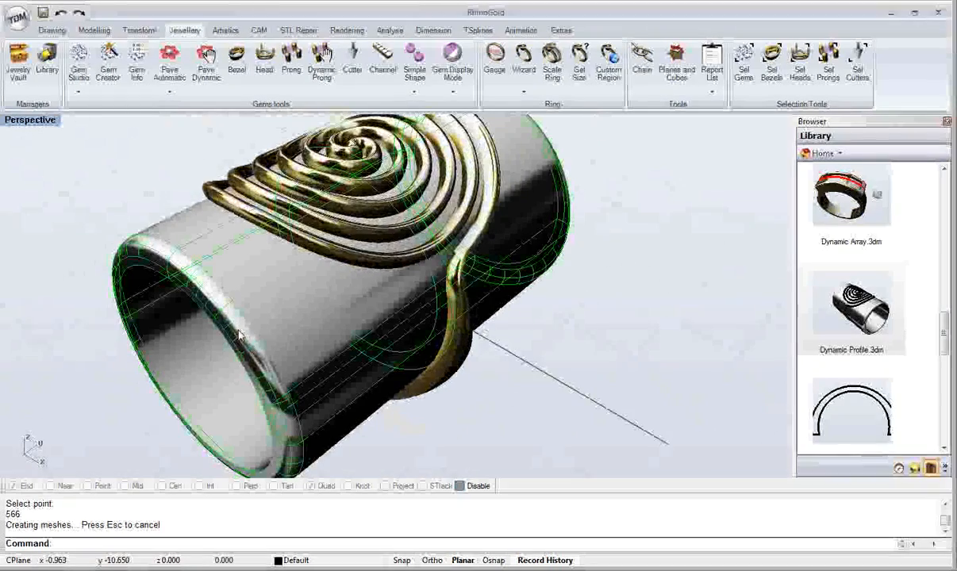
scroll(238, 335, "up", 2)
middle_click(361, 318)
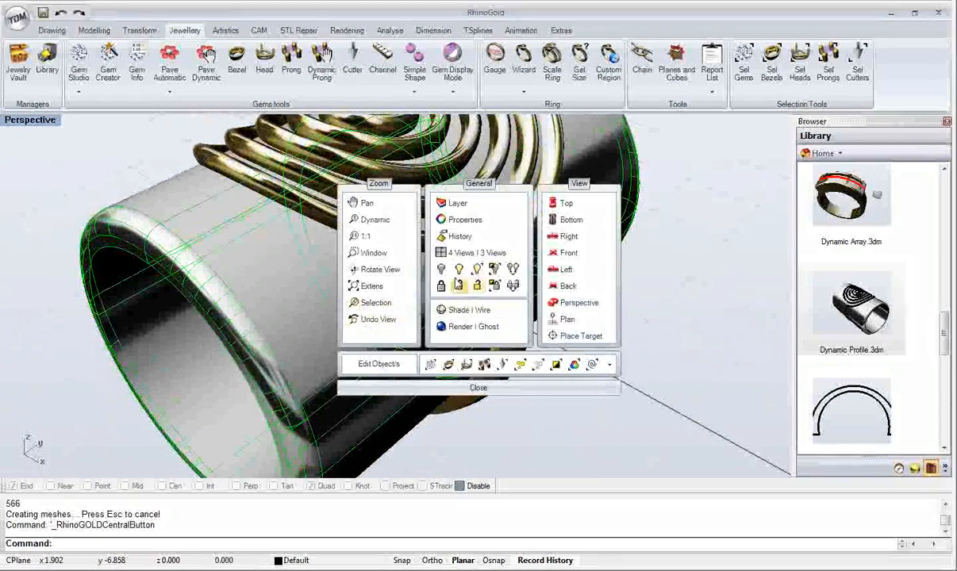
left_click(445, 272)
right_click_drag(414, 267, 410, 299)
left_click(396, 279)
middle_click(389, 271)
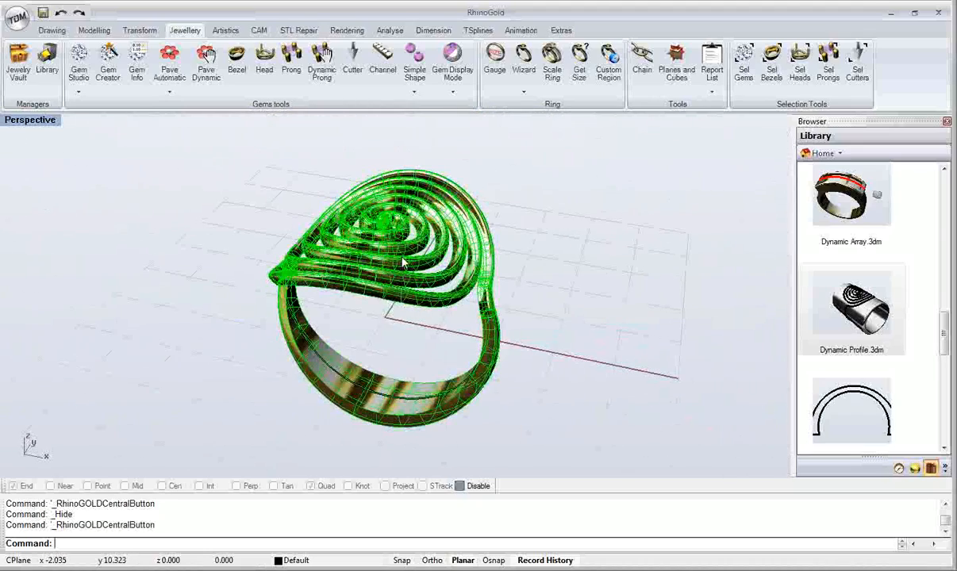
left_click(440, 269)
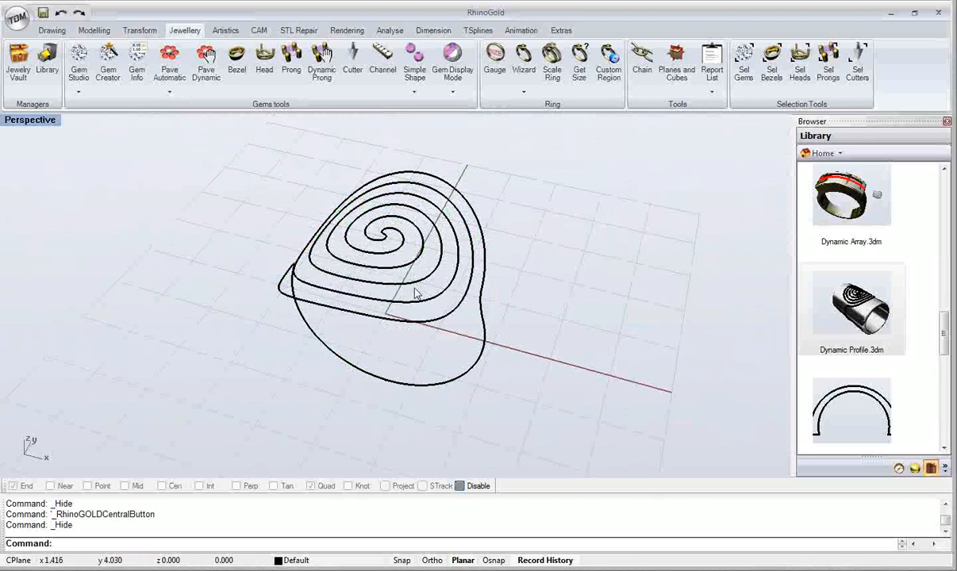
Step: Turn on the control points of the spiral rail curve
left_click(415, 284)
scroll(415, 286, "up", 2)
right_click_drag(414, 286, 419, 319)
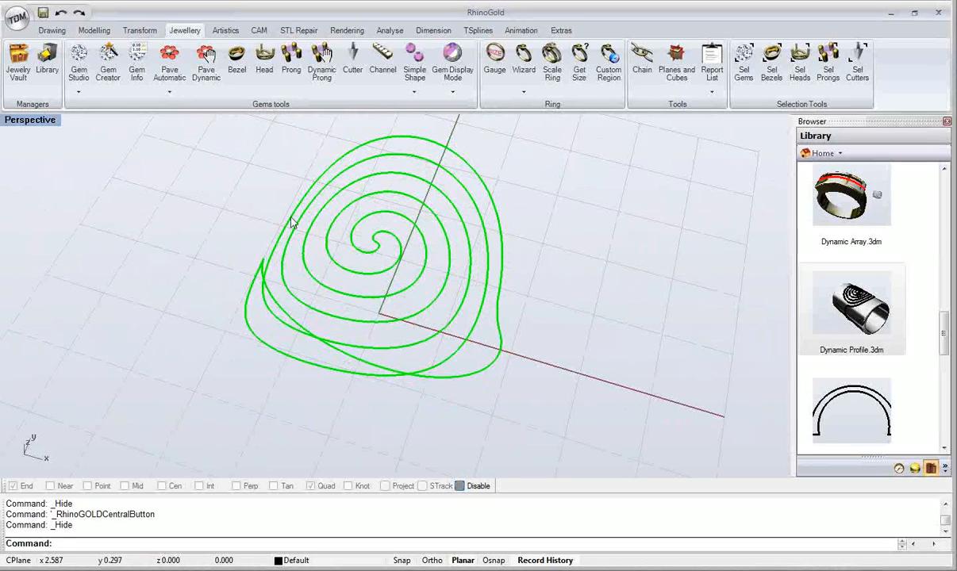
left_click(52, 30)
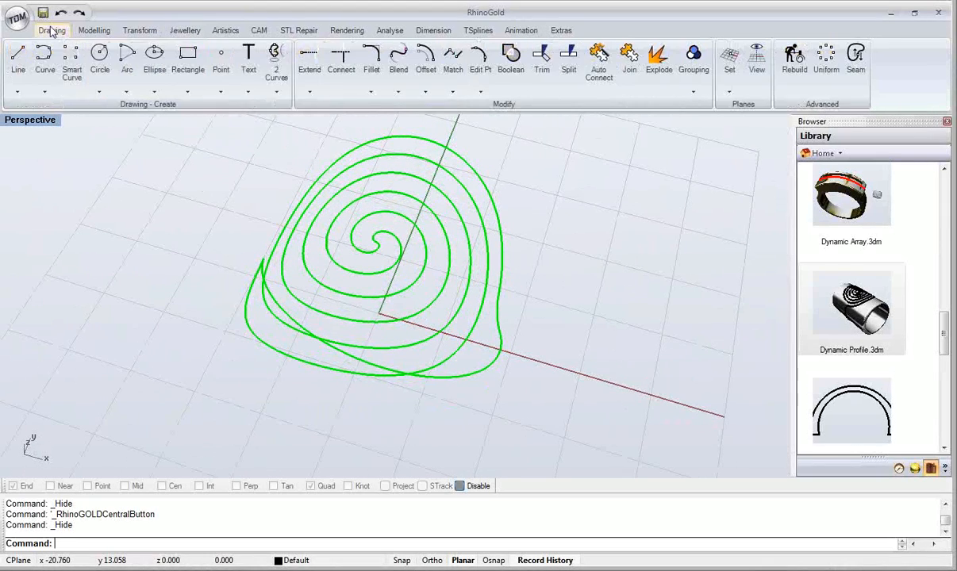
left_click(480, 91)
left_click(476, 111)
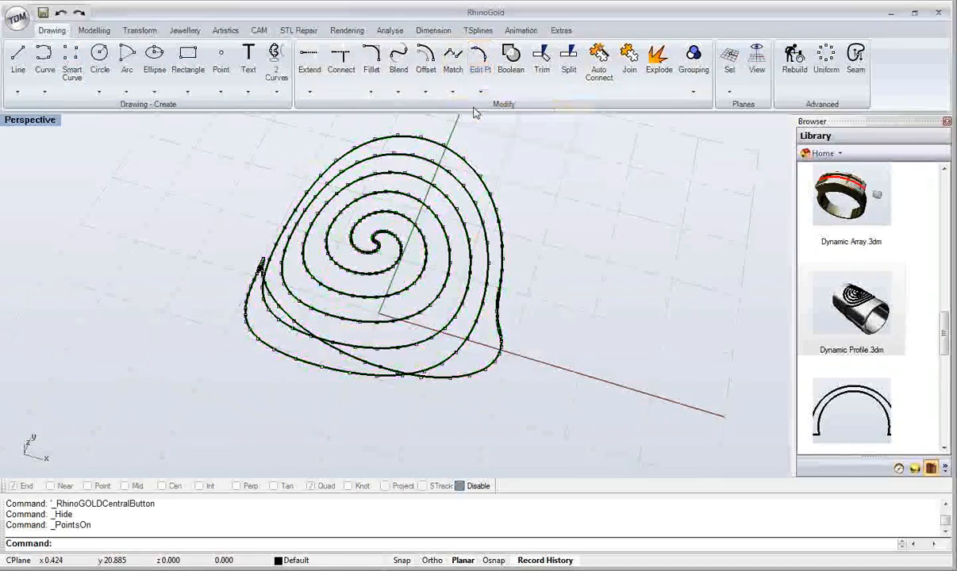
Step: Try to shift the control points of the rail's lower loop sideways, and undo the move
right_click_drag(361, 241, 448, 301)
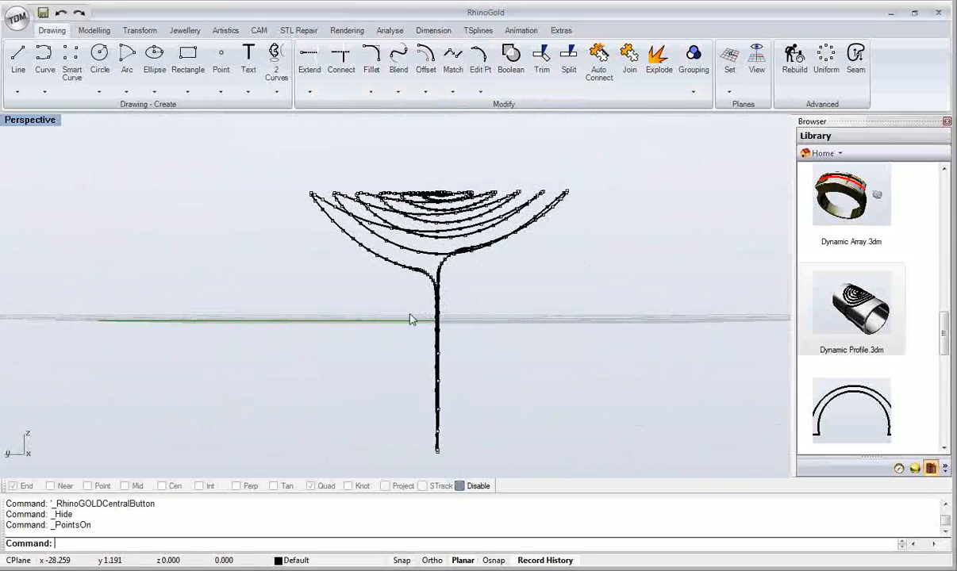
right_click_drag(507, 472, 382, 357)
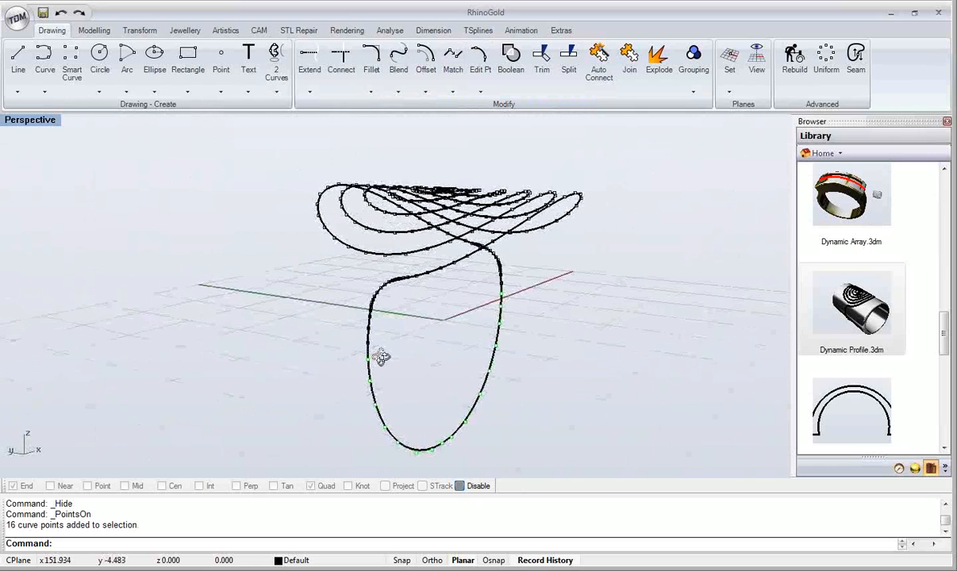
mouse_move(357, 361)
left_mouse_down()
mouse_move(336, 359)
mouse_move(461, 376)
mouse_move(328, 366)
mouse_move(352, 359)
left_mouse_up()
right_click_drag(352, 358, 356, 373)
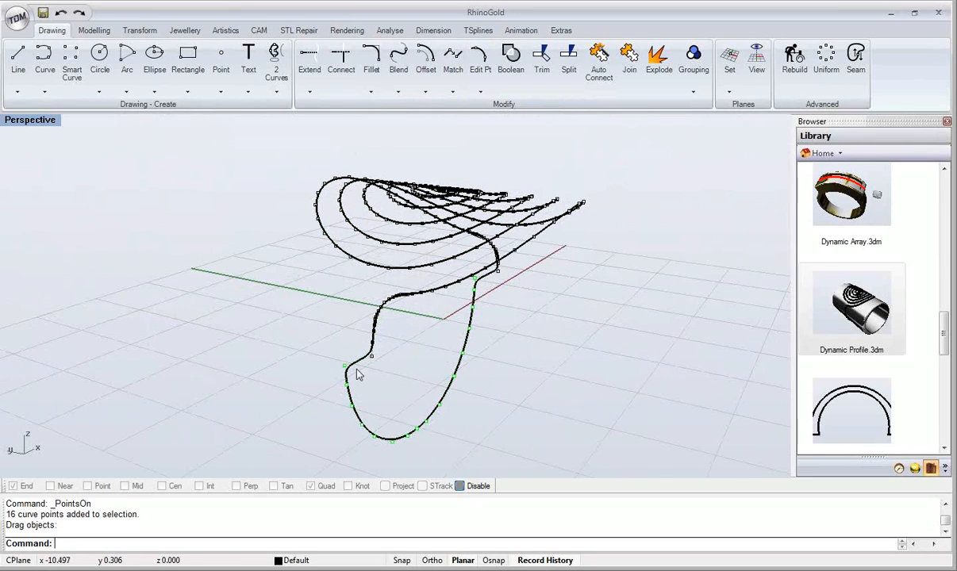
key("ctrl+z")
right_click_drag(428, 362, 310, 326)
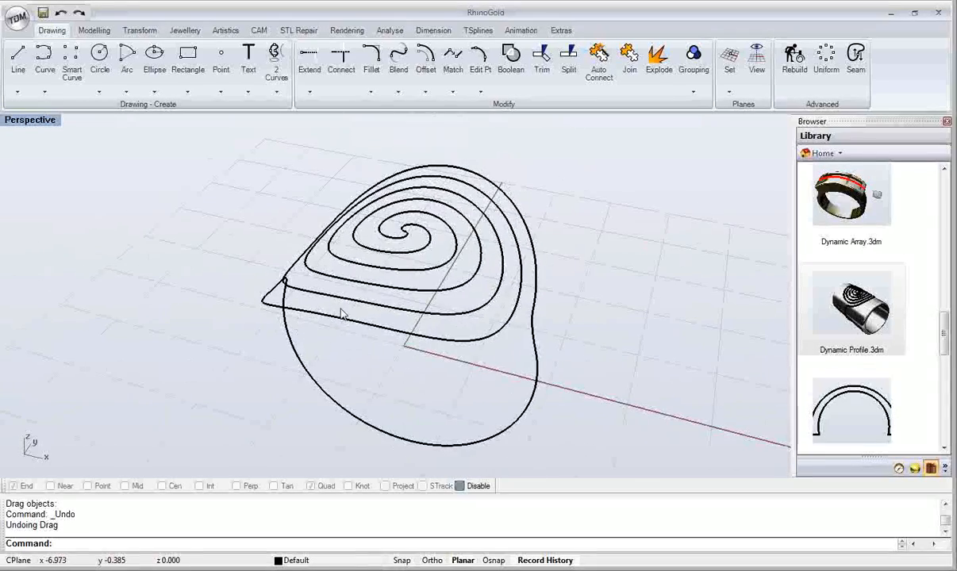
Step: Show the hidden objects again and hide only the cylinder, leaving the spiral ring on display
middle_click(341, 313)
left_click(459, 271)
right_click_drag(468, 271, 506, 277)
left_click(449, 316)
scroll(451, 316, "up", 3)
middle_click(477, 287)
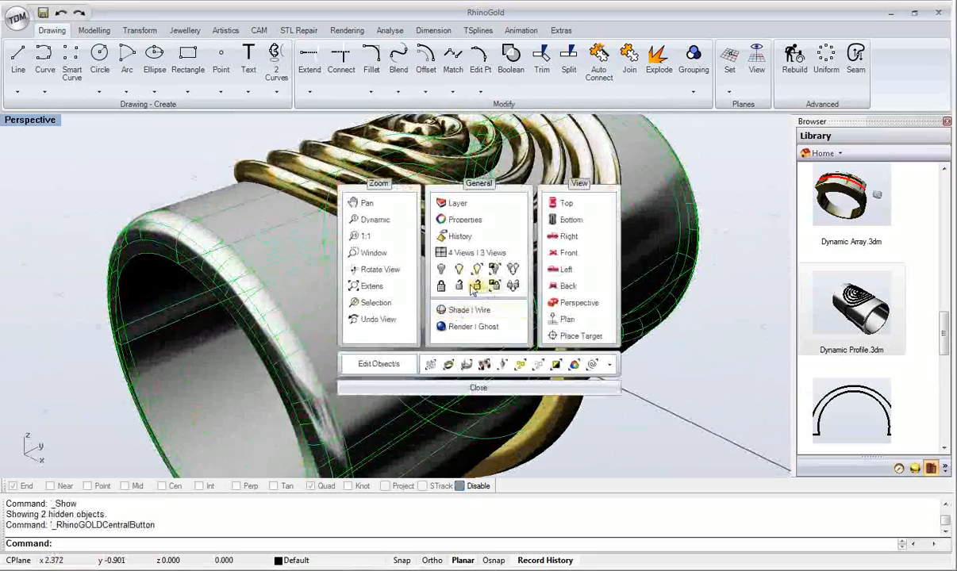
left_click(446, 271)
right_click_drag(444, 273, 339, 175)
Step: Open Render Studio for Brazil and move its window clear of the ring
left_click(353, 33)
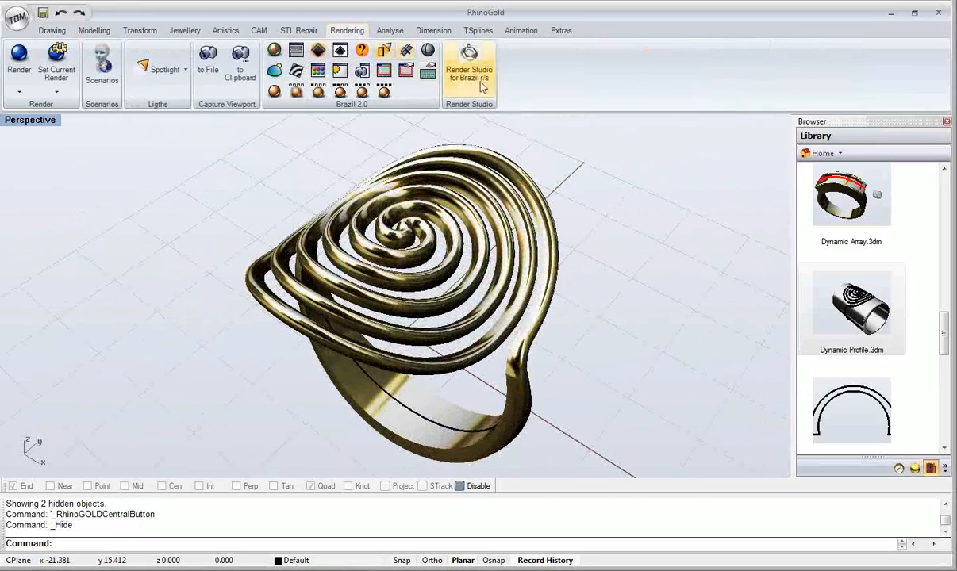
left_click(480, 85)
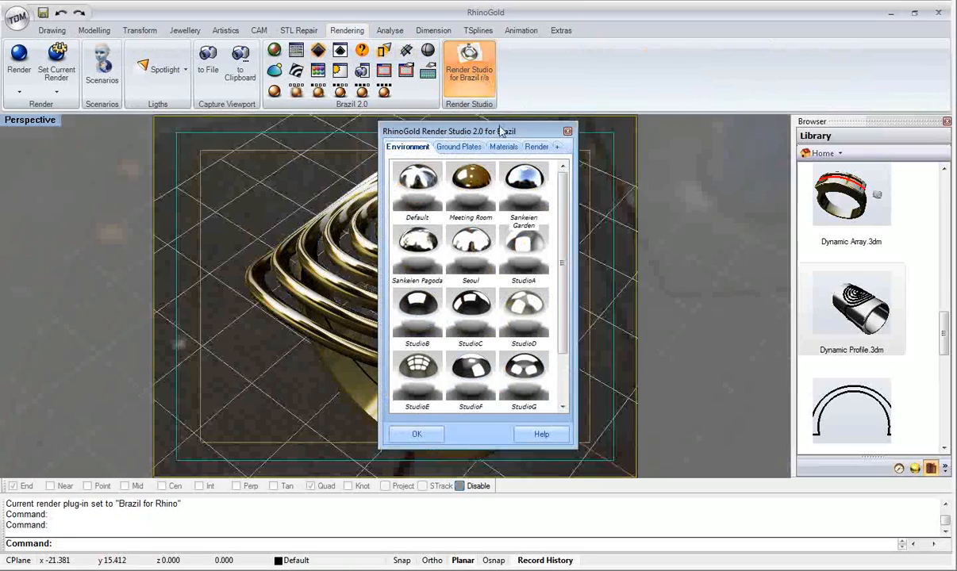
left_click_drag(554, 129, 732, 117)
Step: Add a Wood Board ground plate from the wood family beneath the ring and frame the scene
left_click(687, 128)
double_click(647, 294)
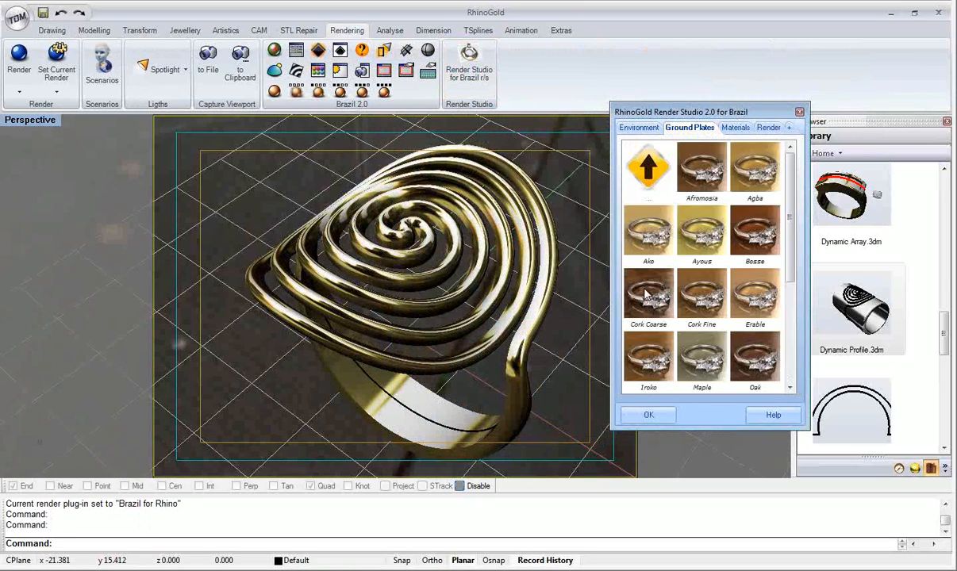
scroll(698, 333, "down", 5)
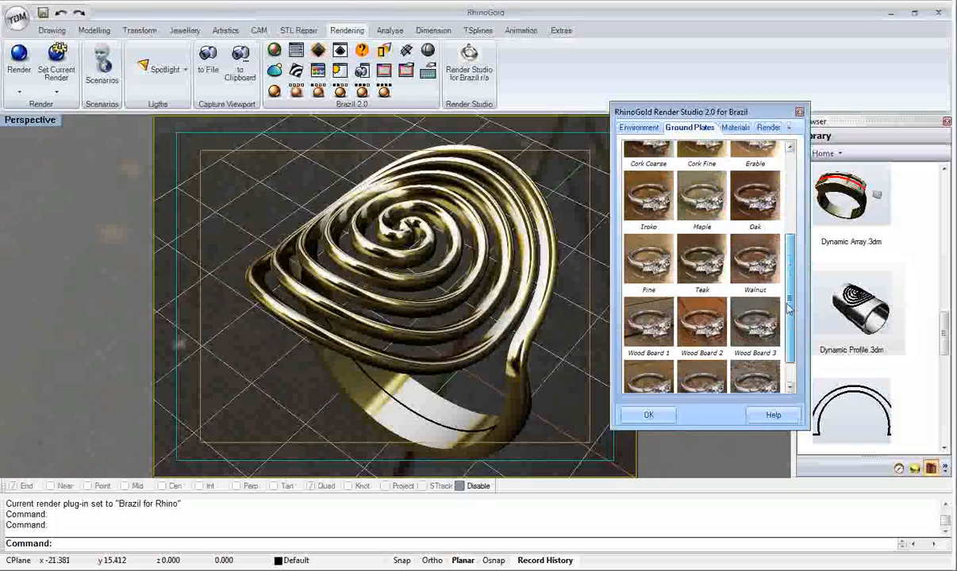
double_click(665, 349)
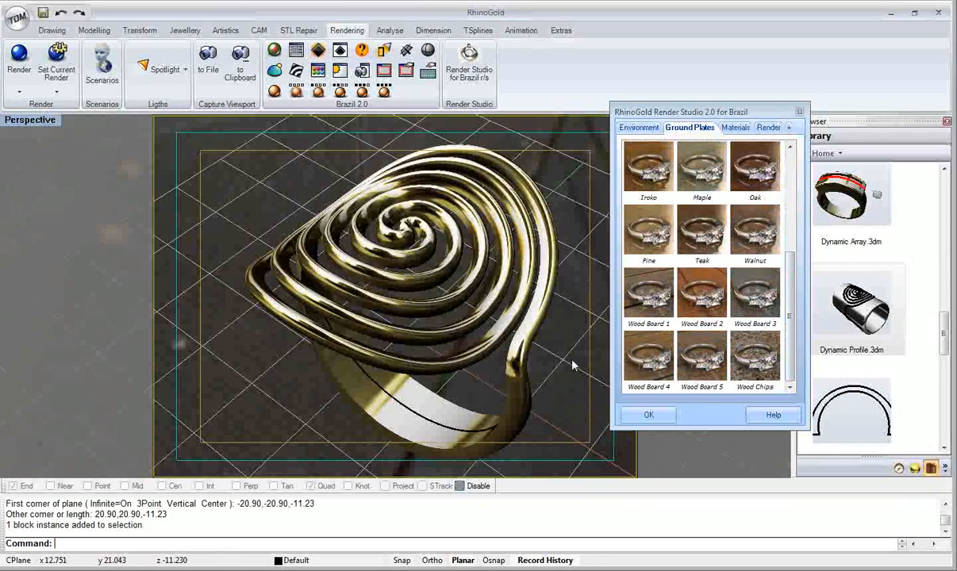
right_click_drag(511, 317, 526, 324)
right_click_drag(545, 285, 591, 268)
Step: Apply the Gold 14k Yellow Polish metal material to the spiral ring
left_click(733, 128)
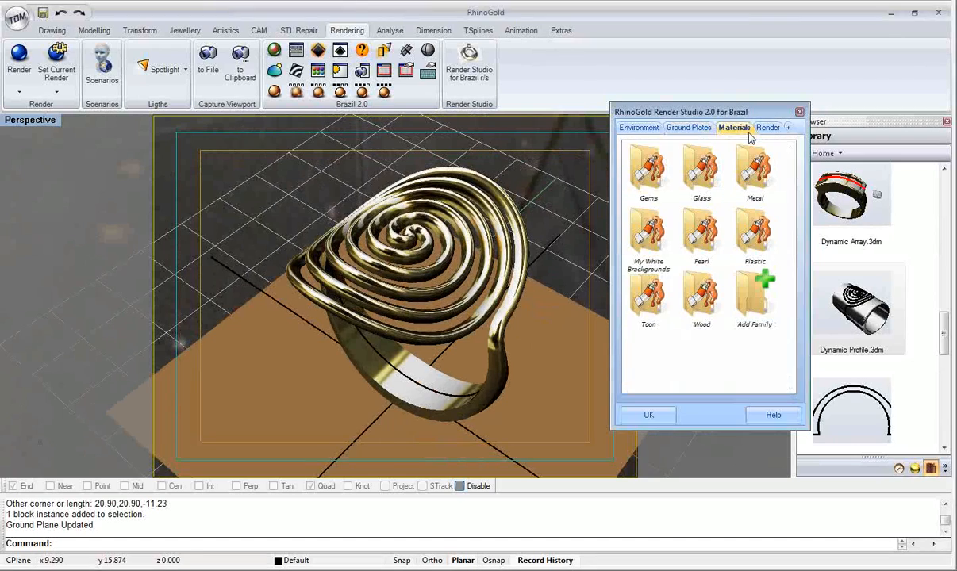
double_click(698, 169)
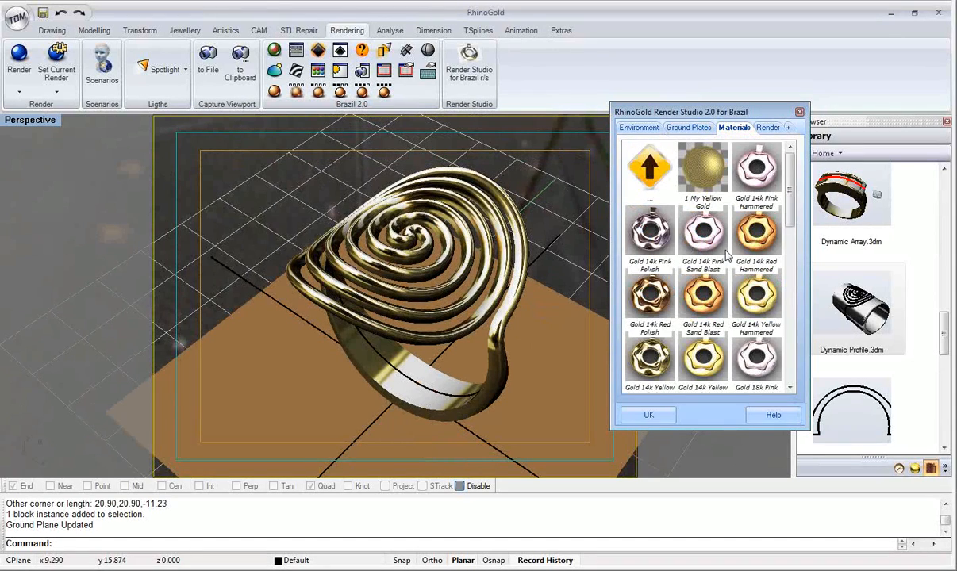
left_click_drag(647, 357, 474, 220)
right_click_drag(475, 220, 503, 214)
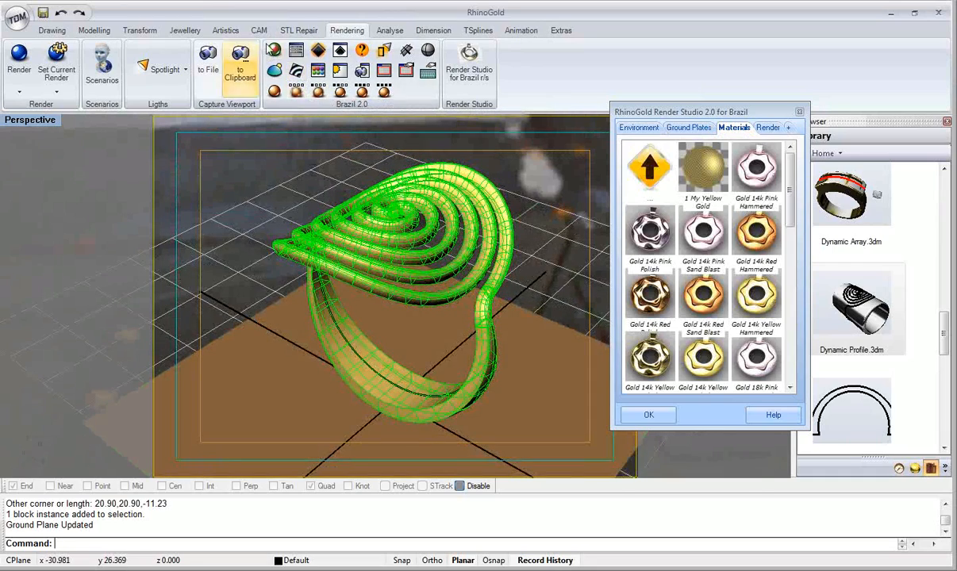
Step: In the Material Editor, exclude all listed objects from the reflections of the Gold 14k Yellow Polish material
left_click(274, 50)
left_click(671, 167)
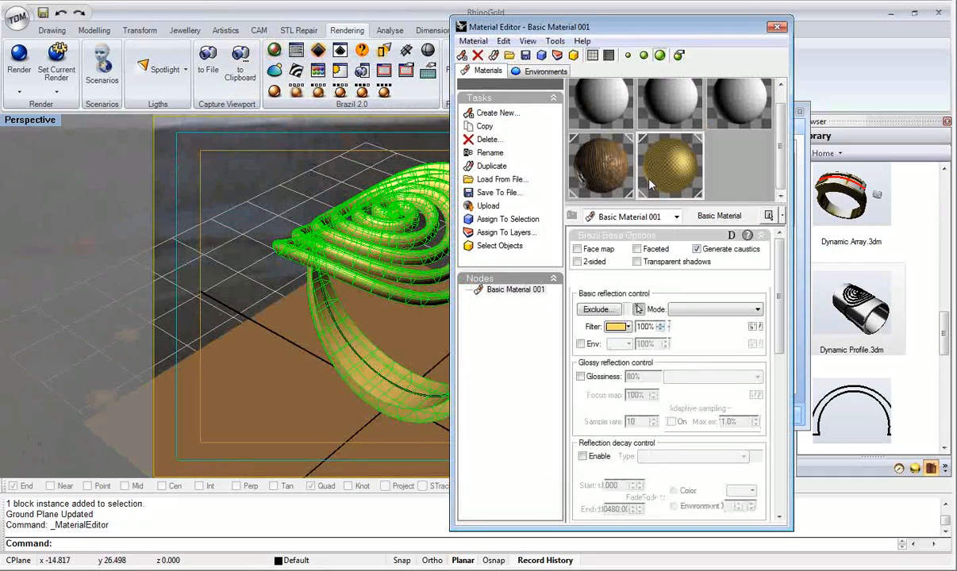
left_click(596, 308)
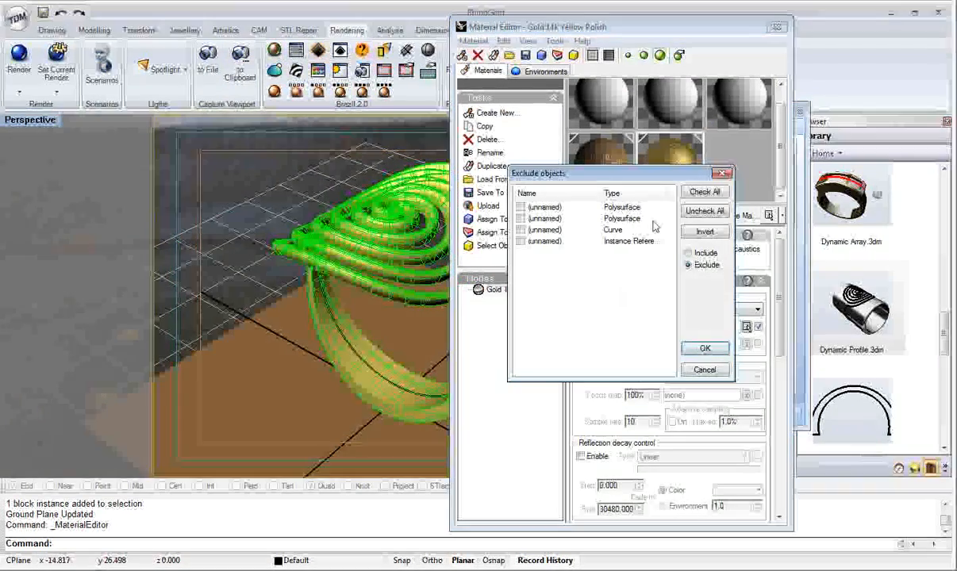
left_click(704, 193)
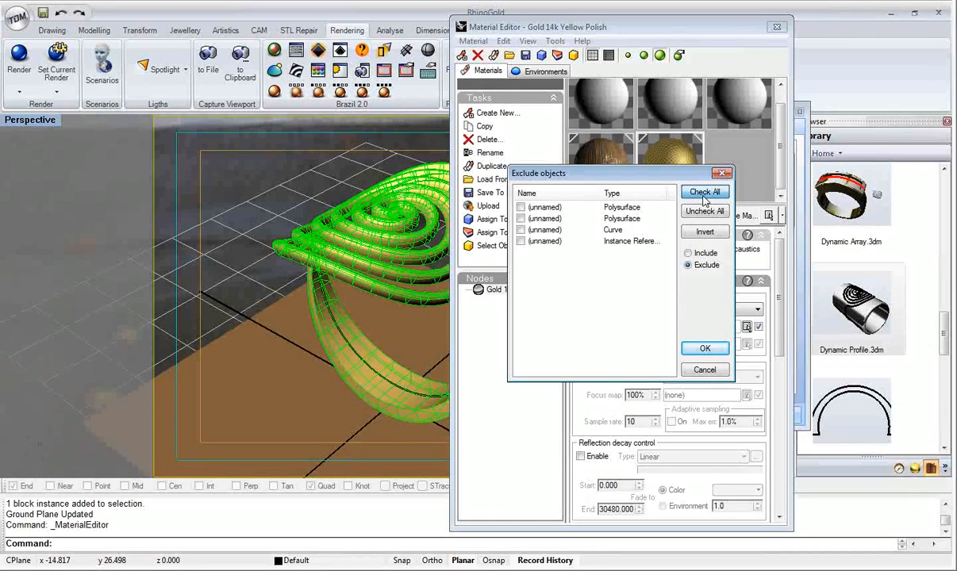
left_click(703, 346)
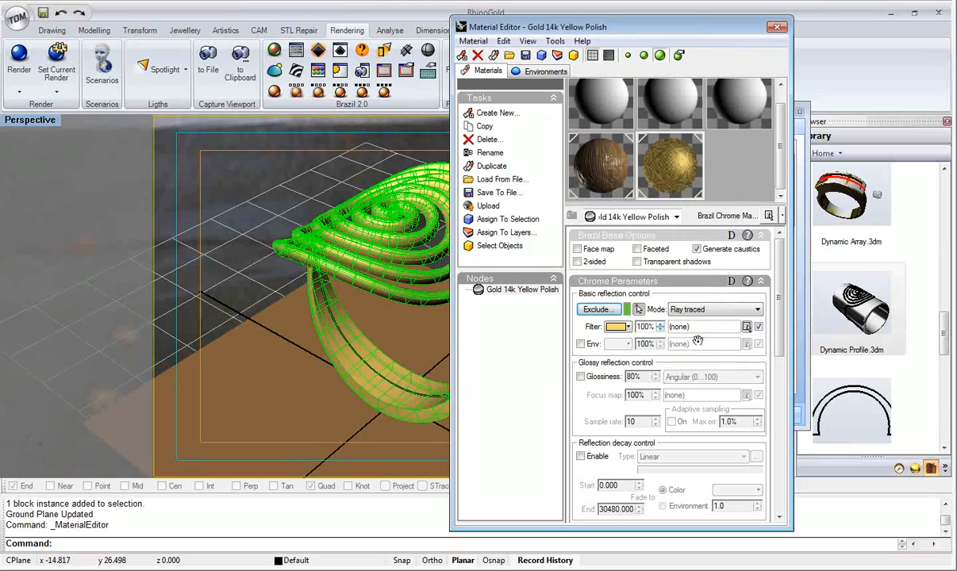
left_click(774, 29)
right_click_drag(426, 200, 510, 201)
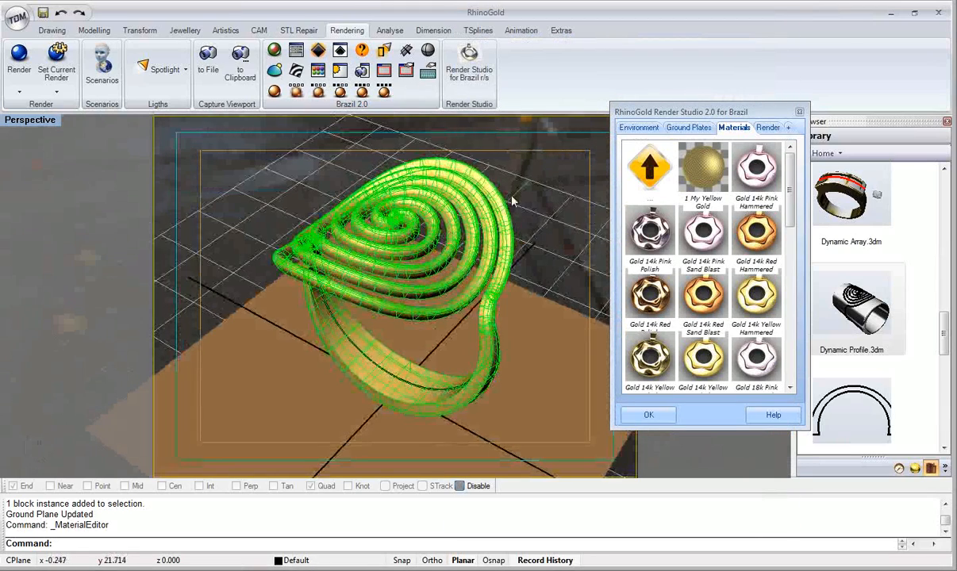
Step: Produce a high-quality render of the gold ring on the wooden ground and close the finished image
left_click(767, 127)
left_click(767, 159)
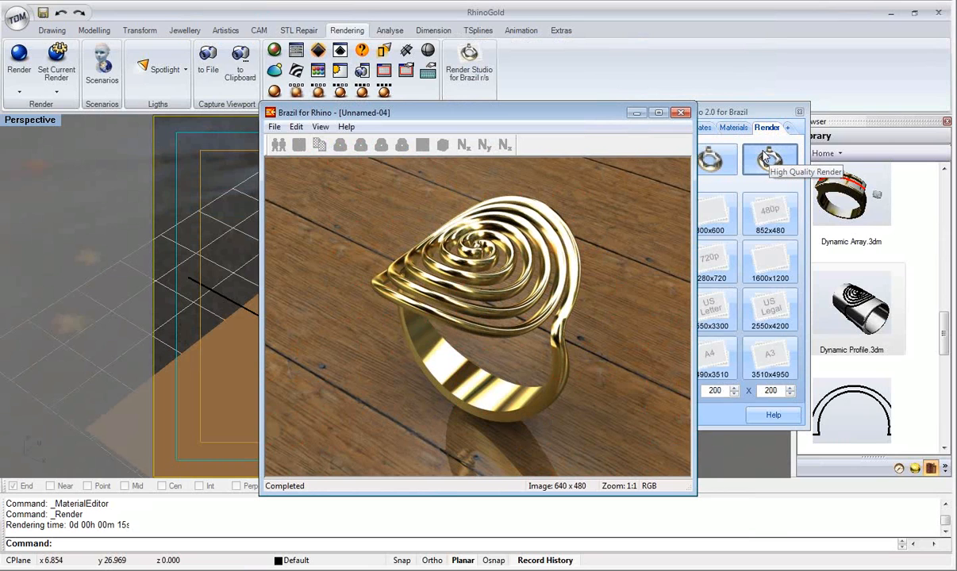
left_click(680, 114)
Step: View the ring from above and switch to the PowerPoint webinar presentation
right_click_drag(341, 272, 368, 464)
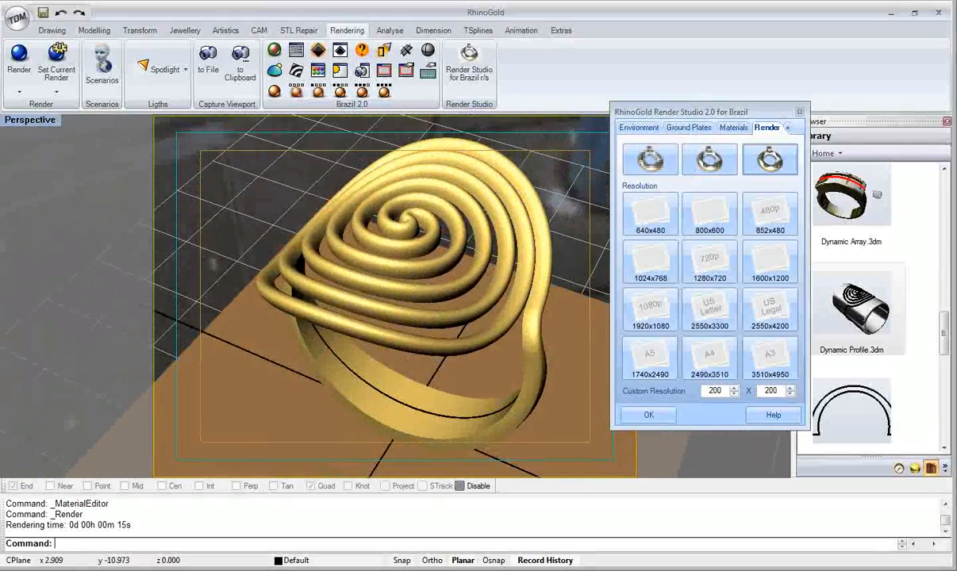
key("alt+Tab")
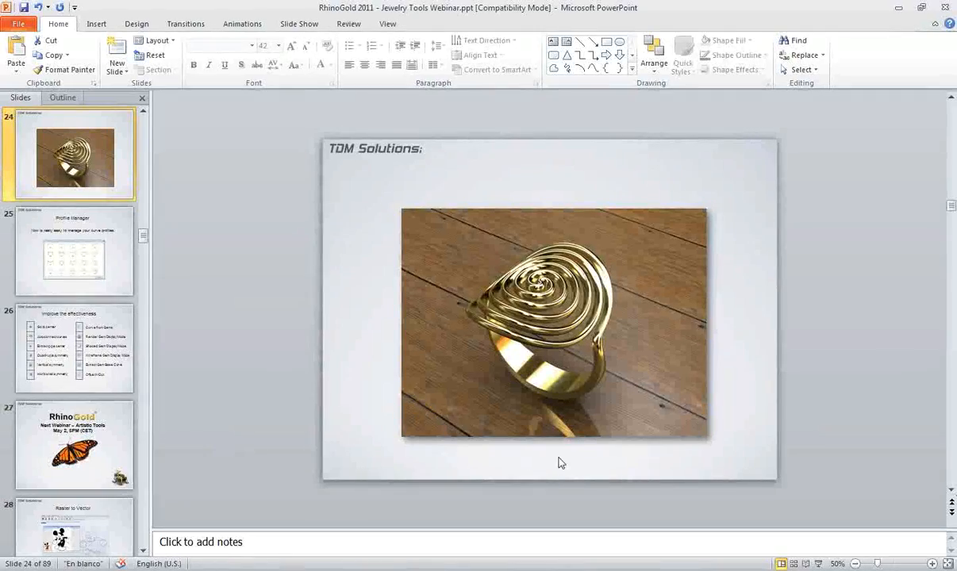
Step: Switch back to RhinoGold, close Render Studio, and start a new model without saving Dynamic Profile.3dm, with the Perspective view maximised
left_click(899, 9)
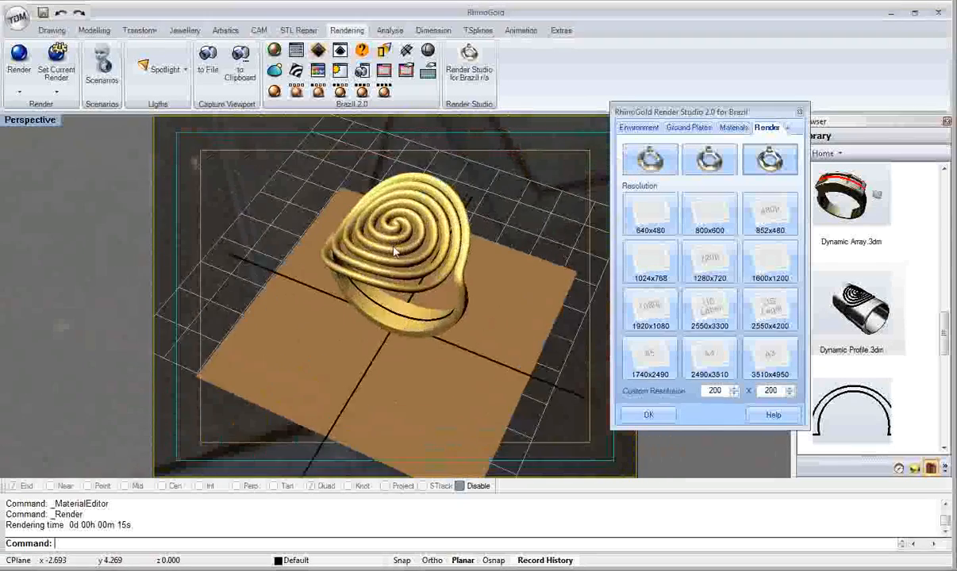
key("ctrl+a")
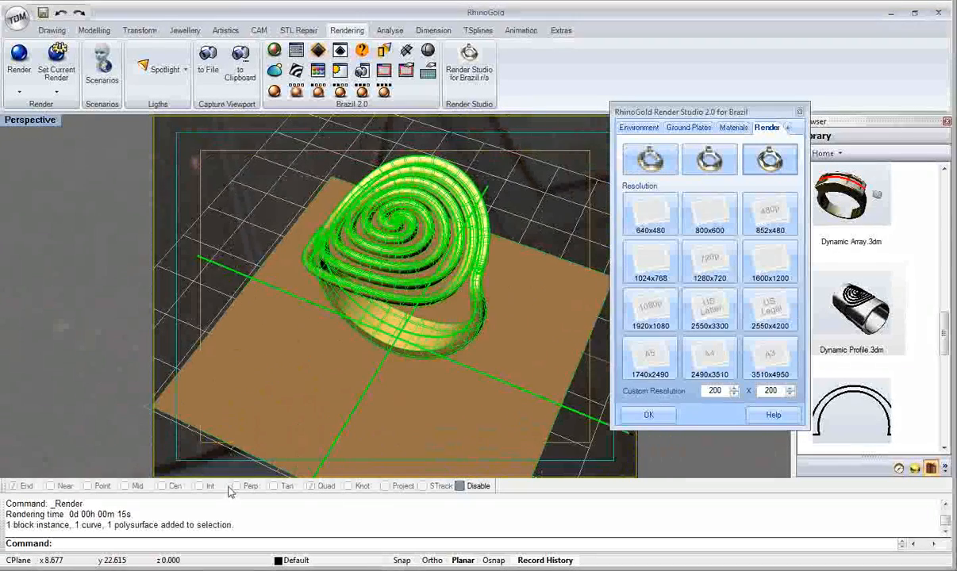
left_click(800, 112)
key("ctrl+n")
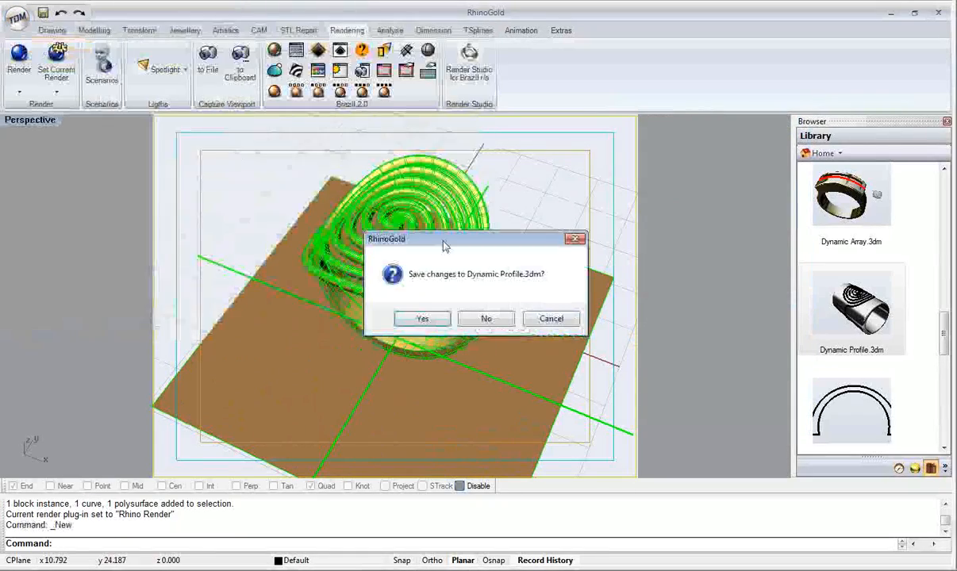
left_click(485, 318)
left_click(549, 378)
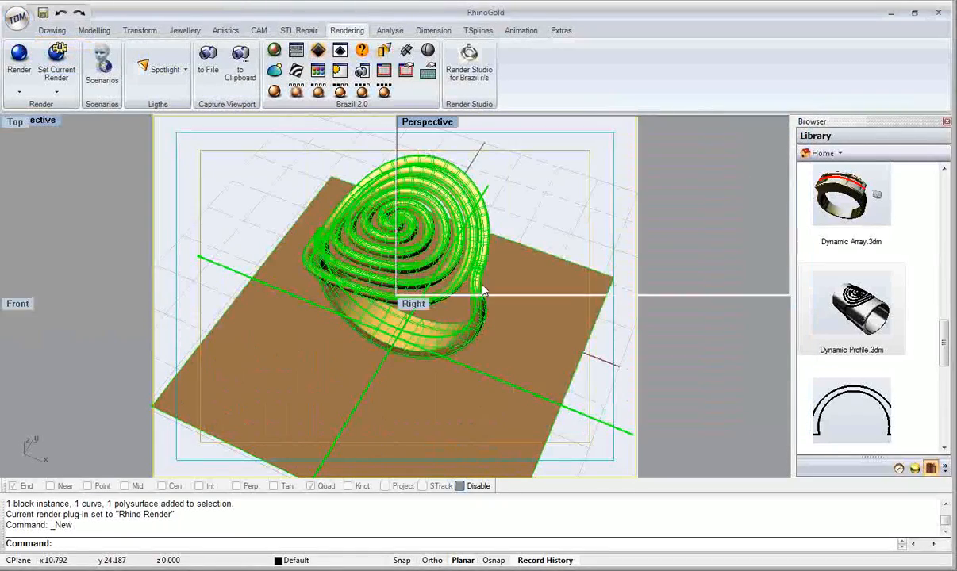
double_click(427, 121)
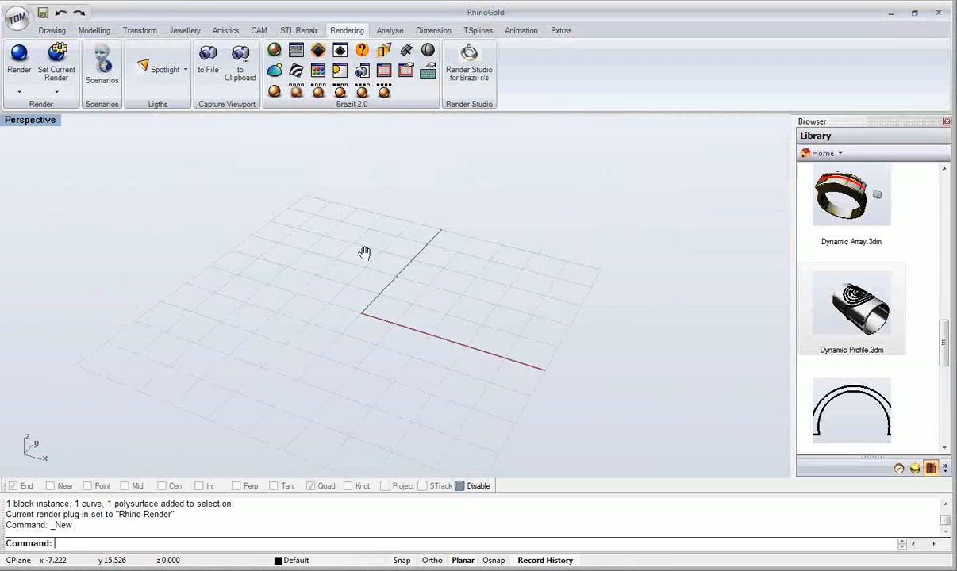
Step: Draw an arched interpolated curve from the origin (0) through one intermediate point to an end at about (22, 18)
scroll(394, 302, "up", 3)
right_click_drag(427, 293, 396, 330)
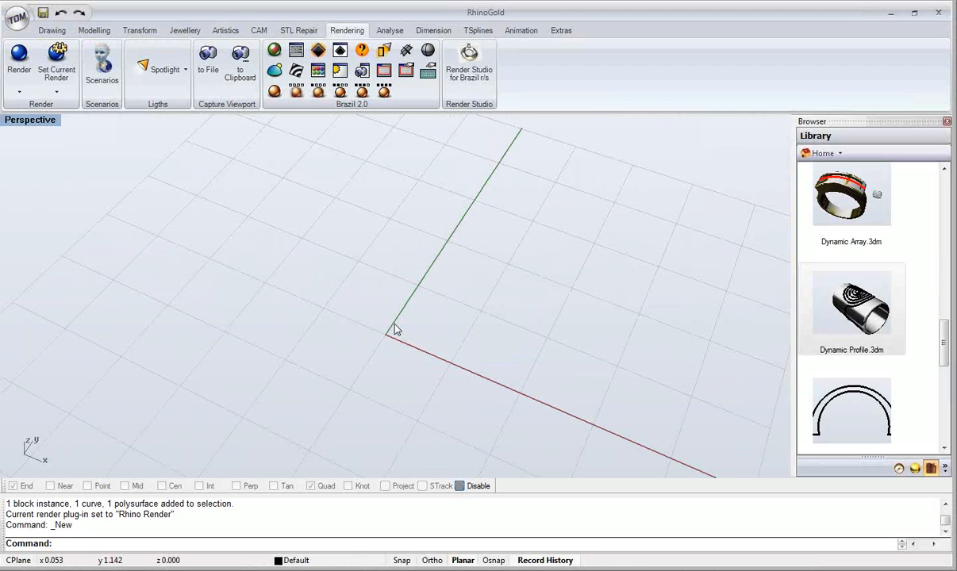
mouse_move(353, 268)
right_mouse_down()
mouse_move(454, 322)
mouse_move(384, 320)
right_mouse_up()
left_click(52, 32)
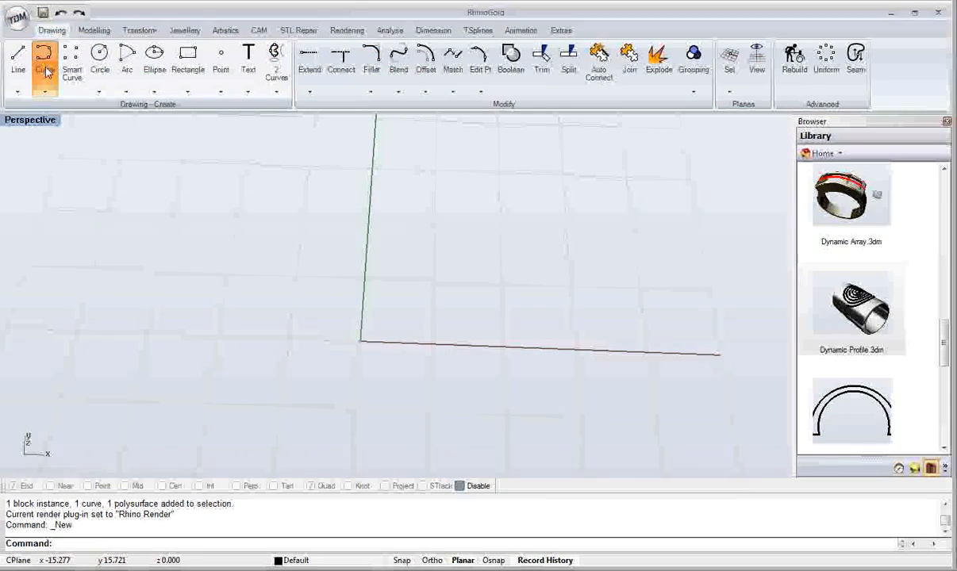
left_click(44, 55)
type("0")
key("Return")
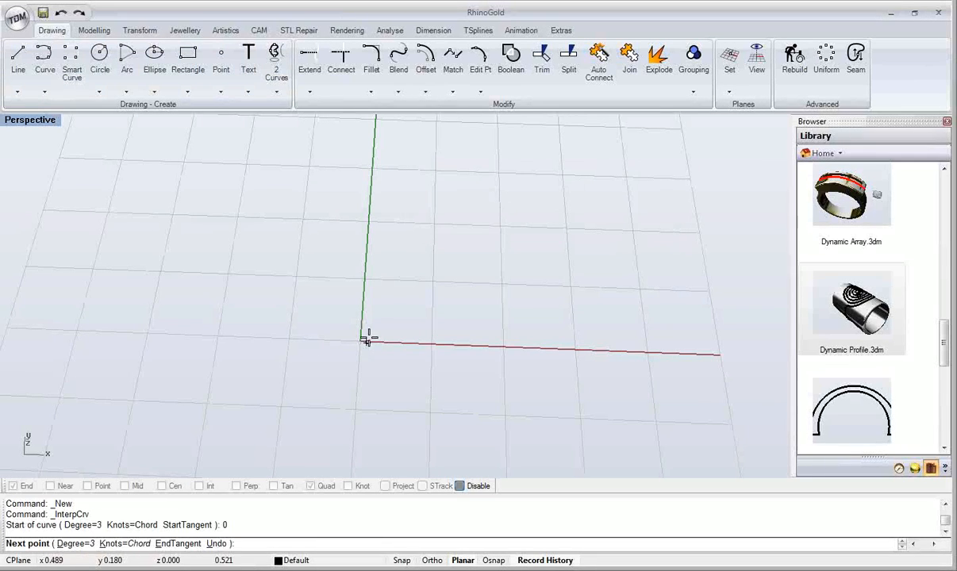
left_click(458, 204)
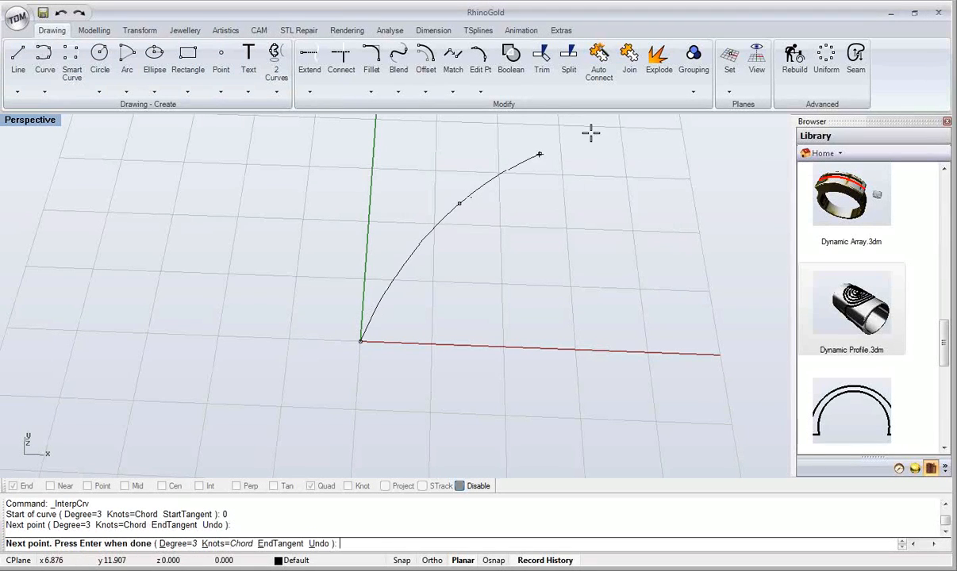
left_click(651, 145)
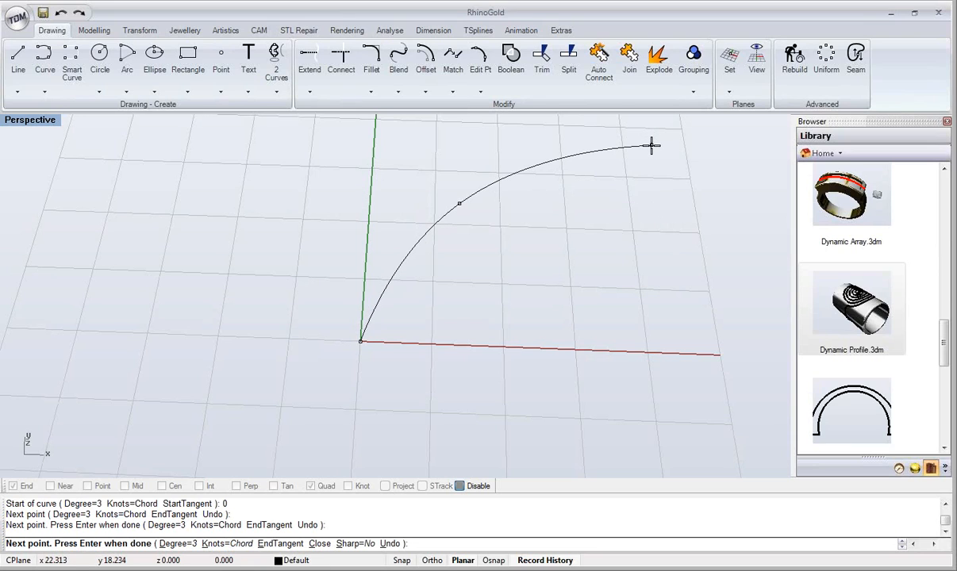
key("Return")
Step: Apply a Dynamic Polar Array to the arched curve with 13 copies filling 360 degrees
right_click_drag(598, 237, 198, 267, "shift")
left_click(352, 277)
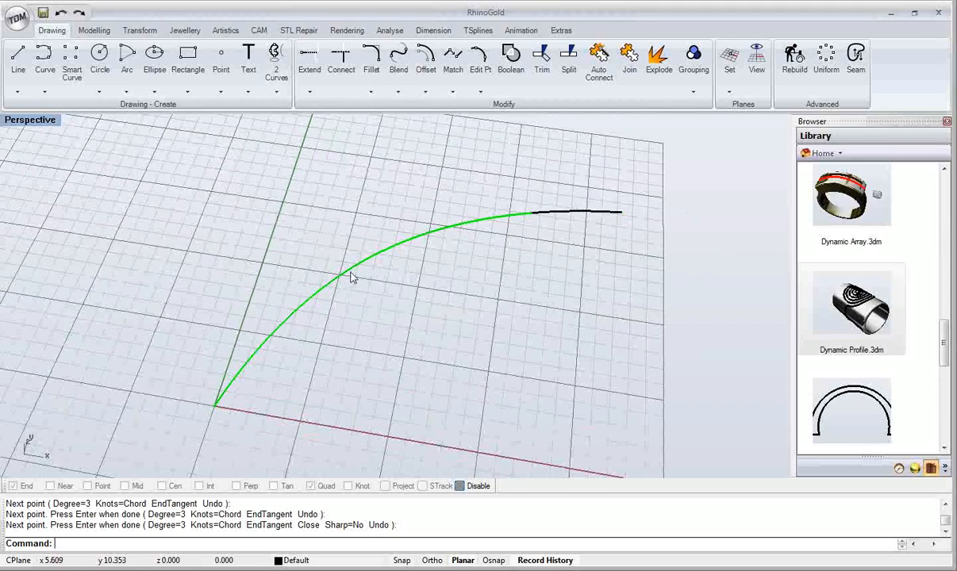
left_click(139, 30)
left_click(347, 73)
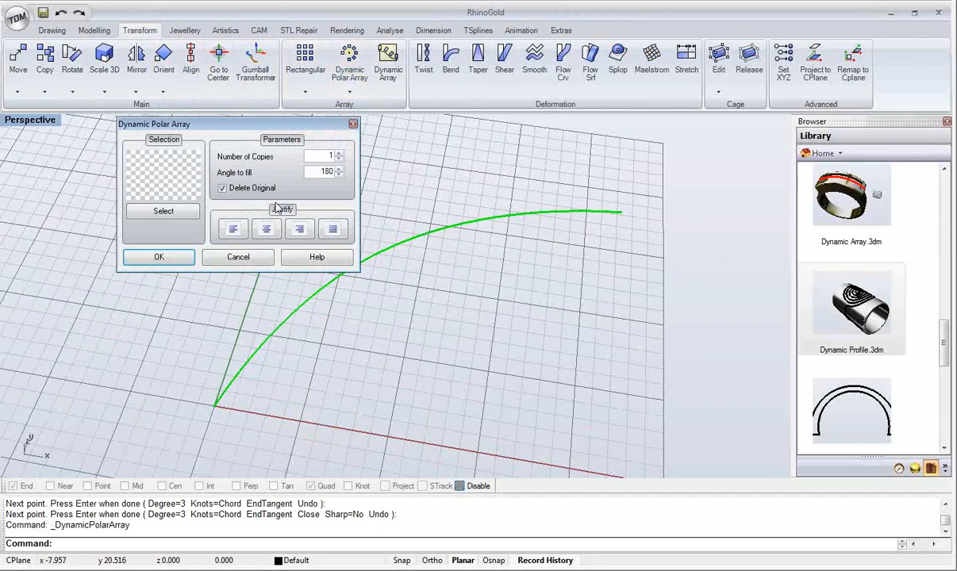
left_click(182, 216)
type("3")
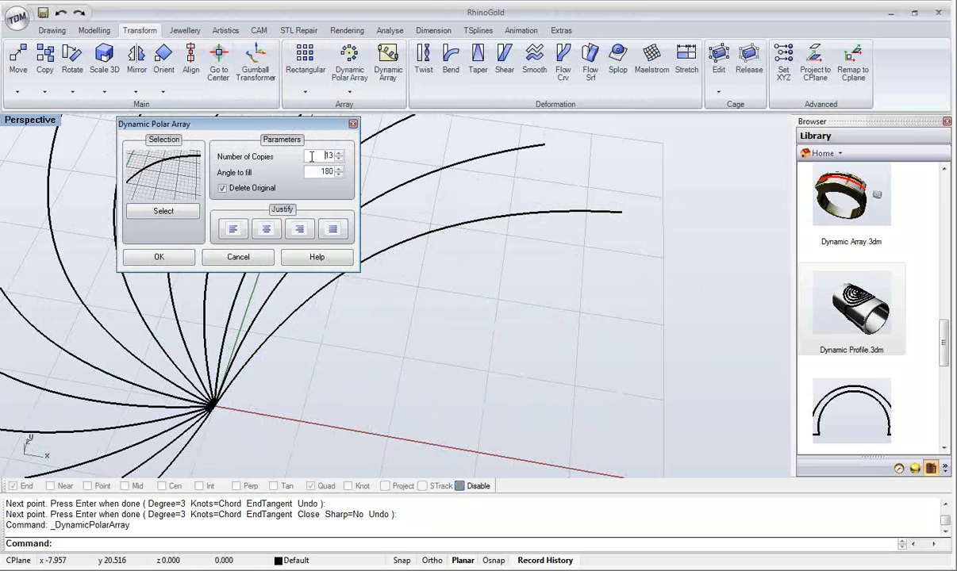
right_click_drag(478, 290, 510, 280, "shift")
scroll(510, 279, "down", 4)
left_click(330, 230)
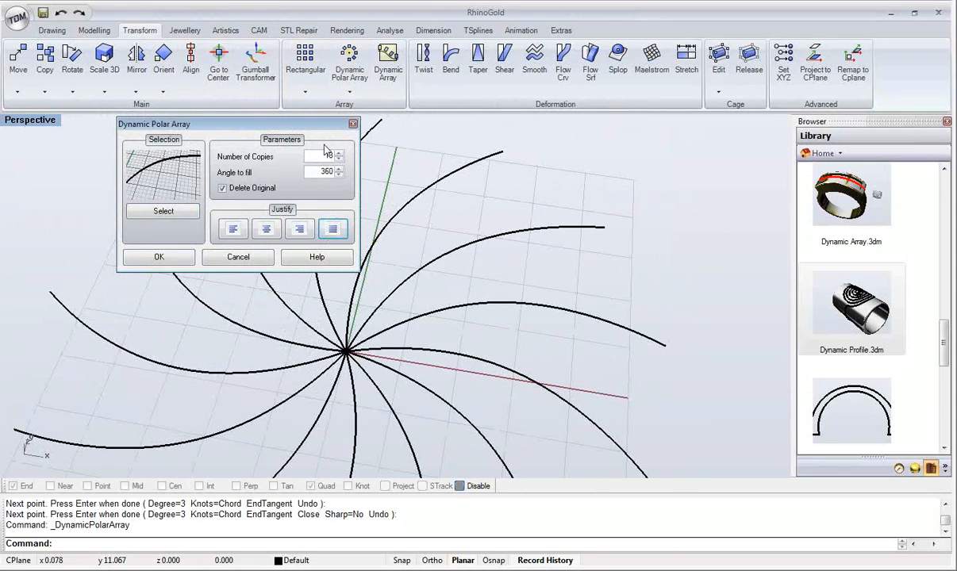
left_click(165, 255)
Step: Select all the curves of the polar array and hide them
right_click_drag(185, 274, 390, 353)
left_click_drag(395, 377, 315, 265)
middle_click(425, 260)
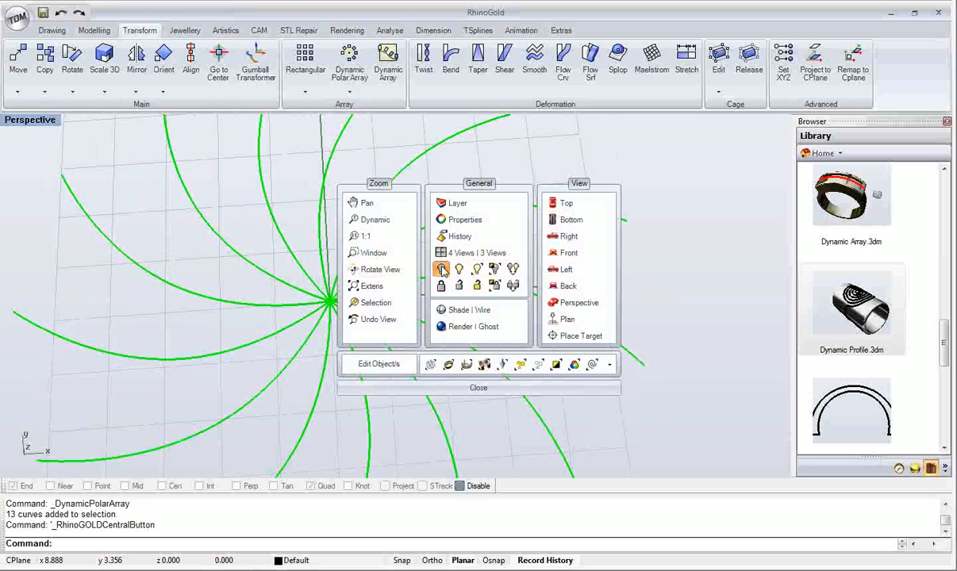
left_click(442, 269)
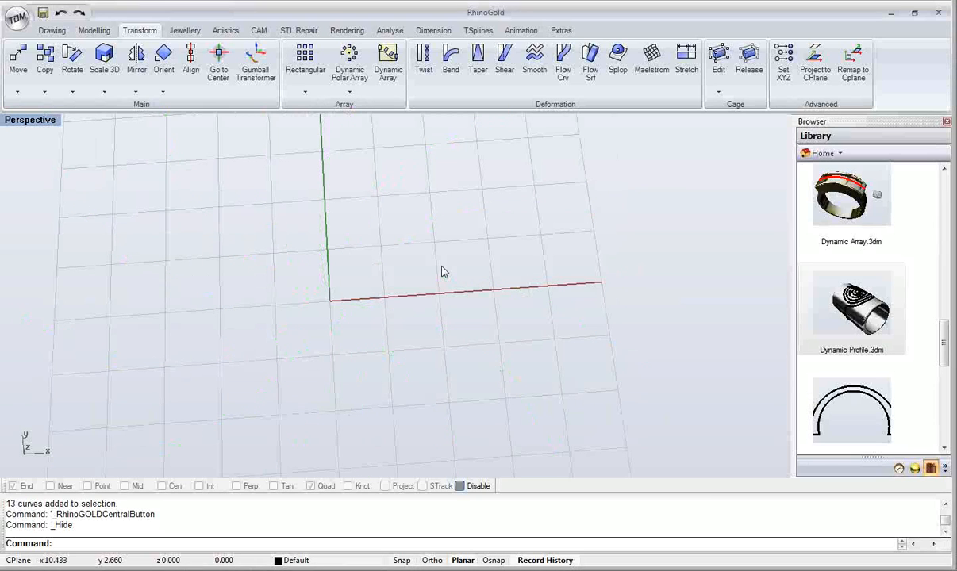
Step: Draw an open bell-shaped Smart Curve with vertical symmetry, starting at about (-2.4, 0) and rising to about (-1.3, 4.3)
mouse_move(428, 270)
right_mouse_down()
mouse_move(476, 259)
mouse_move(447, 291)
mouse_move(465, 241)
mouse_move(412, 275)
right_mouse_up()
left_click(51, 31)
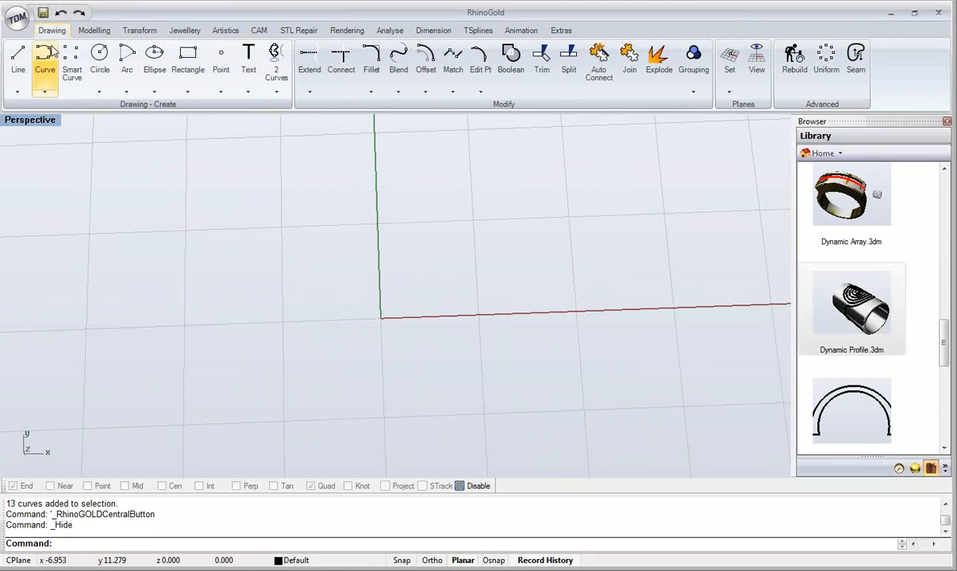
left_click(65, 73)
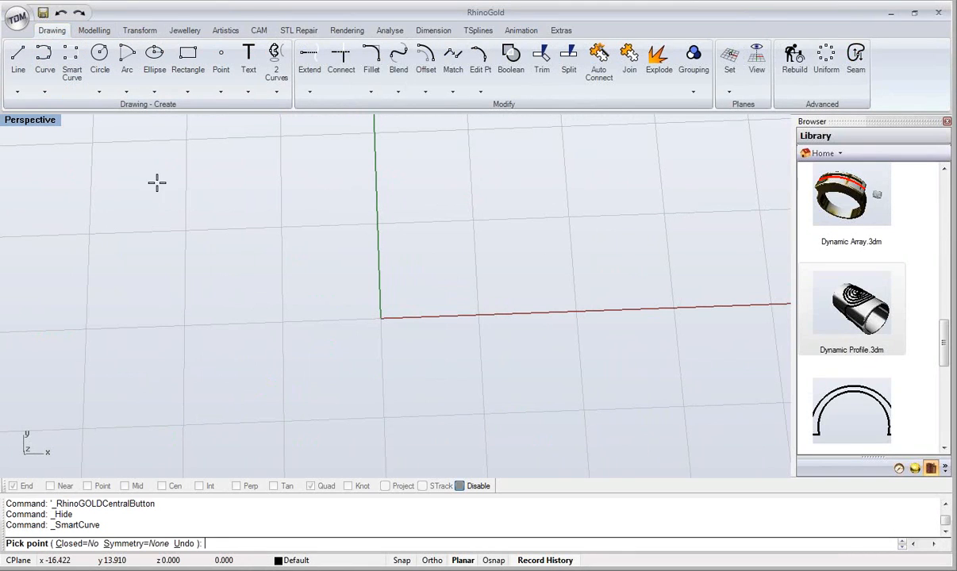
left_click(136, 543)
left_click(131, 543)
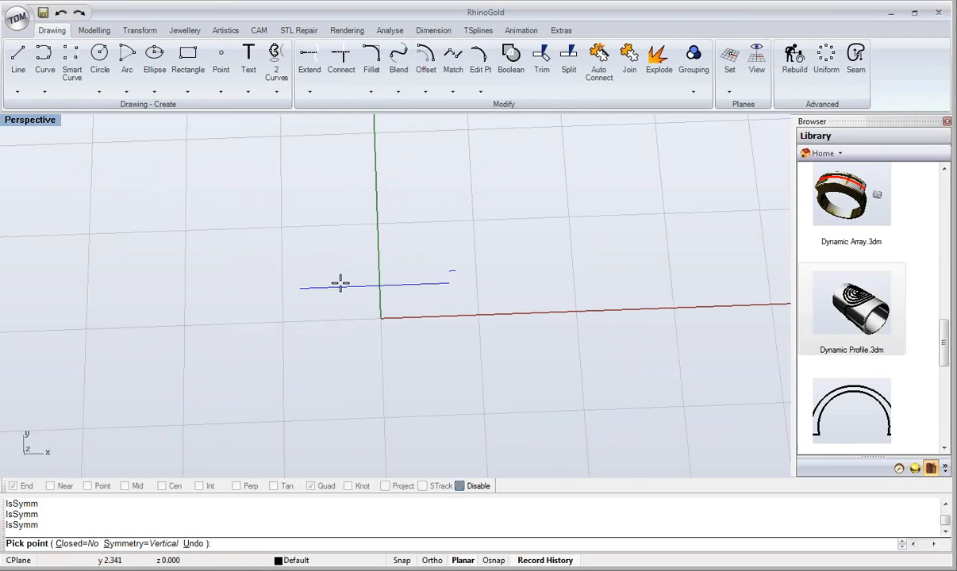
left_click(333, 319)
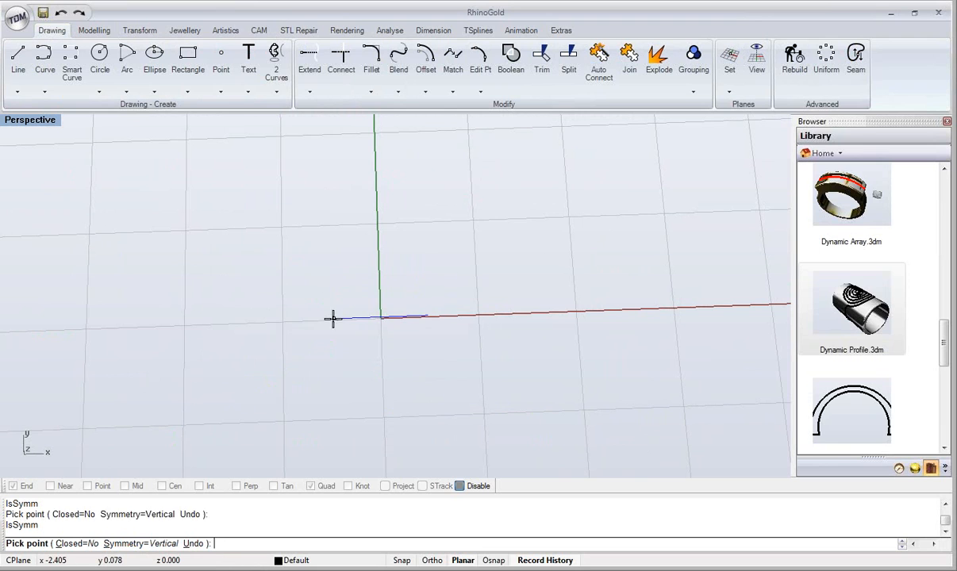
left_click(321, 246)
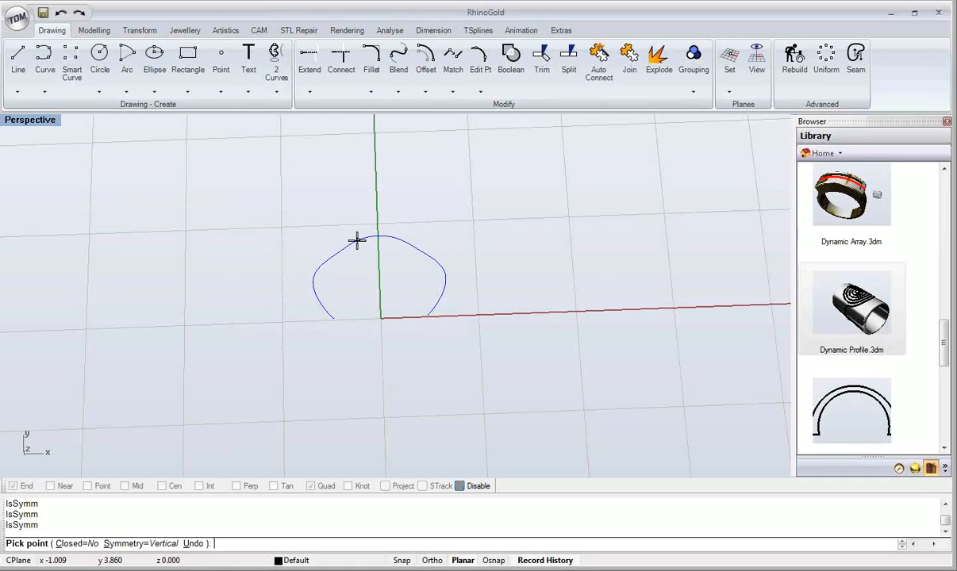
left_click(349, 229)
right_click(359, 301)
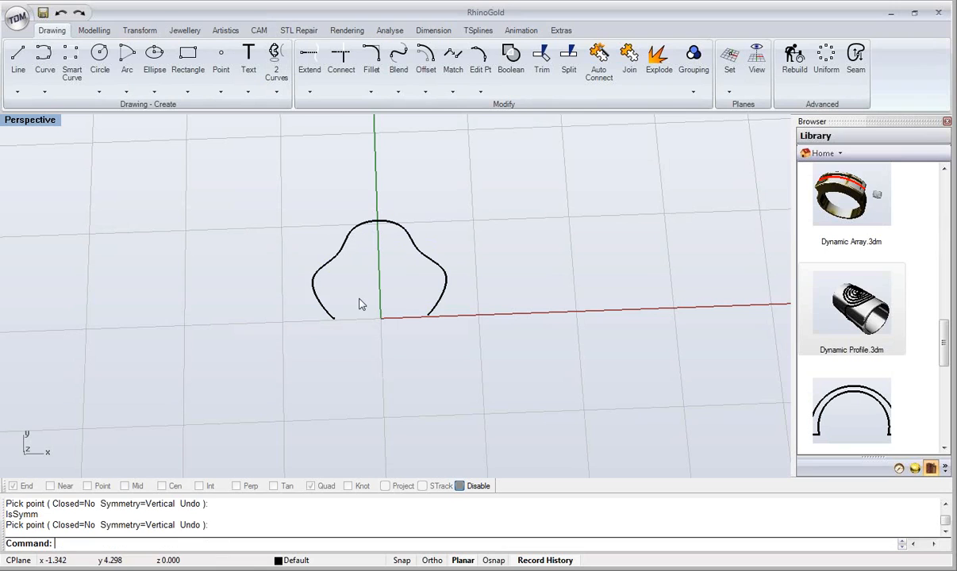
Step: In the maximised Top view, add the bell-shaped curve as a new ring profile named Profile 01 and delete the curve
right_click_drag(359, 302, 306, 285, "shift")
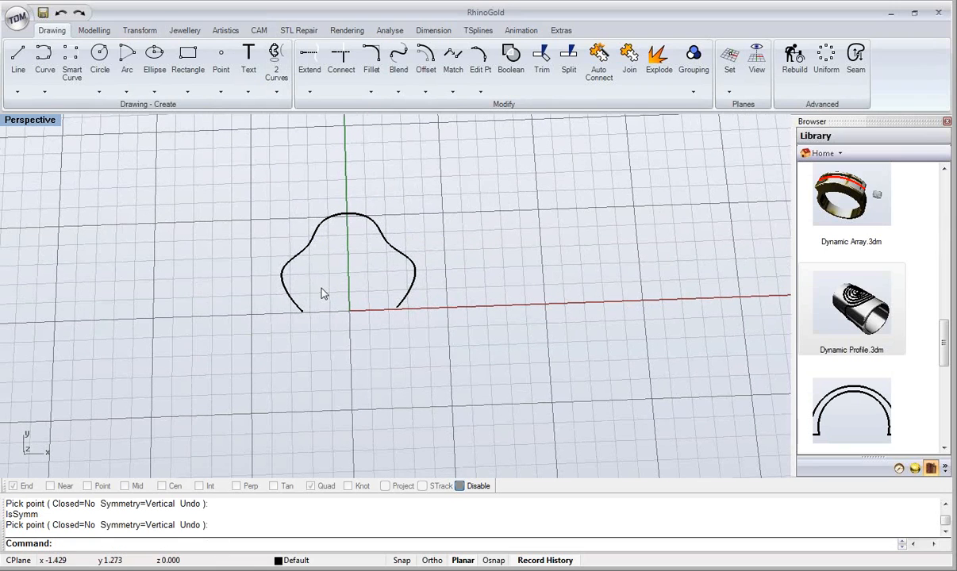
double_click(16, 121)
double_click(16, 119)
scroll(423, 266, "up", 4)
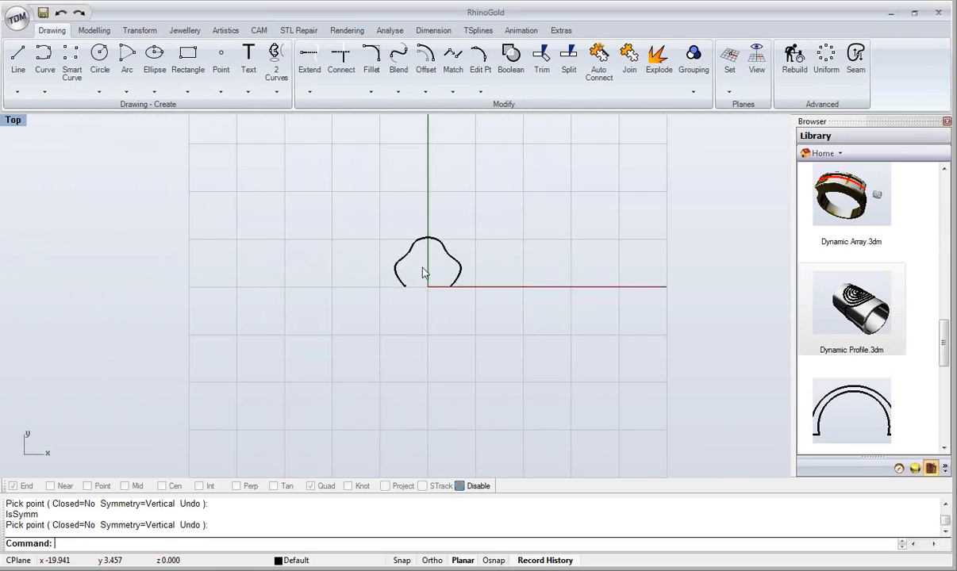
left_click(180, 31)
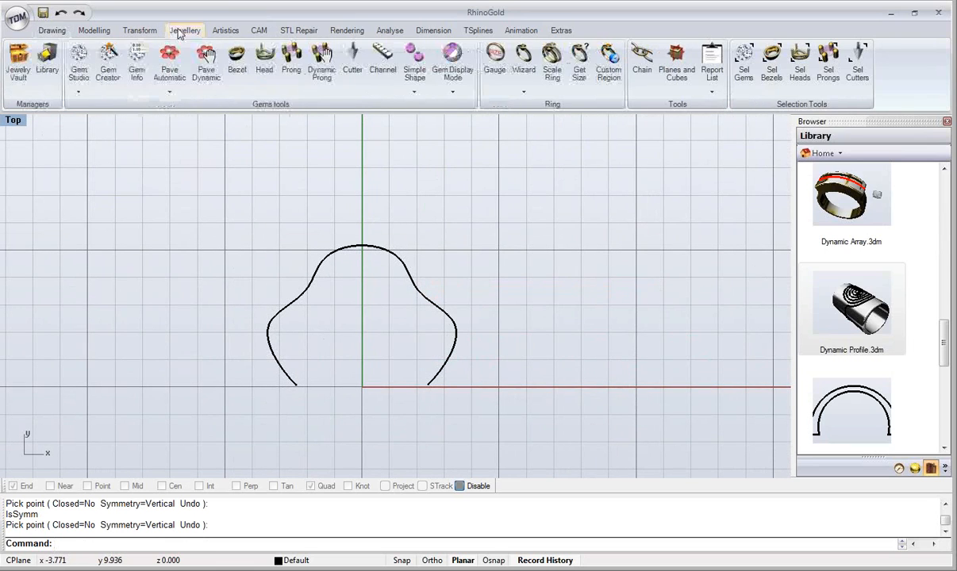
left_click(523, 93)
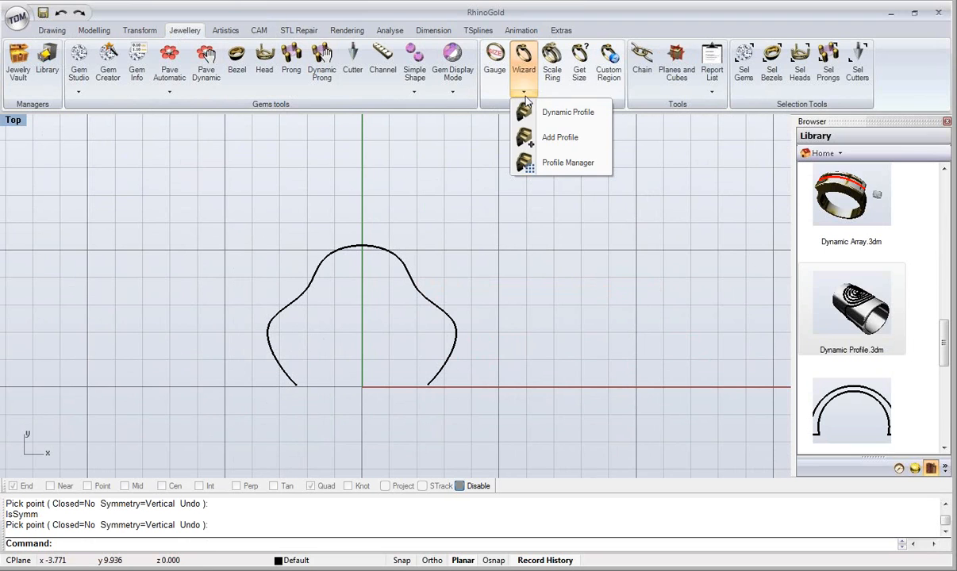
left_click(544, 139)
left_click(378, 248)
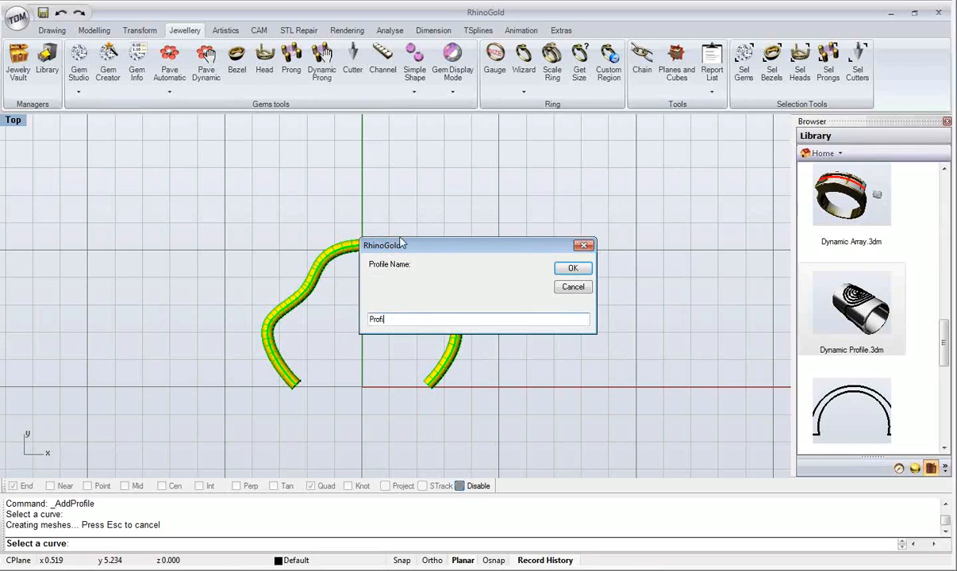
key("Return")
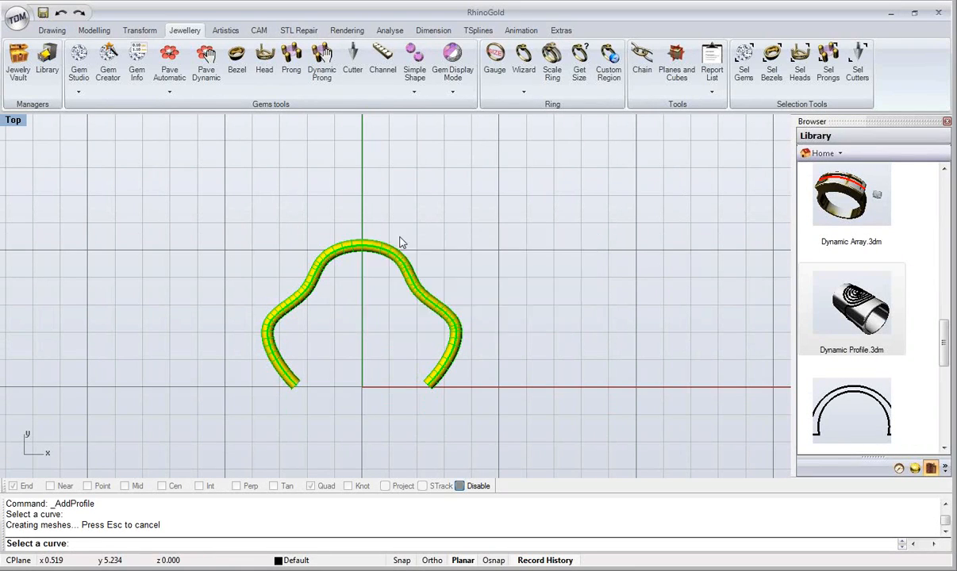
left_click(431, 243)
key("Delete")
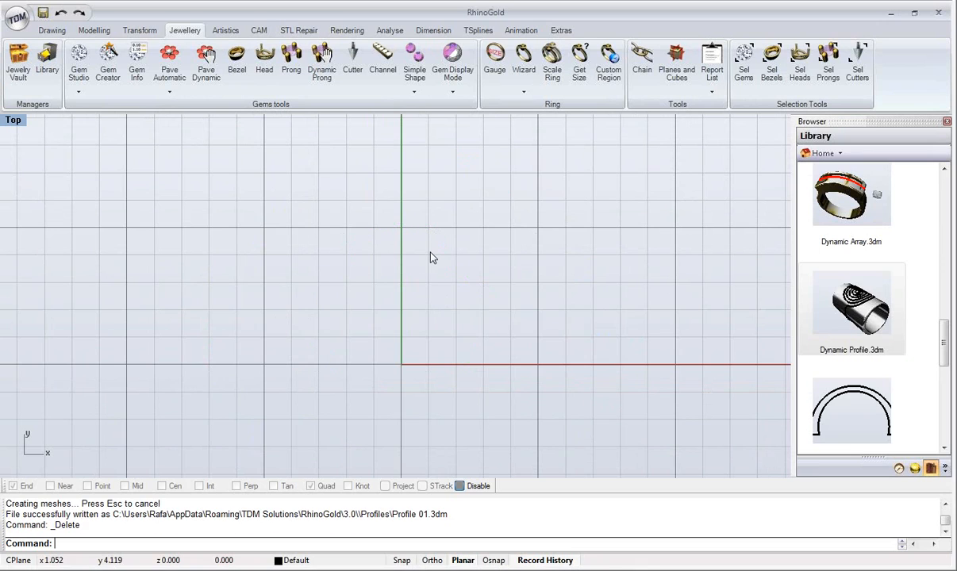
Step: Draw an open dome-shaped Smart Curve with vertical symmetry from the X axis through about (-4.1, 2.5) and (-2.9, 3.9)
right_click_drag(433, 257, 444, 235)
left_click(52, 30)
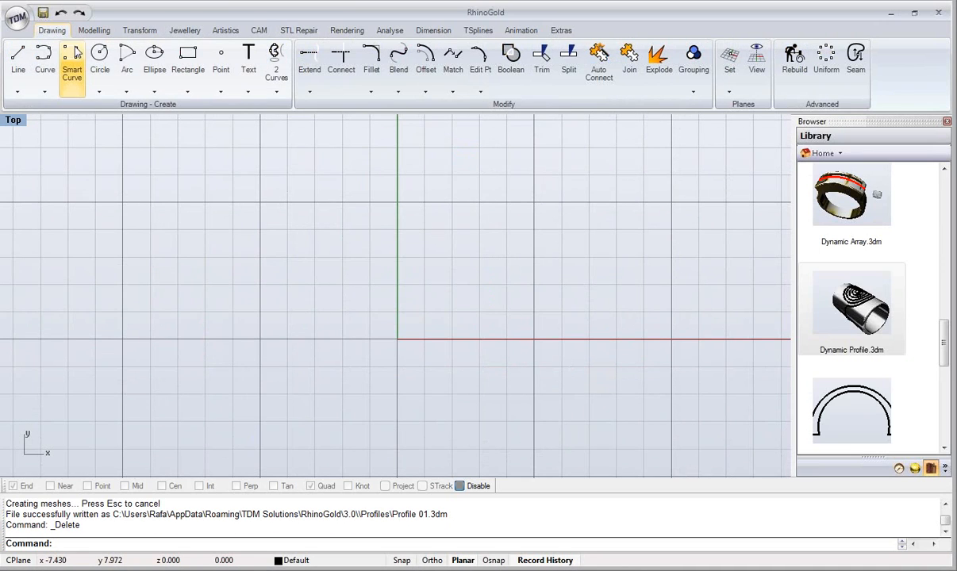
left_click(71, 63)
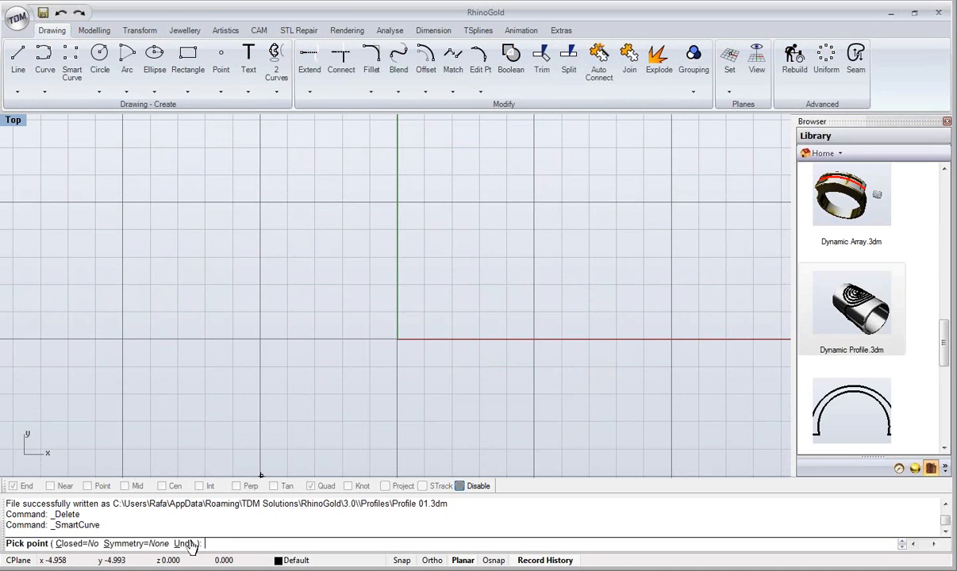
left_click(133, 544)
left_click(133, 545)
left_click(293, 339)
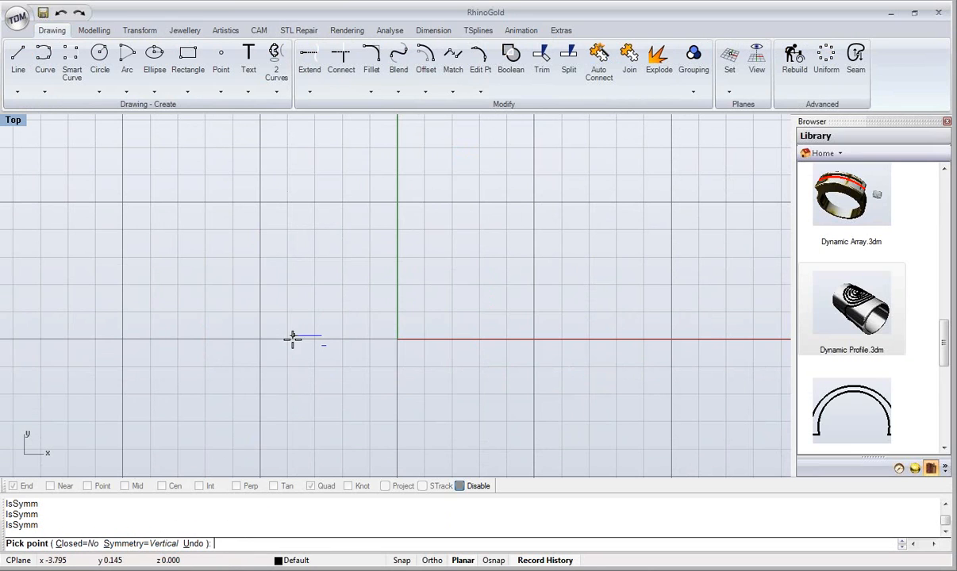
left_click(284, 270)
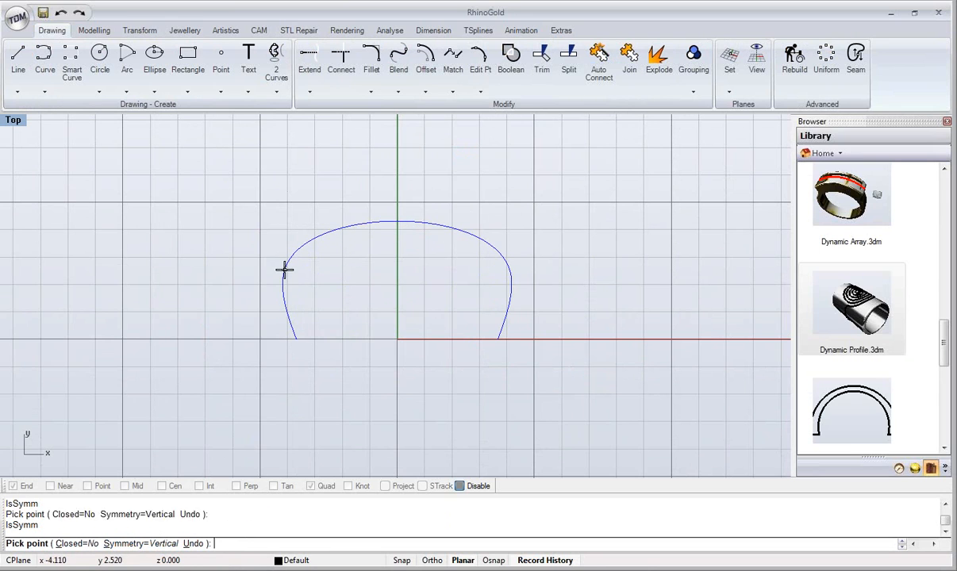
left_click(317, 232)
right_click(316, 232)
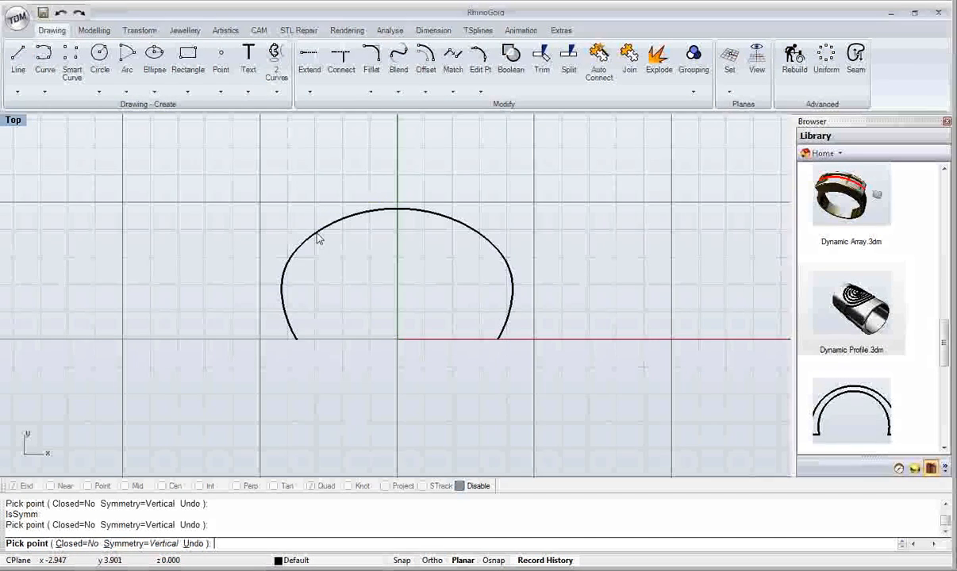
scroll(320, 279, "up", 4)
right_click_drag(320, 279, 288, 313)
scroll(288, 313, "up", 3)
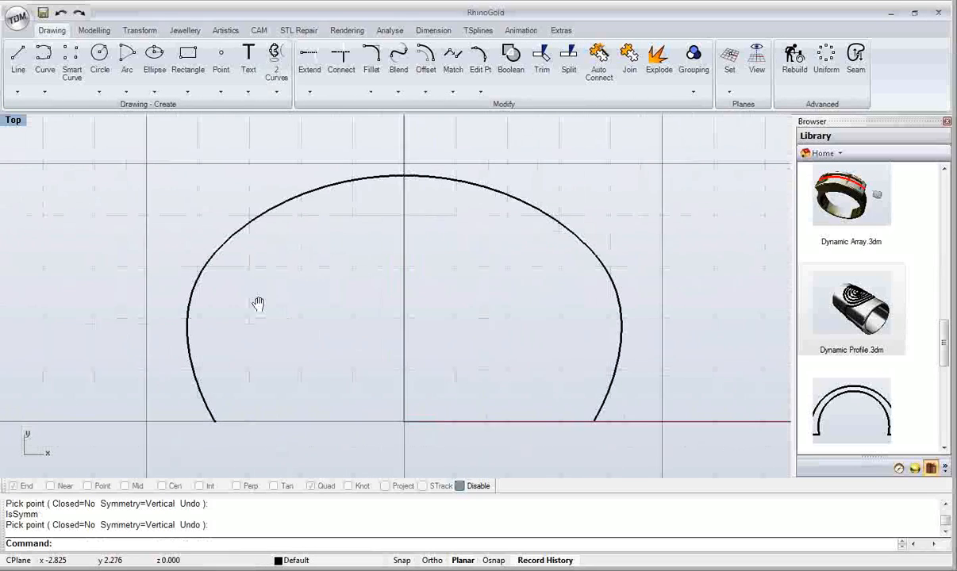
Step: Add the dome-shaped curve as a new ring profile named Profile 02 and delete the curve
left_click(187, 30)
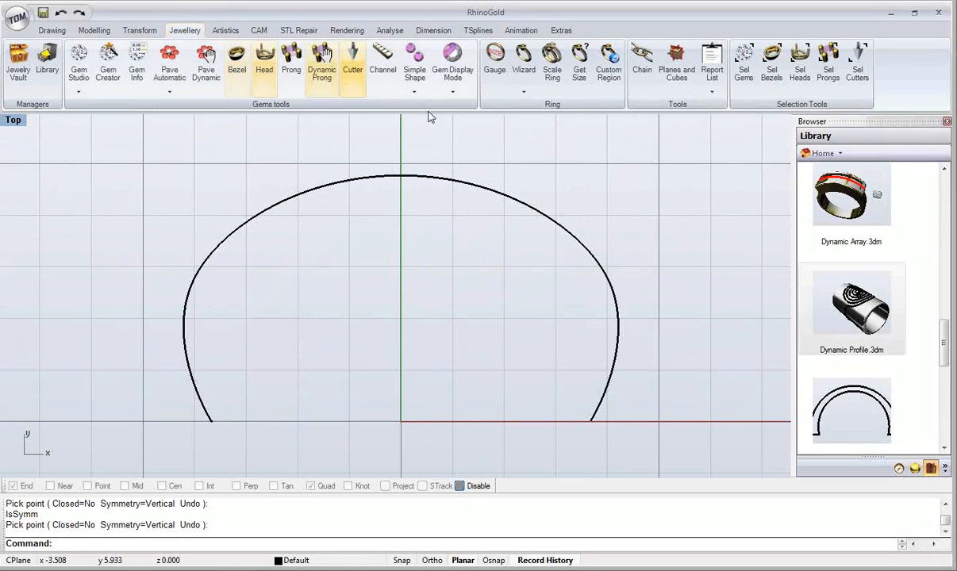
left_click(524, 92)
left_click(527, 135)
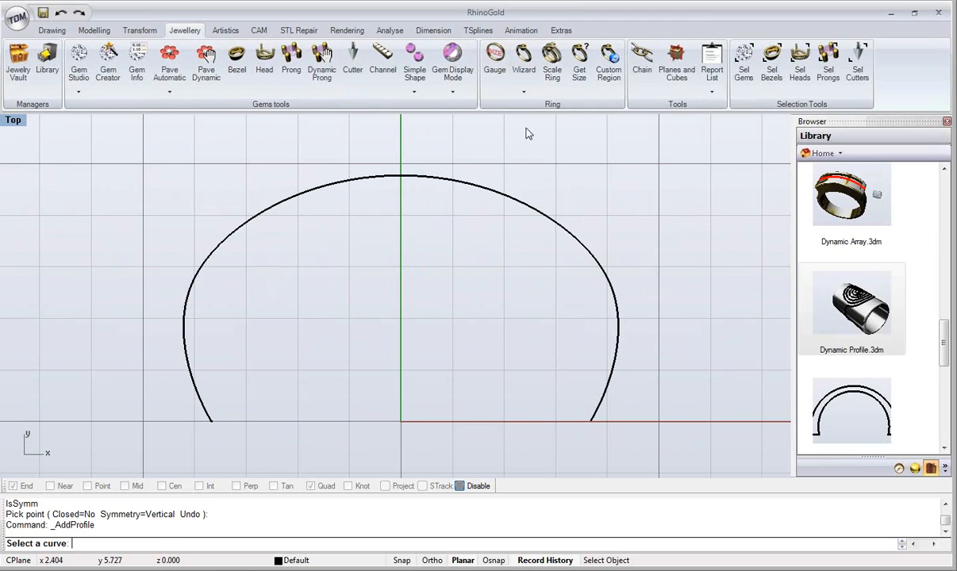
left_click(433, 179)
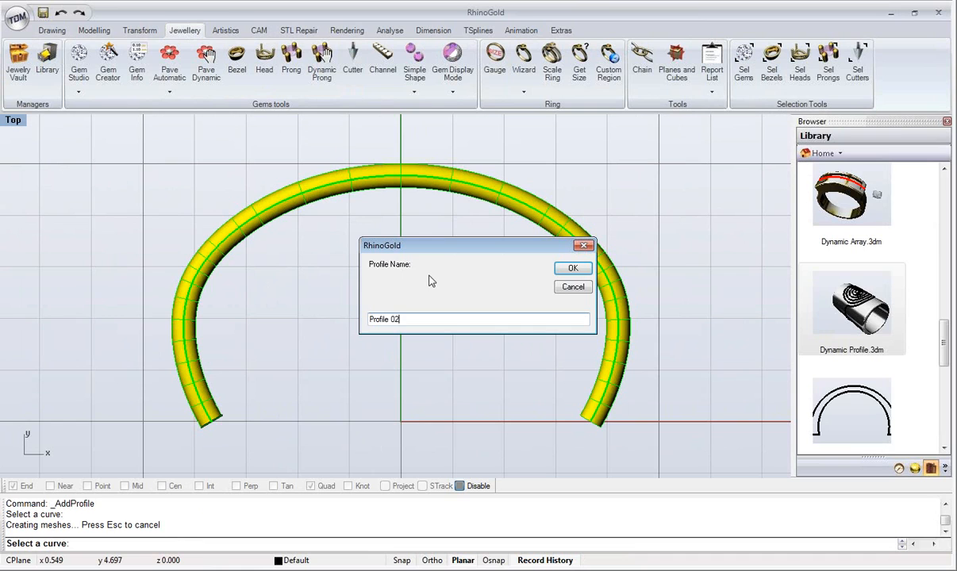
type("Profile 02")
key("Return")
scroll(431, 278, "down", 4)
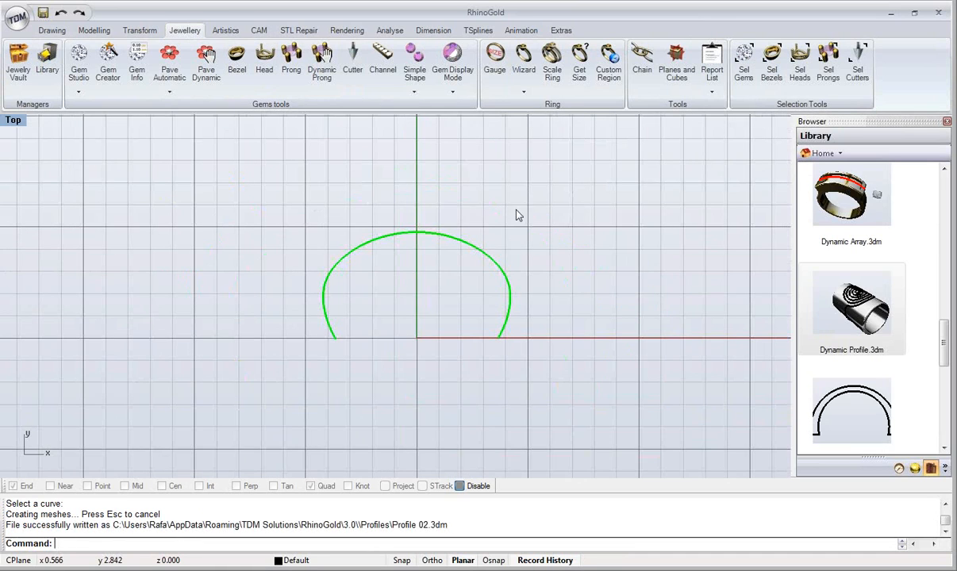
left_click(483, 247)
key("Delete")
scroll(461, 262, "down", 5)
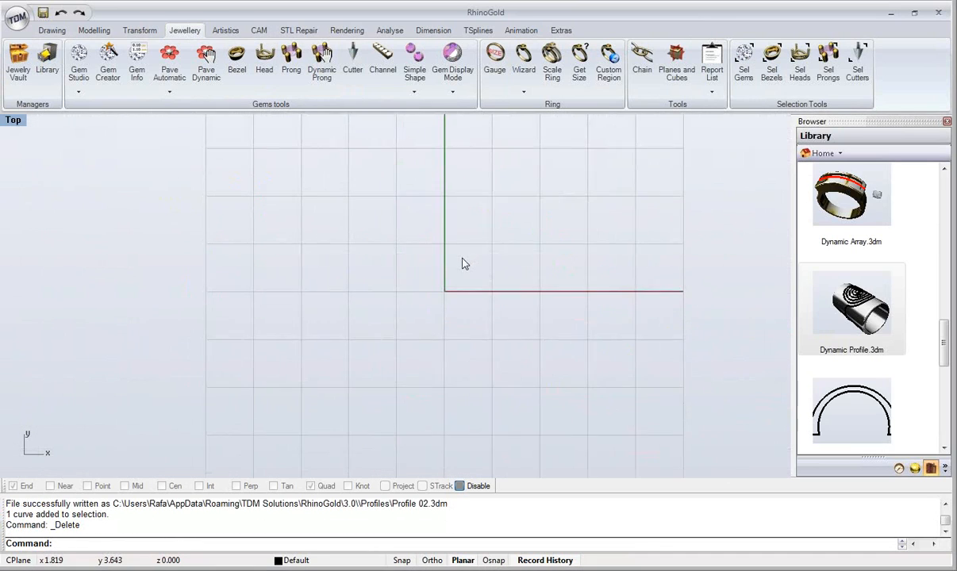
Step: Show the hidden polar-array curves again and maximise the Perspective view
middle_click(420, 285)
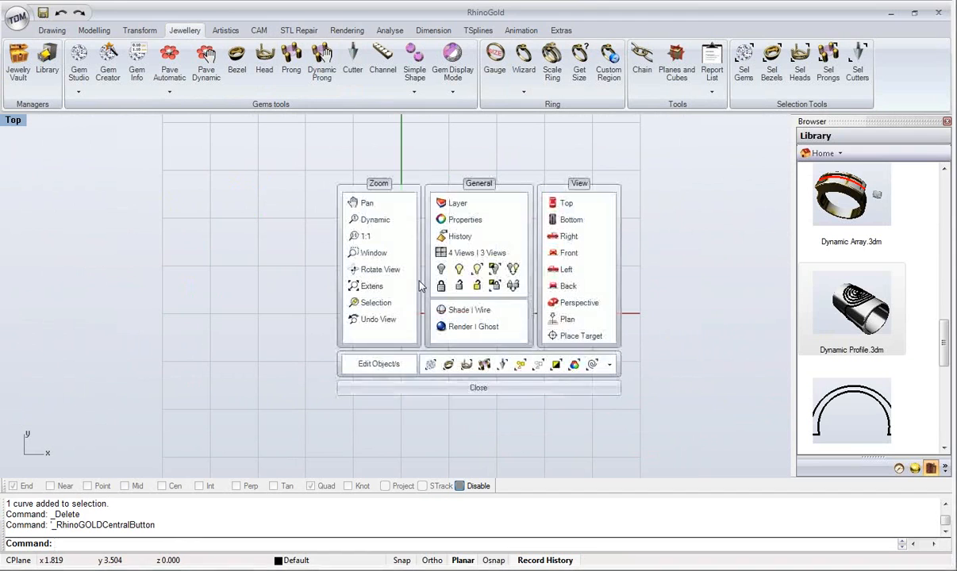
left_click(460, 269)
scroll(433, 293, "down", 3)
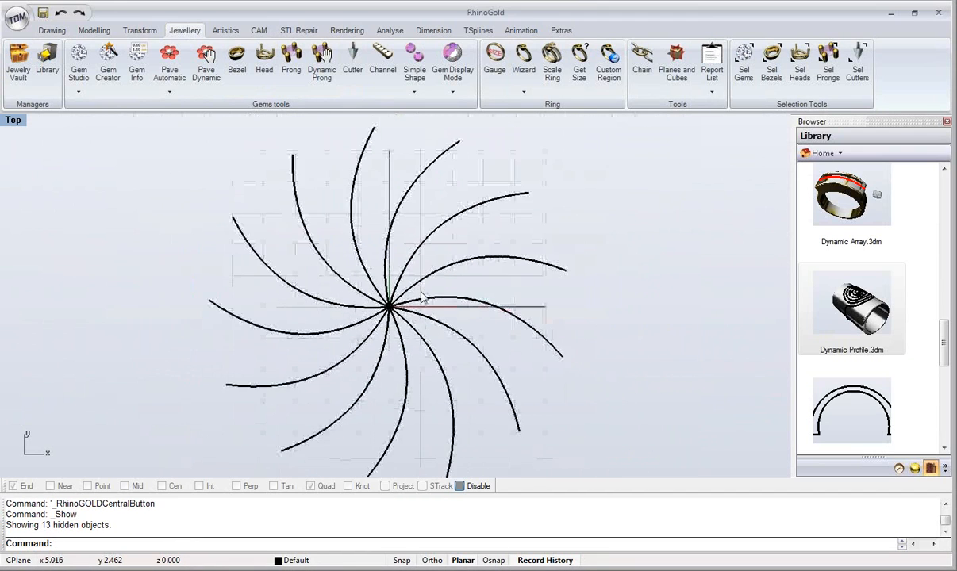
double_click(14, 120)
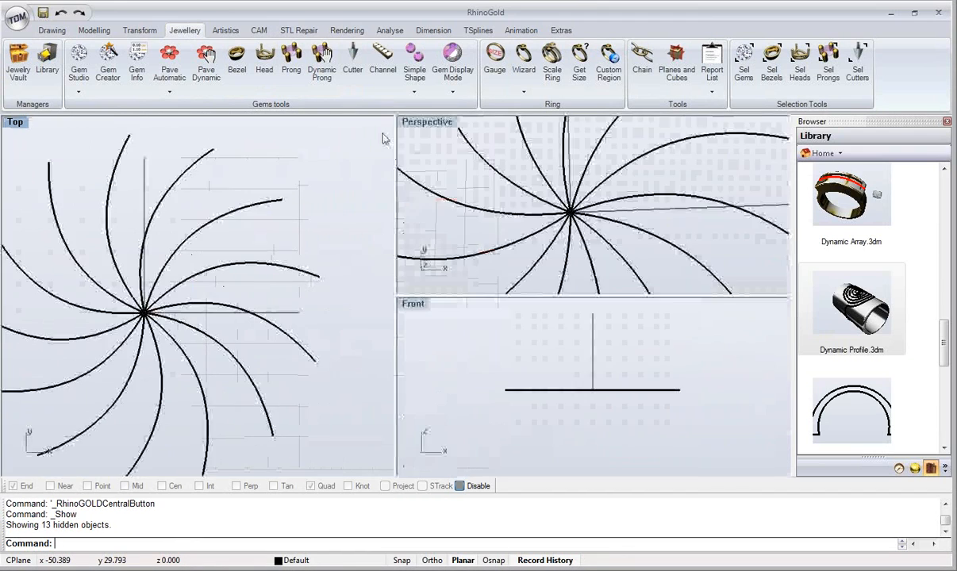
double_click(426, 121)
scroll(440, 210, "up", 2)
mouse_move(440, 210)
right_mouse_down()
mouse_move(438, 278)
mouse_move(370, 234)
mouse_move(451, 207)
right_mouse_up()
Step: Start Dynamic Profile and pick a single arrayed curve, just above the red X axis, as the rail
left_click(525, 95)
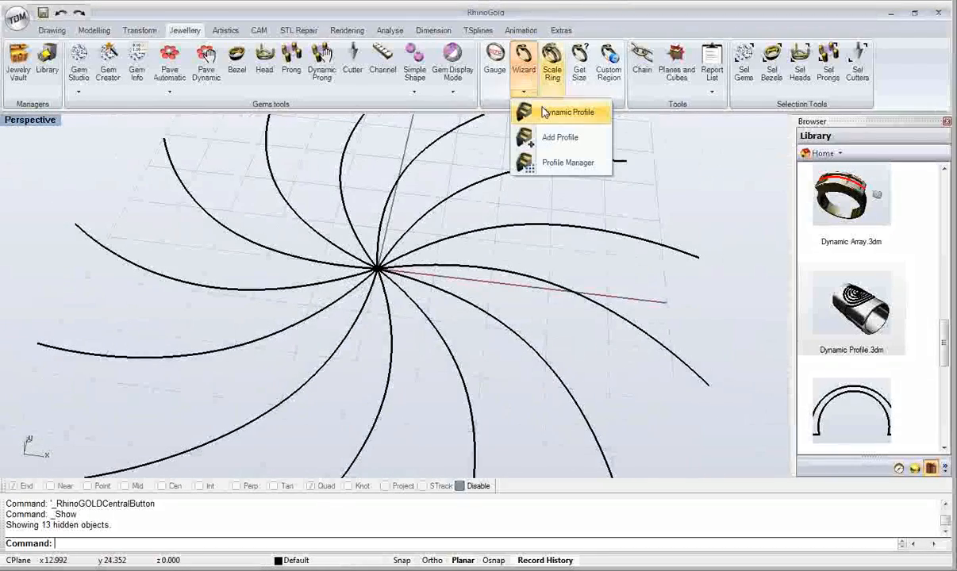
left_click(546, 113)
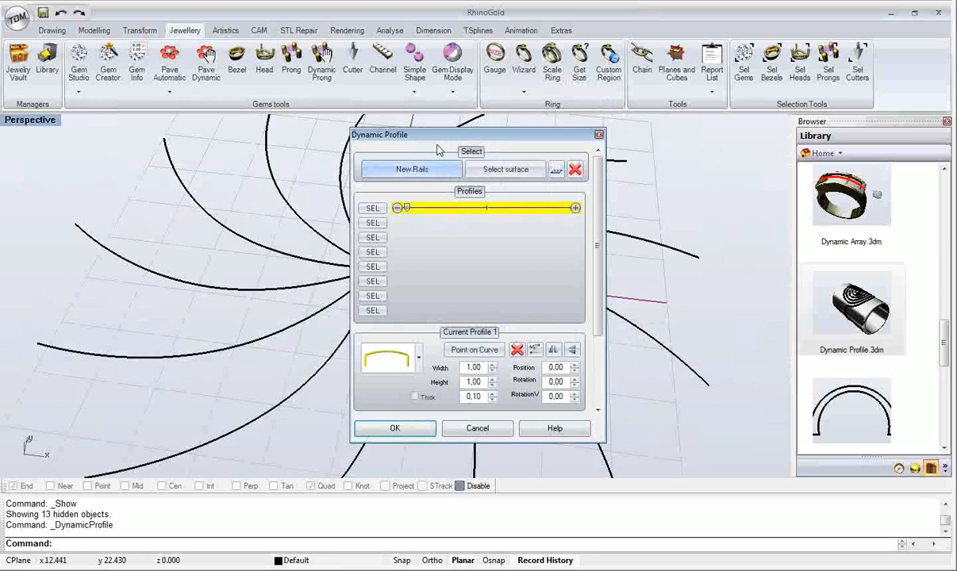
left_click_drag(395, 139, 130, 142)
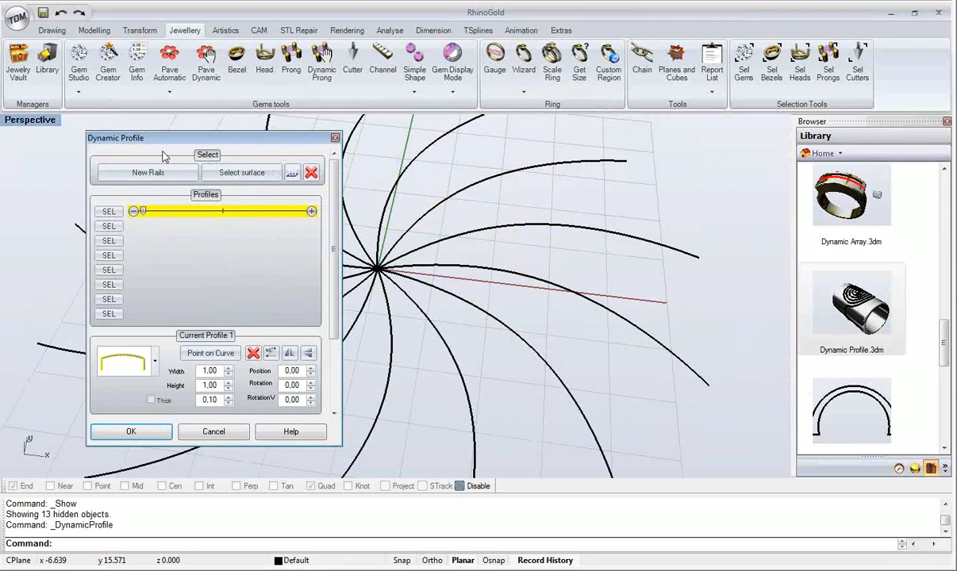
left_click(167, 175)
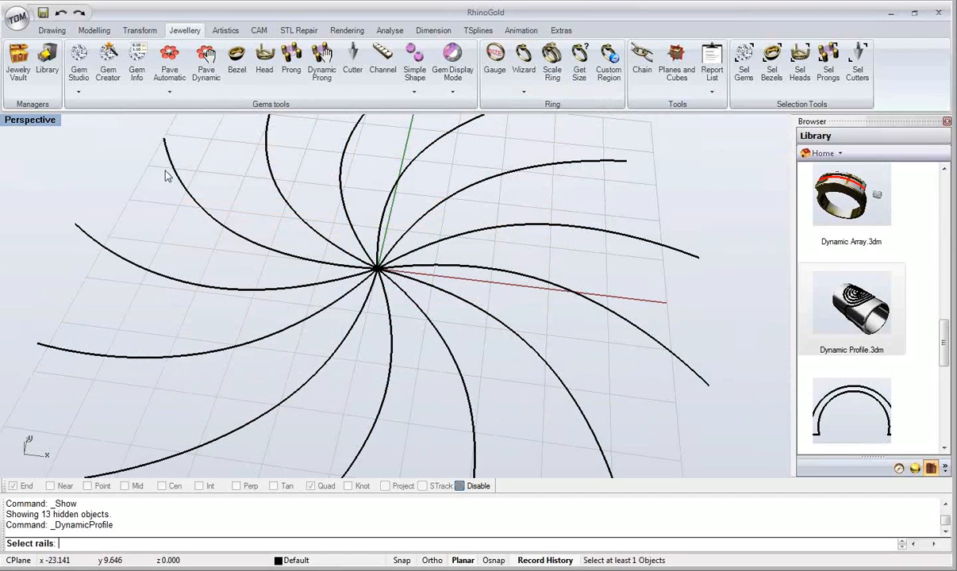
left_click_drag(425, 243, 303, 286)
key("Return")
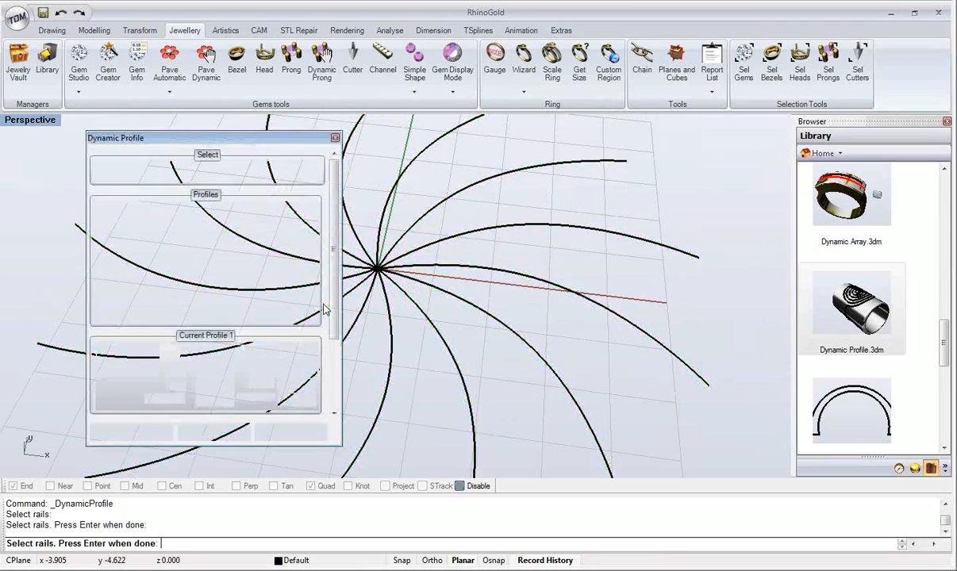
left_click(170, 169)
left_click(448, 228)
key("Return")
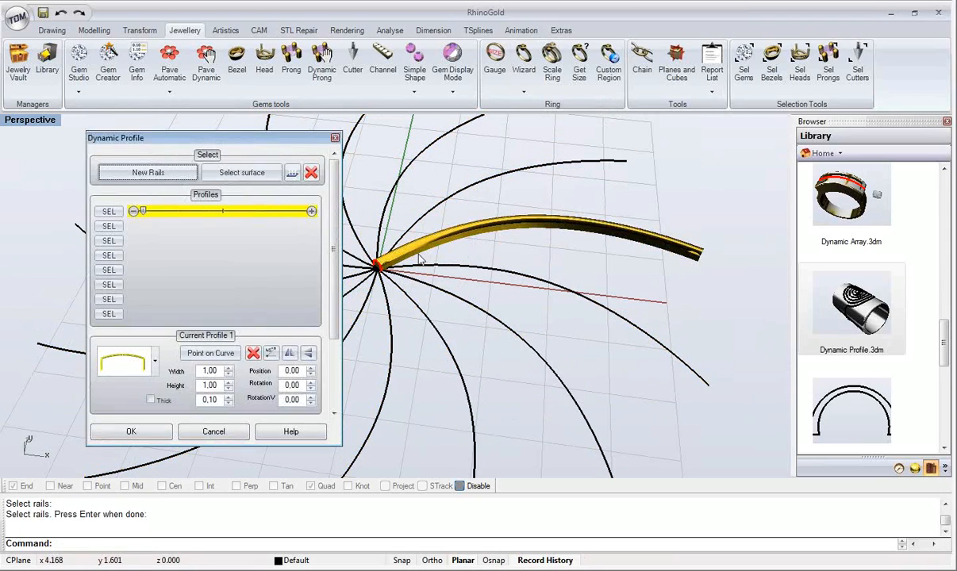
Step: Assign the custom dome-shaped outline to the first profile at the array's centre
right_click_drag(433, 256, 300, 284)
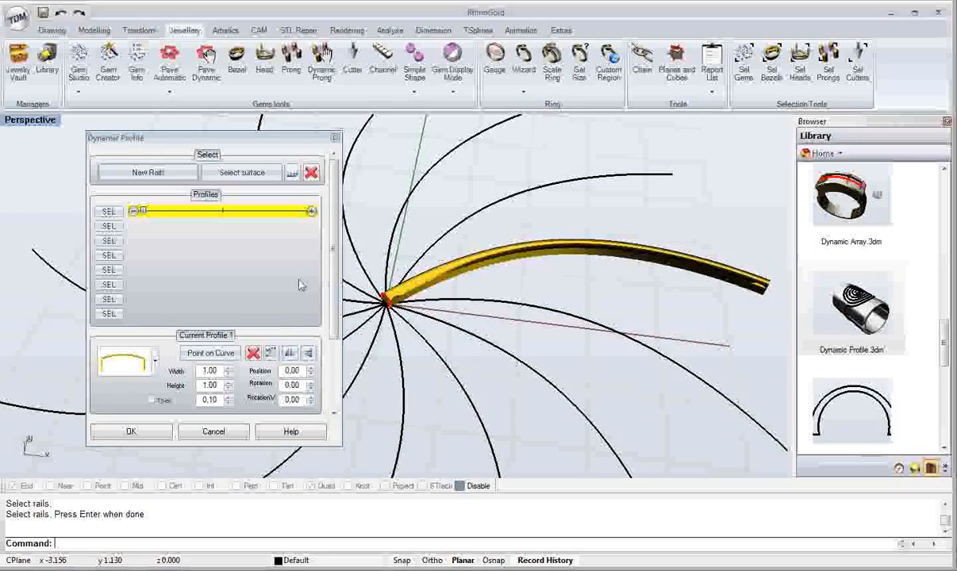
scroll(329, 296, "down", 3)
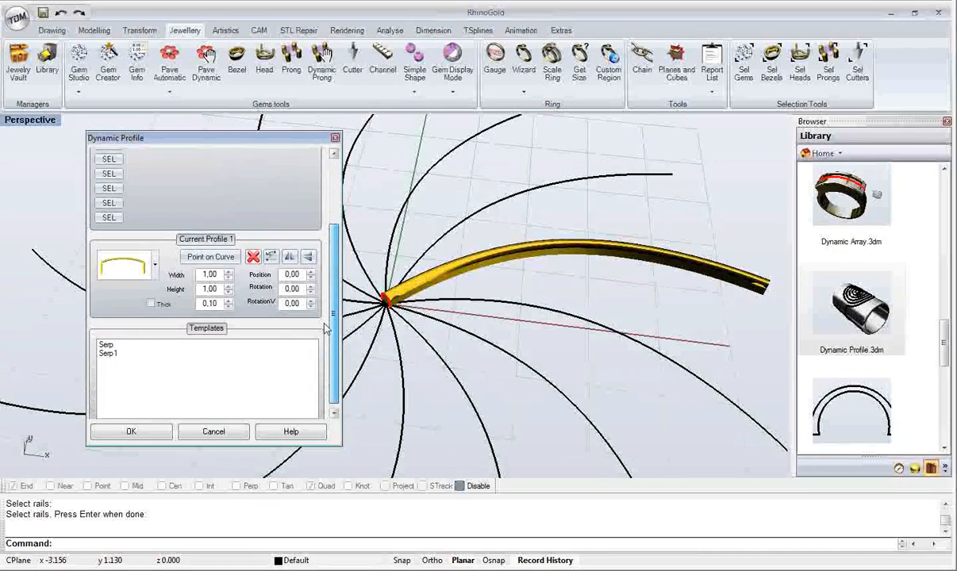
scroll(330, 296, "up", 5)
left_click(145, 358)
scroll(146, 383, "down", 5)
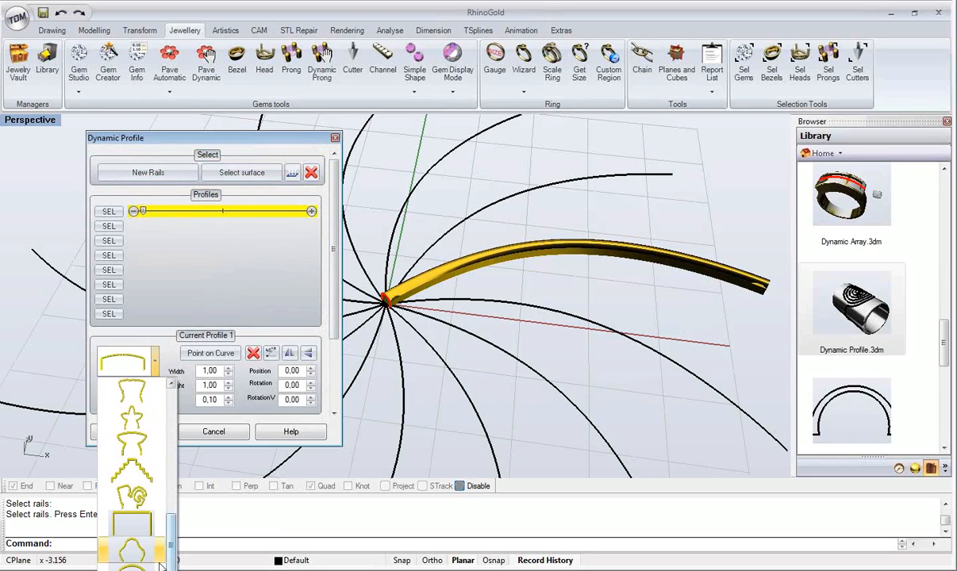
left_click(132, 568)
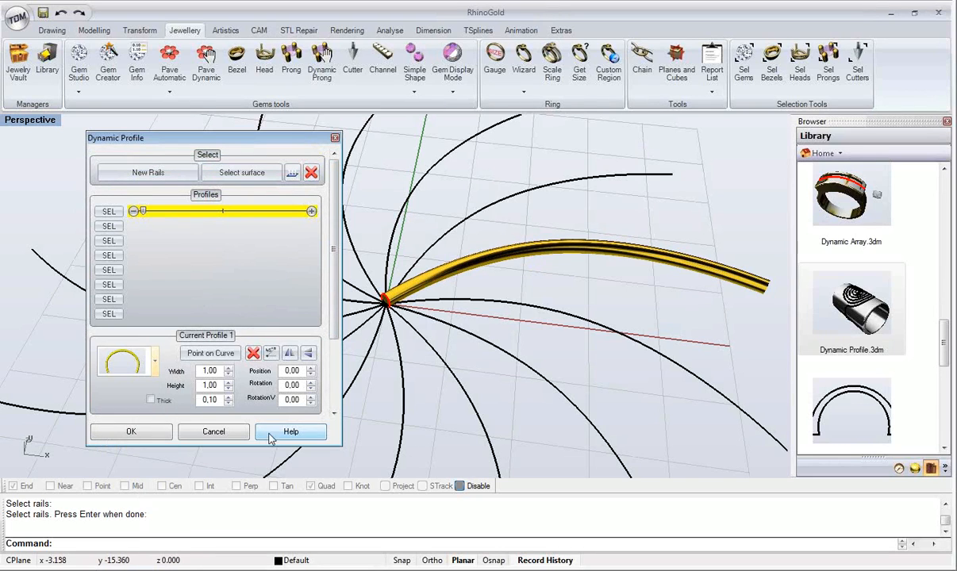
right_click_drag(434, 314, 487, 282)
scroll(476, 286, "up", 2)
right_click_drag(390, 307, 458, 265)
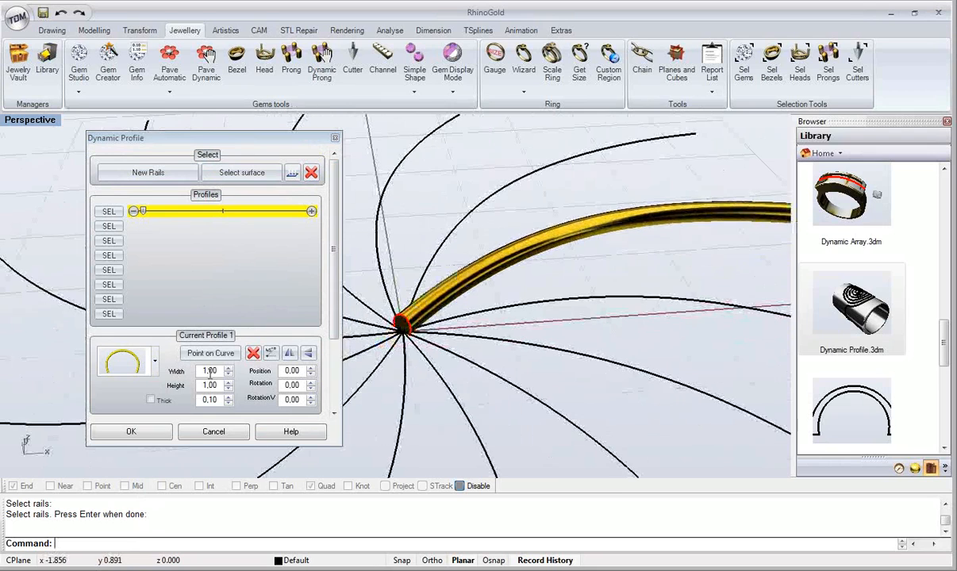
Step: Set the first profile's width to 2.20 and its height to 1.60
left_click(219, 371)
scroll(220, 371, "up", 6)
scroll(220, 371, "down", 4)
scroll(220, 371, "up", 2)
left_click(218, 386)
scroll(219, 386, "up", 4)
scroll(218, 386, "down", 5)
scroll(218, 387, "up", 5)
scroll(219, 386, "down", 4)
scroll(218, 386, "up", 2)
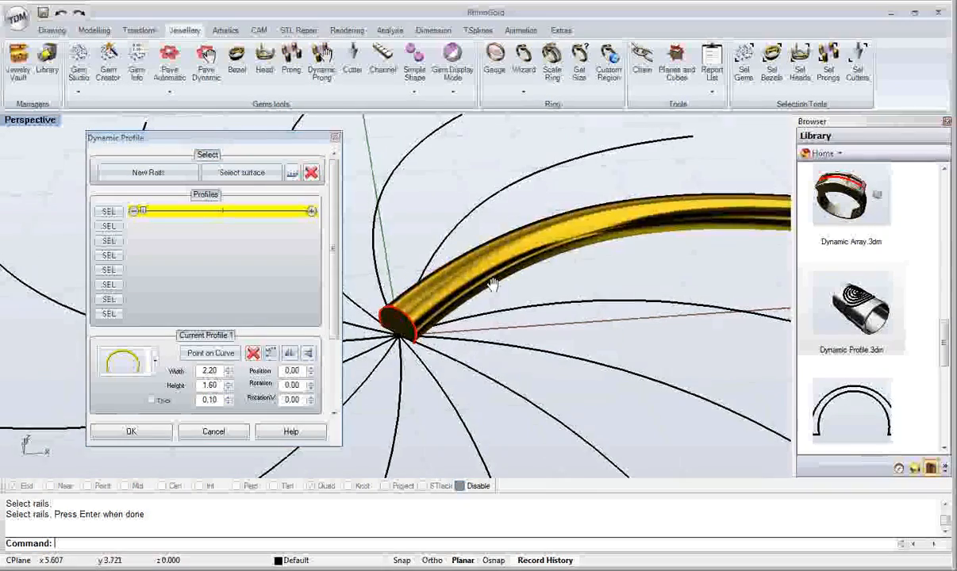
Step: Add a second profile about 70% along the rail and give it the custom dome-shaped outline
scroll(493, 282, "down", 4)
right_click_drag(524, 270, 452, 294, "shift")
left_click(108, 226)
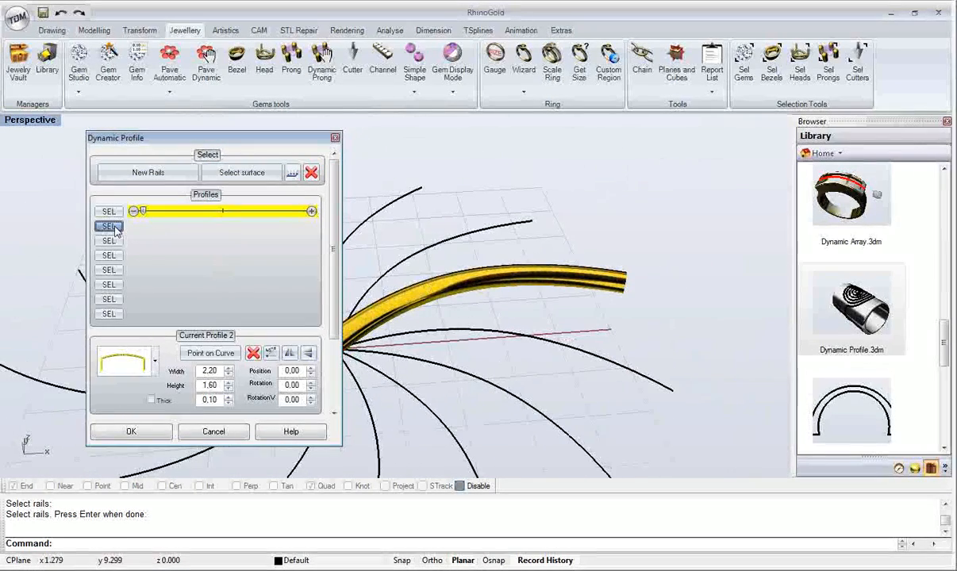
left_click_drag(144, 227, 262, 230)
left_click(141, 357)
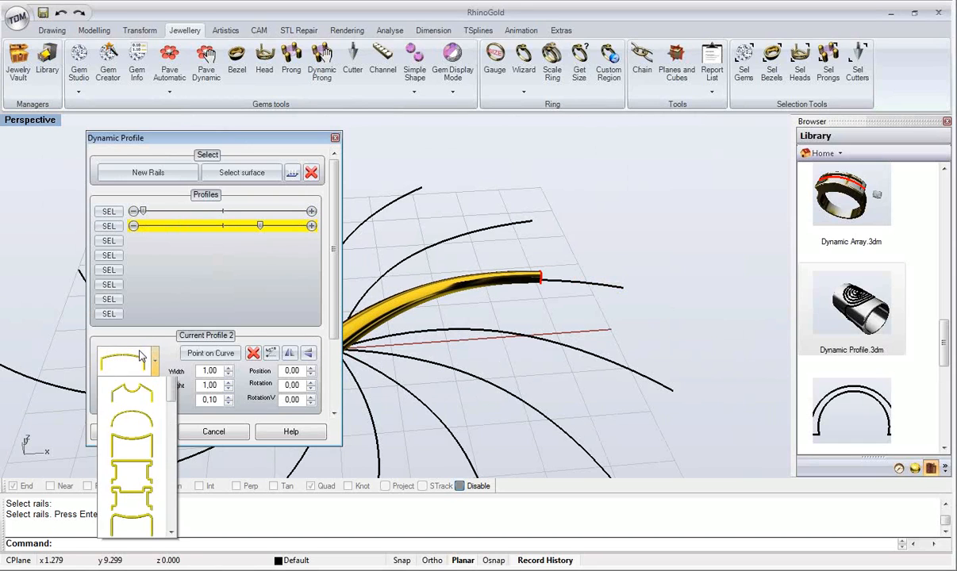
scroll(143, 444, "down", 5)
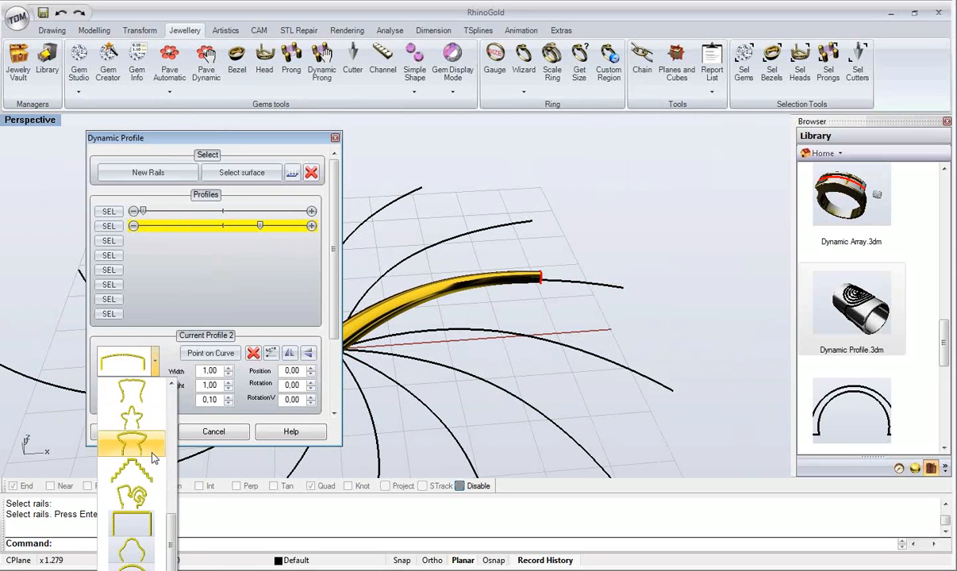
left_click(137, 563)
right_click_drag(550, 241, 397, 309)
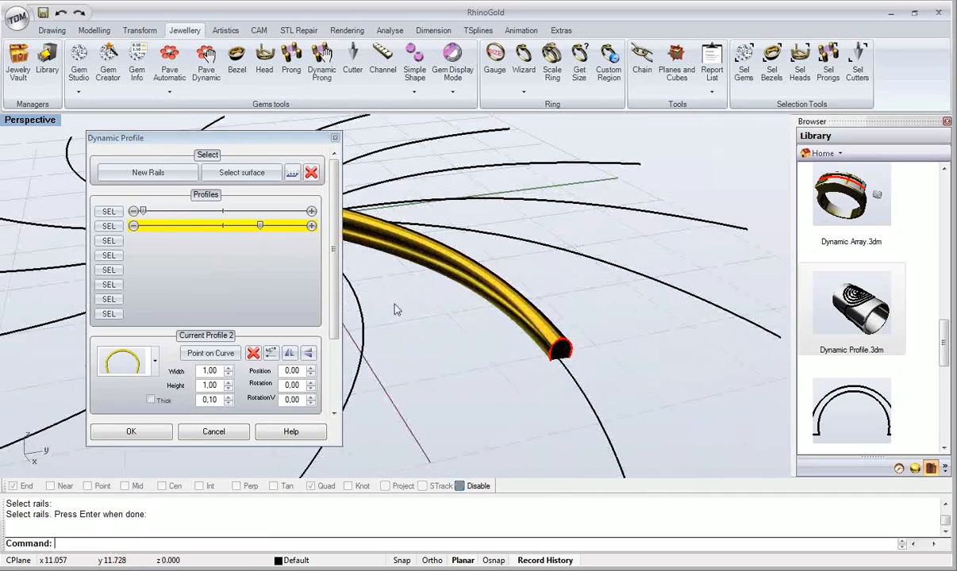
Step: Set the second profile's width to 1.60 and its height to 1.40
left_click(214, 370)
left_click(228, 369)
left_click(227, 369)
left_click(228, 369)
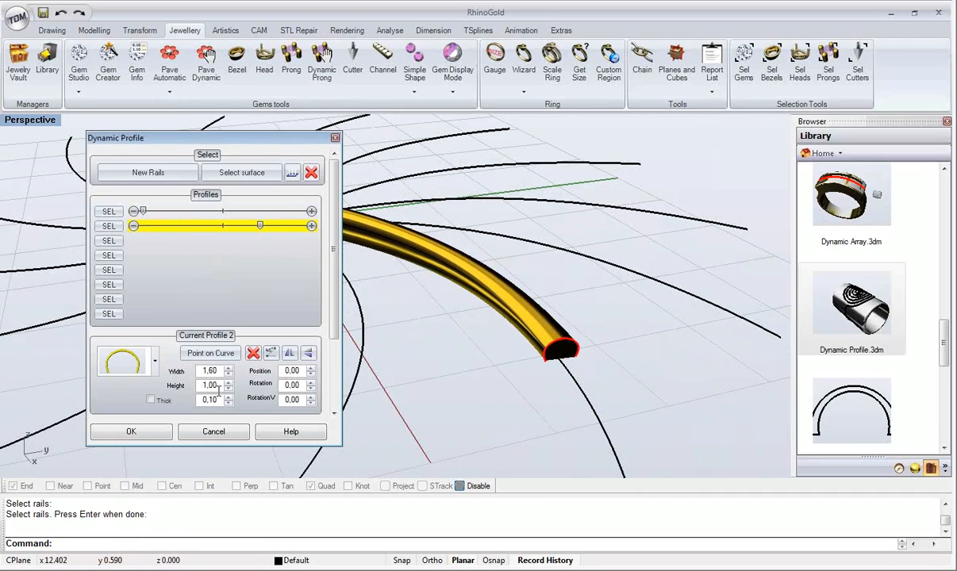
left_click(228, 384)
left_click(228, 383)
right_click_drag(444, 333, 522, 298)
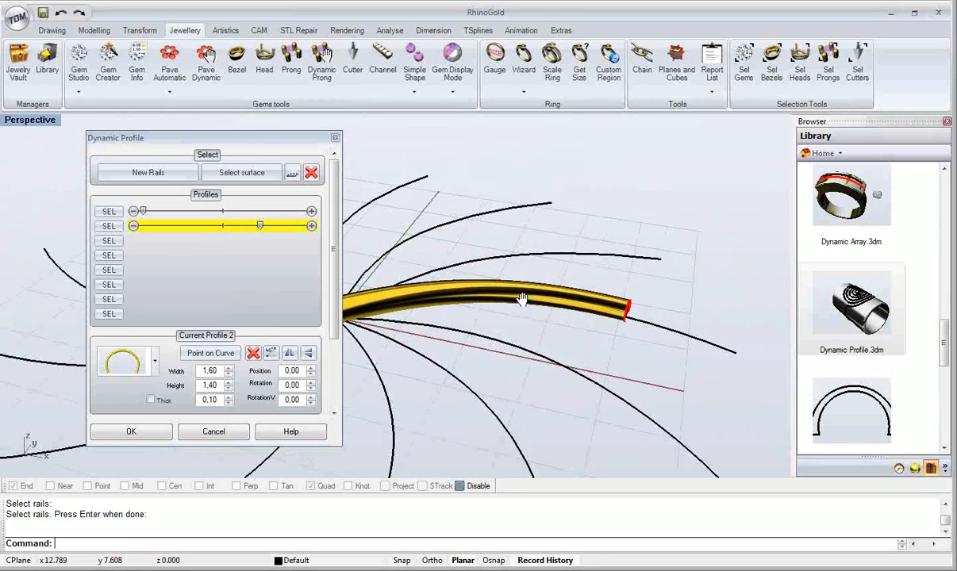
Step: Add a third profile closer to the rail's outer end and shift the second profile slightly outward to just before it
left_click(119, 242)
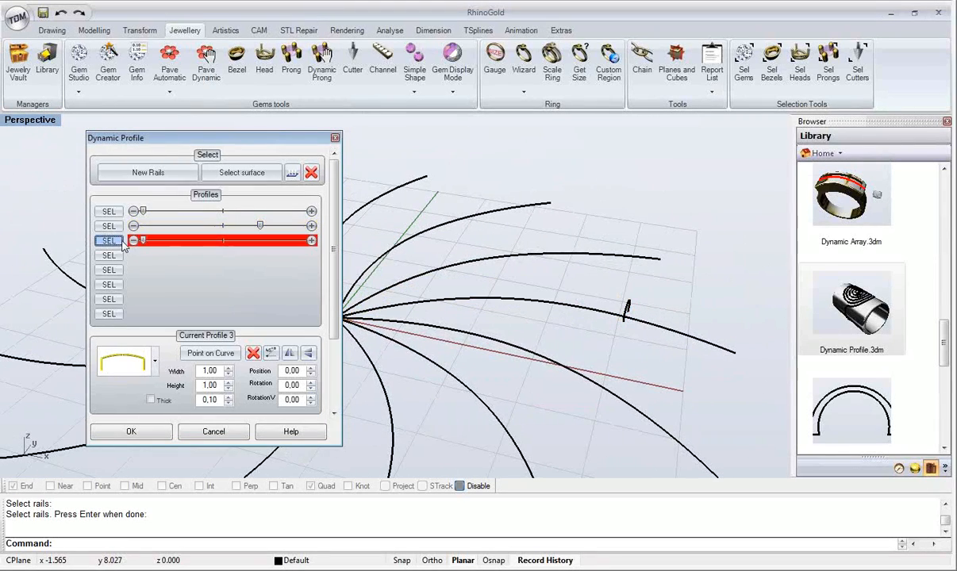
left_click(281, 242)
left_click(291, 242)
left_click_drag(262, 228, 281, 241)
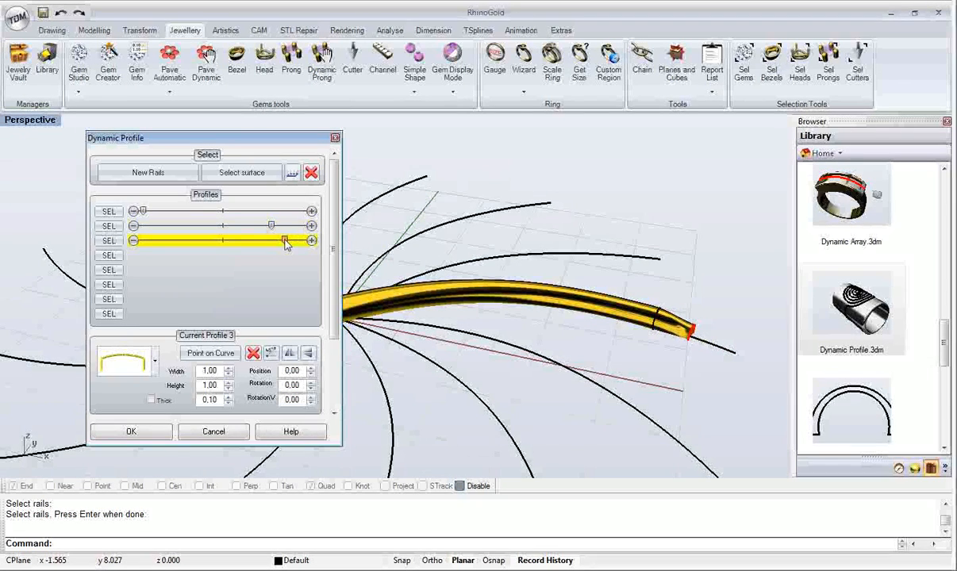
Step: Give the third profile the custom bell-shaped outline with a width of 4.00 and a height of 2.80
left_click(125, 365)
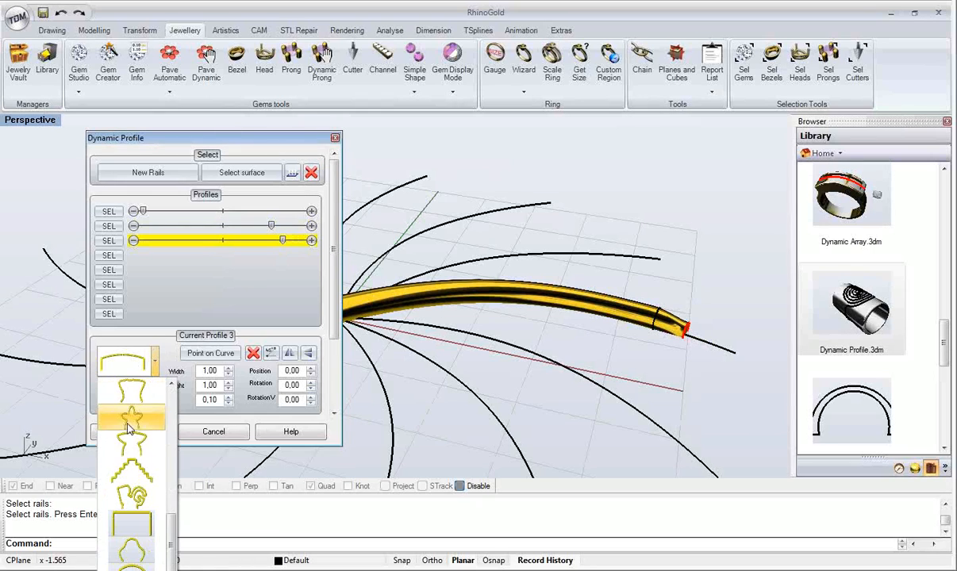
left_click(134, 525)
right_click_drag(512, 302, 244, 315)
left_click(219, 372)
scroll(218, 372, "up", 10)
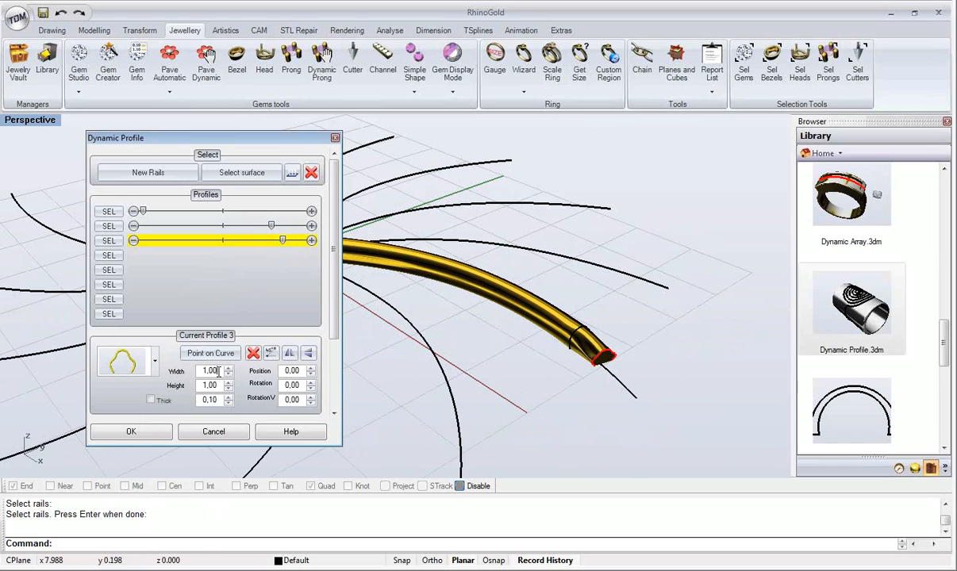
scroll(219, 384, "up", 18)
right_click_drag(496, 287, 516, 284)
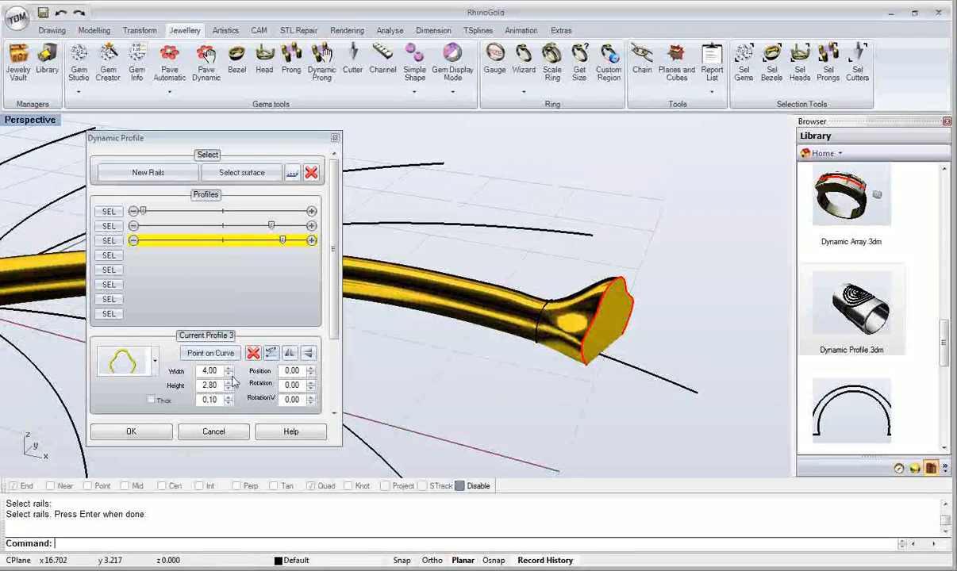
Step: Add a fourth profile at the rail's outer end with width and height both 0.60
left_click(119, 255)
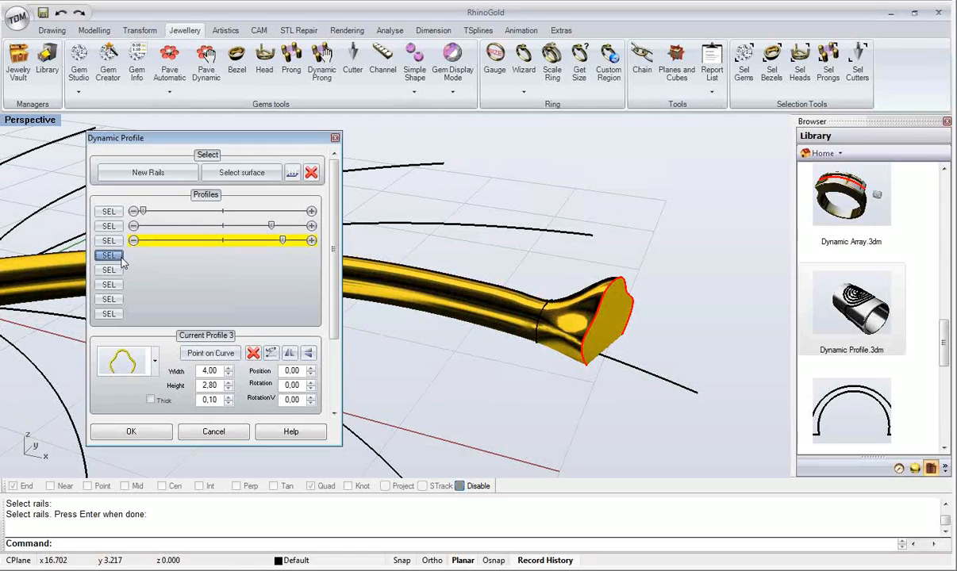
left_click_drag(156, 255, 311, 265)
right_click_drag(355, 286, 464, 301)
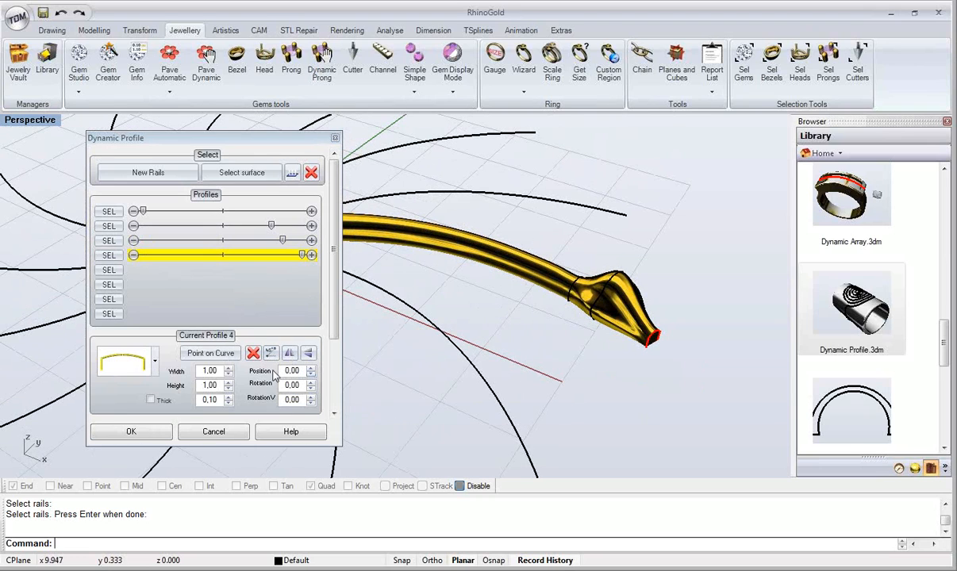
left_click(229, 376)
left_click(229, 376)
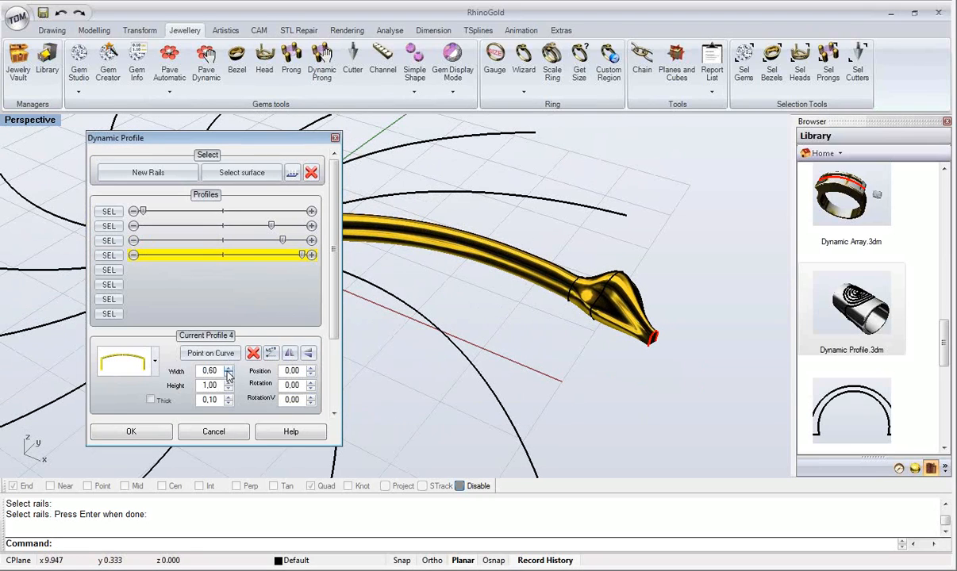
left_click(228, 388)
Step: Give the fourth profile the plain rounded arch outline and accept the Dynamic Profile body
right_click_drag(381, 356, 185, 361)
left_click(155, 361)
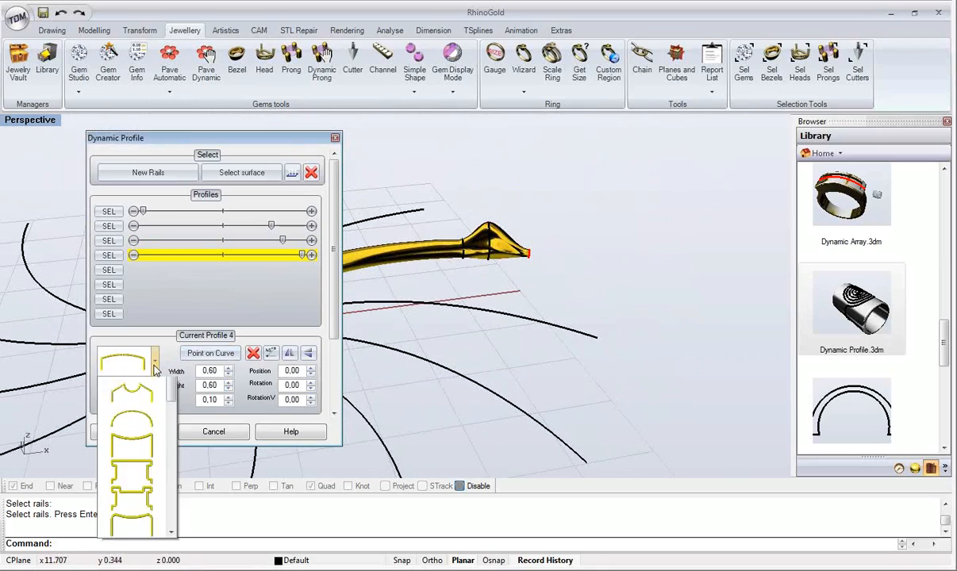
left_click(133, 466)
right_click_drag(481, 239, 373, 333)
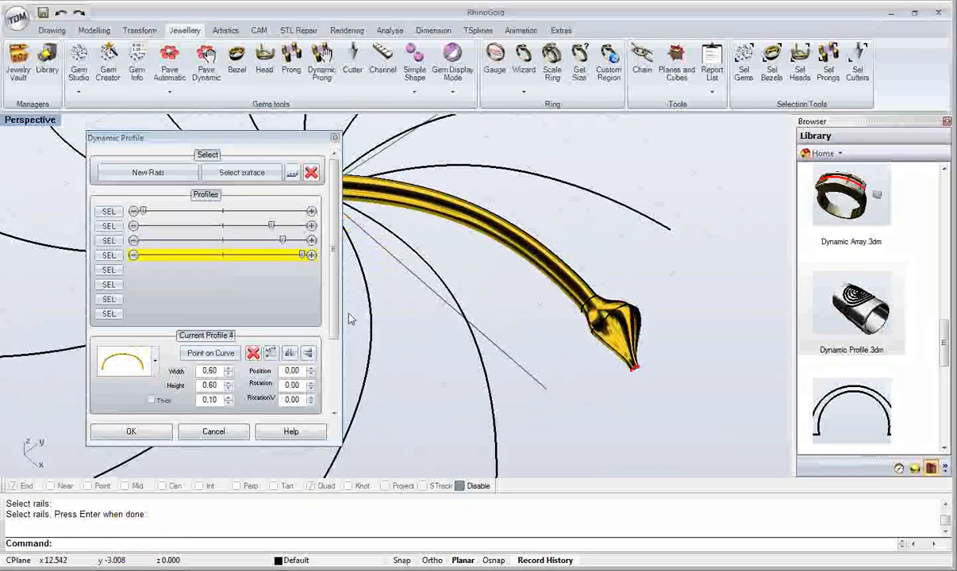
left_click(132, 430)
right_click_drag(143, 428, 444, 198)
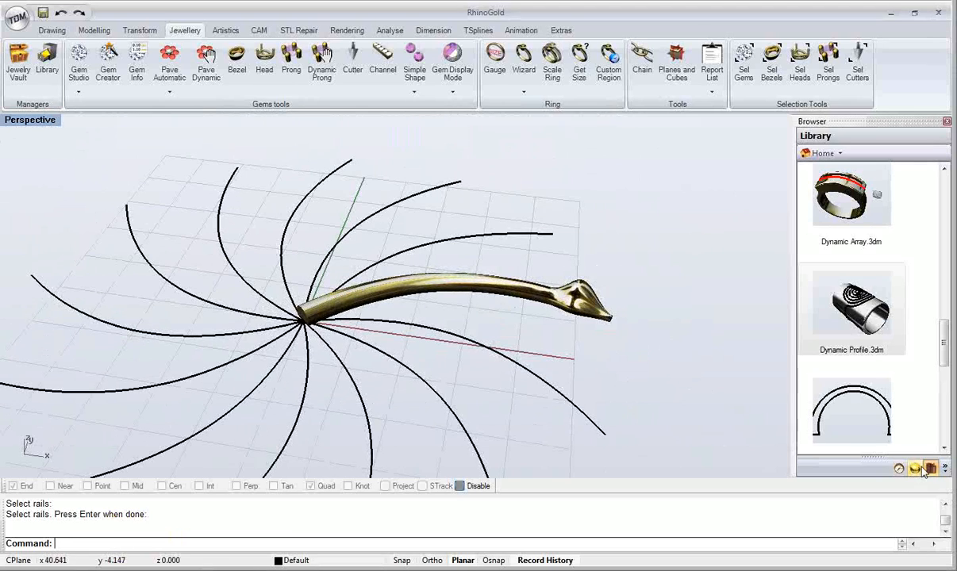
right_click_drag(620, 378, 680, 379)
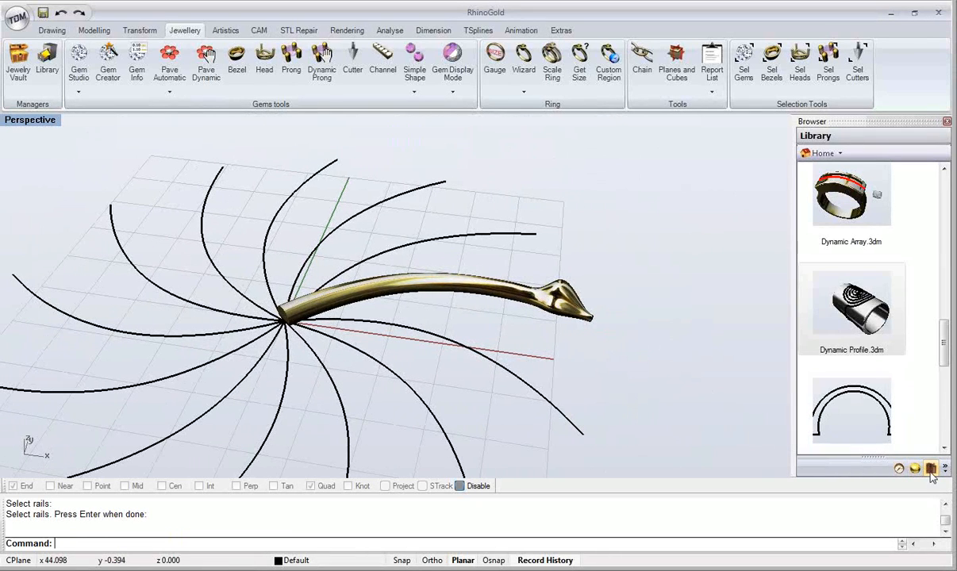
Step: Reopen the Dynamic Profile body for editing and save its settings as a template named Dynamic 1
left_click(899, 469)
right_click_drag(468, 249, 514, 240, "shift")
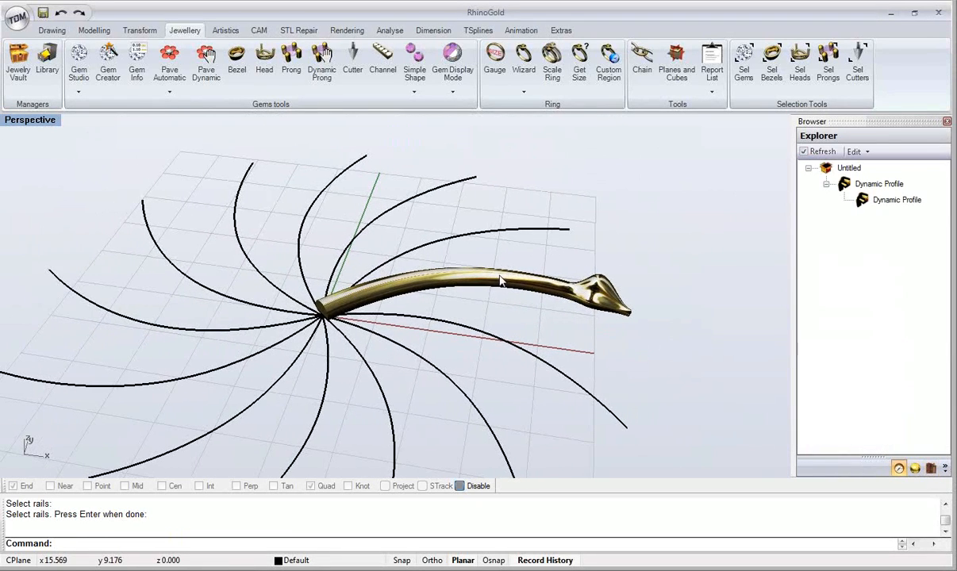
double_click(864, 199)
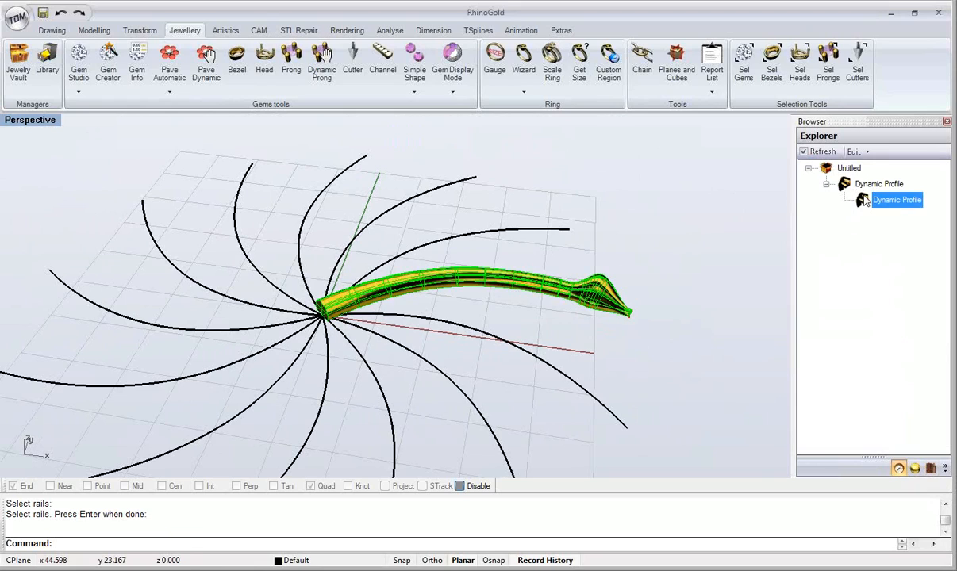
left_click_drag(413, 134, 140, 128)
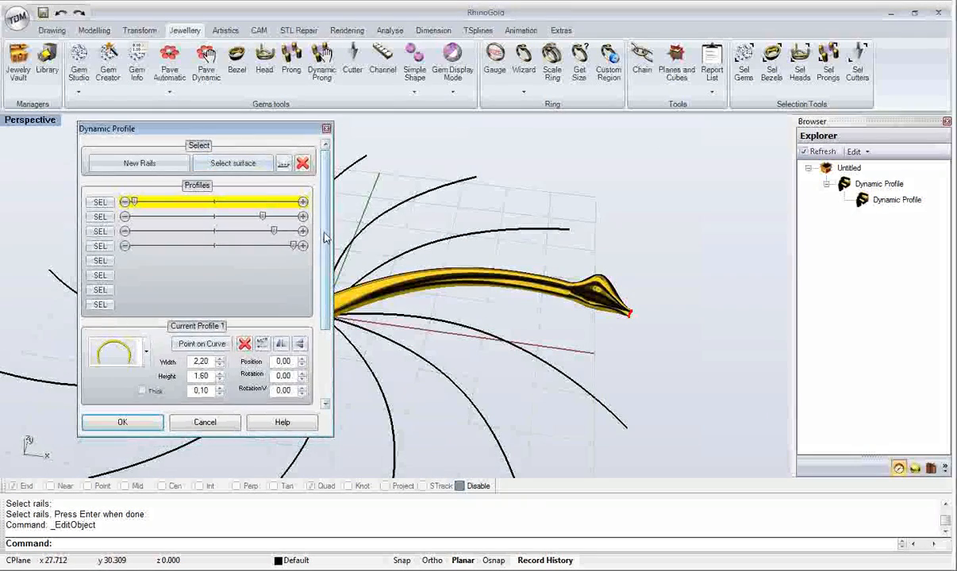
left_click_drag(325, 269, 324, 331)
right_click(219, 364)
left_click(241, 368)
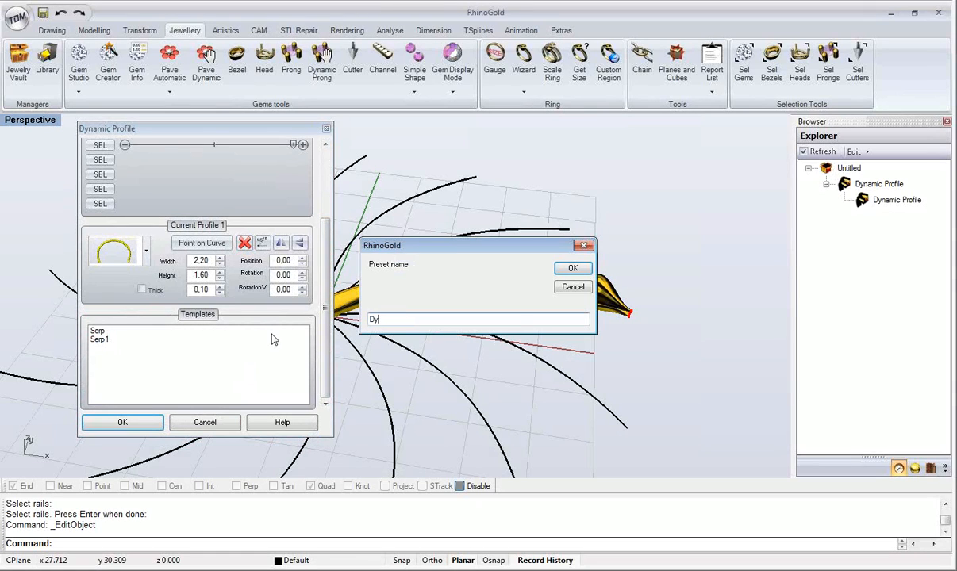
type("Dynamic 1")
key("Return")
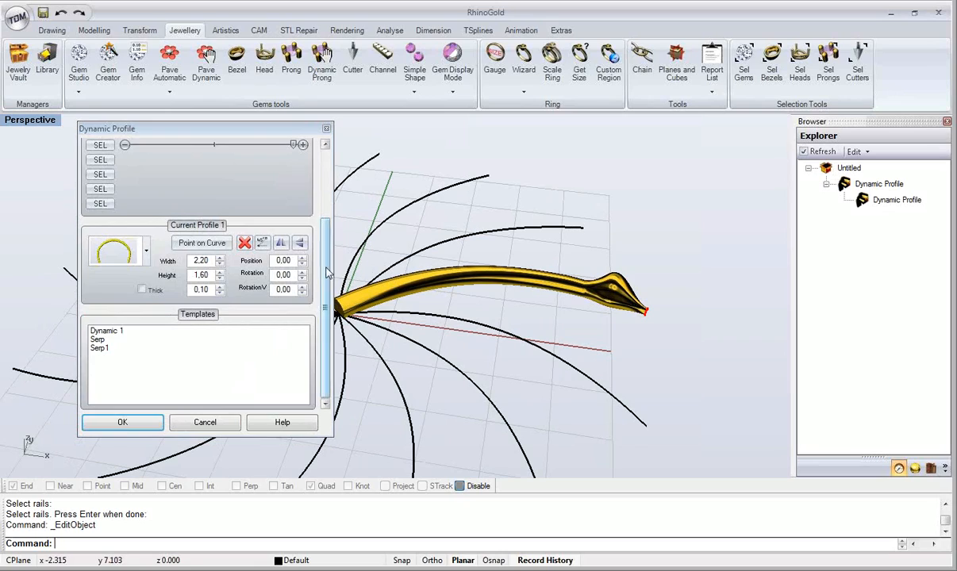
Step: Select all the arrayed curves as new rails for the Dynamic Profile and accept the resulting bodies
scroll(256, 180, "up", 5)
left_click(148, 163)
left_click_drag(524, 212, 158, 390)
key("Return")
right_click_drag(605, 319, 439, 181)
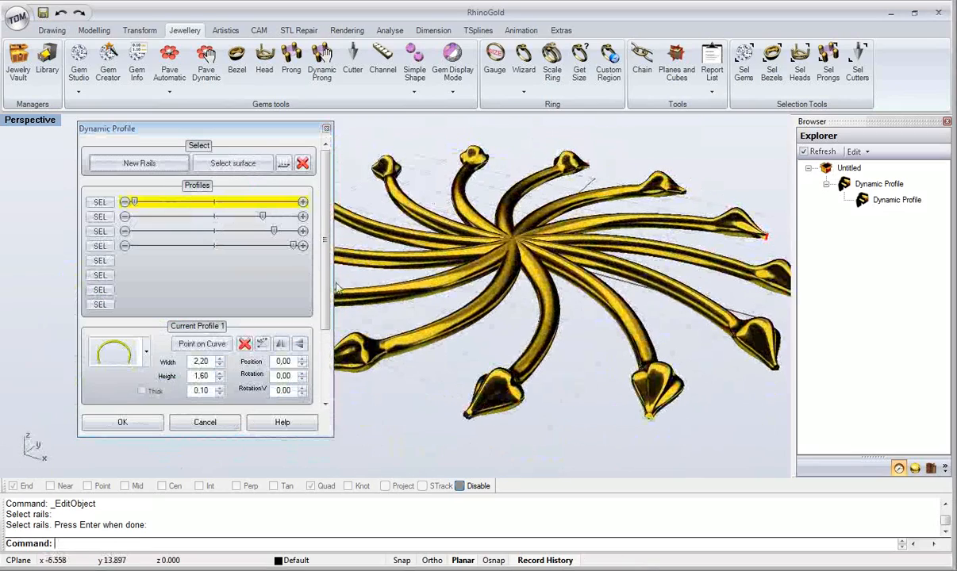
left_click(122, 422)
right_click_drag(508, 208, 549, 163)
scroll(549, 162, "up", 4)
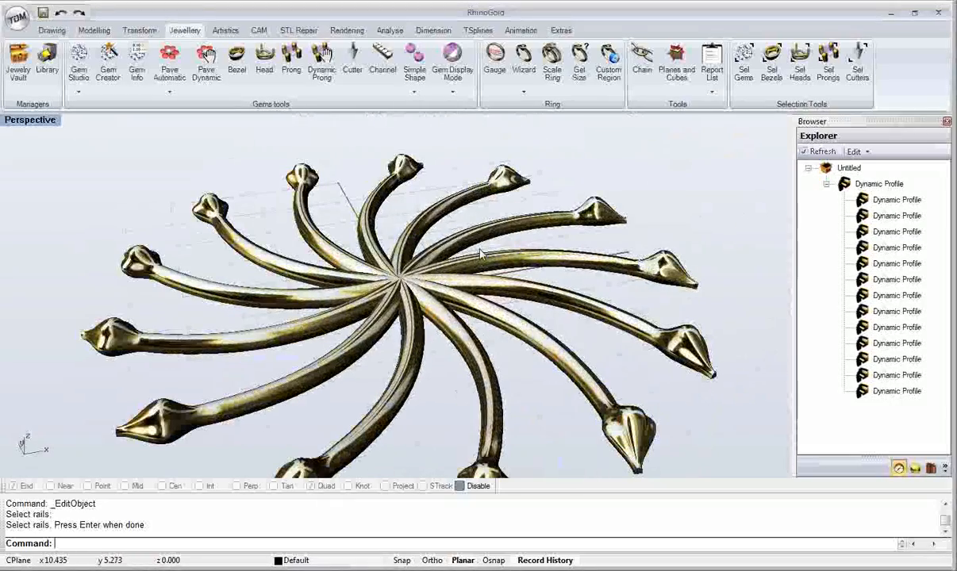
right_click_drag(479, 254, 394, 267)
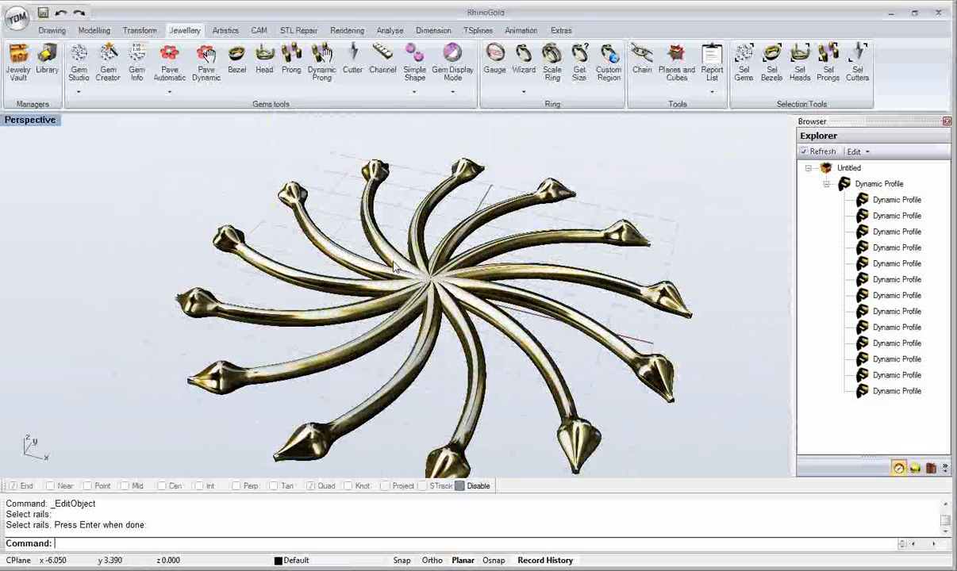
Step: Delete all the Dynamic Profile bodies together with their rail curves
scroll(394, 267, "down", 6)
scroll(394, 267, "up", 2)
right_click_drag(404, 258, 430, 277)
left_click_drag(491, 143, 255, 358)
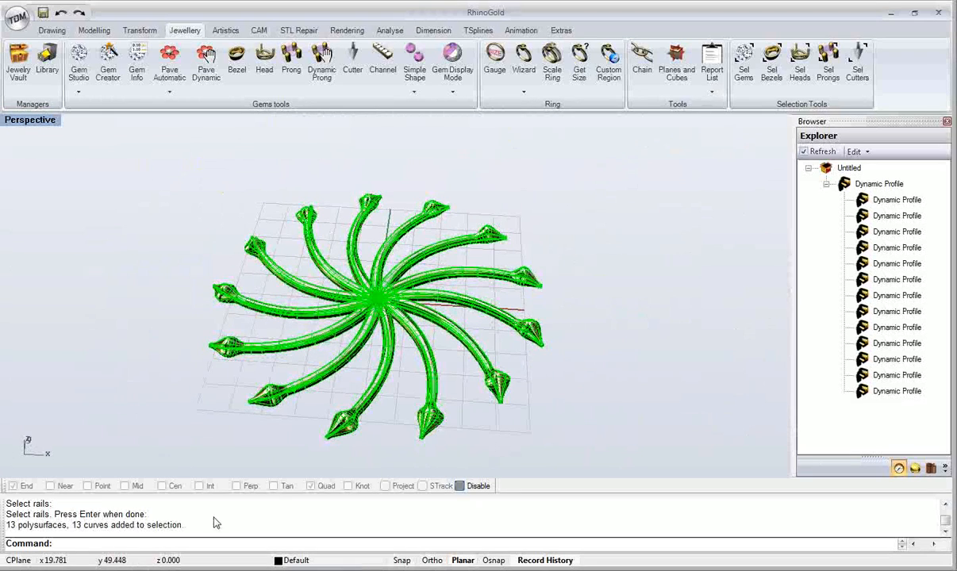
key("Delete")
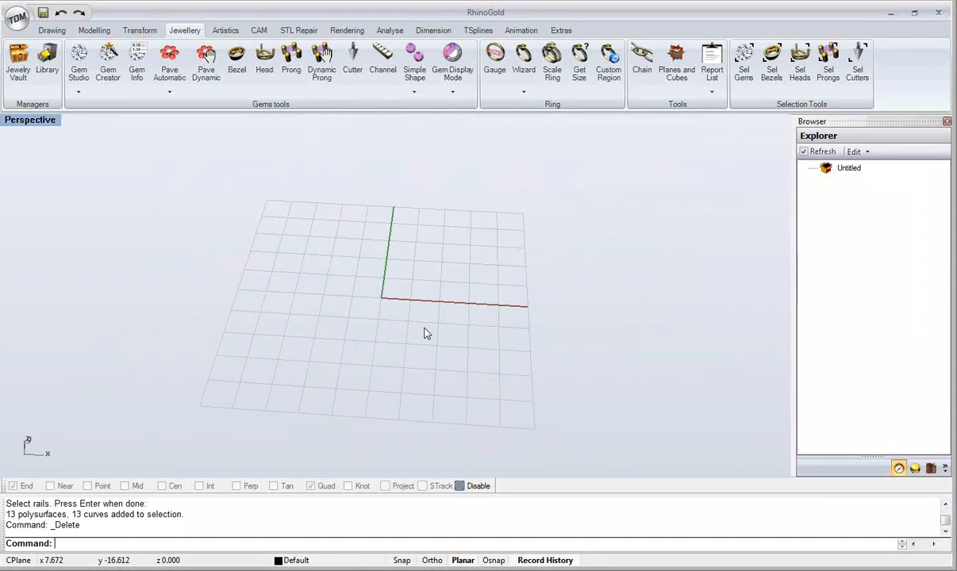
Step: Switch to PowerPoint, show the Profile Manager slide, and return to RhinoGold
key("alt+Tab")
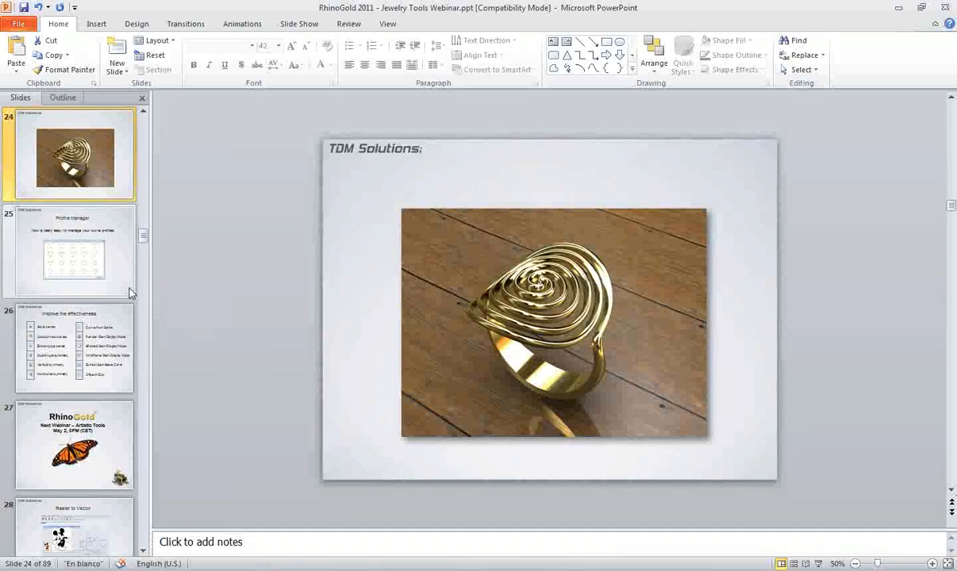
left_click(46, 248)
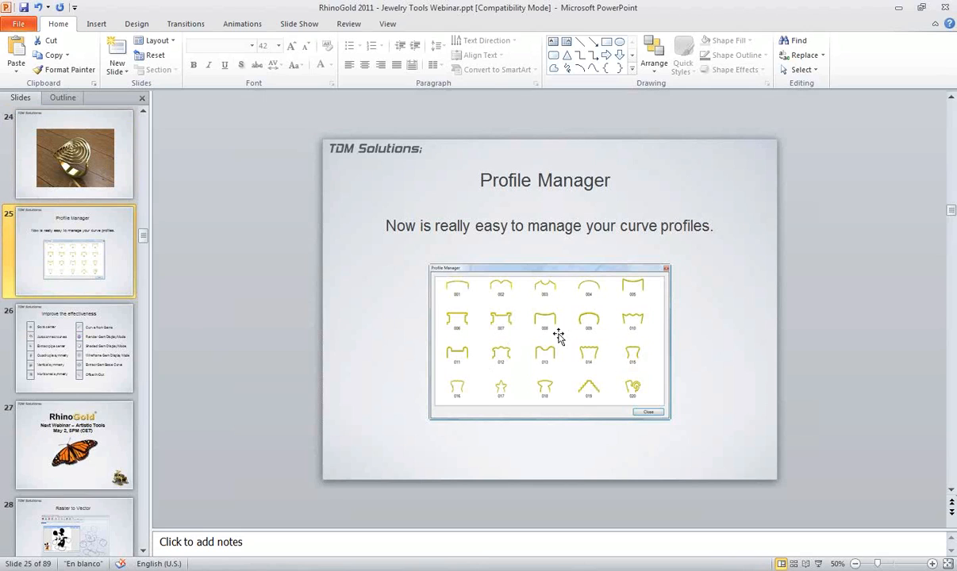
left_click(895, 7)
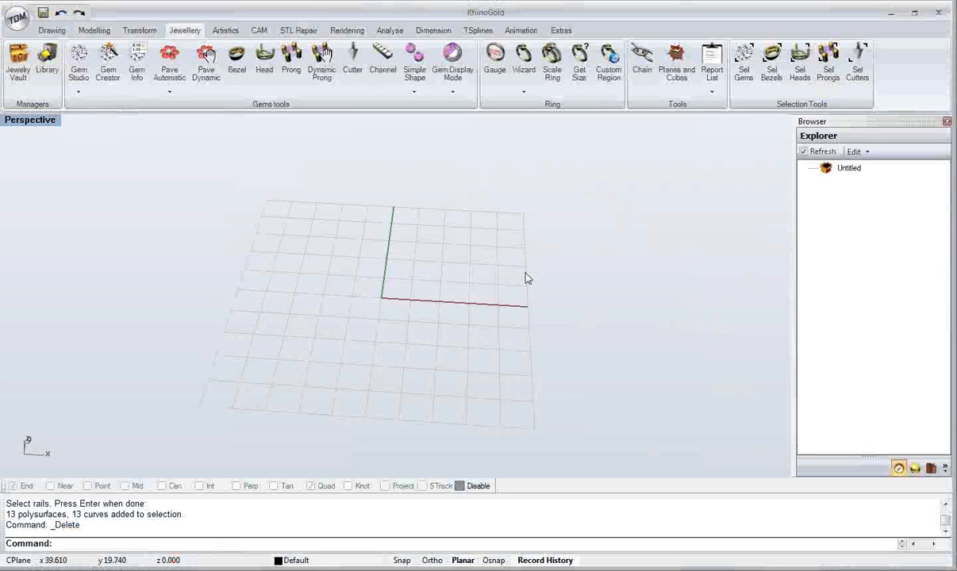
Step: Delete the stored profile My Profile with the Profile Manager and close the manager
right_click_drag(372, 280, 414, 273)
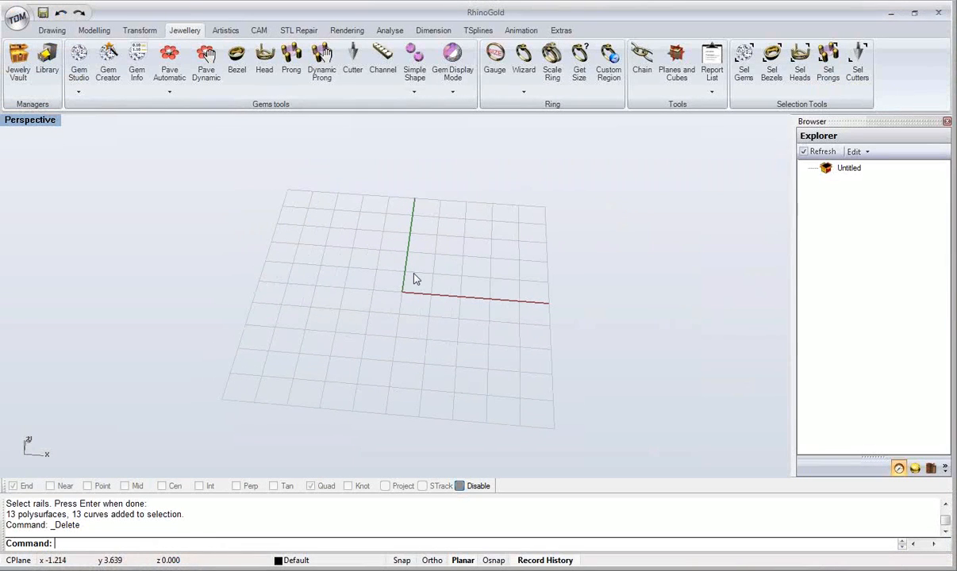
left_click(523, 94)
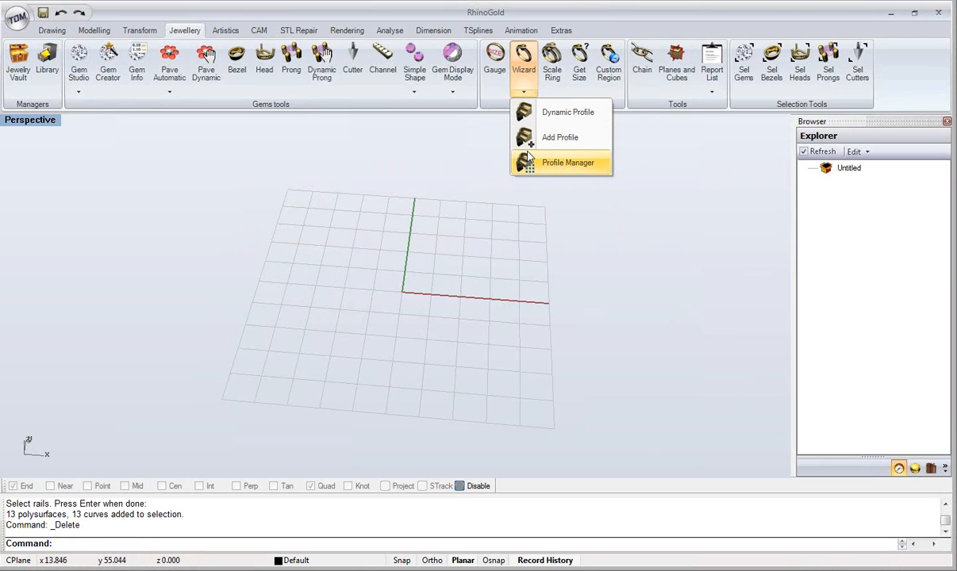
left_click(553, 163)
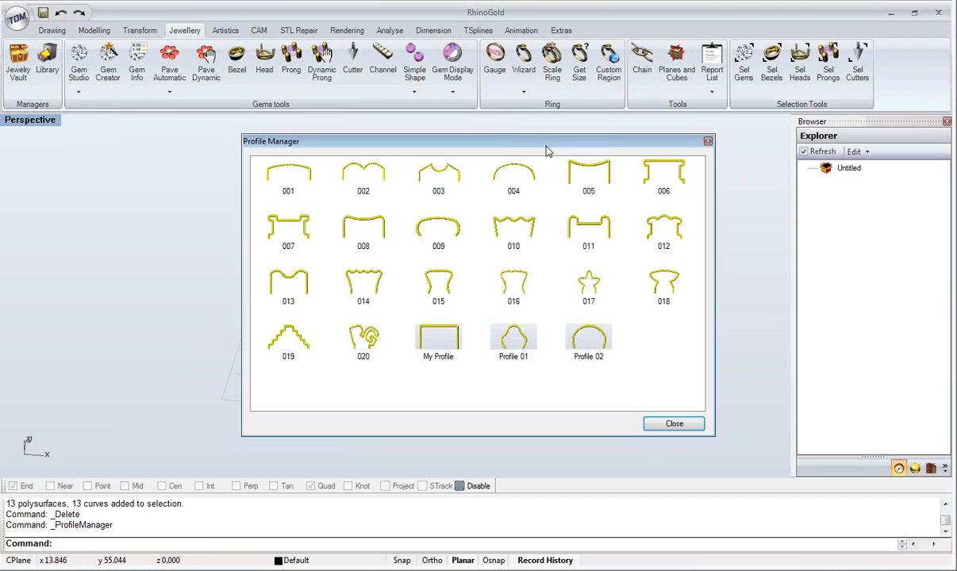
left_click_drag(545, 151, 503, 166)
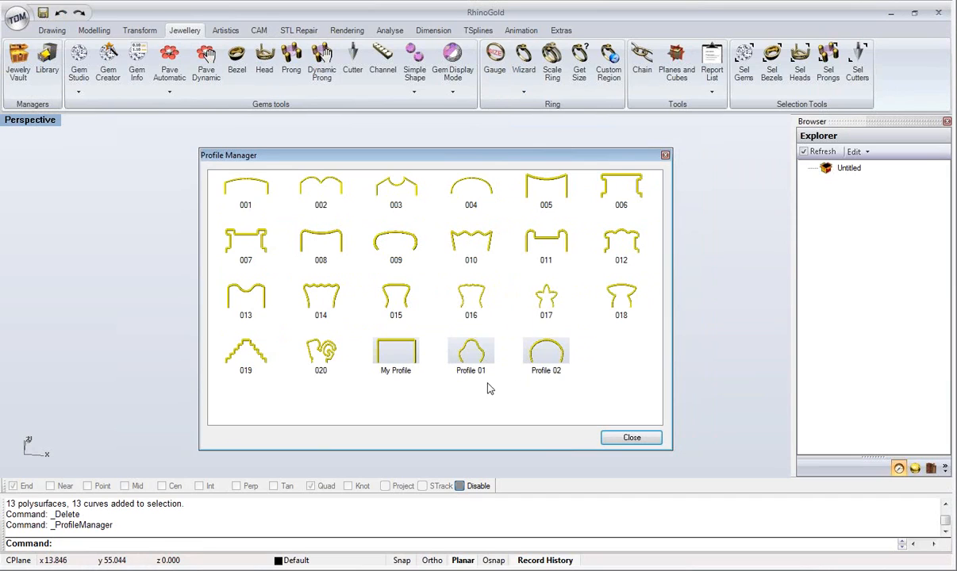
right_click(395, 343)
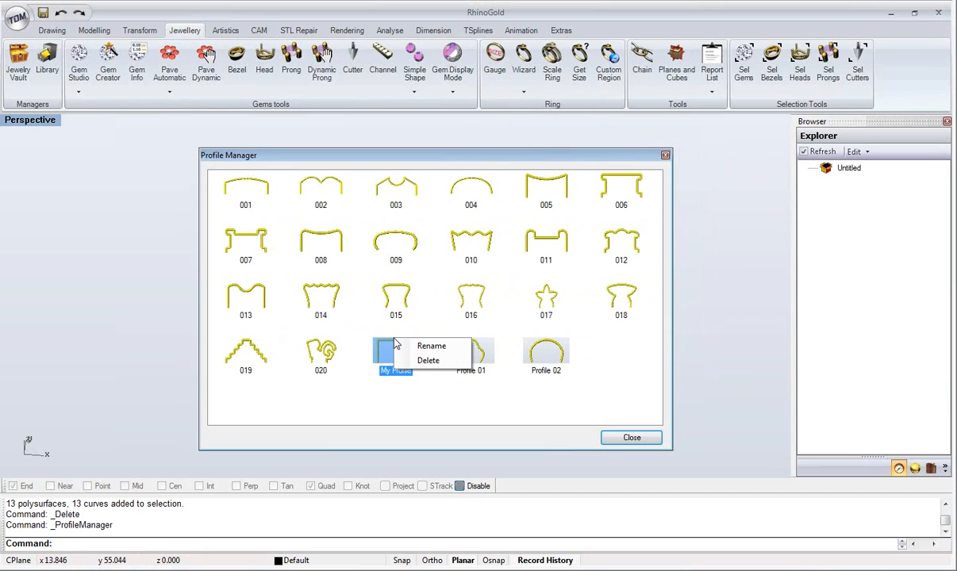
left_click(428, 361)
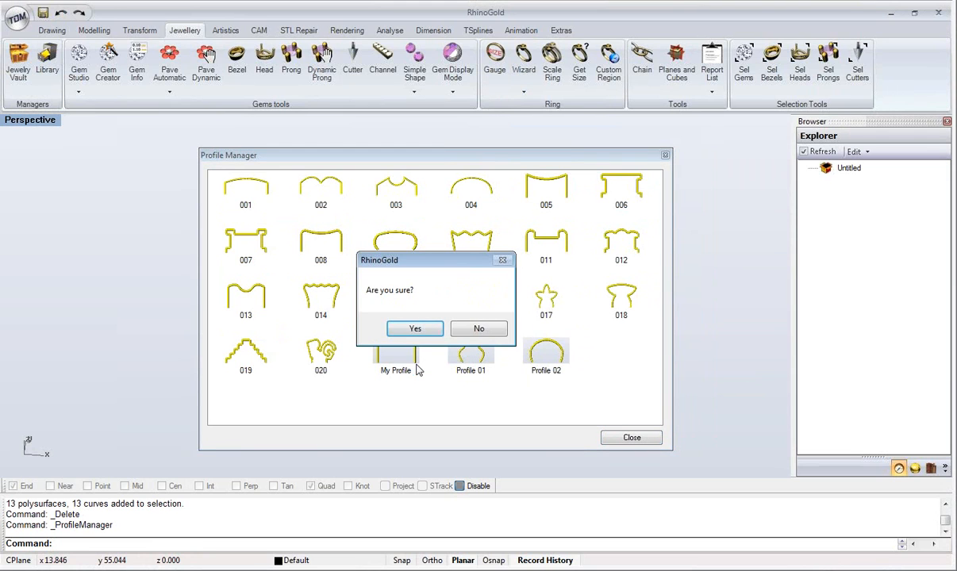
left_click(415, 330)
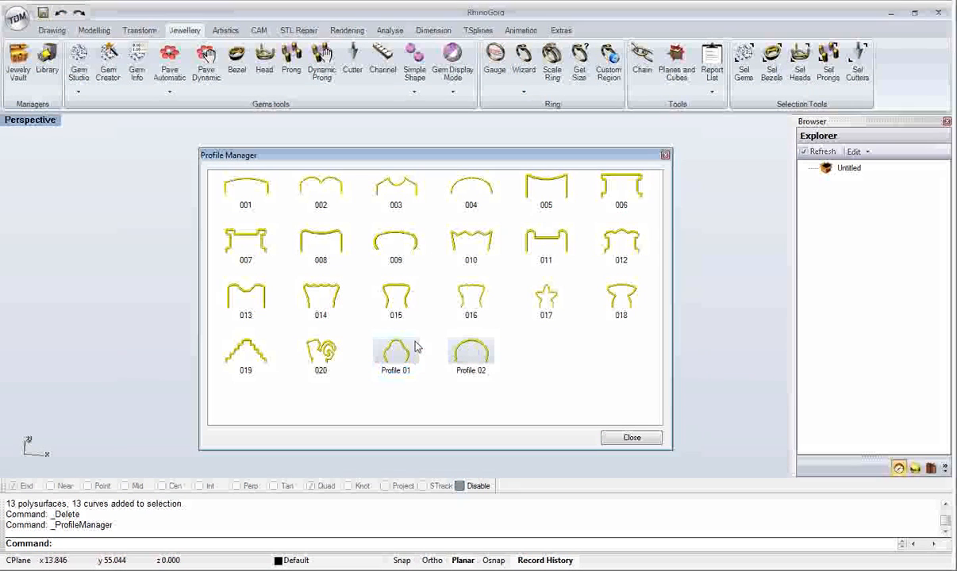
left_click(654, 439)
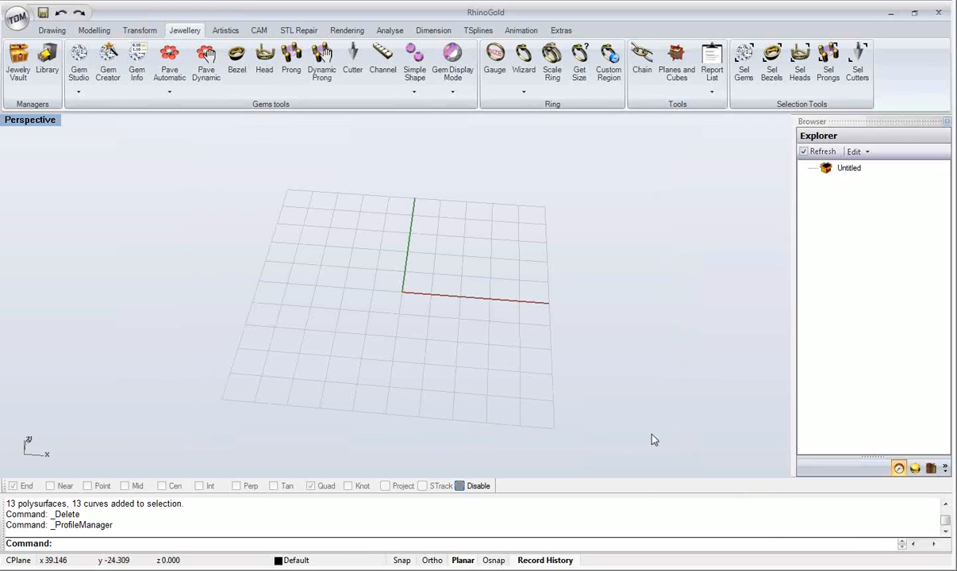
Step: Bring the library model 06 Channel.3dm into the scene
right_click_drag(459, 302, 437, 309)
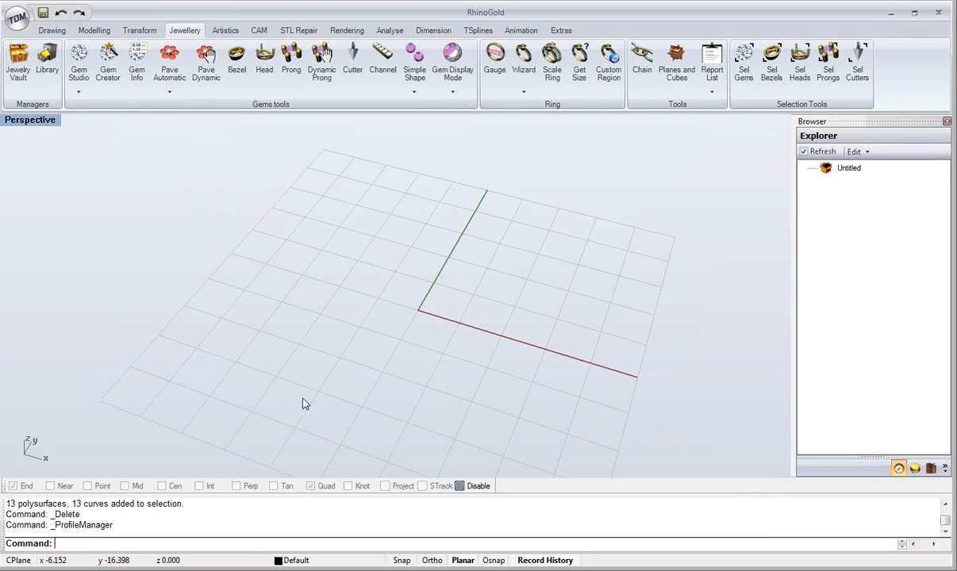
left_click(916, 468)
left_click(930, 468)
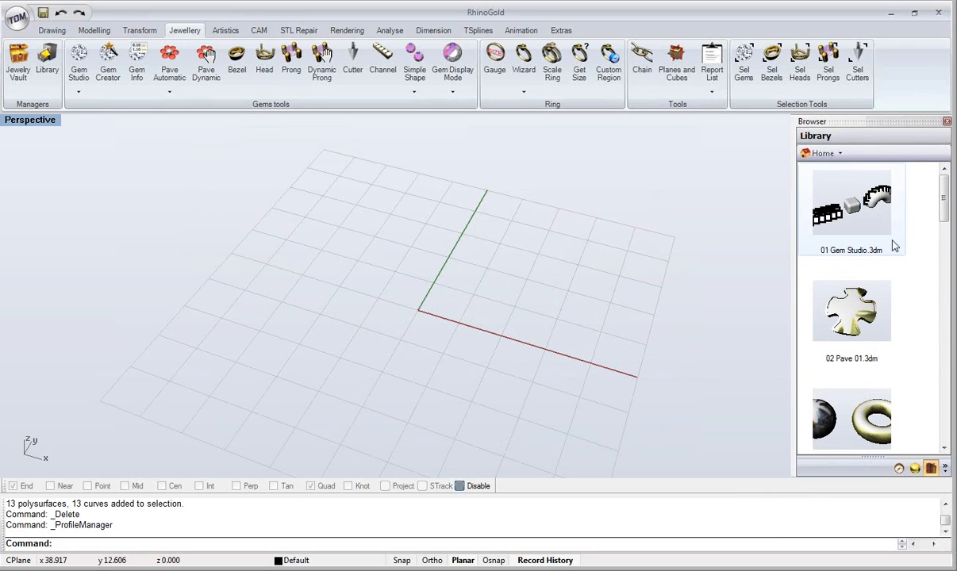
scroll(925, 278, "down", 3)
left_click_drag(872, 270, 357, 325)
left_click(361, 312)
left_click(484, 317)
mouse_move(485, 278)
right_mouse_down()
mouse_move(446, 318)
mouse_move(357, 333)
mouse_move(387, 329)
mouse_move(388, 313)
mouse_move(357, 305)
right_mouse_up()
left_click(53, 30)
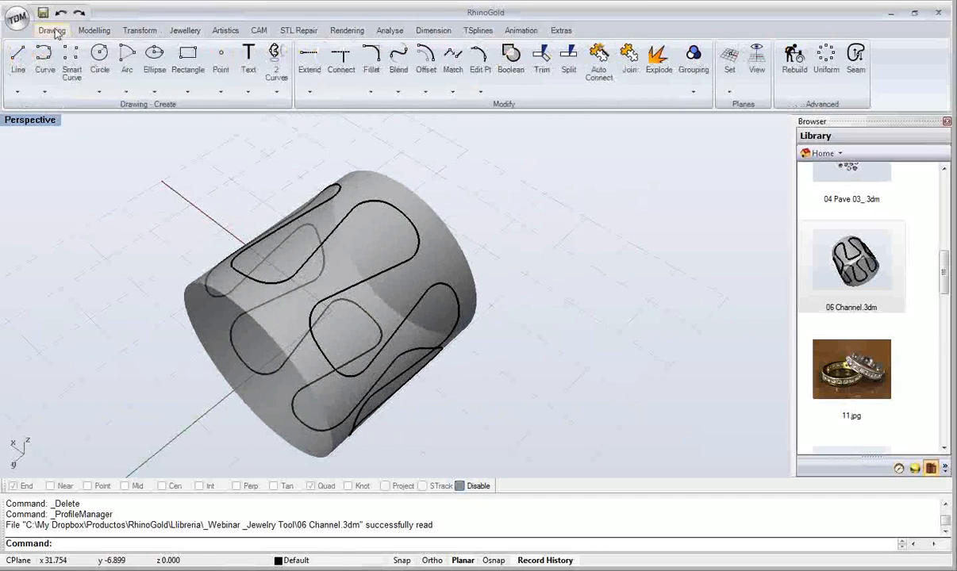
left_click(72, 63)
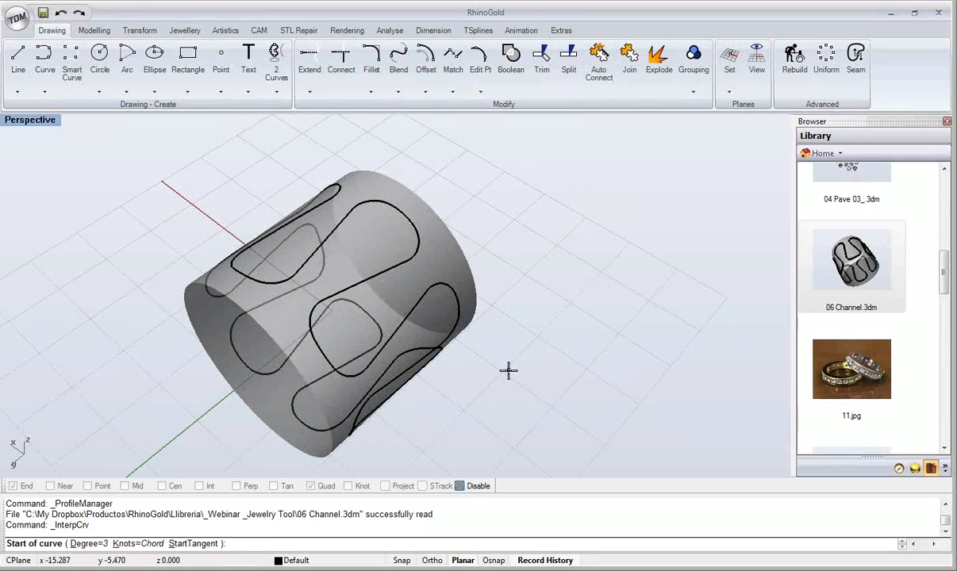
key("Escape")
Step: Hide the imported cylinder and the curve on its surface
key("ctrl+a")
middle_click(360, 273)
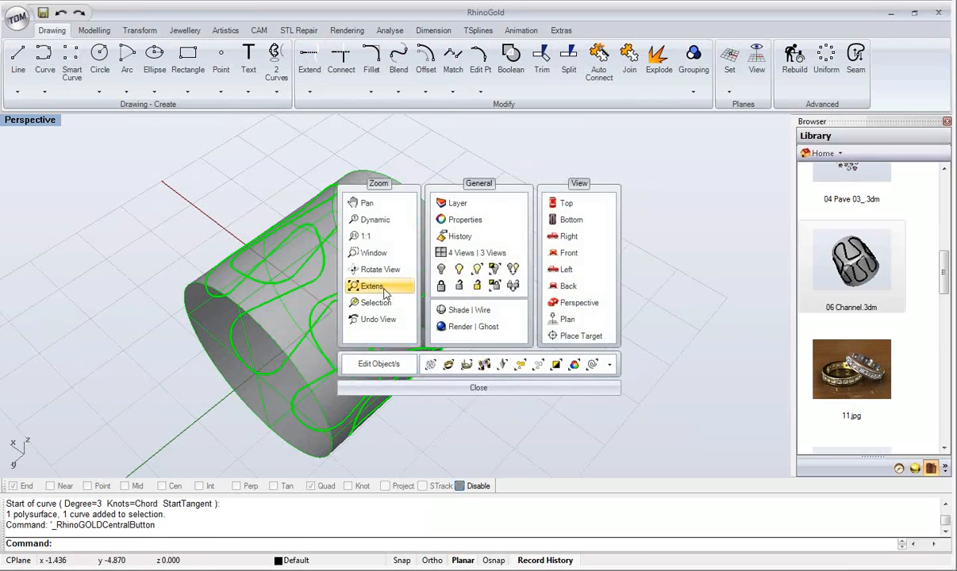
left_click(442, 271)
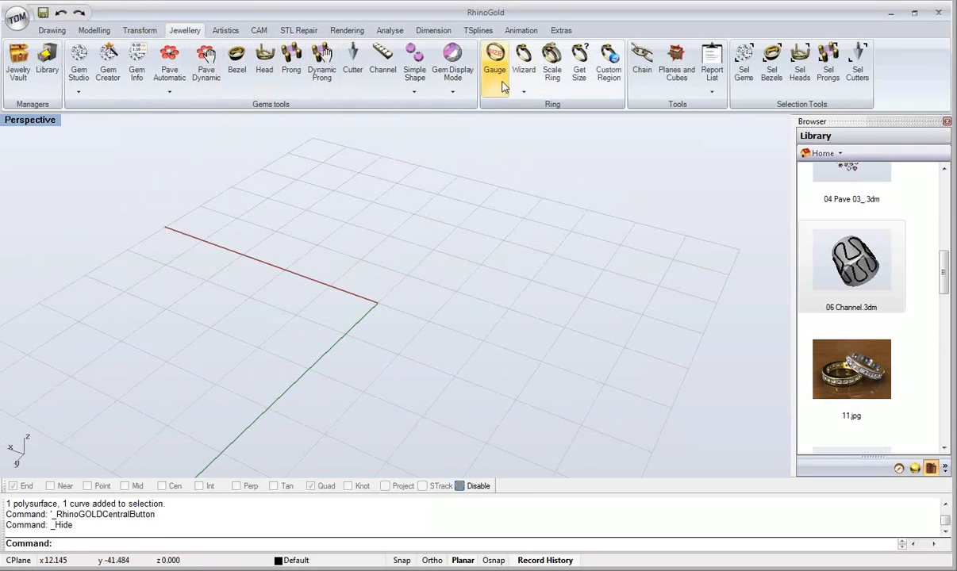
Step: Start a ring gauge circle with Gauge, choosing European standard size 16
left_click(495, 70)
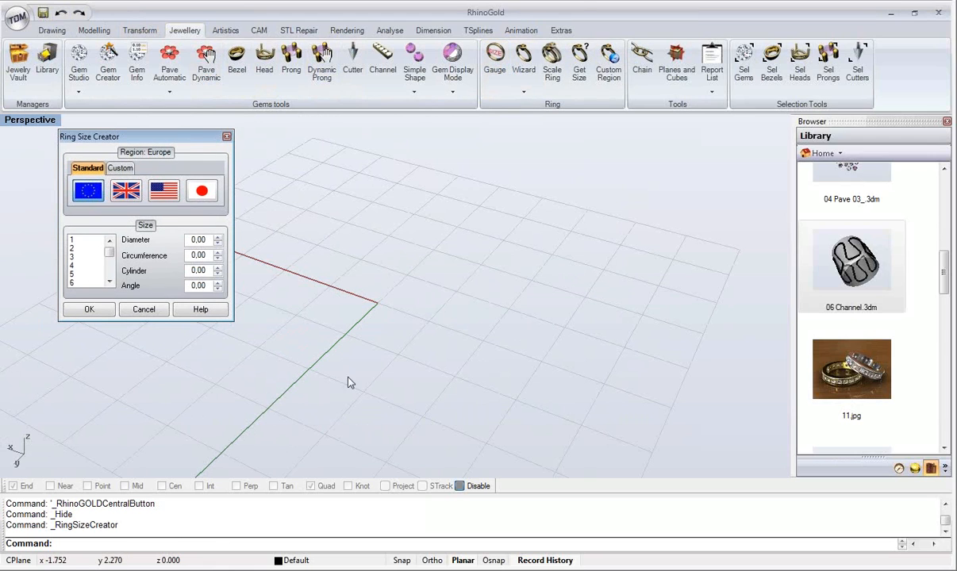
left_click(77, 282)
scroll(79, 284, "down", 3)
scroll(81, 284, "up", 1)
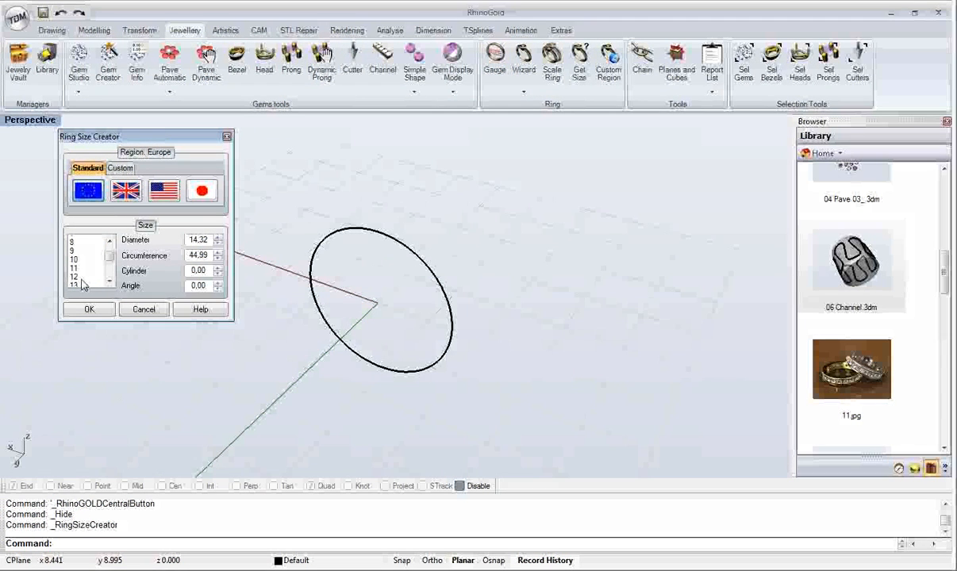
left_click(80, 284)
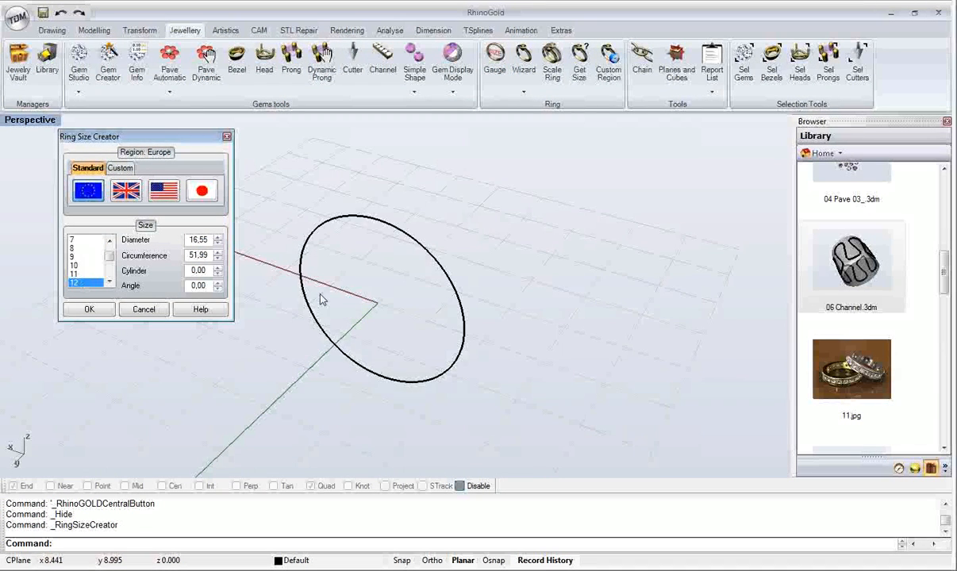
scroll(88, 269, "down", 2)
left_click(80, 283)
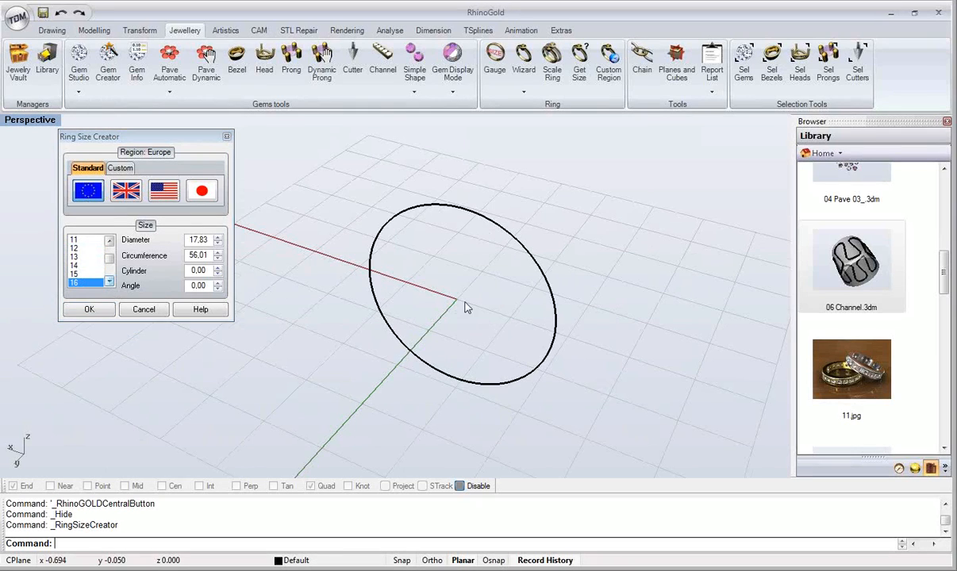
Step: Add a 12.00 cylinder to the ring gauge, leave its angle at 0.00, and create it
scroll(463, 303, "up", 3)
left_click(199, 286)
type("60")
key("Delete")
left_click(199, 271)
type("9")
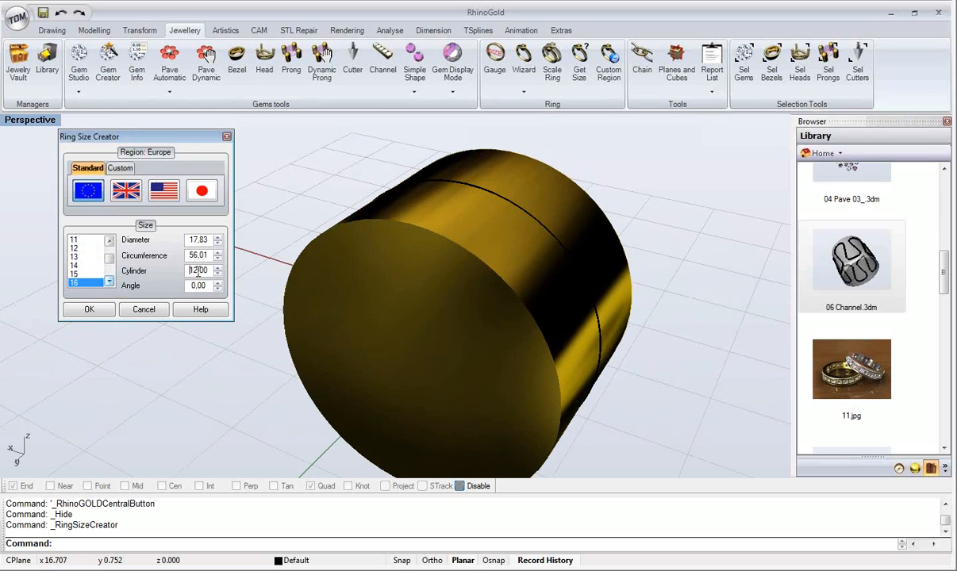
left_click(89, 309)
Step: Start a Channel setting with the ring size circle as rail and the gauge cylinder as surface
right_click_drag(321, 225, 385, 129)
left_click(382, 59)
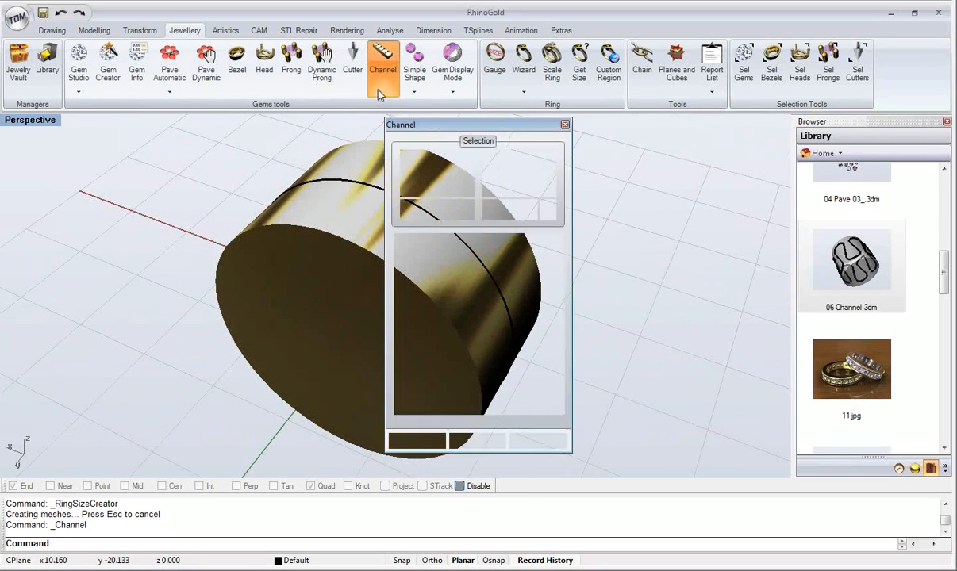
left_click(562, 204)
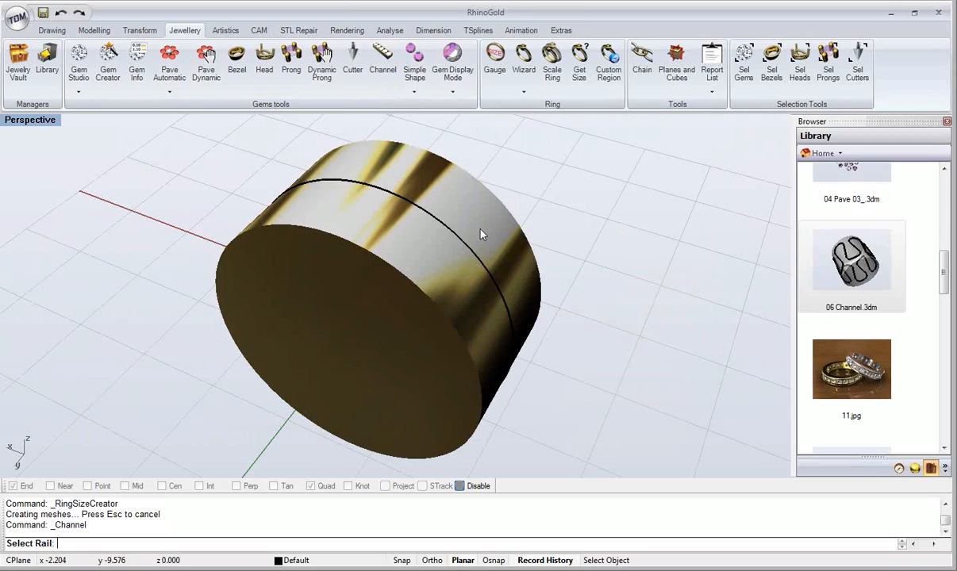
left_click(470, 252)
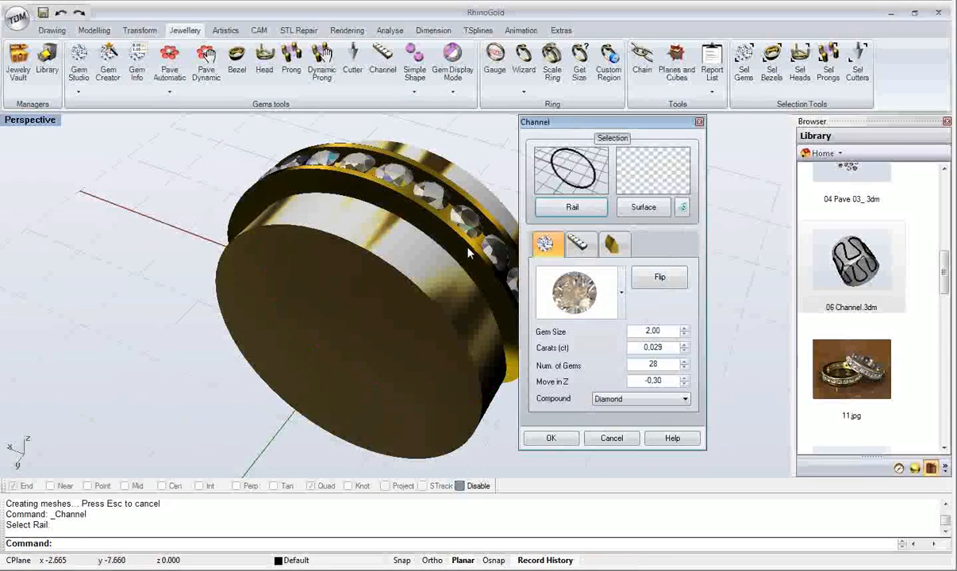
right_click_drag(398, 239, 445, 334)
left_click(635, 210)
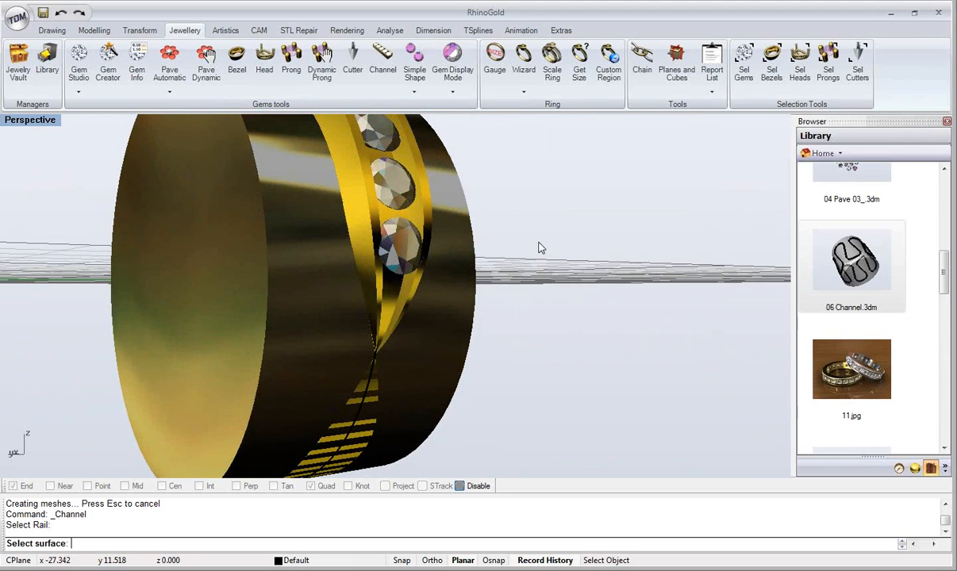
left_click(299, 273)
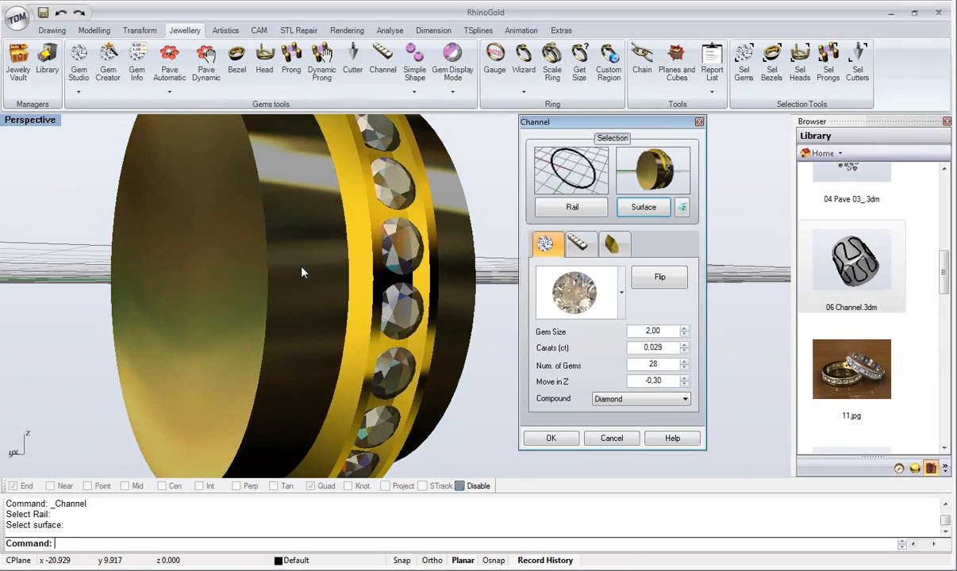
Step: Change the channel's gems from round to the square cut with clipped corners
right_click_drag(306, 220, 413, 289)
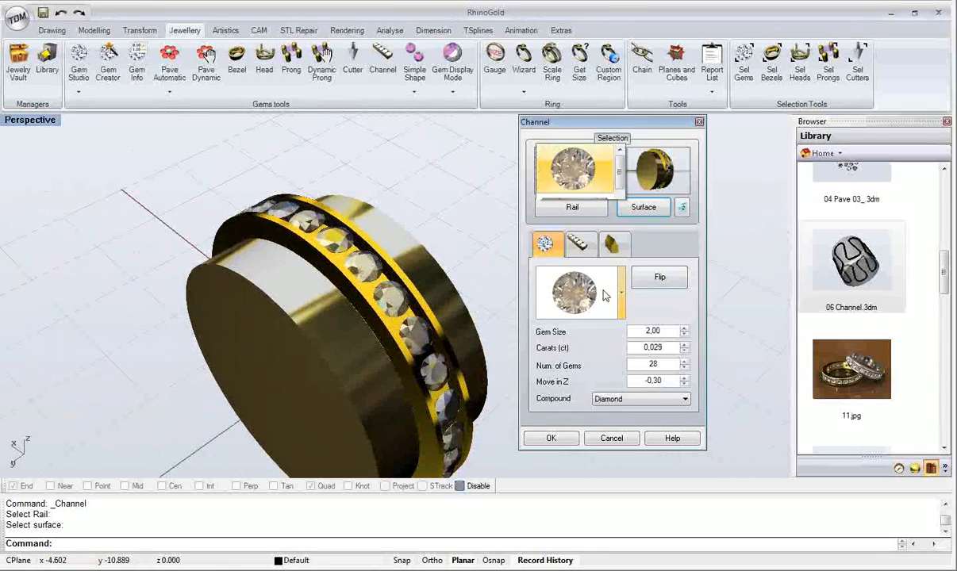
left_click(571, 279)
left_click(600, 196)
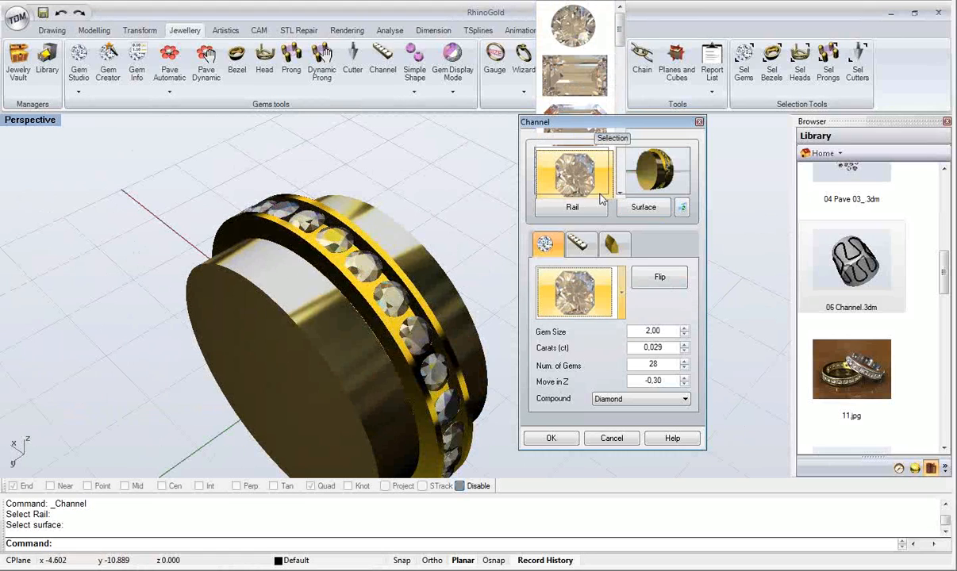
right_click_drag(412, 298, 420, 284)
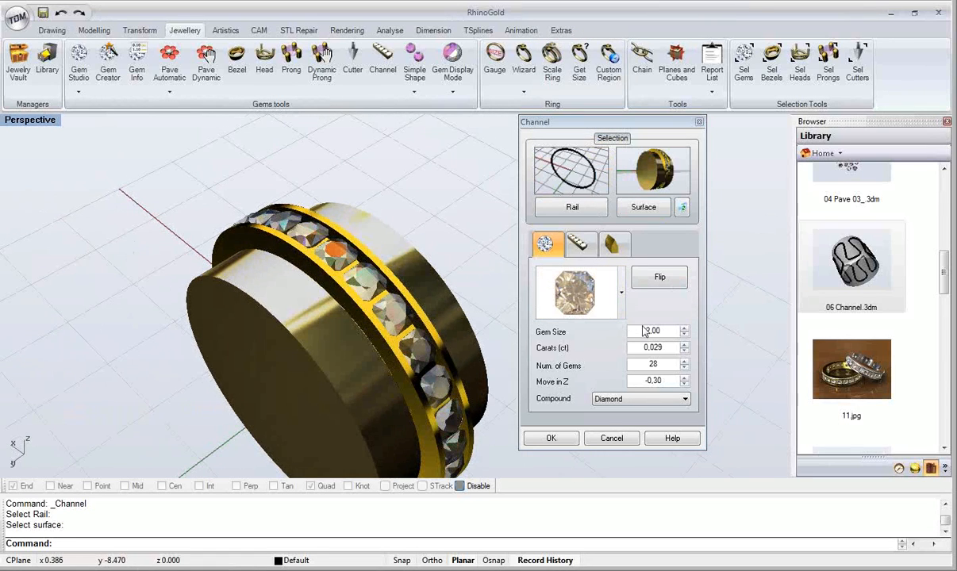
Step: Set the channel's gem size to 1.90, the number of gems to 32 and Move in Z to -0.30
left_click(684, 335)
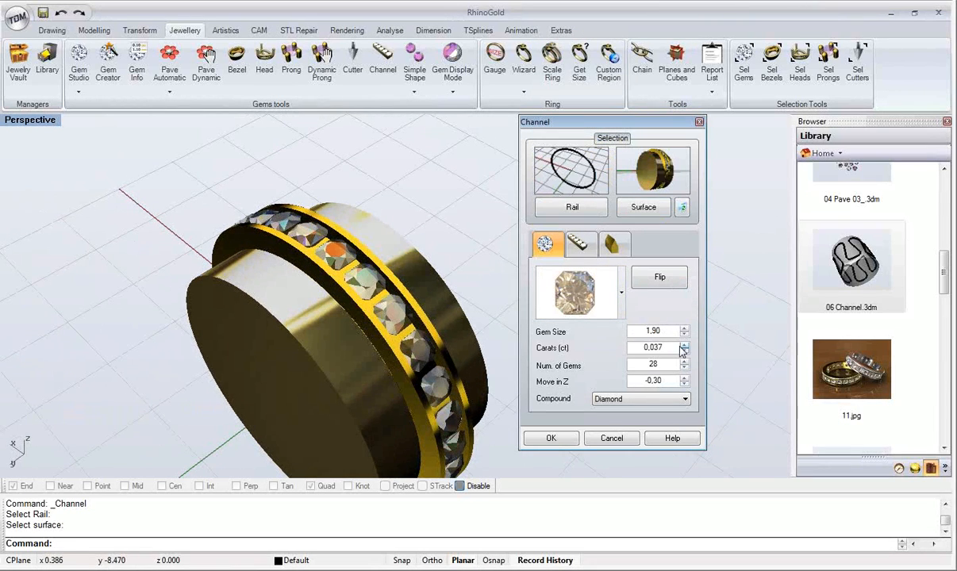
left_click(684, 362)
left_click(683, 362)
left_click(684, 361)
left_click(683, 361)
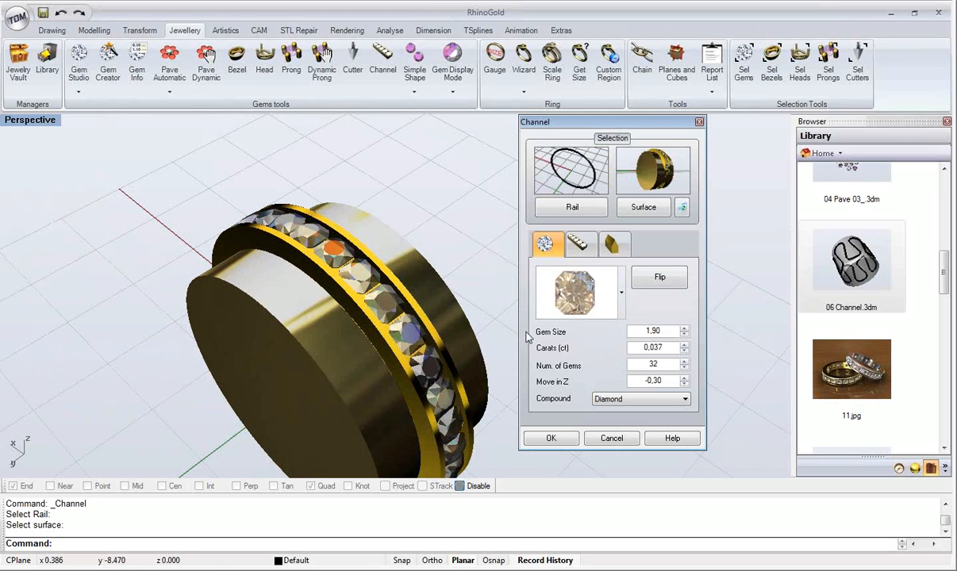
left_click(684, 379)
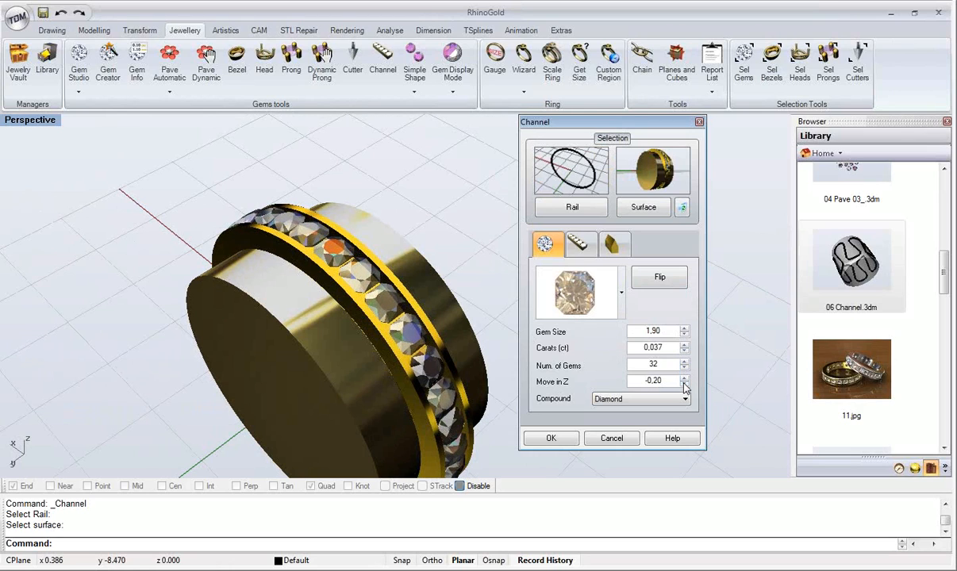
left_click(684, 384)
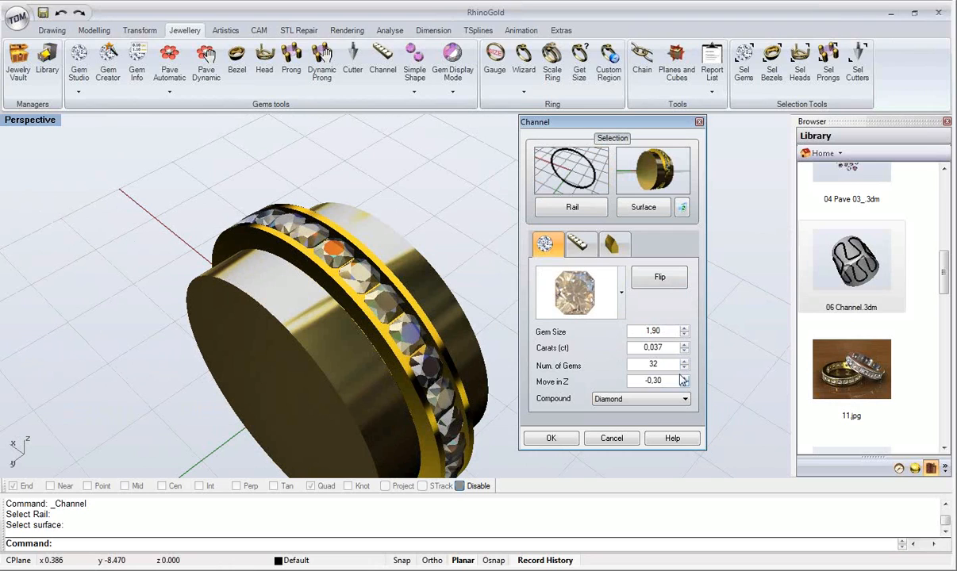
Step: Set the channel profile's dimension E to 3.30 and adjust its wall thickness B
left_click(580, 247)
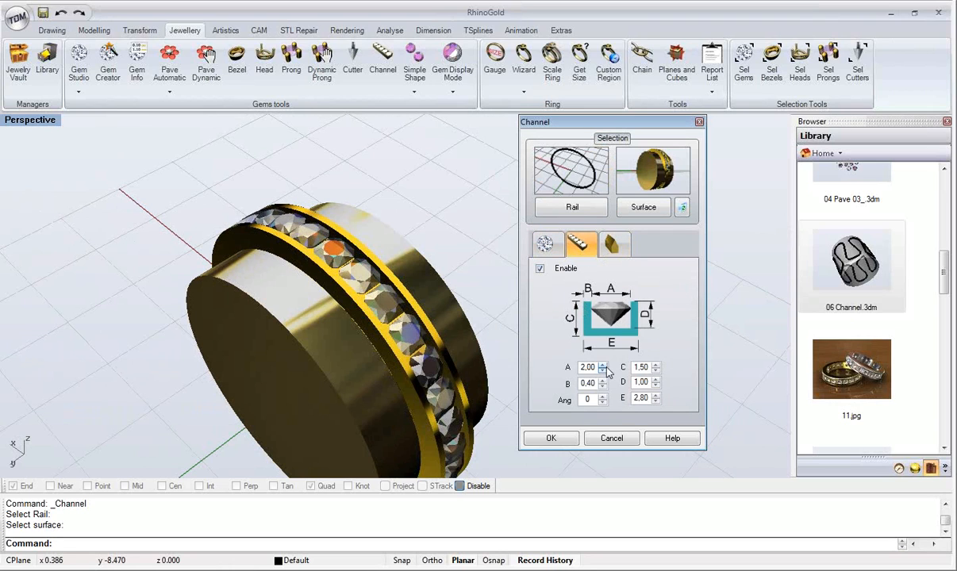
left_click(655, 395)
left_click(656, 395)
left_click(655, 395)
left_click(655, 395)
left_click(655, 395)
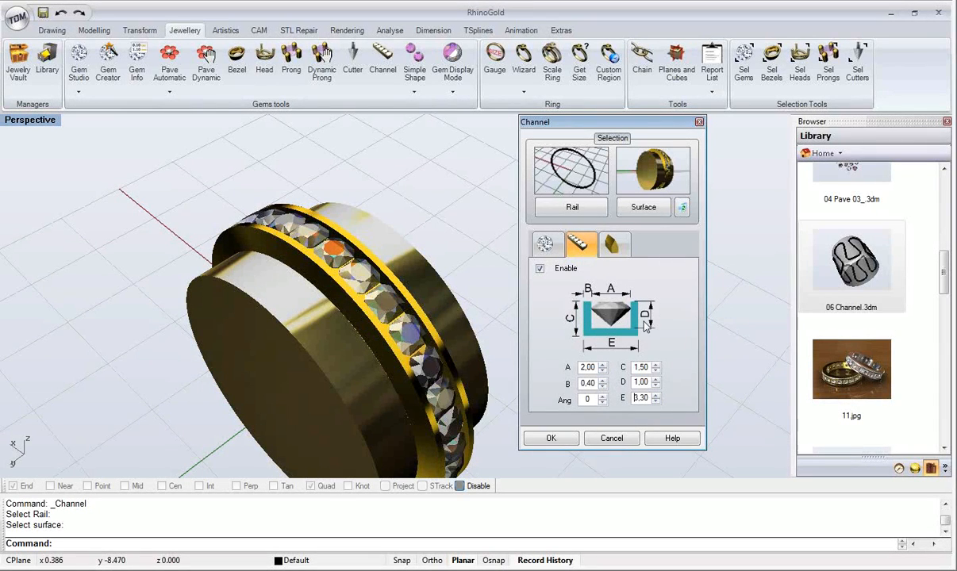
left_click(603, 380)
Step: Review the cutter settings, leave the cutter disabled, and create the channel ring with its gems
right_click_drag(333, 262, 476, 317)
left_click(611, 244)
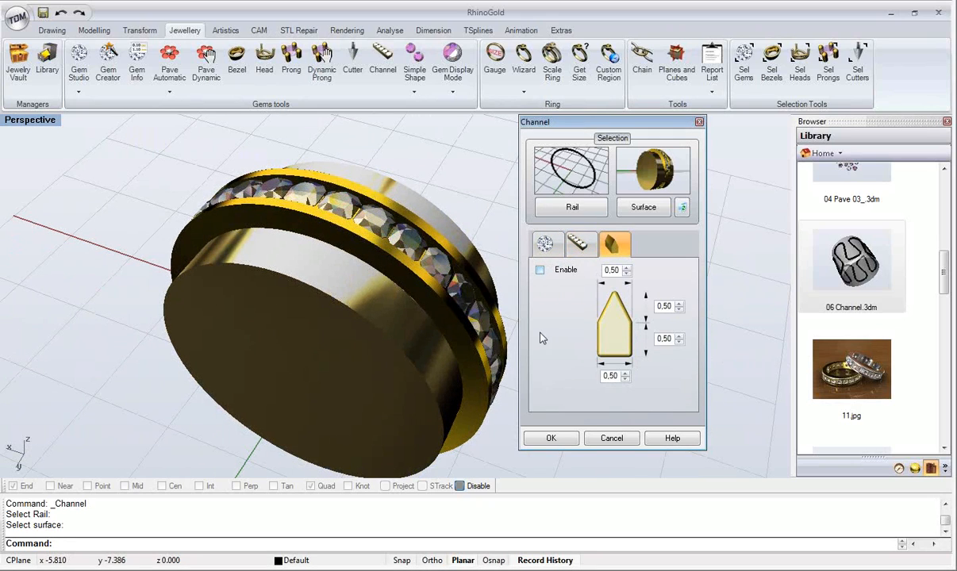
left_click(550, 438)
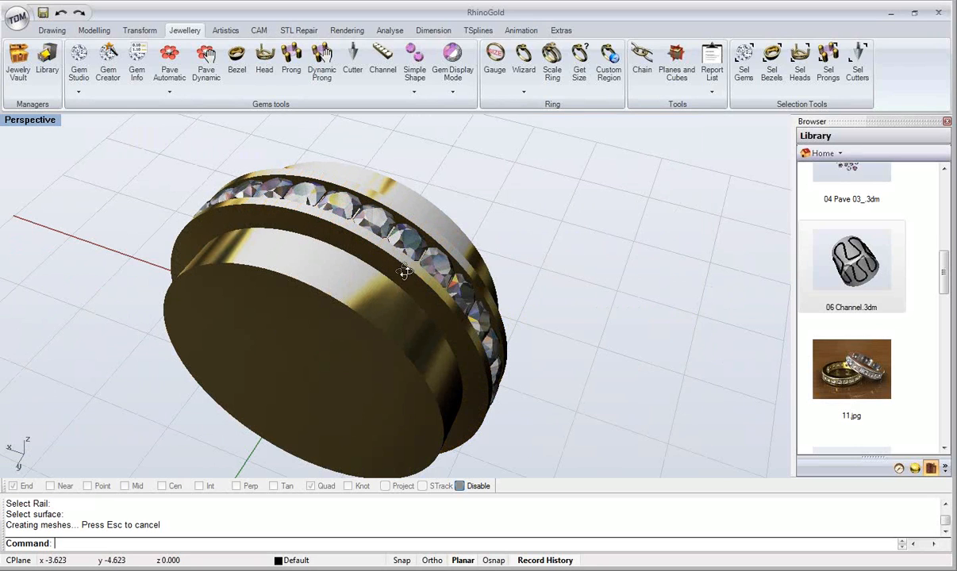
Step: Delete the gauge cylinder from inside the channel ring
right_click_drag(406, 271, 357, 280)
left_click(268, 321)
key("Delete")
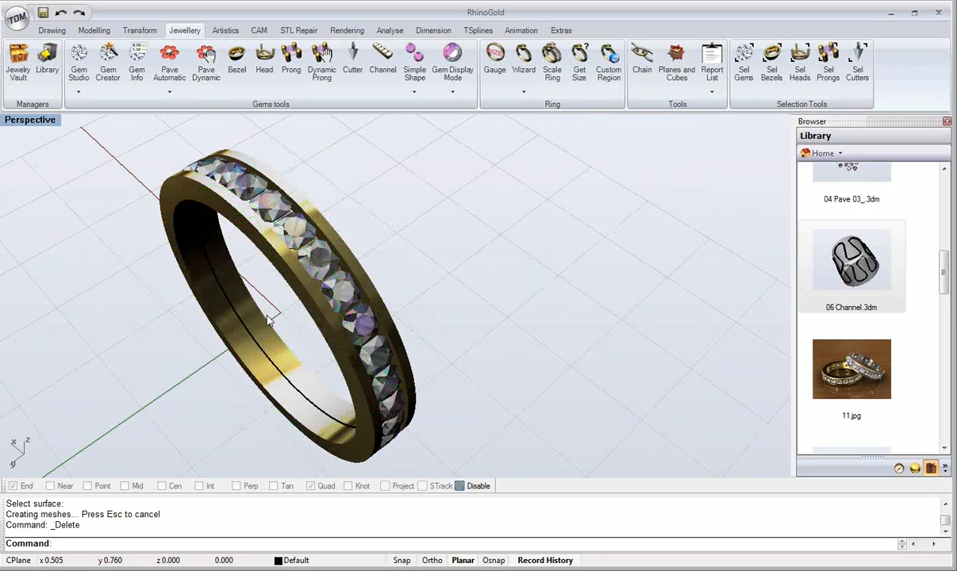
Step: Inspect the finished channel ring, then delete it together with its gems and size circle
right_click_drag(268, 320, 452, 296)
right_click_drag(542, 309, 450, 316)
left_click_drag(549, 190, 374, 322)
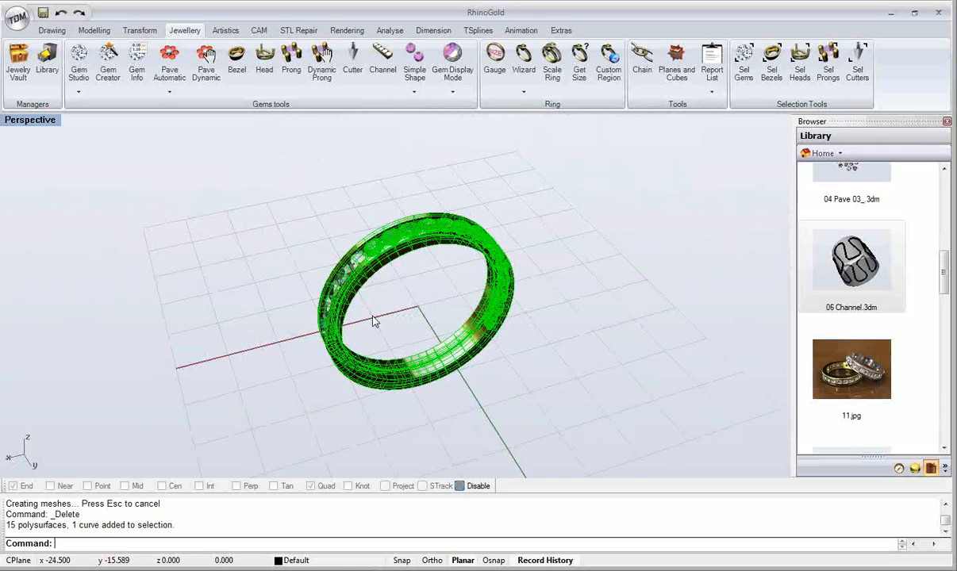
key("Delete")
left_click_drag(257, 218, 655, 461)
key("Delete")
Step: Show the hidden library cylinder and the looping curve on its surface again
scroll(477, 281, "up", 3)
middle_click(477, 281)
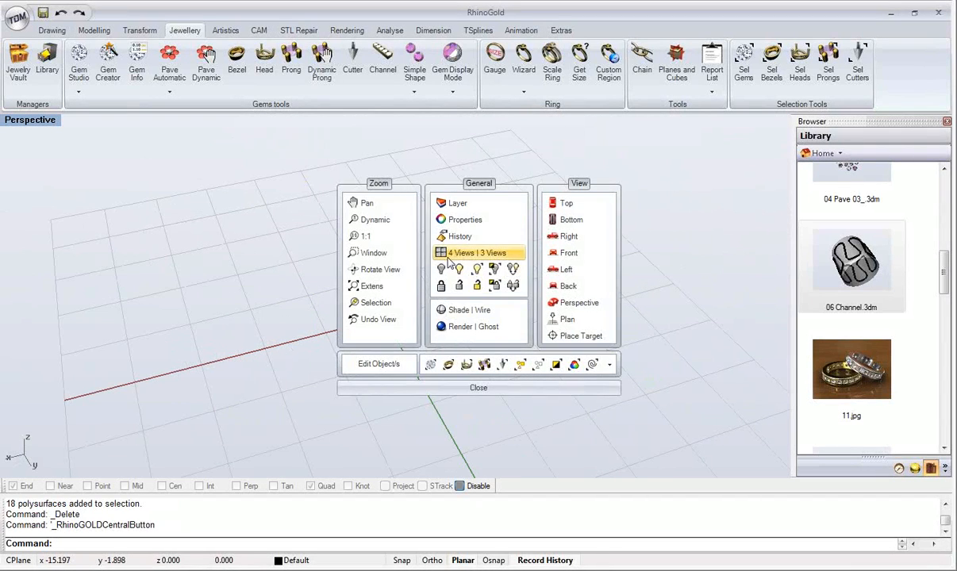
left_click(458, 277)
right_click_drag(459, 278, 278, 253)
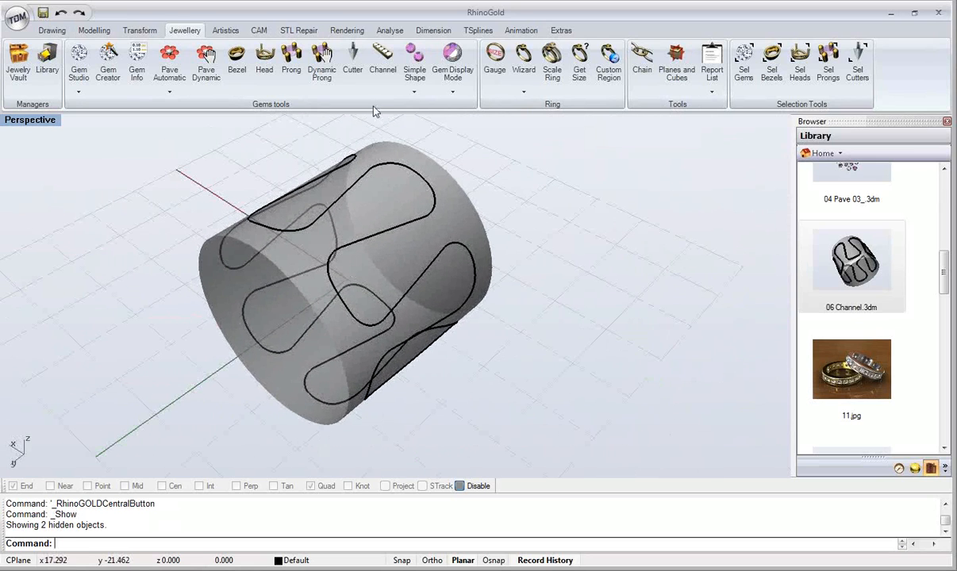
Step: Create a Channel setting with the looping curve as rail and the cylinder as surface, using 107 round diamonds of size 2.00
left_click(381, 65)
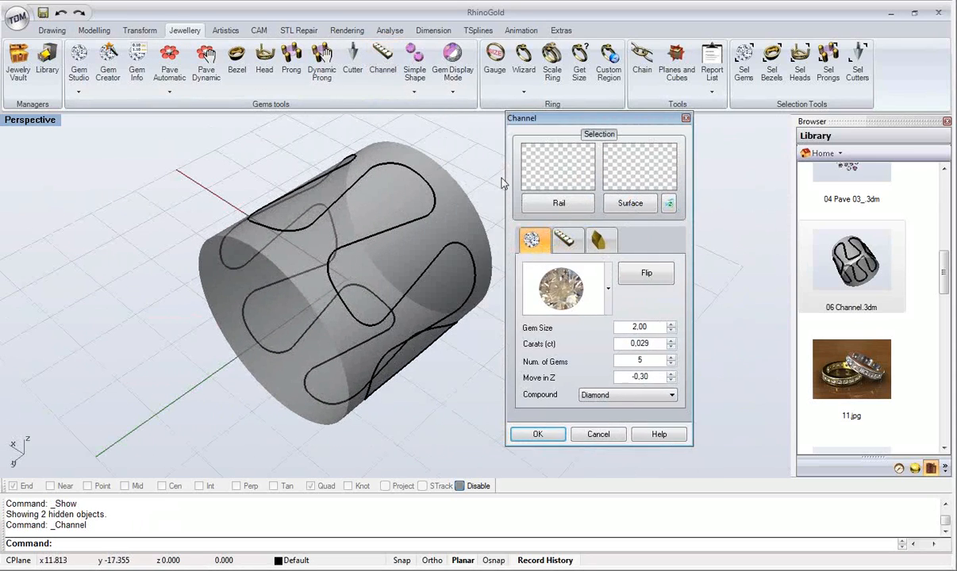
left_click(559, 203)
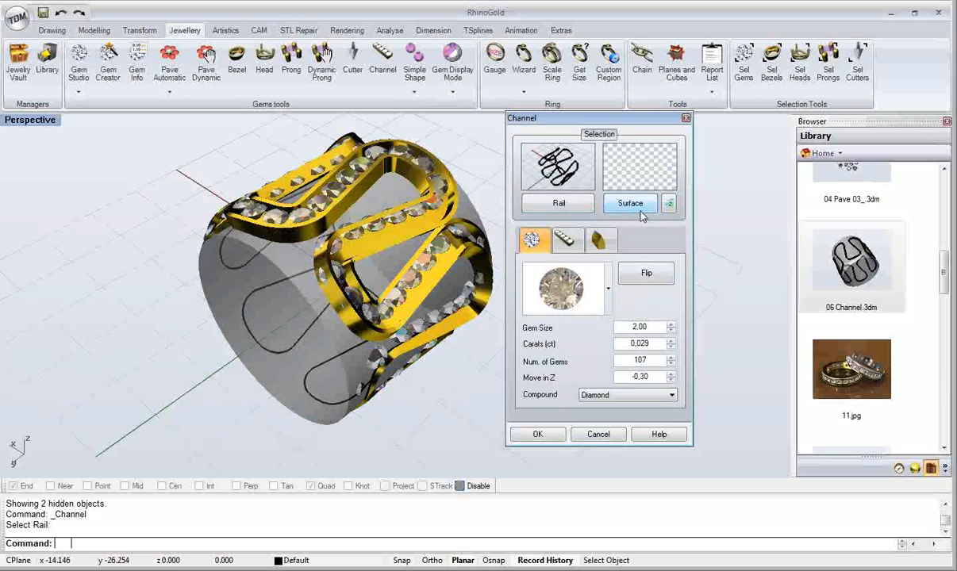
left_click(639, 213)
left_click(278, 262)
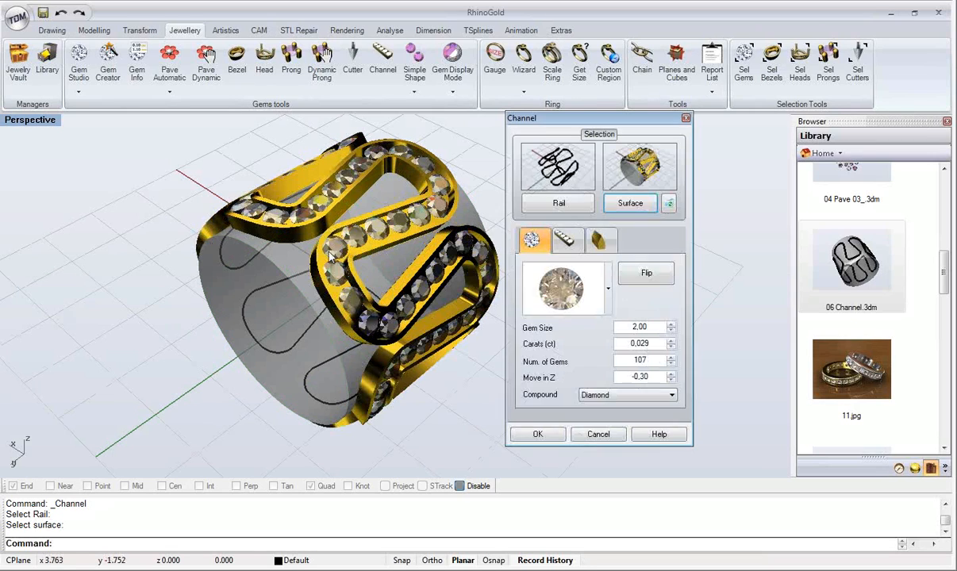
right_click_drag(352, 251, 280, 317)
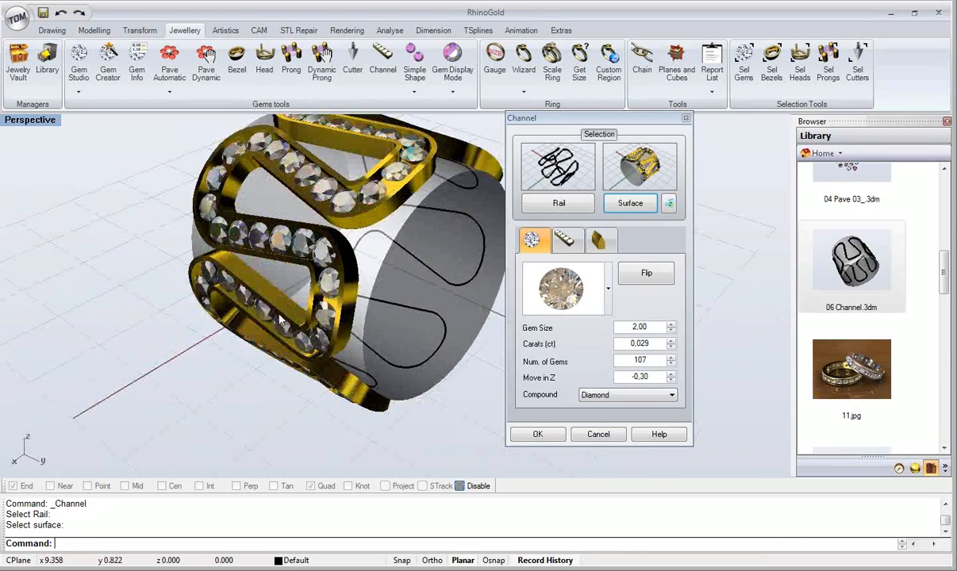
scroll(280, 317, "up", 2)
right_click_drag(321, 212, 374, 251)
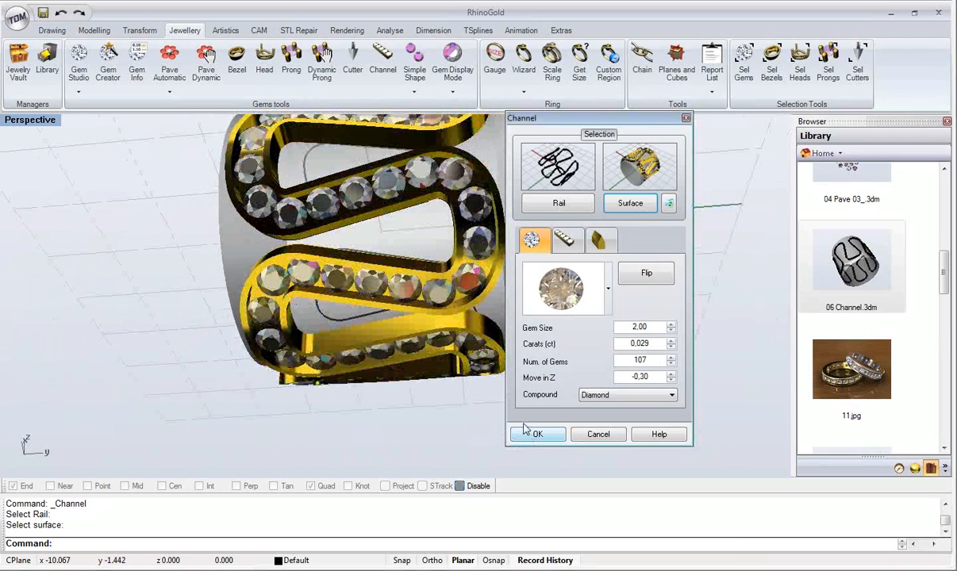
left_click(529, 434)
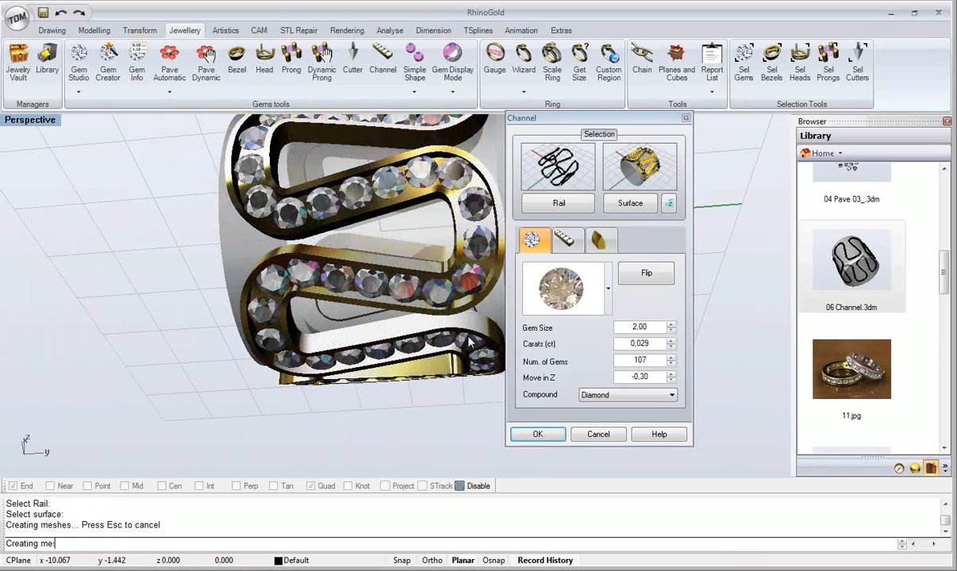
Step: Delete the supporting cylinder inside the looping channel ring and inspect the ring
right_click_drag(450, 280, 395, 345)
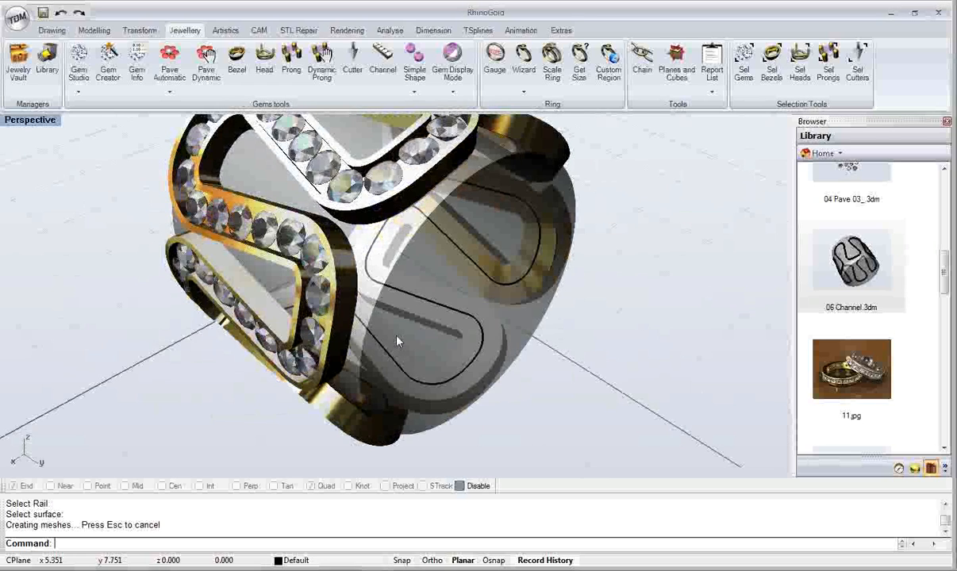
left_click(397, 341)
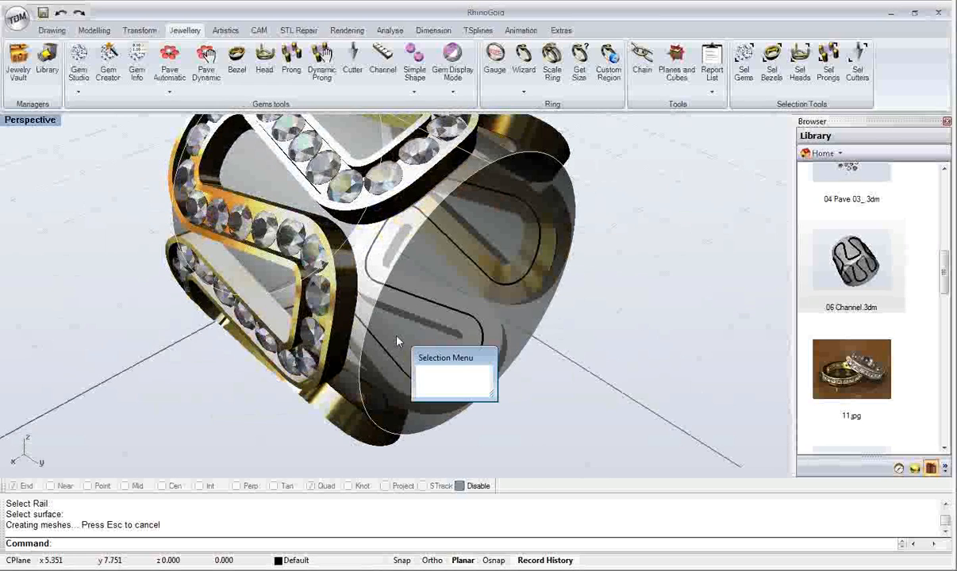
key("Return")
key("Delete")
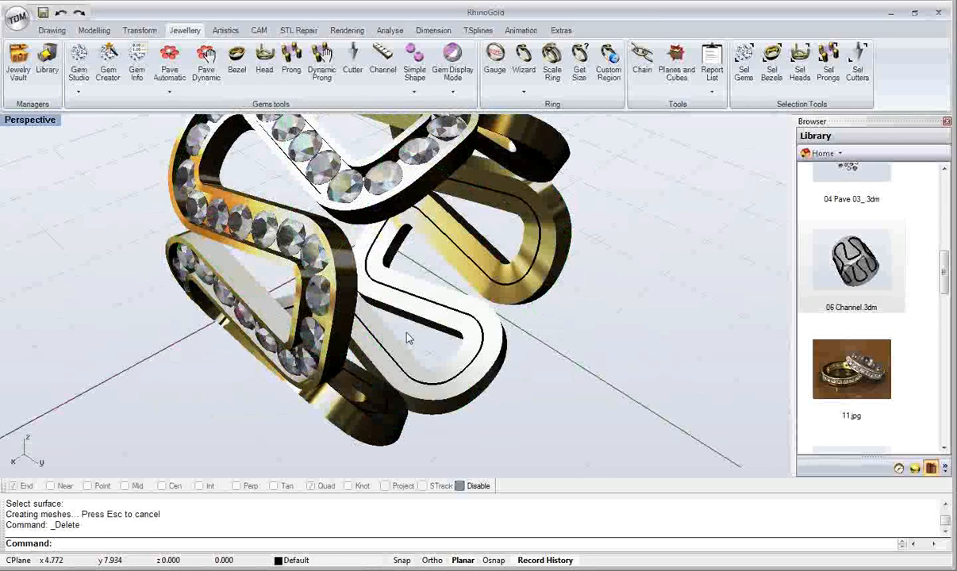
right_click_drag(438, 330, 441, 361)
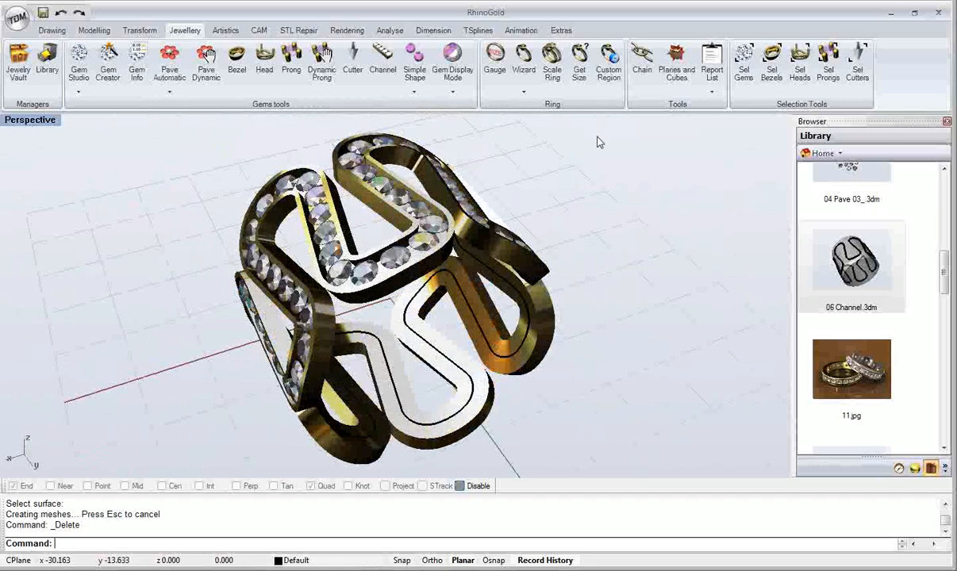
Step: Switch to PowerPoint, present the slides from Profile Manager to the next-webinar announcement, and return to RhinoGold
key("alt+Tab")
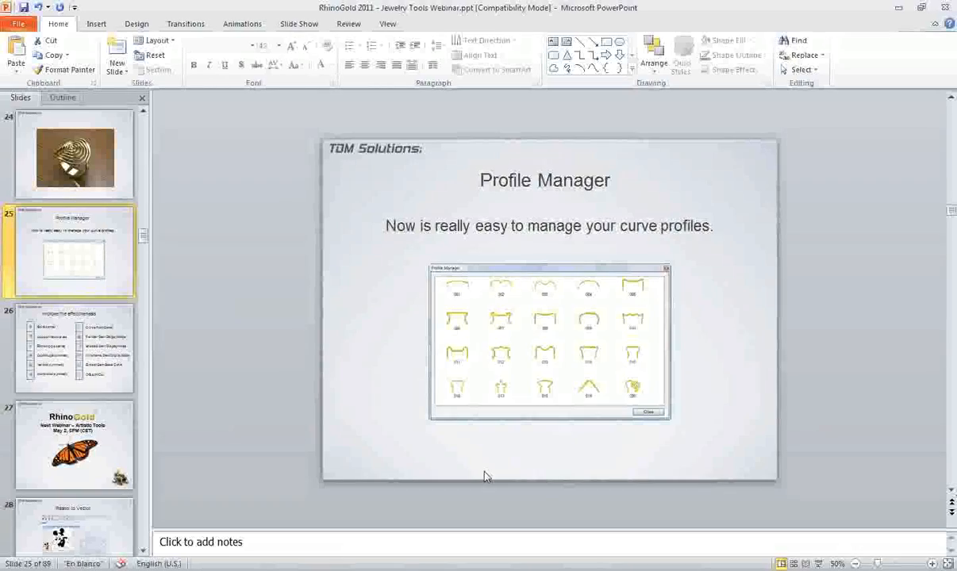
left_click(818, 564)
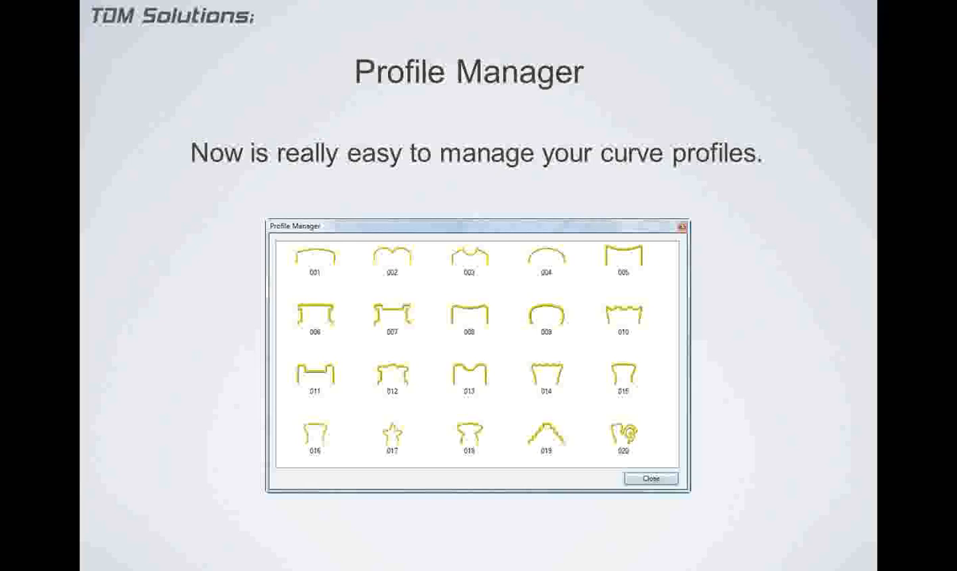
left_click(202, 268)
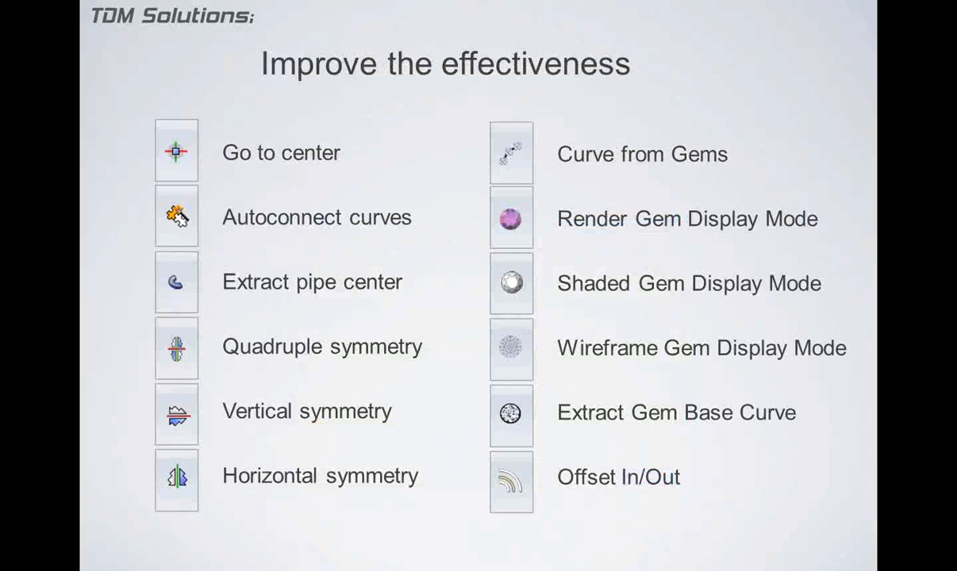
key("Right")
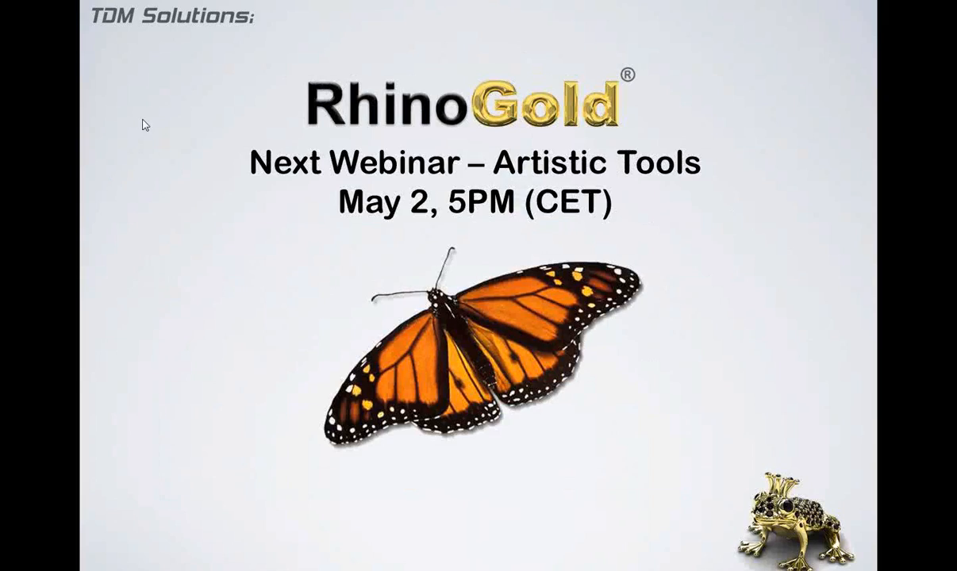
key("Escape")
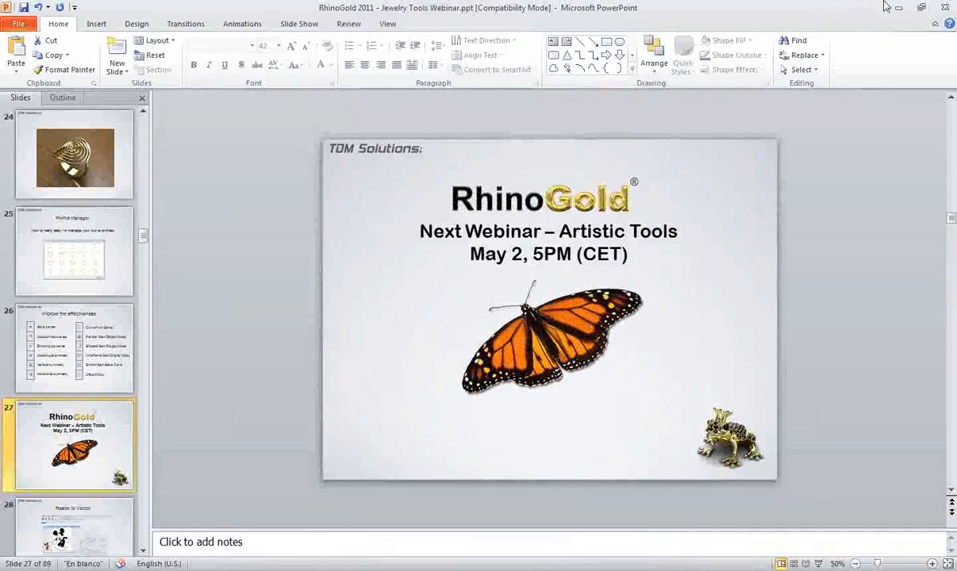
left_click(899, 8)
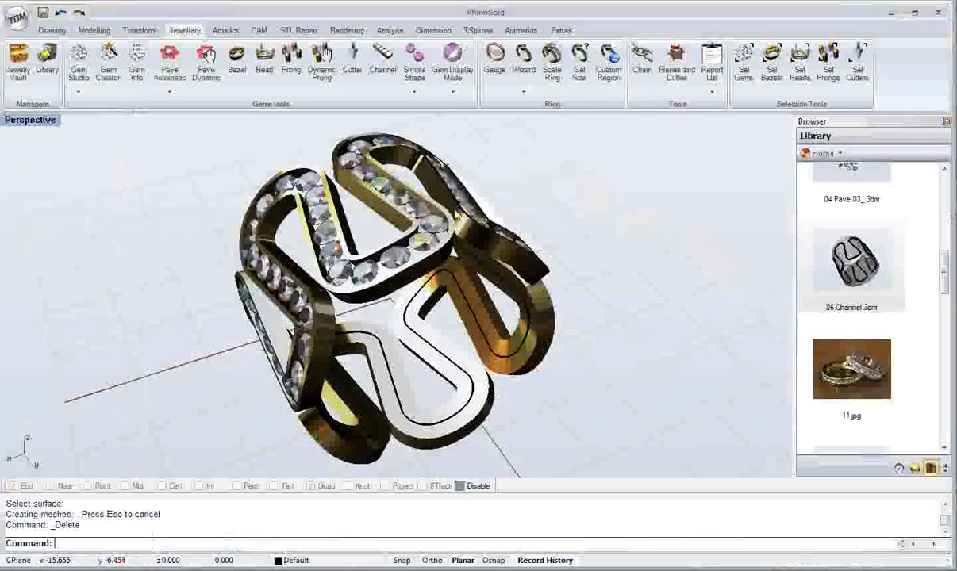
Step: Start a new empty model in place of the channel ring and maximize the Top viewport
left_click(18, 18)
left_click(35, 46)
left_click(490, 316)
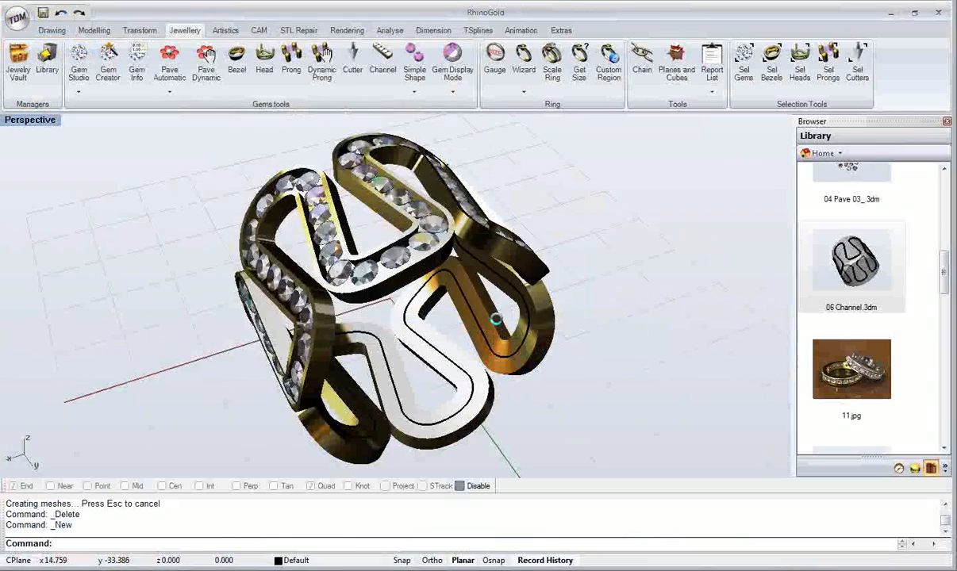
left_click(553, 379)
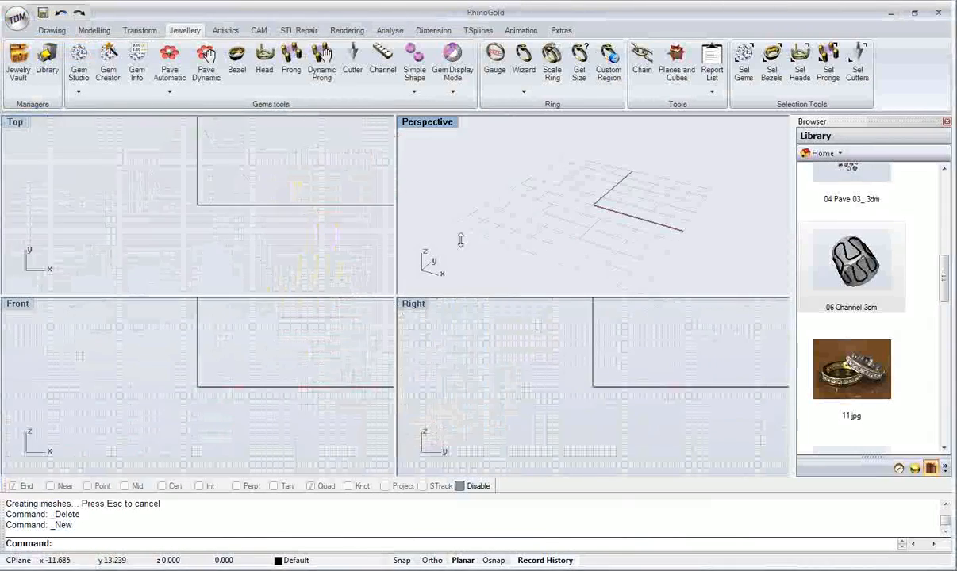
key("ctrl+m")
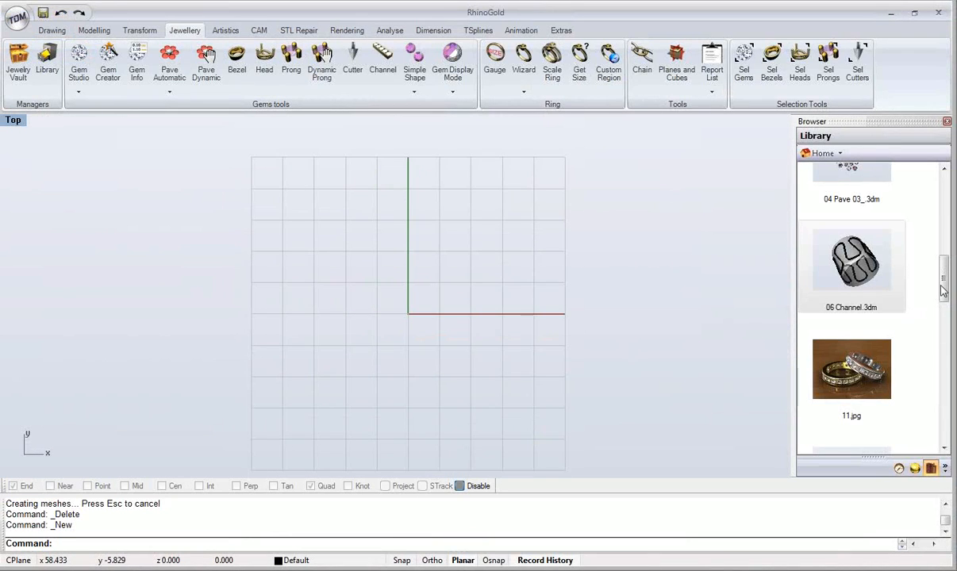
Step: Bring the 02 Pave 01 model into view in the library and run an incremental save of the new file
scroll(855, 296, "up", 5)
left_click(855, 300)
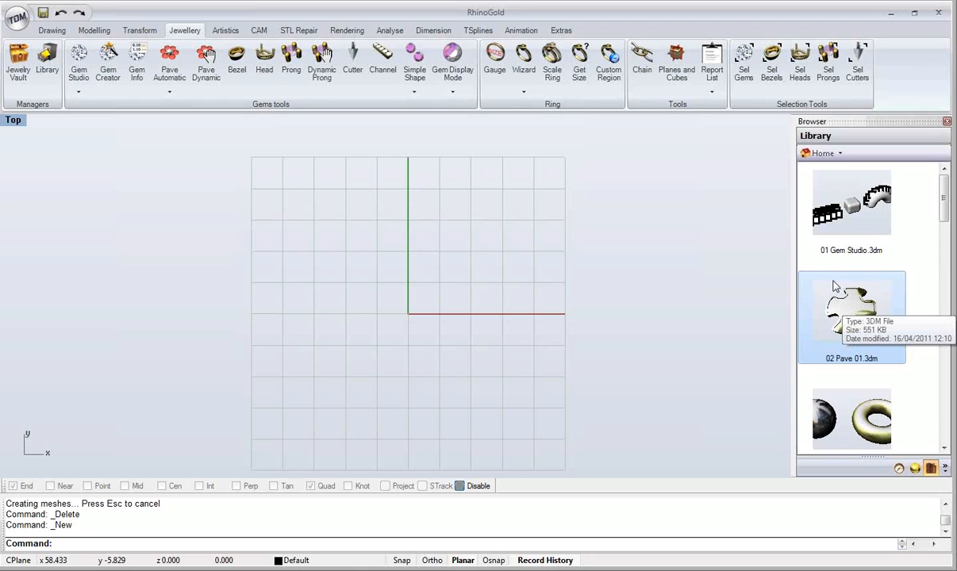
right_click_drag(472, 252, 373, 255)
scroll(426, 252, "up", 2)
left_click(43, 12)
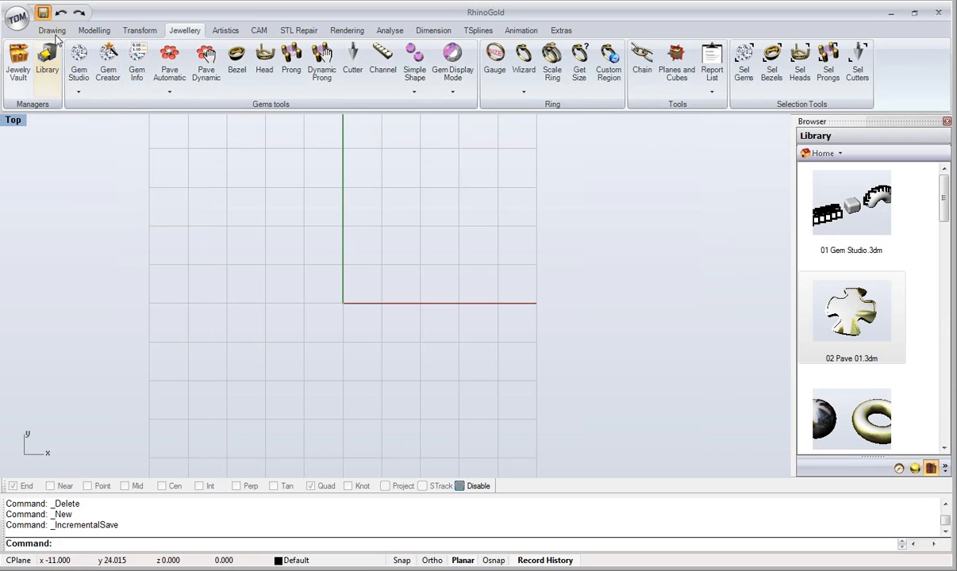
Step: Draw a closed Smart Curve with quadruple symmetry around the origin, shaped as a rounded four-lobed cross
left_click(53, 32)
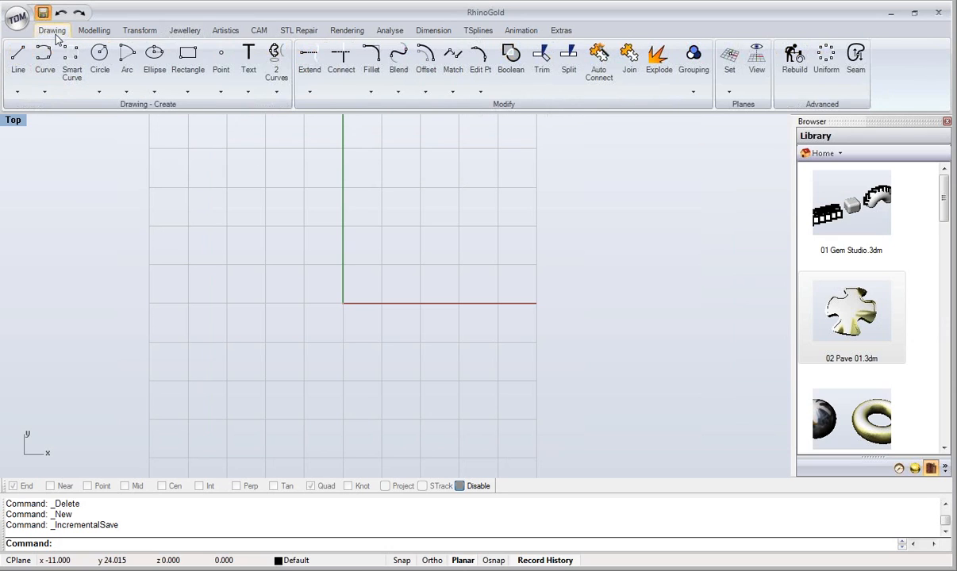
left_click(82, 84)
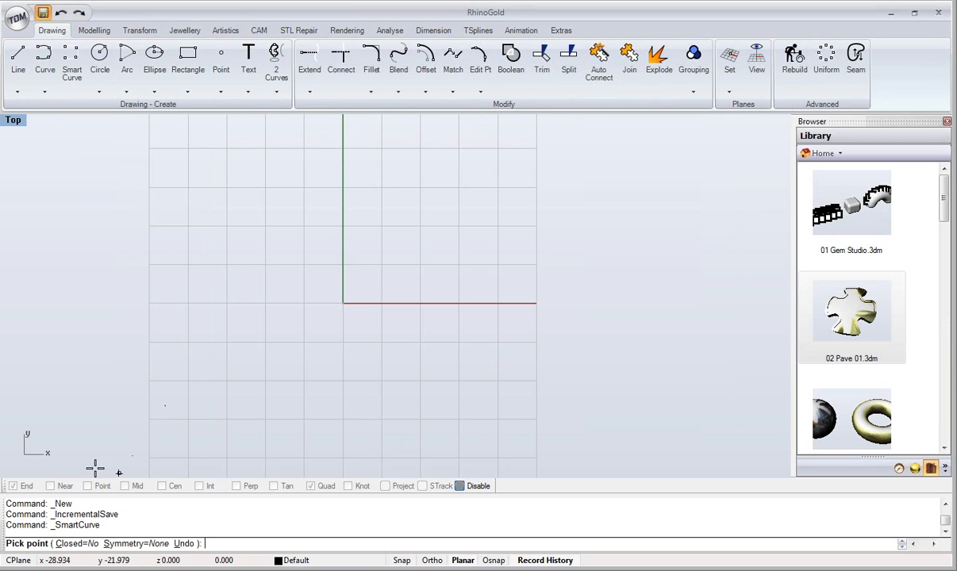
left_click(87, 543)
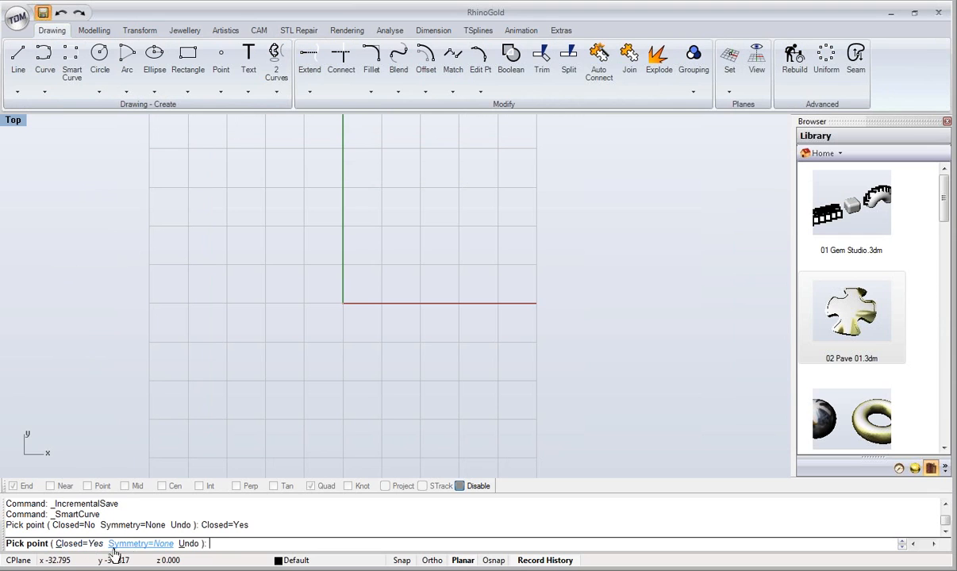
left_click(140, 543)
left_click(196, 543)
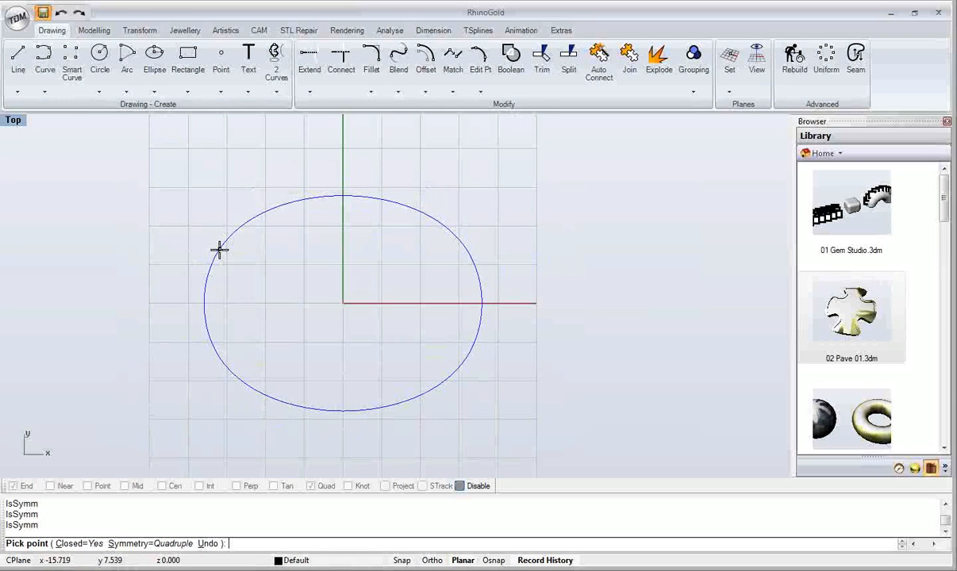
left_click(269, 237)
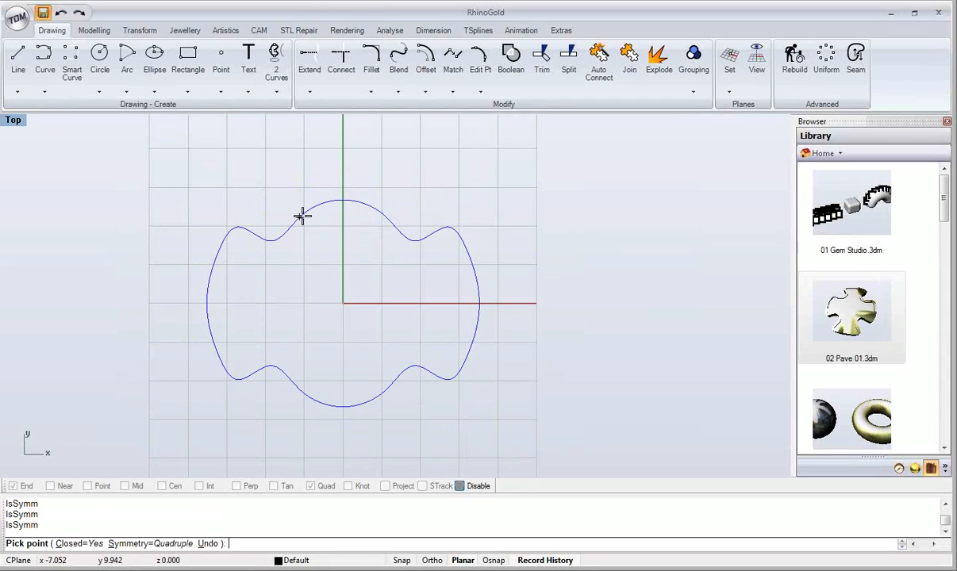
right_click(280, 160)
scroll(304, 219, "down", 4)
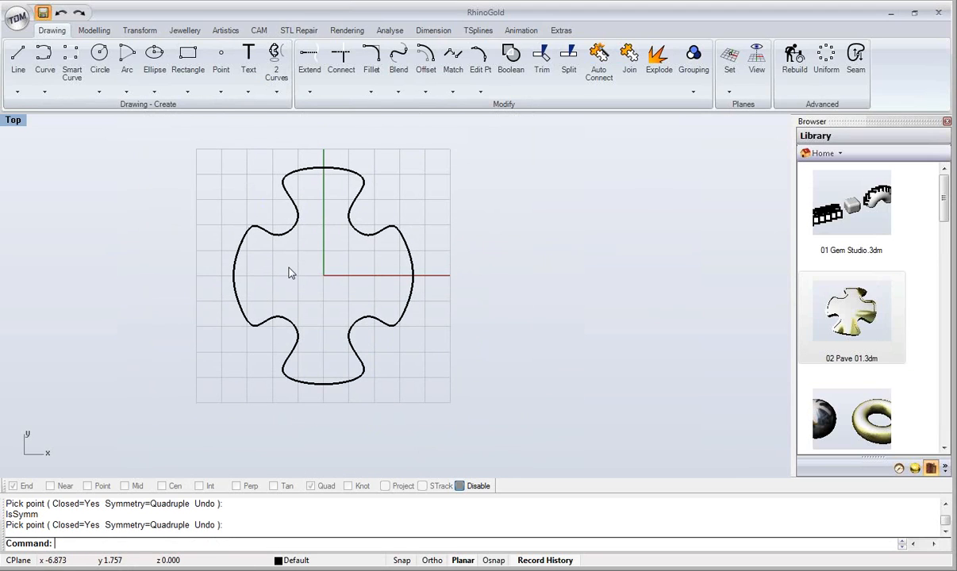
Step: Offset the cross-shaped curve inward by a distance of 1.5
right_click_drag(289, 273, 311, 275)
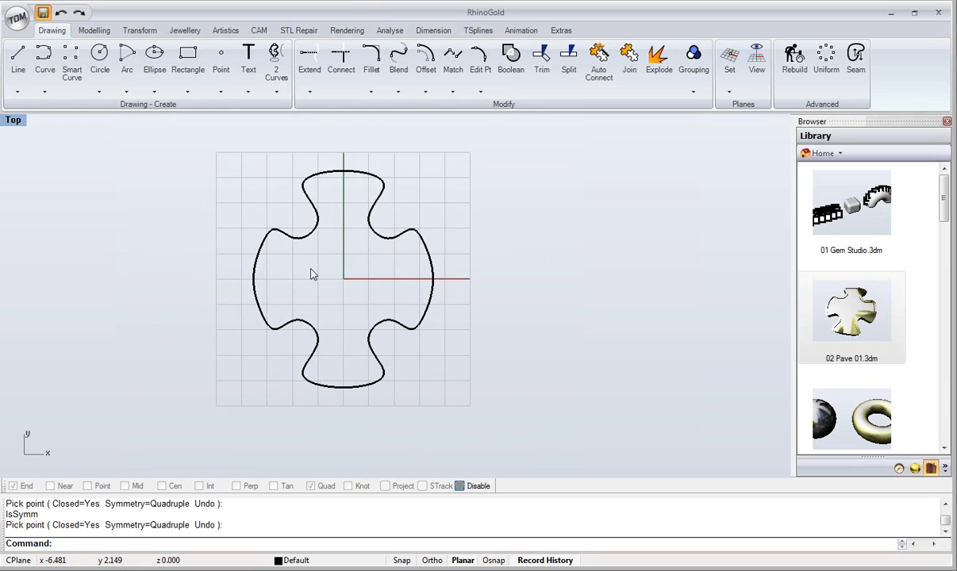
right_click_drag(311, 274, 346, 260)
scroll(348, 252, "up", 4)
left_click(333, 252)
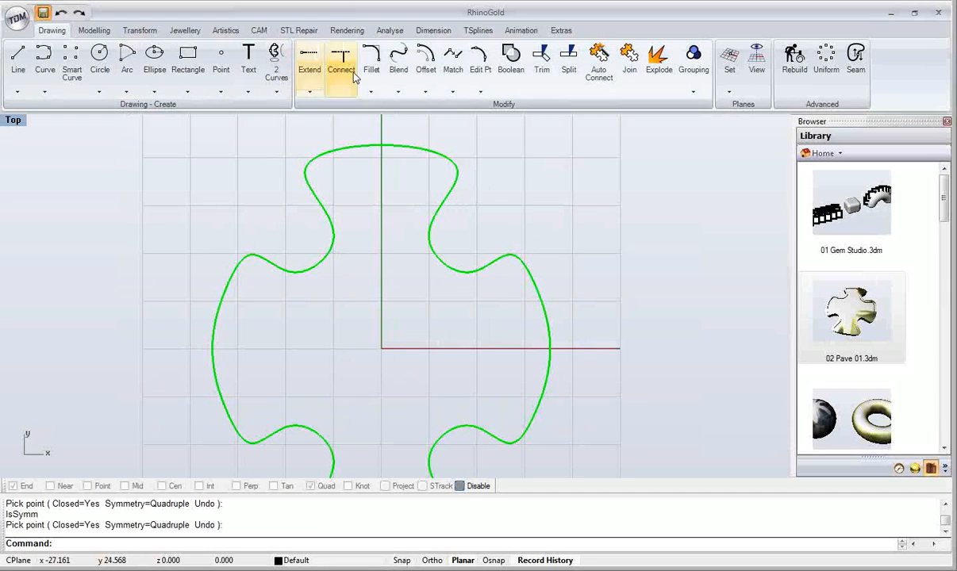
left_click(425, 59)
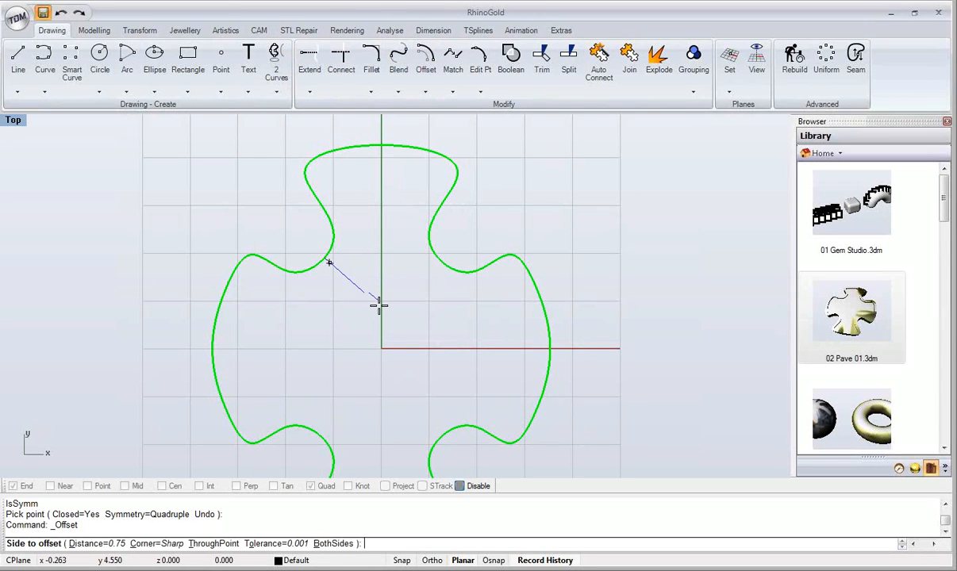
type("1.5")
key("Return")
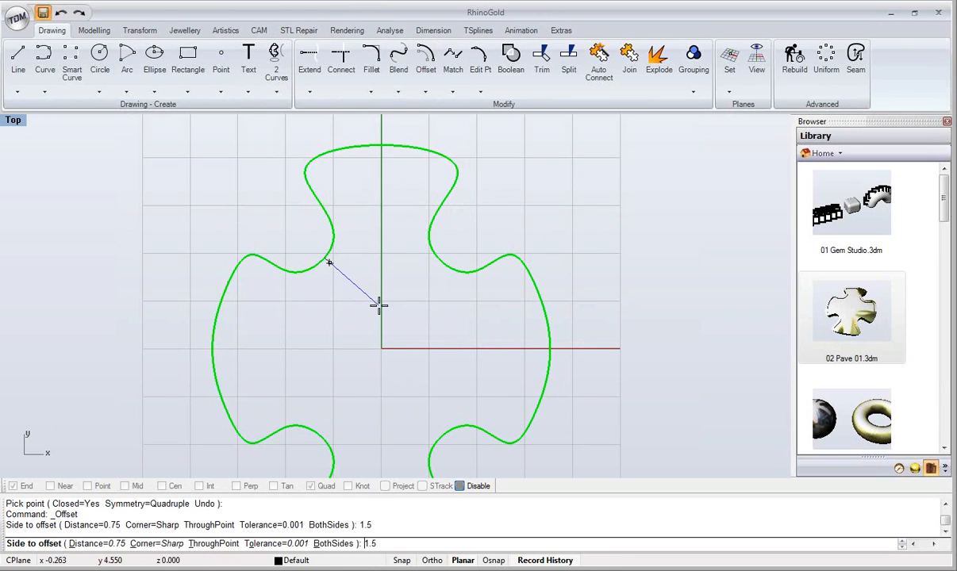
left_click(380, 303)
right_click_drag(399, 312, 407, 311)
key("Escape")
right_click_drag(367, 286, 331, 269)
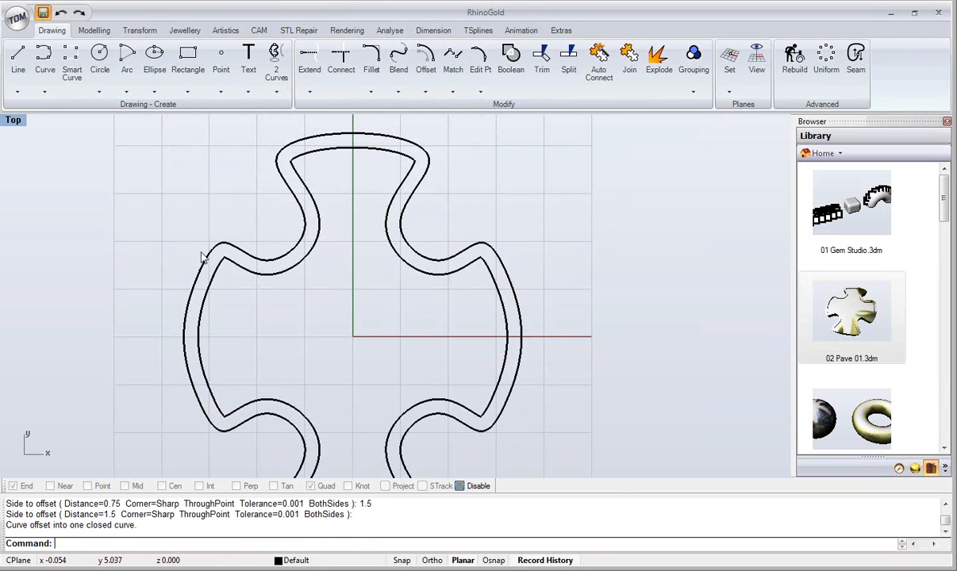
Step: Extrude the outer cross curve in the Perspective view by a distance of 2 to both sides as a capped solid
double_click(10, 119)
double_click(407, 119)
right_click_drag(418, 238, 373, 230)
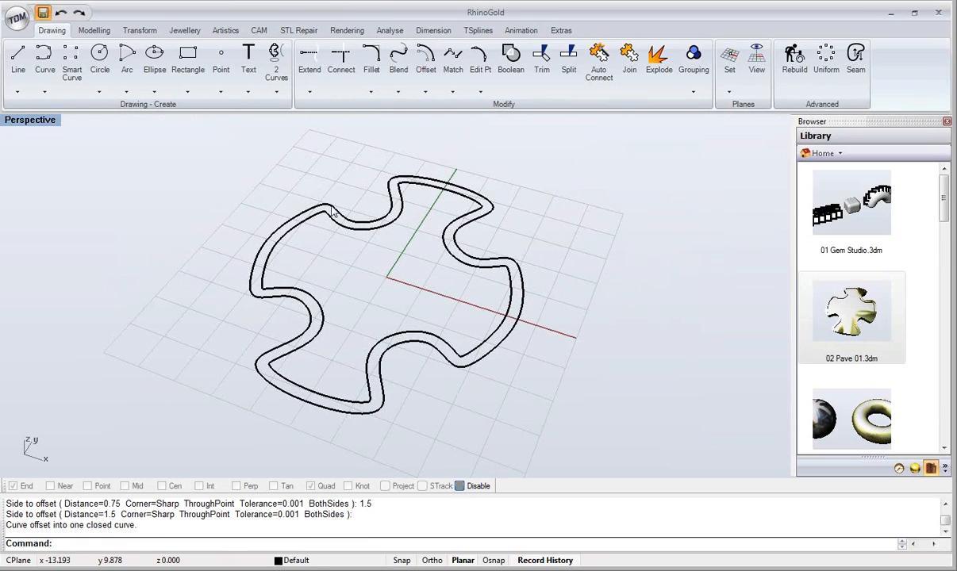
left_click(94, 30)
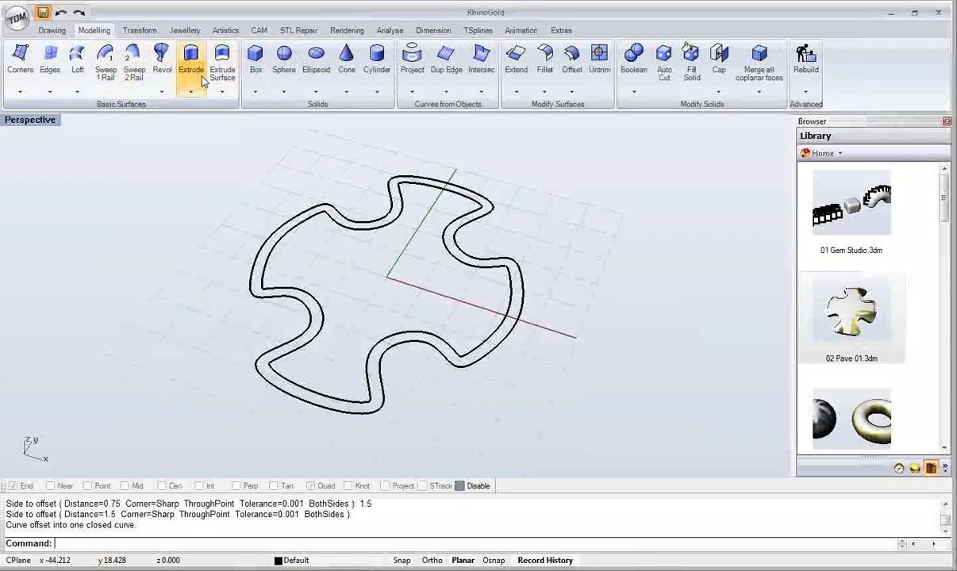
left_click(201, 77)
left_click(339, 215)
right_click(341, 213)
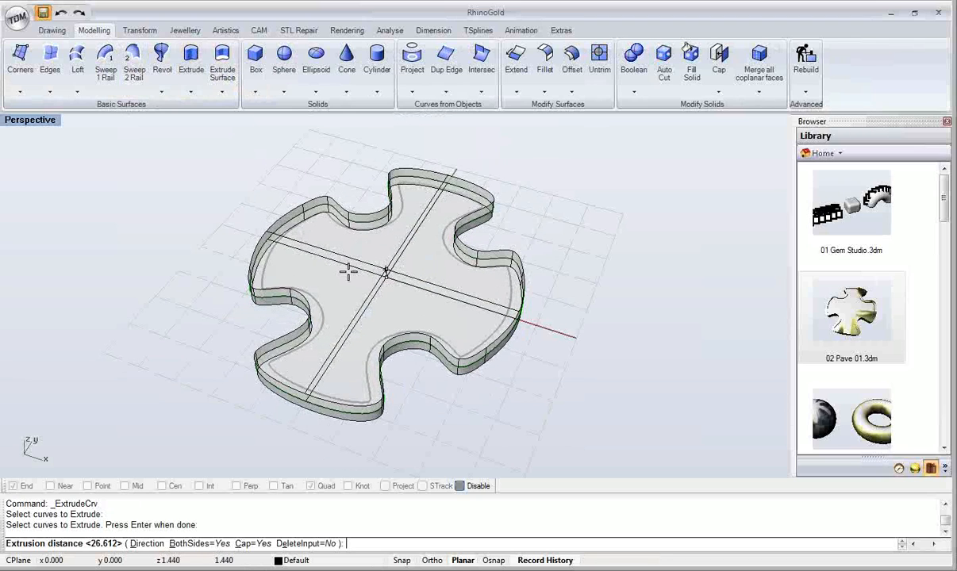
key("Return")
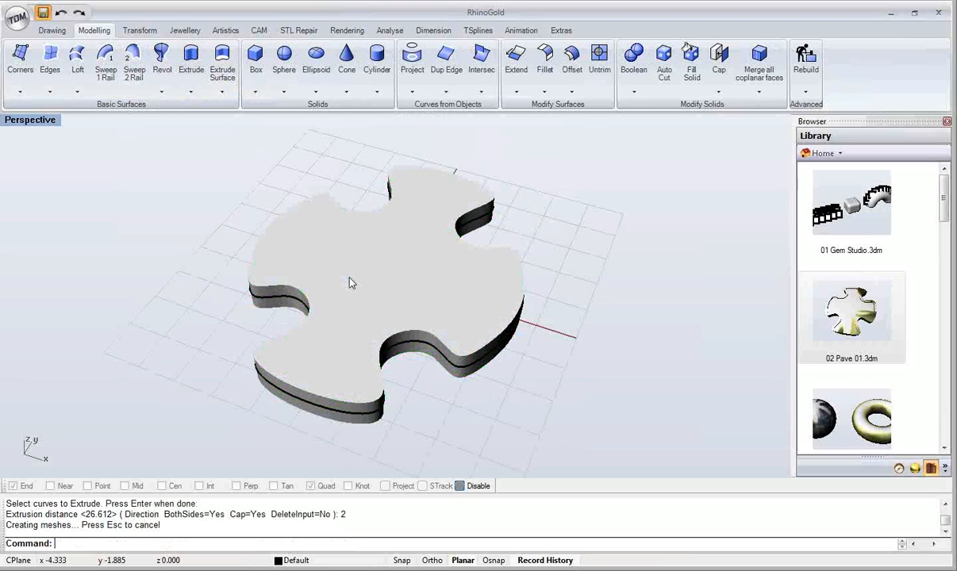
right_click_drag(331, 278, 424, 303)
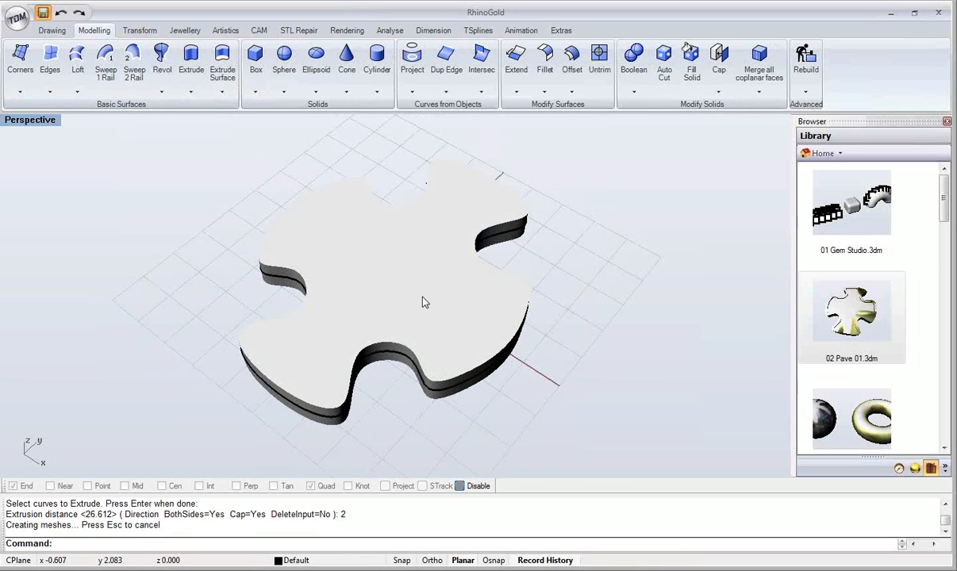
Step: Assign the transparent Gold 14k Yellow Polish TRANS material to the extruded cross plate
left_click(915, 468)
left_click_drag(946, 203, 949, 251)
left_click_drag(829, 250, 516, 238)
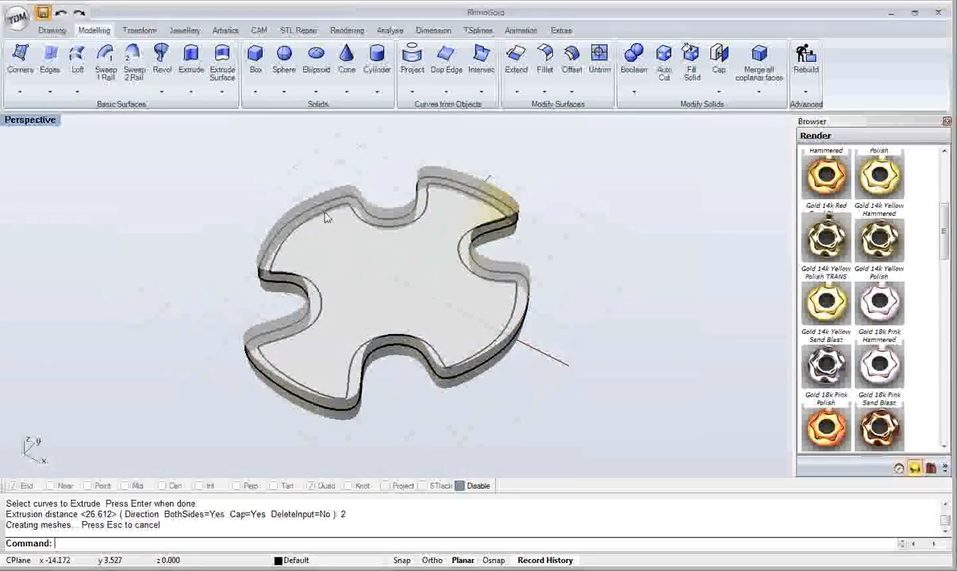
Step: Extrude the inner offset curve upward to one side only as a capped solid rising well above the plate
left_click(190, 60)
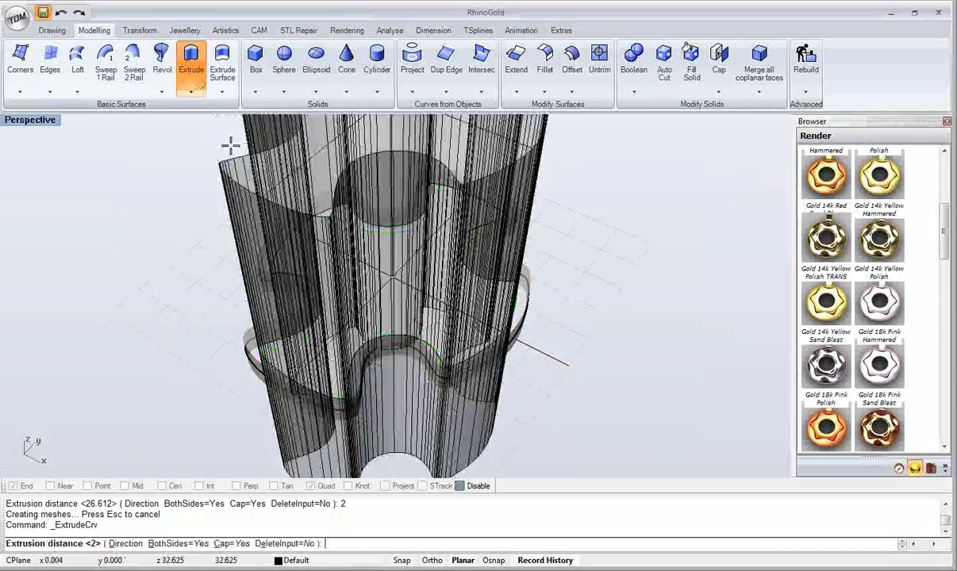
left_click(178, 544)
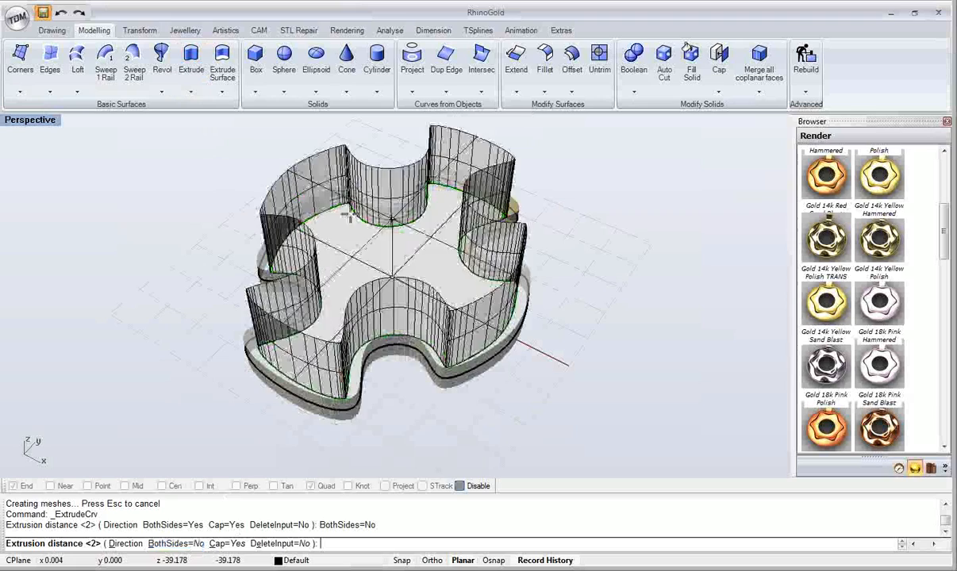
key("Return")
right_click_drag(530, 399, 595, 152)
Step: Subtract the tall inner solid from the cross plate with a Boolean Difference, deleting the originals
left_click(634, 57)
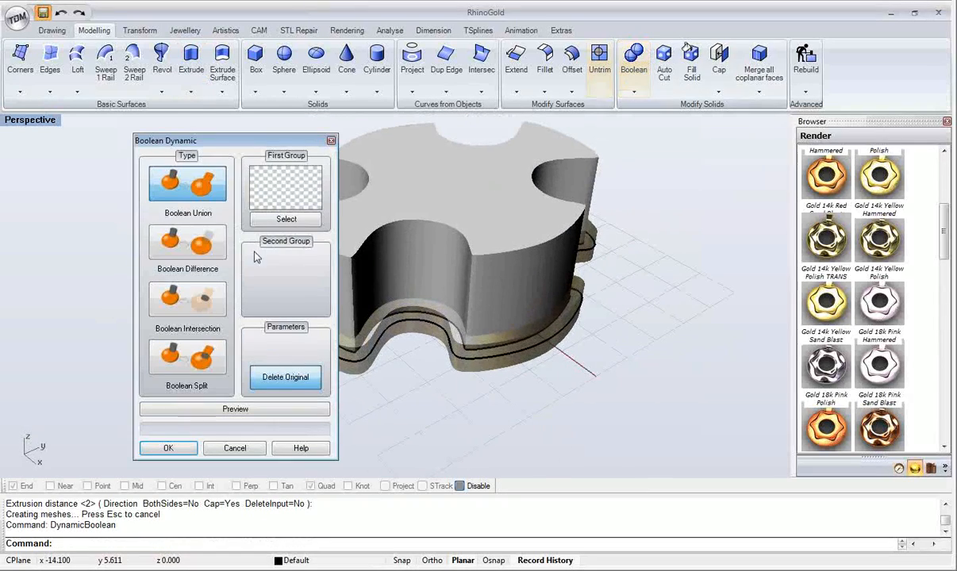
left_click(167, 247)
left_click(279, 222)
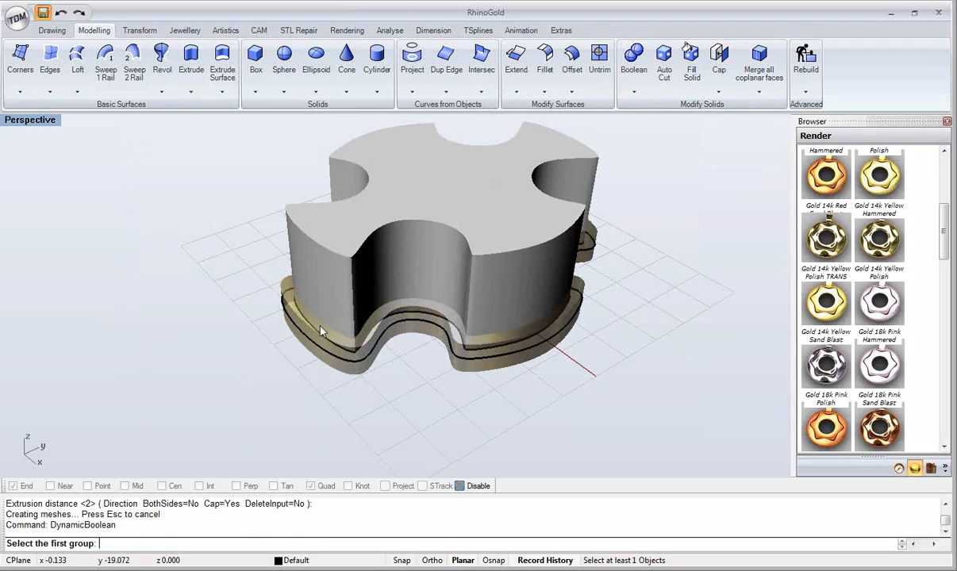
left_click(331, 361)
key("Return")
left_click(274, 302)
left_click(357, 315)
key("Return")
left_click(243, 413)
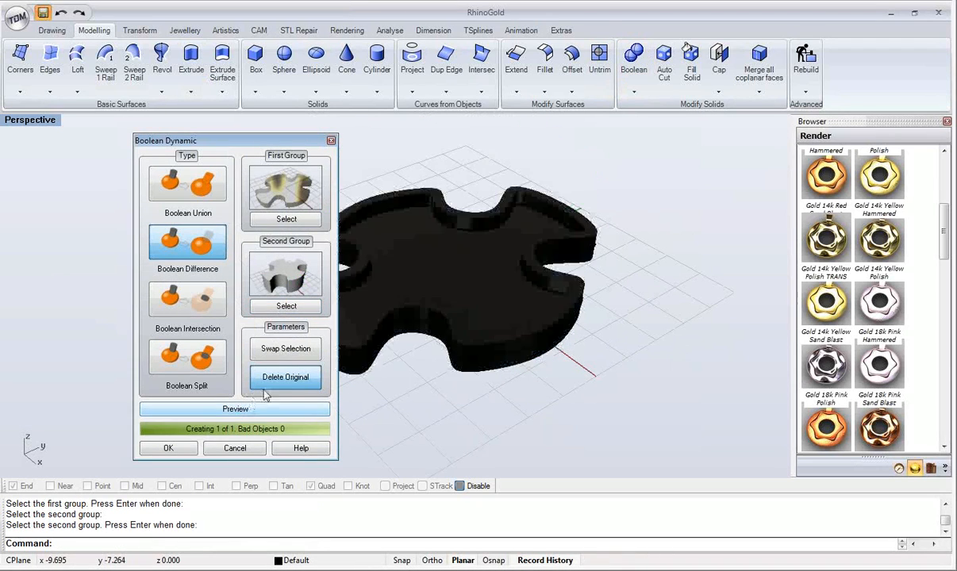
scroll(410, 238, "up", 2)
right_click_drag(525, 291, 565, 337)
left_click(184, 446)
Step: Assign the Gold 14k Yellow Polish material to the recessed cross plate and inspect it
right_click_drag(568, 222, 508, 282, "shift")
left_click_drag(867, 241, 540, 263)
right_click_drag(649, 237, 435, 227)
scroll(435, 228, "up", 2)
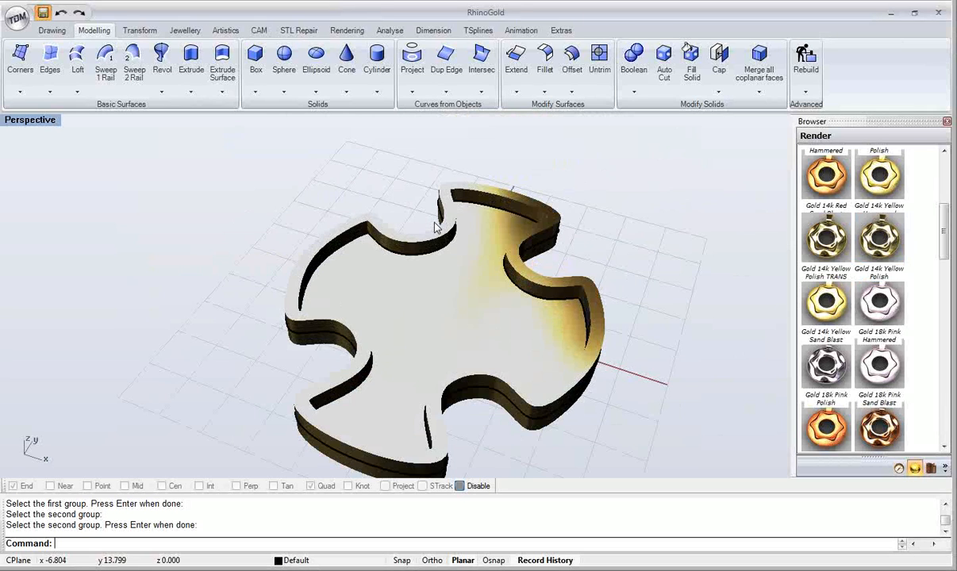
scroll(434, 228, "down", 6)
right_click_drag(454, 219, 461, 253, "shift")
scroll(461, 253, "up", 5)
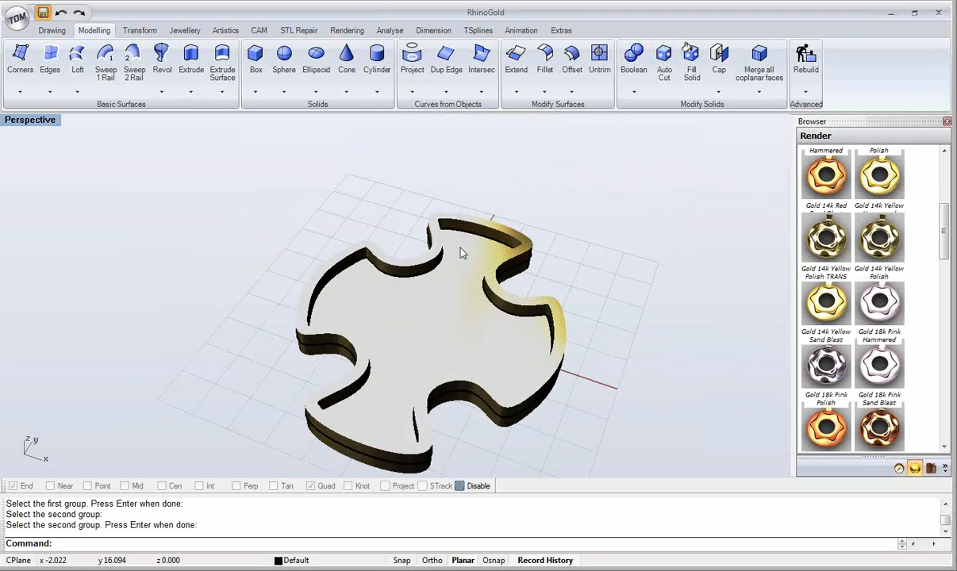
Step: Undo the Boolean Difference and the extrusions of the cross plate, back to its outer and inner curves
key("ctrl+z")
key("ctrl+z")
key("ctrl+z")
right_click_drag(410, 224, 311, 128)
left_click(284, 57)
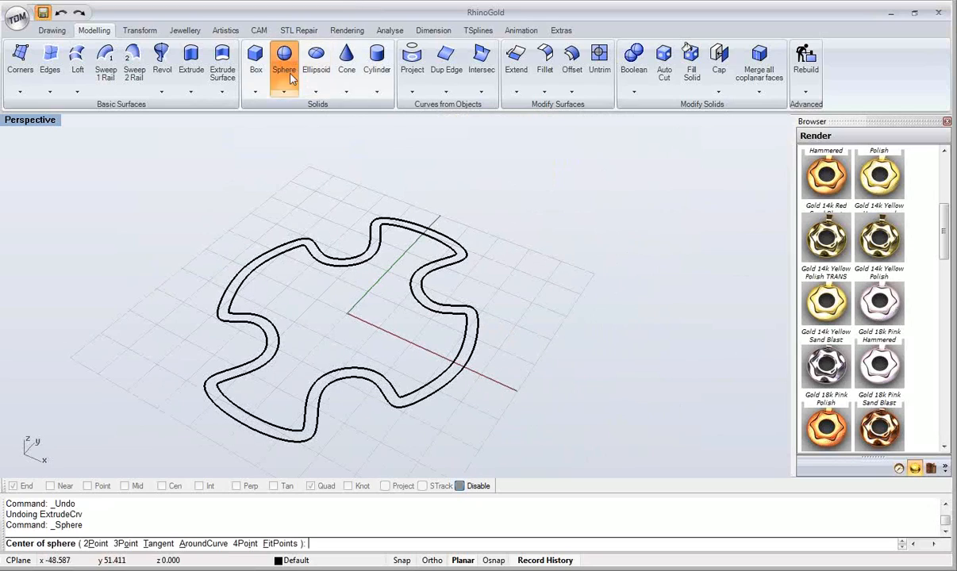
type("0")
key("Return")
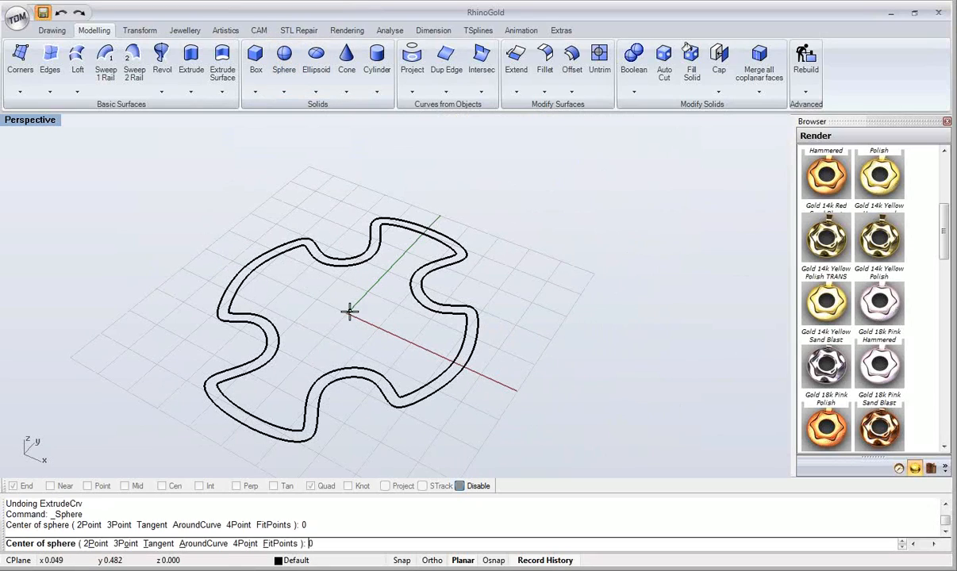
key("Escape")
Step: Create a flat plane surface from two opposite corners, large enough to extend well beyond both cross curves
right_click_drag(252, 265, 176, 231)
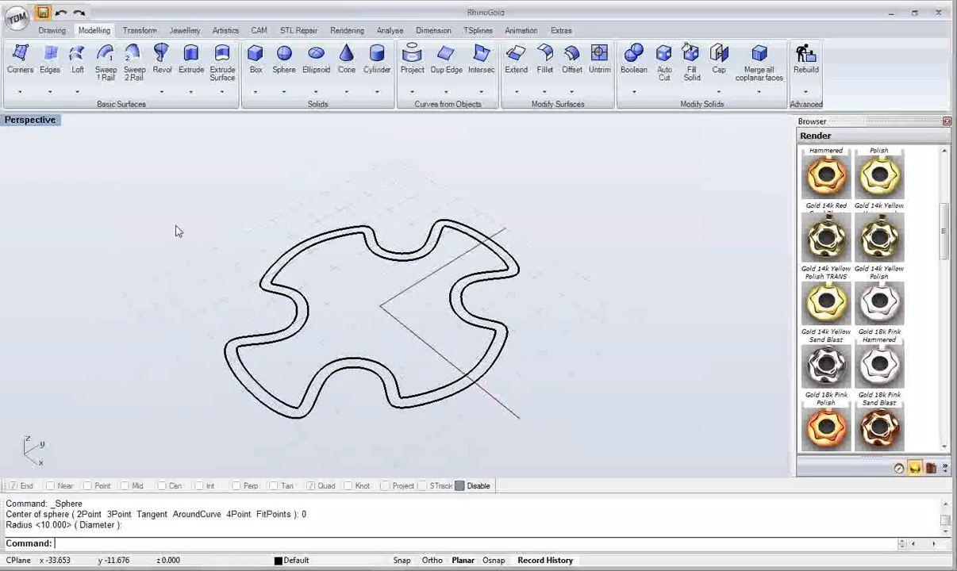
left_click(20, 90)
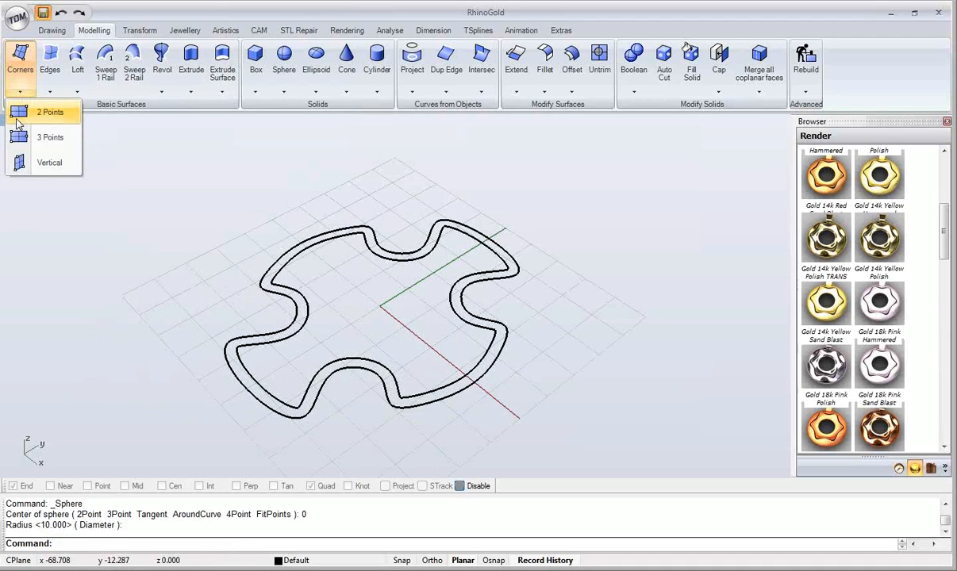
left_click(17, 113)
scroll(81, 237, "down", 2)
left_click(103, 252)
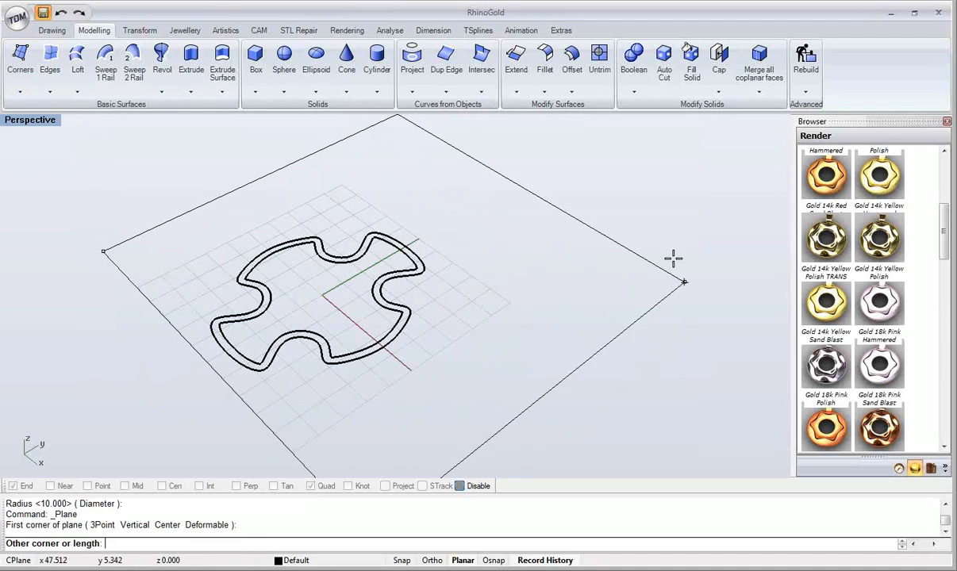
left_click(580, 268)
mouse_move(581, 267)
right_mouse_down()
mouse_move(480, 293)
mouse_move(580, 285)
right_mouse_up()
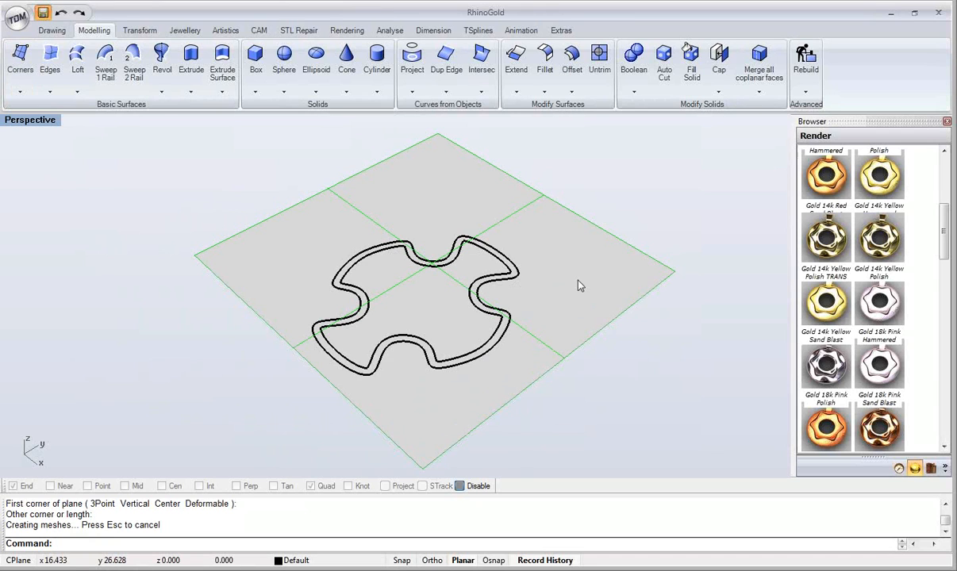
Step: Move the plane to the center of the construction plane and turn on its control points
key("F5")
left_click(585, 193)
right_click_drag(585, 198, 544, 236)
left_click(545, 239)
key("F10")
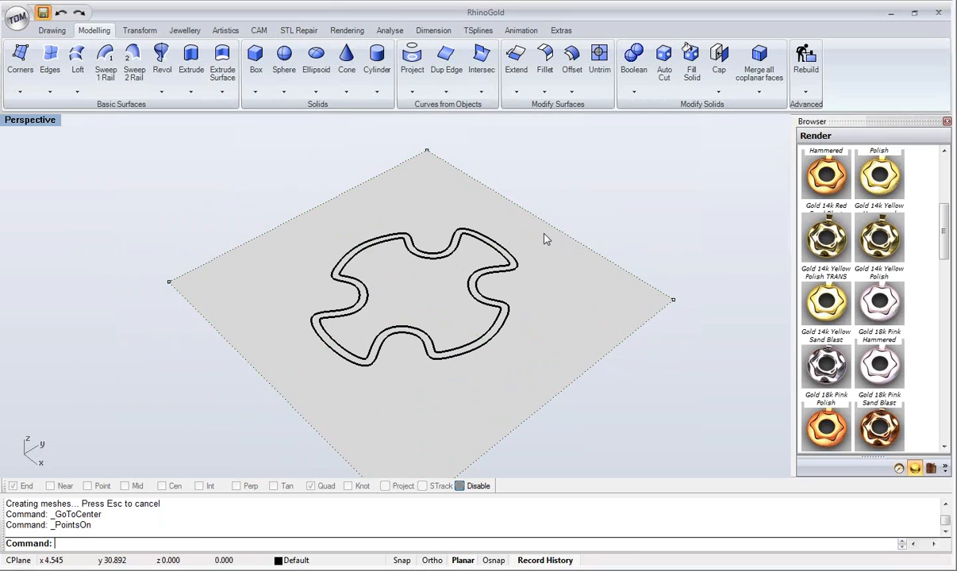
scroll(544, 234, "down", 3)
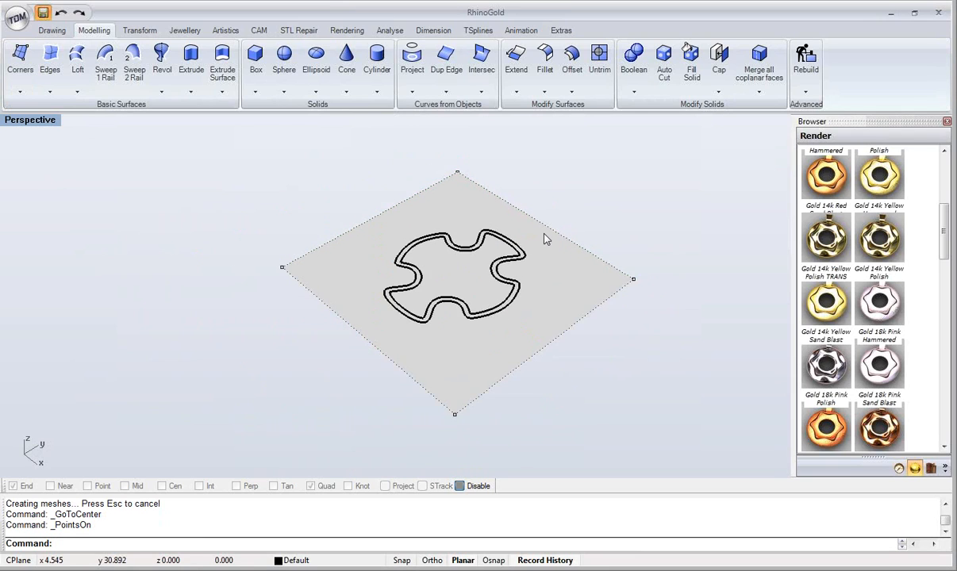
right_click_drag(544, 234, 527, 233, "shift")
Step: Rebuild the plane with 4 points and degree 3 in both U and V, deleting the input surface
left_click(809, 72)
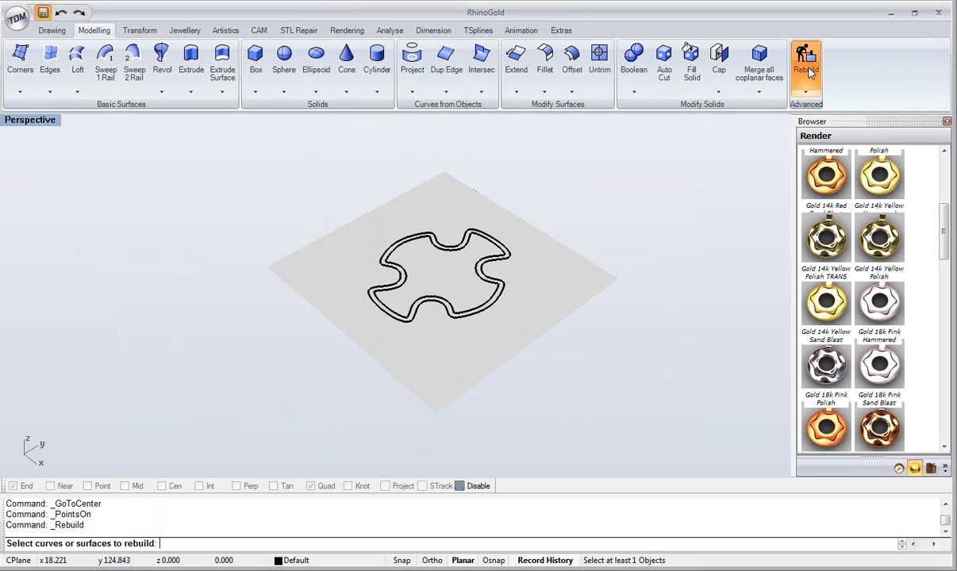
left_click(448, 202)
key("Return")
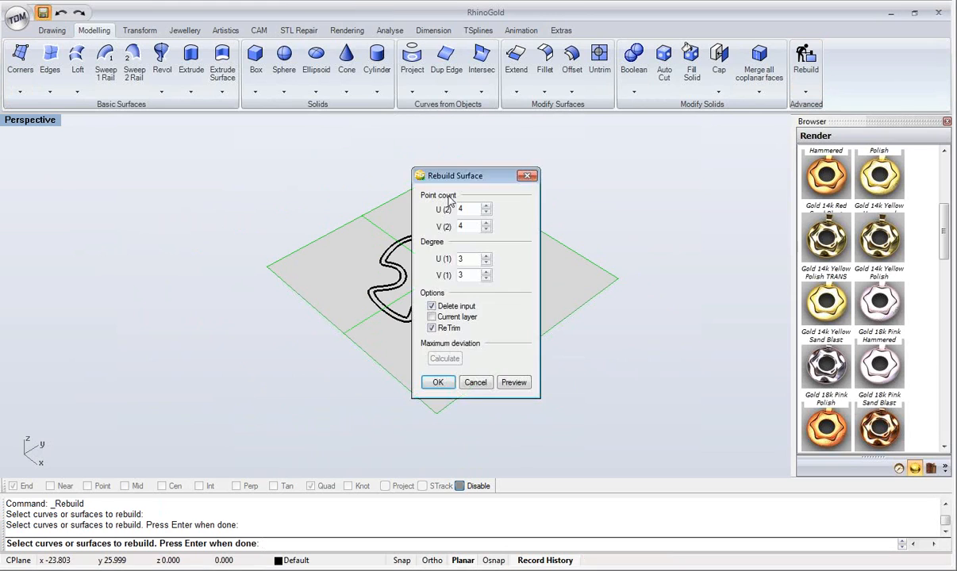
left_click_drag(449, 176, 618, 157)
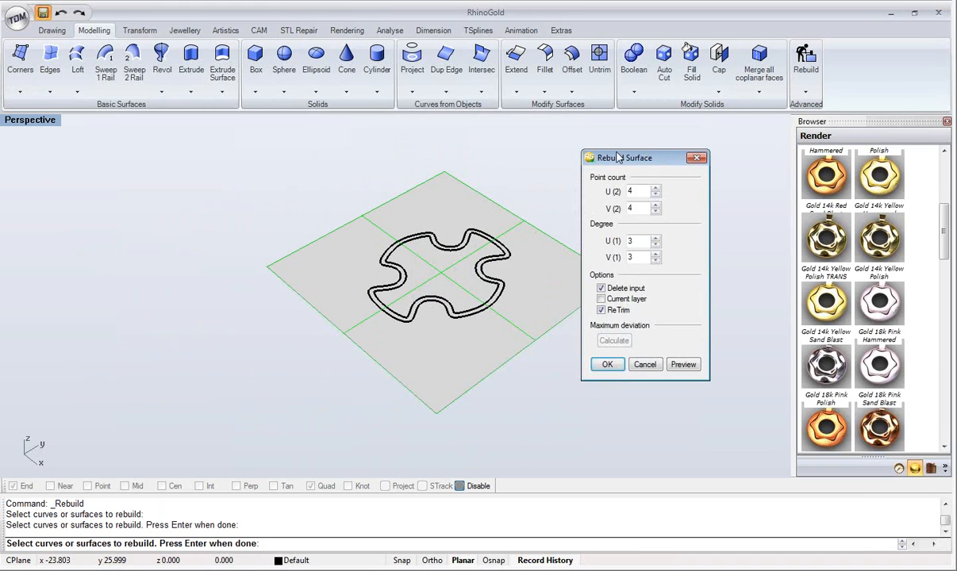
double_click(629, 208)
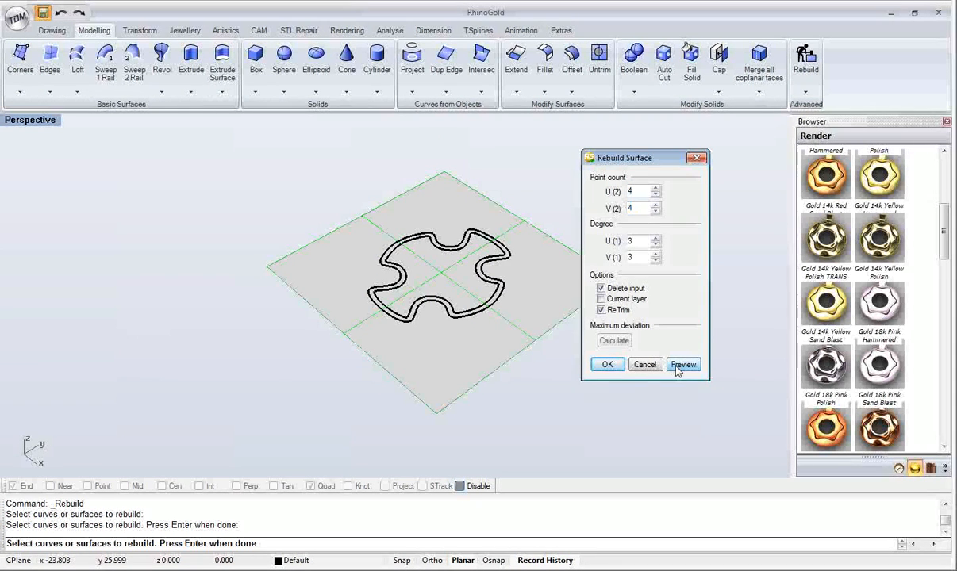
left_click(593, 364)
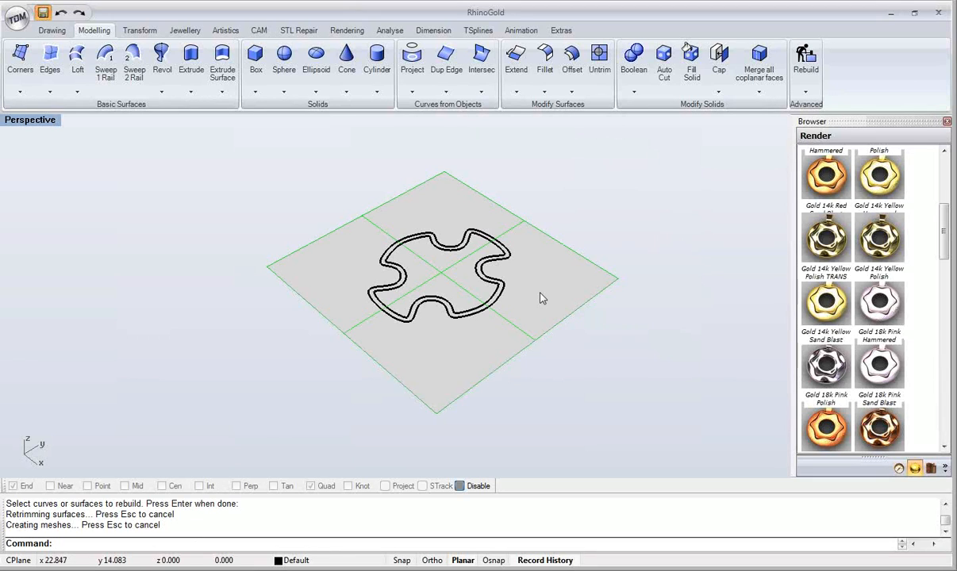
Step: Dome the rebuilt plane by selecting its four corner control points and lowering them vertically with the Gumball Transformer
key("F10")
right_click_drag(539, 298, 346, 238)
left_click(336, 401, "shift")
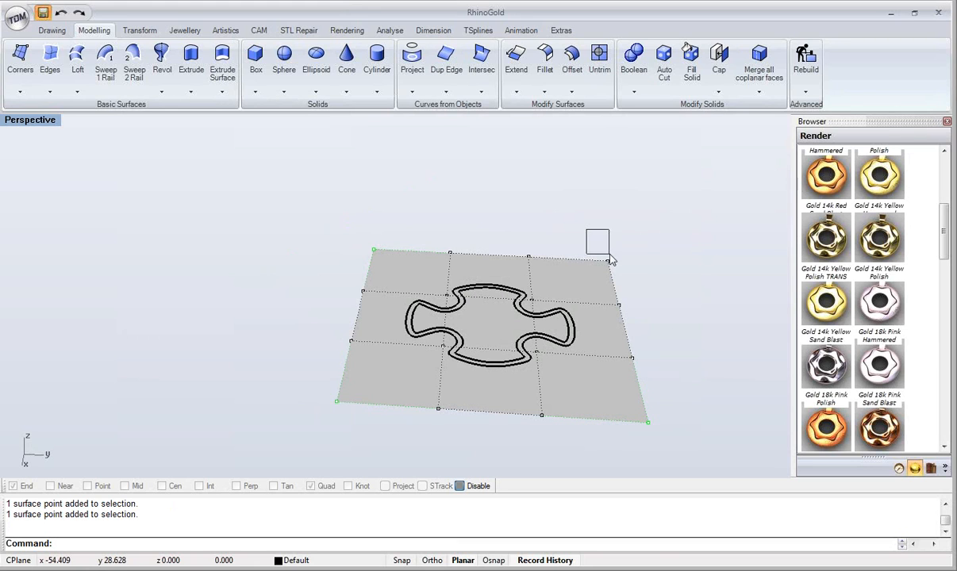
left_click_drag(657, 288, 657, 288, "shift")
right_click_drag(534, 285, 589, 277)
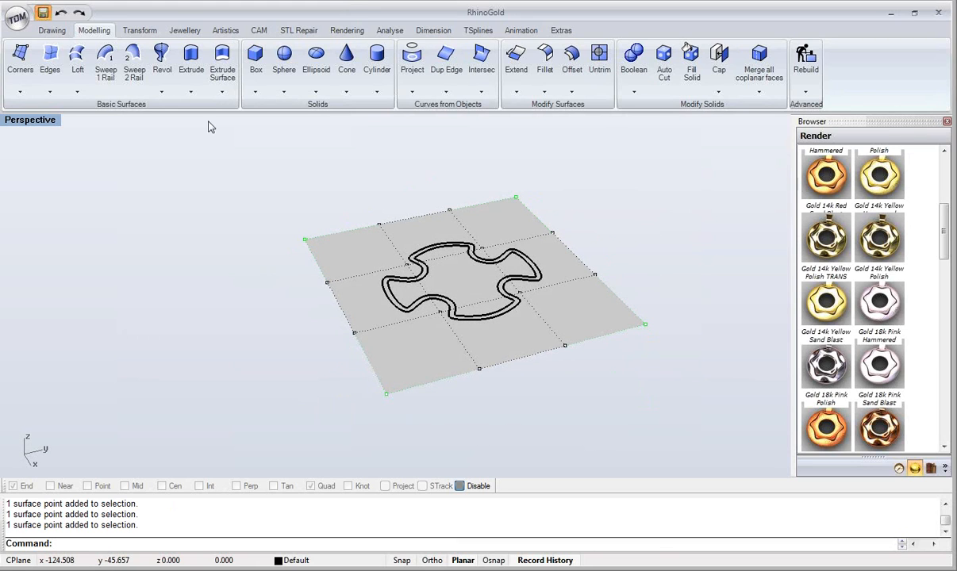
left_click(139, 30)
left_click(255, 63)
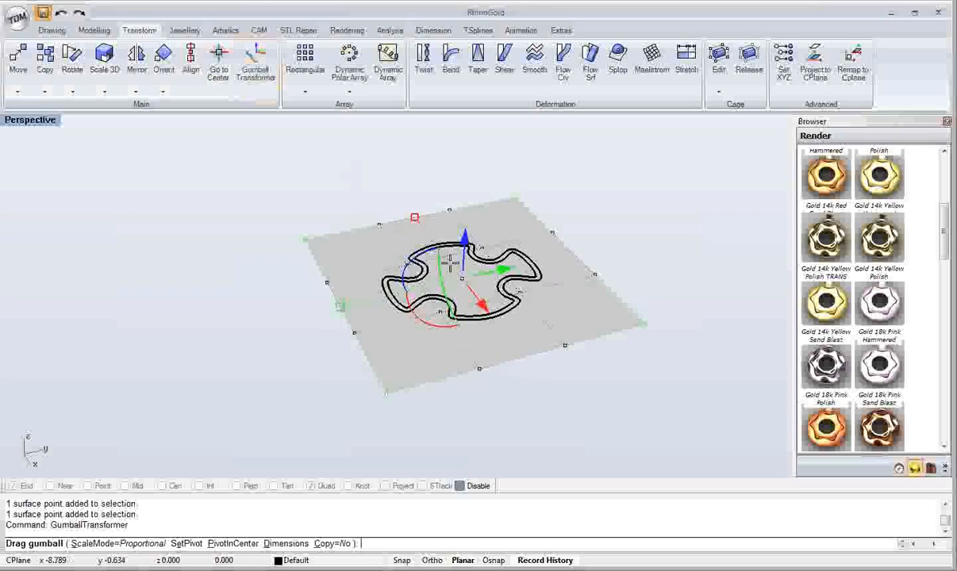
left_click_drag(471, 238, 460, 289)
key("Return")
Step: Set the document's render mesh quality to Smooth & slower
right_click_drag(452, 246, 316, 253)
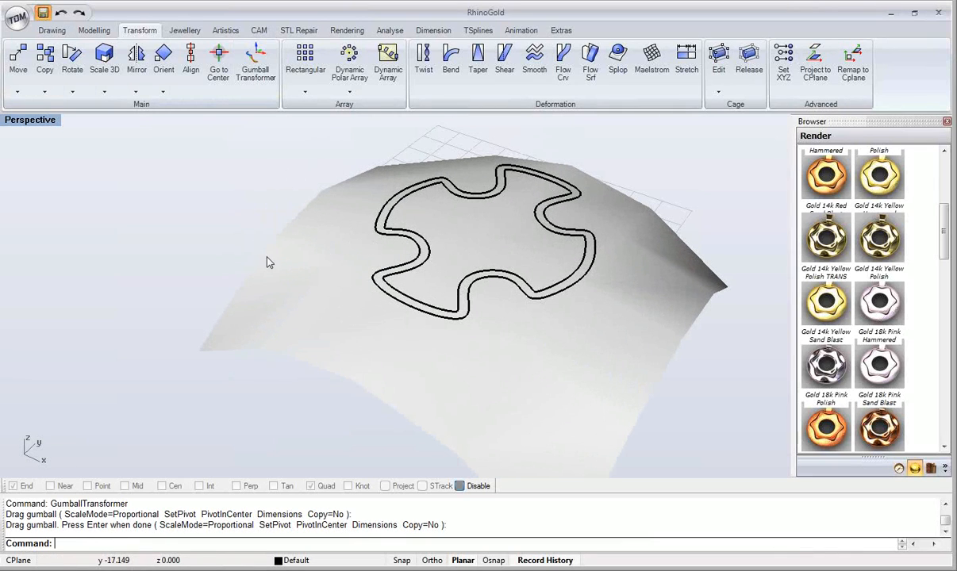
right_click_drag(312, 261, 293, 259, "shift")
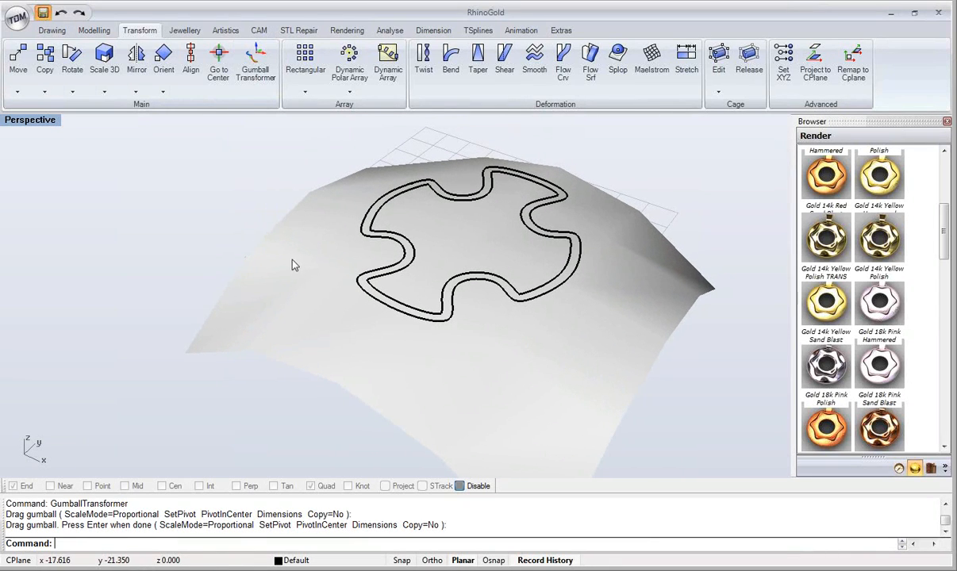
left_click(17, 22)
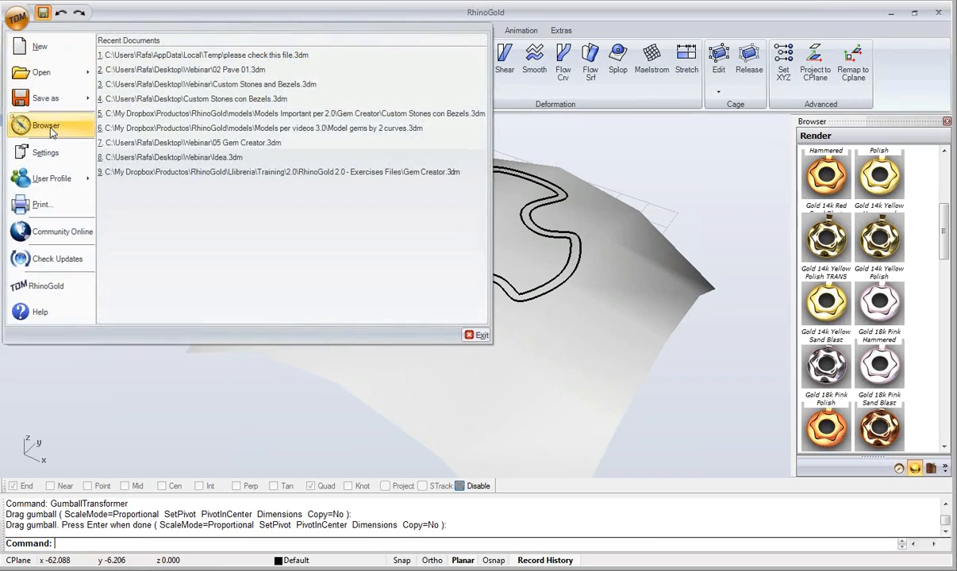
left_click(49, 152)
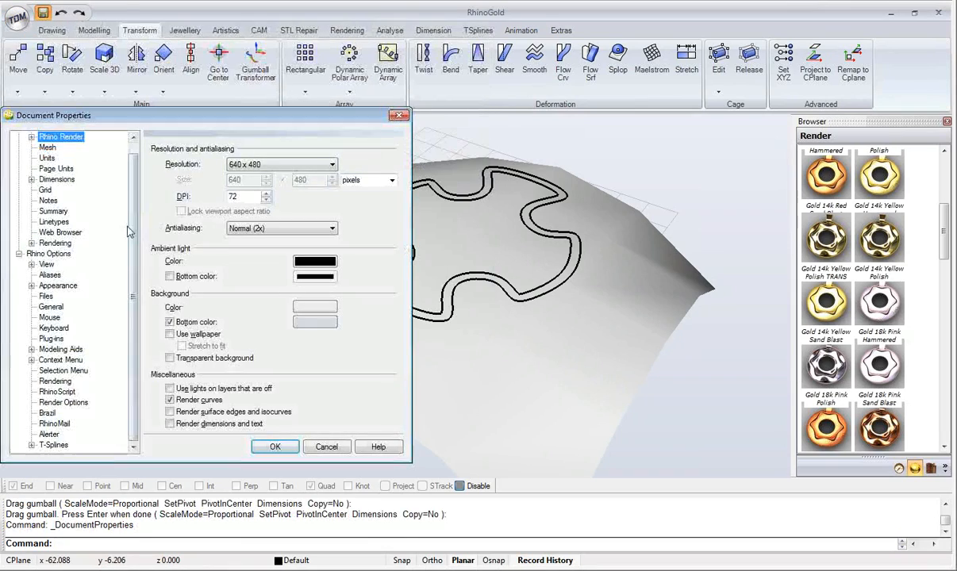
left_click(47, 148)
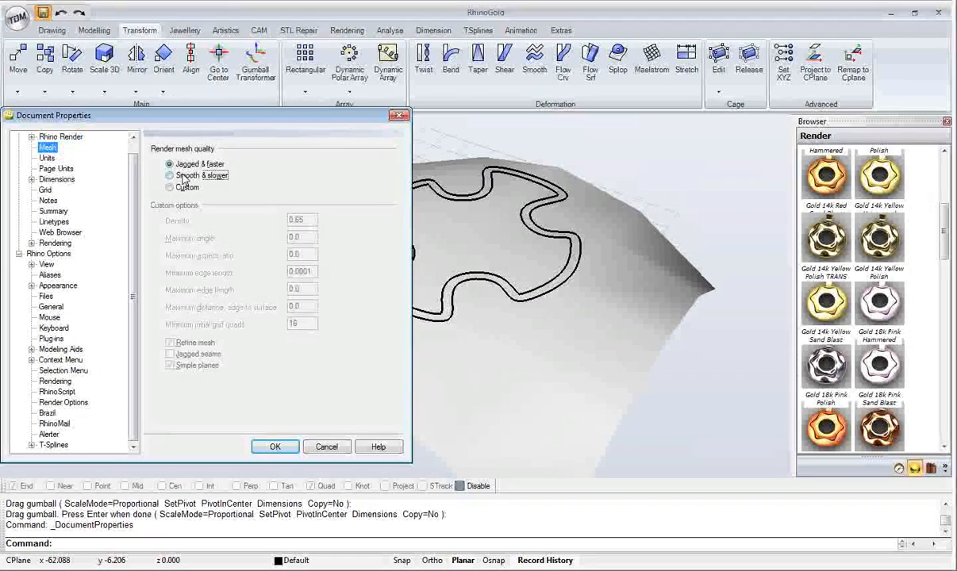
left_click(275, 448)
Step: Trim away the part of the domed surface outside the outer cross curve, using that curve as the cutter
right_click_drag(481, 287, 373, 232)
left_click(505, 211)
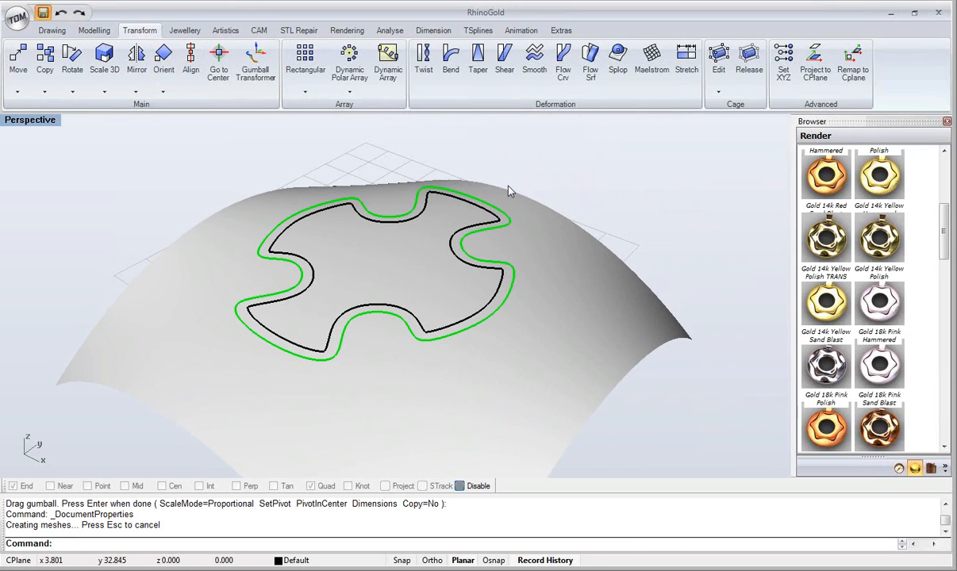
right_click_drag(509, 191, 466, 212)
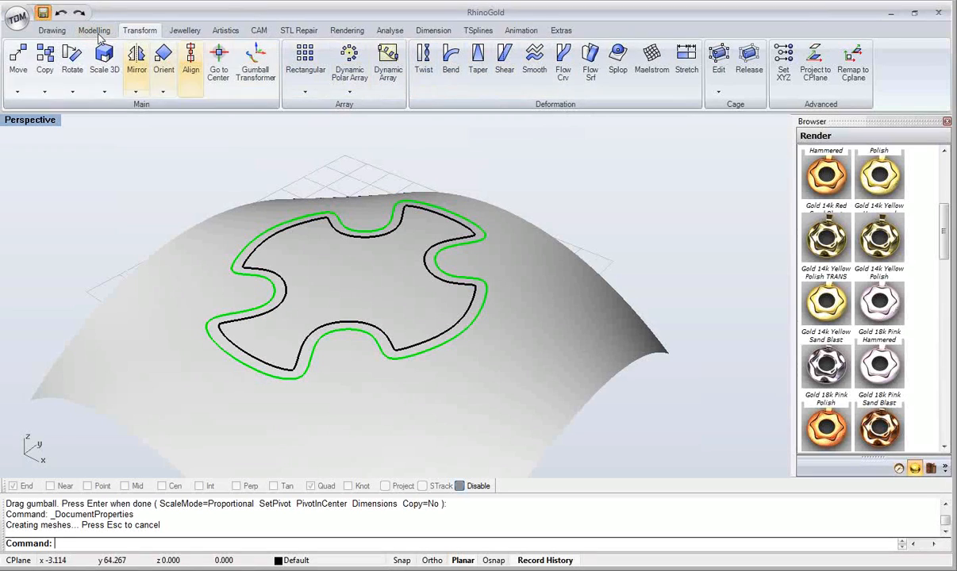
left_click(52, 30)
left_click(542, 60)
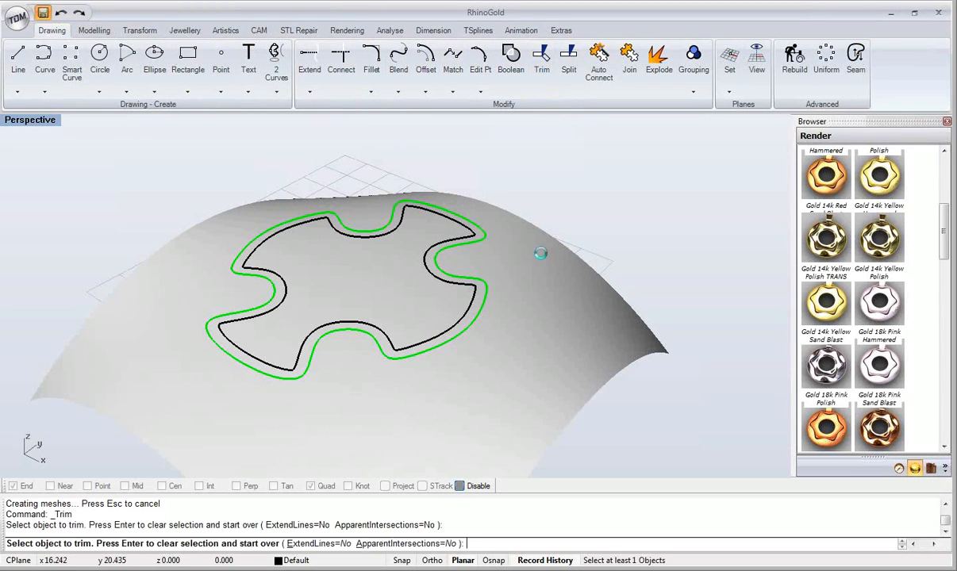
left_click(540, 250)
right_click_drag(413, 270, 443, 240)
key("Return")
Step: Duplicate the trimmed cross surface by copying and pasting it, and hide one of the two surfaces
scroll(384, 298, "up", 3)
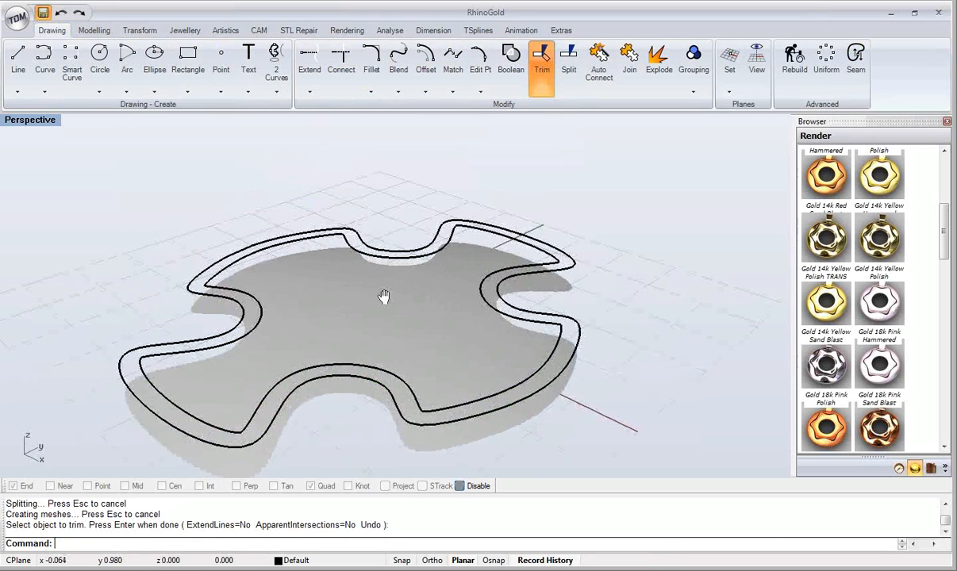
left_click(438, 260)
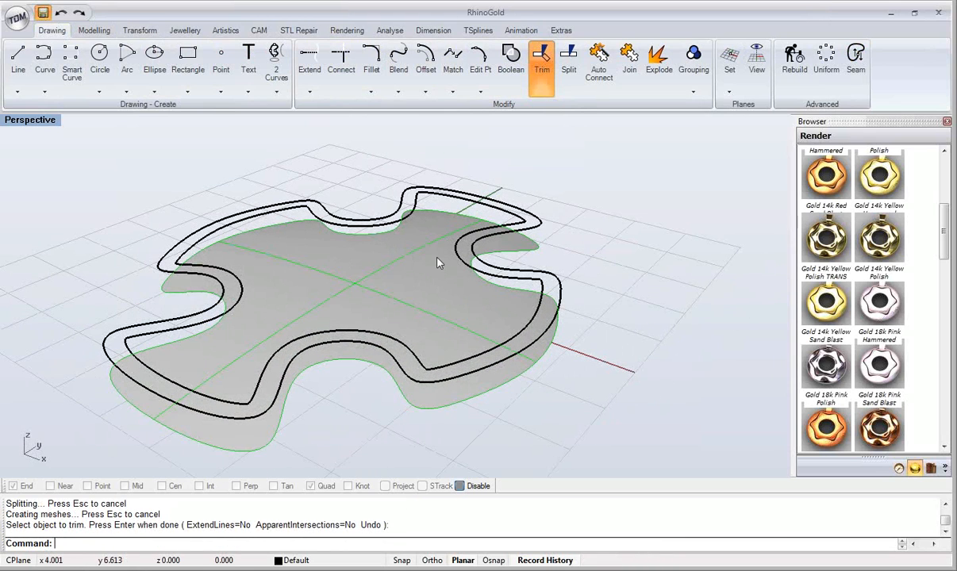
key("ctrl+c")
key("ctrl+v")
middle_click(438, 261)
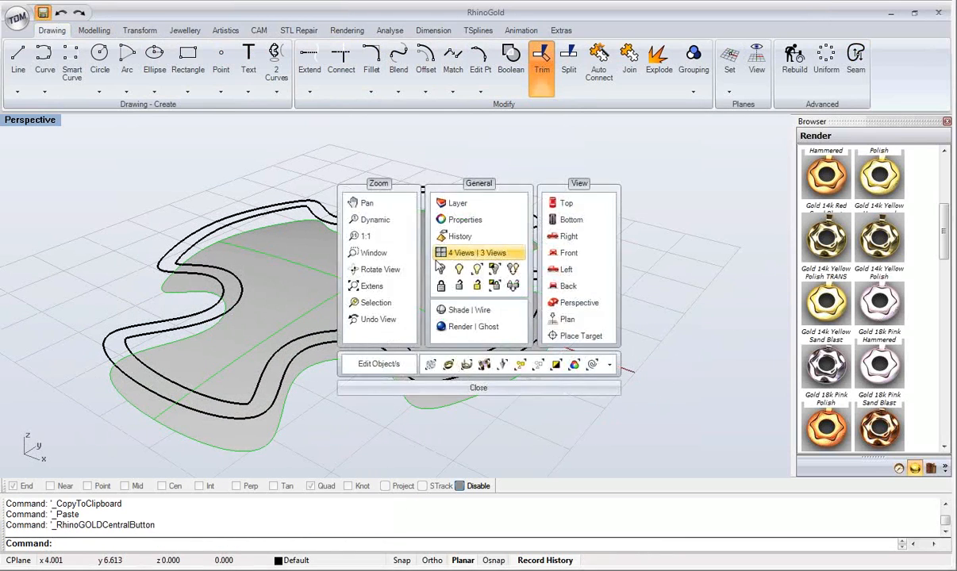
key("Escape")
key("ctrl+h")
right_click_drag(399, 299, 403, 297)
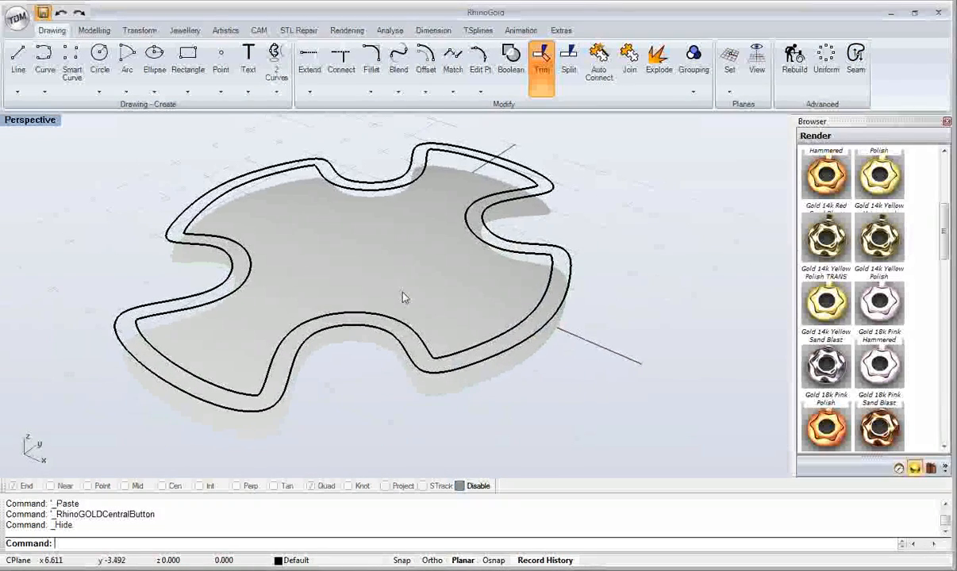
Step: Duplicate the visible cross surface using Copy with the InPlace option
left_click(401, 290)
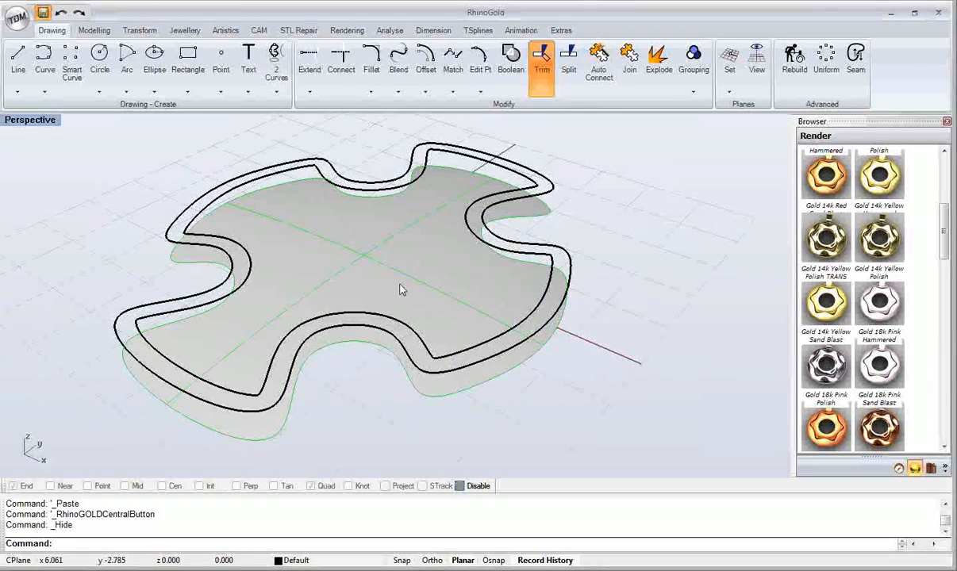
left_click(92, 32)
left_click(140, 31)
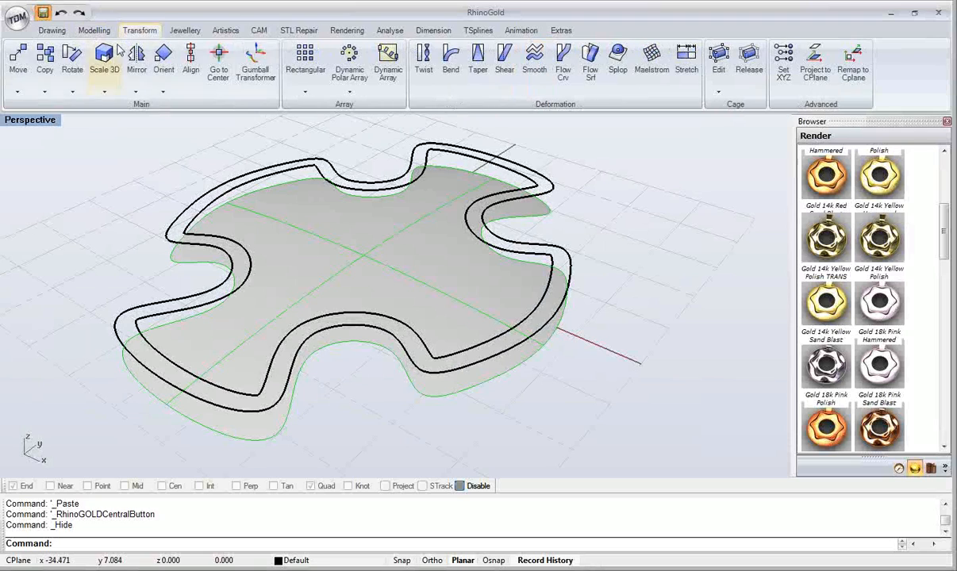
left_click(53, 71)
left_click(155, 544)
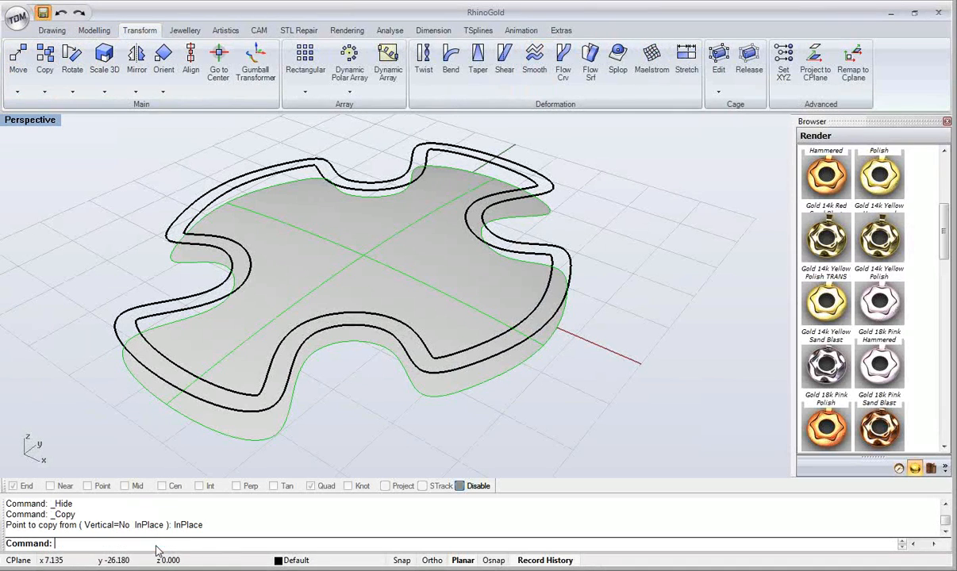
Step: Hide one of the two overlapping visible cross surfaces
left_click(356, 403)
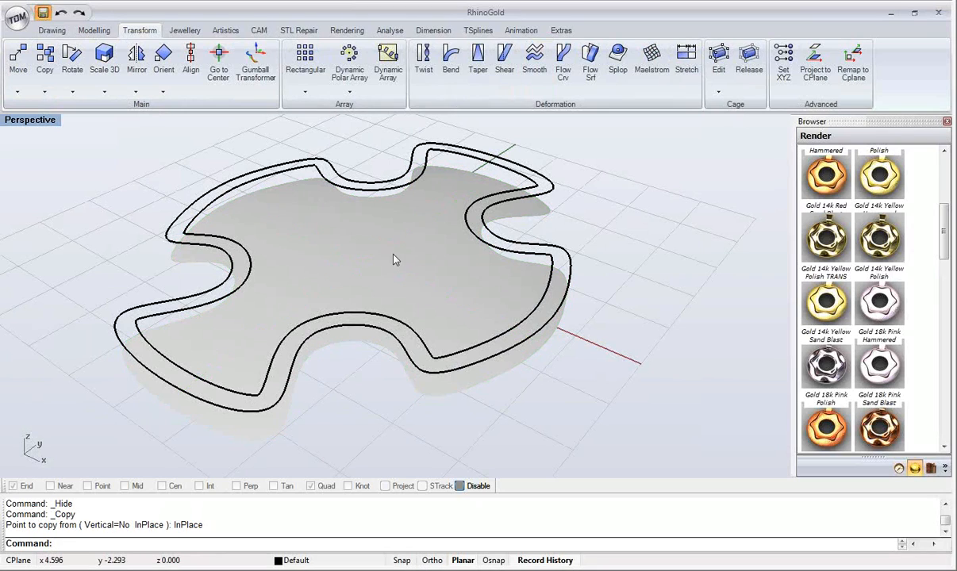
left_click(399, 238)
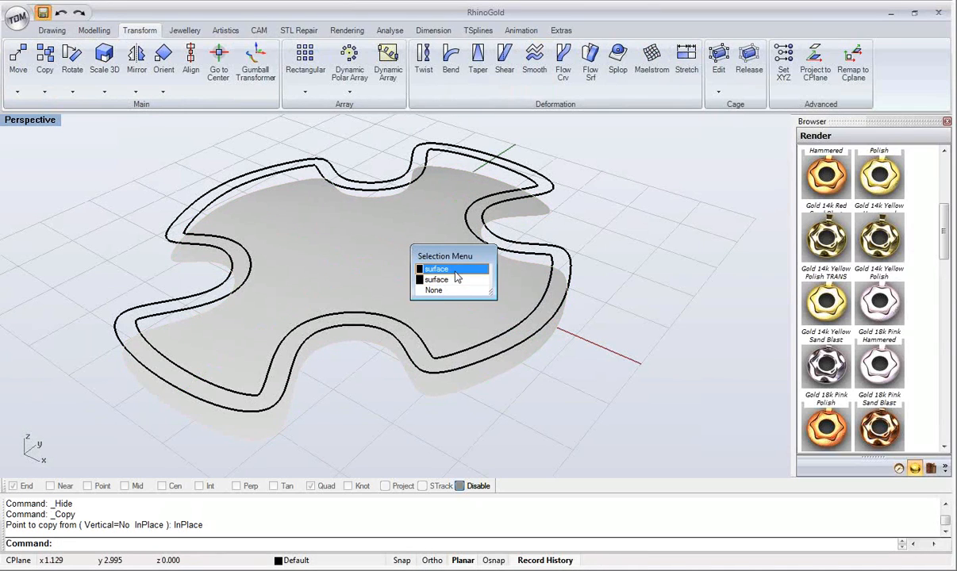
left_click(452, 270)
middle_click(457, 277)
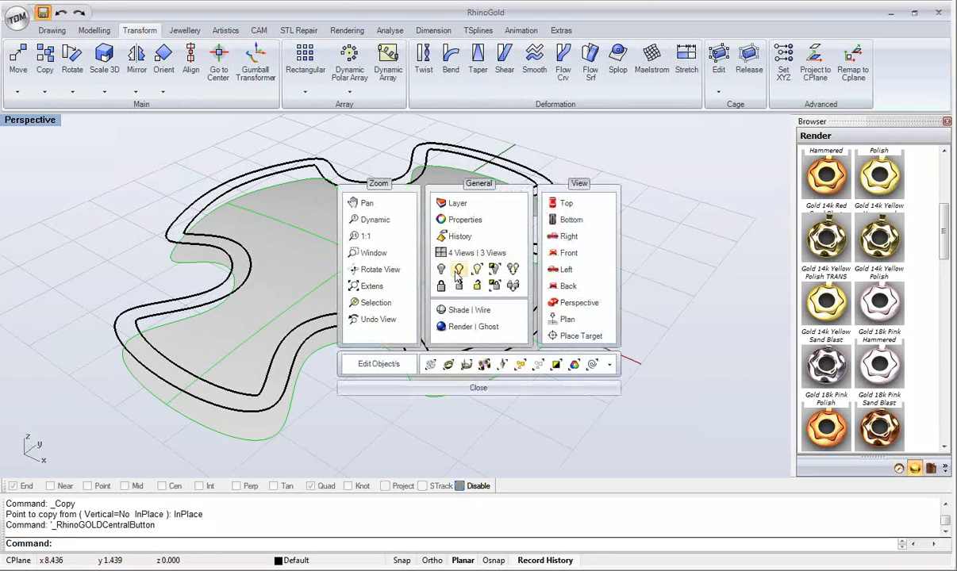
left_click(412, 257)
right_click_drag(310, 246, 294, 277, "shift")
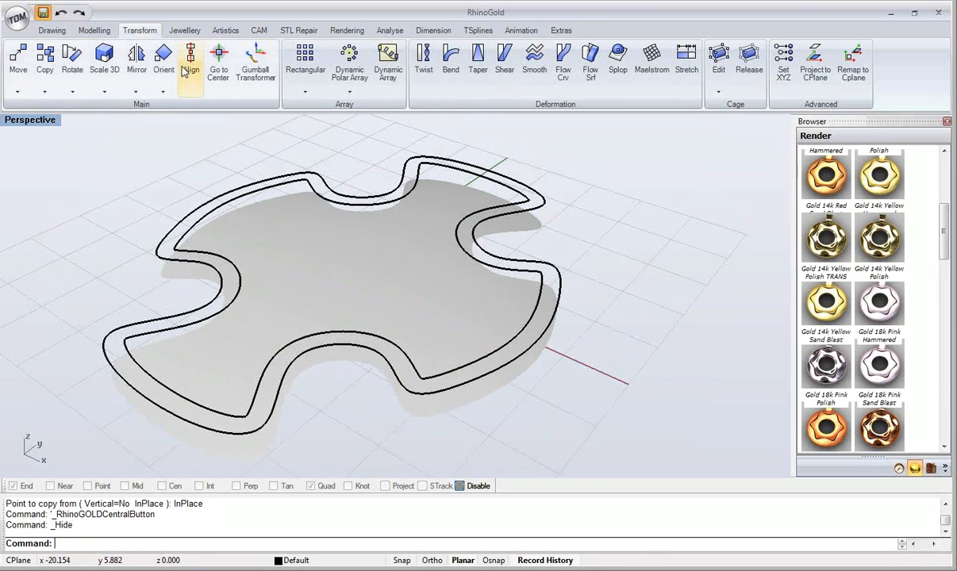
Step: Extrude the visible cross surface by a distance of 2 to both sides as a capped solid
left_click(93, 30)
left_click(223, 60)
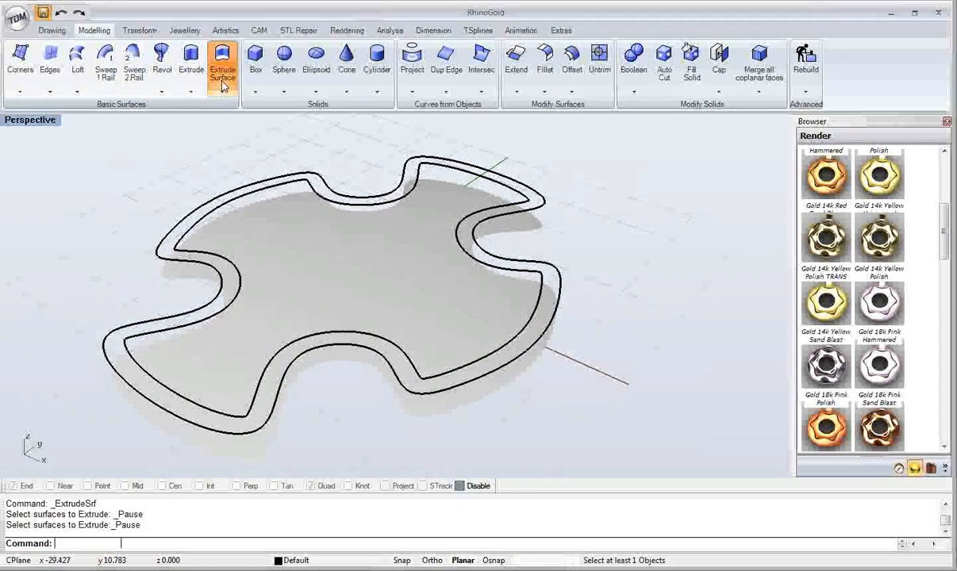
left_click(295, 272)
key("Return")
right_click_drag(297, 199, 333, 373)
left_click(177, 544)
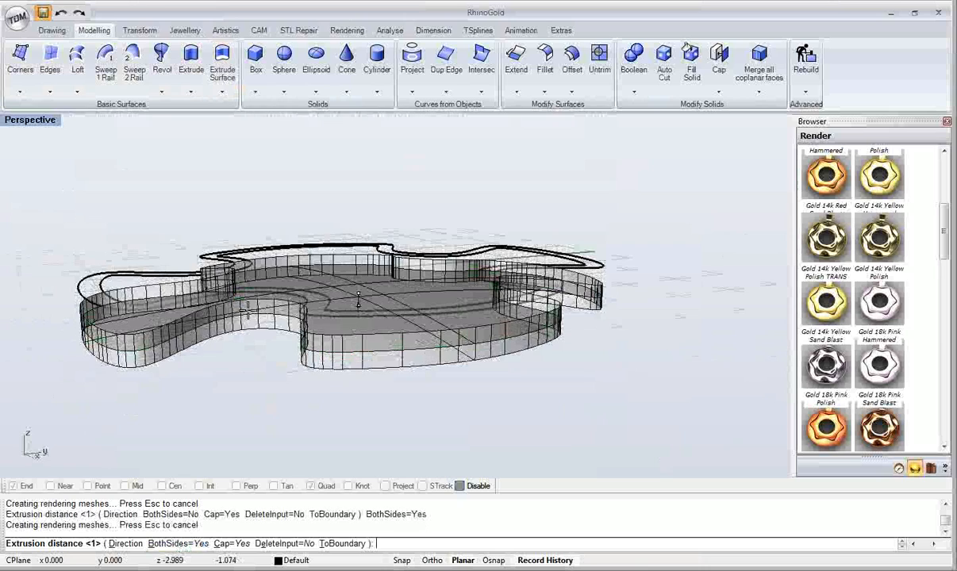
key("Return")
Step: Hide the extruded cross solid, leaving the remaining flat cross surface and the two outline curves visible
right_click_drag(267, 431, 347, 320)
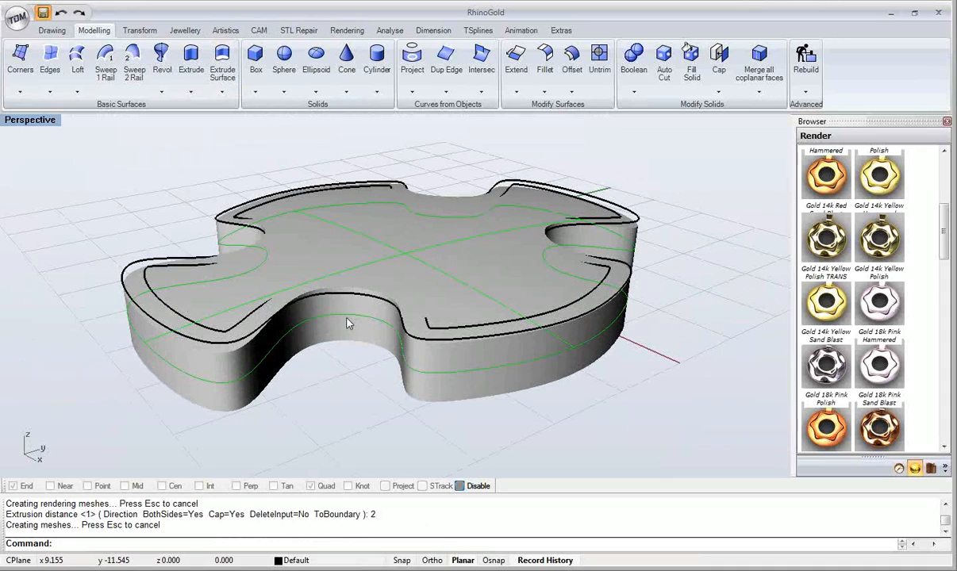
right_click_drag(347, 310, 342, 327)
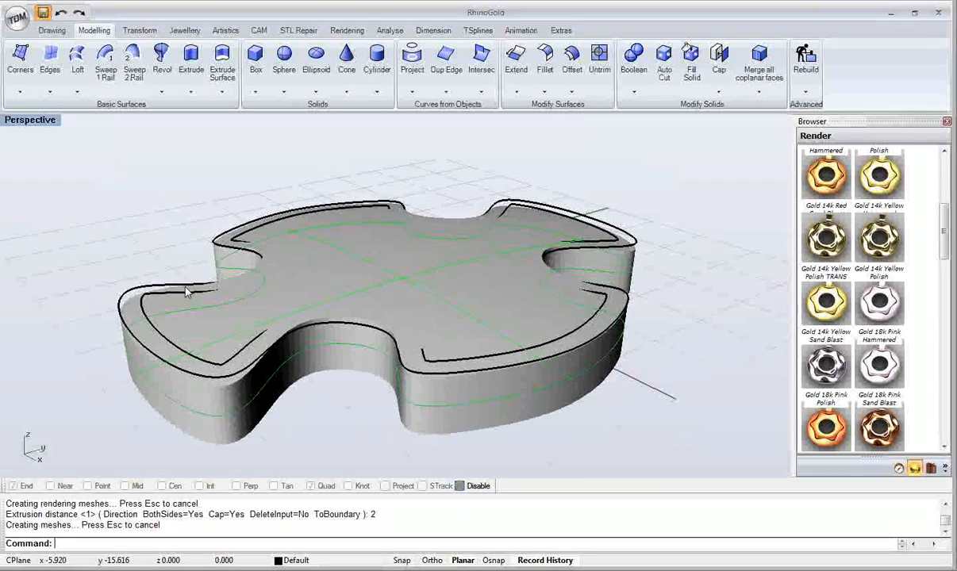
left_click(277, 320)
middle_click(283, 320)
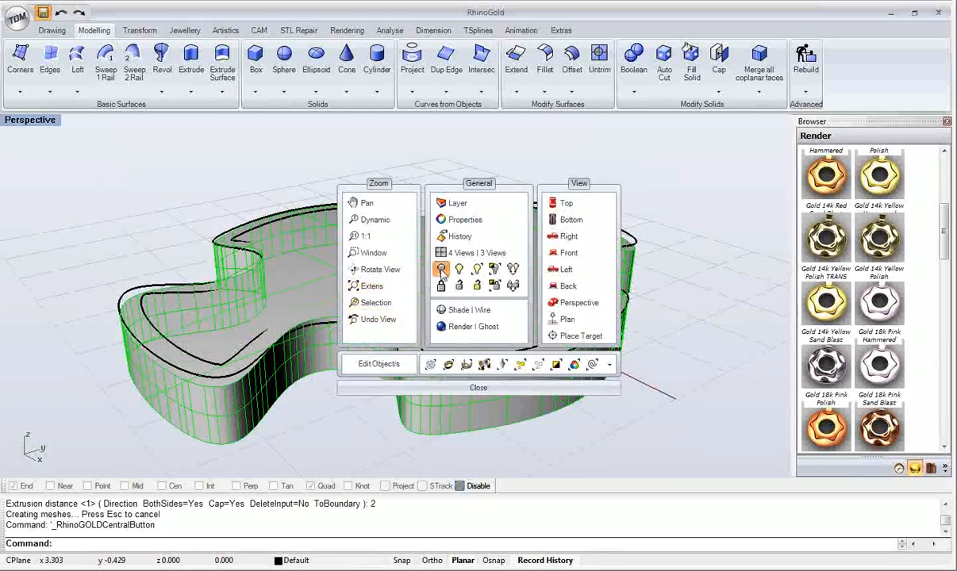
left_click(442, 268)
Step: Trim away the part of the cross surface outside the inner curve, and delete both cross outline curves
right_click_drag(255, 324, 273, 331)
left_click(277, 317)
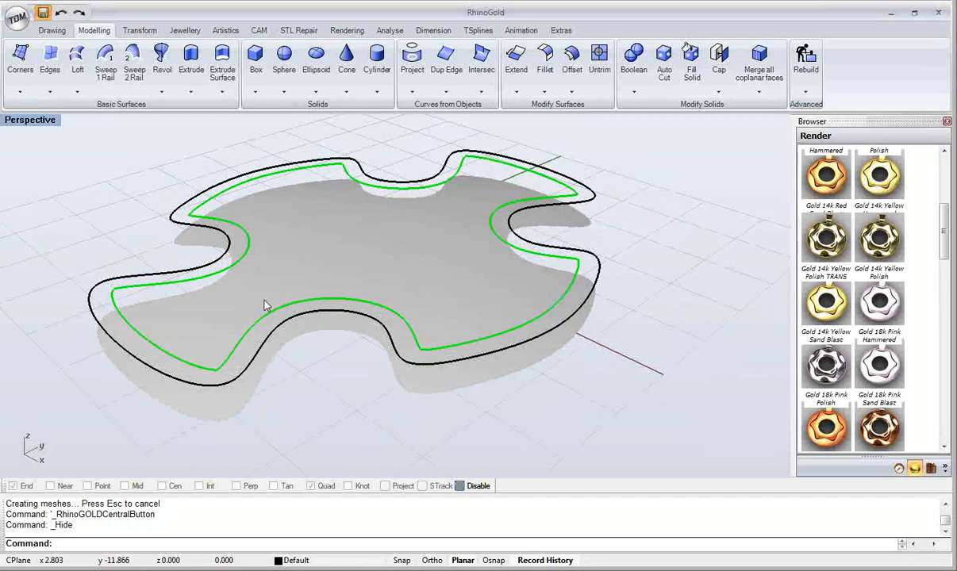
left_click(52, 30)
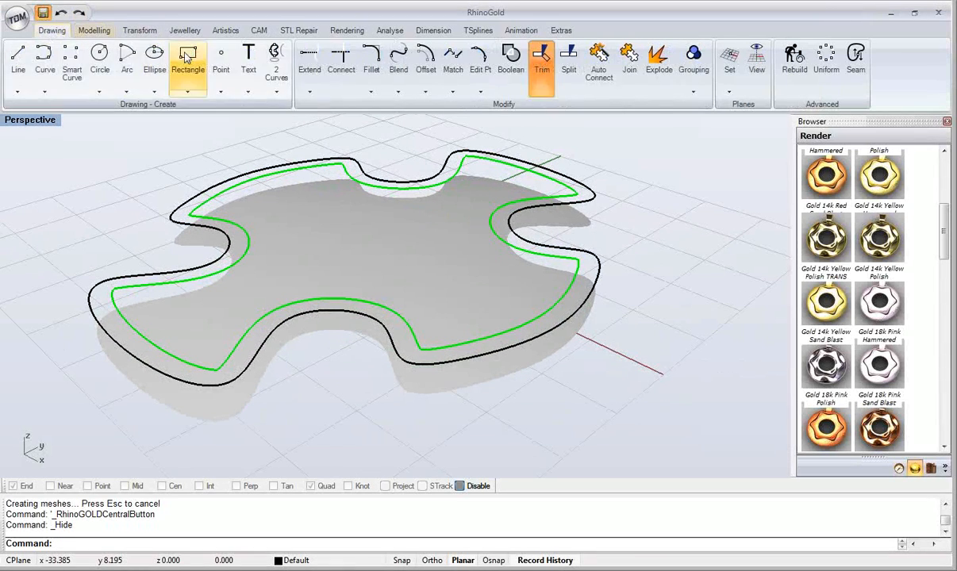
left_click(542, 59)
left_click(535, 371)
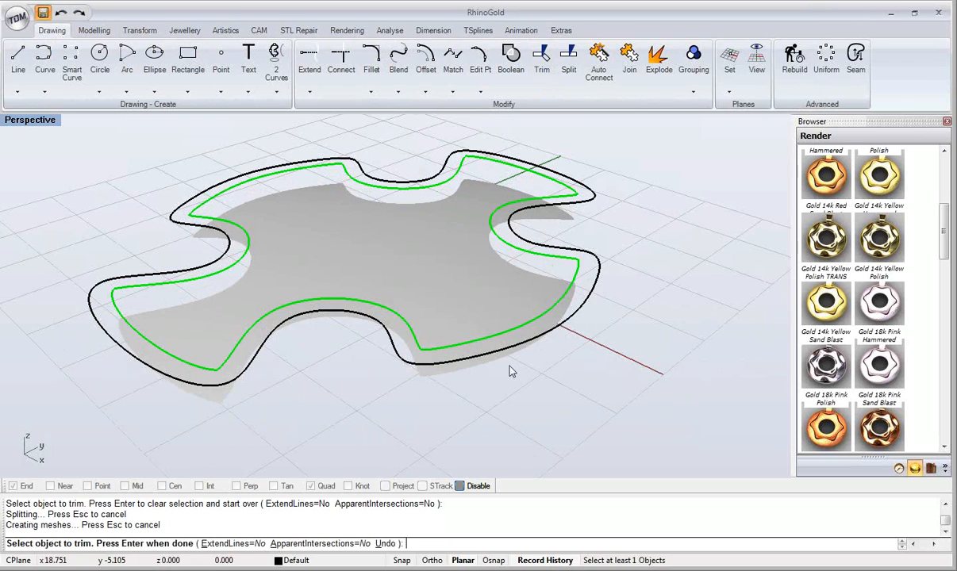
key("Return")
left_click_drag(356, 192, 355, 193)
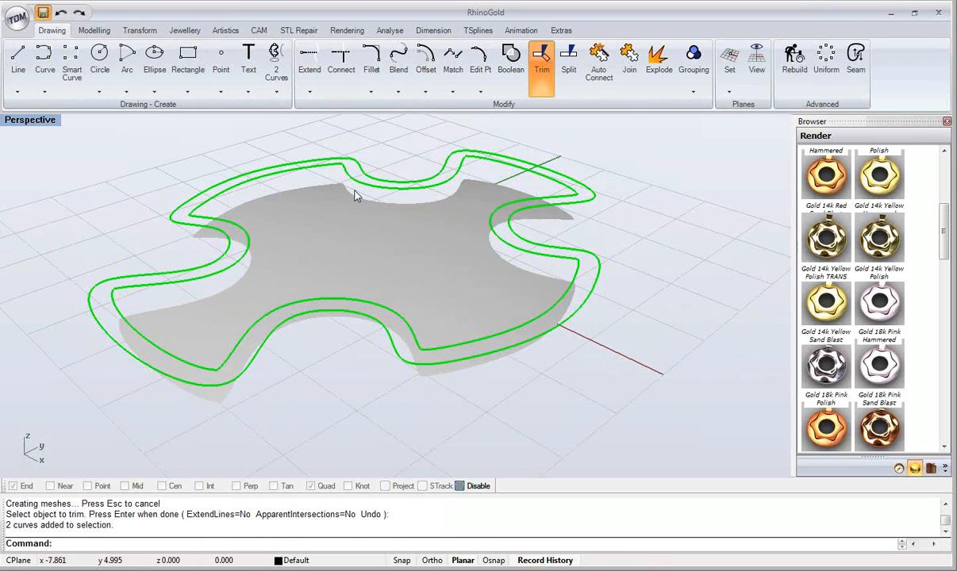
key("Delete")
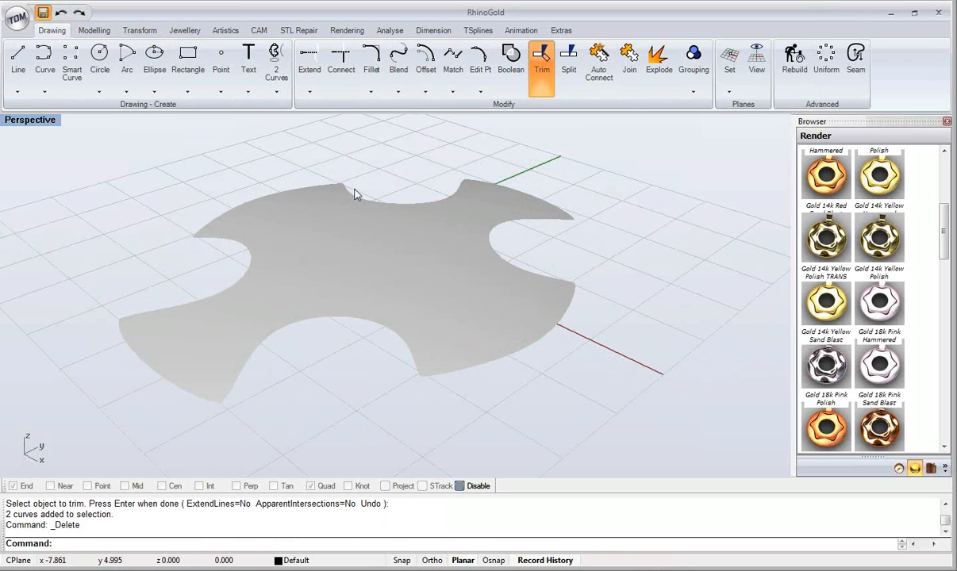
Step: Extrude the trimmed cross surface upward to one side only, as a capped solid taller than the hidden one
left_click(138, 30)
left_click(93, 30)
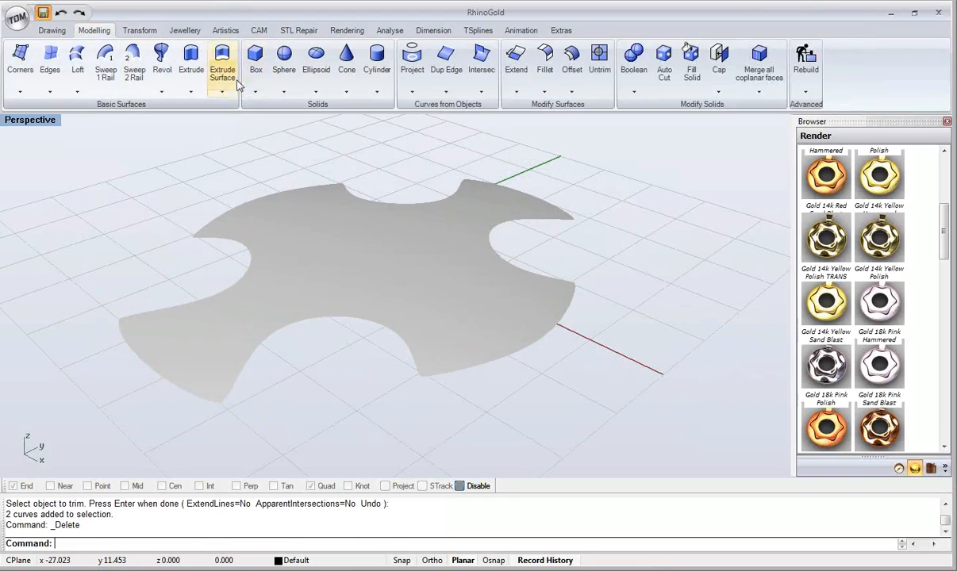
left_click(219, 79)
left_click(288, 214)
key("Return")
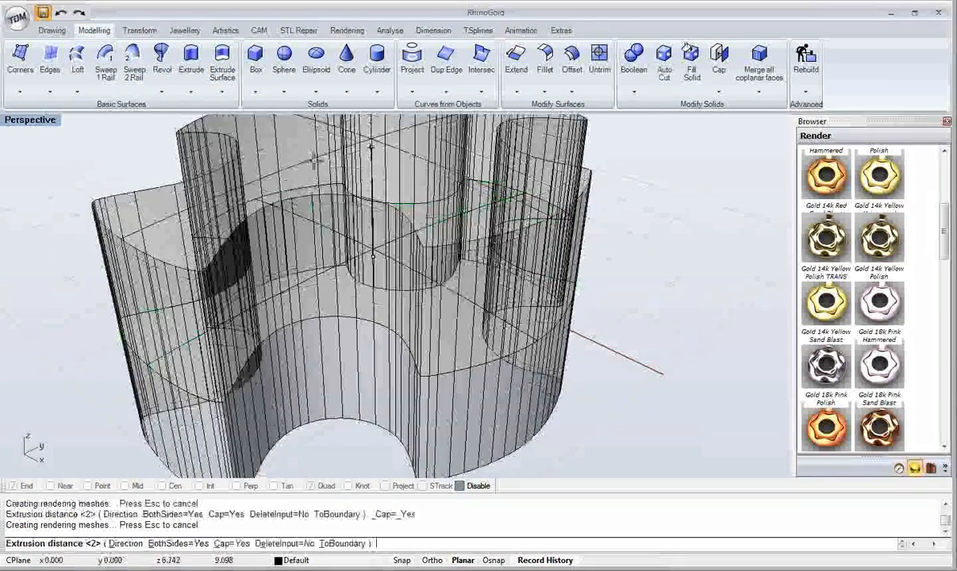
left_click(198, 545)
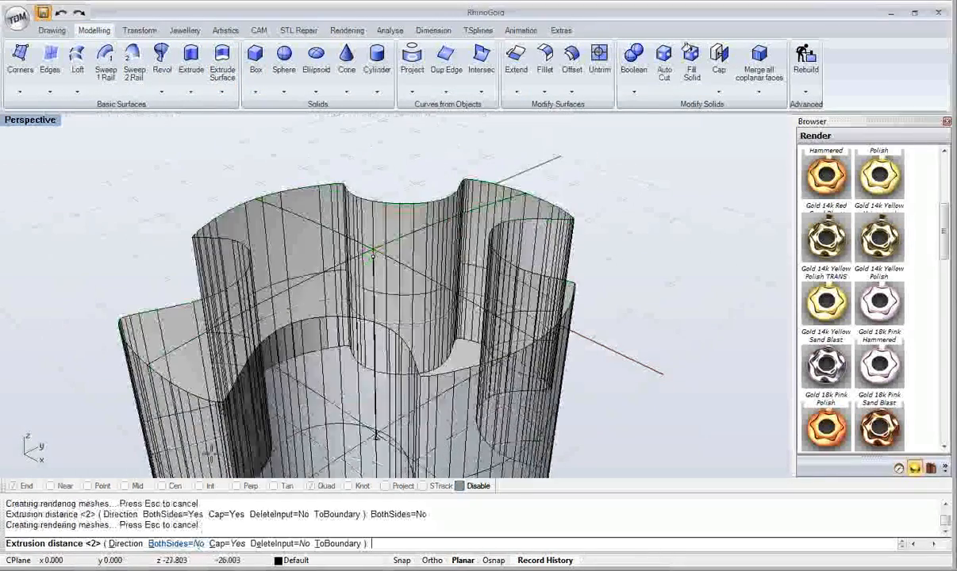
left_click(198, 241)
Step: Show the hidden larger cross solid together with the smaller extruded cross
right_click_drag(198, 240, 305, 297)
middle_click(309, 302)
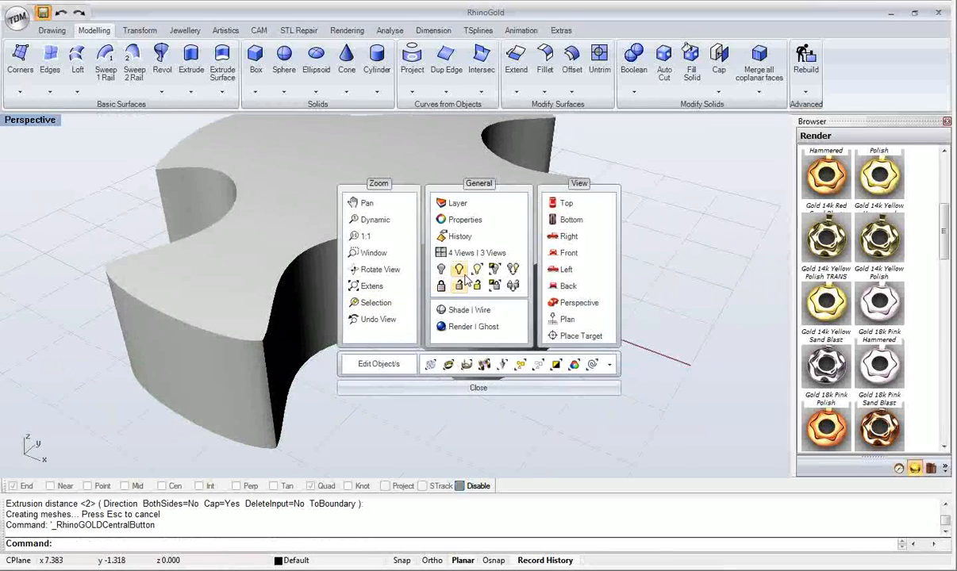
left_click(476, 270)
left_click(477, 433)
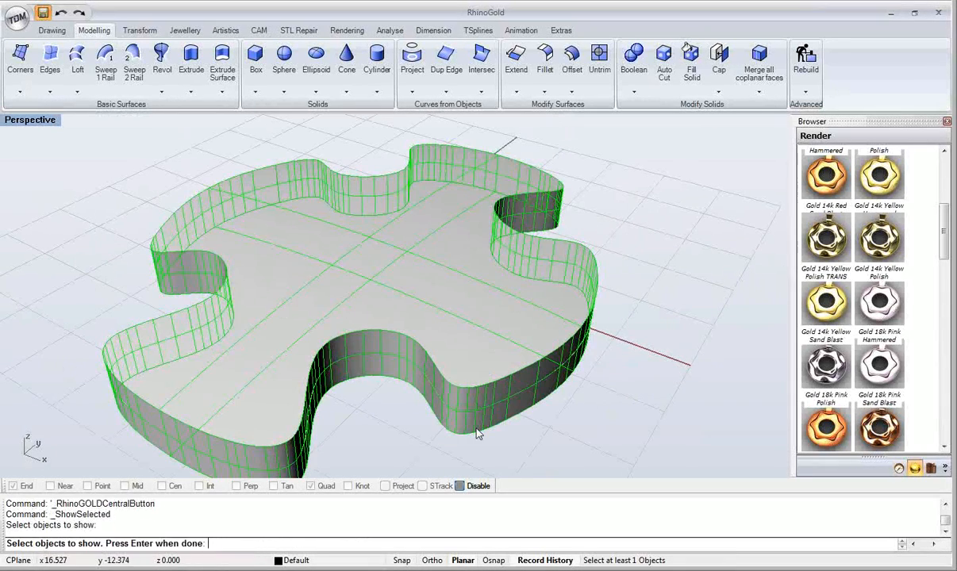
right_click(478, 433)
Step: Subtract the smaller, taller cross from the larger cross solid with a Boolean Difference that deletes the originals
right_click_drag(457, 342, 388, 117)
scroll(574, 336, "down", 4)
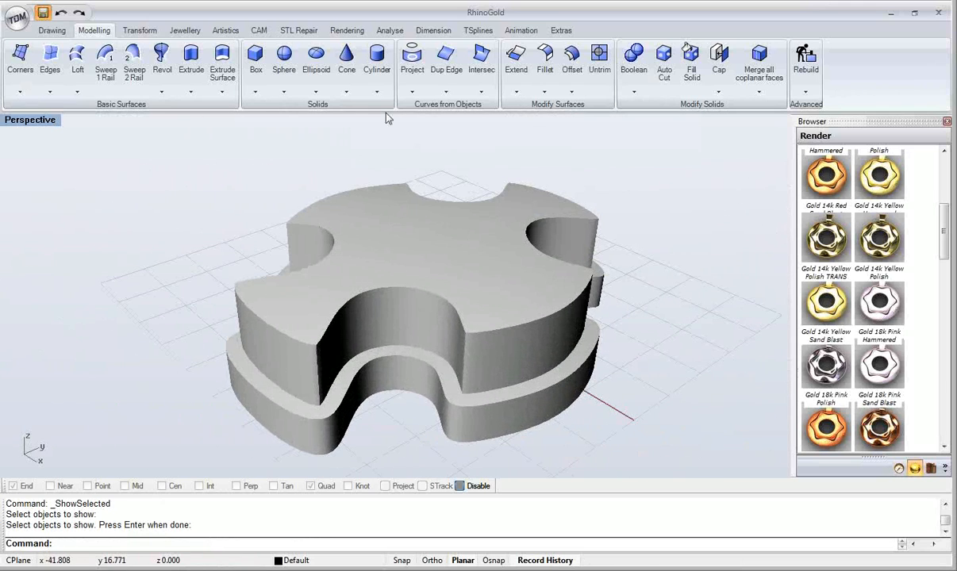
left_click(633, 57)
left_click(91, 135)
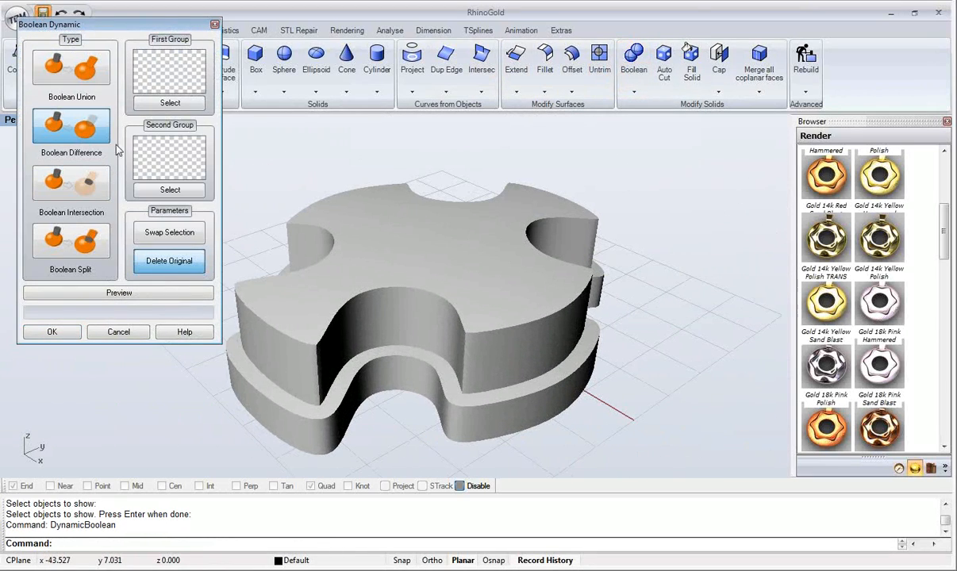
left_click(180, 111)
left_click(242, 380)
right_click(241, 378)
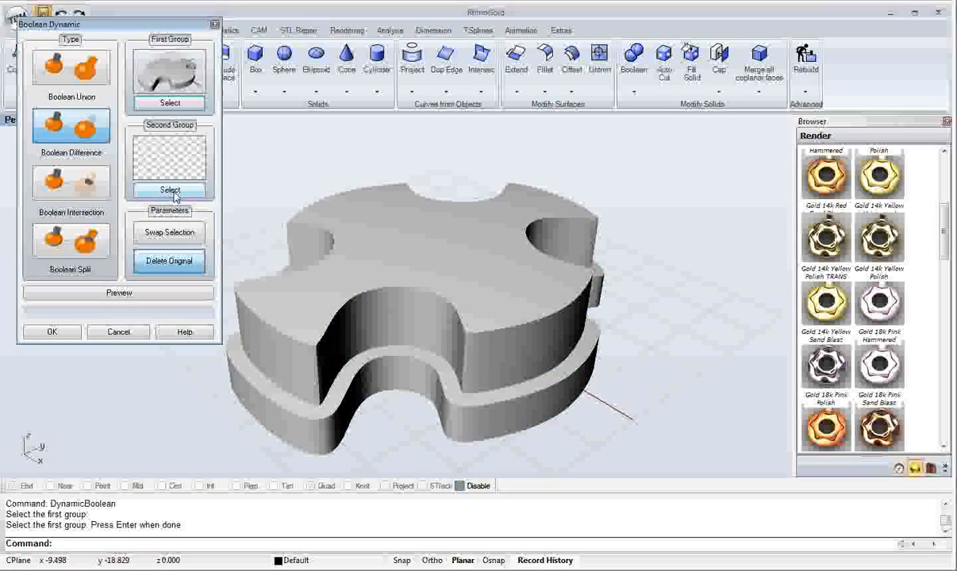
left_click(171, 191)
left_click(352, 248)
right_click(352, 248)
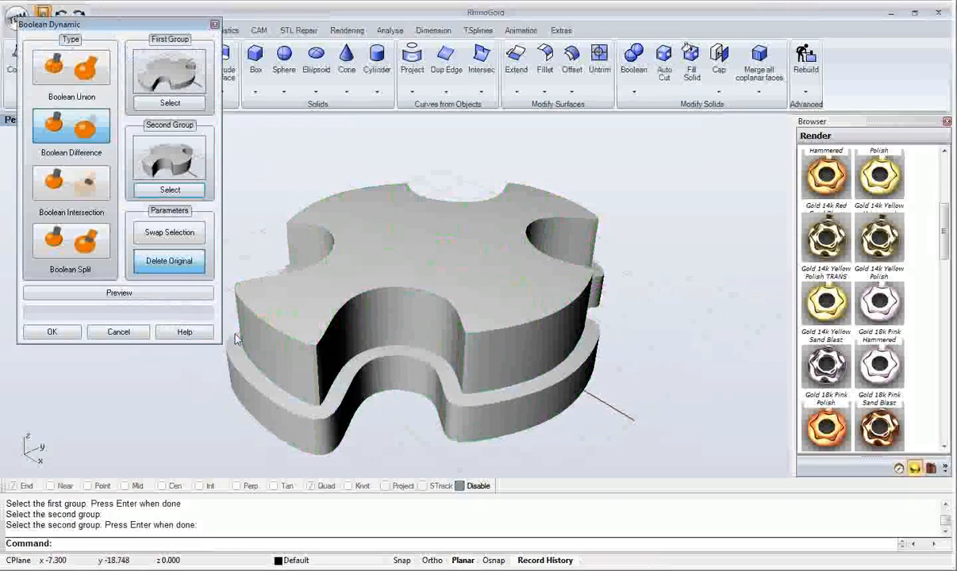
left_click(167, 295)
left_click(49, 331)
Step: Isolate the recessed cross solid by hiding all other objects, and apply the Gold 14k Yellow Polish material to it
right_click_drag(350, 284, 411, 340)
left_click_drag(825, 252, 479, 259)
right_click_drag(490, 254, 509, 276)
middle_click(482, 296)
left_click(493, 270)
left_click_drag(863, 251, 380, 316)
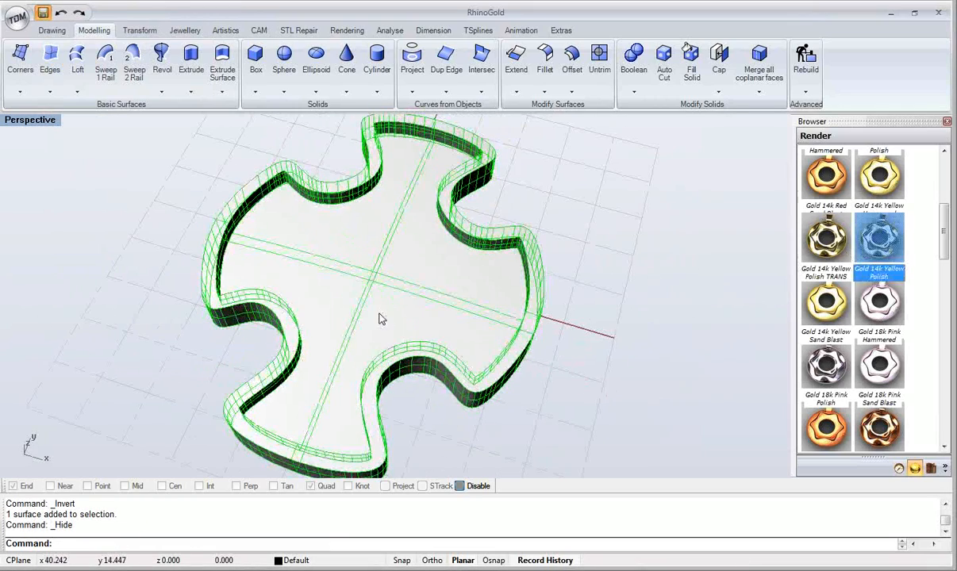
right_click_drag(604, 286, 444, 270)
Step: Delete the recessed cross solid to leave the scene empty
left_click_drag(582, 163, 47, 490)
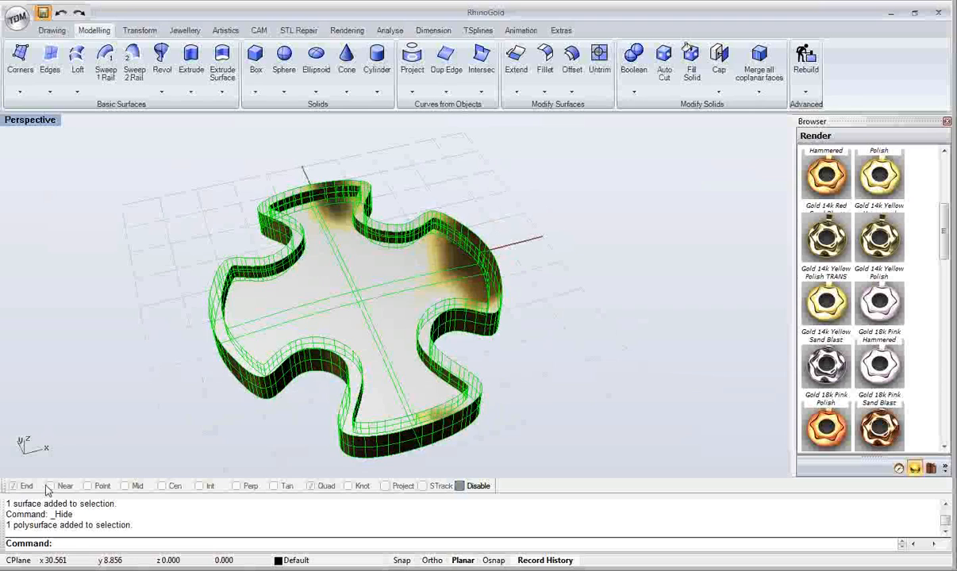
key("Delete")
right_click_drag(314, 256, 381, 262)
Step: Create a European size 1 ring with a slightly domed profile in the Ring Wizard, setting the profile width to 3.25
left_click(140, 31)
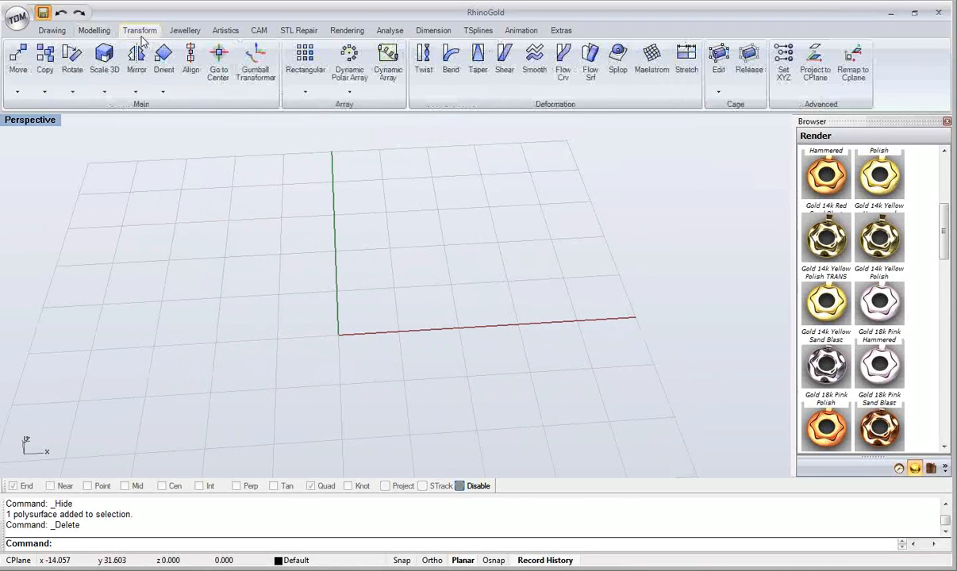
left_click(183, 32)
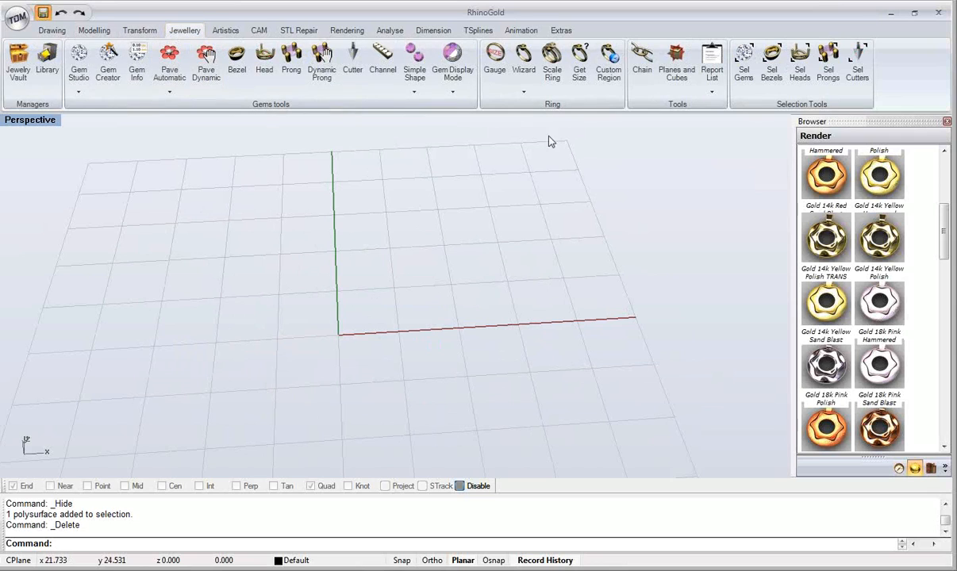
left_click(522, 58)
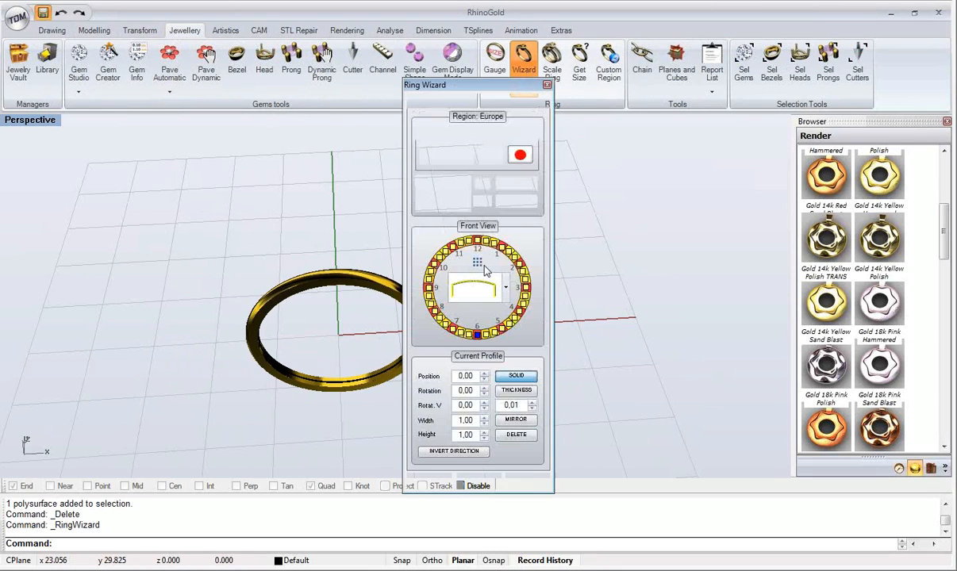
left_click_drag(454, 85, 516, 83)
right_click_drag(421, 305, 317, 255)
left_click(568, 286)
left_click(538, 403)
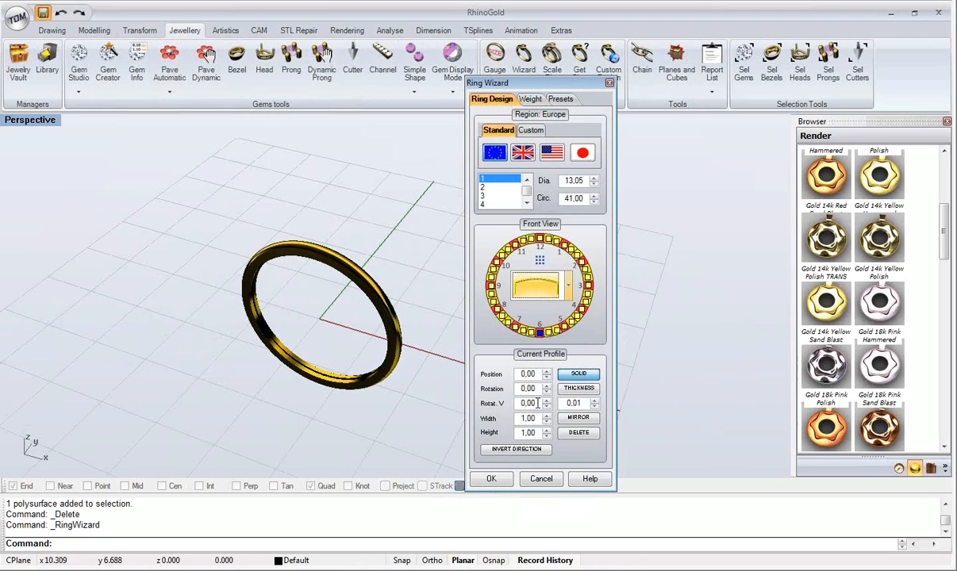
left_click(536, 416)
scroll(537, 415, "up", 15)
scroll(535, 415, "down", 6)
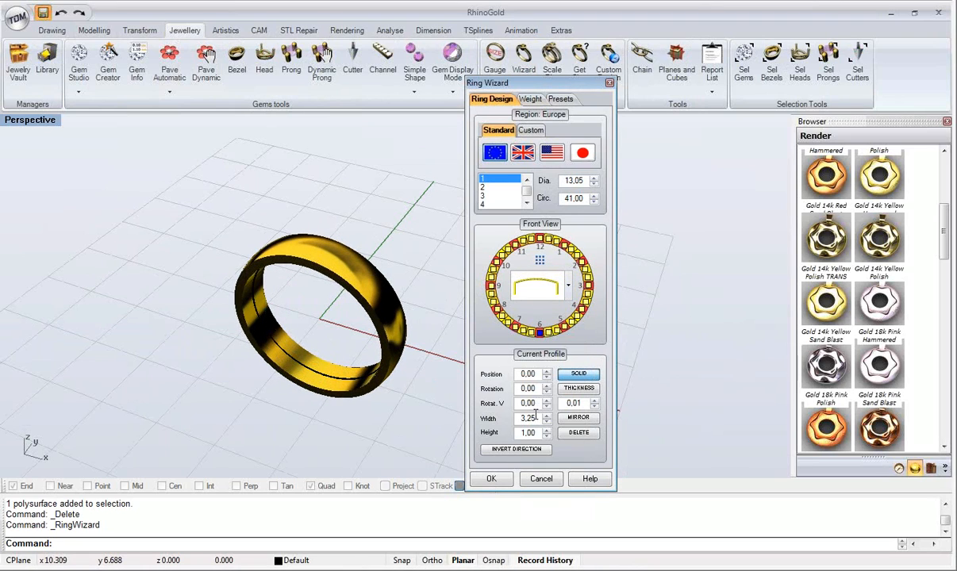
left_click(491, 479)
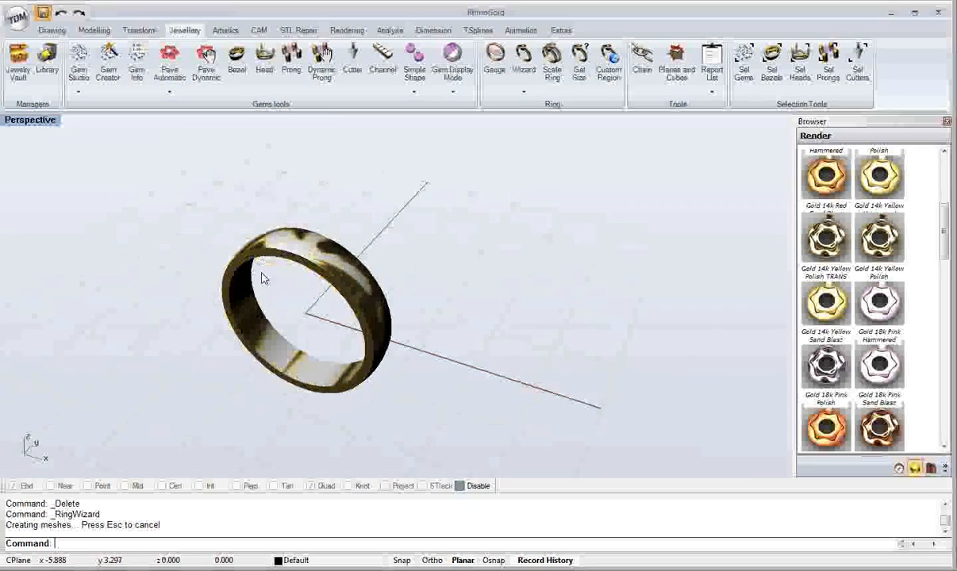
right_click_drag(260, 274, 301, 387)
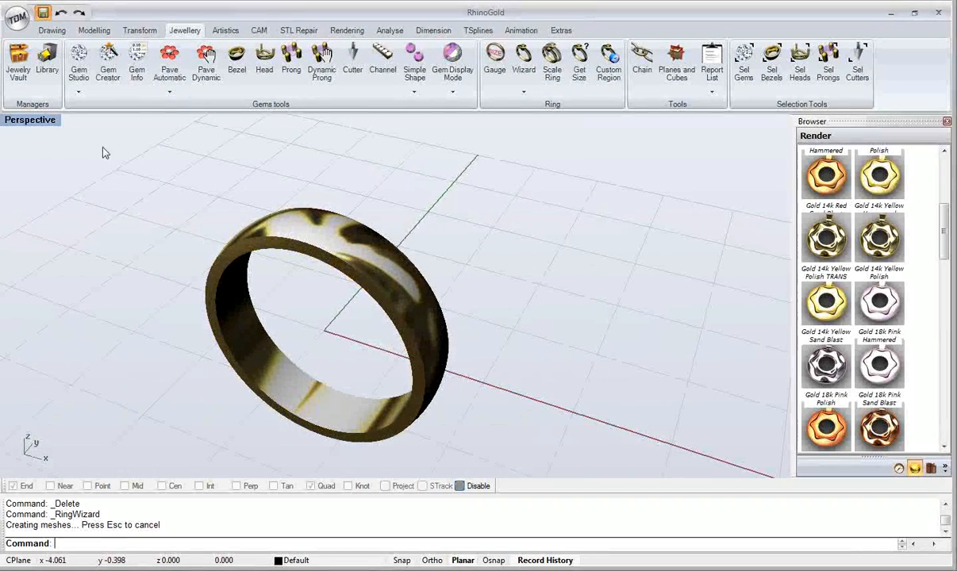
Step: Extract a U-direction isocurve running around the middle of the ring's inner surface
left_click(87, 31)
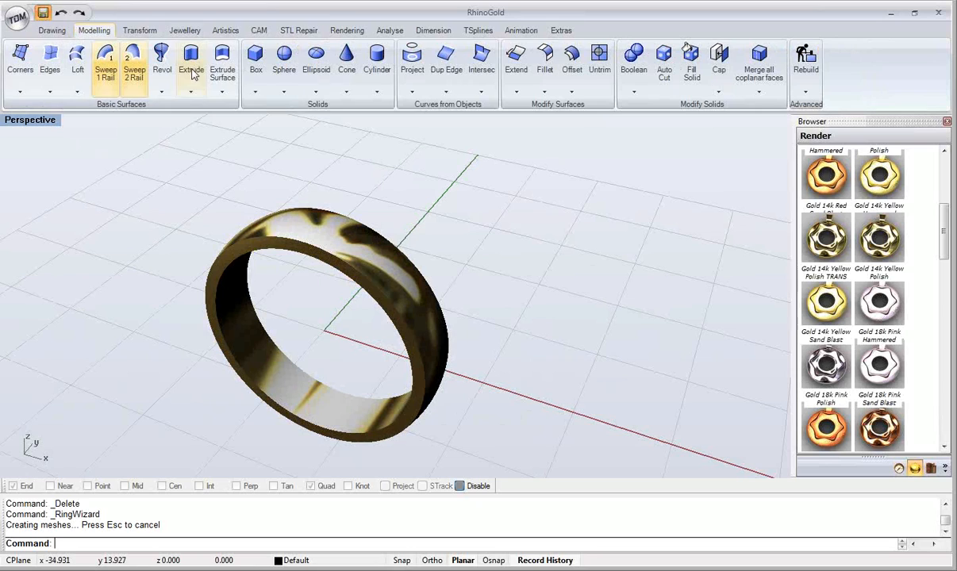
left_click(482, 93)
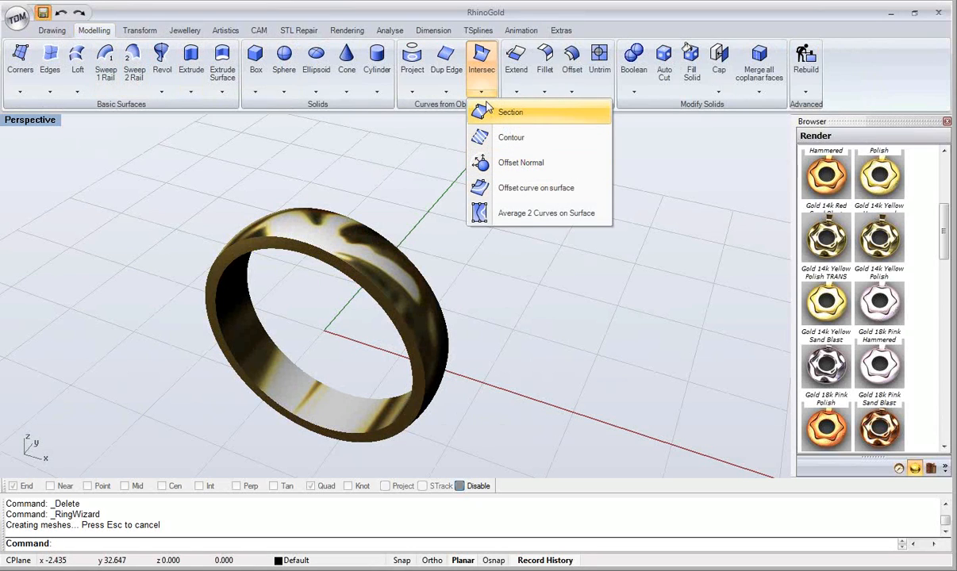
left_click(446, 92)
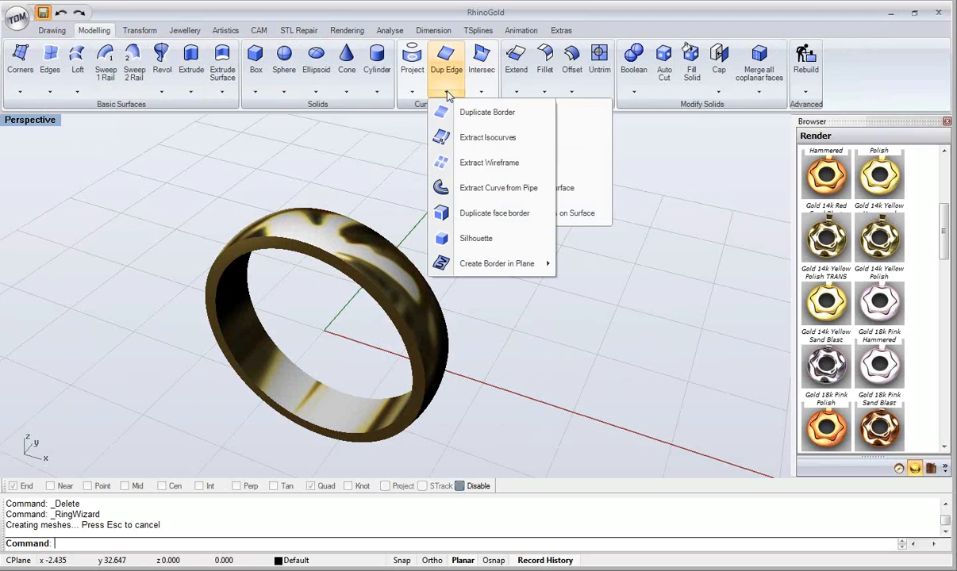
left_click(468, 138)
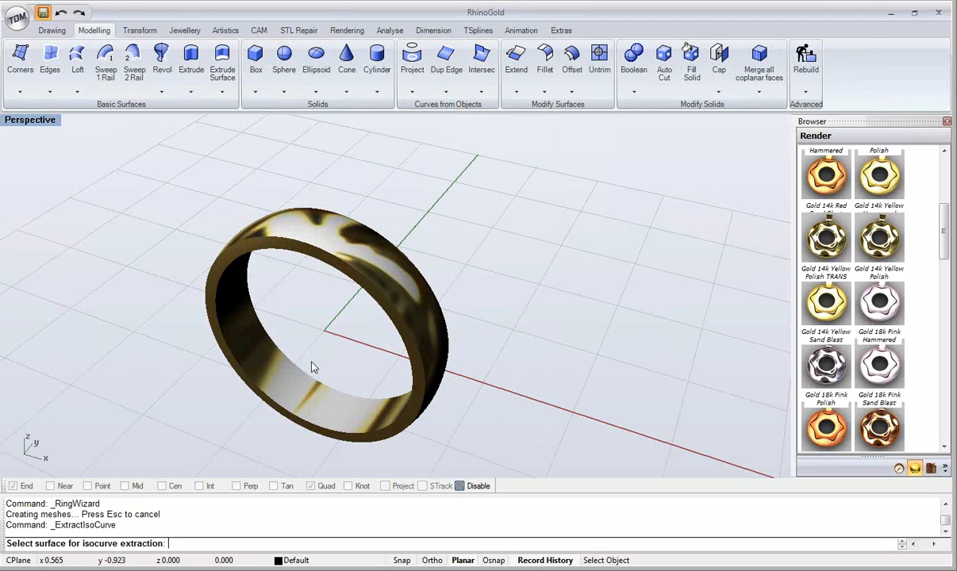
left_click(290, 383)
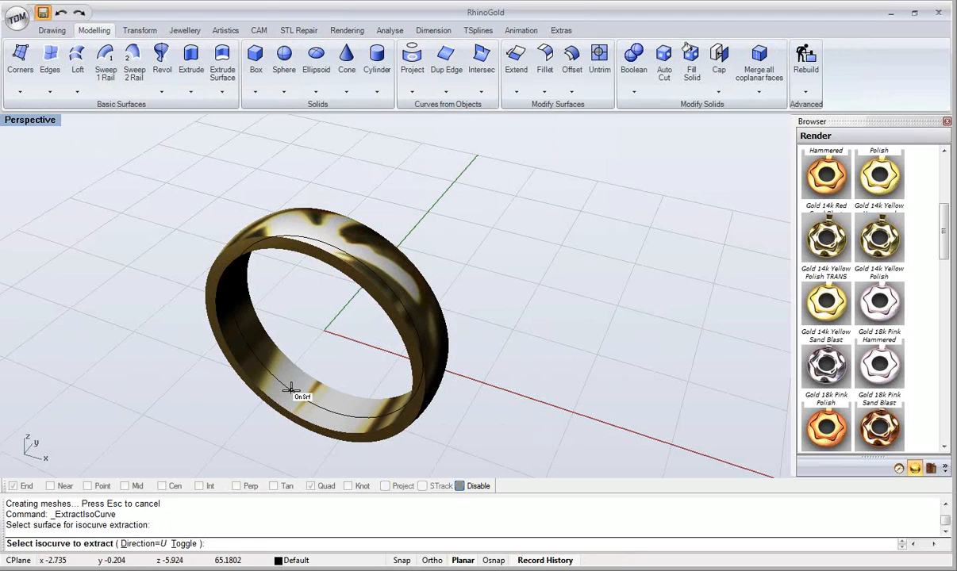
left_click(291, 387)
key("Return")
Step: Move the seam of the ring's inner isocurve to its top quadrant point, with object snaps enabled
right_click_drag(296, 315, 341, 308)
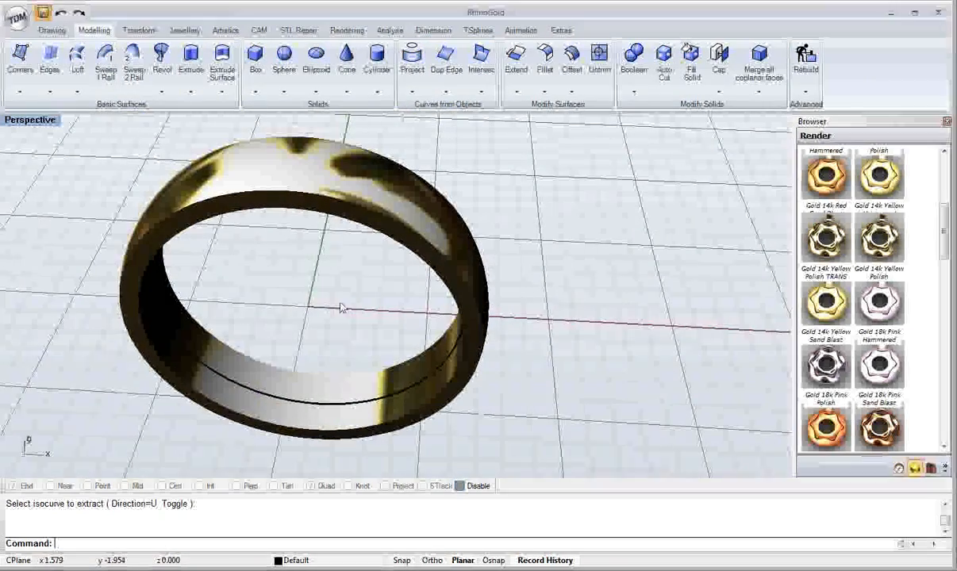
left_click(52, 30)
left_click(855, 57)
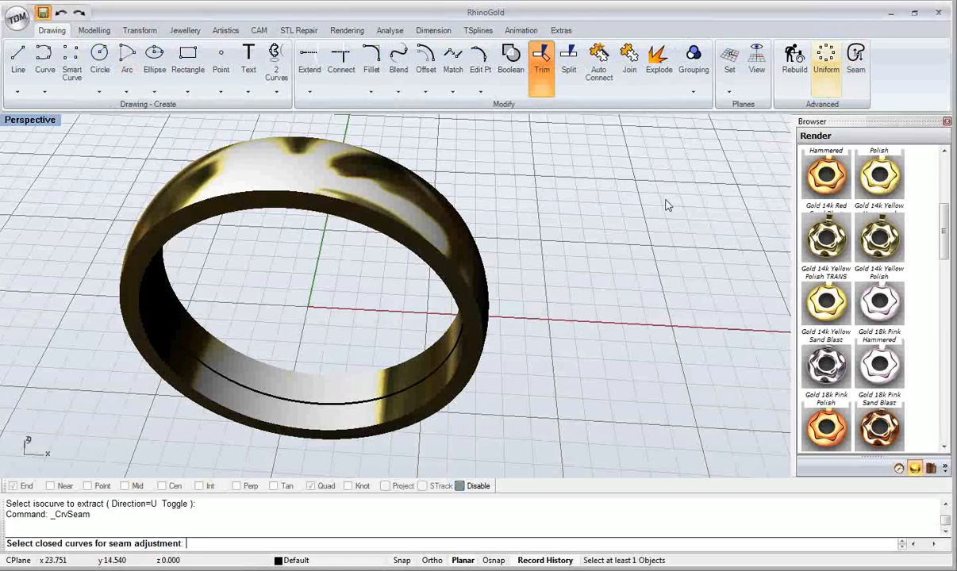
left_click(407, 388)
key("Return")
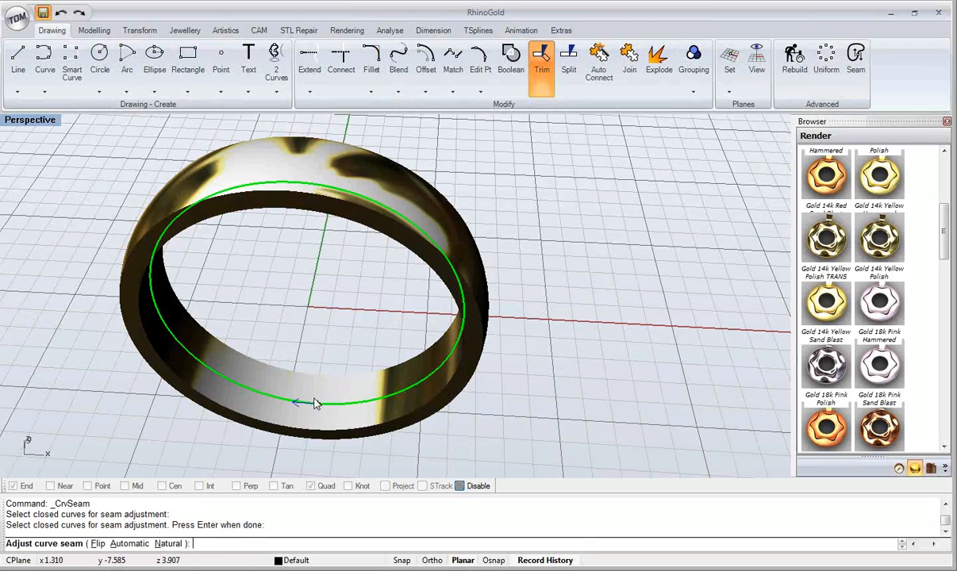
left_click(315, 403)
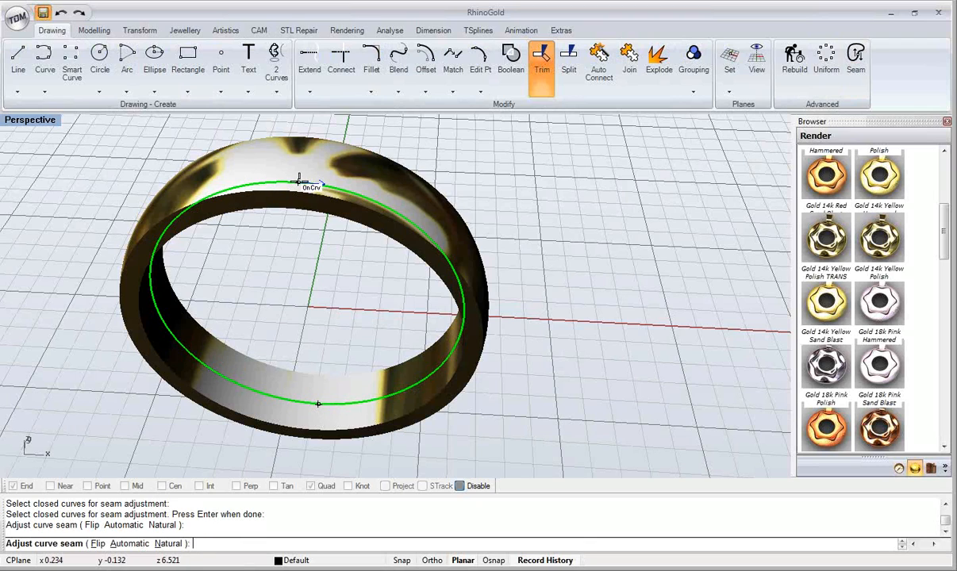
left_click(462, 486)
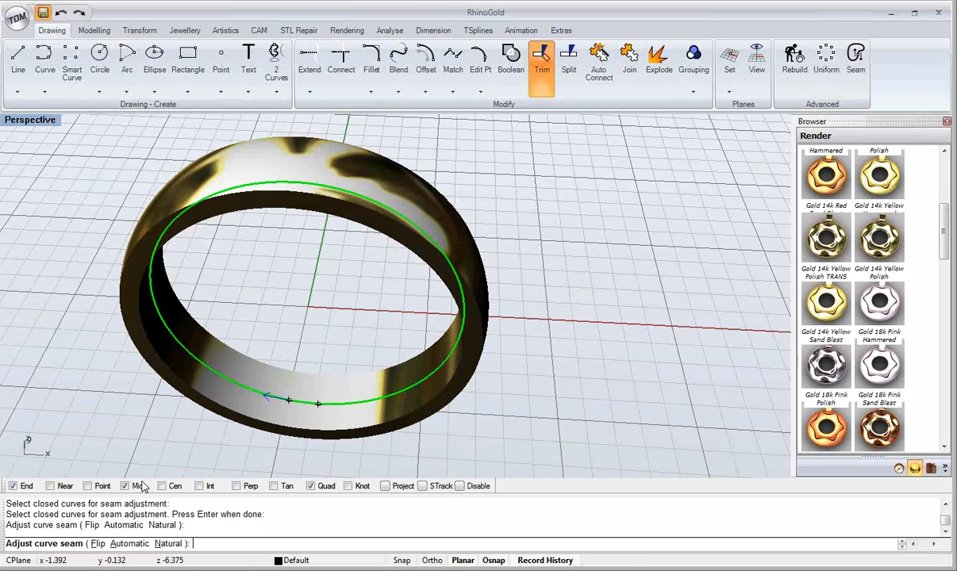
left_click(288, 173)
key("Return")
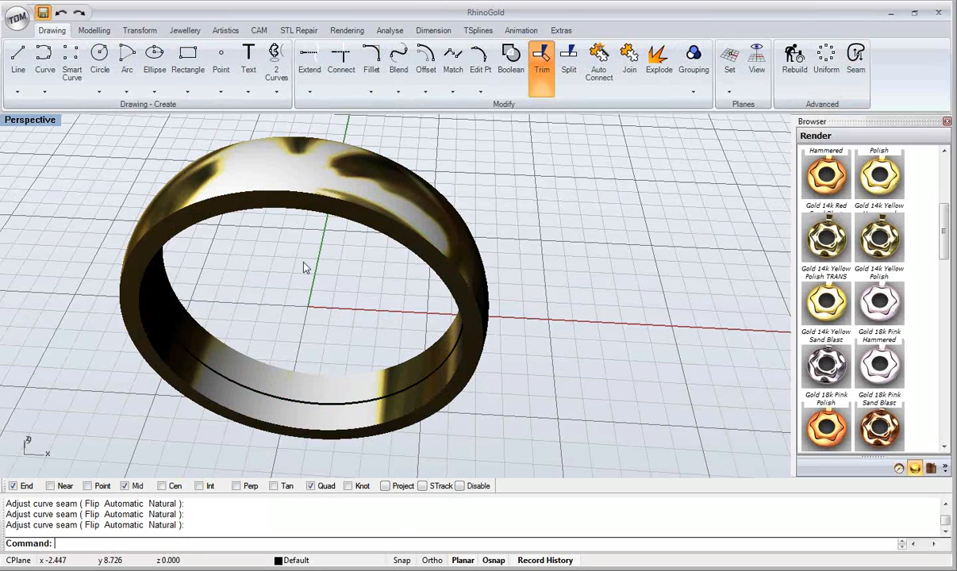
Step: Start Text On Curve on the ring's inner isocurve with the text RhinoGold in Arial, aligned to the centre
right_click_drag(312, 331, 265, 211)
left_click(248, 92)
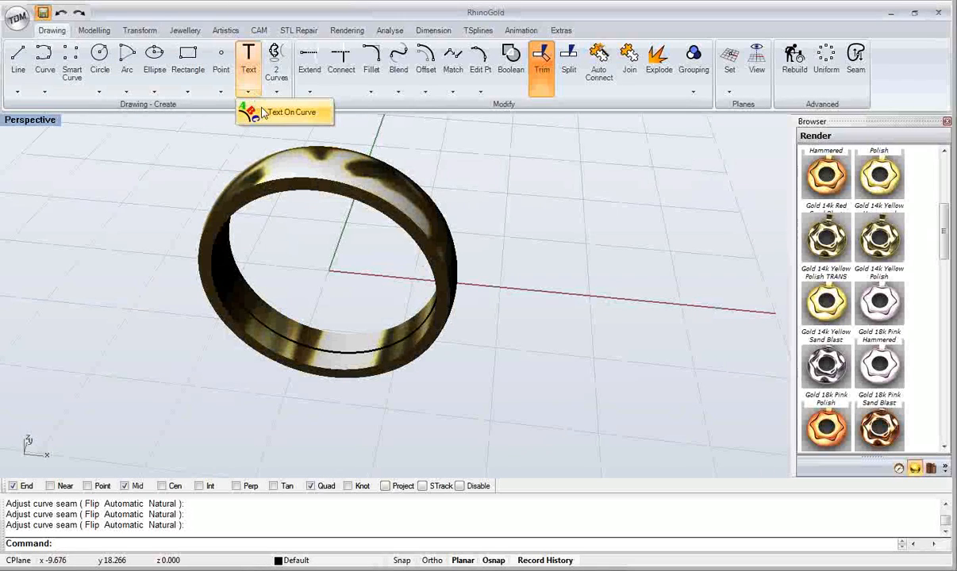
left_click(263, 112)
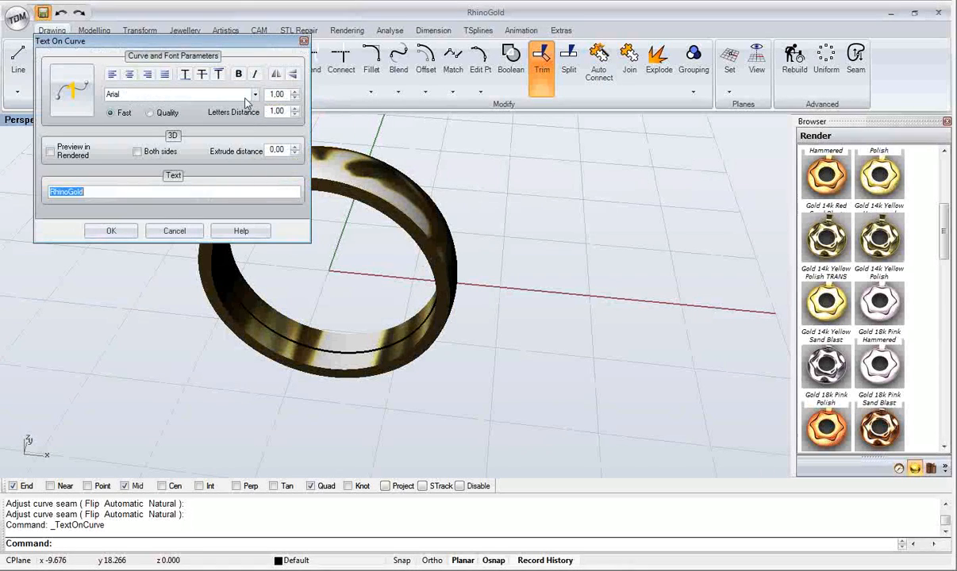
left_click(73, 89)
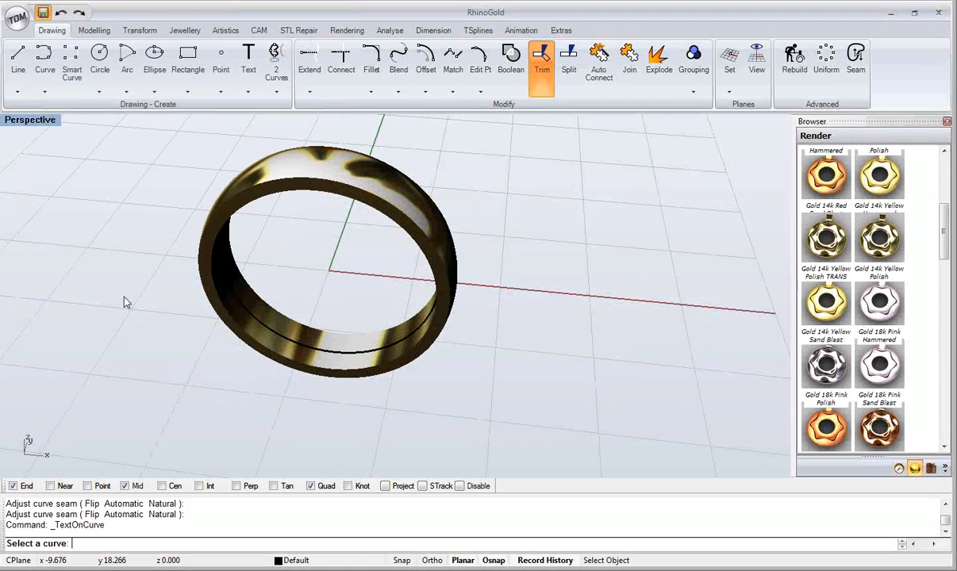
left_click(277, 335)
right_click_drag(298, 322, 365, 392, "shift")
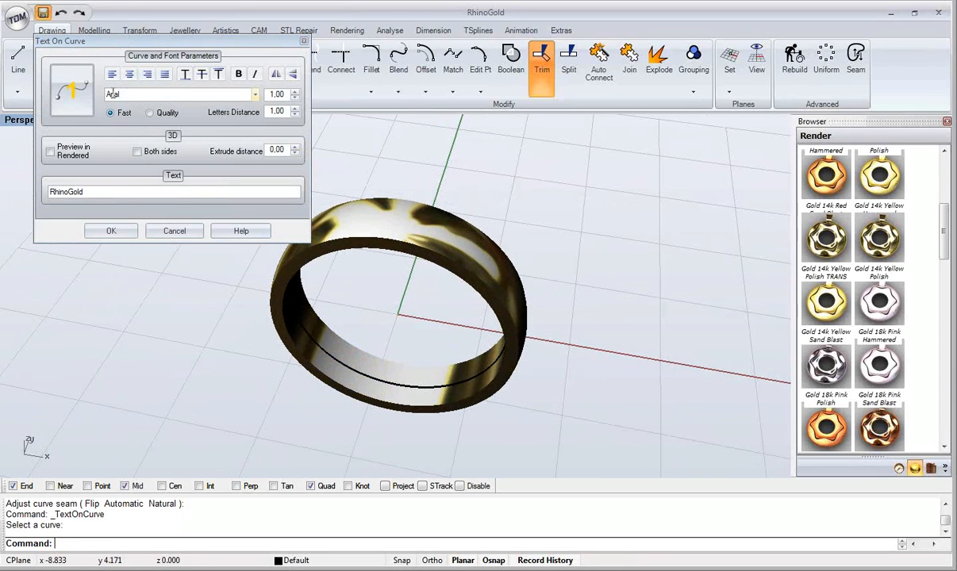
left_click(131, 76)
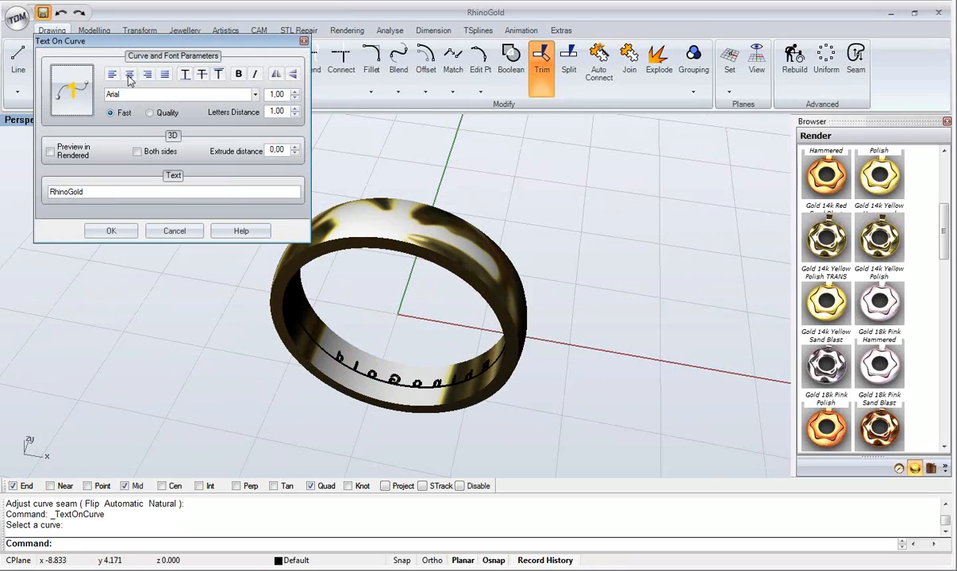
Step: Align the text vertically to the middle of the curve and set its size to 1.60
right_click_drag(407, 311, 376, 412)
scroll(376, 411, "up", 6)
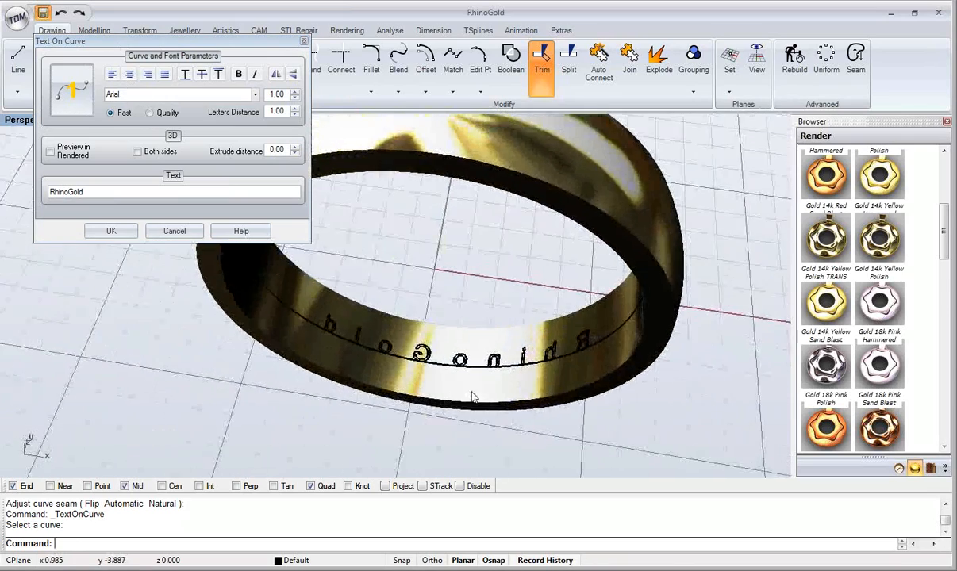
right_click_drag(498, 377, 520, 375, "shift")
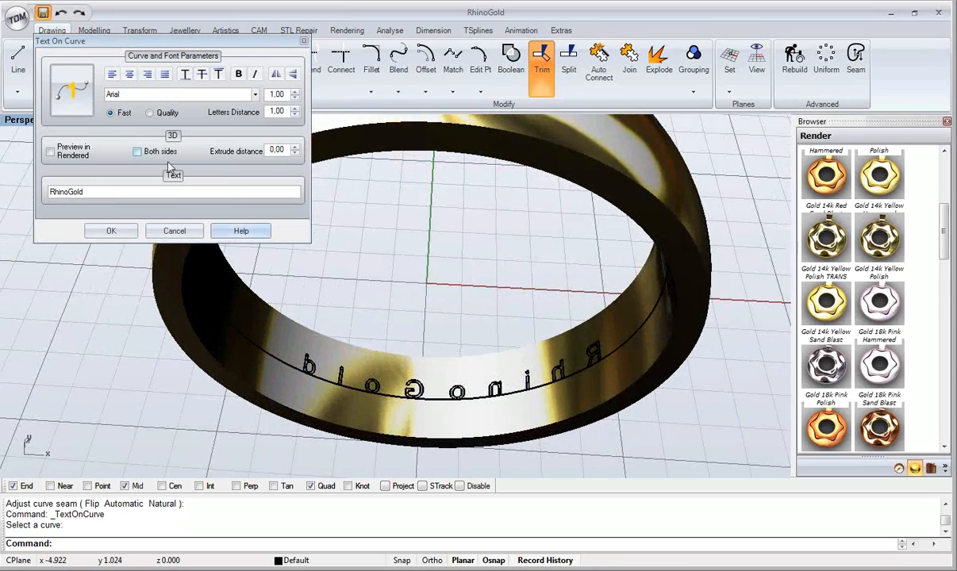
left_click(202, 74)
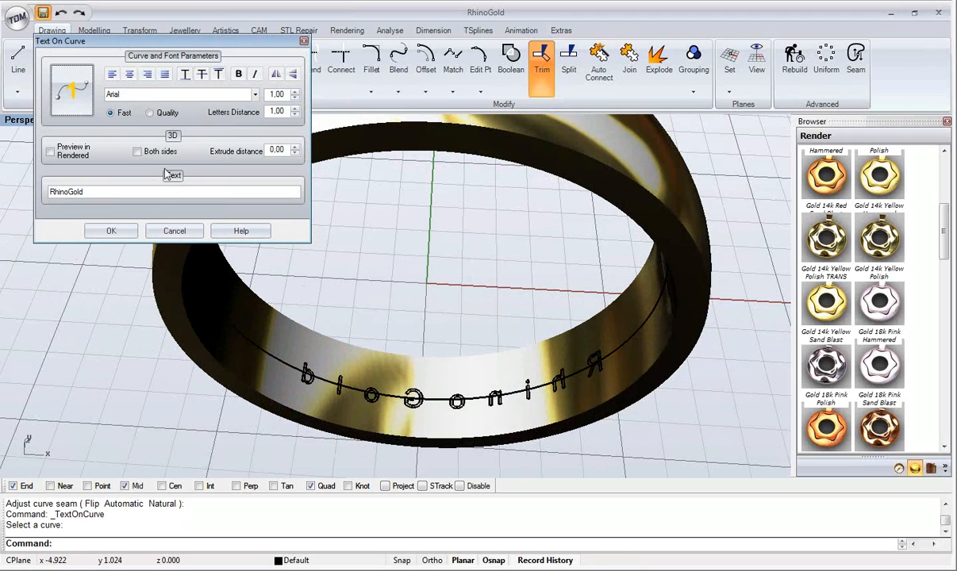
left_click(283, 96)
scroll(283, 96, "up", 12)
scroll(283, 96, "down", 6)
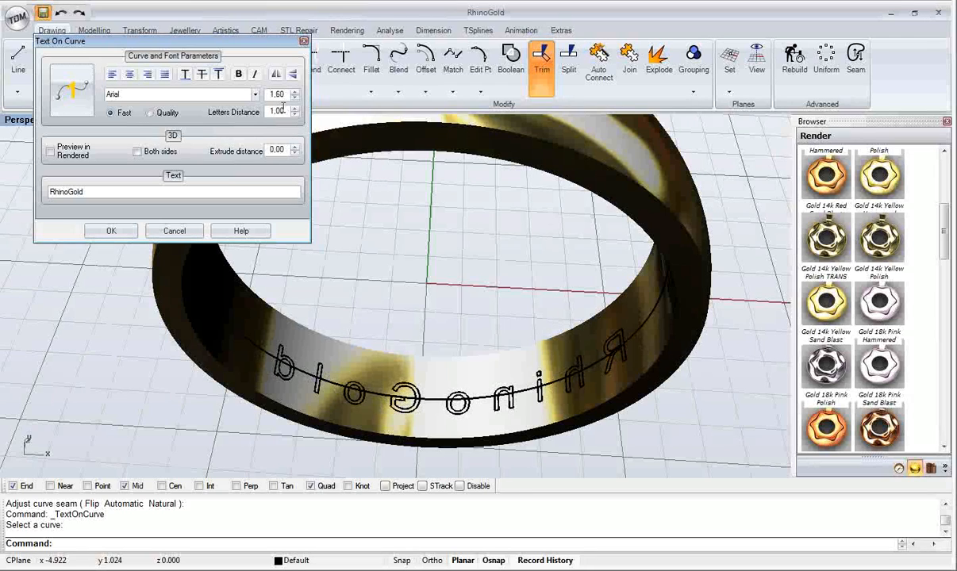
Step: Test a letters distance of 0.80, return it to 1.00, and flip the text horizontally so it reads correctly inside the ring
left_click(295, 114)
left_click(295, 114)
left_click(295, 109)
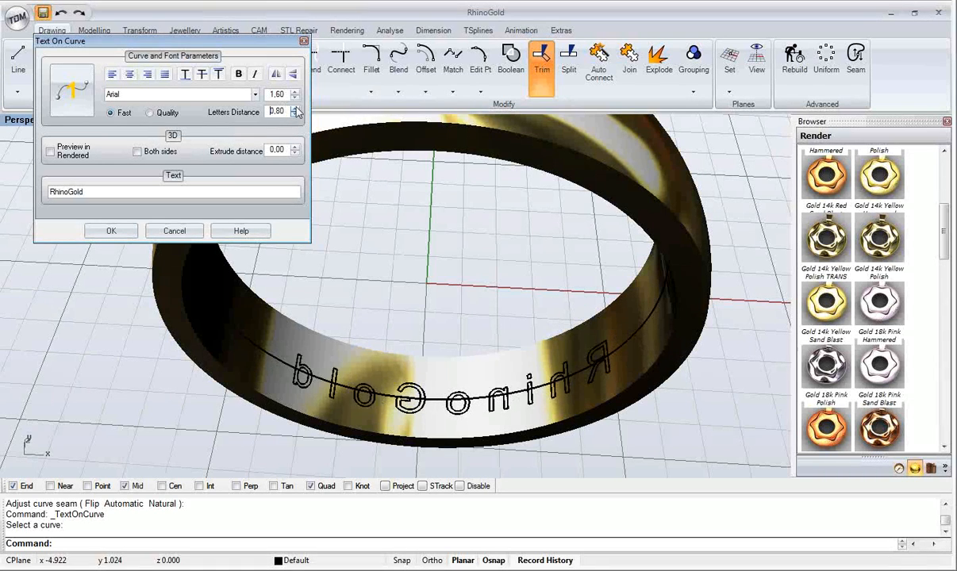
left_click(295, 109)
left_click(279, 76)
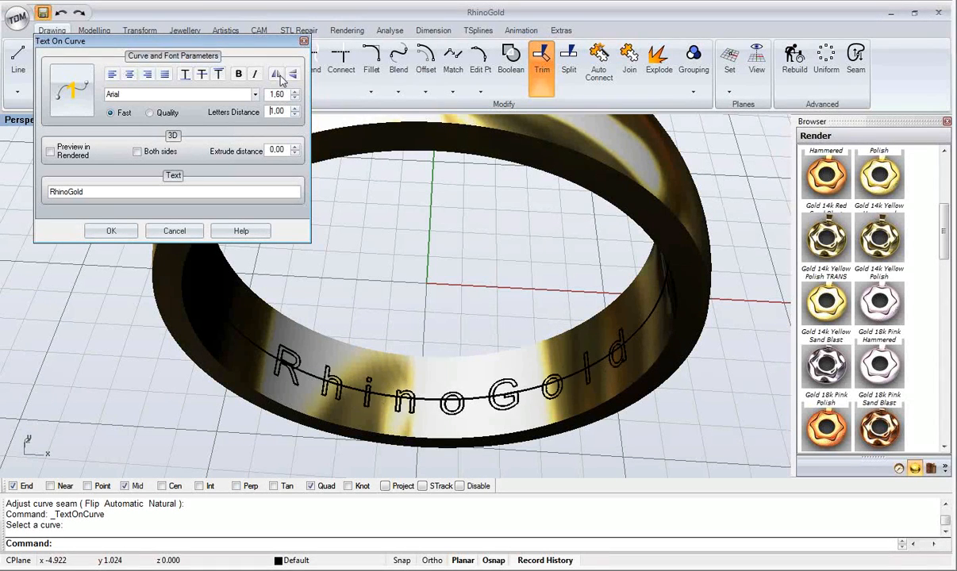
left_click(279, 77)
left_click(279, 76)
left_click(280, 76)
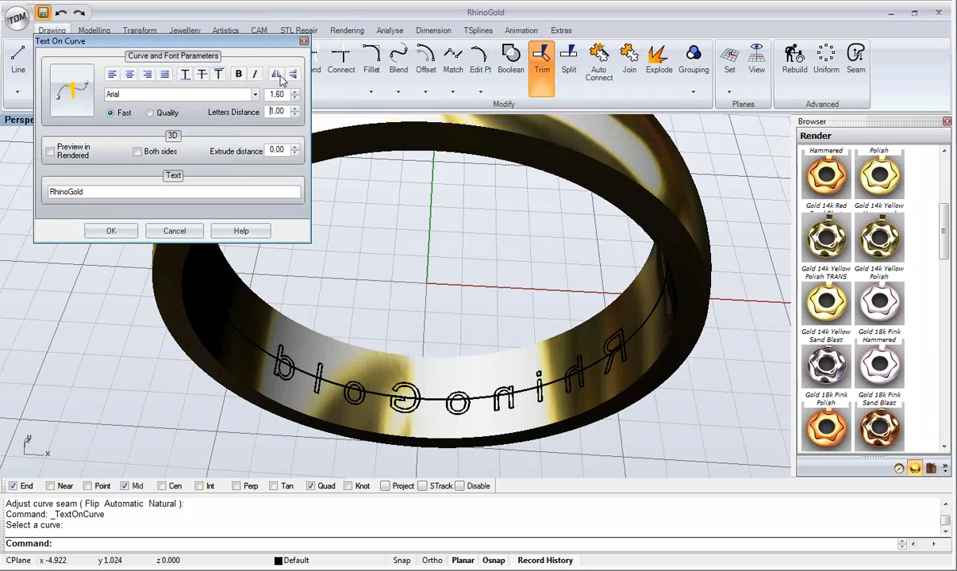
left_click(279, 76)
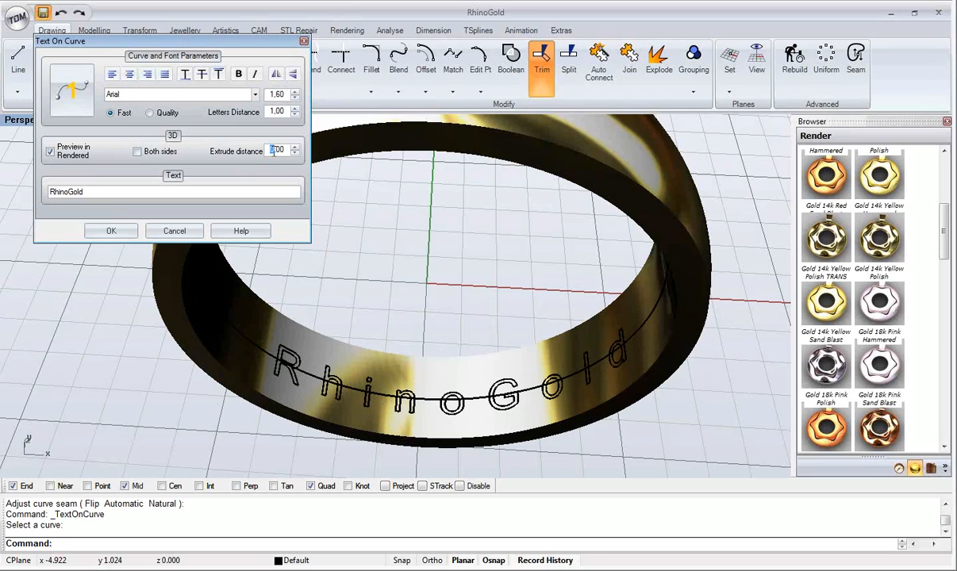
Step: Create the RhinoGold text as 3D letters with rendered preview, extruded to both sides by a distance of 1.00
left_click(137, 151)
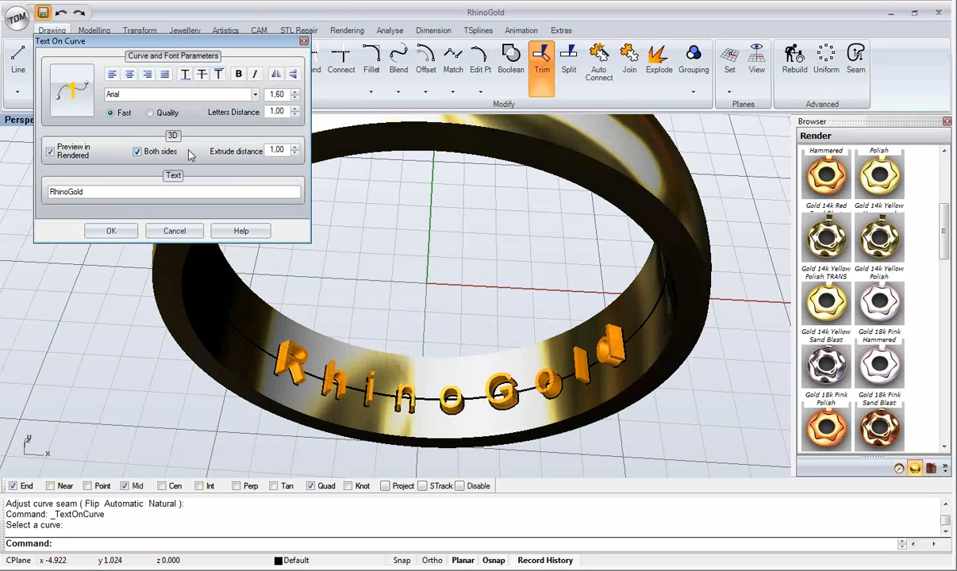
left_click(109, 231)
right_click_drag(182, 262, 500, 349)
right_click_drag(445, 361, 424, 350)
scroll(417, 347, "down", 5)
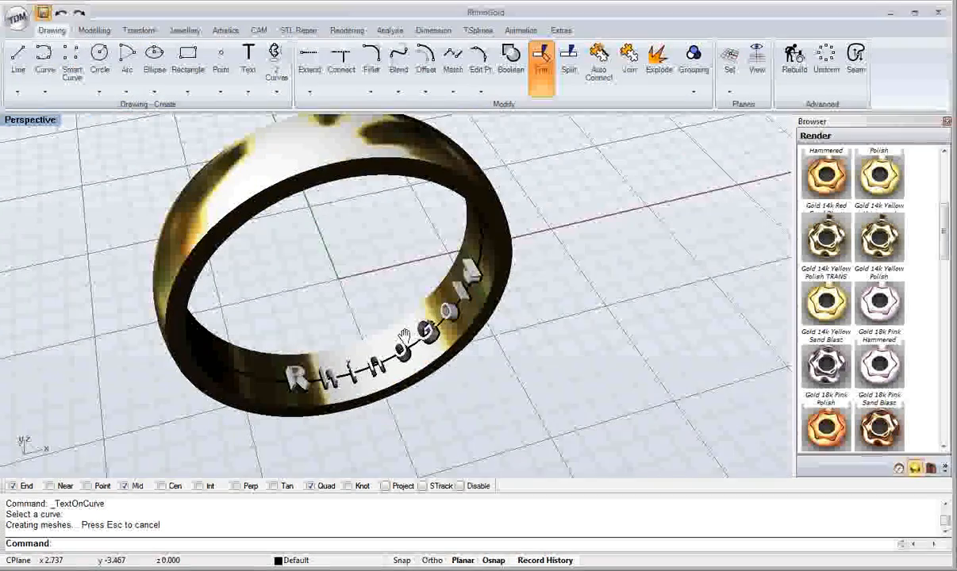
Step: Delete the 3D letters and their outline curves, keeping the ring and the inner isocurve
right_click_drag(341, 309, 301, 286)
left_click_drag(300, 285, 627, 460)
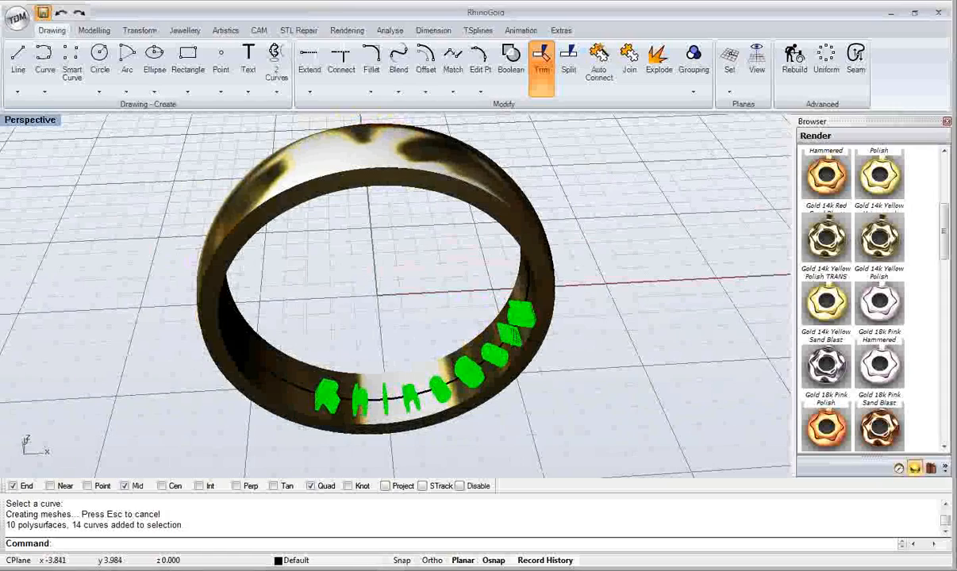
key("Delete")
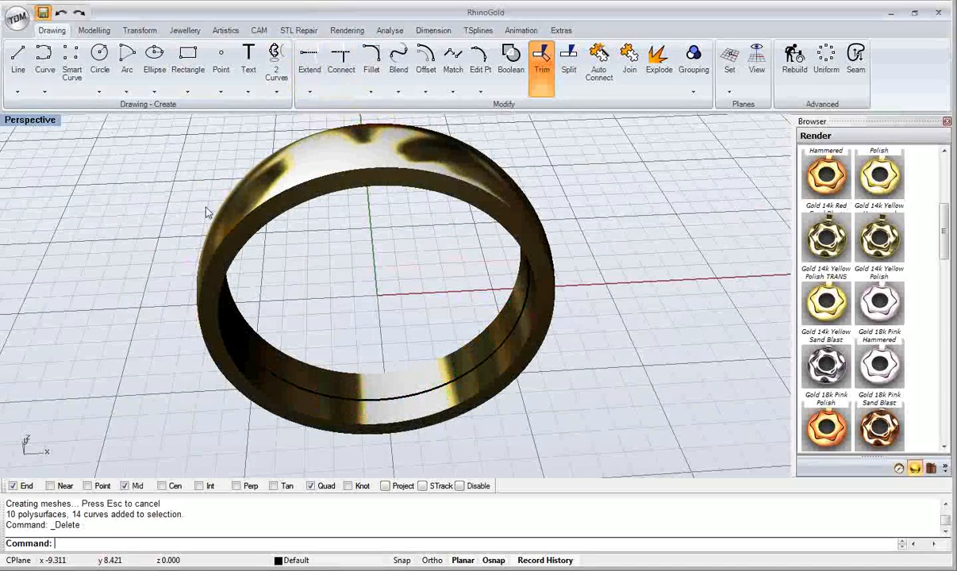
Step: Maximize the Front view and hide the ring, leaving only the isocurve circle
double_click(35, 119)
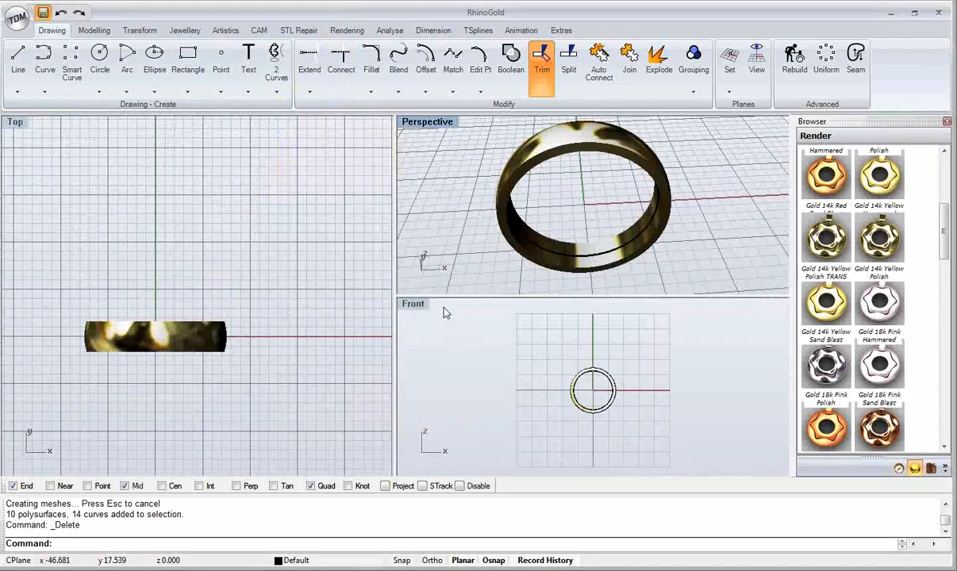
double_click(389, 297)
middle_click(450, 204)
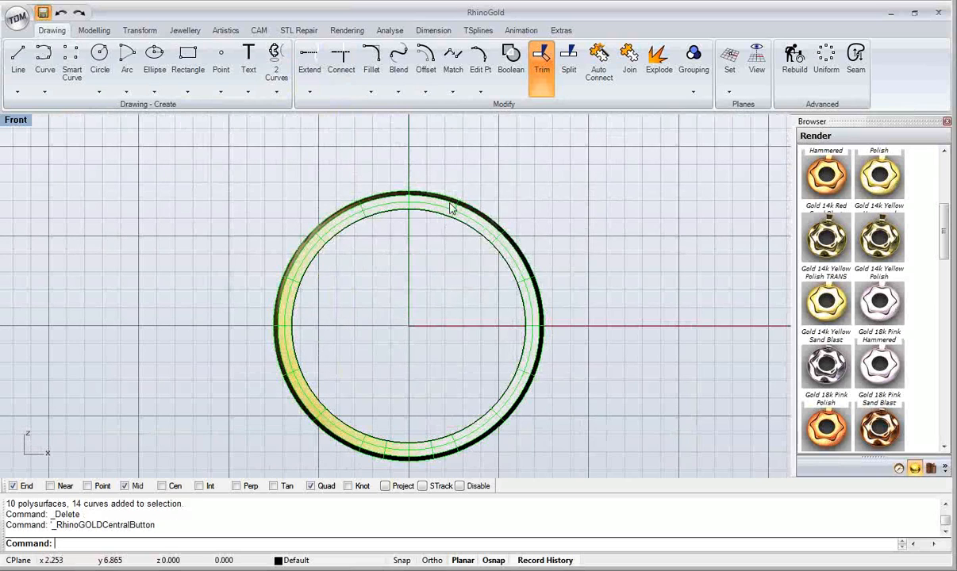
left_click(445, 269)
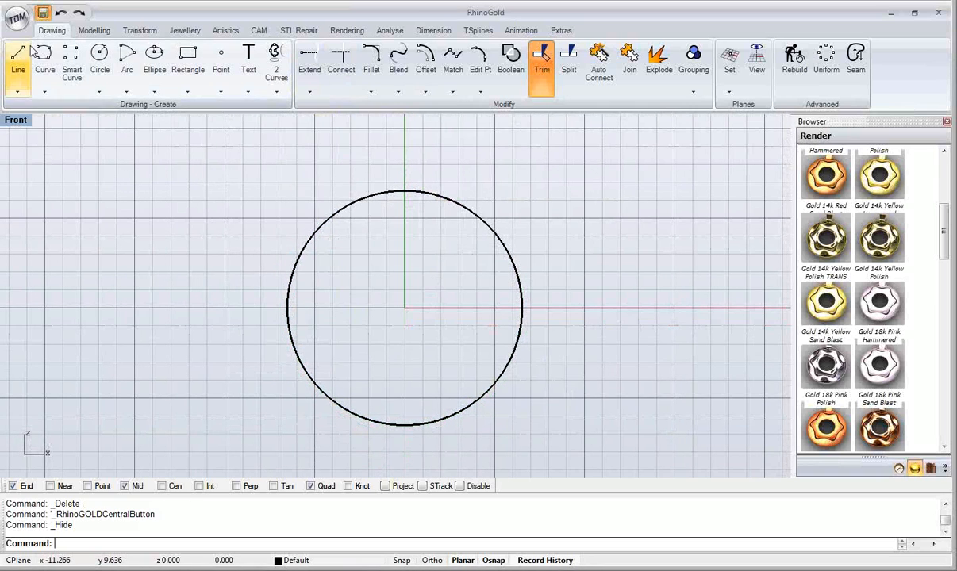
Step: Draw a horizontal both-sides line with its middle at 0, about 26 mm long, crossing the circle
left_click(19, 57)
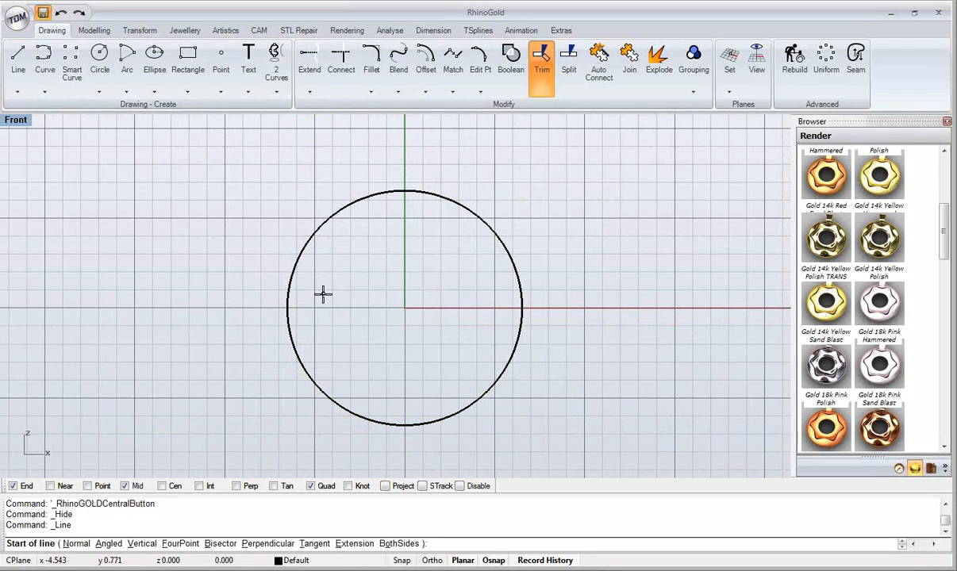
left_click(395, 544)
type("0")
key("Return")
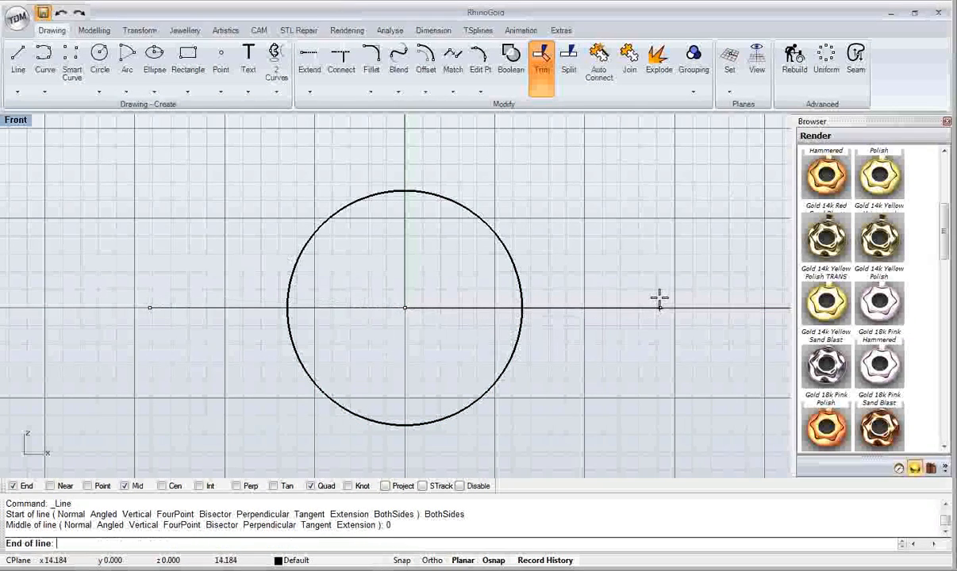
left_click(639, 308)
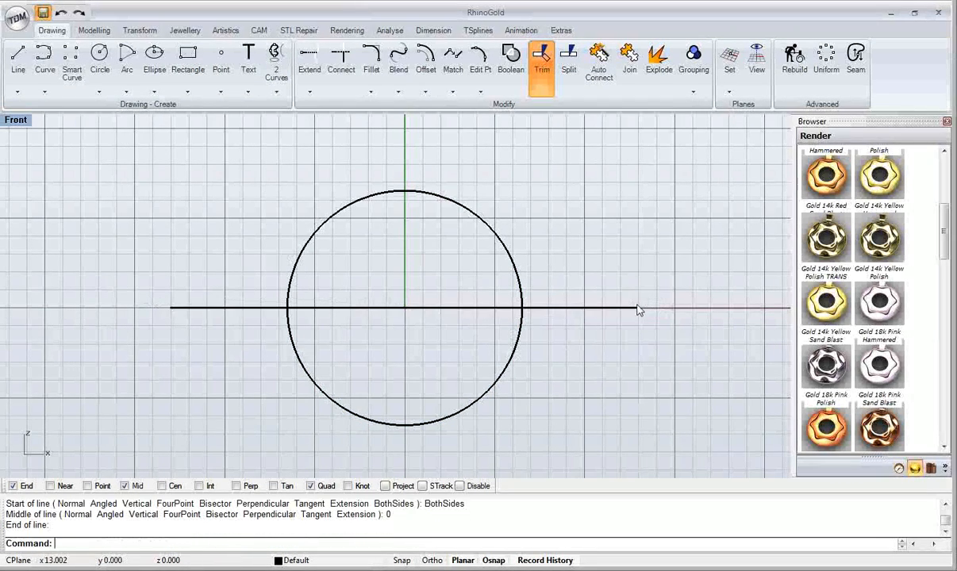
Step: Try to trim the circle's upper half using the horizontal line as the cutting object
right_click_drag(532, 343, 517, 306)
left_click(521, 308)
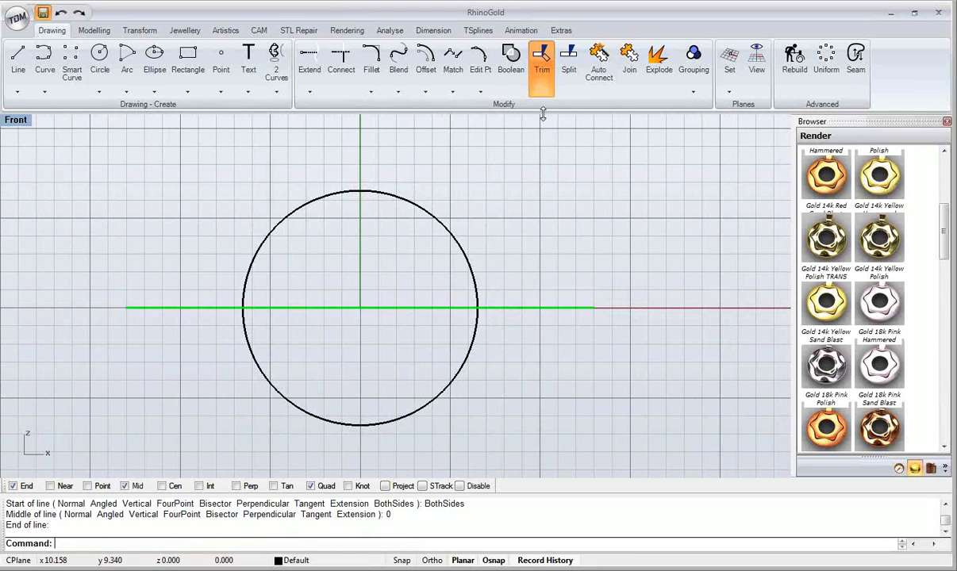
left_click(543, 80)
left_click_drag(493, 176, 385, 225)
right_click(366, 237)
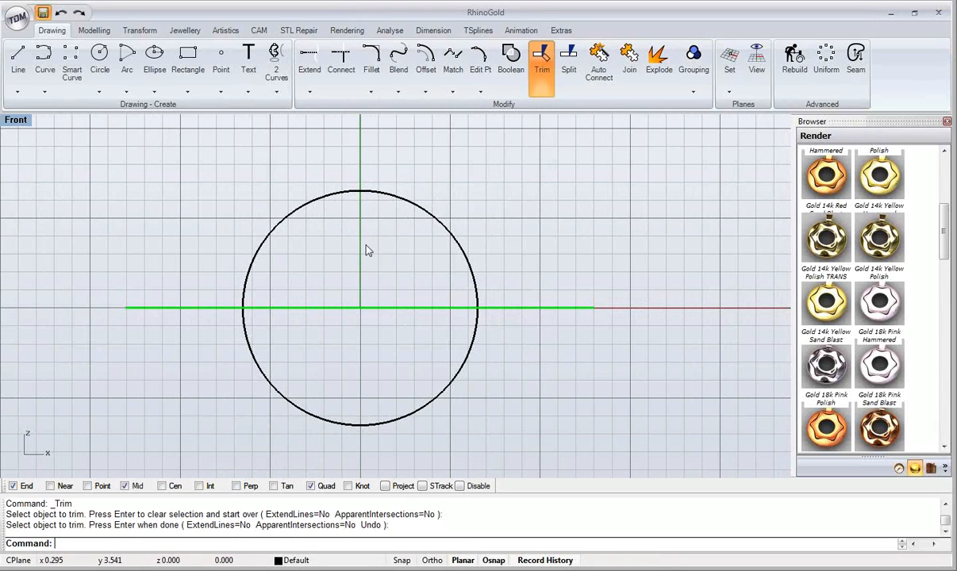
Step: Trim away the circle's upper half with ExtendLines and ApparentIntersections set to Yes, and delete the horizontal cutting line
right_click(418, 267)
left_click_drag(461, 219, 393, 260)
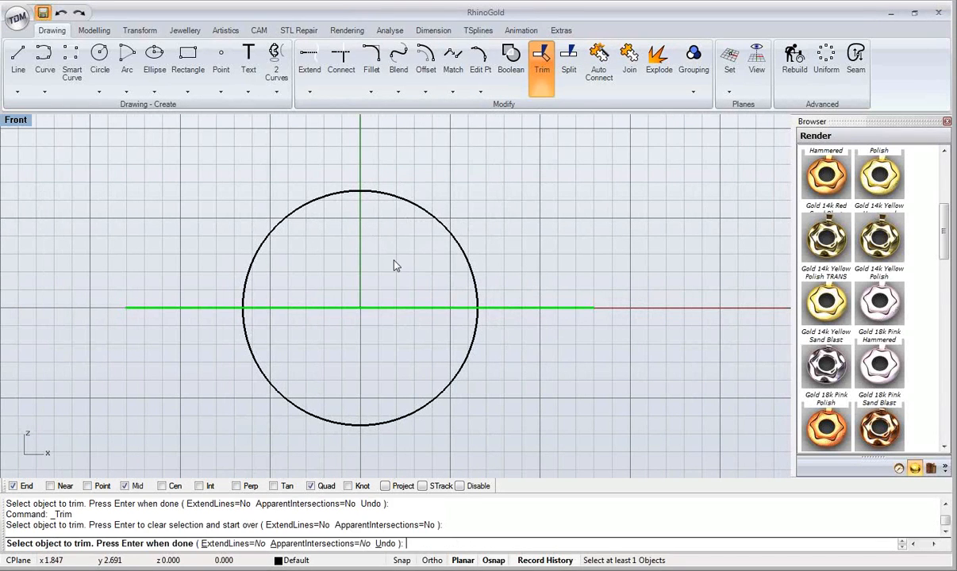
left_click(262, 544)
left_click(278, 544)
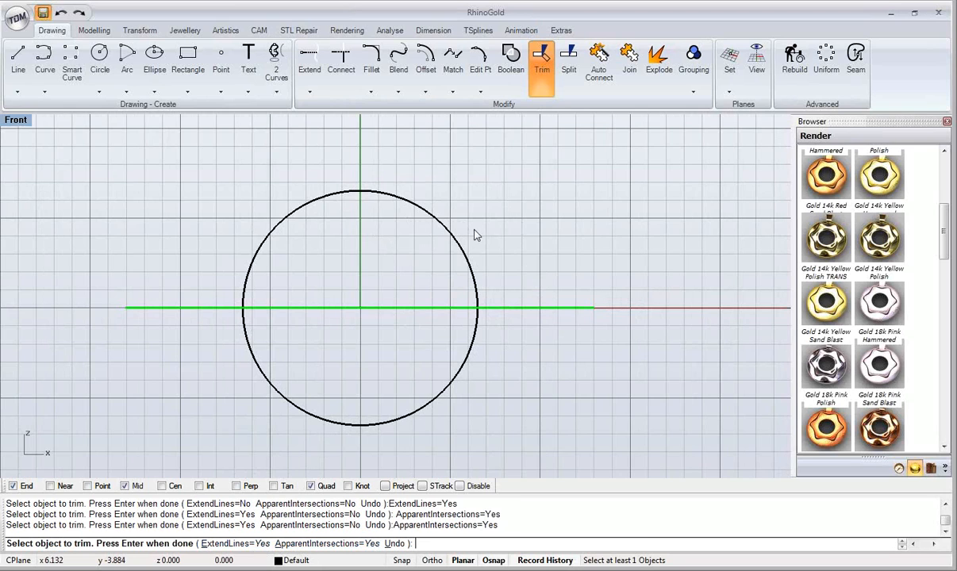
left_click_drag(474, 235, 410, 248)
left_click_drag(376, 184, 214, 249)
right_click(216, 253)
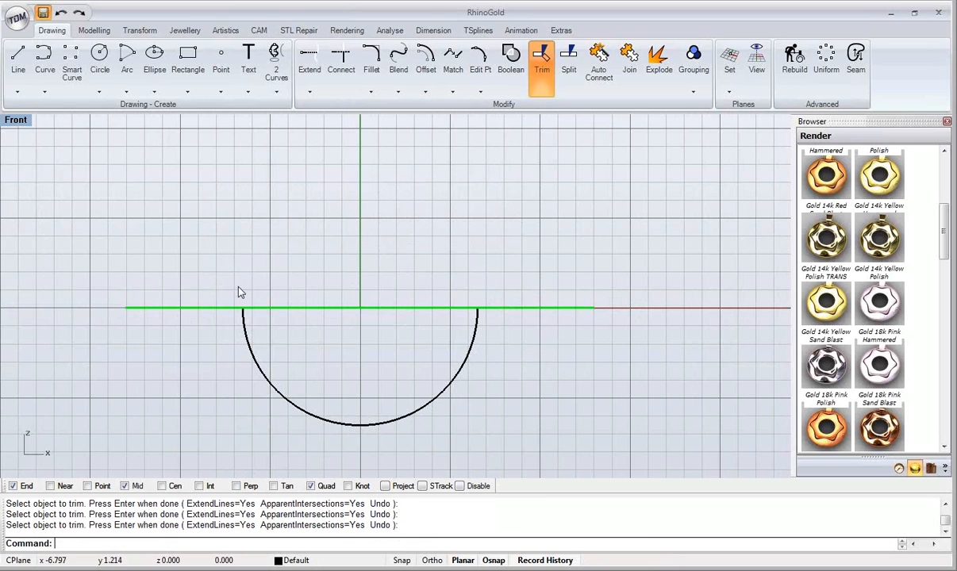
left_click(266, 312)
key("Delete")
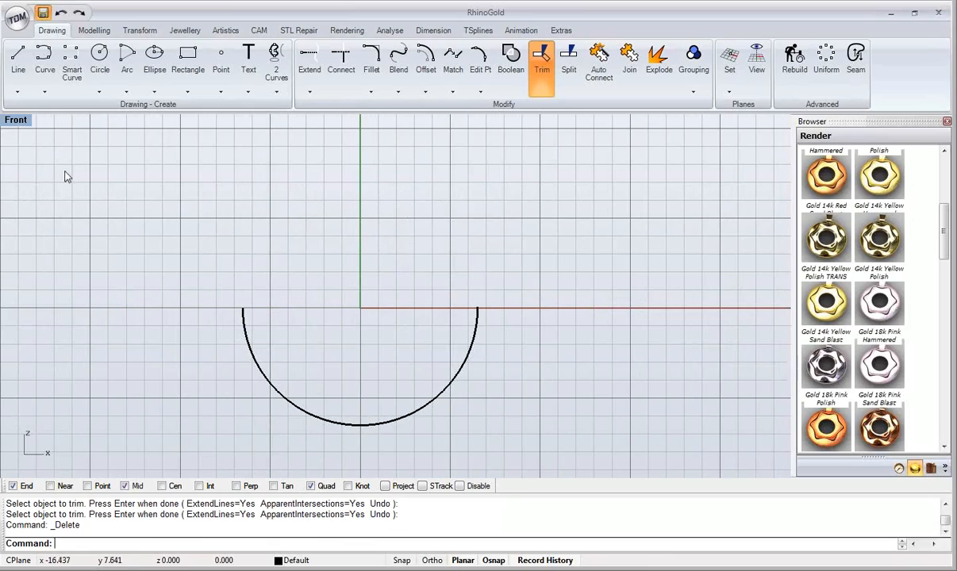
Step: Maximize the Perspective view and start Text On Curve with the trimmed half circle as the curve
double_click(14, 121)
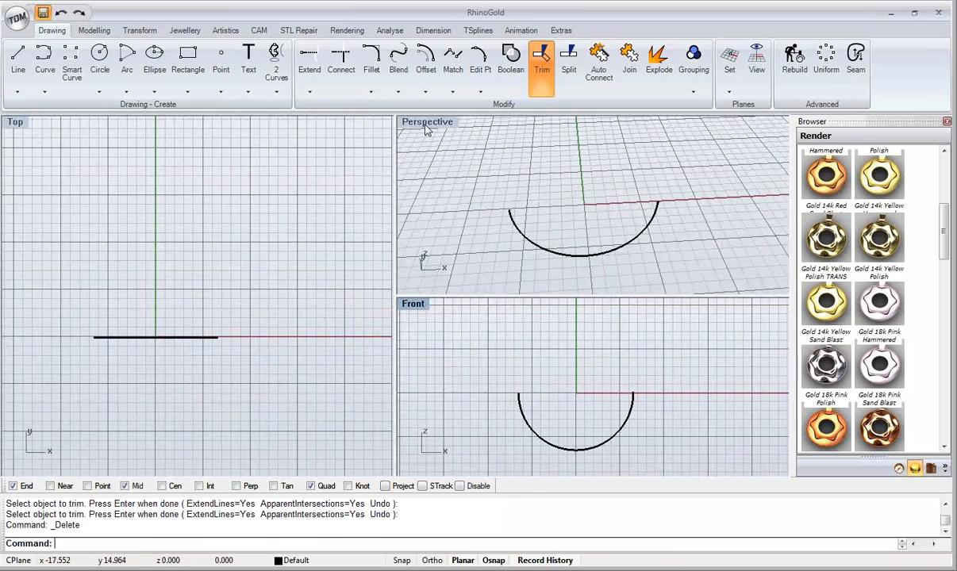
double_click(426, 126)
right_click_drag(380, 263, 278, 127)
left_click(252, 93)
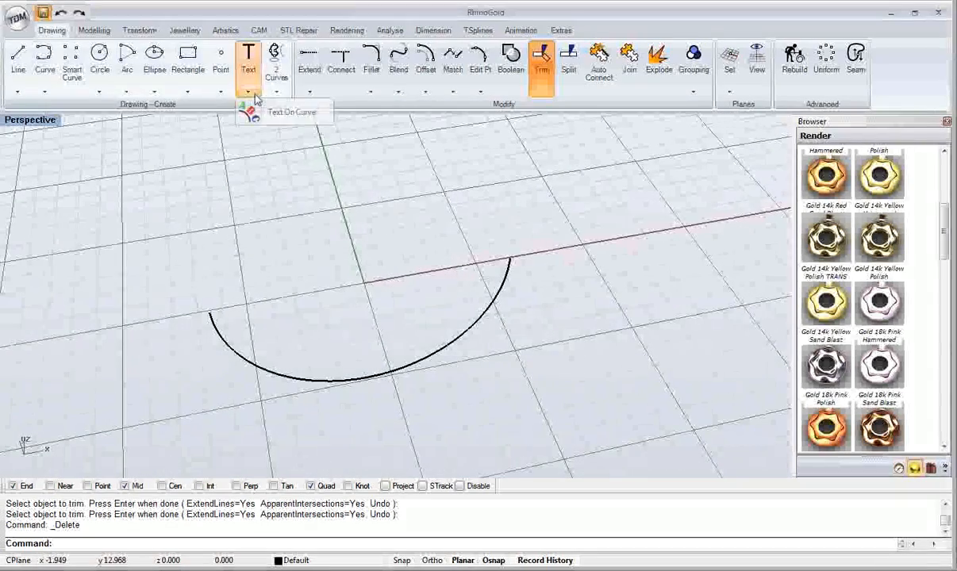
left_click(274, 112)
key("Return")
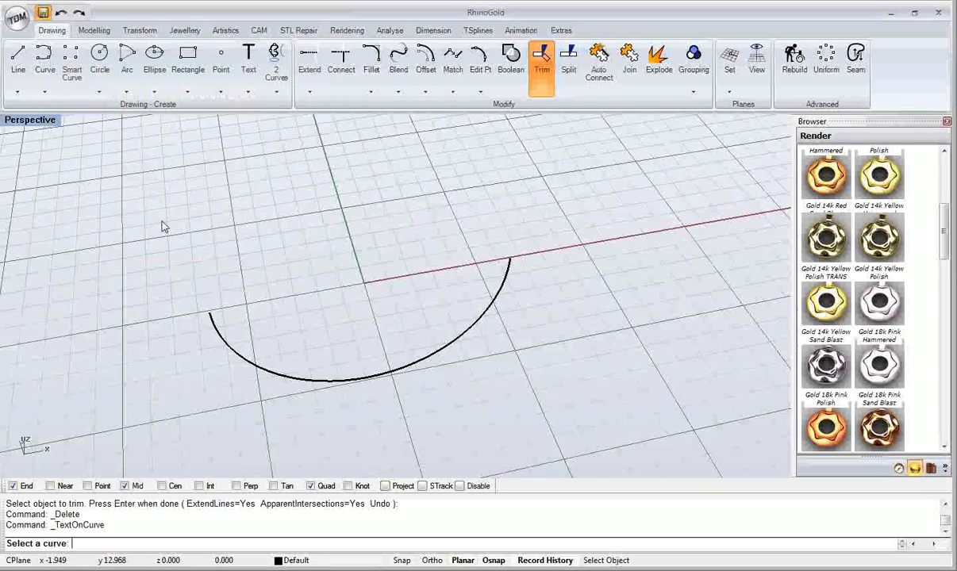
left_click(275, 380)
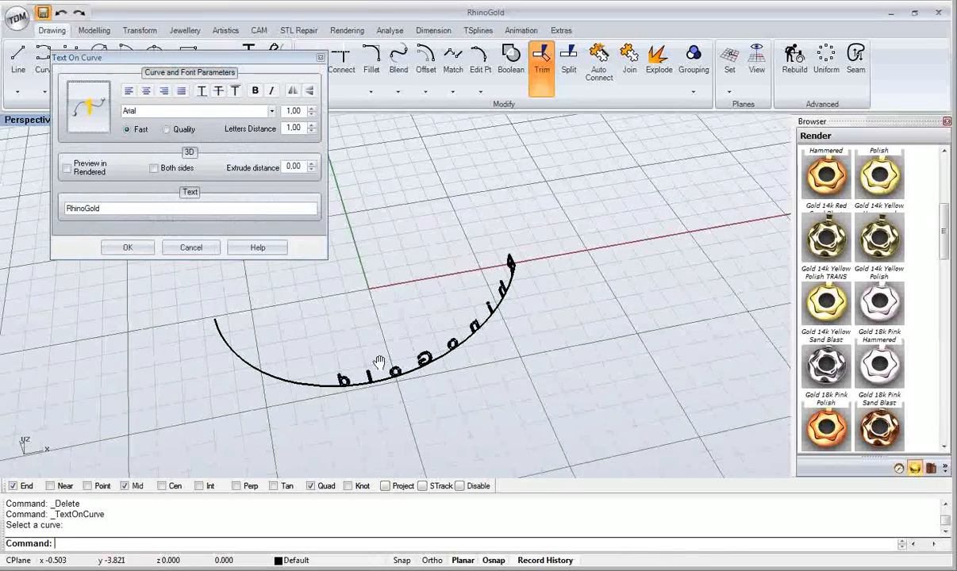
Step: Center the RhinoGold text along the curve, align its letters vertically to the middle, and flip its reading direction
left_click(182, 92)
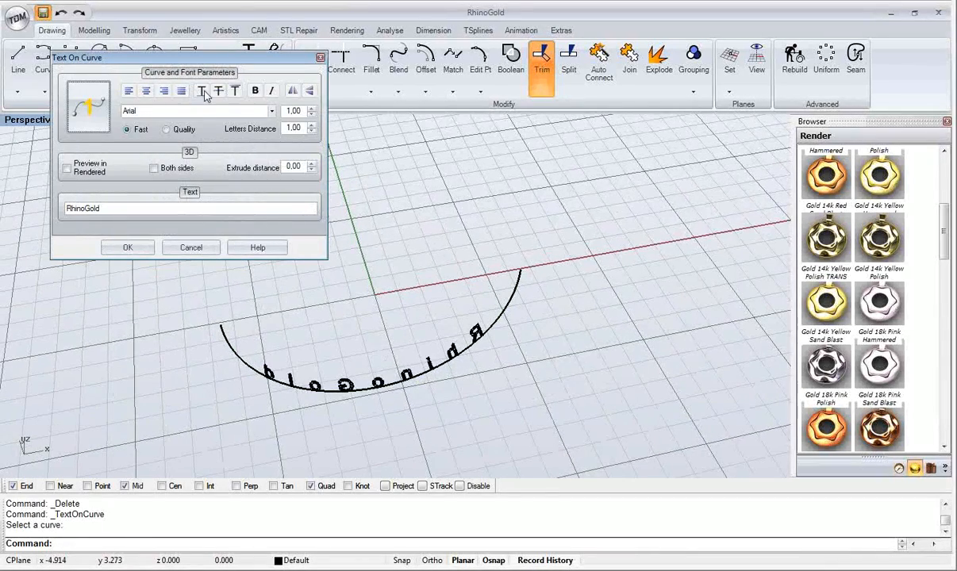
left_click(218, 92)
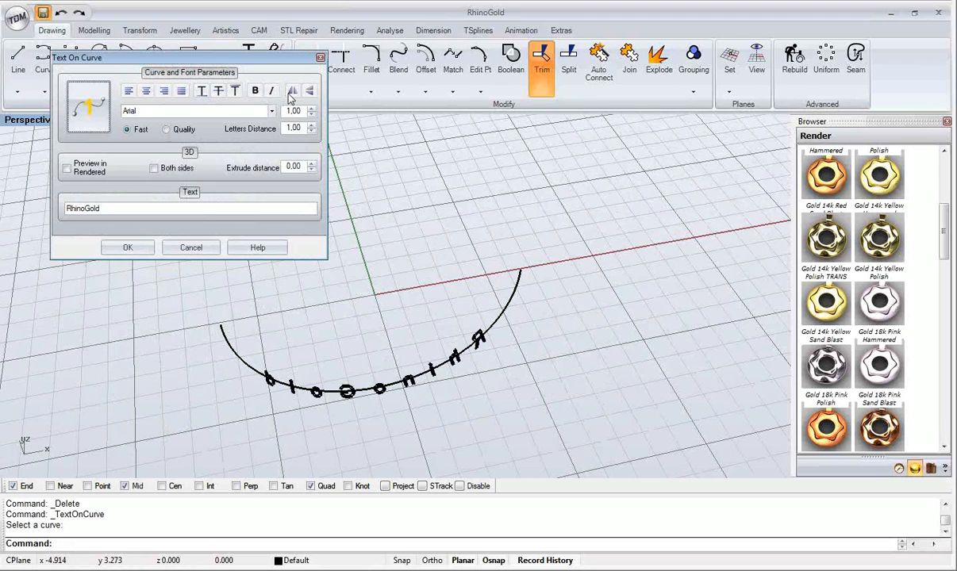
left_click(291, 92)
Step: Set the text size to 1.60 and create the RhinoGold lettering on the curve
scroll(285, 112, "up", 5)
scroll(285, 112, "down", 6)
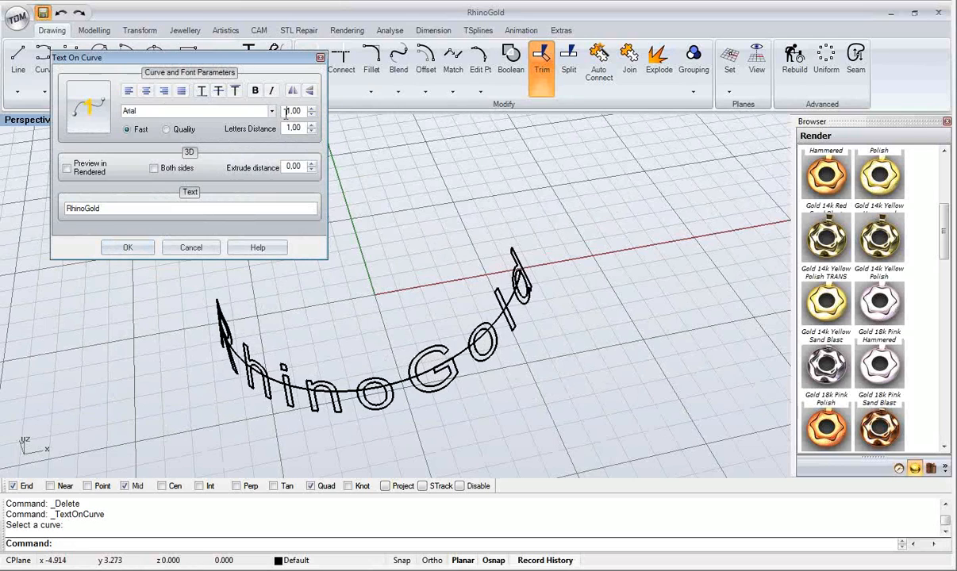
scroll(286, 112, "down", 2)
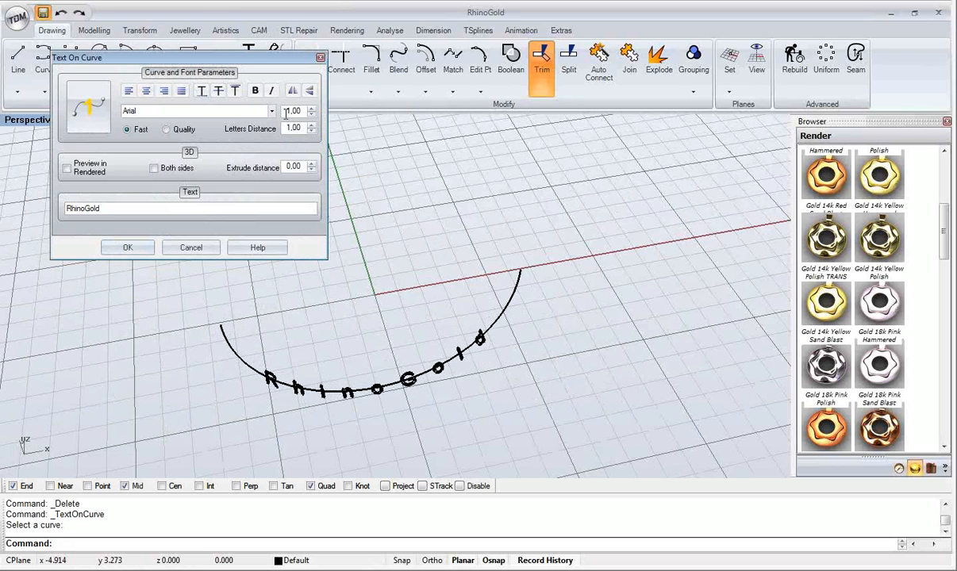
scroll(286, 112, "up", 2)
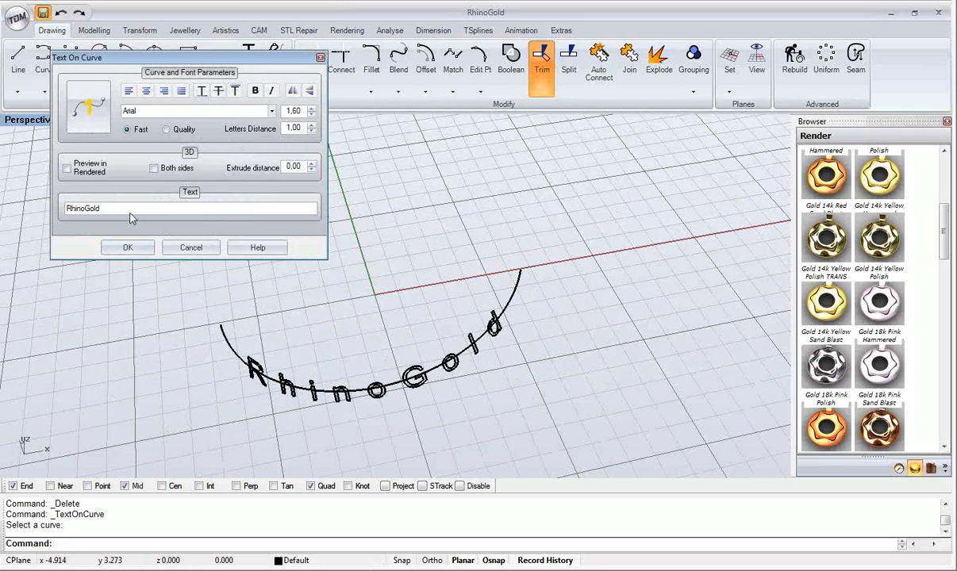
left_click(127, 246)
right_click_drag(446, 326, 336, 472)
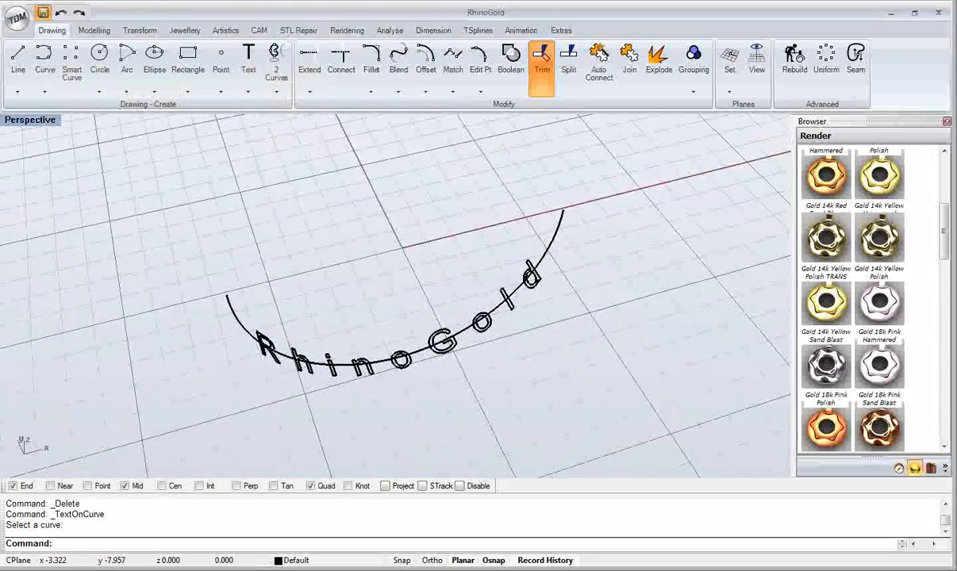
Step: Switch to the Jewelry Tools Webinar presentation in PowerPoint and start the slide show from slide 27, the next webinar announcement
mouse_move(241, 570)
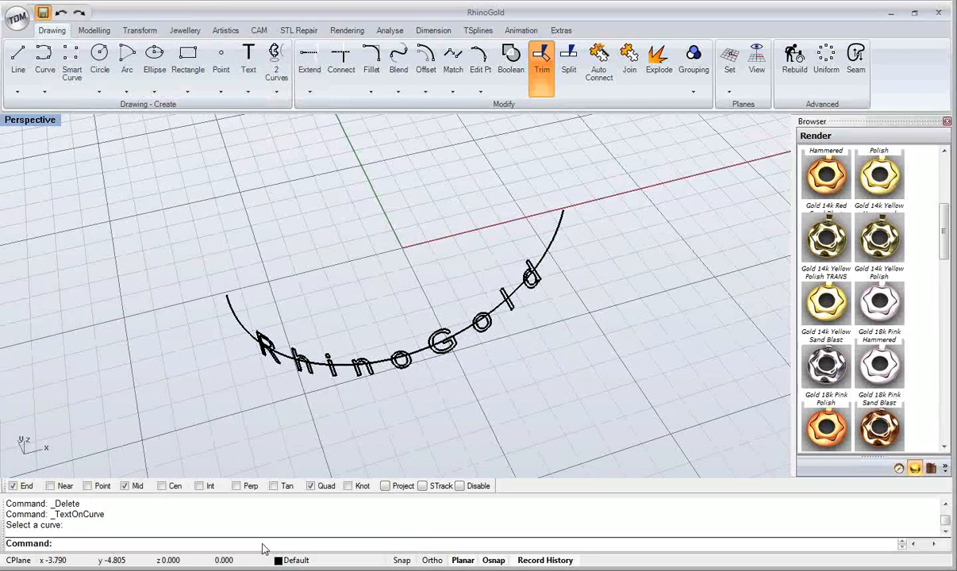
left_click(241, 530)
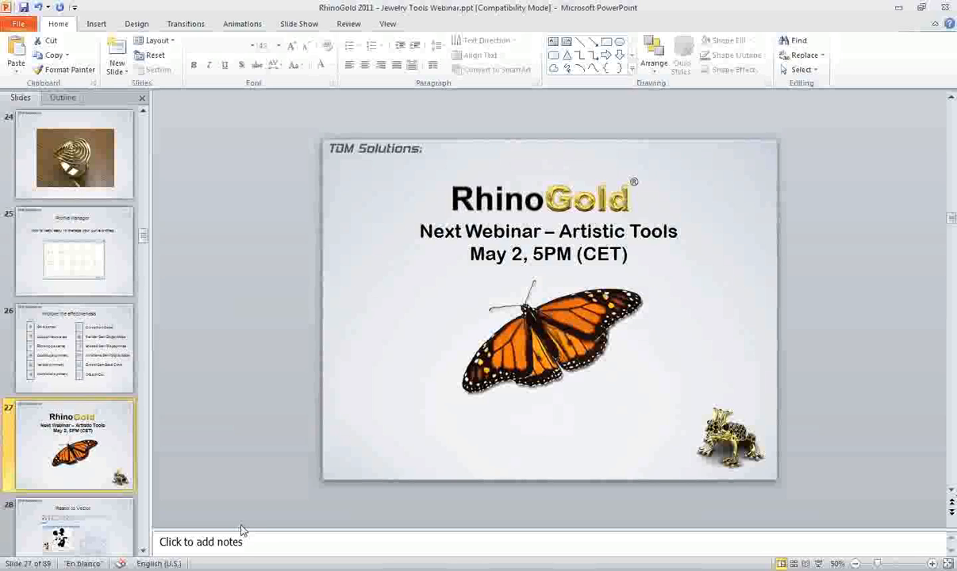
left_click(819, 564)
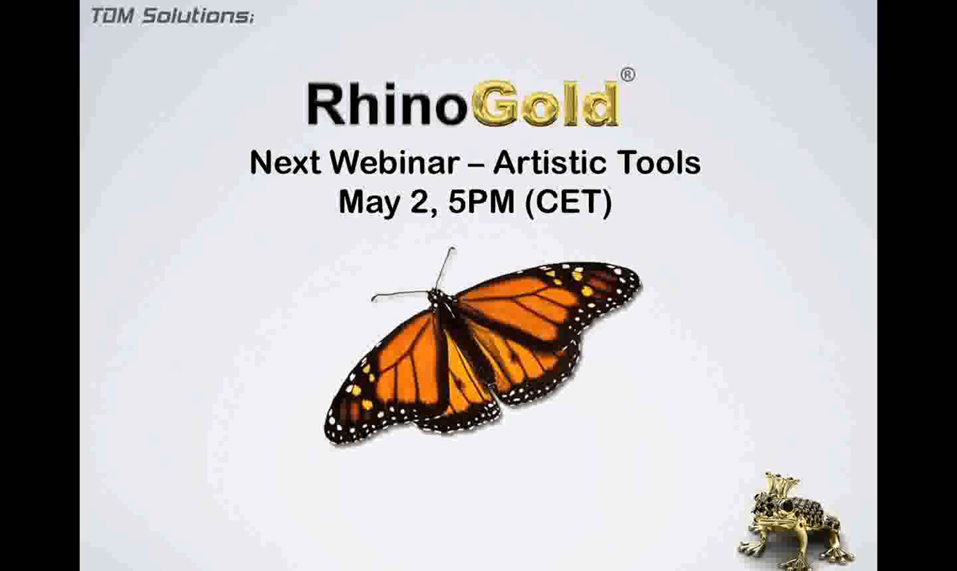